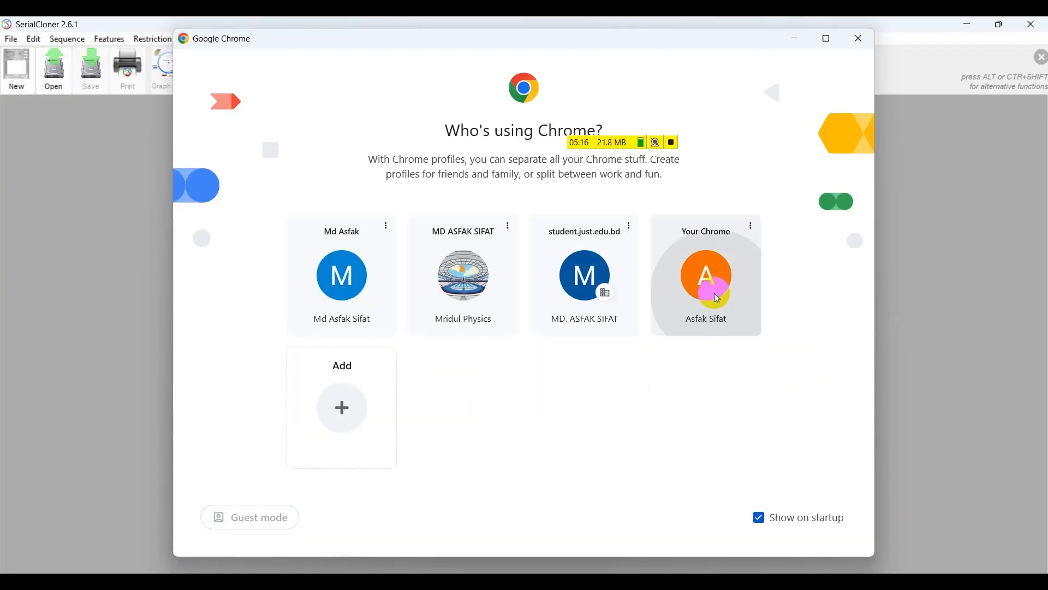
Open Chrome with the last listed profile and search Google for "ncbi" in a new tab.
click(719, 298)
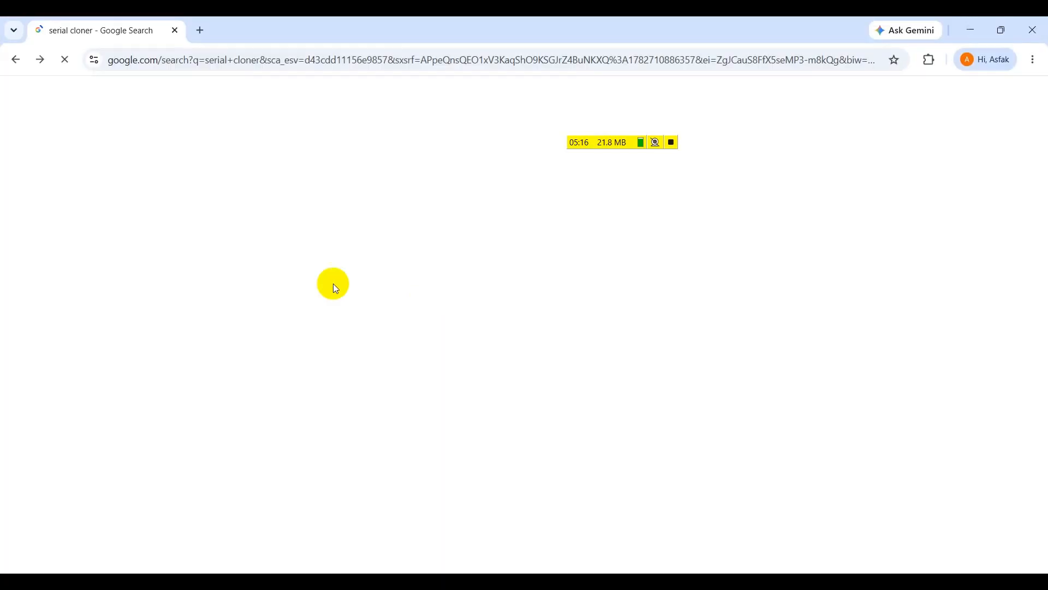
click(199, 29)
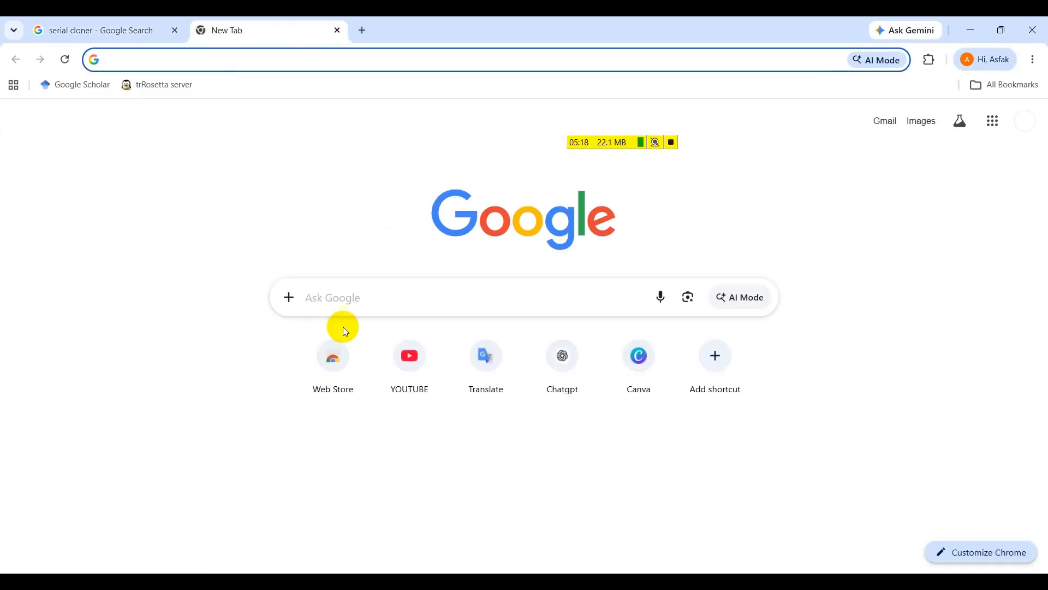
click(367, 298)
text(ncbi)
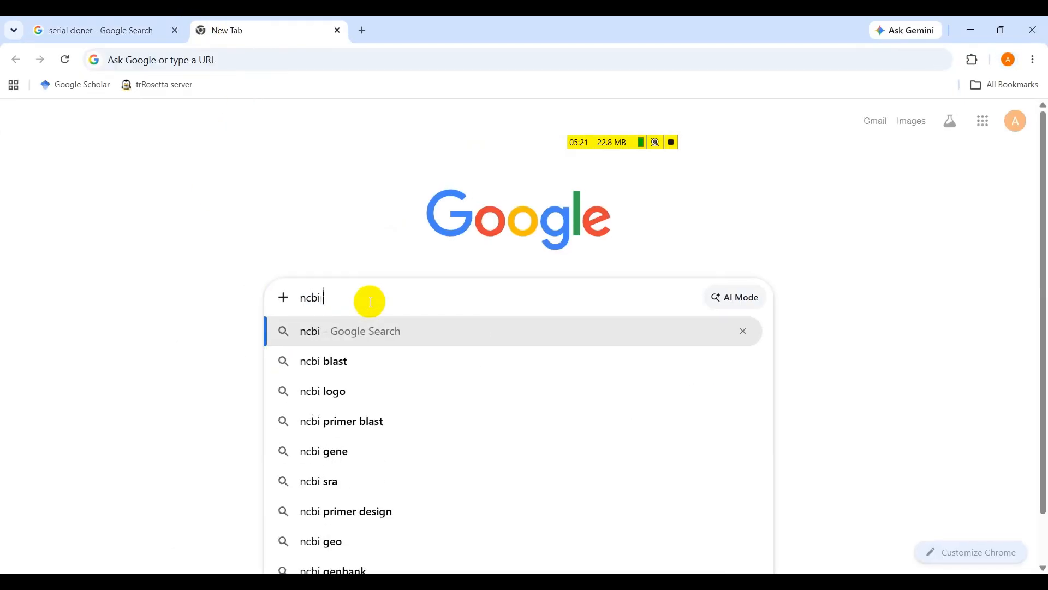
key(Return)
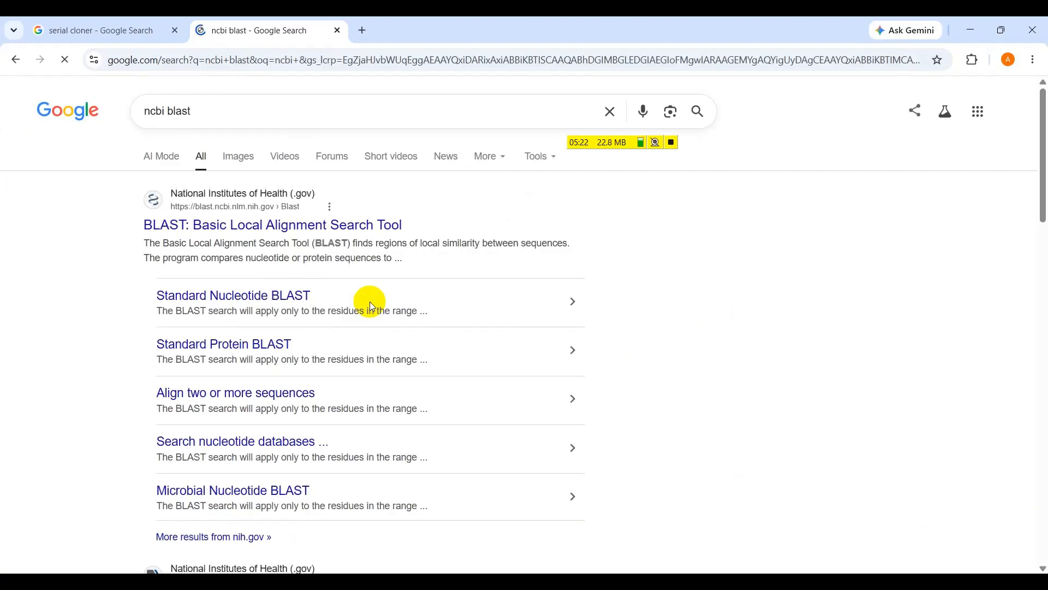
Remove "blast" from the Google search and open the NCBI home page.
scroll(240, 235, down, 1)
scroll(286, 234, up, 1)
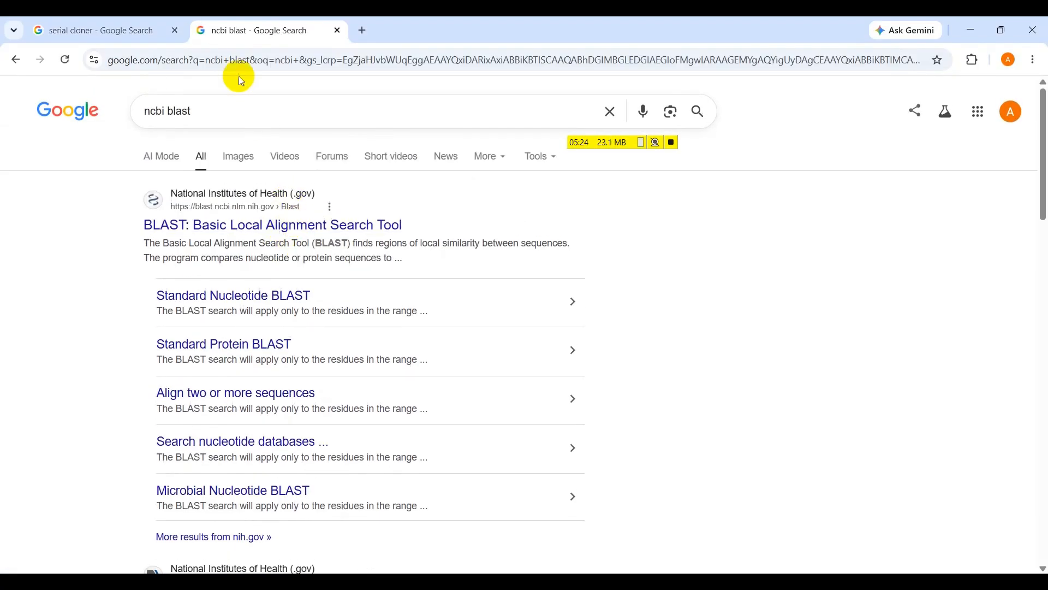
drag(232, 112, 167, 119)
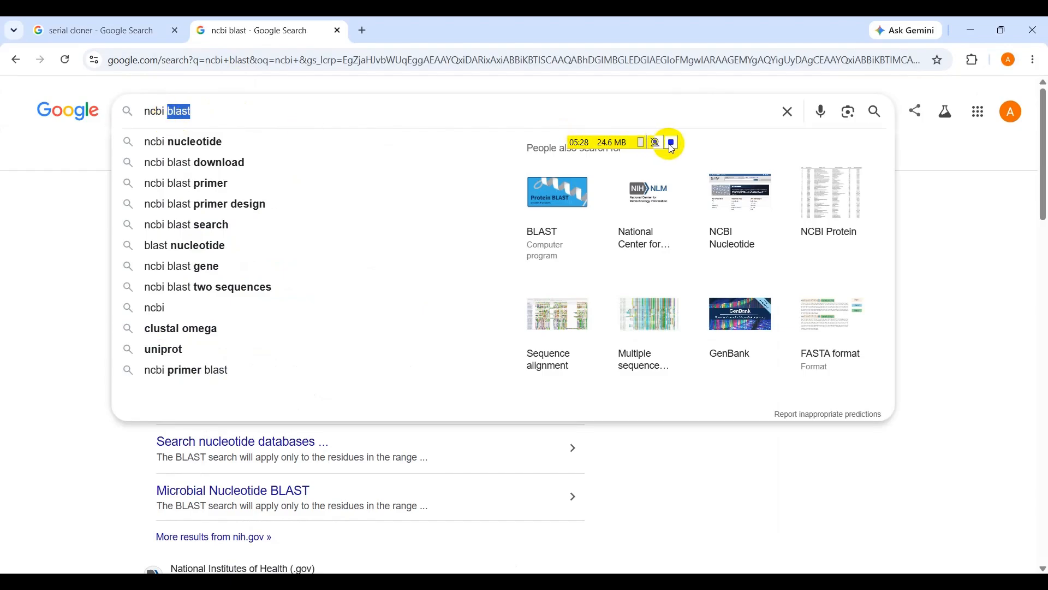
click(673, 143)
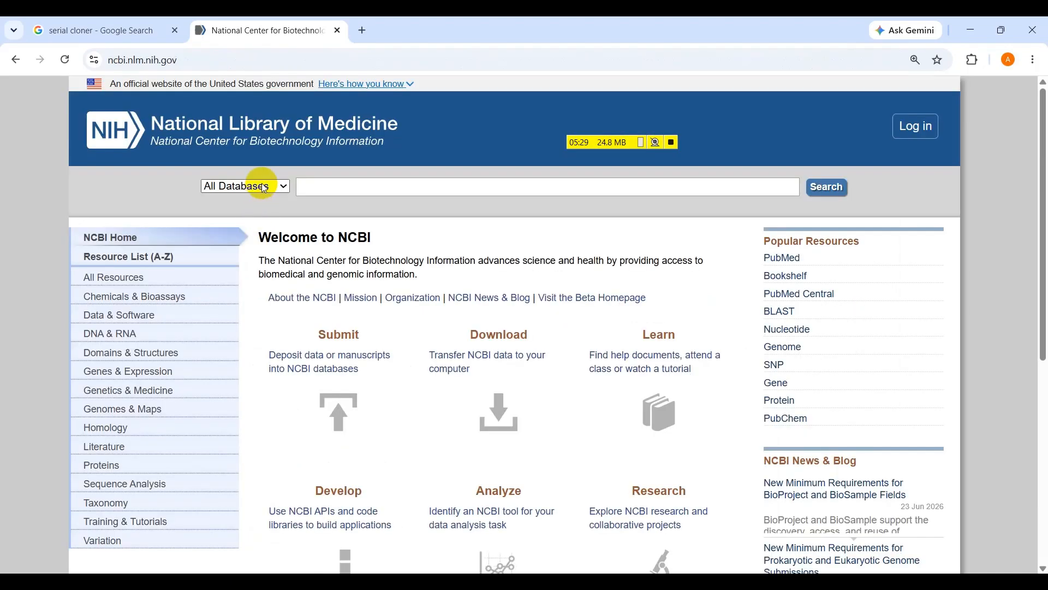
Choose the Nucleotide database on the NCBI home page and enter "puc 19" as the search term.
click(273, 185)
scroll(244, 462, down, 5)
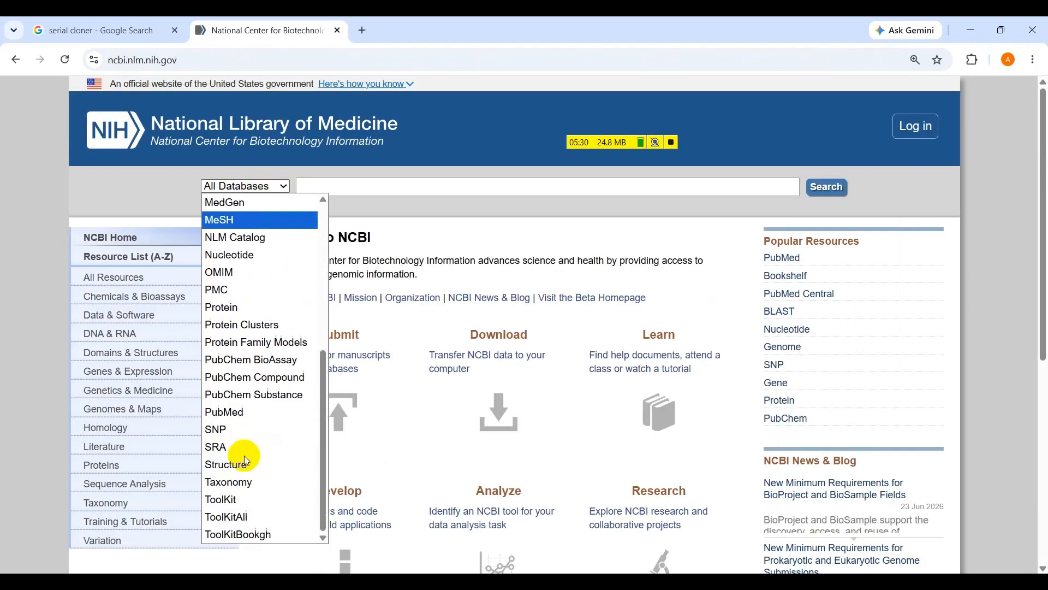
click(230, 255)
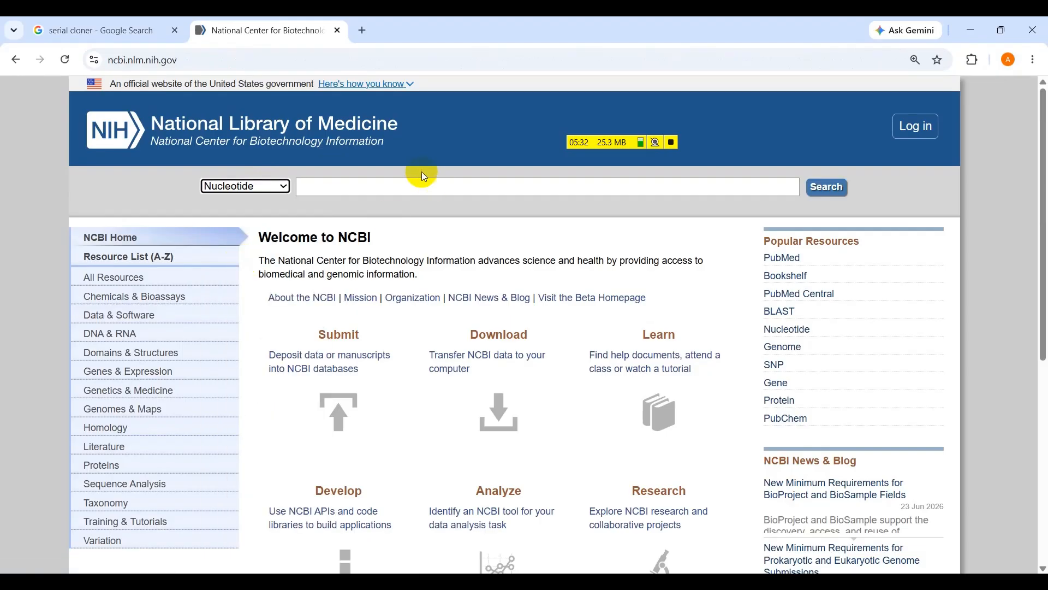
click(388, 191)
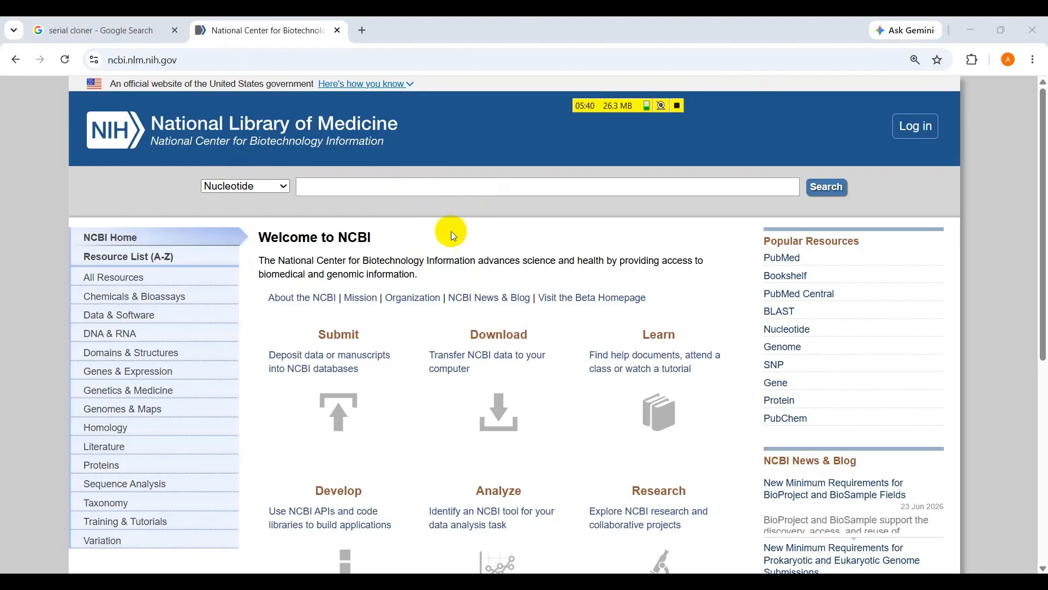
text(puc 19)
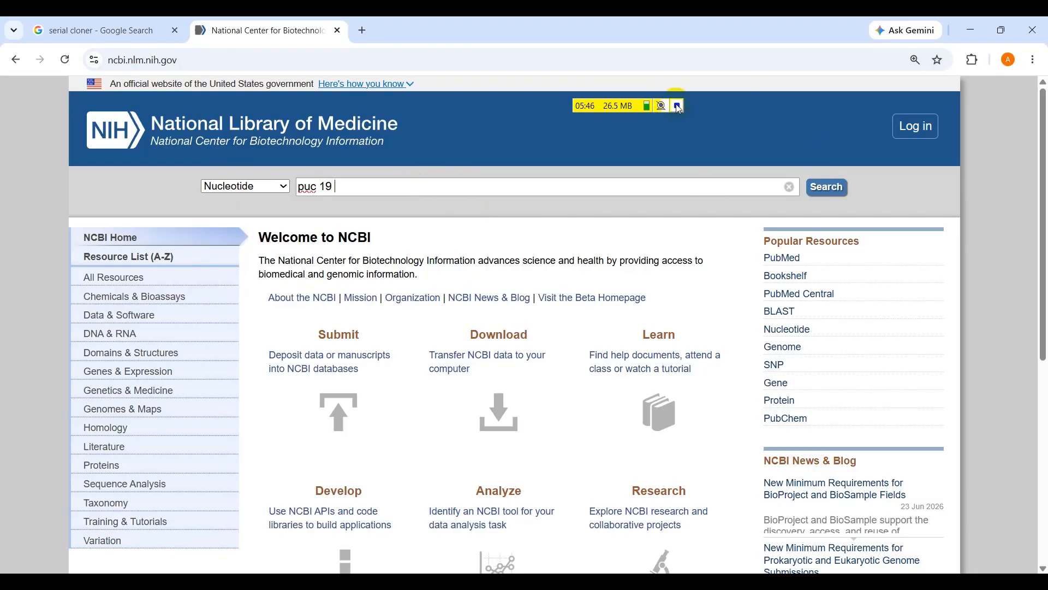
Search Google for "puc 19" in a new tab.
click(362, 31)
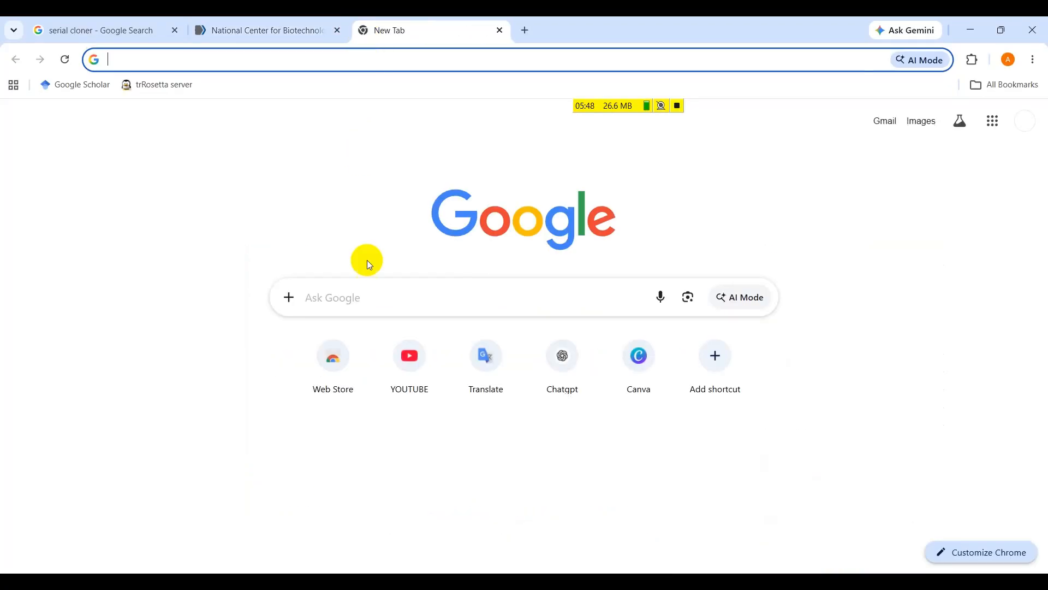
click(380, 302)
text(puc 19)
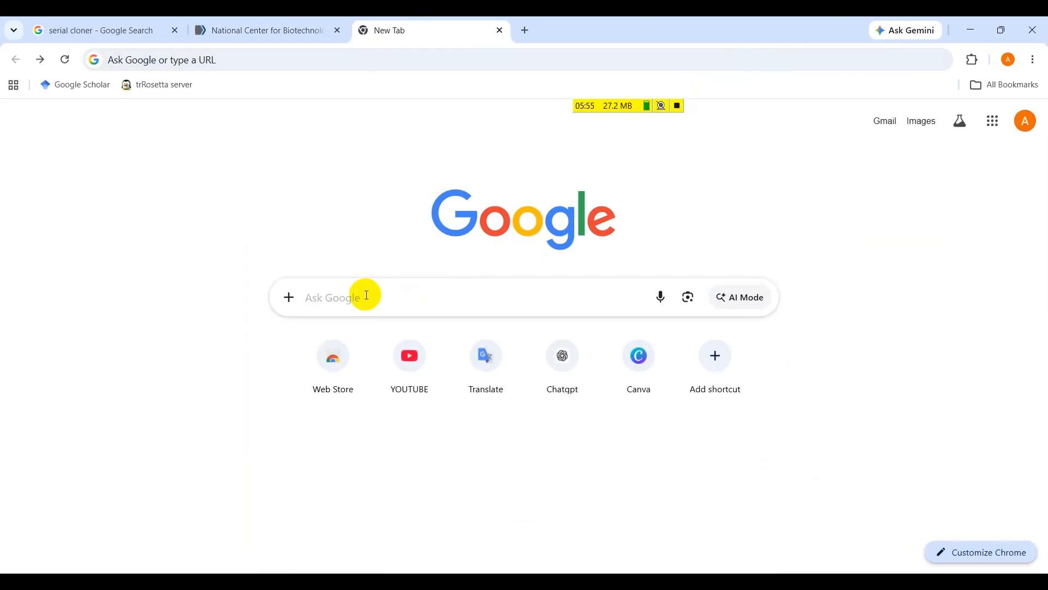
click(367, 295)
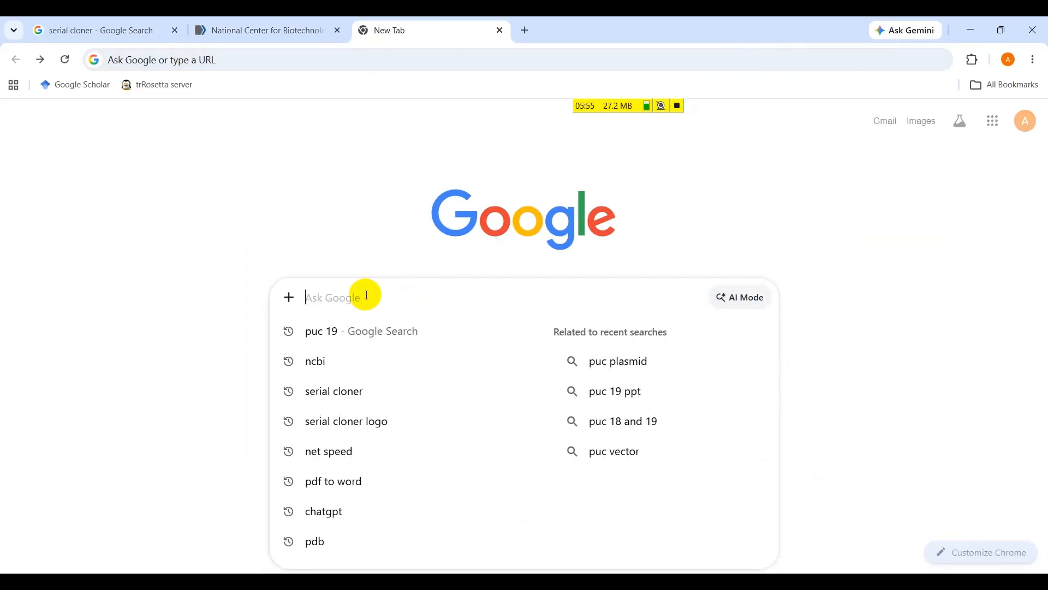
click(314, 331)
Look through the search results and open the NCBI "6691170 - Nucleotide Result" page for cloning vector pUC19.
scroll(256, 324, down, 8)
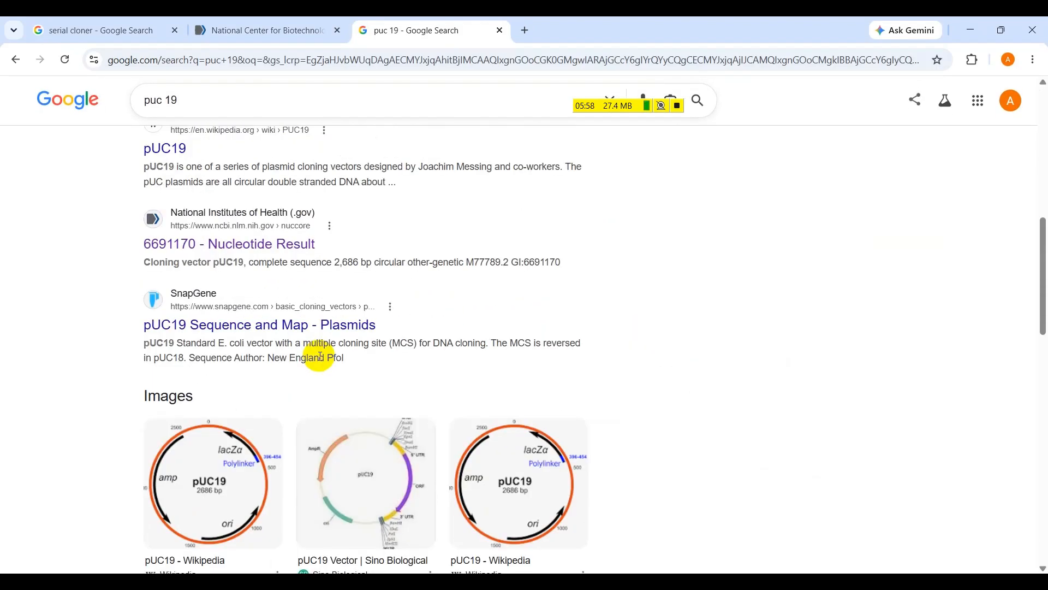
scroll(267, 356, up, 8)
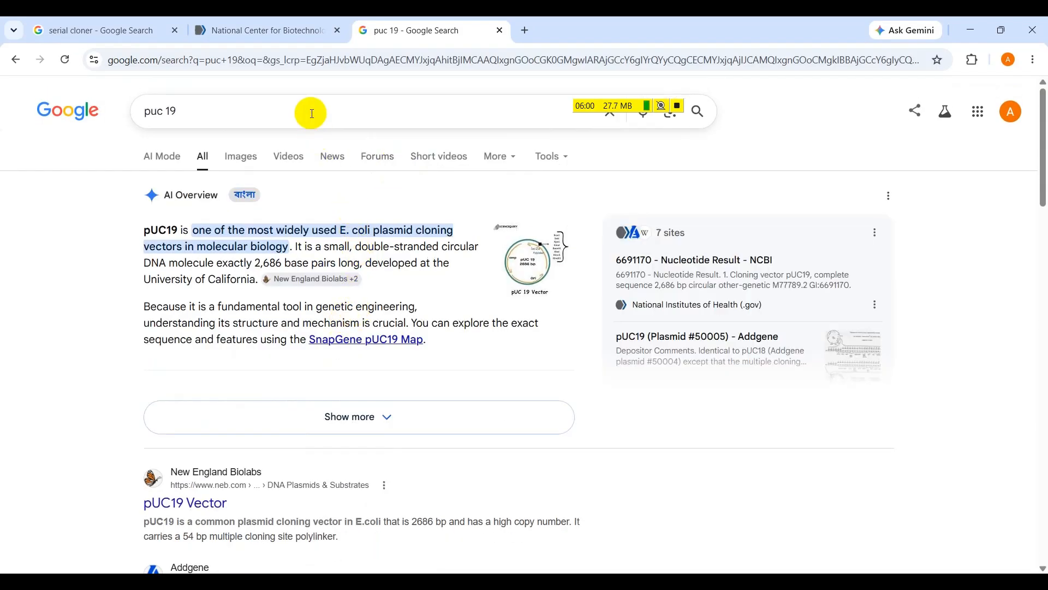
click(311, 110)
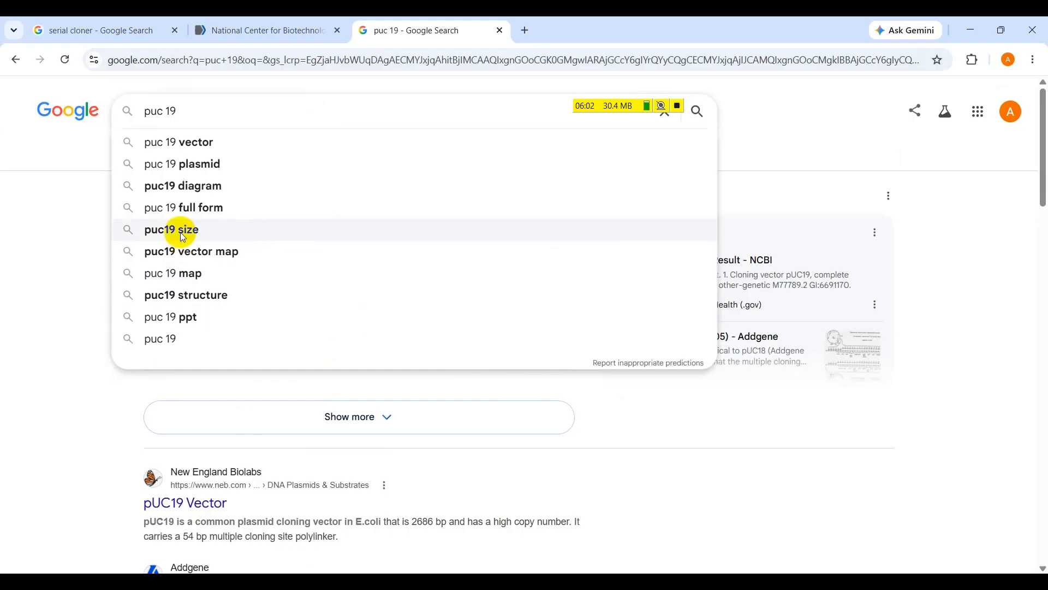
click(42, 236)
scroll(490, 358, down, 7)
scroll(490, 358, down, 2)
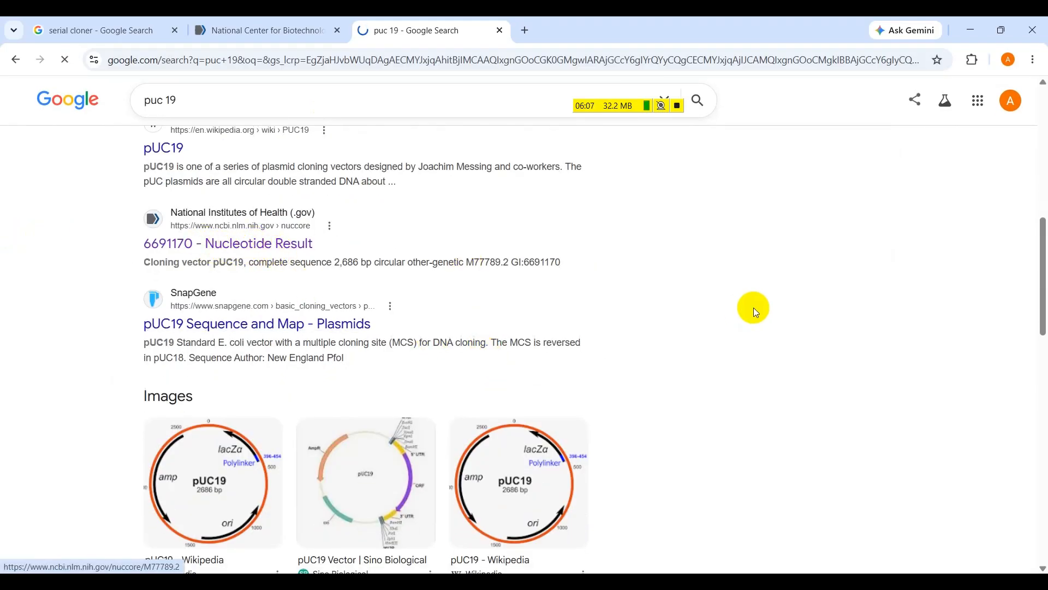
click(301, 326)
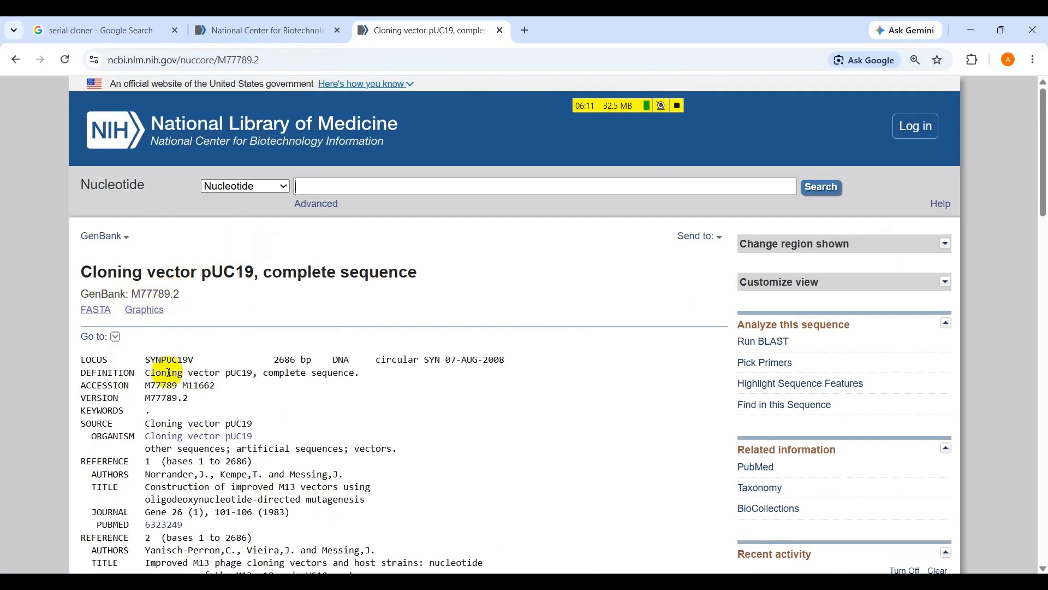
Send the pUC19 complete sequence record to a file in GenBank format.
drag(150, 398, 187, 399)
click(187, 401)
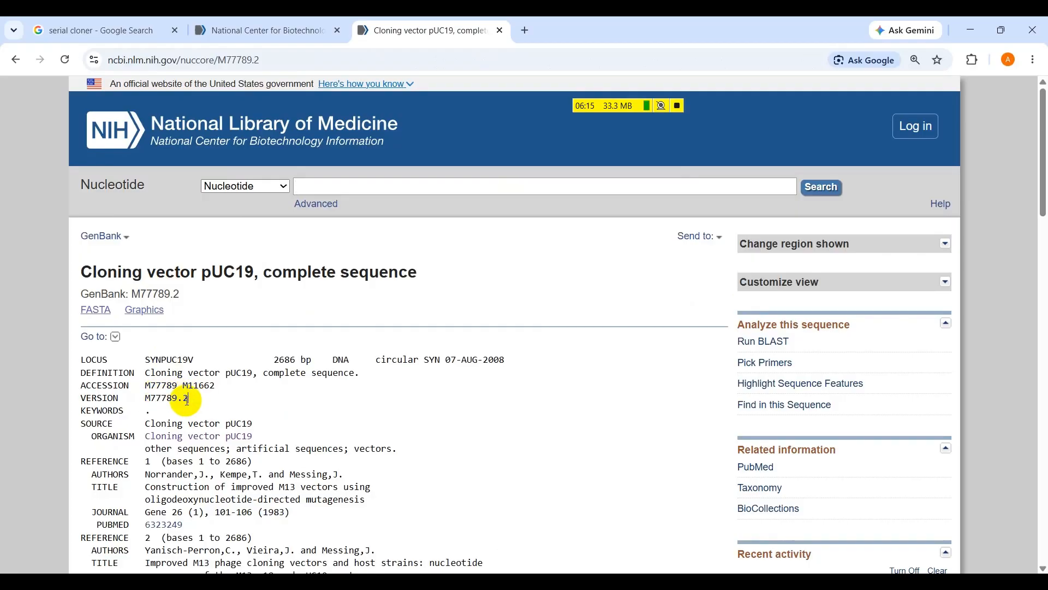
click(702, 237)
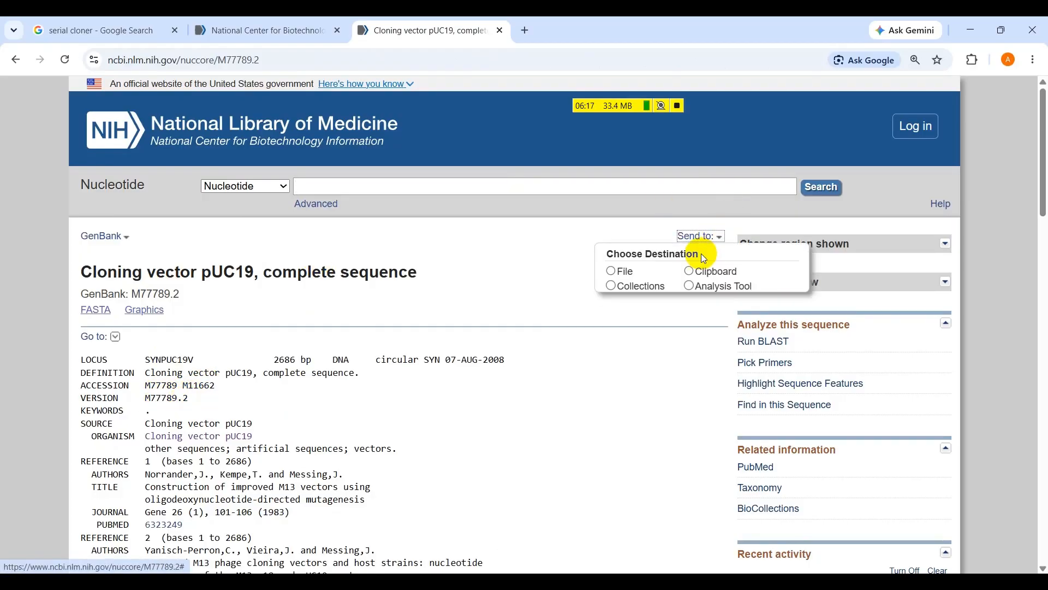
click(613, 273)
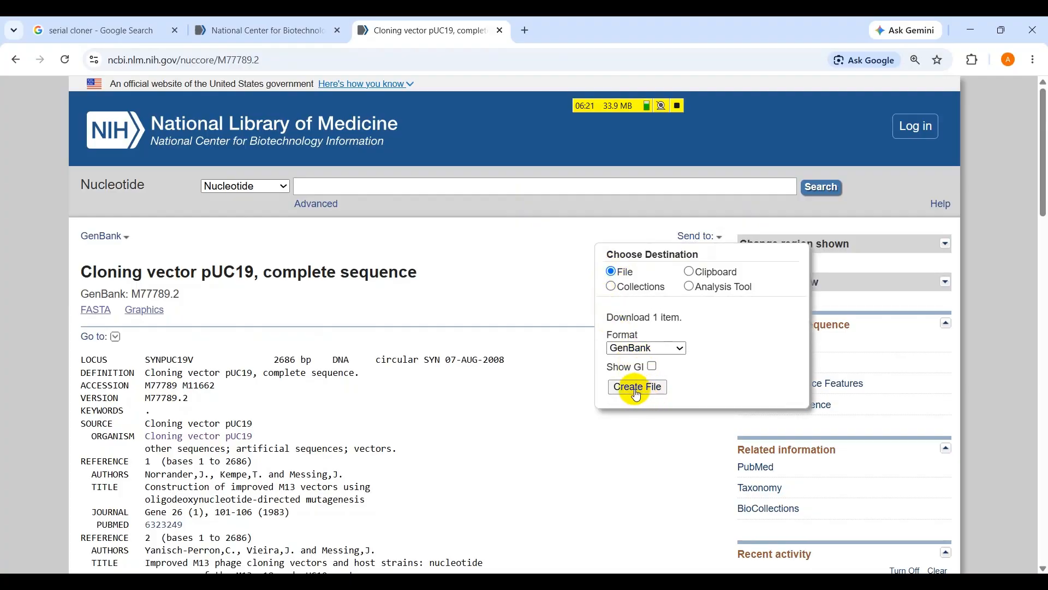
click(651, 388)
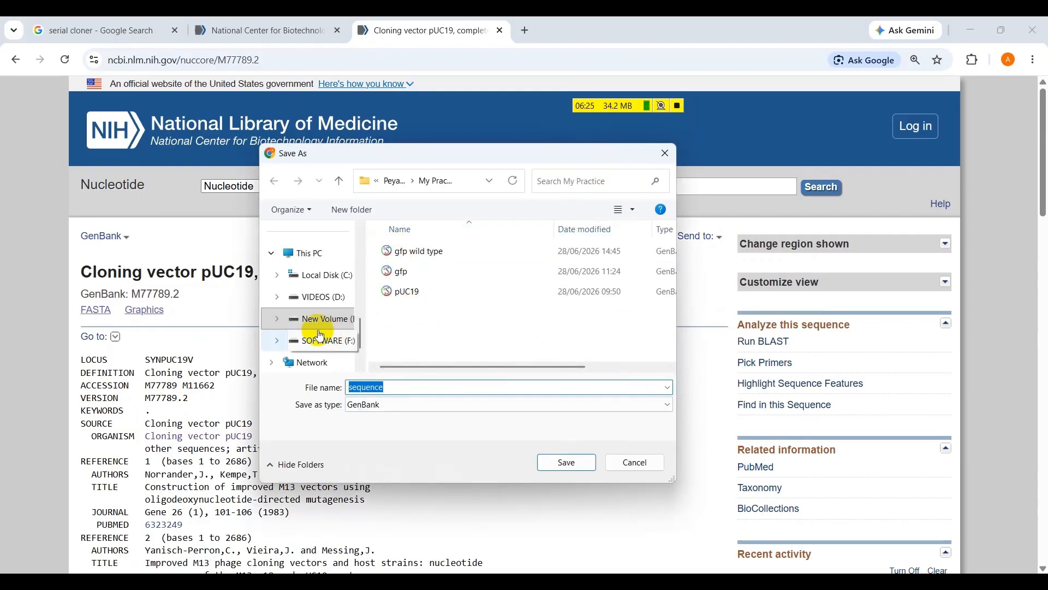
Browse to the Books folder on the New Volume drive and rename New Folder as Practice.
scroll(316, 322, down, 1)
click(313, 256)
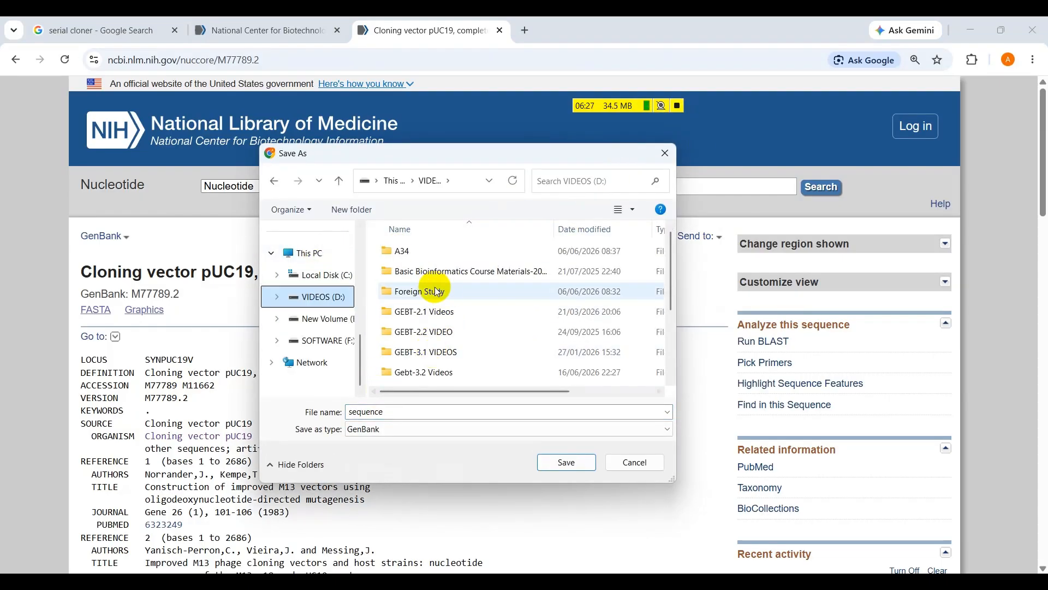
scroll(527, 375, down, 2)
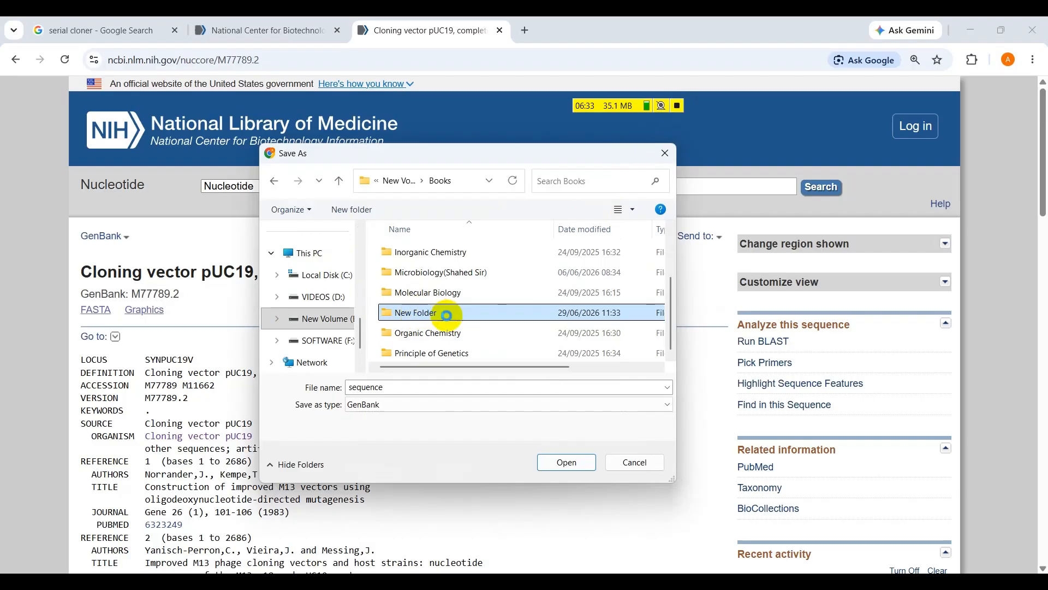
right_click(419, 314)
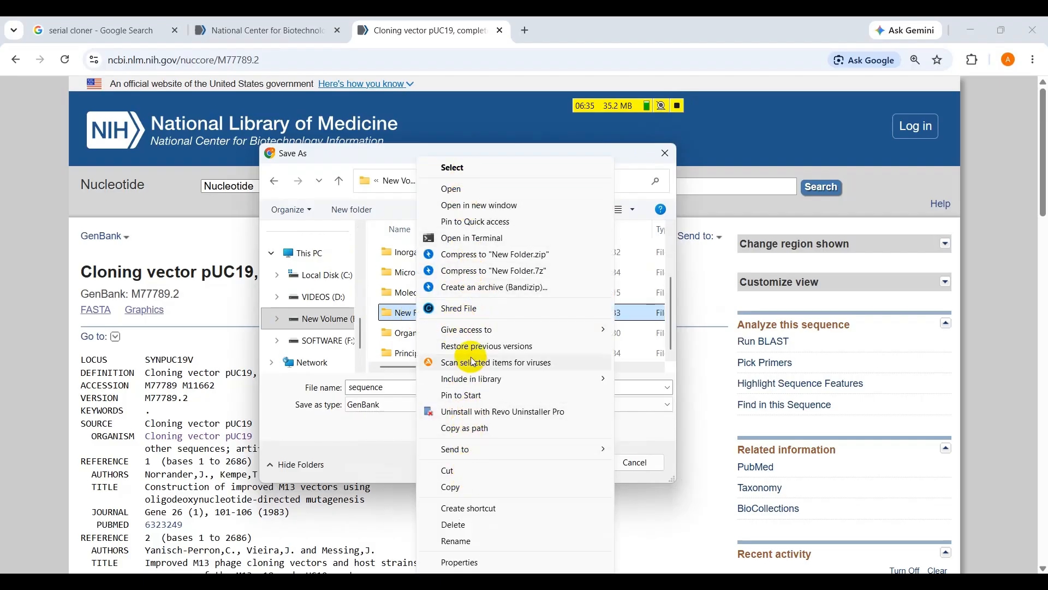
click(462, 544)
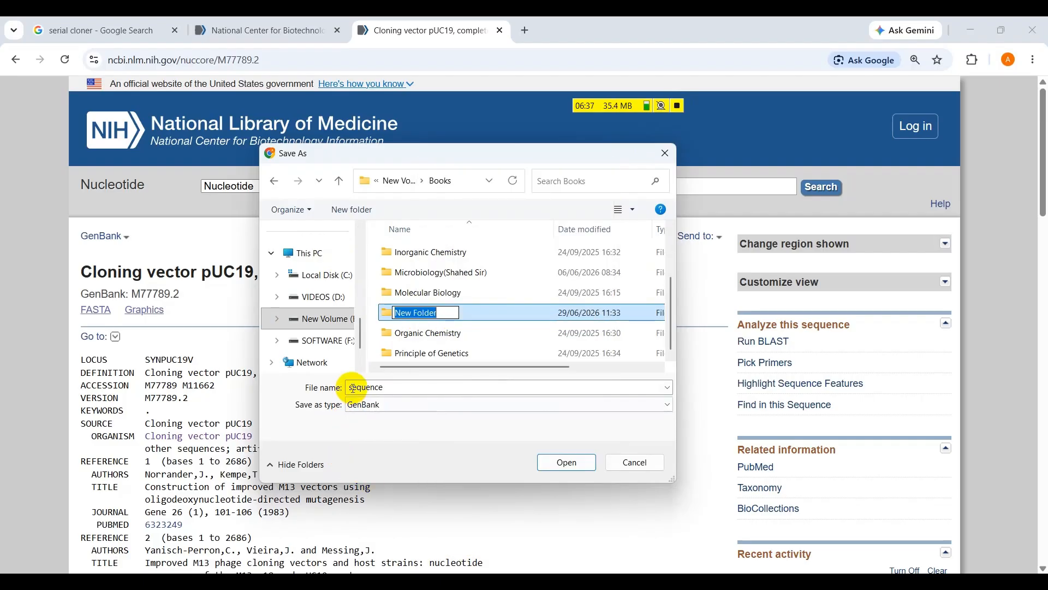
text(Practice)
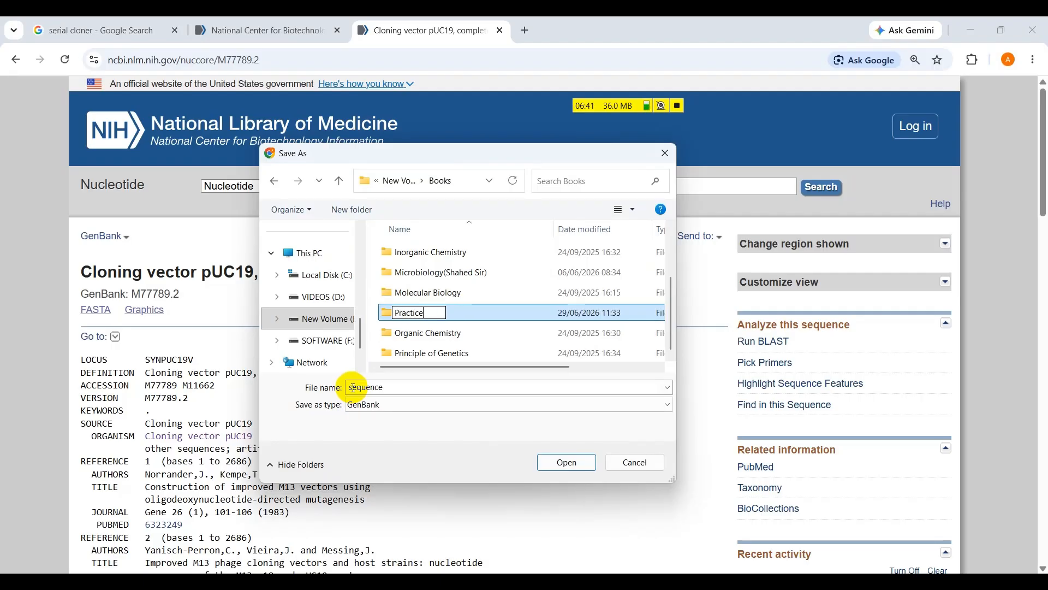
key(Return)
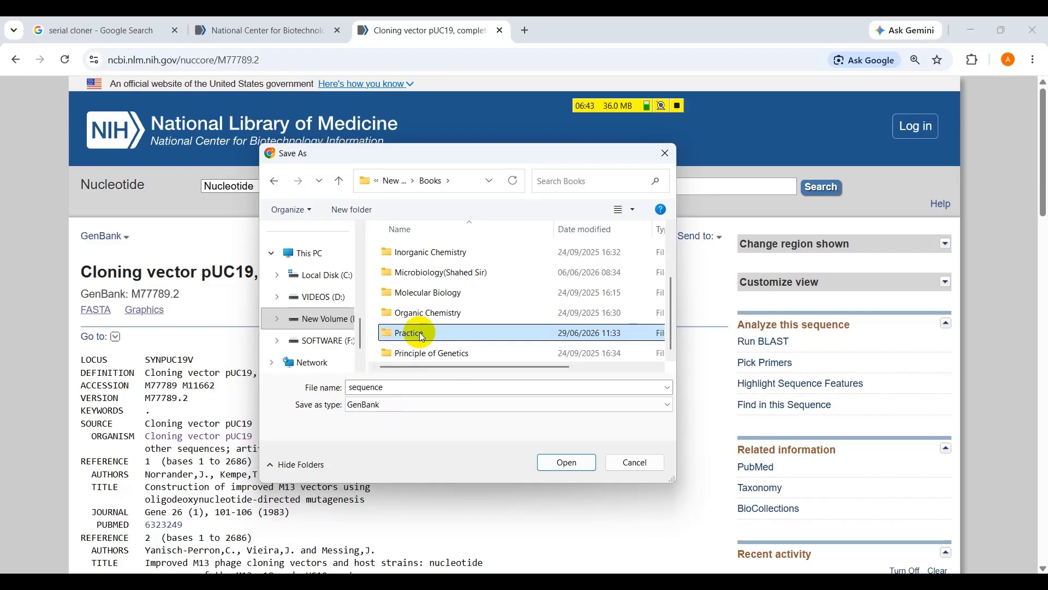
Save the GenBank file in the Practice folder under the name pUC19.
double_click(419, 332)
double_click(395, 411)
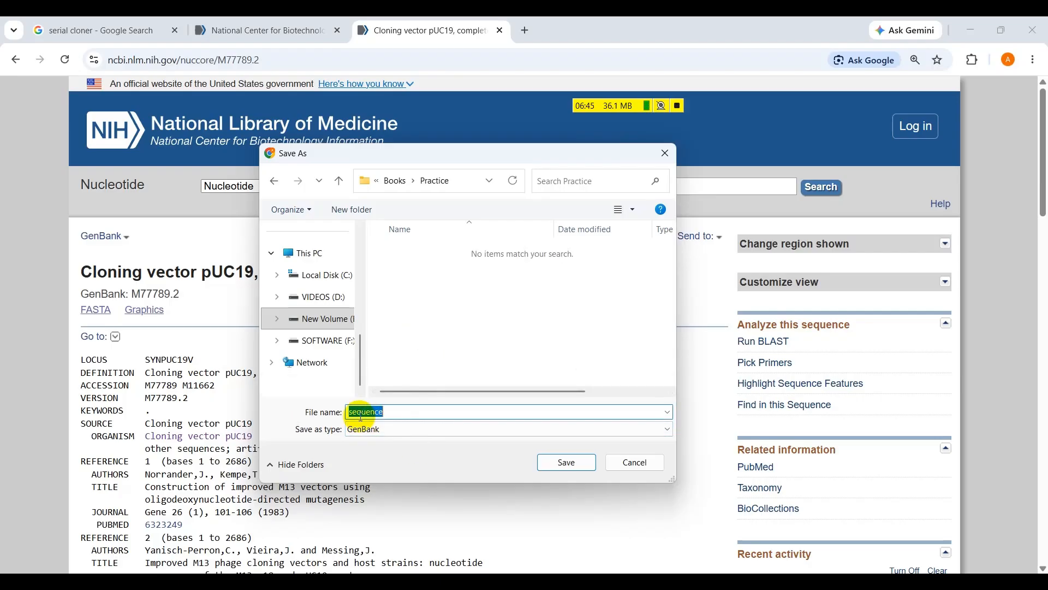
text(pUC19)
key(Return)
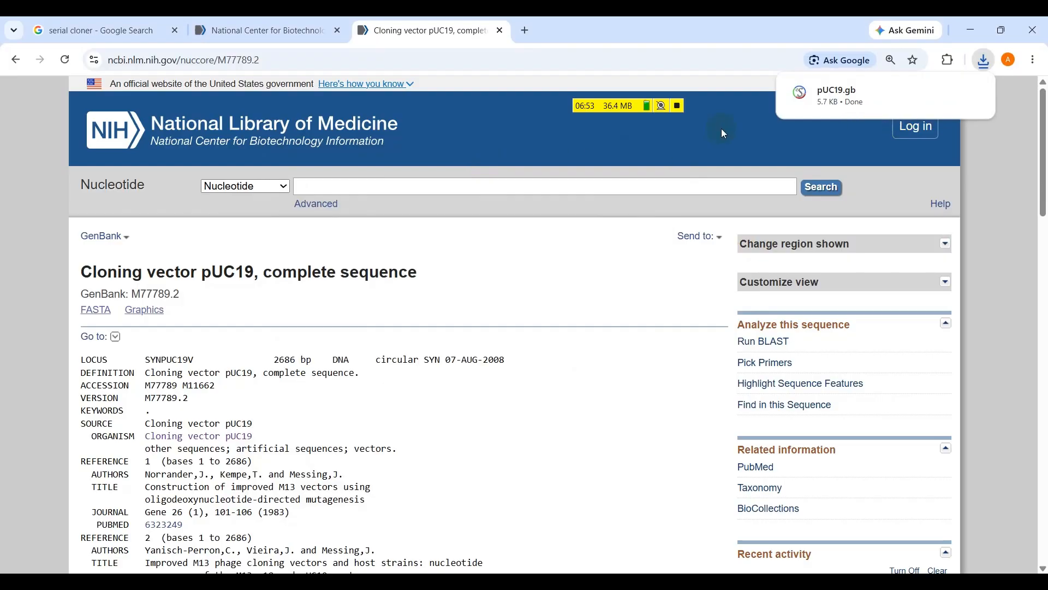
drag(623, 113, 620, 70)
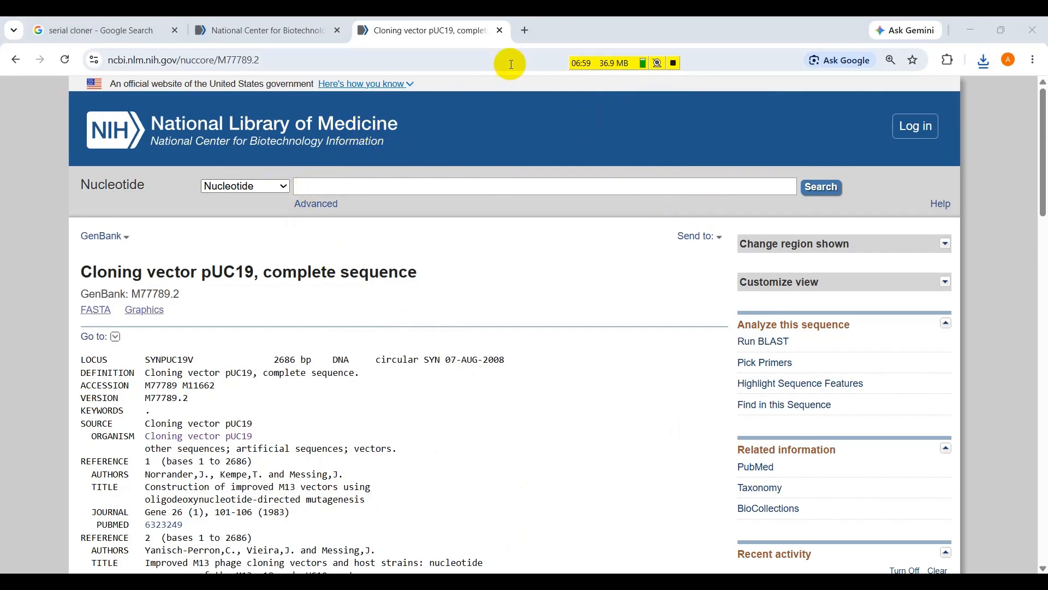
drag(594, 65, 598, 41)
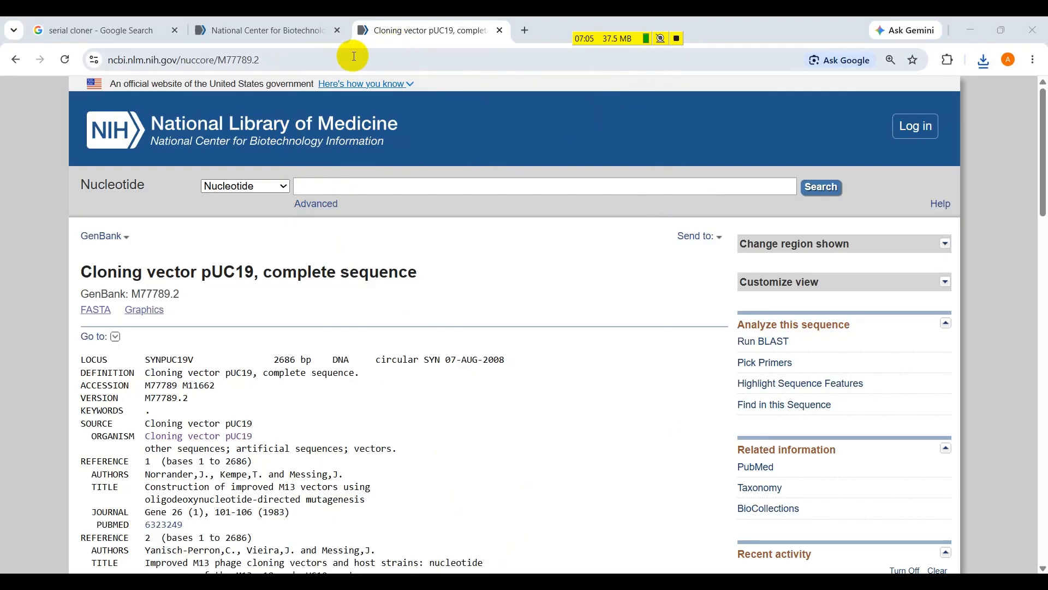
drag(607, 39, 609, 34)
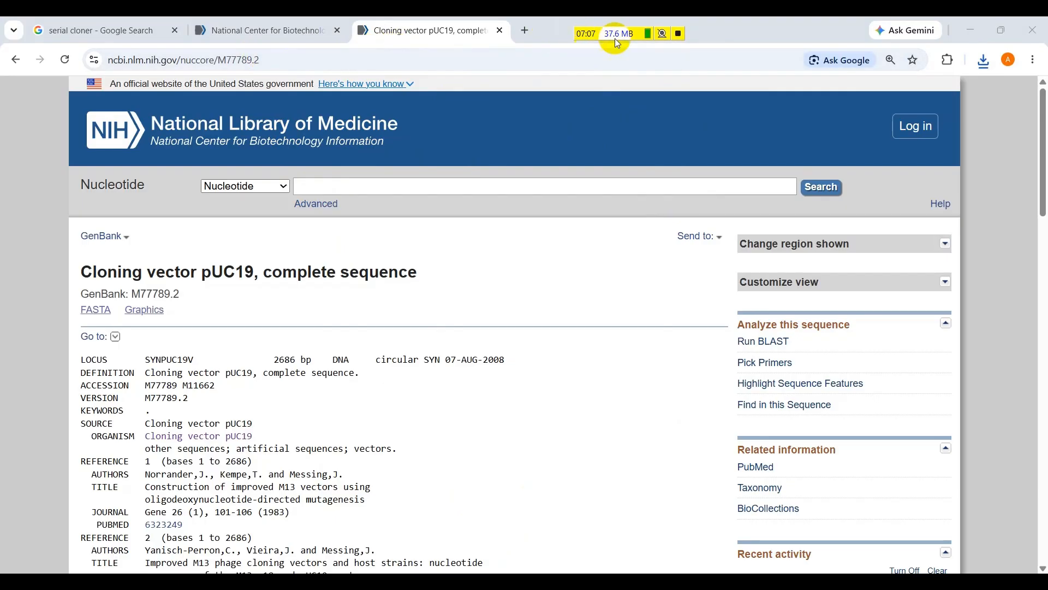
Search the web for "GFP GENEBANK u43284.1" and open the NCBI Nucleotide record for cloning vector phGFP-S65T.
click(333, 65)
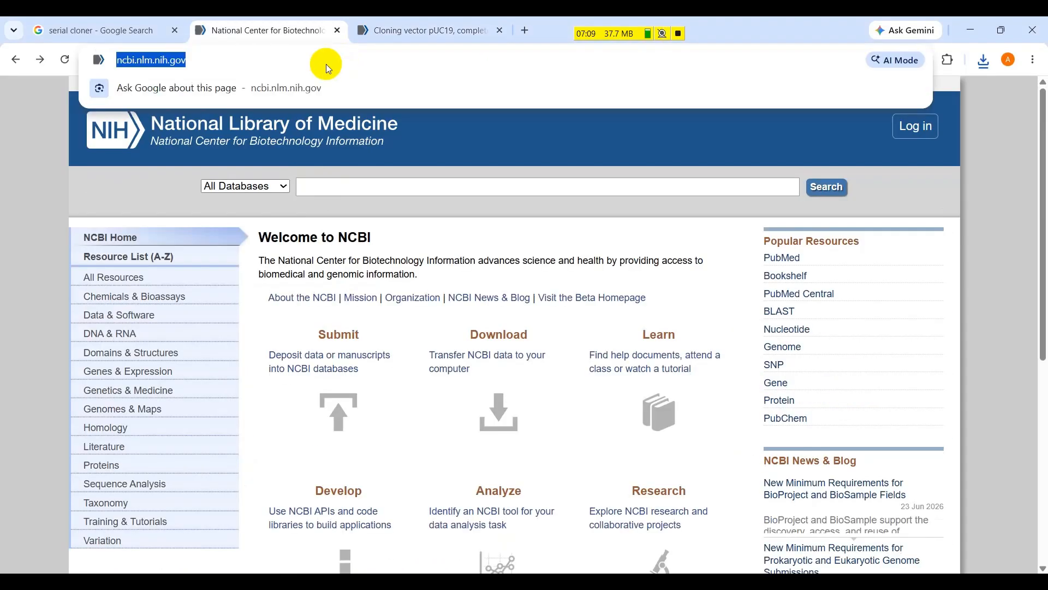
text(GFP GENEBANK)
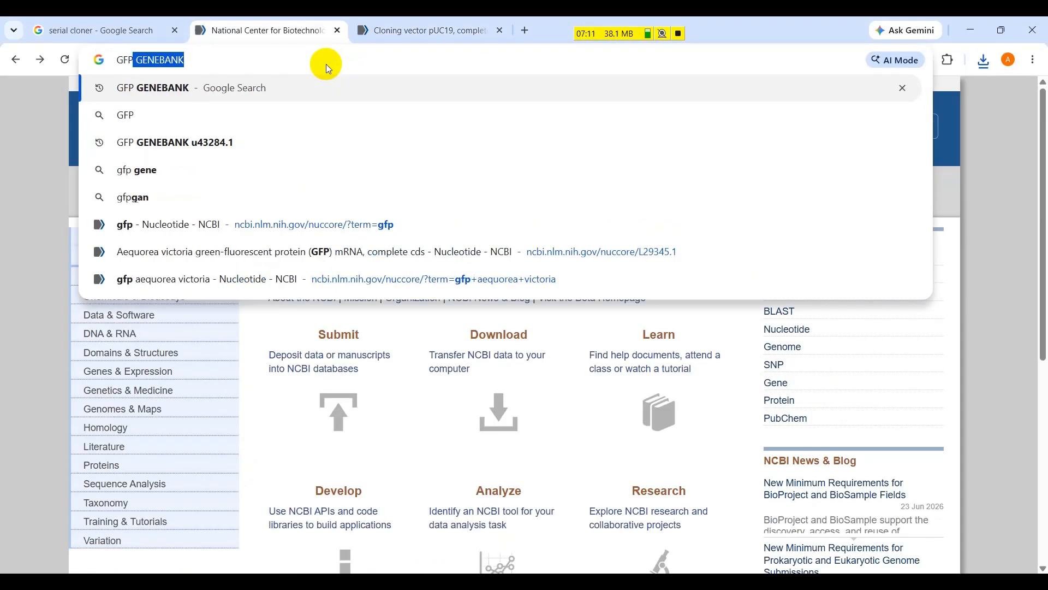
click(680, 37)
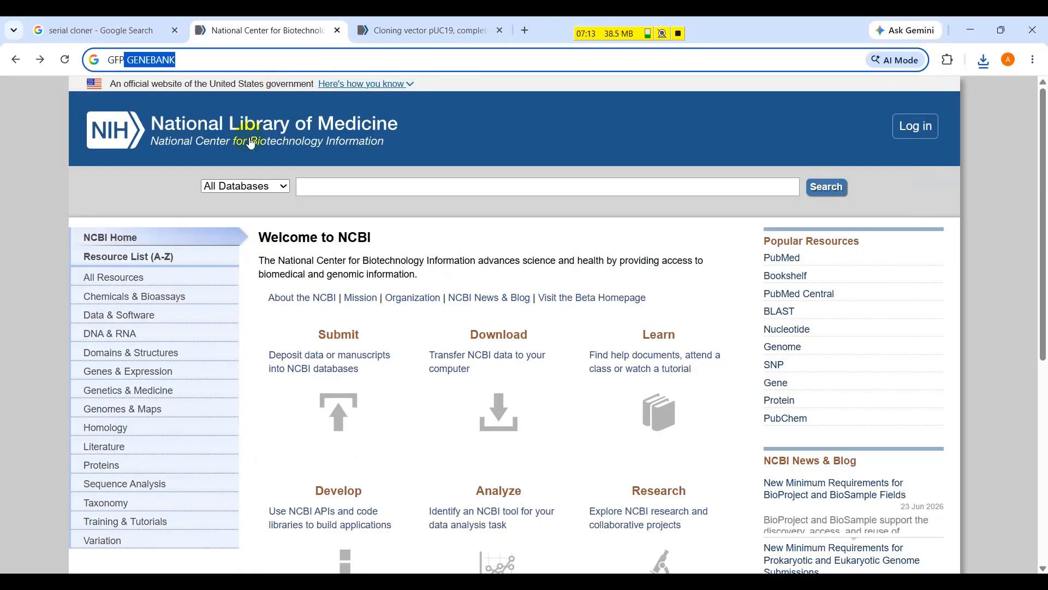
drag(628, 39, 631, 49)
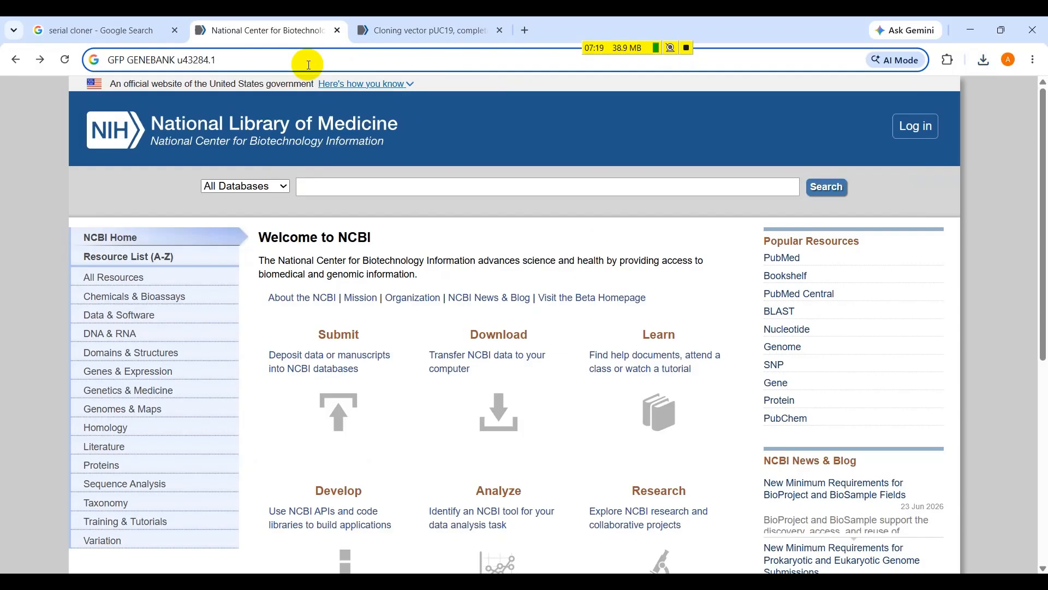
key(Return)
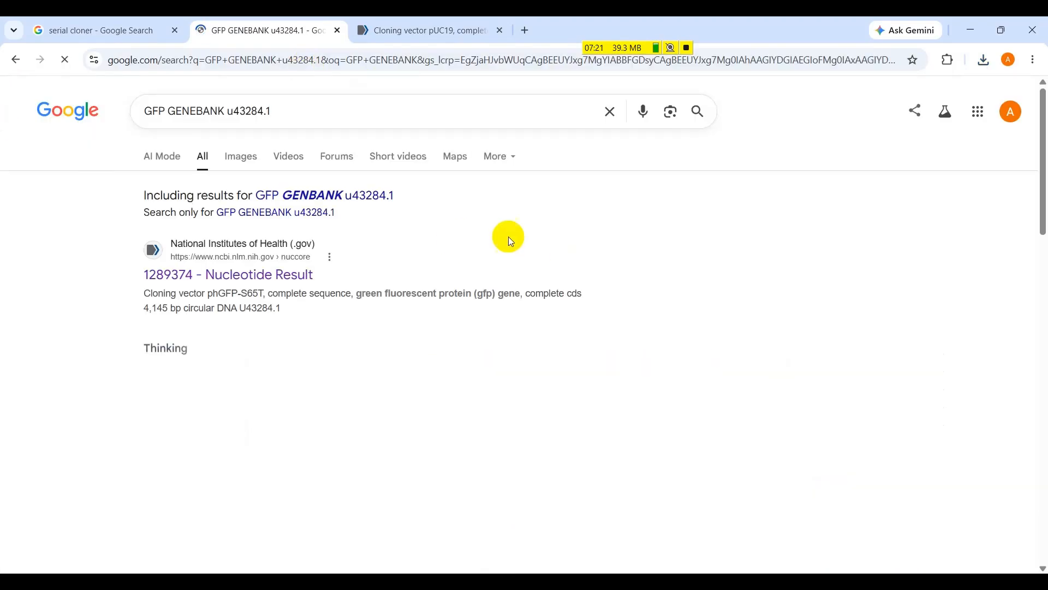
click(300, 192)
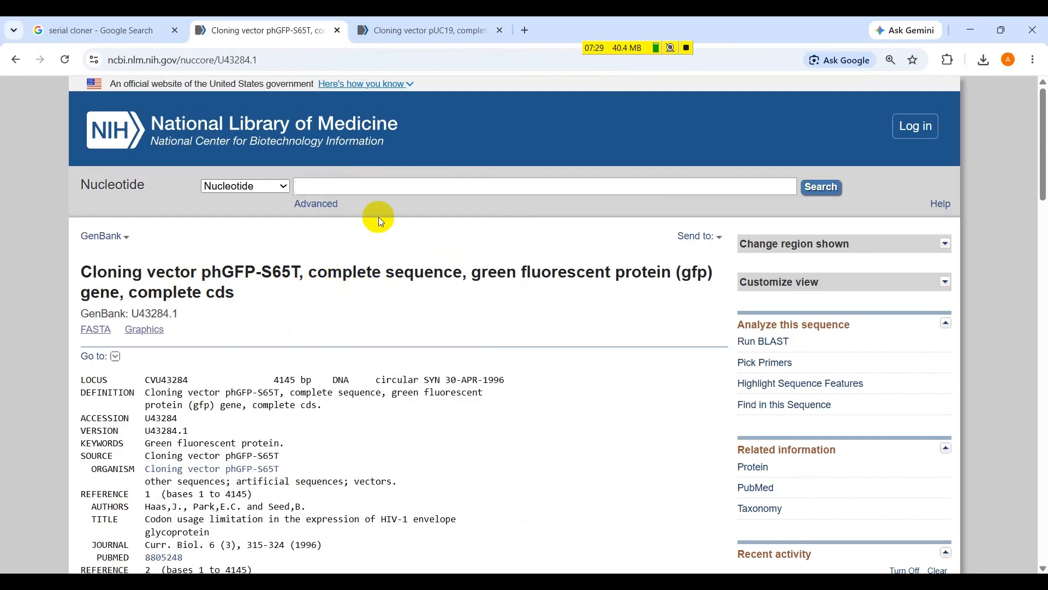
drag(611, 47, 606, 75)
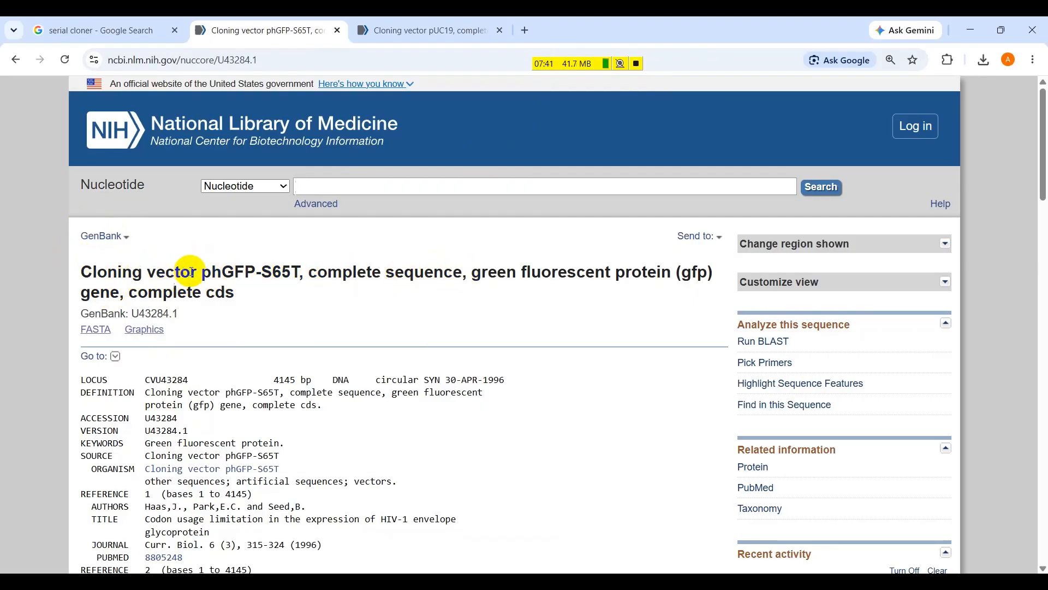
Send the complete phGFP-S65T record to a GenBank file and save it in the Practice folder under the name GFP.
click(689, 236)
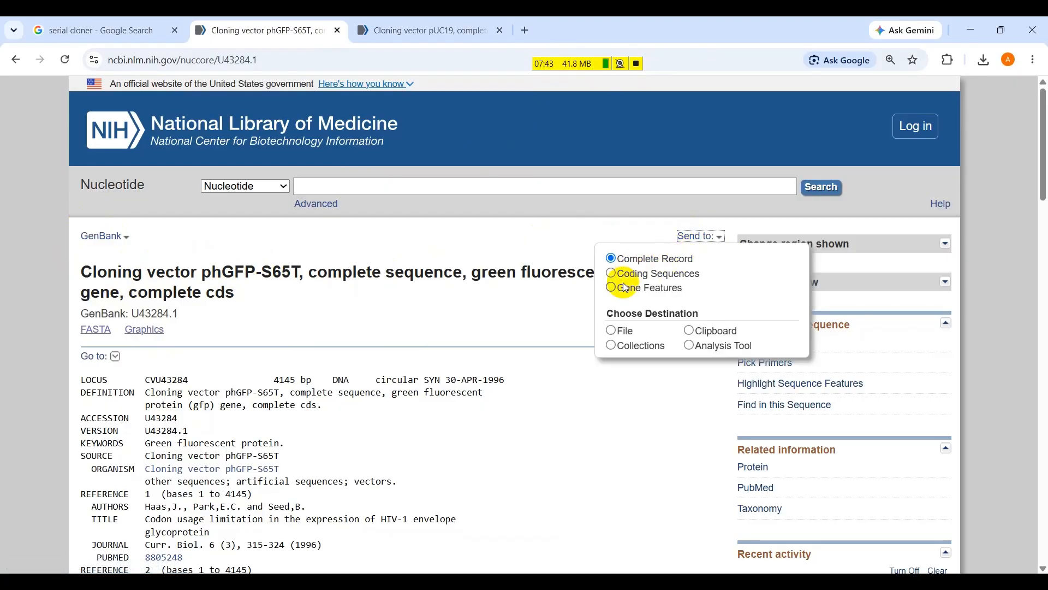
click(616, 333)
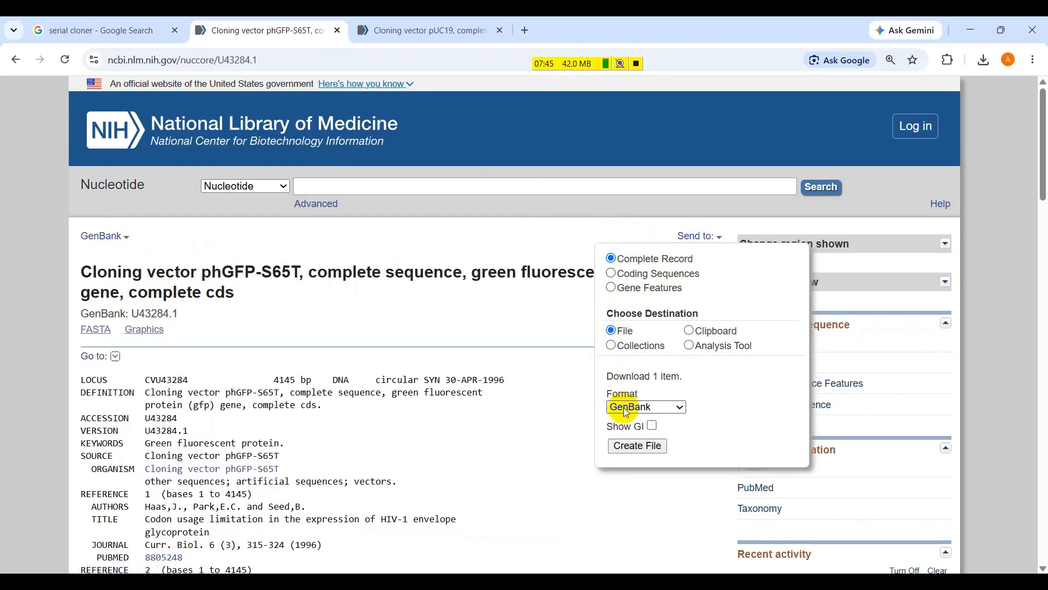
click(622, 445)
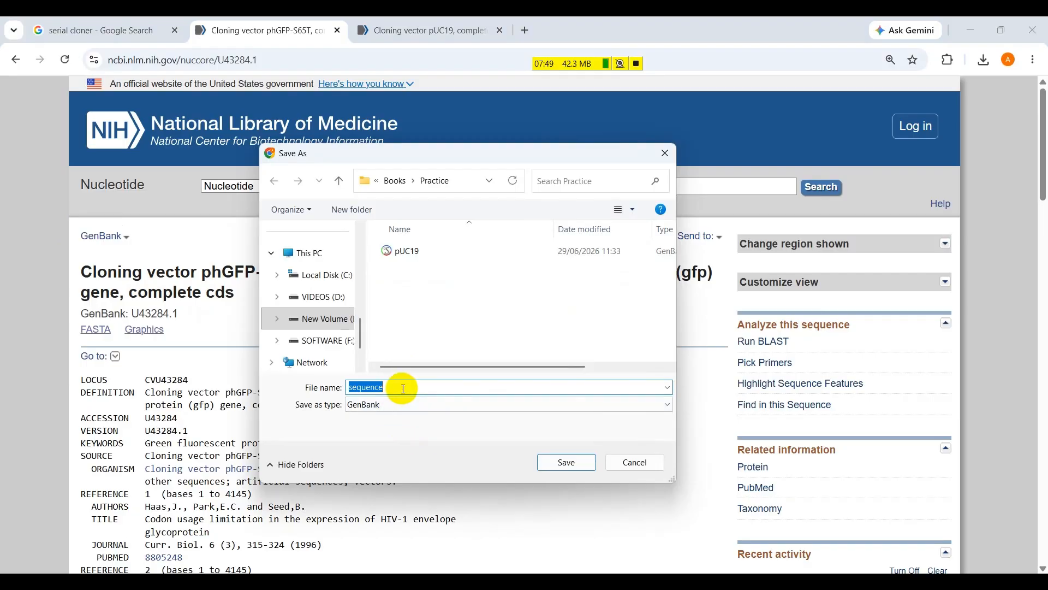
text(GFP)
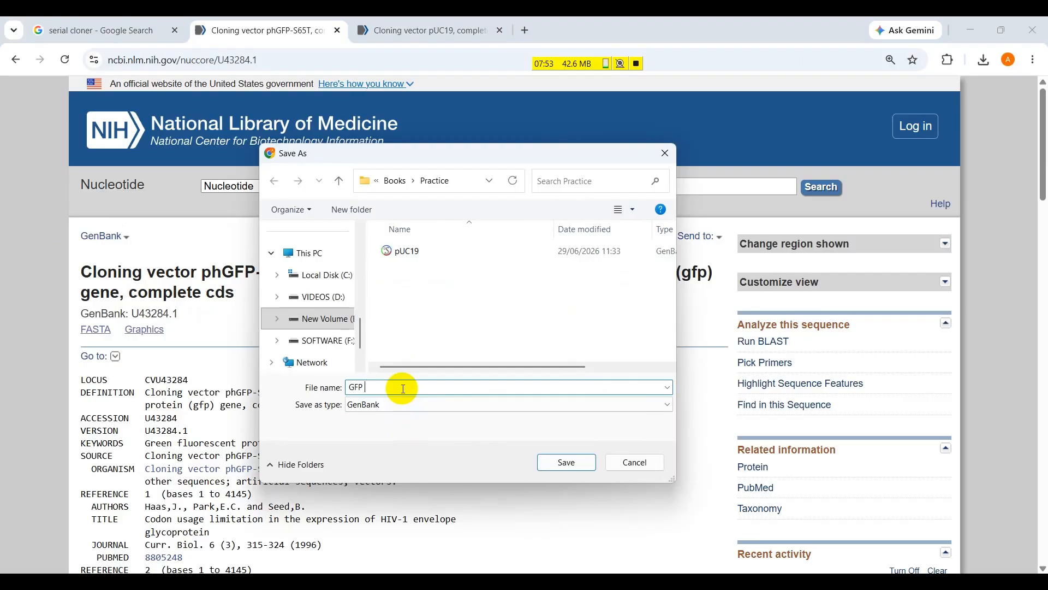
double_click(389, 390)
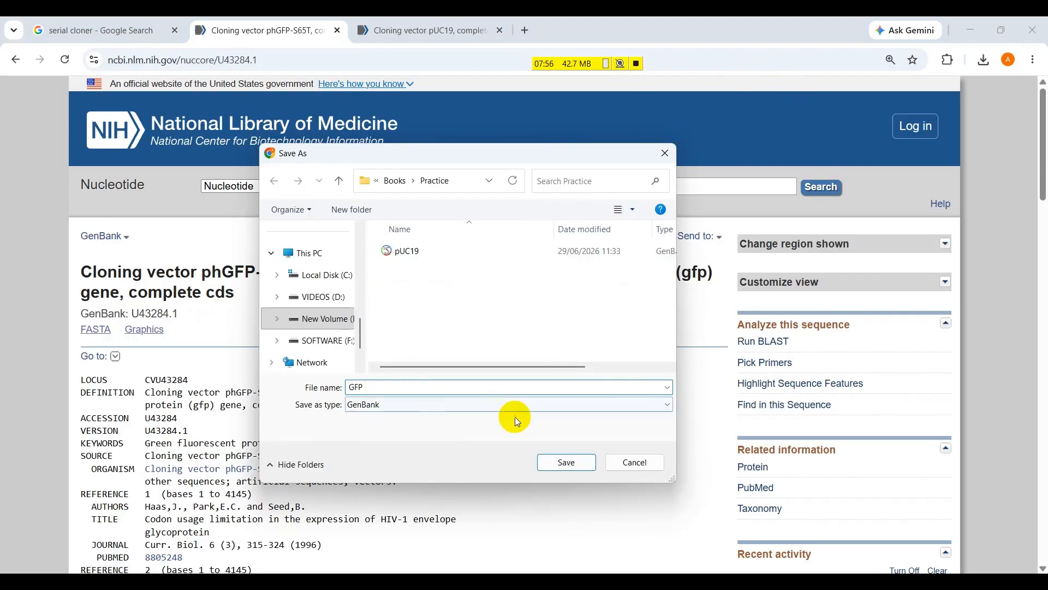
click(567, 464)
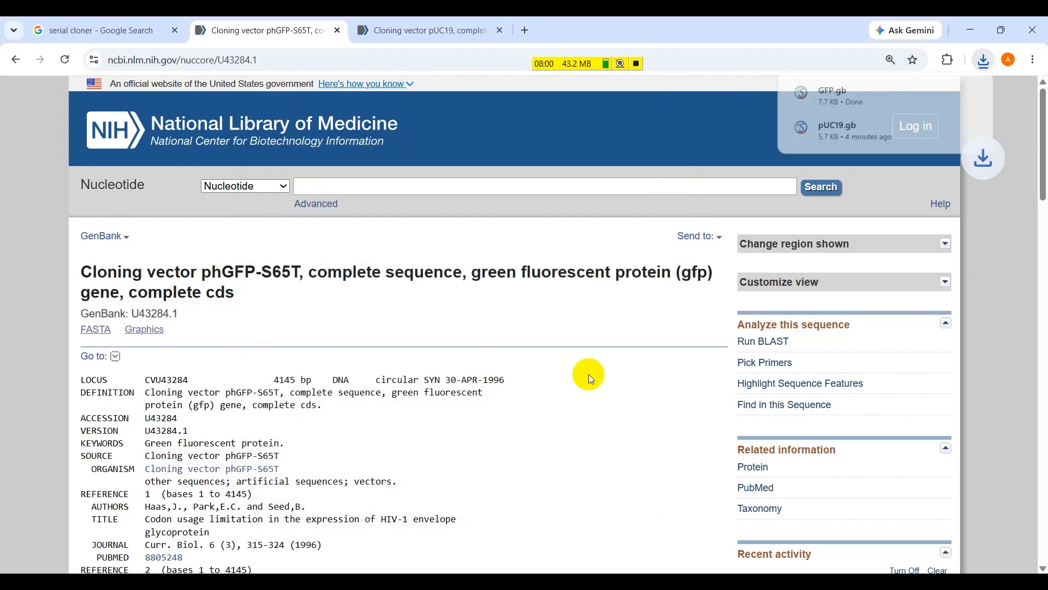
Switch to SerialCloner, start a file import and browse to the Practice folder inside Books.
drag(570, 68, 580, 55)
click(645, 582)
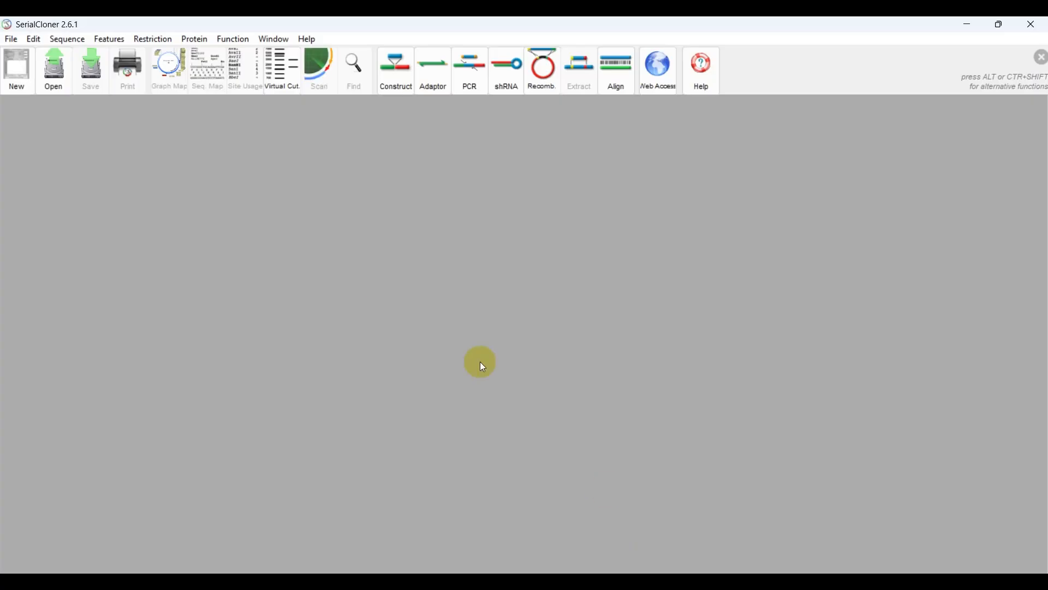
click(11, 41)
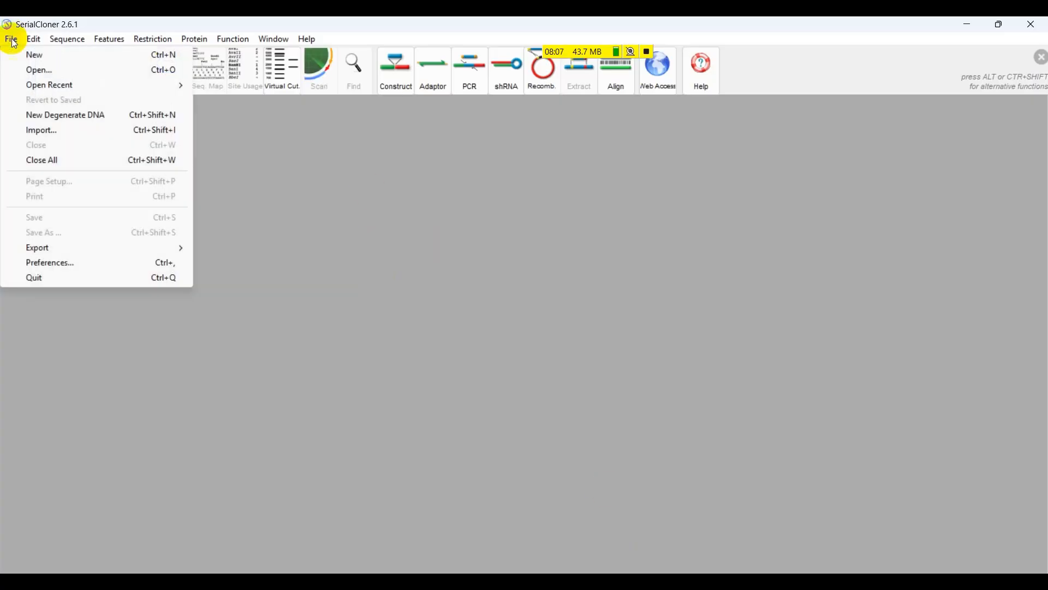
click(61, 133)
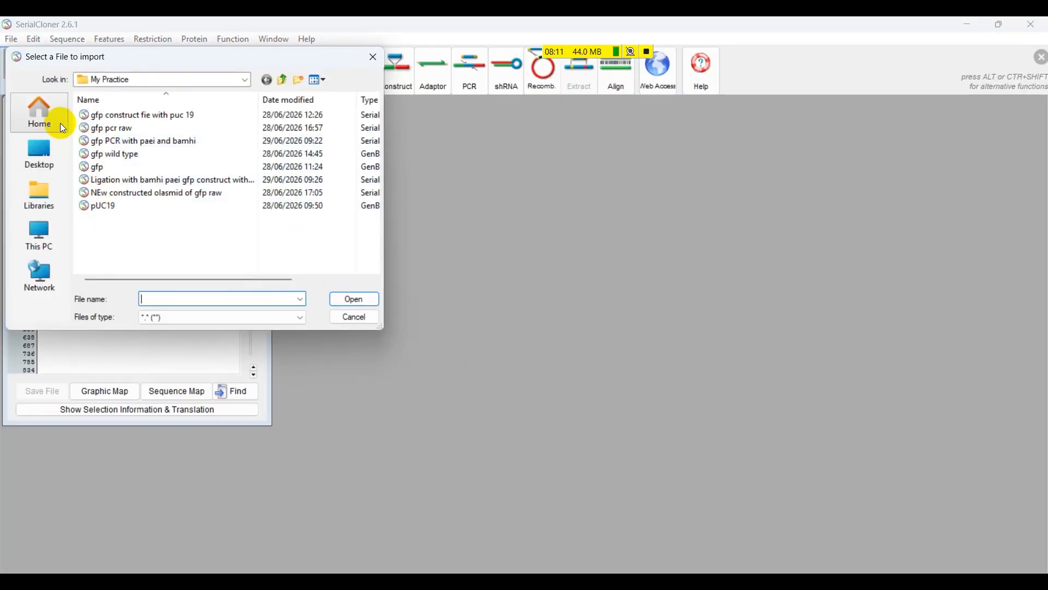
click(46, 233)
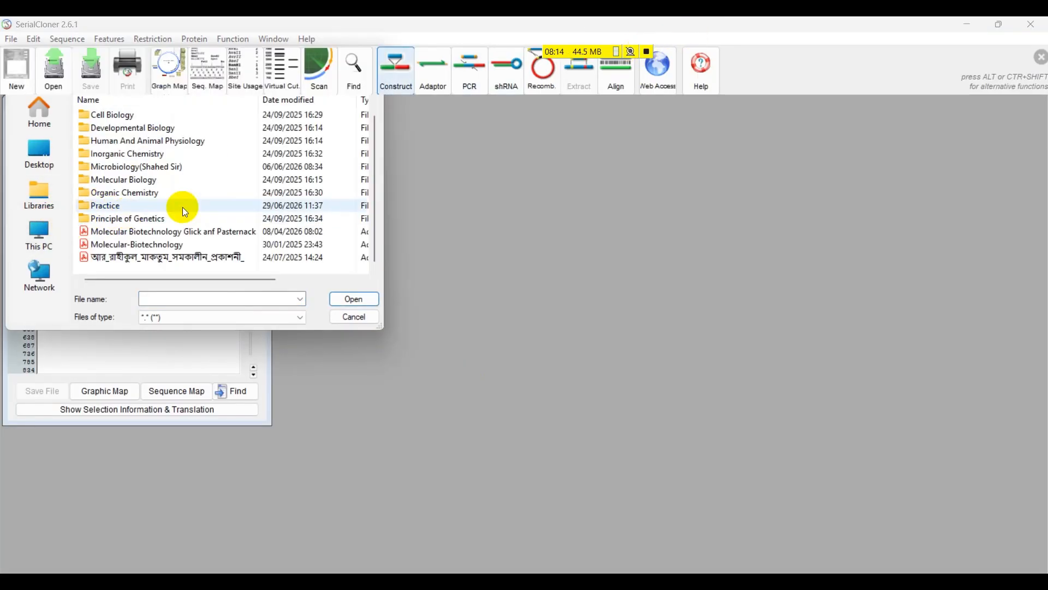
double_click(129, 208)
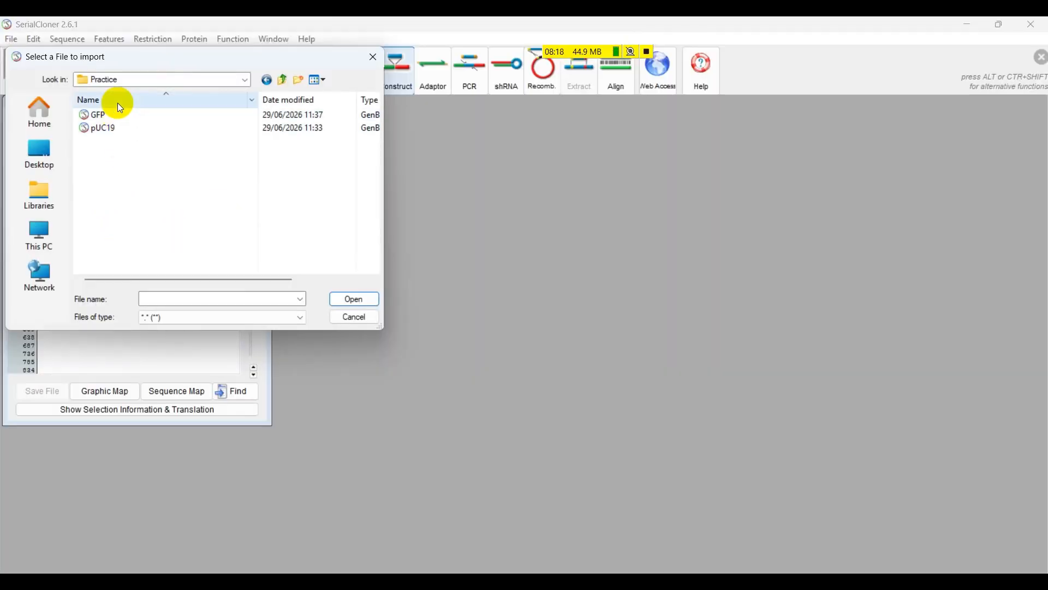
Import the pUC19 GenBank file from the Practice folder.
drag(123, 55, 265, 82)
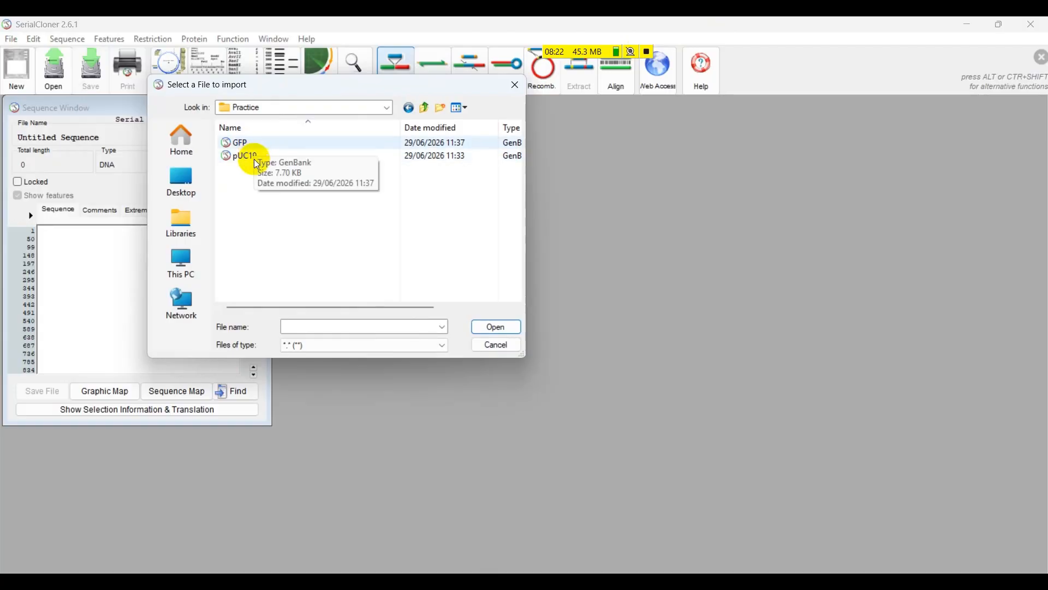
click(239, 156)
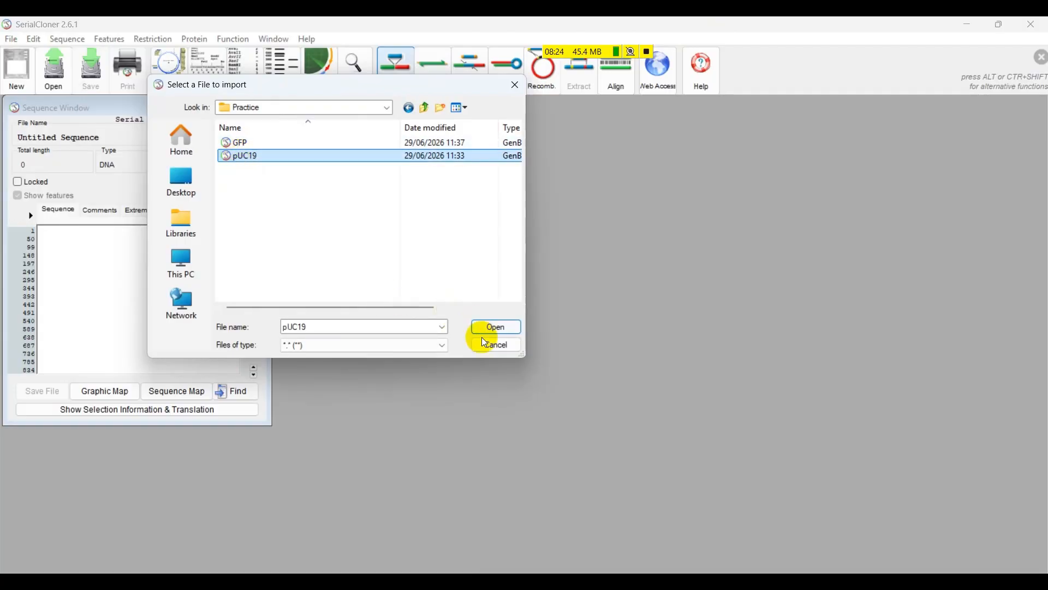
click(494, 327)
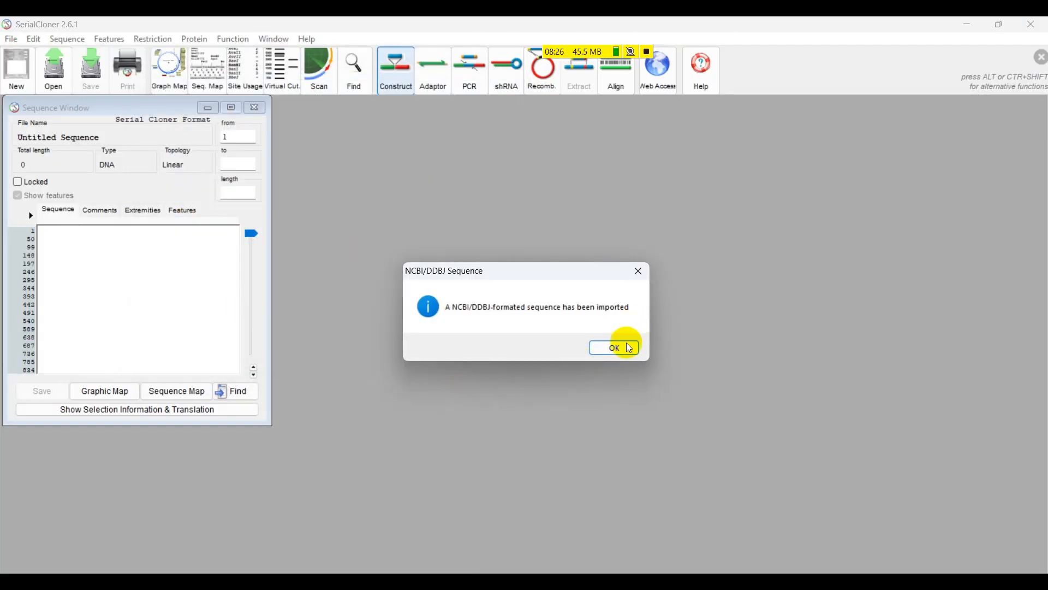
click(629, 348)
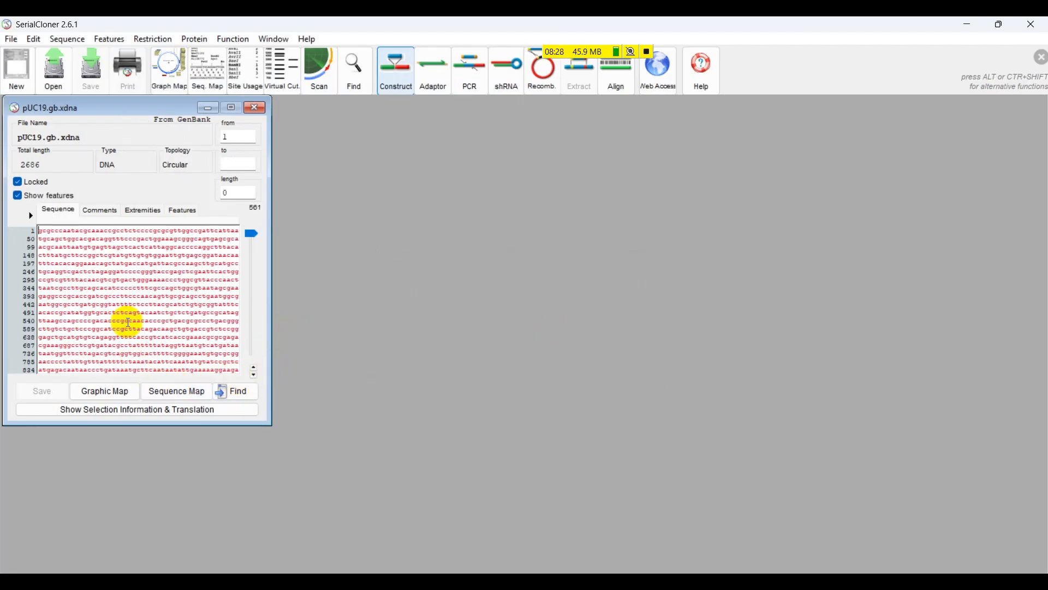
Look through the imported pUC19 sequence, and examine its restriction sites and features in the Sequence Map.
drag(103, 106, 203, 125)
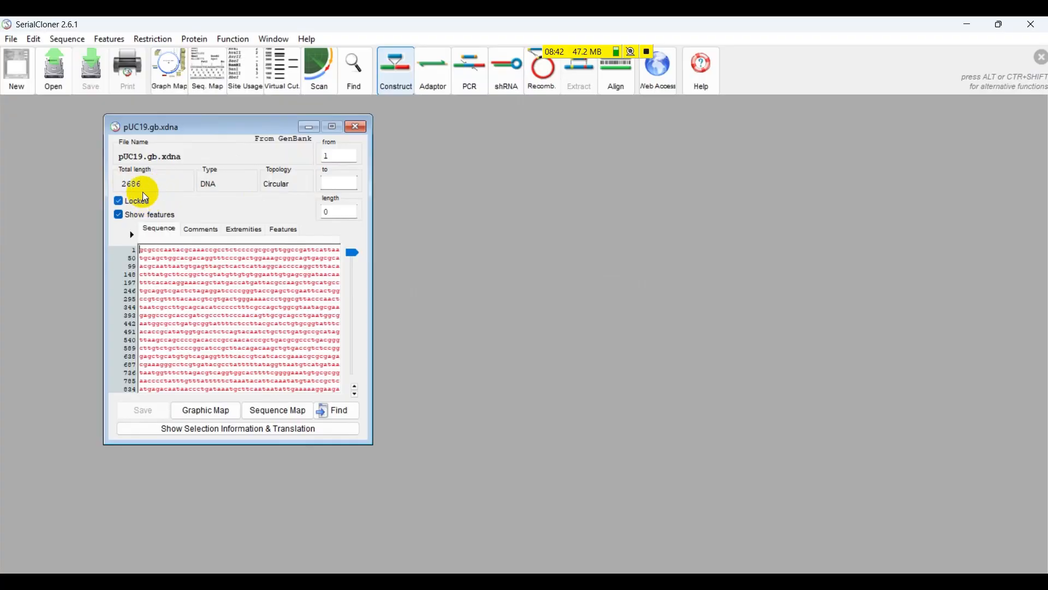
scroll(250, 281, down, 12)
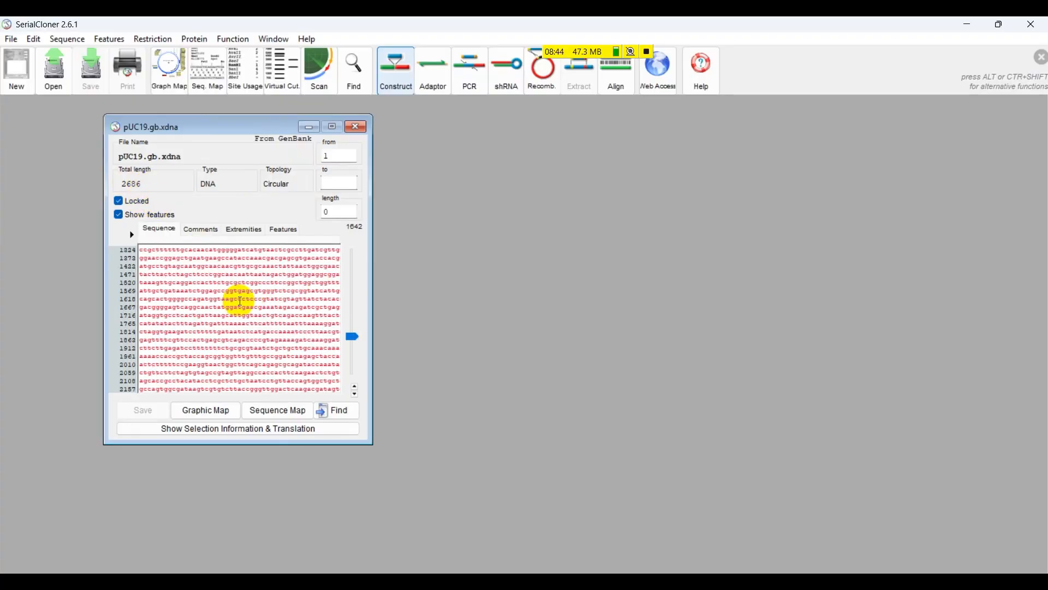
click(281, 406)
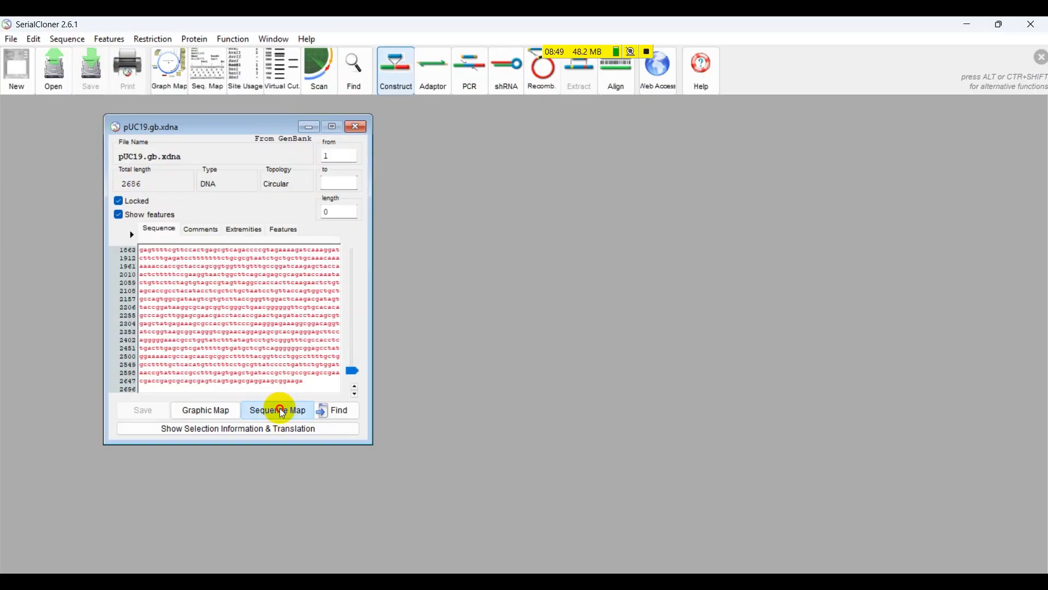
scroll(420, 281, down, 15)
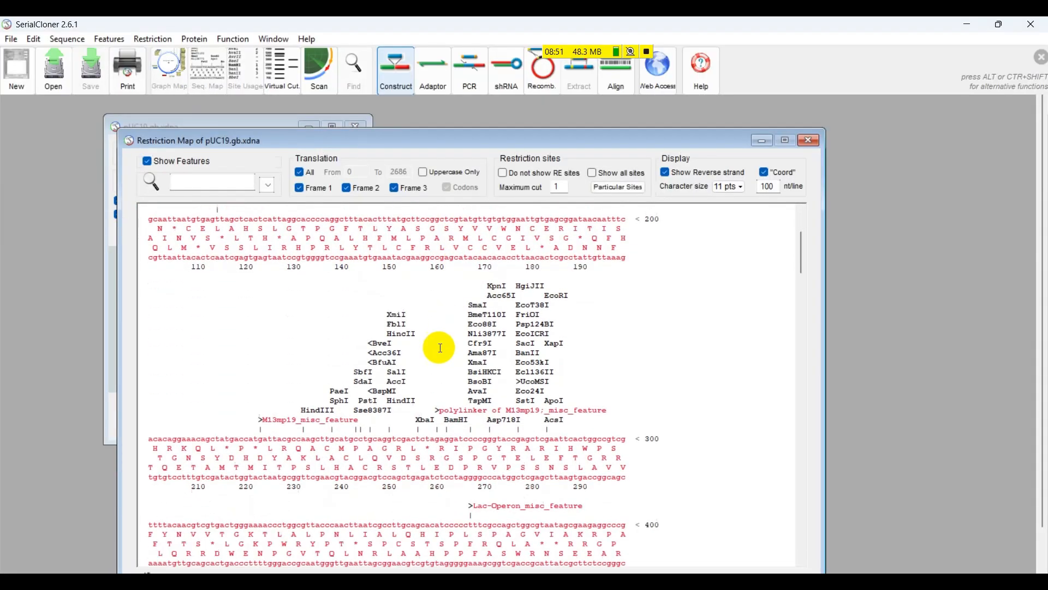
scroll(554, 335, up, 10)
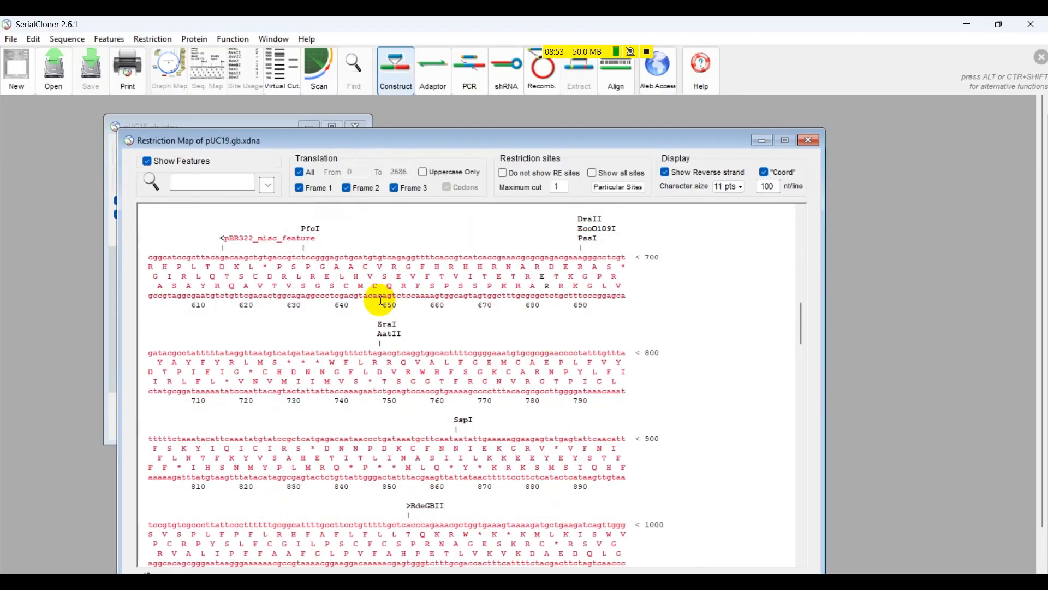
scroll(533, 276, up, 5)
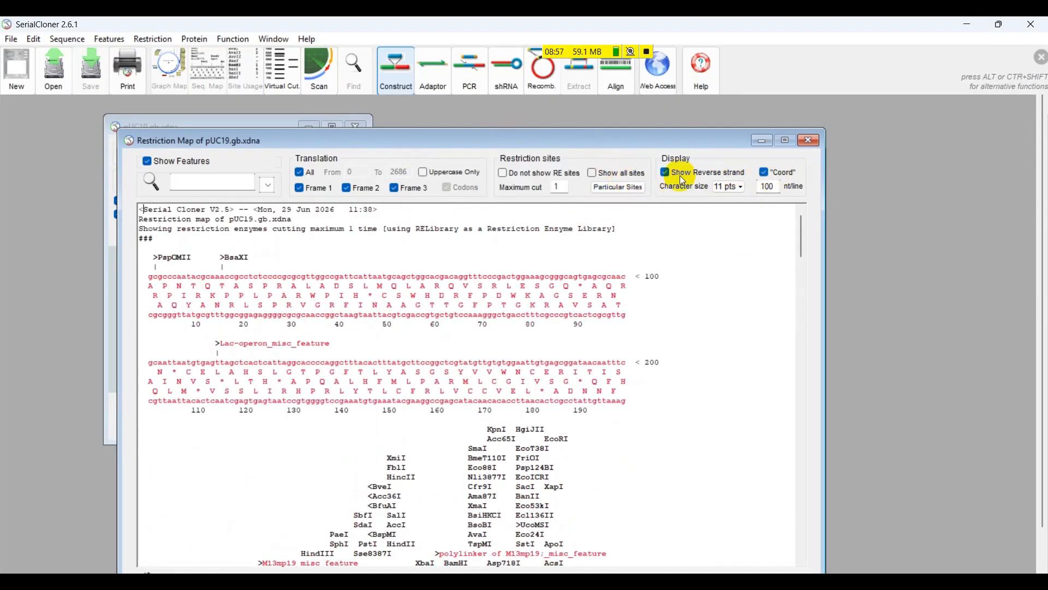
Hide the reverse strand in the pUC19 restriction map, show it again, and close the map.
click(666, 173)
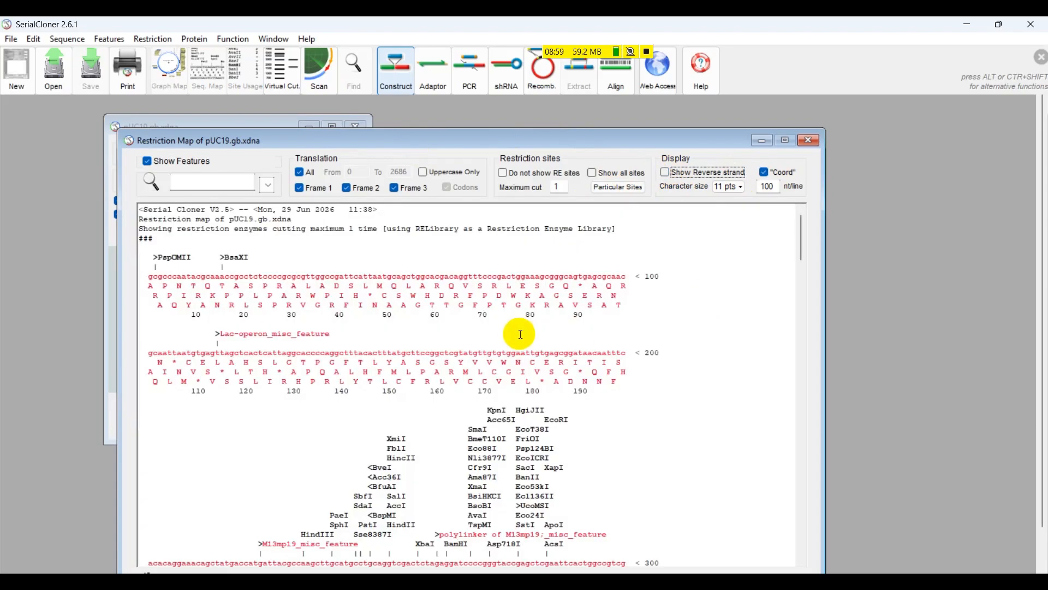
scroll(626, 244, down, 3)
click(666, 171)
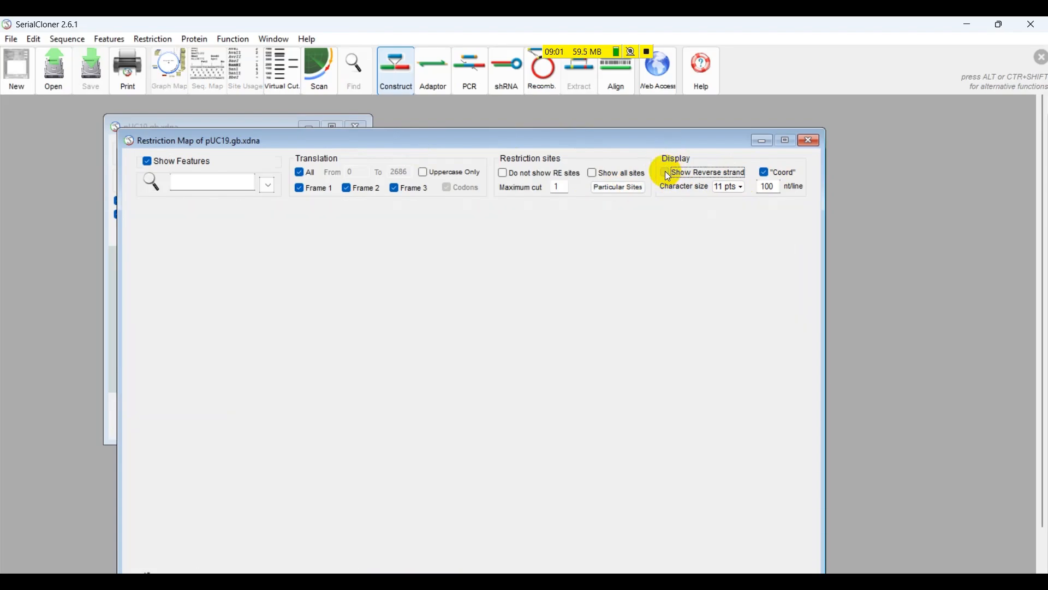
scroll(339, 211, up, 3)
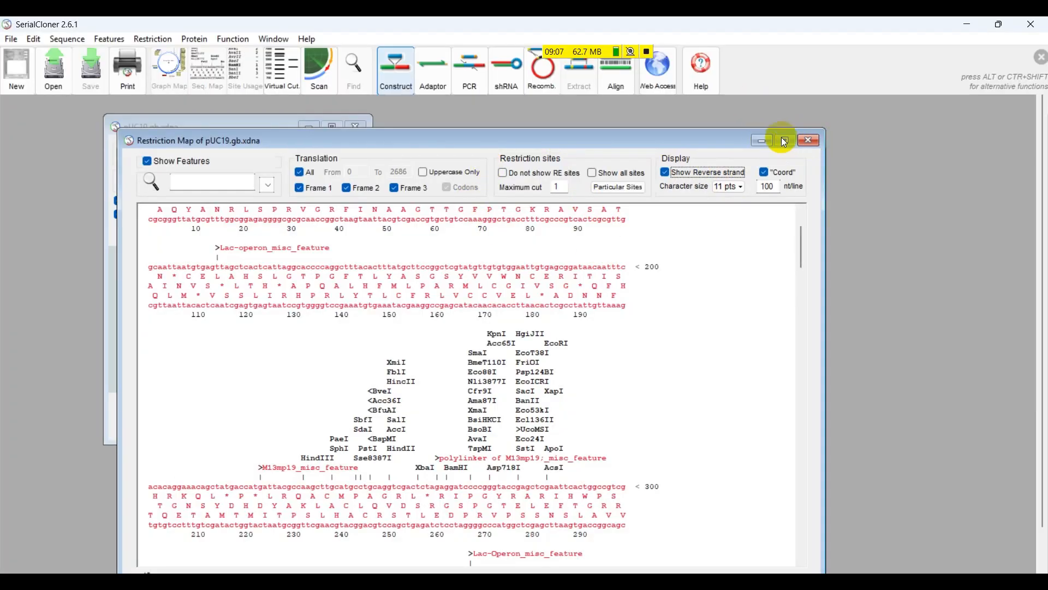
click(812, 141)
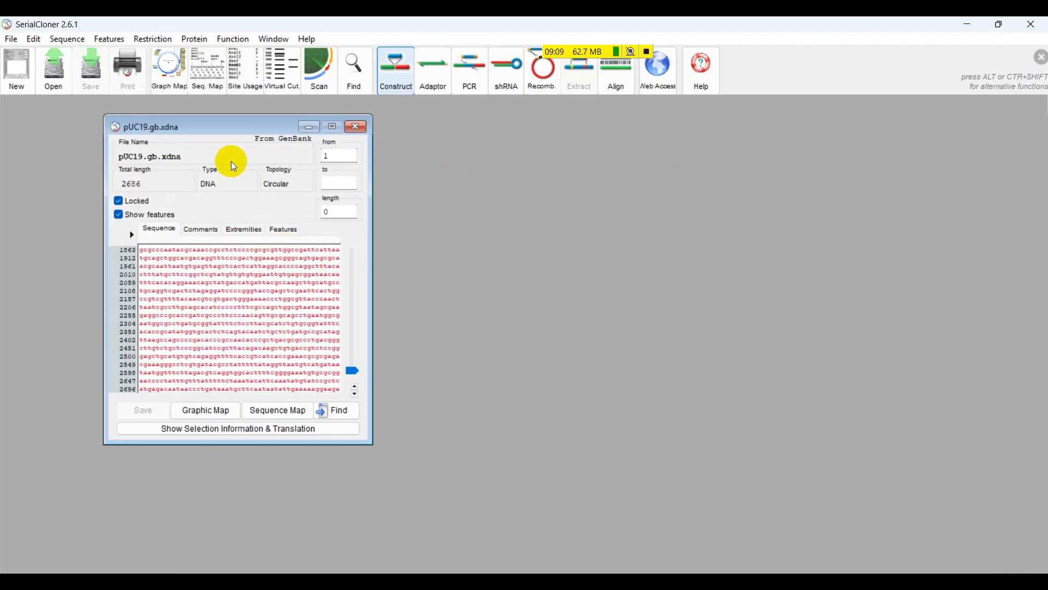
Open the Graphic Map of pUC19 and move its window up so the whole map window fits in the workspace.
mouse_move(218, 129)
mouse_down()
mouse_move(208, 105)
mouse_move(208, 114)
mouse_up()
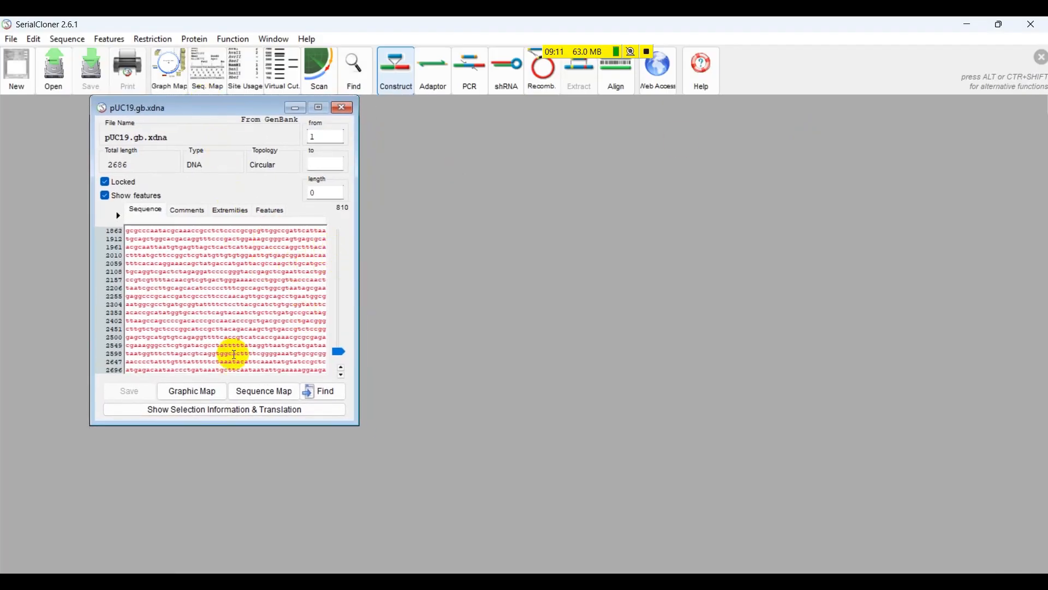
click(194, 391)
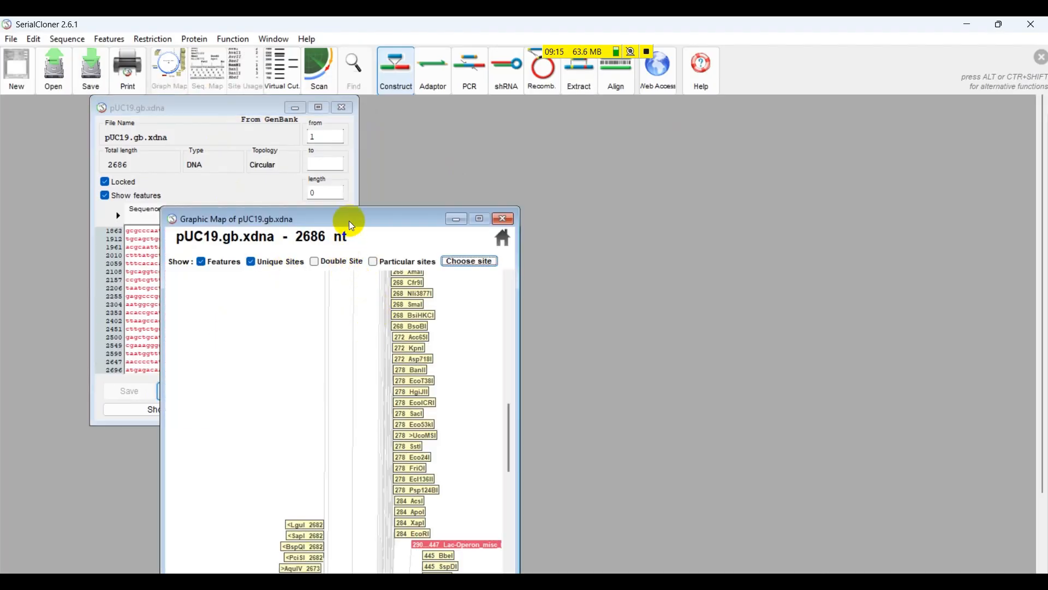
drag(350, 218, 214, 106)
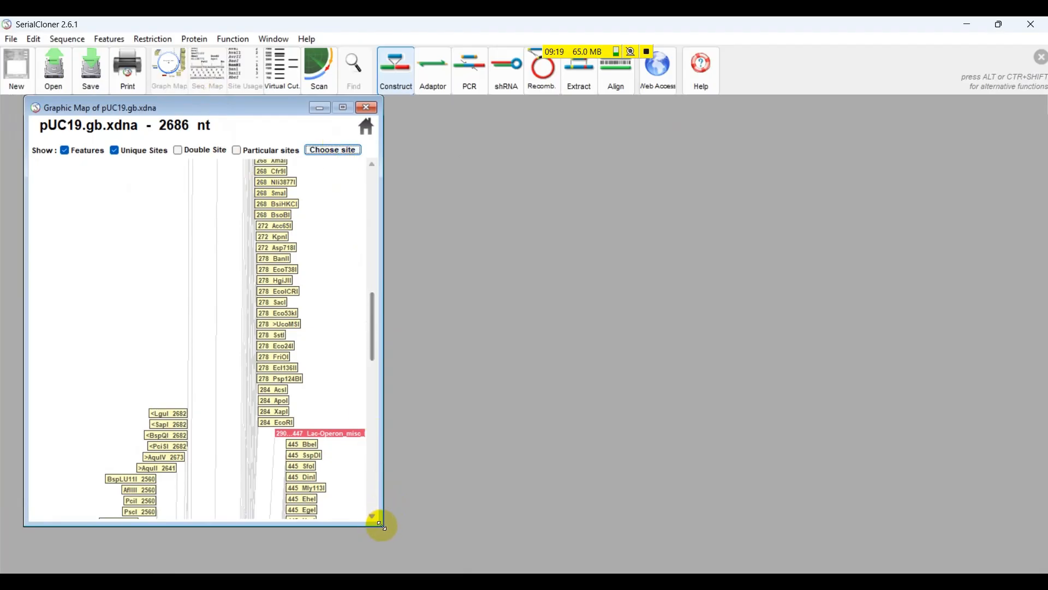
Enlarge and reposition the pUC19 Graphic Map window, and look through the unique restriction sites and features around the plasmid.
drag(381, 525, 578, 572)
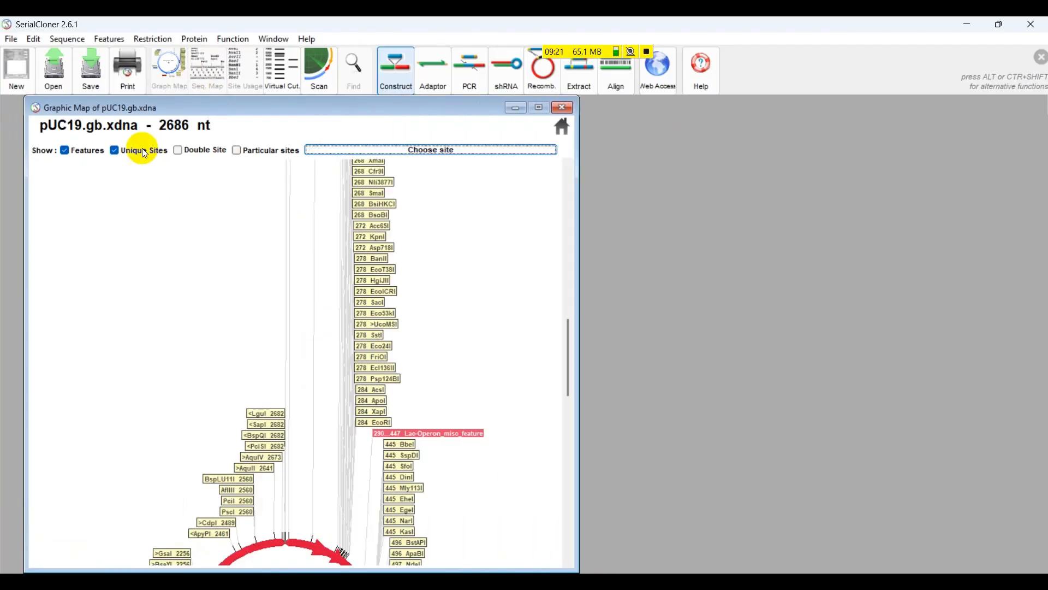
drag(164, 105, 133, 107)
drag(535, 329, 516, 457)
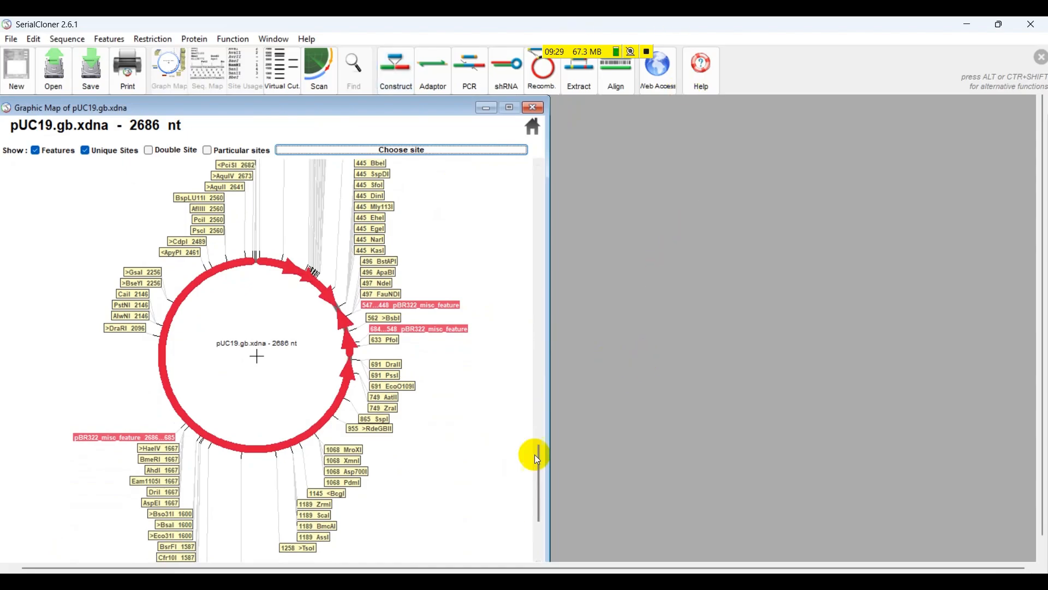
drag(535, 483, 517, 206)
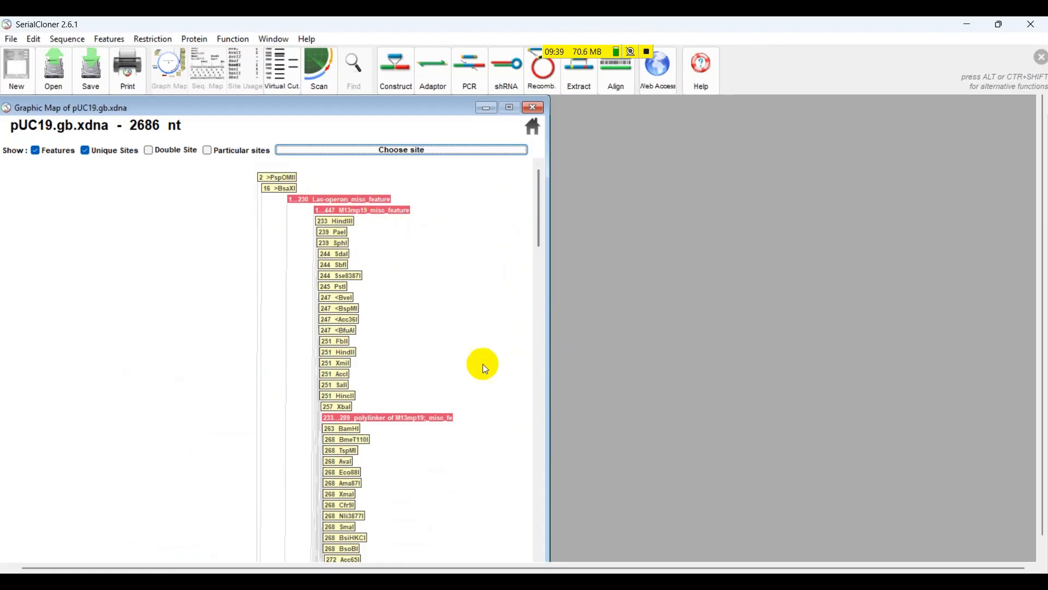
mouse_move(541, 231)
mouse_down()
mouse_move(525, 440)
mouse_move(506, 503)
mouse_move(529, 539)
mouse_up()
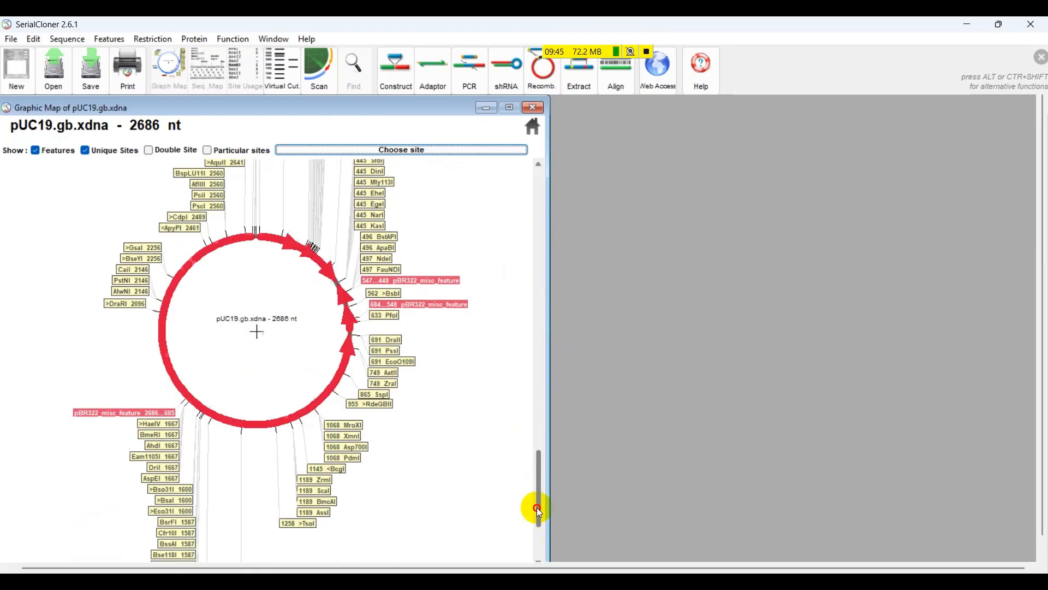
drag(533, 503, 510, 195)
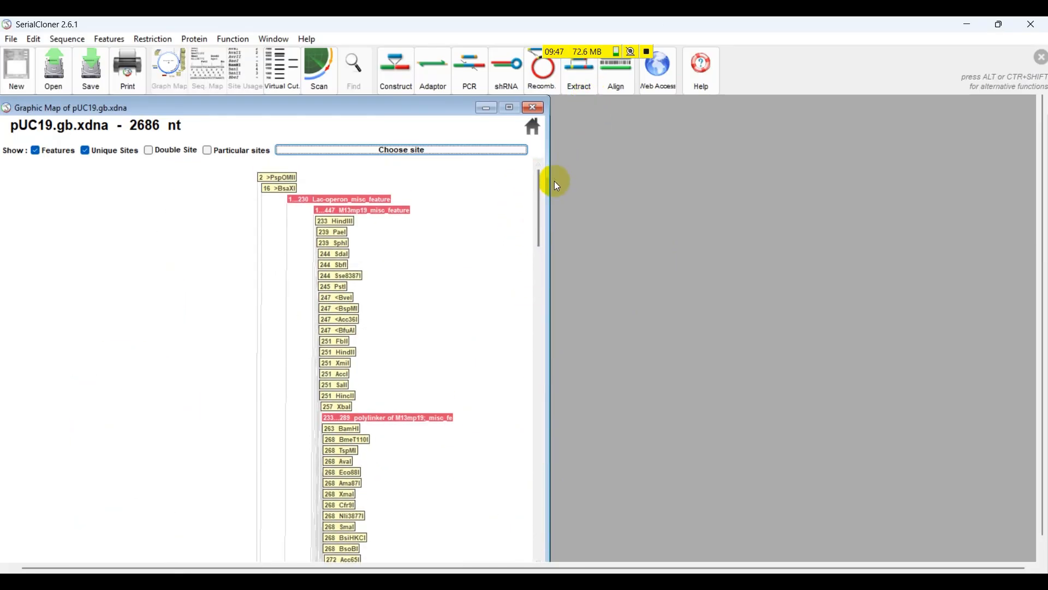
click(576, 62)
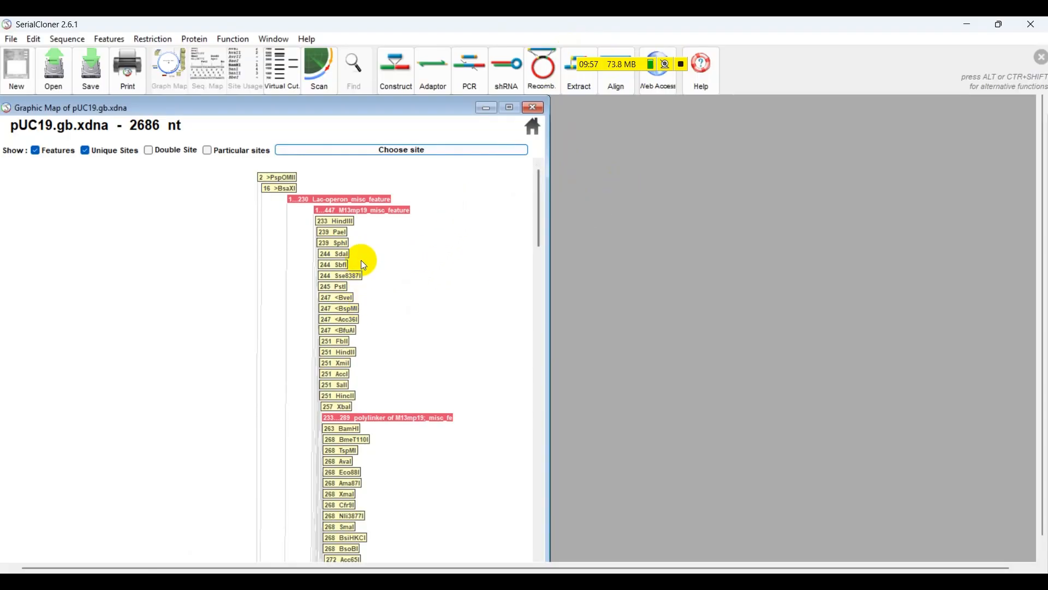
scroll(361, 260, down, 3)
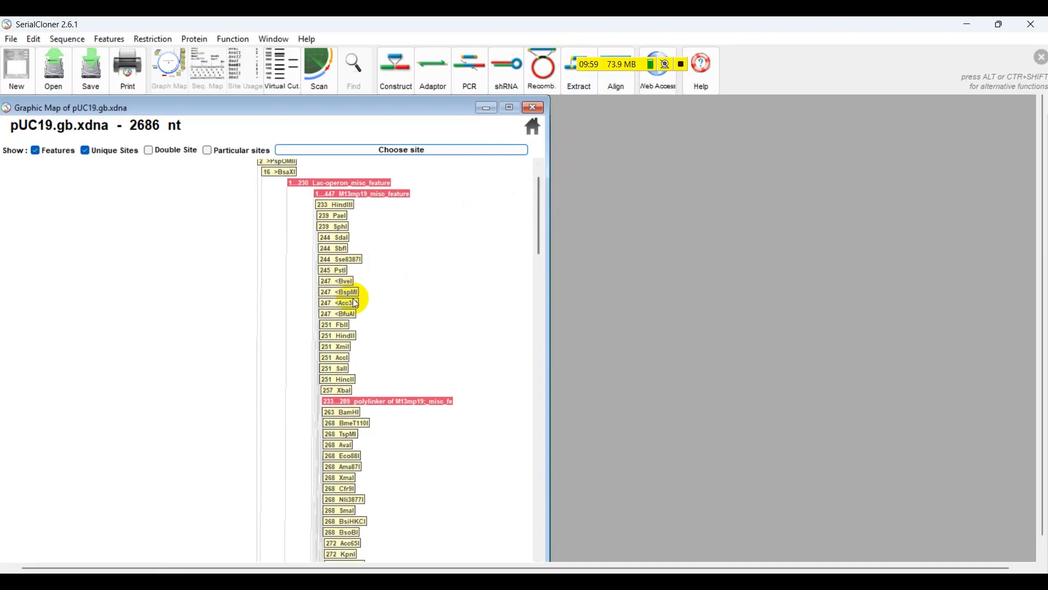
mouse_move(539, 212)
mouse_down()
mouse_move(503, 362)
mouse_move(526, 457)
mouse_move(510, 247)
mouse_move(530, 201)
mouse_up()
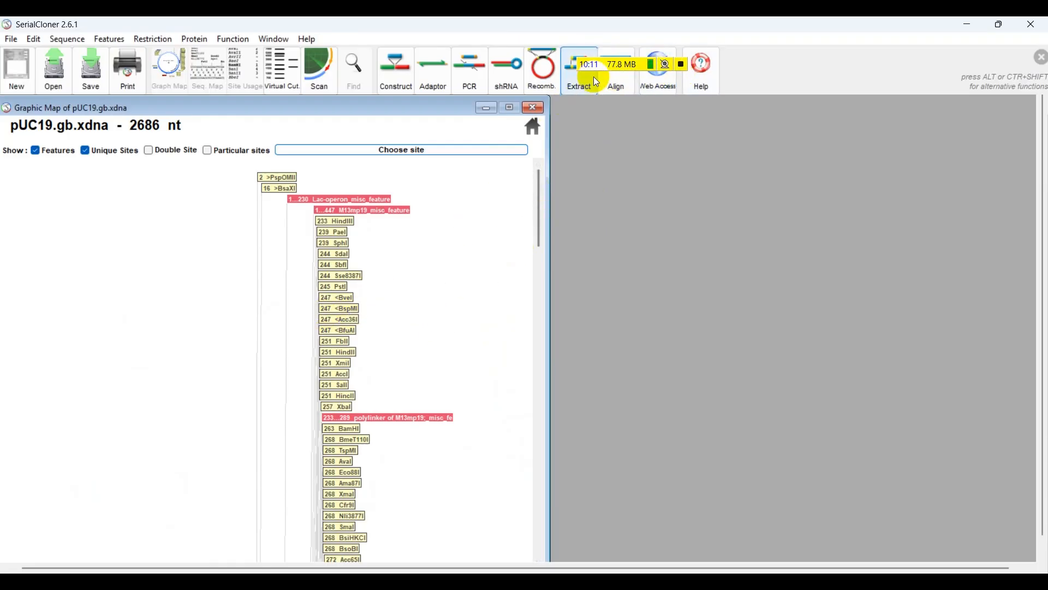
drag(540, 213, 612, 87)
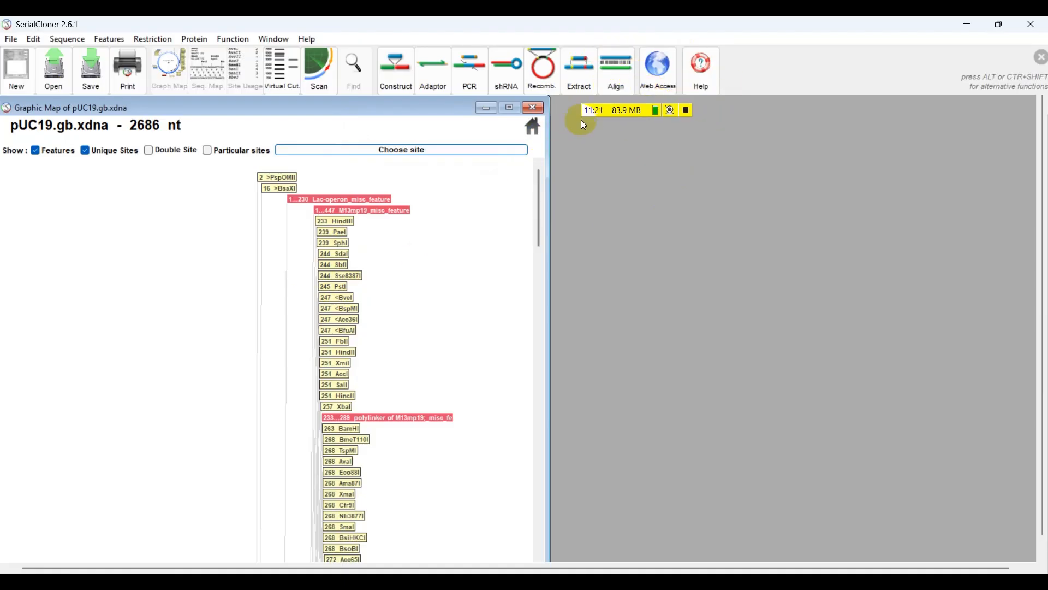
drag(604, 128, 609, 150)
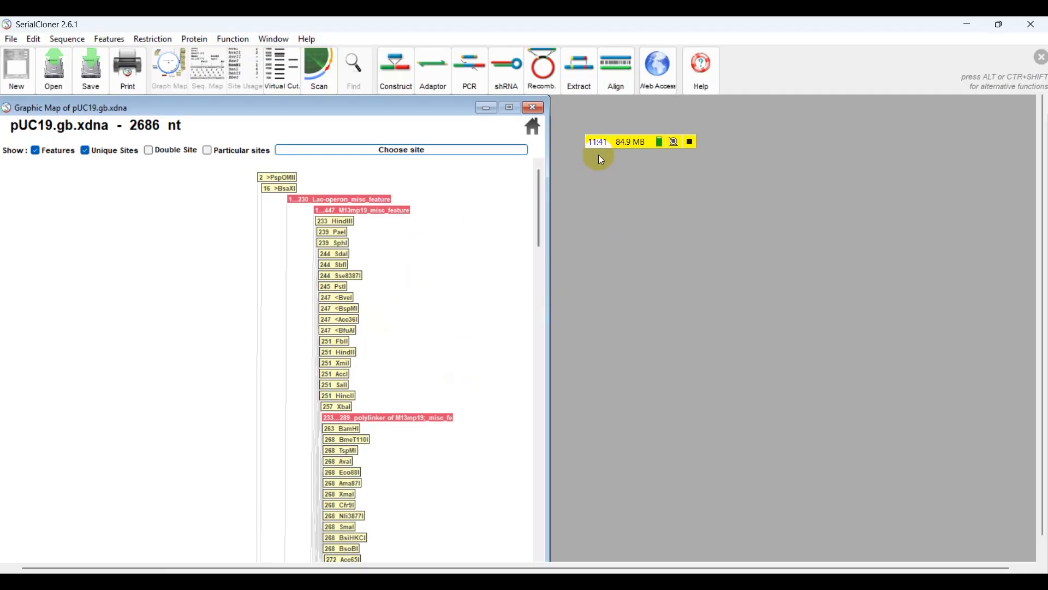
drag(601, 143, 609, 201)
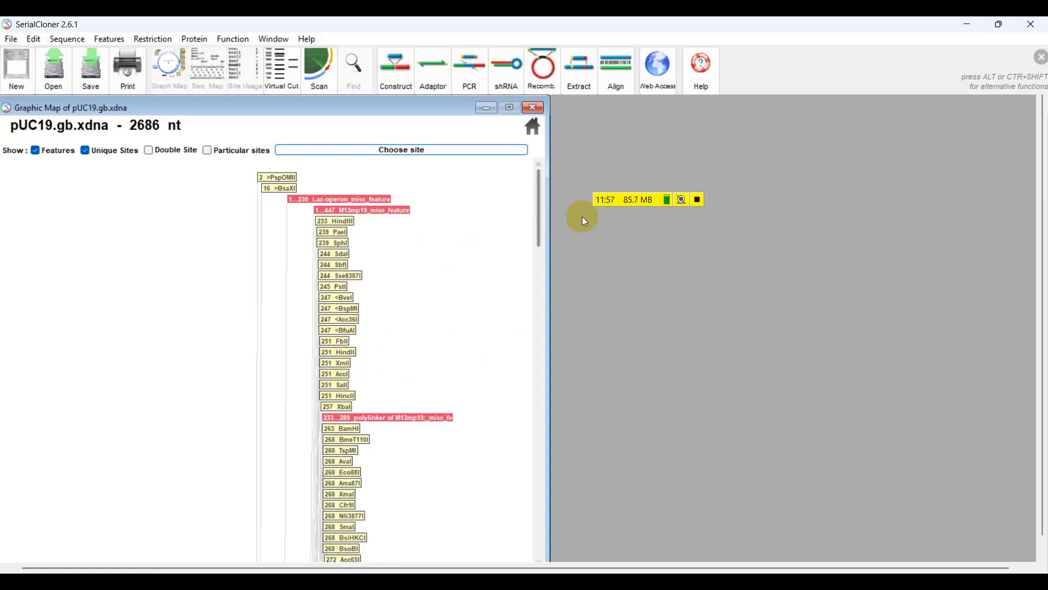
drag(617, 201, 626, 241)
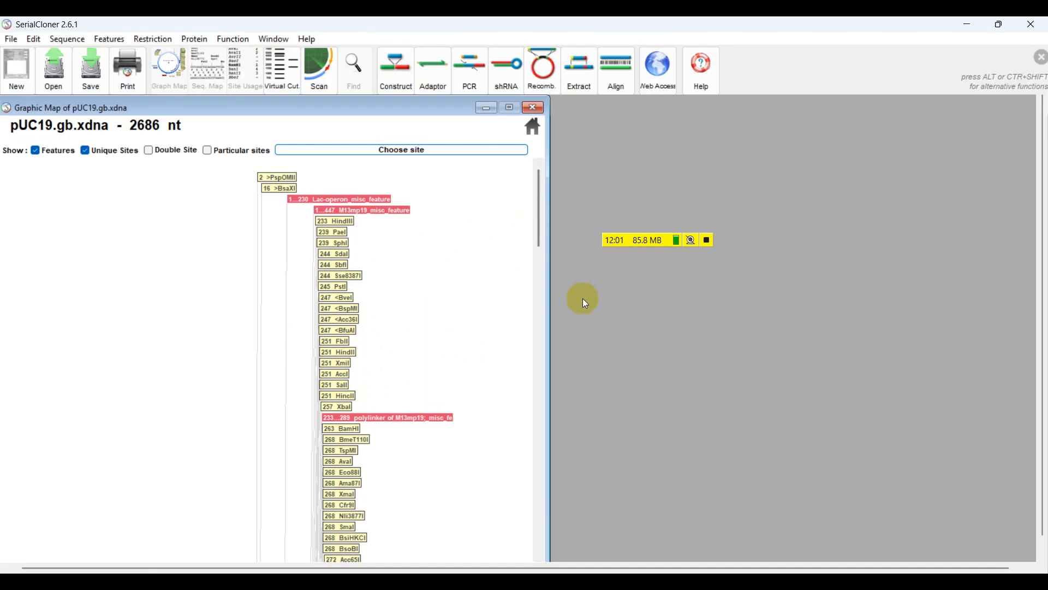
drag(622, 241, 609, 261)
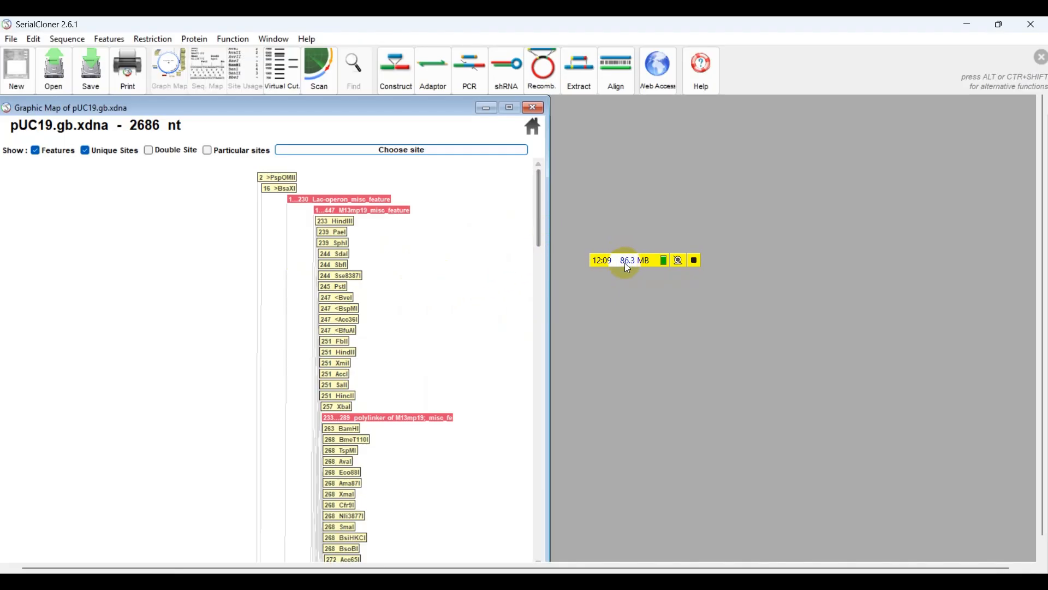
drag(624, 263, 629, 250)
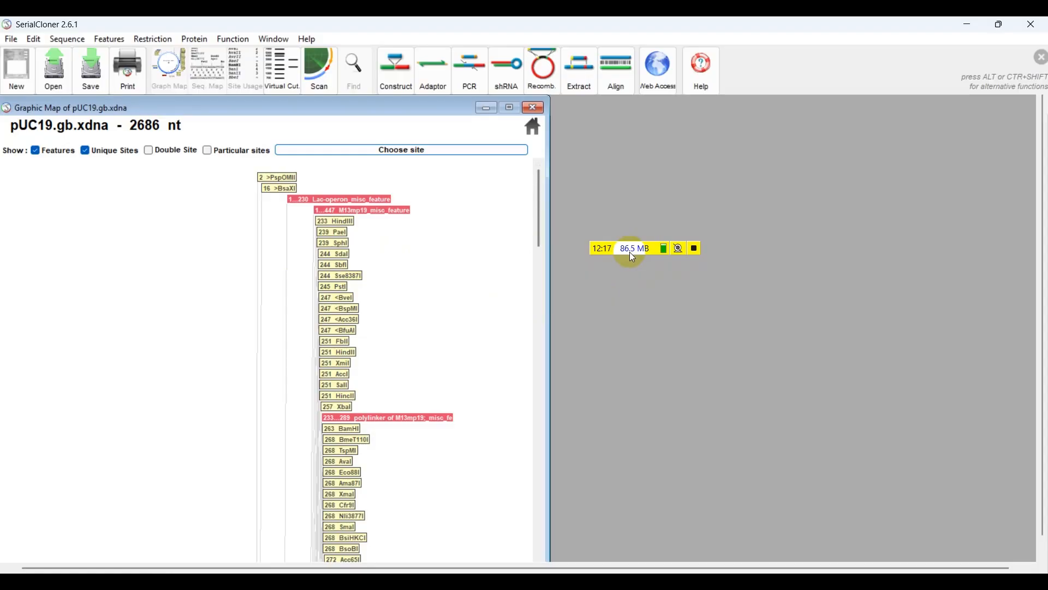
click(679, 248)
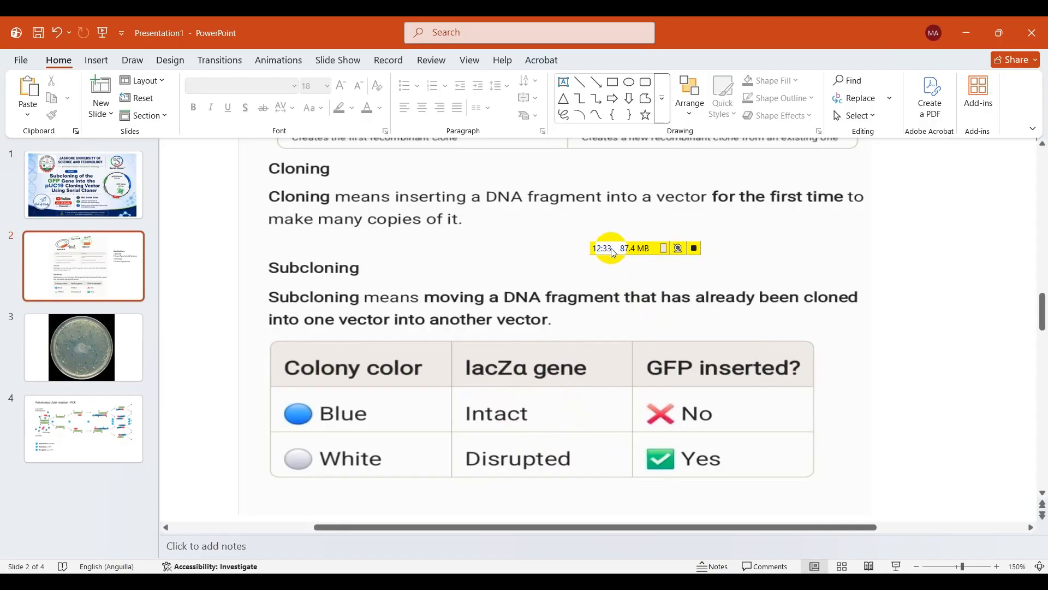
drag(611, 248, 621, 222)
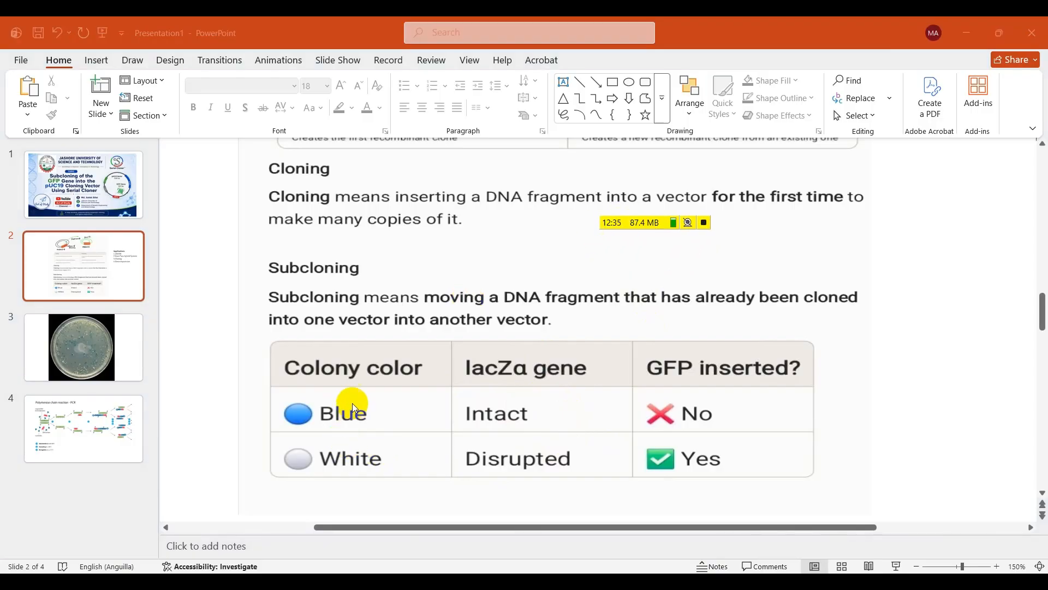
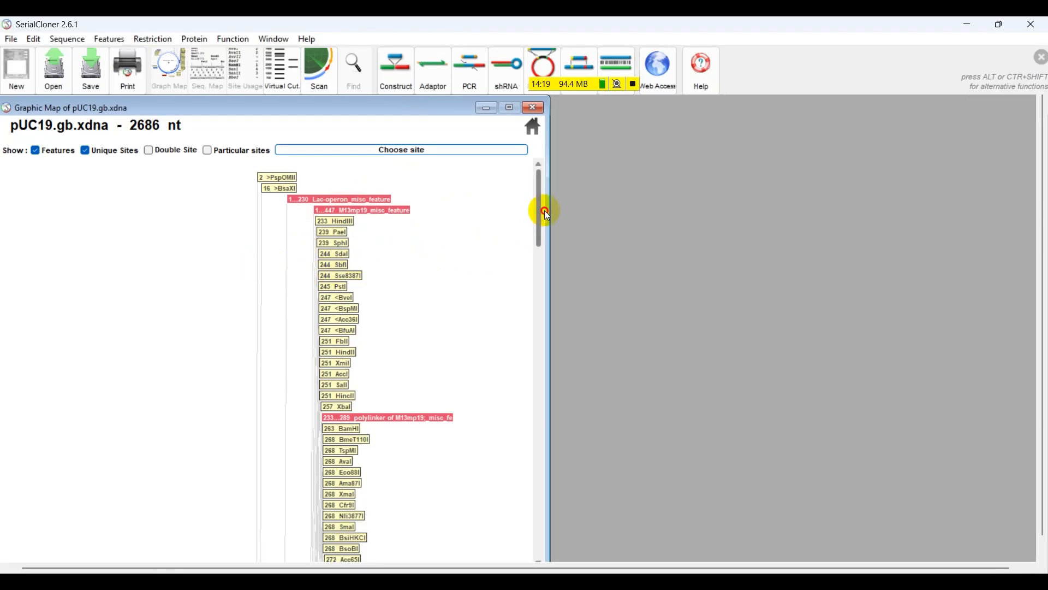
Examine the polylinker restriction sites from HindIII to EcoRI, the Lac-operon features and the pBR322 features on the pUC19 Graphic Map.
scroll(547, 215, down, 1)
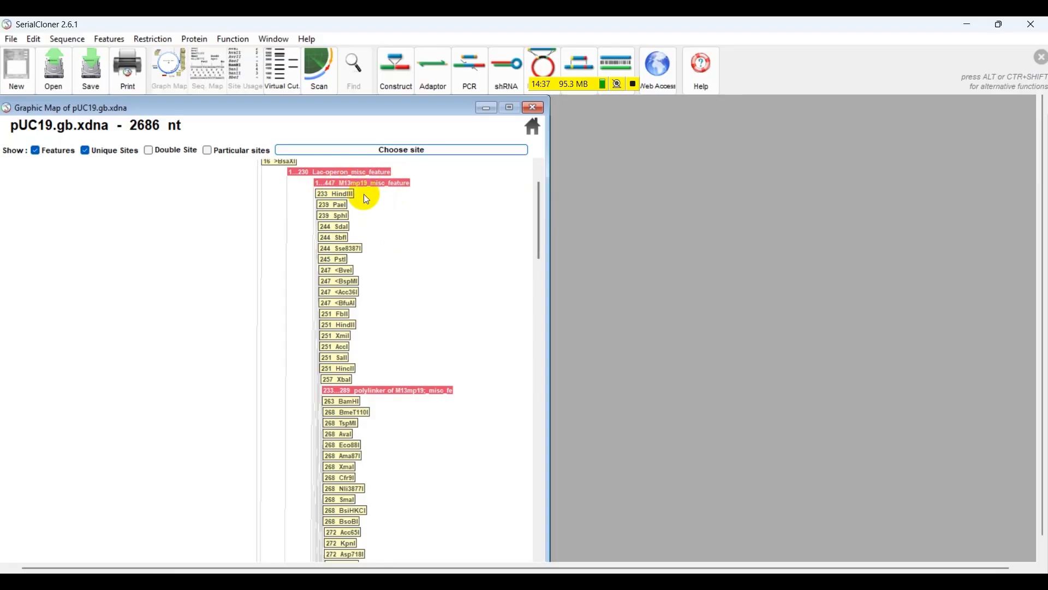
drag(541, 234, 542, 247)
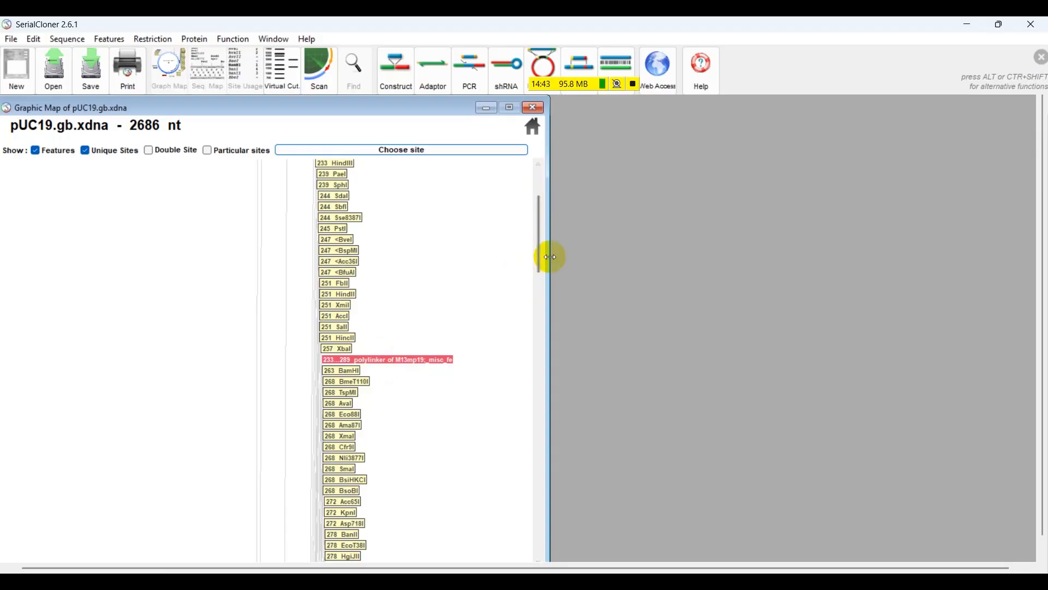
drag(541, 252, 537, 249)
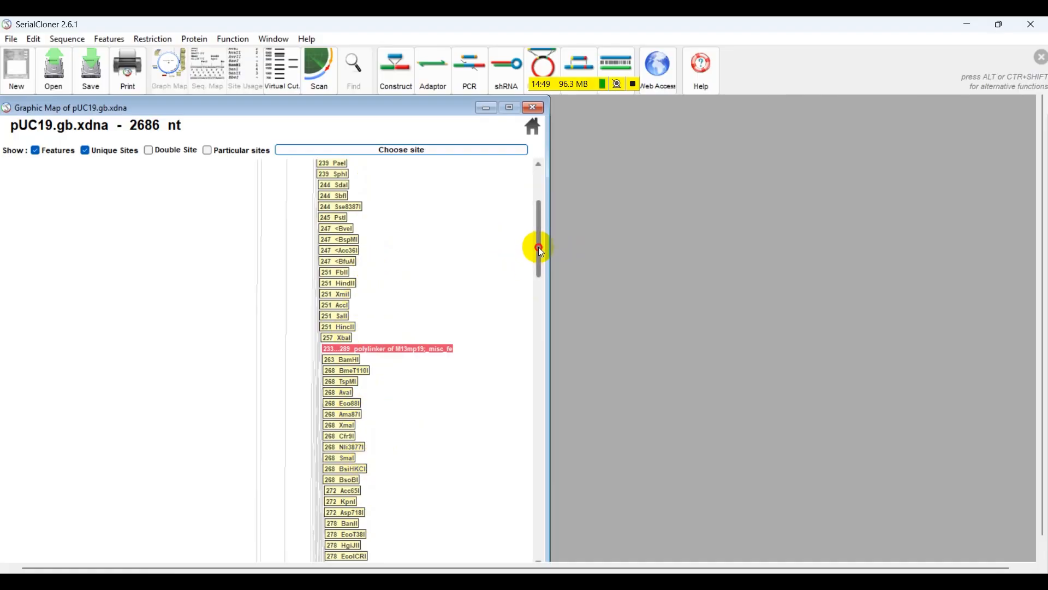
drag(538, 247, 520, 453)
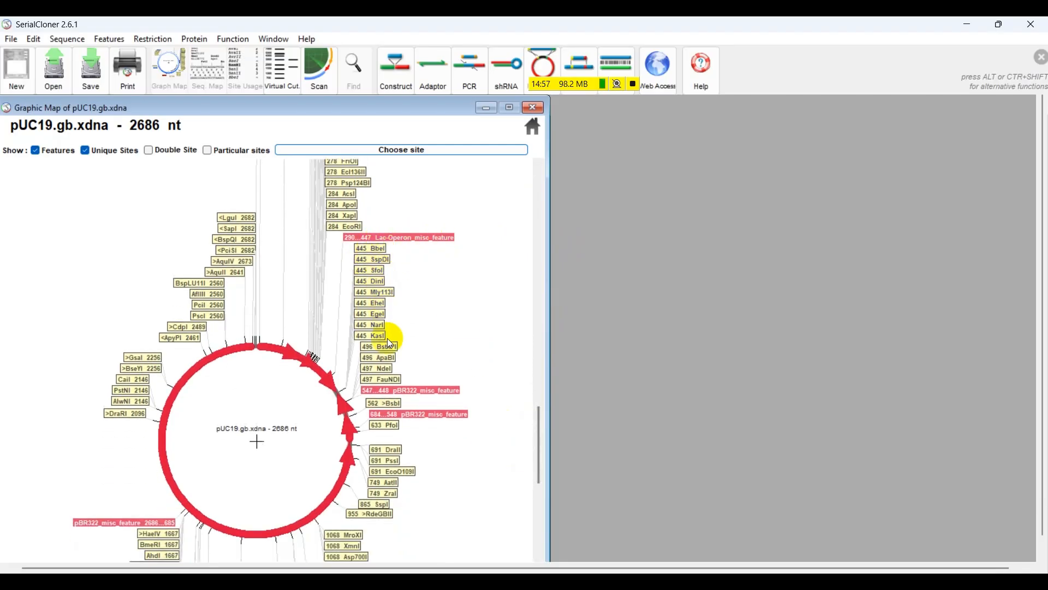
scroll(535, 458, down, 1)
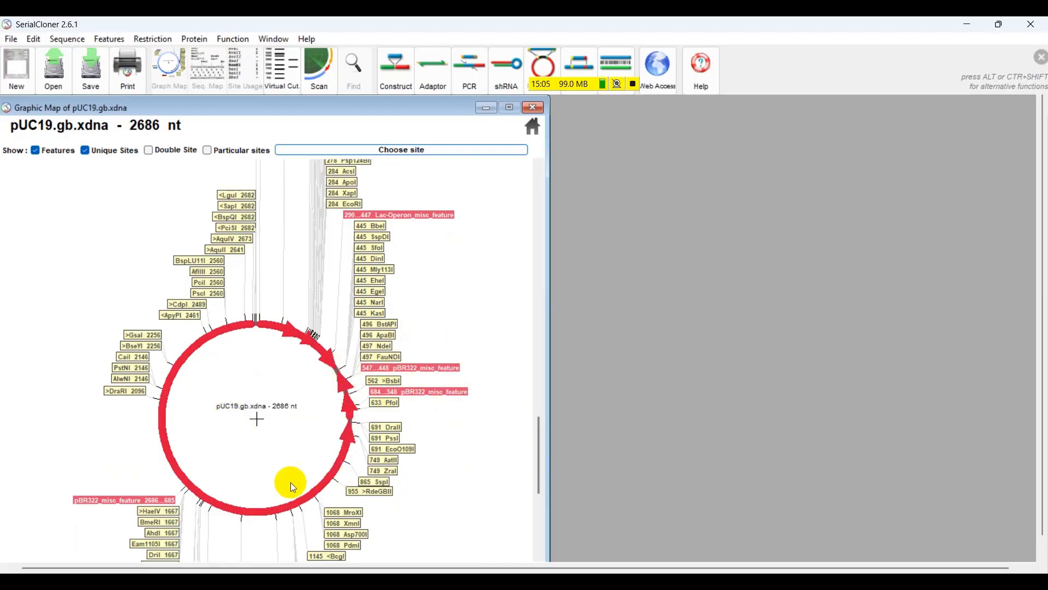
scroll(208, 442, down, 2)
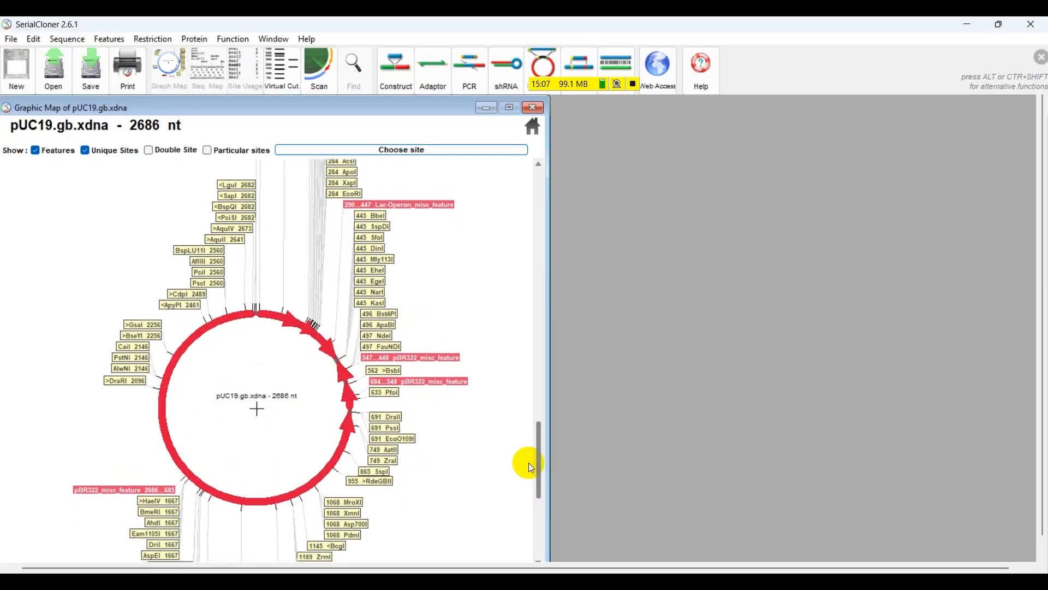
drag(539, 451, 541, 418)
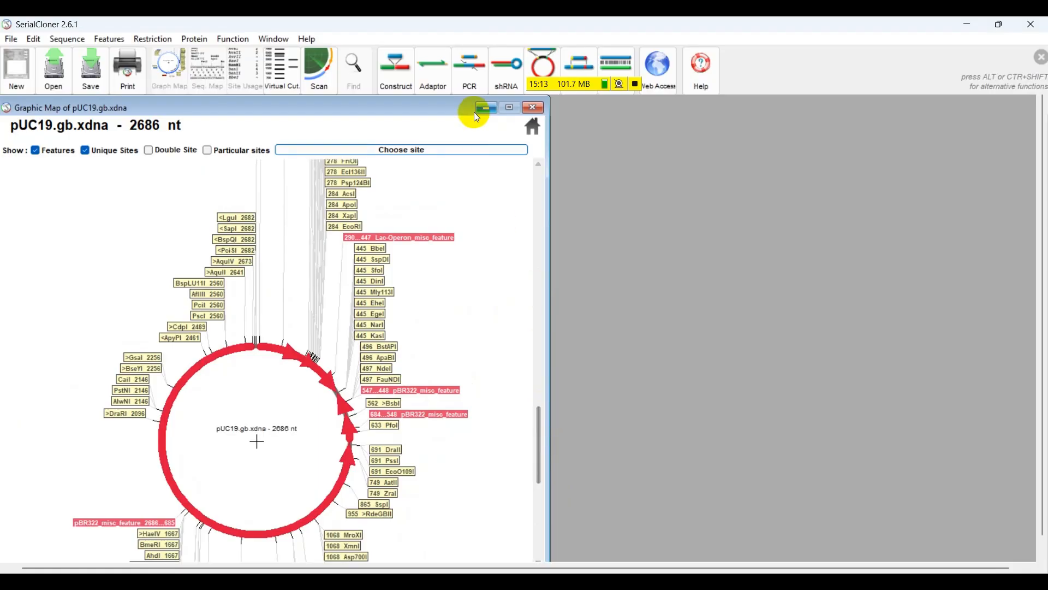
scroll(233, 230, down, 1)
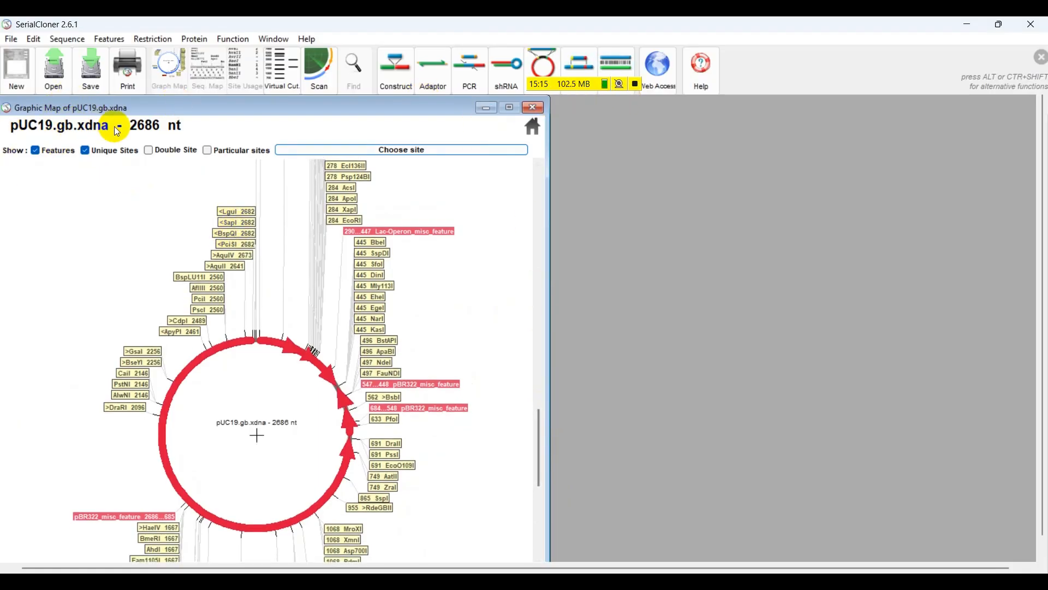
Hide the unique restriction sites in the pUC19 Graphic Map, keeping the features shown, and reposition the map window.
mouse_move(89, 104)
mouse_down()
mouse_move(141, 106)
mouse_move(106, 90)
mouse_move(103, 108)
mouse_up()
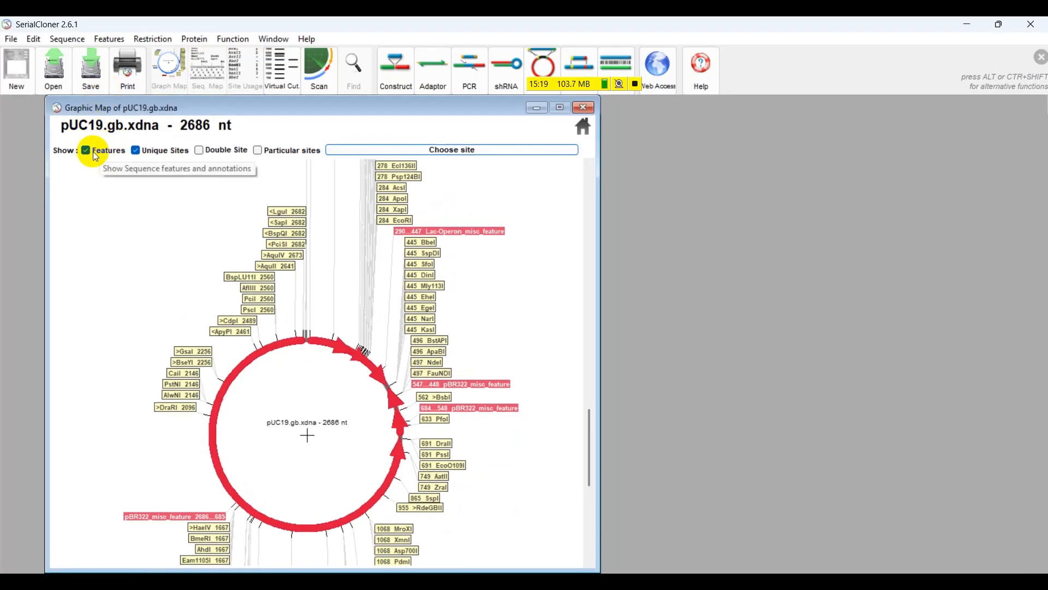
scroll(332, 254, up, 2)
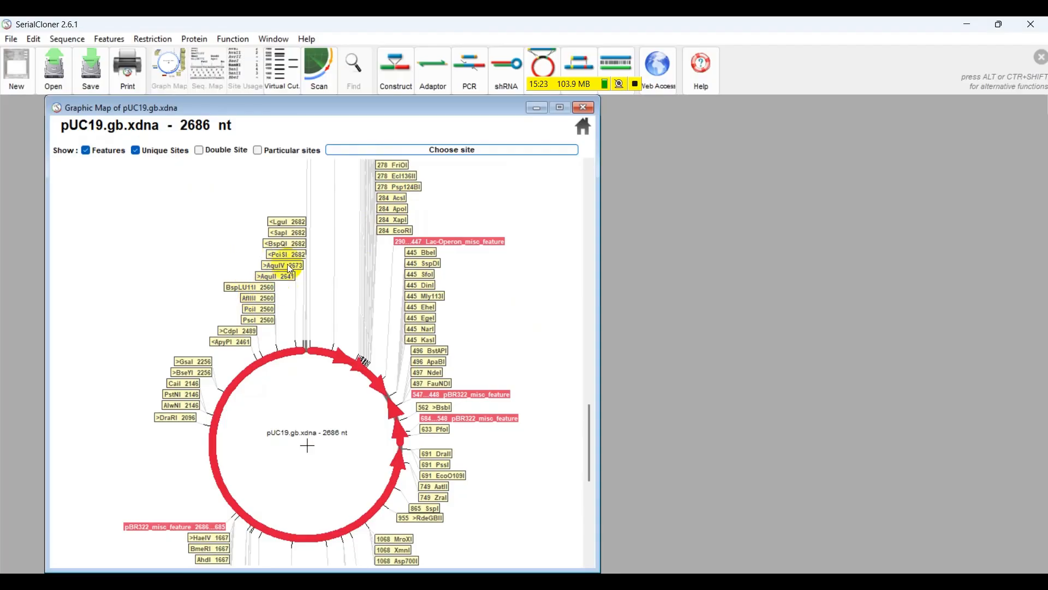
click(136, 152)
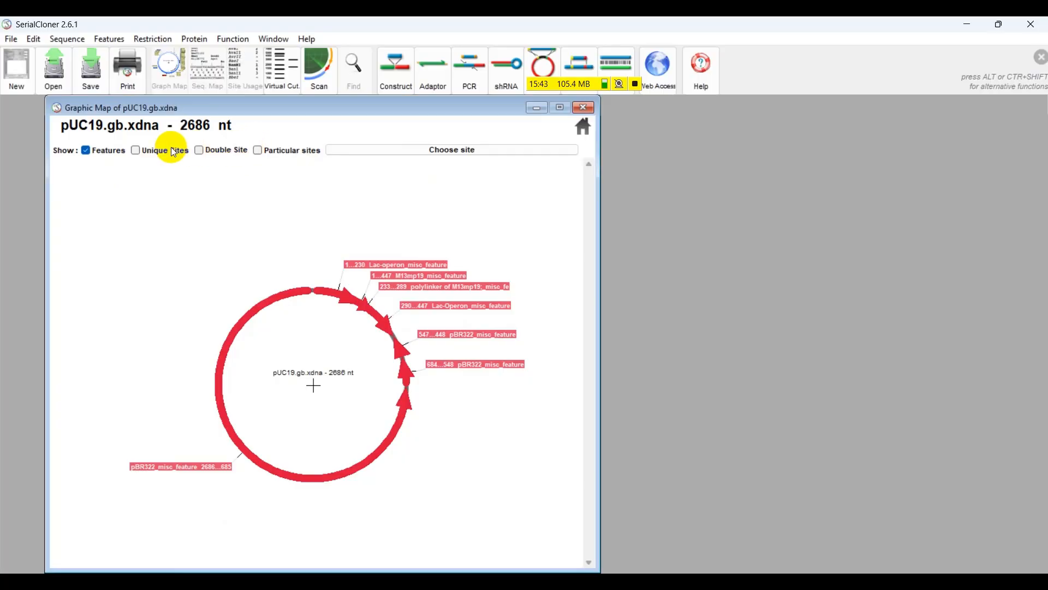
drag(404, 109, 355, 113)
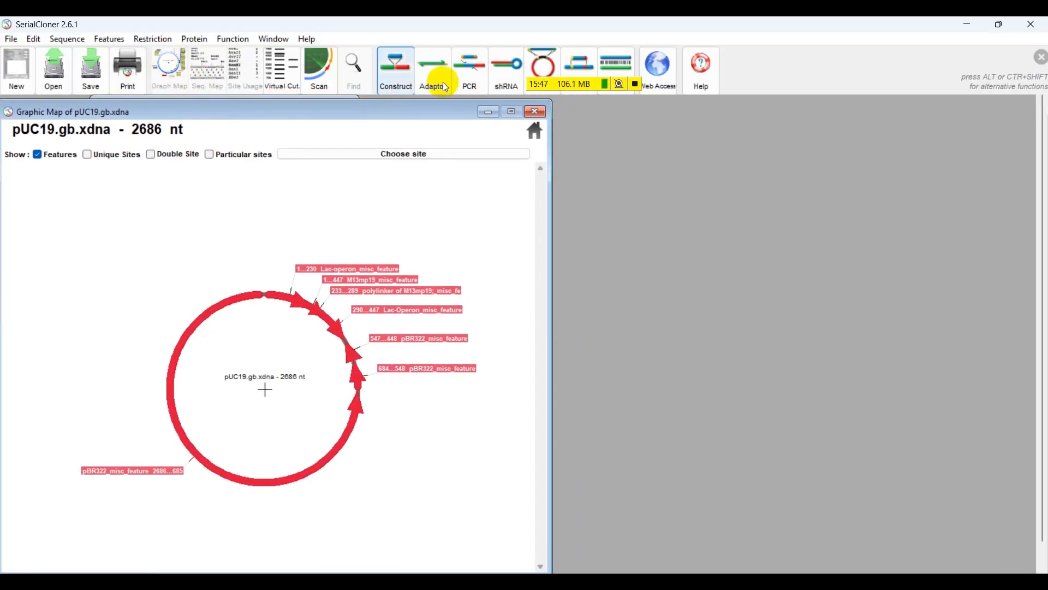
Import the GFP GenBank file from the Practice folder.
click(12, 42)
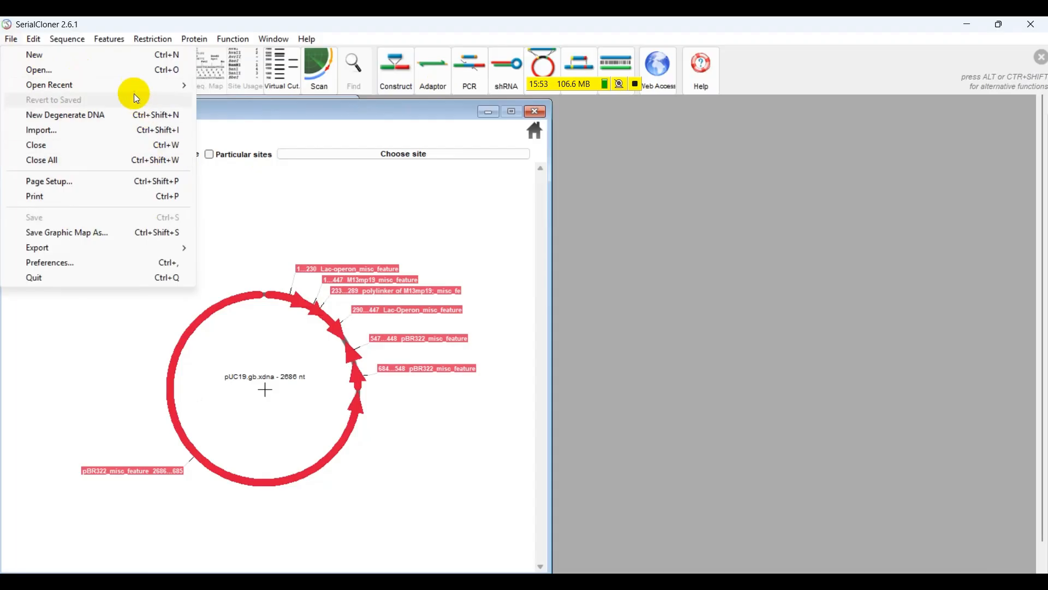
click(78, 128)
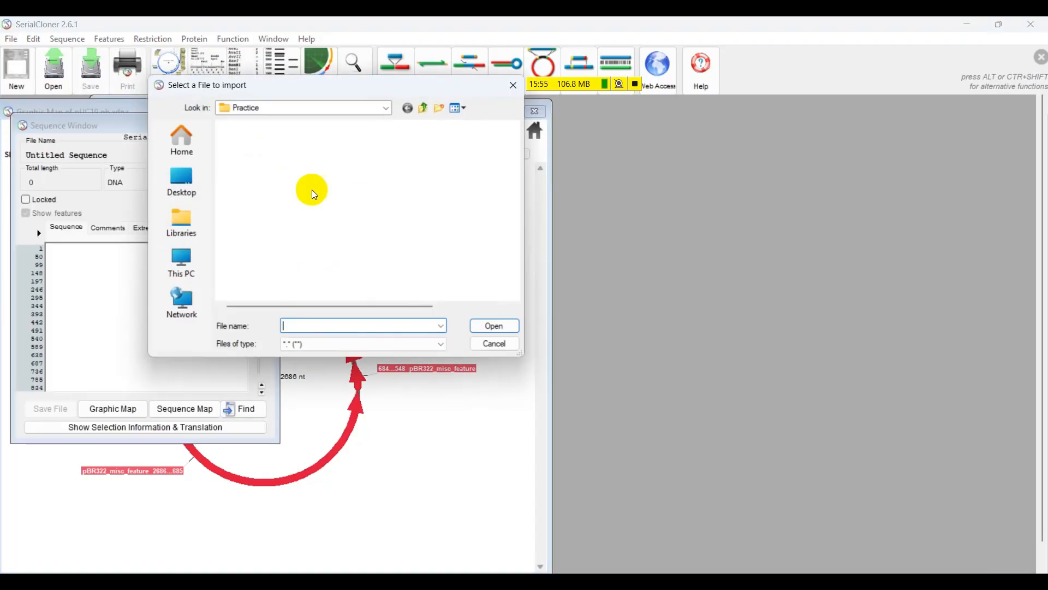
click(268, 146)
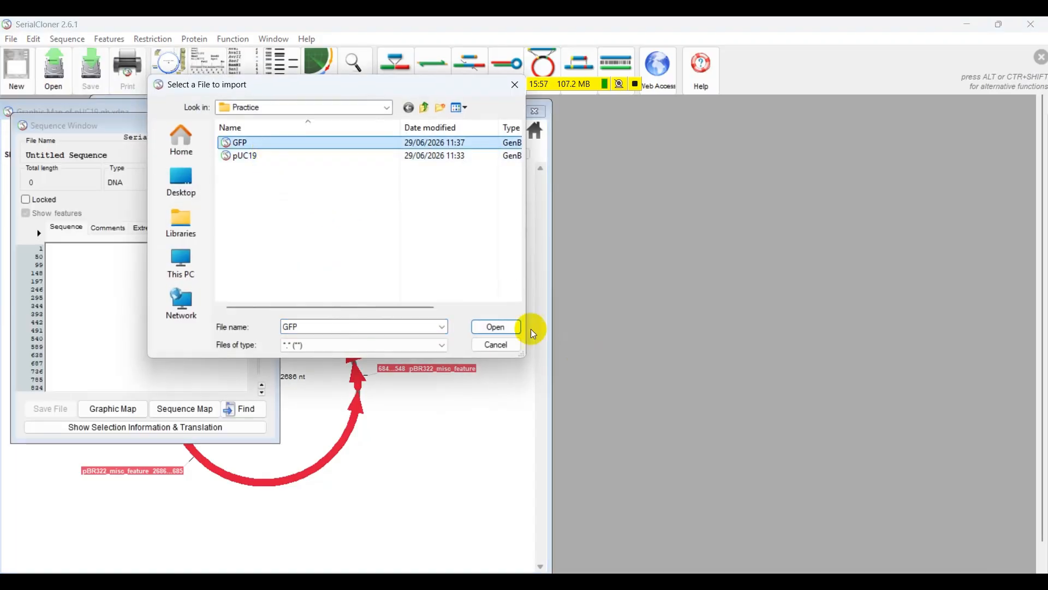
click(475, 325)
click(621, 348)
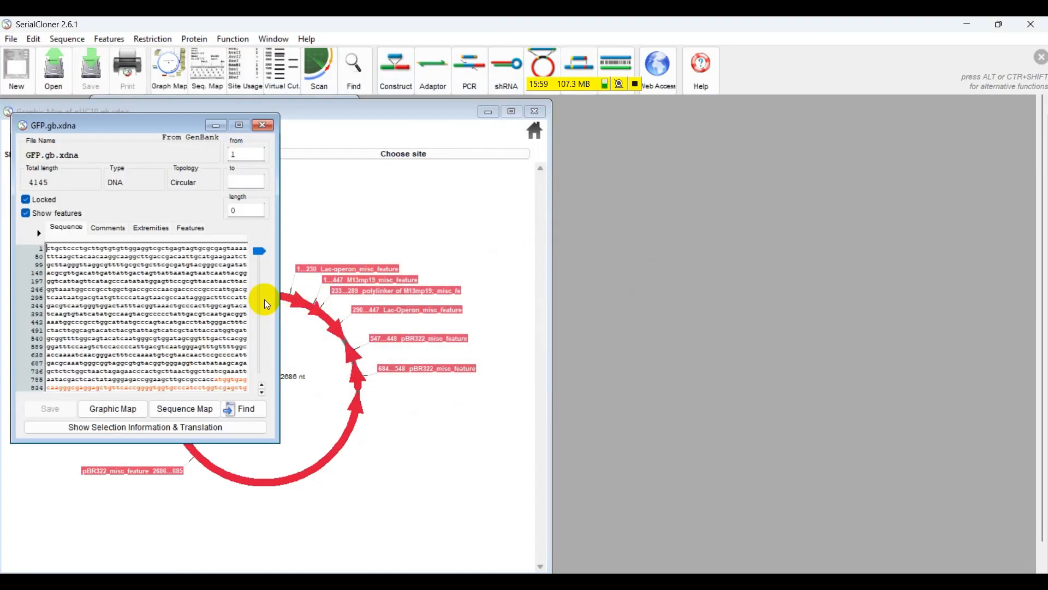
Move the imported GFP sequence window aside and open its Graphic Map.
drag(133, 129, 234, 148)
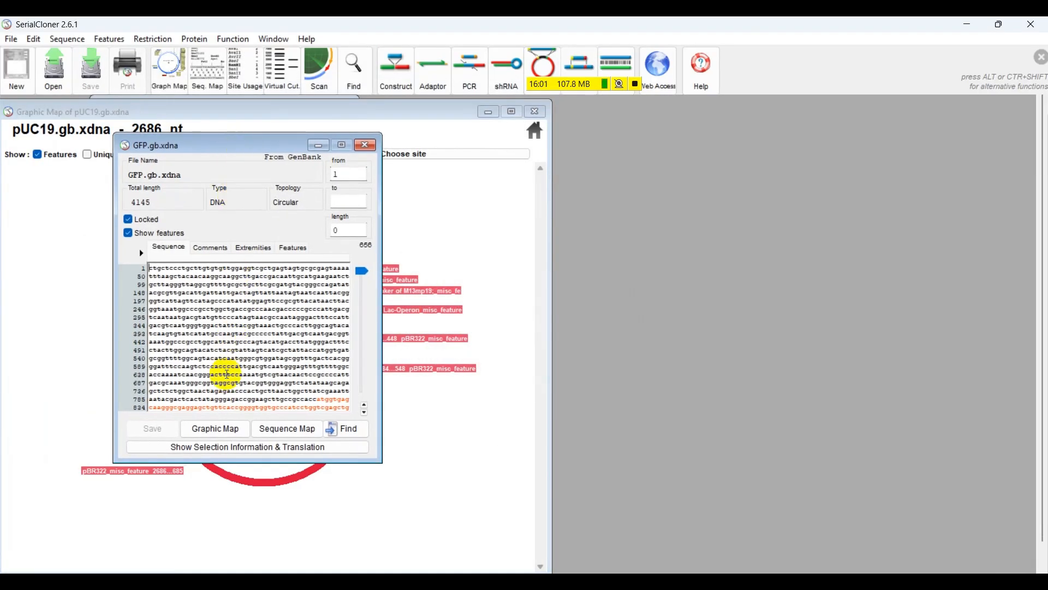
click(228, 434)
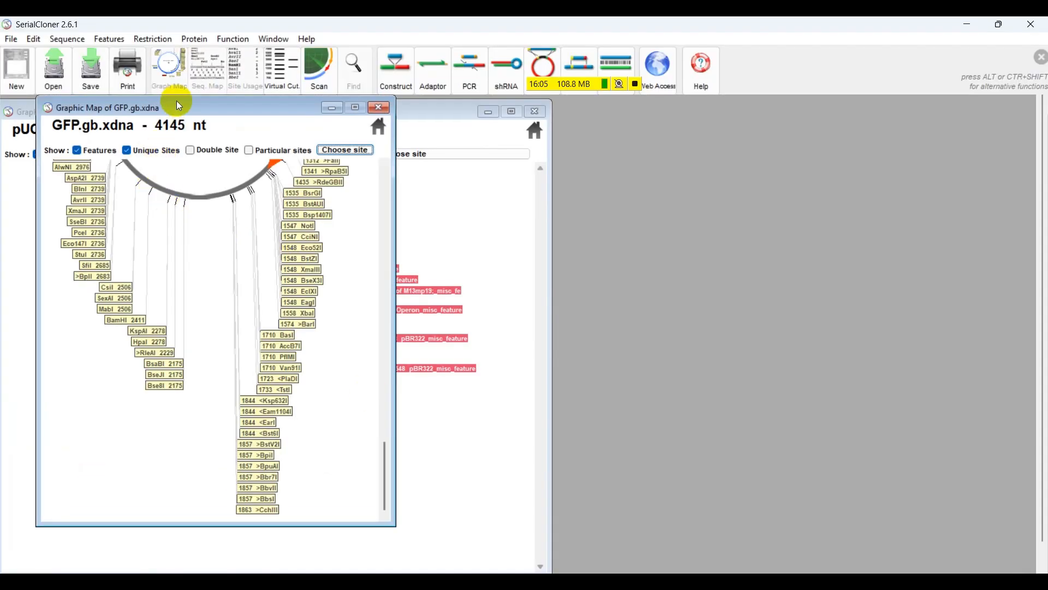
Place the GFP Graphic Map beside the pUC19 map, minimize the GFP sequence window and enlarge the GFP map to fill the free space.
drag(170, 104, 746, 180)
drag(251, 187, 748, 117)
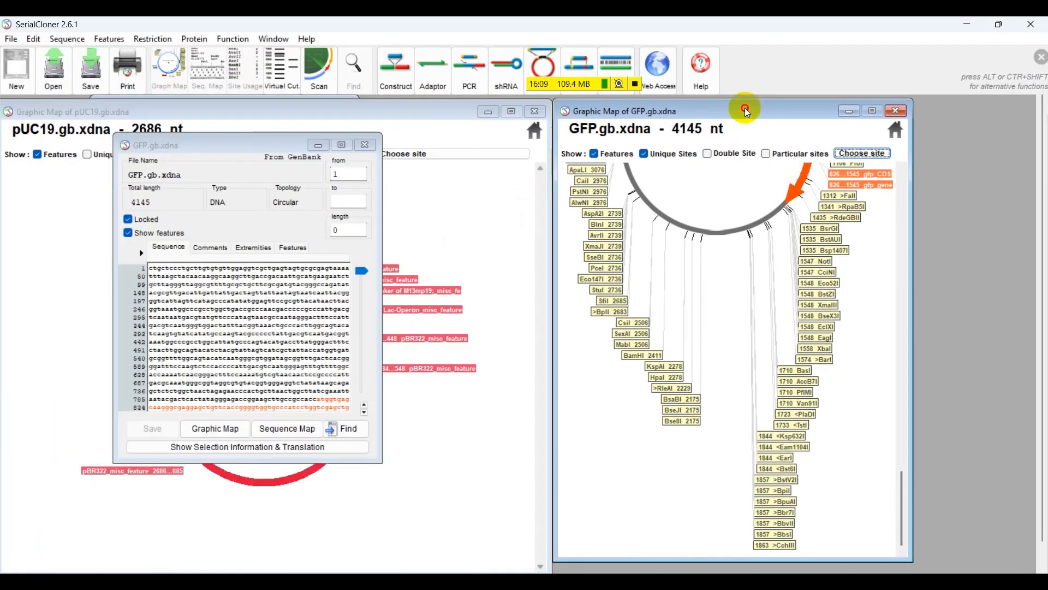
click(318, 145)
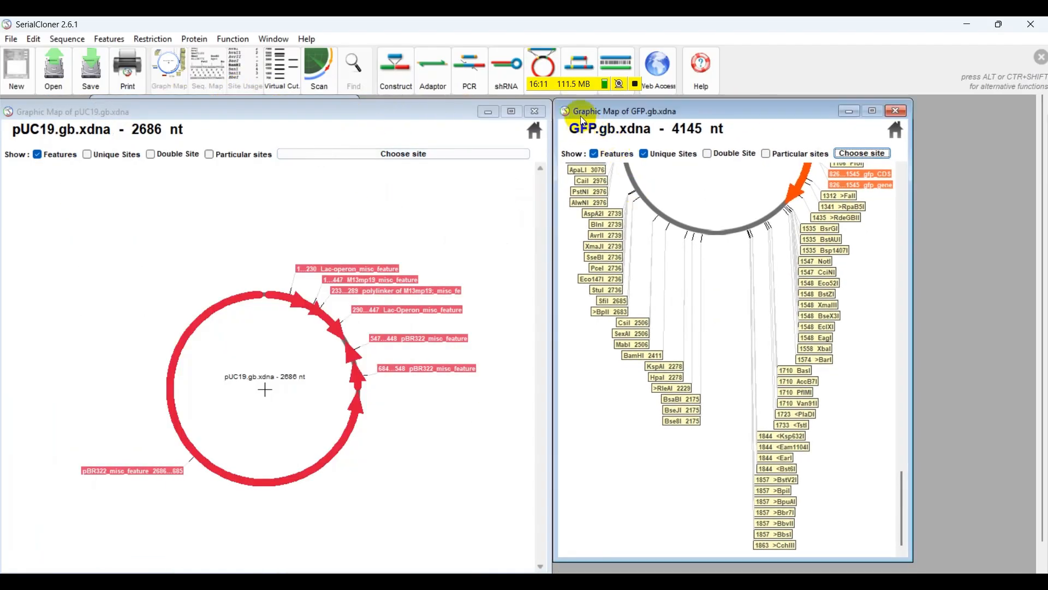
drag(574, 107, 576, 109)
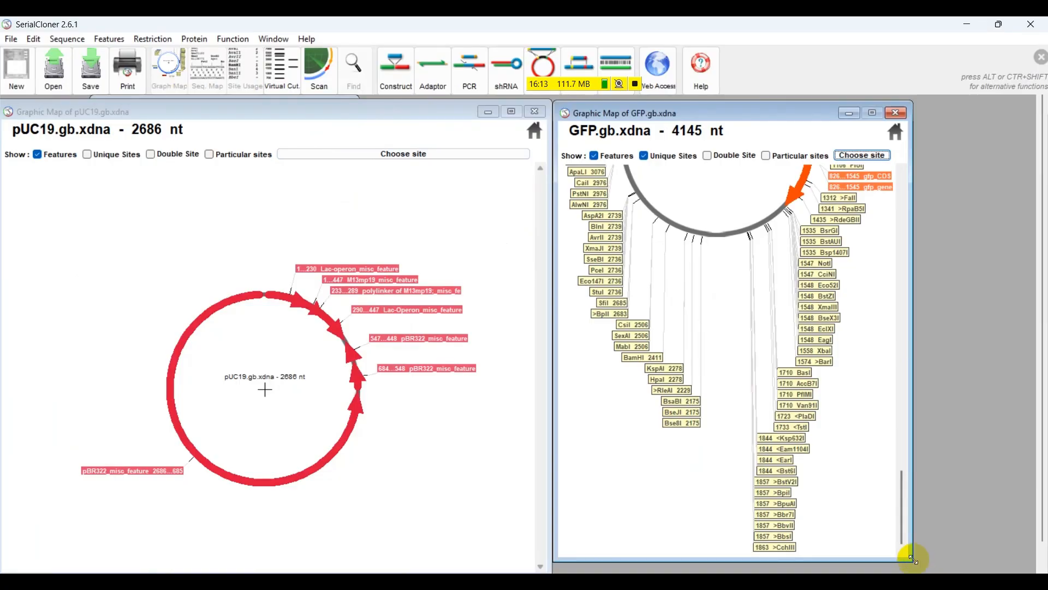
drag(912, 560, 1034, 572)
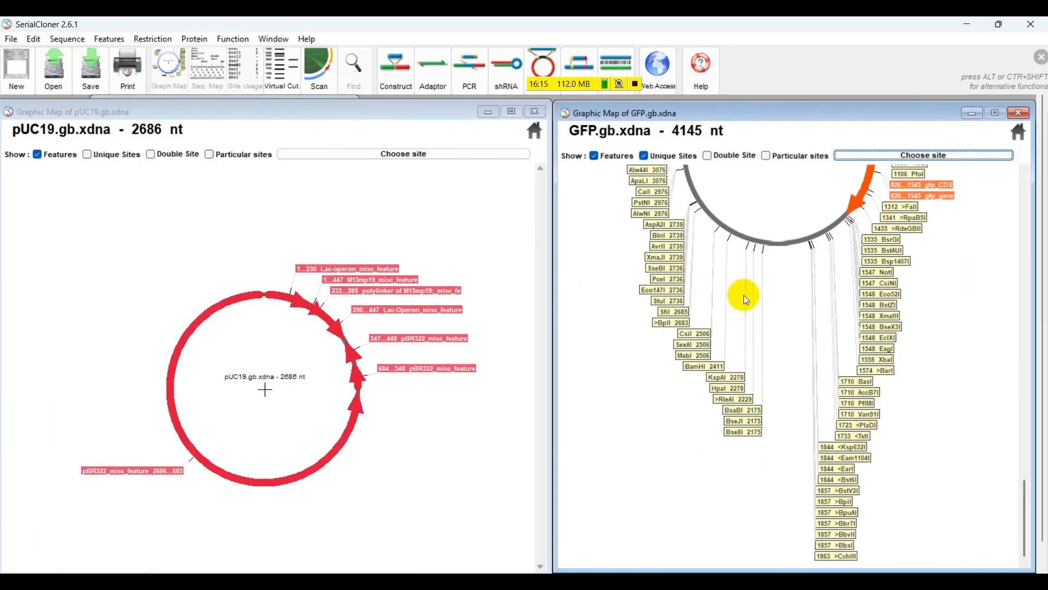
Examine the gfp gene and the unique restriction sites around it on the GFP Graphic Map.
scroll(775, 316, up, 2)
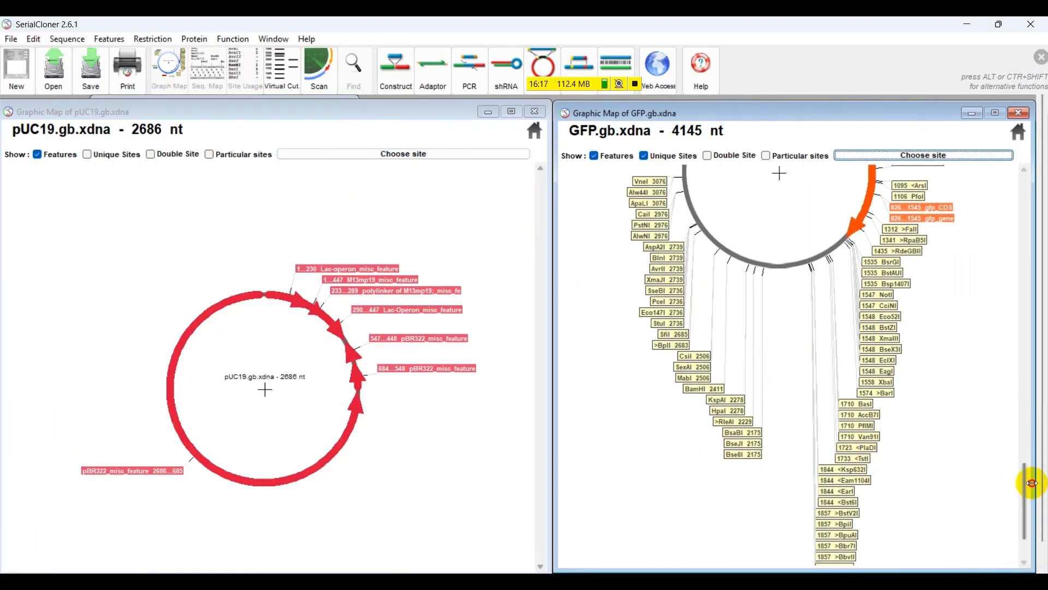
drag(1029, 482, 995, 306)
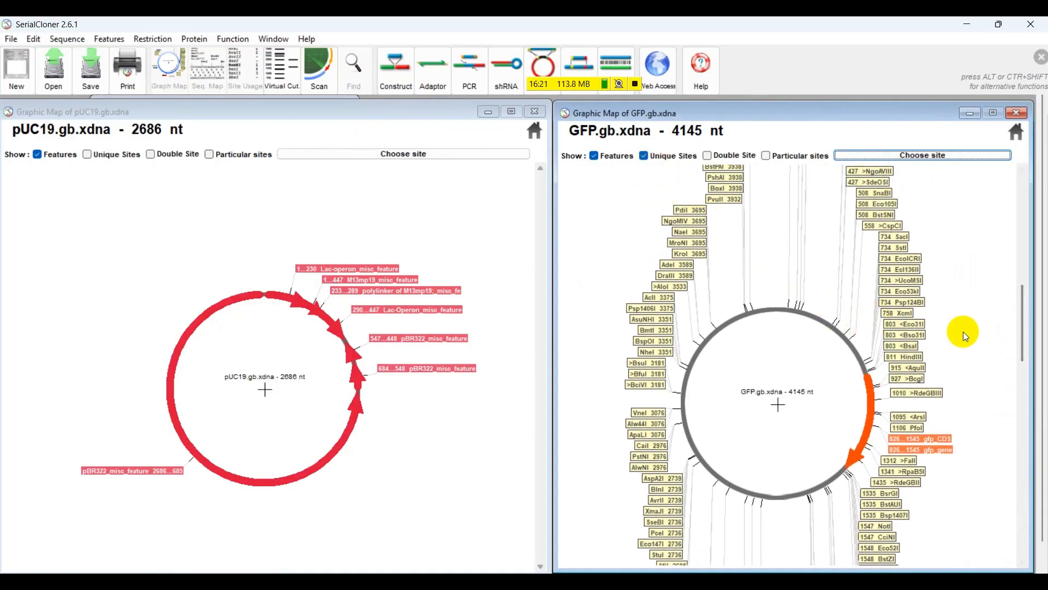
drag(1012, 313, 997, 368)
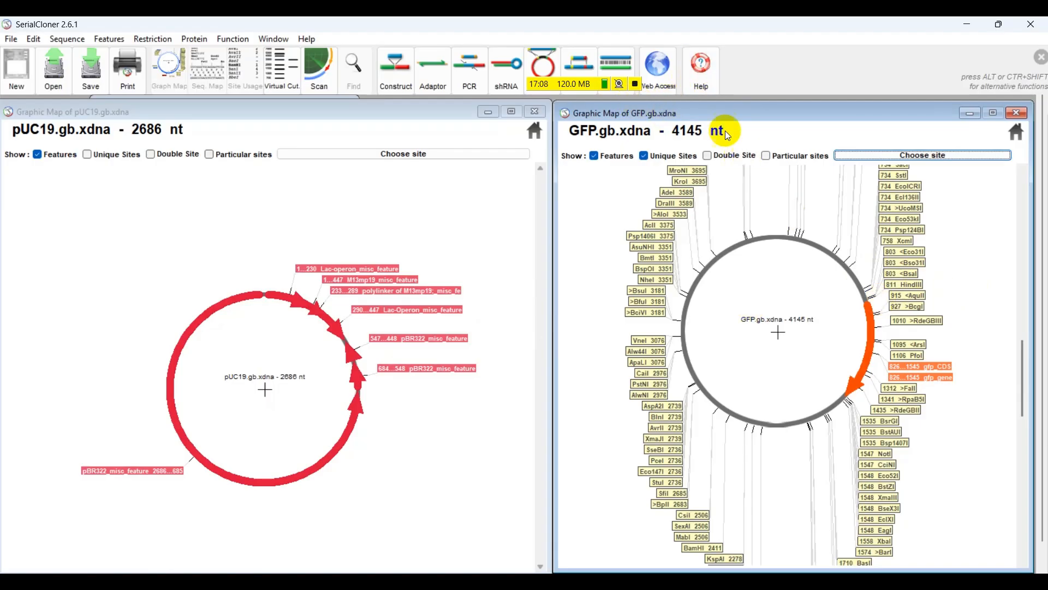
scroll(880, 342, up, 3)
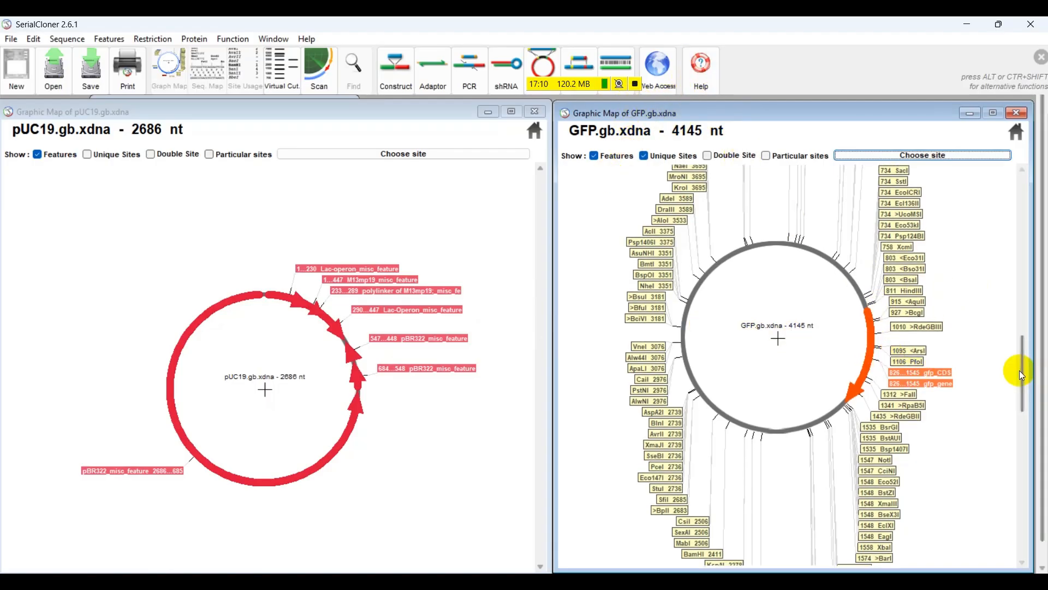
drag(1022, 356, 1022, 347)
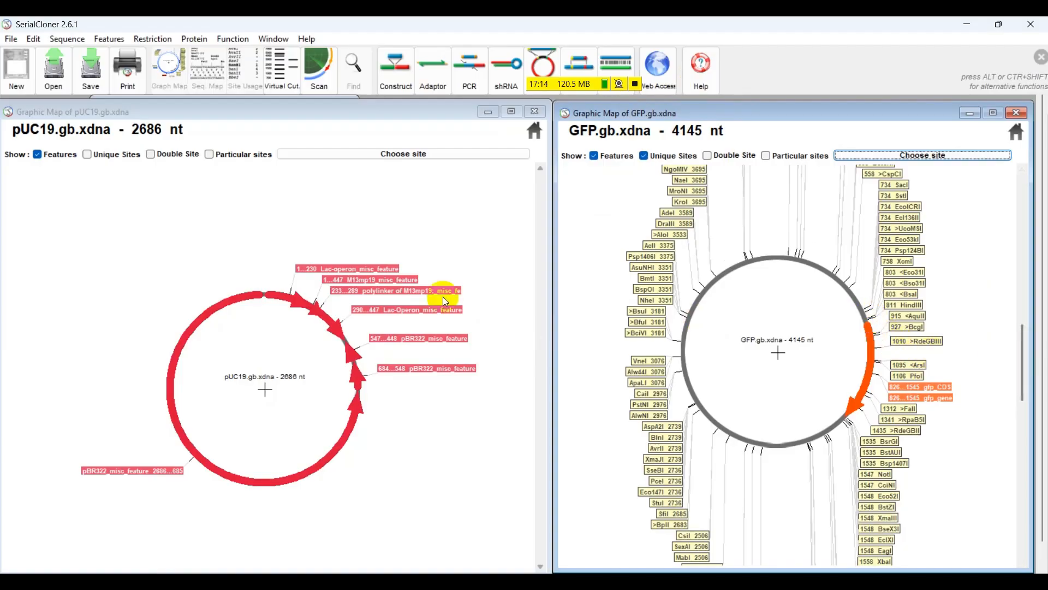
Show the unique sites on the pUC19 Graphic Map and review the restriction sites in its polylinker.
click(88, 155)
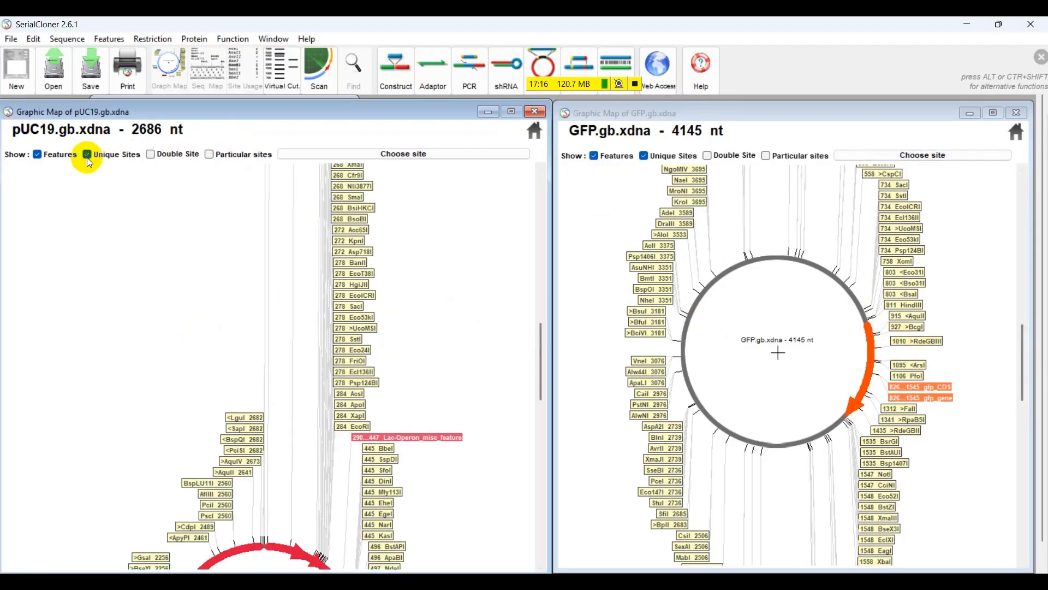
drag(543, 348, 542, 158)
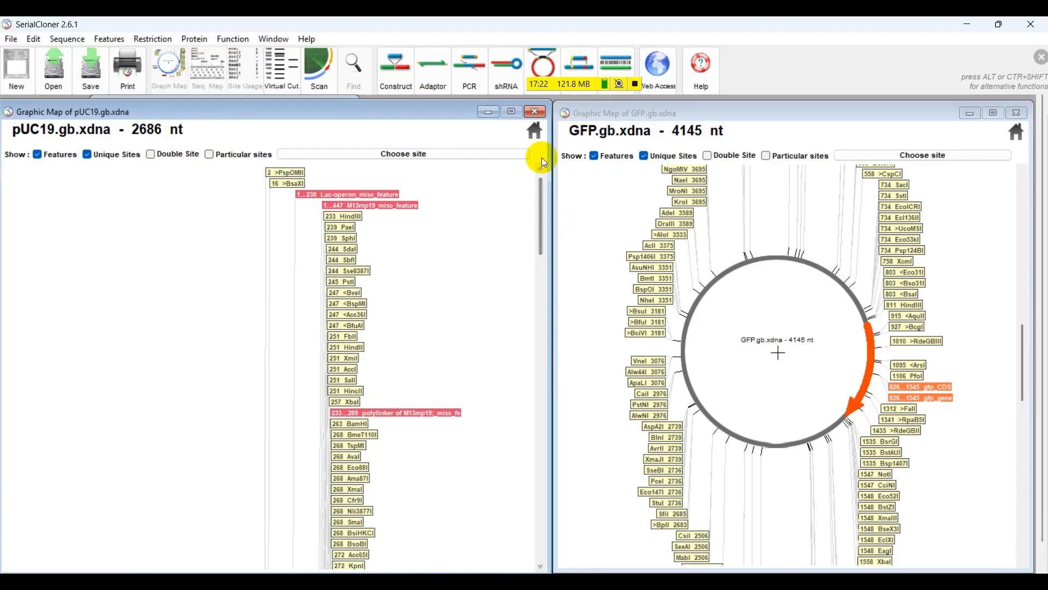
scroll(368, 313, down, 3)
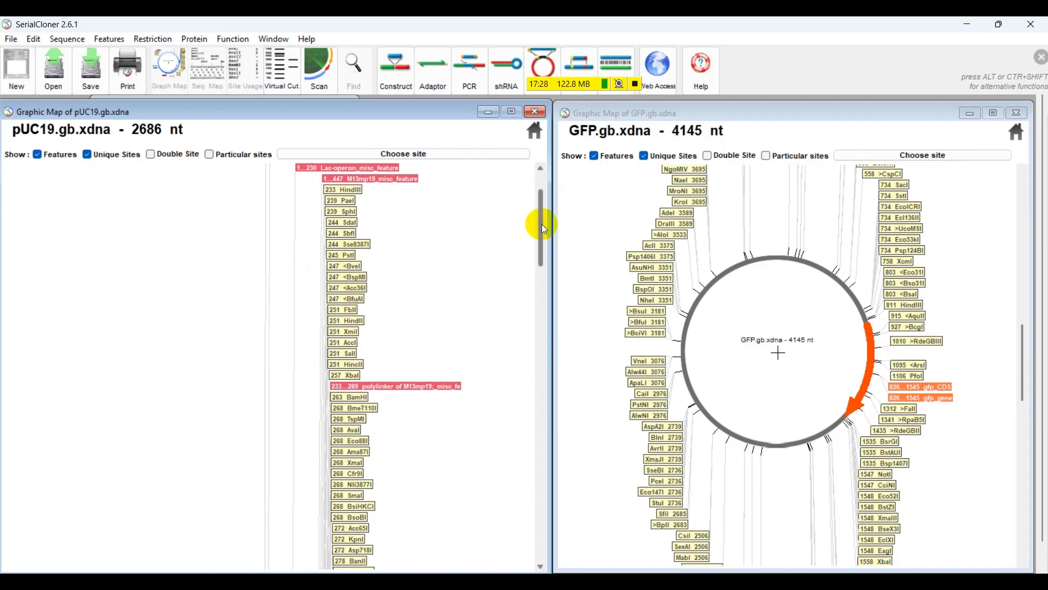
scroll(609, 304, down, 1)
scroll(484, 206, down, 2)
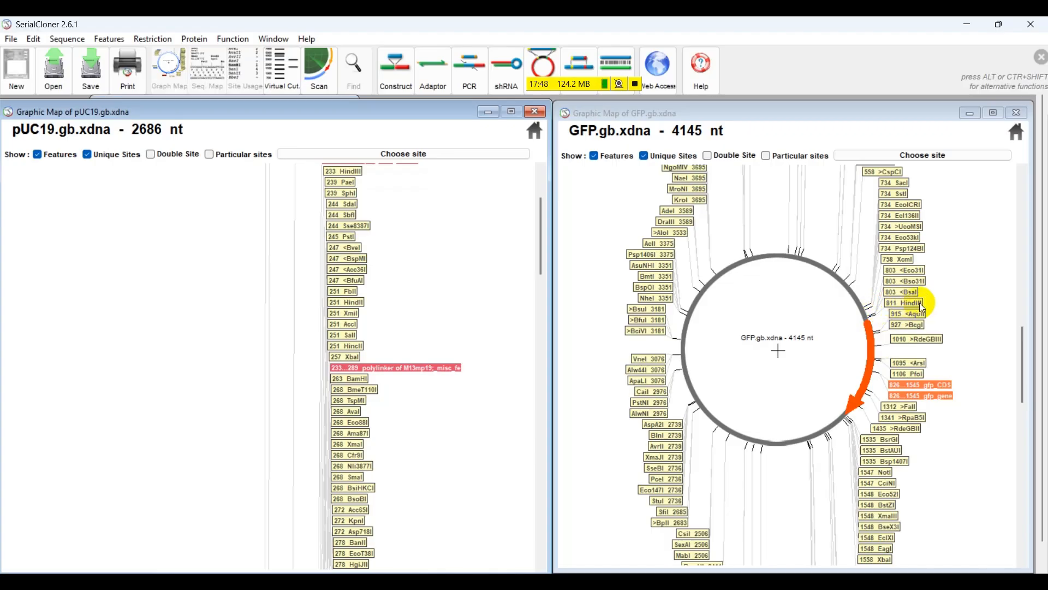
Compare the unique sites flanking the gfp gene on the GFP map with the pUC19 polylinker sites to find a shared enzyme pair.
scroll(895, 350, down, 2)
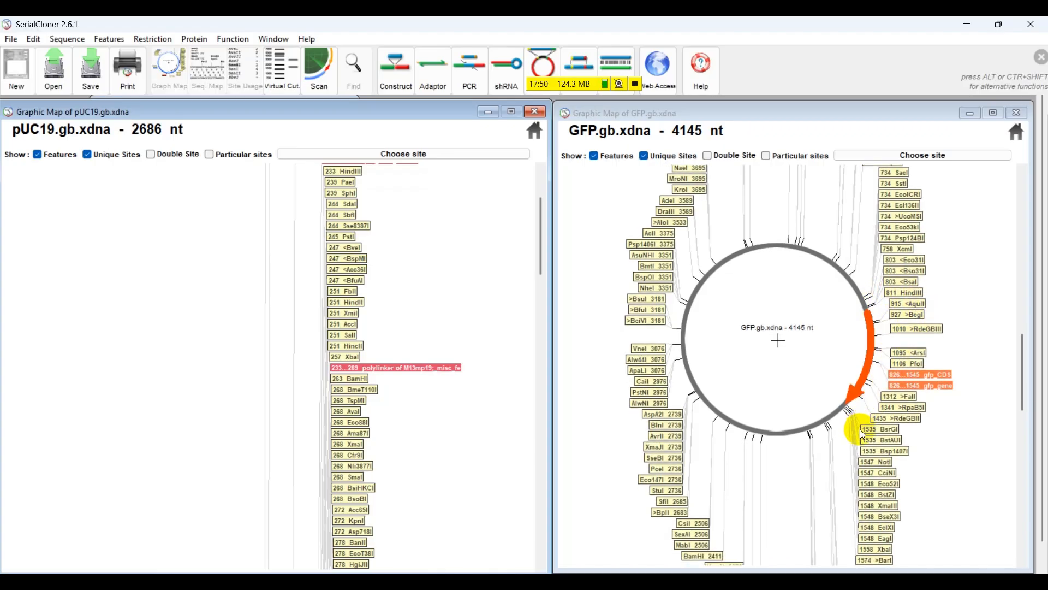
drag(1019, 377, 1020, 406)
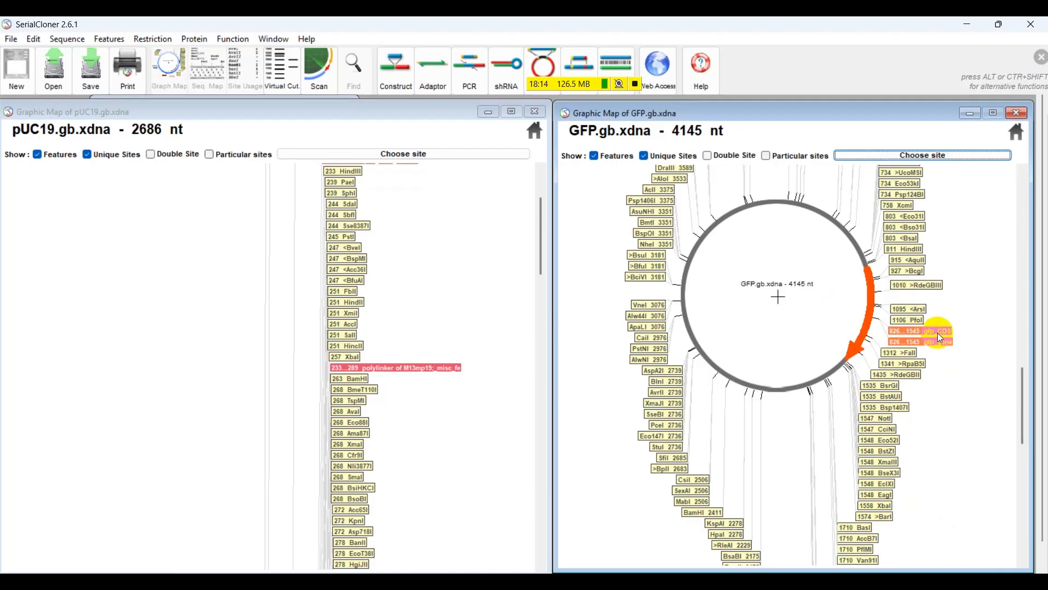
drag(1017, 388, 1014, 375)
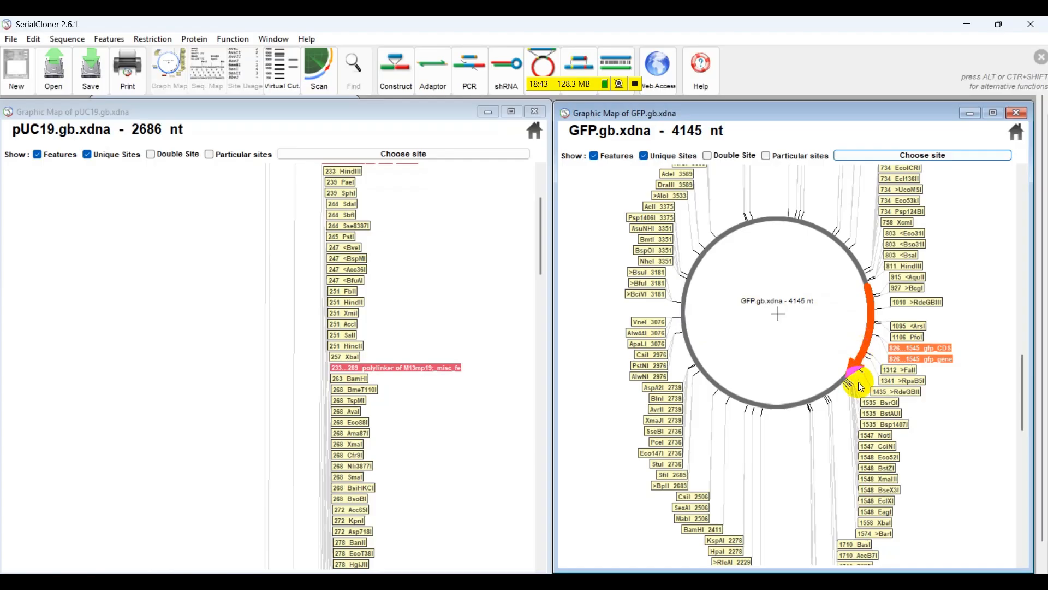
scroll(859, 382, down, 2)
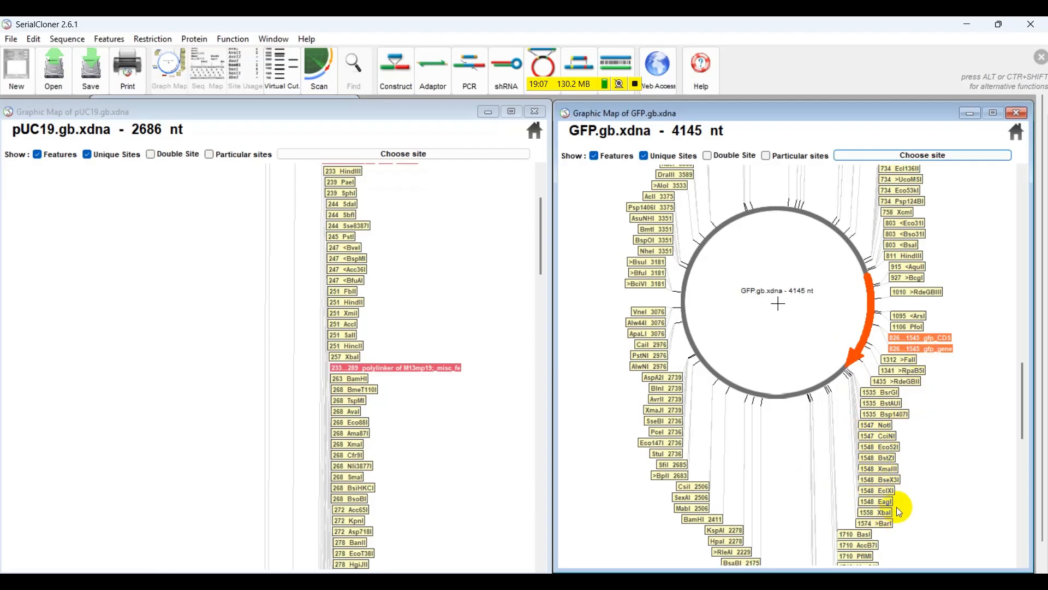
scroll(877, 468, up, 1)
scroll(879, 469, down, 2)
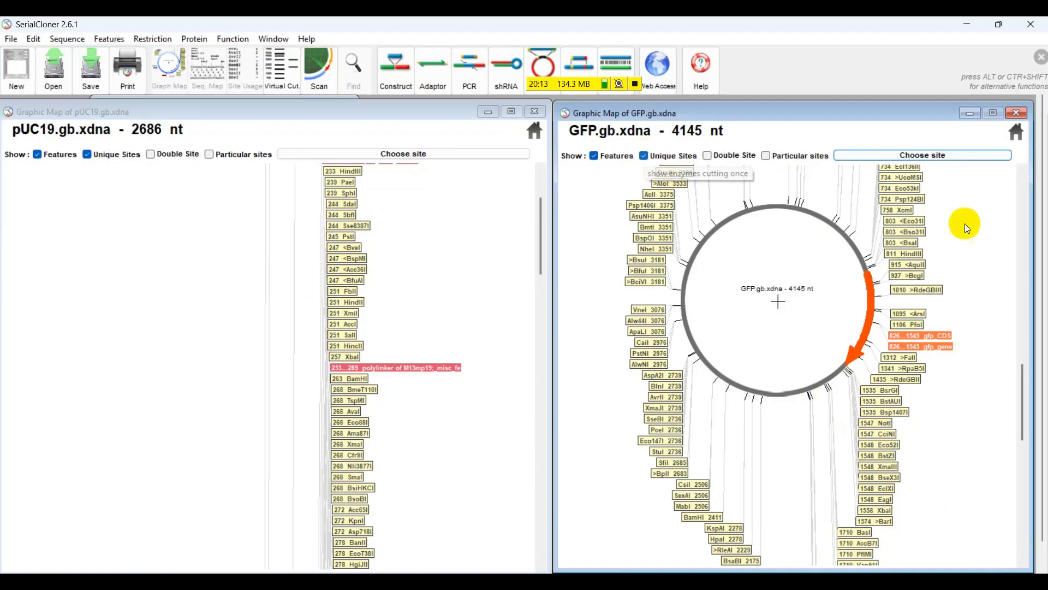
Display only HindIII and XbaI as particular sites on the GFP Graphic Map and hide its unique sites.
click(896, 155)
drag(997, 188, 977, 263)
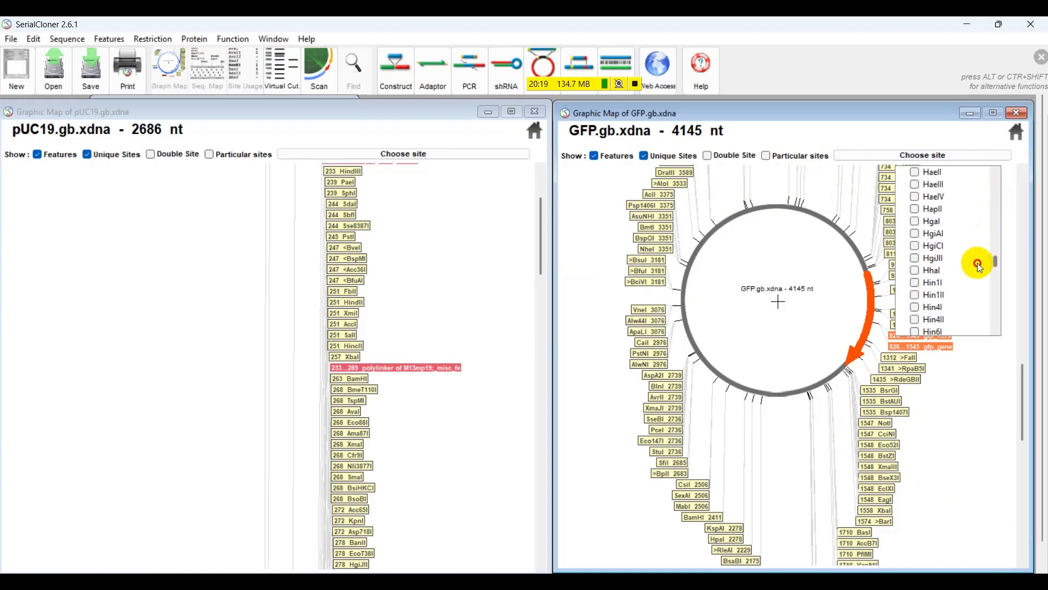
scroll(916, 299, down, 1)
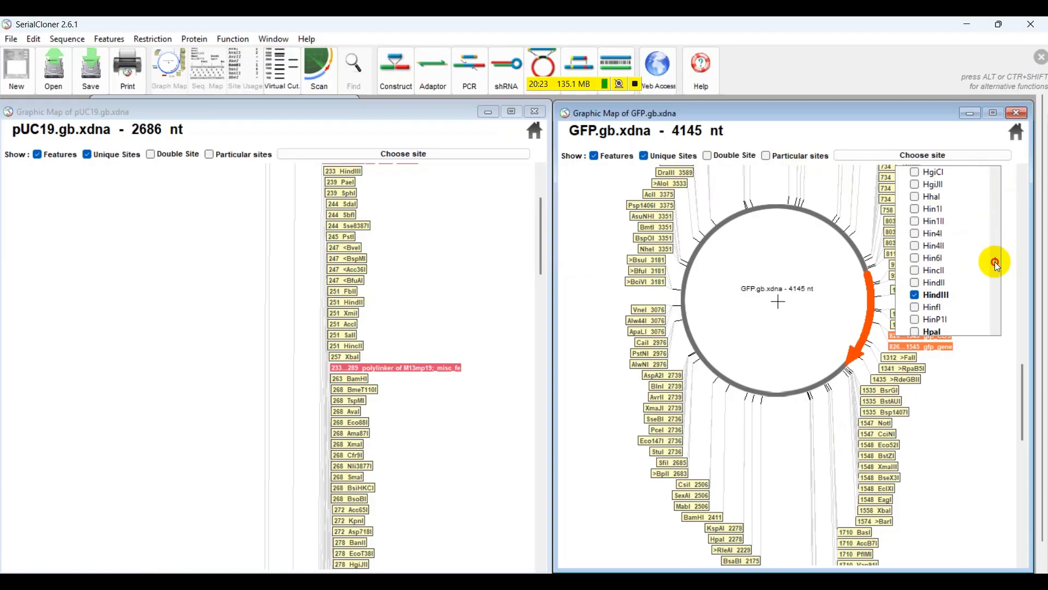
drag(995, 261, 984, 323)
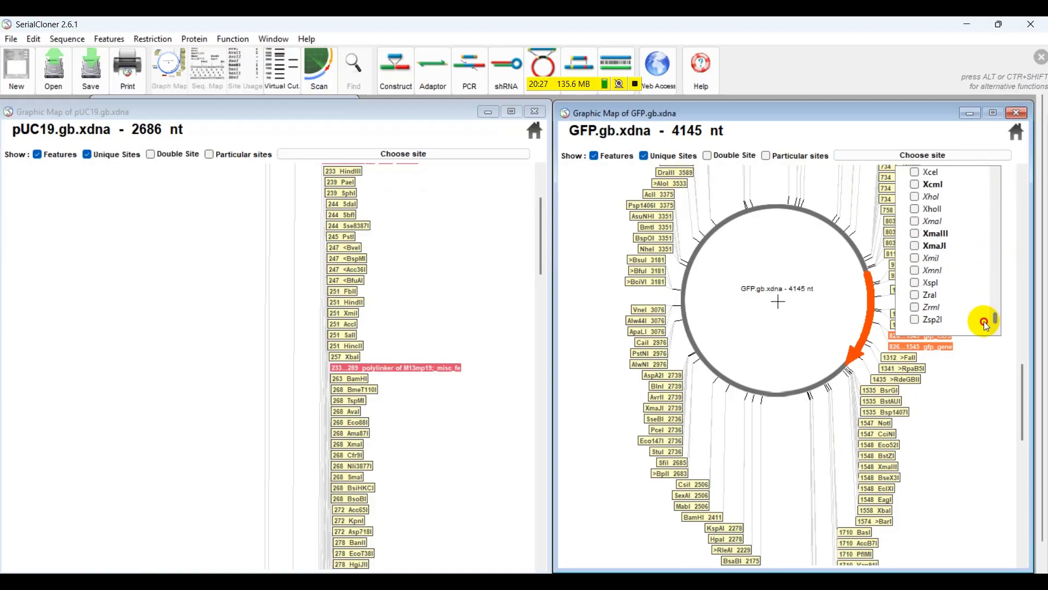
scroll(932, 239, up, 2)
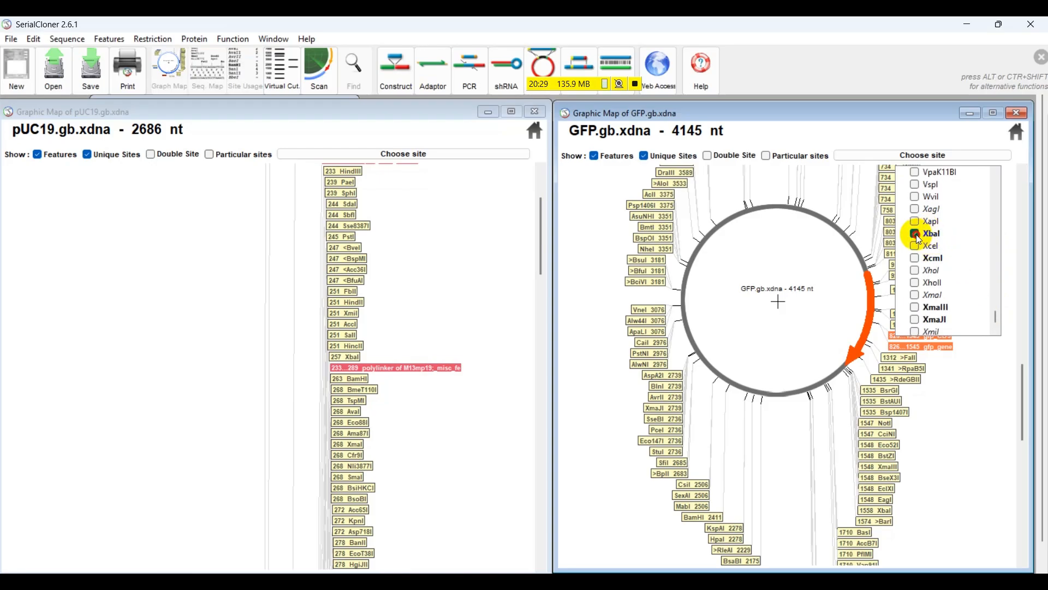
click(916, 235)
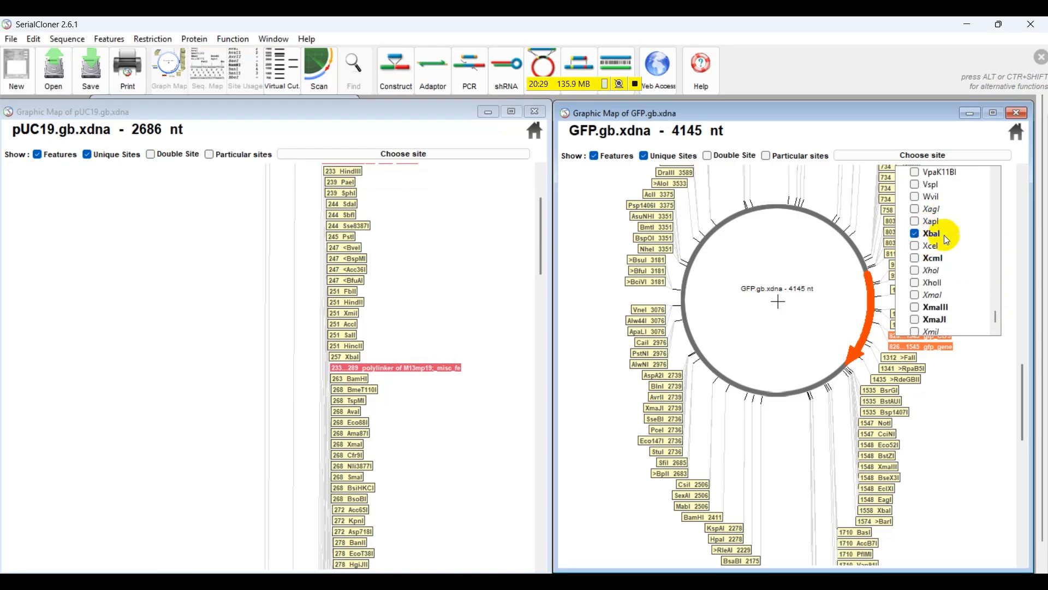
click(767, 157)
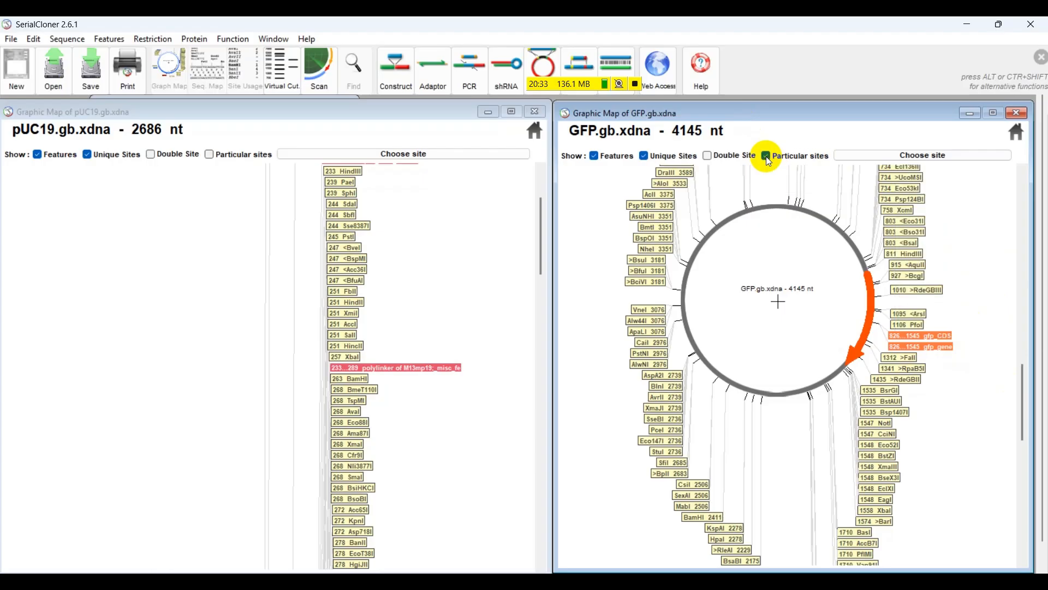
click(645, 156)
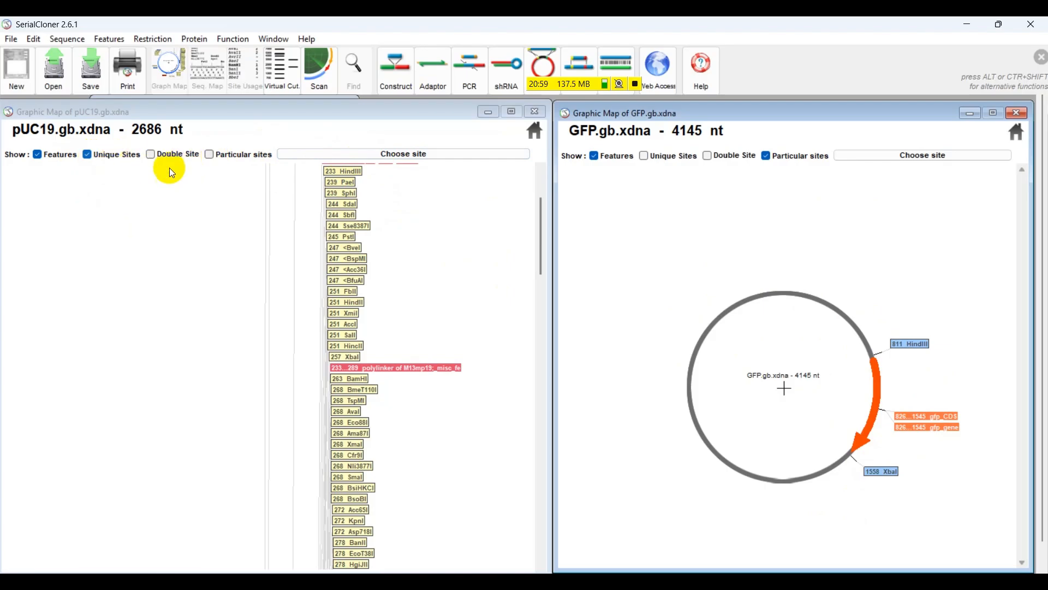
Hide the unique sites on the pUC19 Graphic Map and display HindIII and XbaI as its particular sites.
click(87, 154)
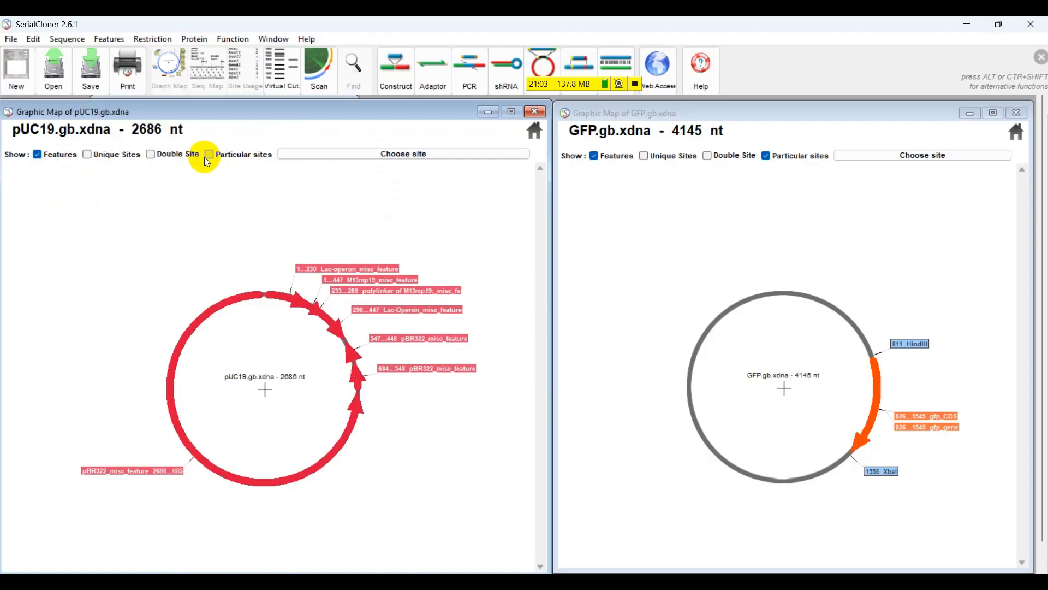
click(399, 159)
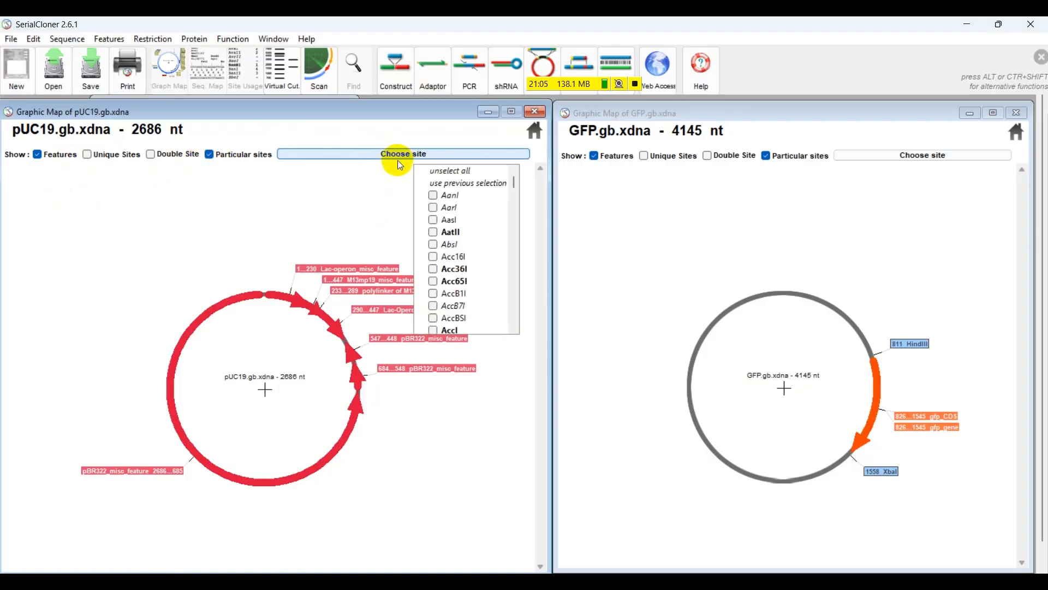
drag(512, 182, 507, 324)
click(445, 217)
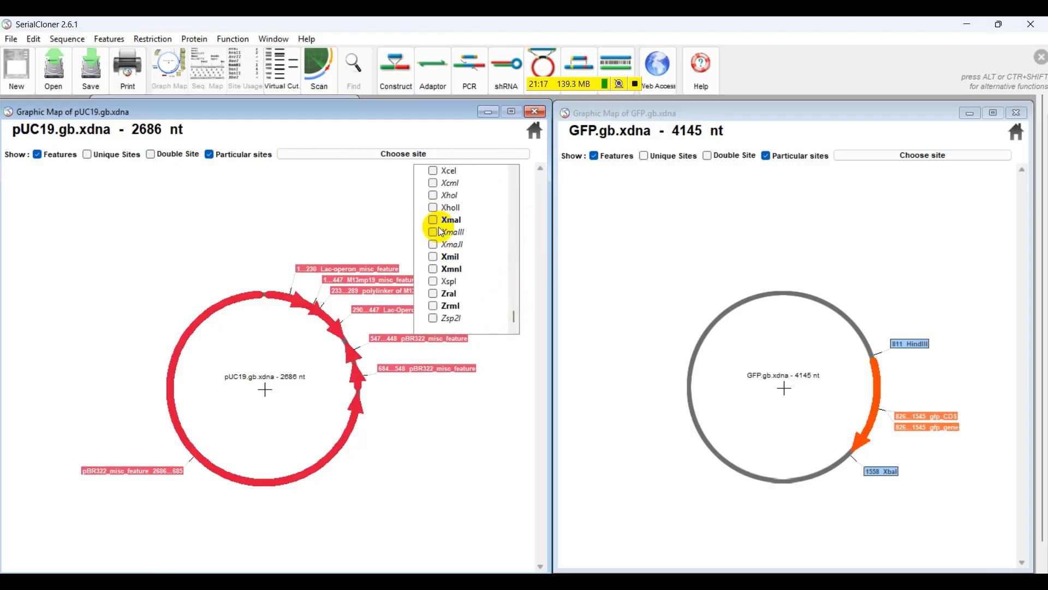
scroll(456, 300, up, 2)
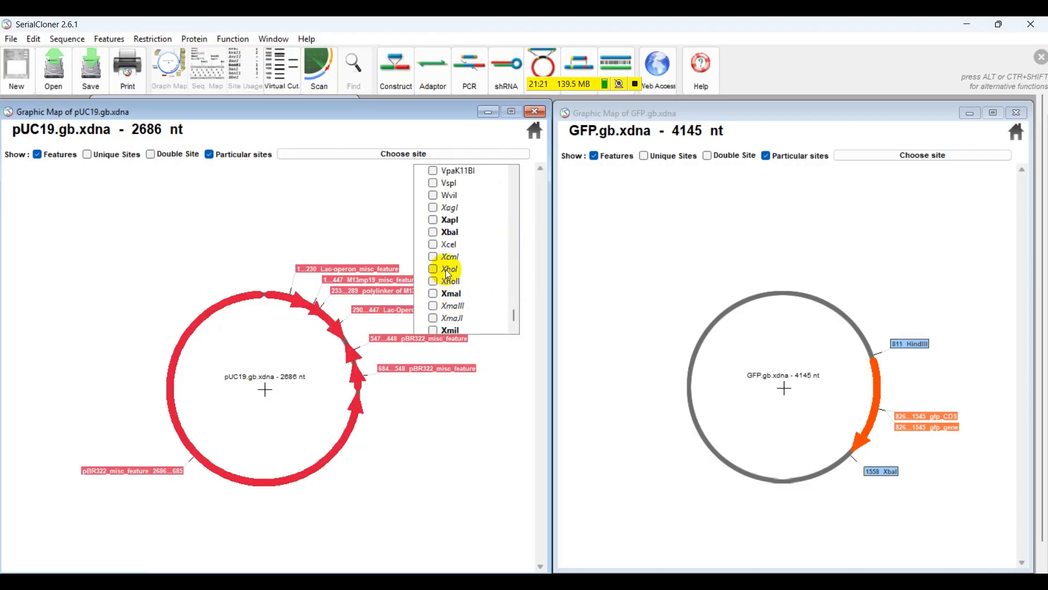
click(308, 205)
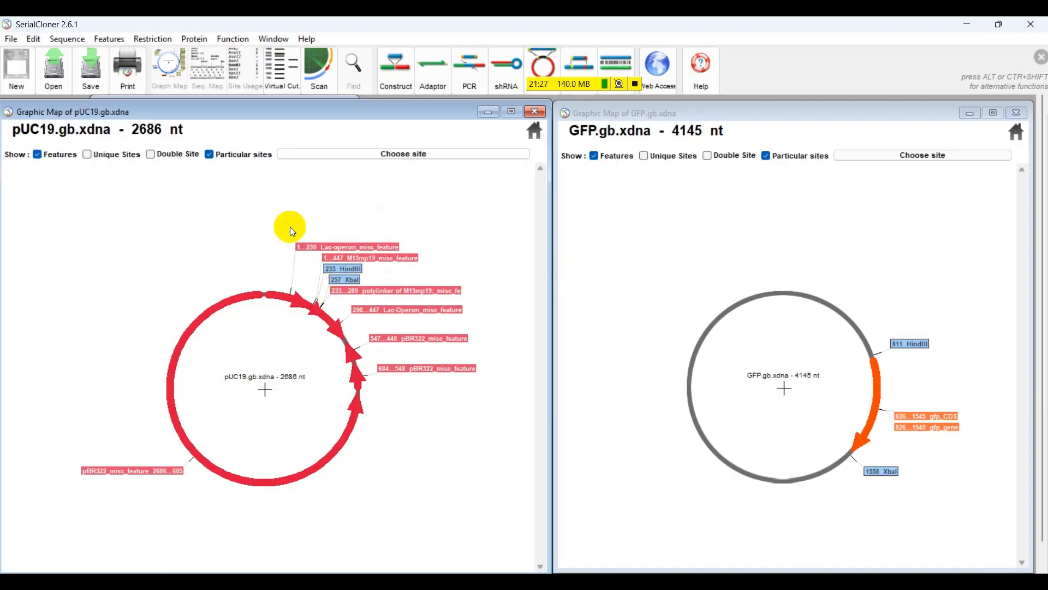
Start building a construct and move the Build a construct window below the pUC19 and GFP maps so both stay visible.
click(233, 42)
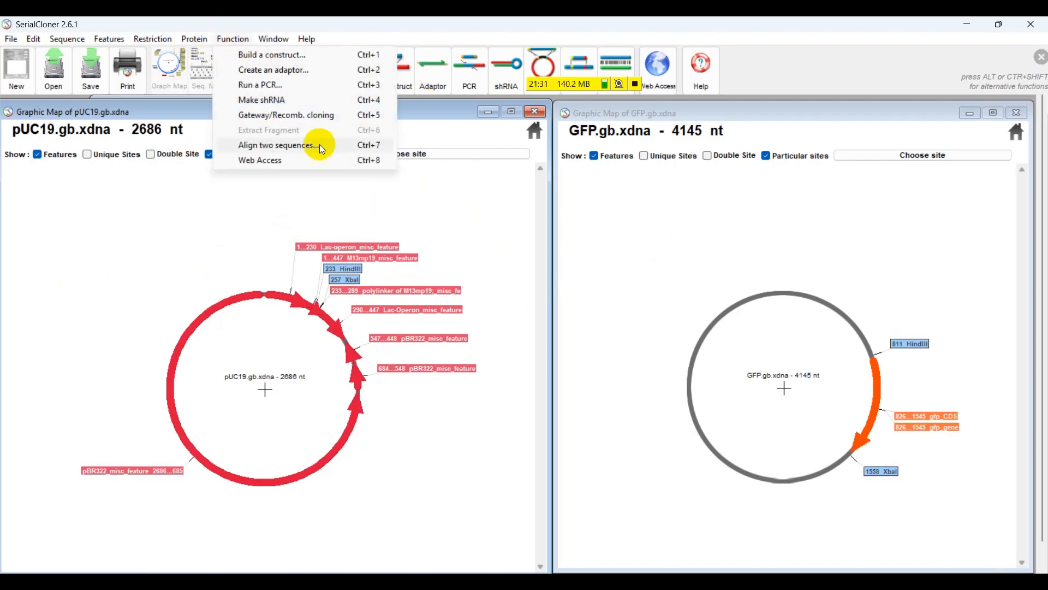
click(299, 55)
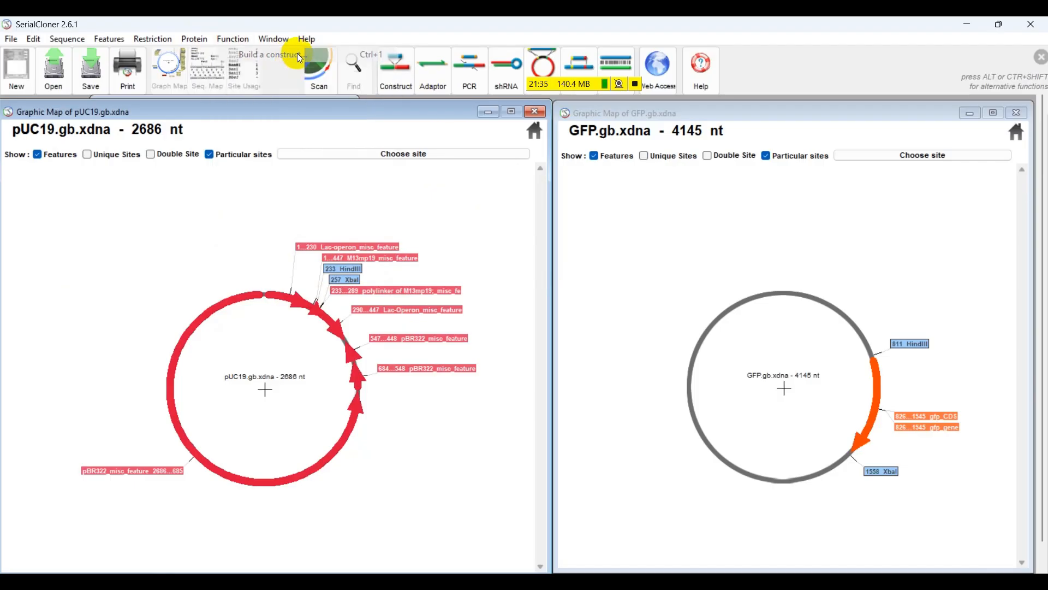
drag(398, 127, 637, 165)
drag(529, 169, 523, 454)
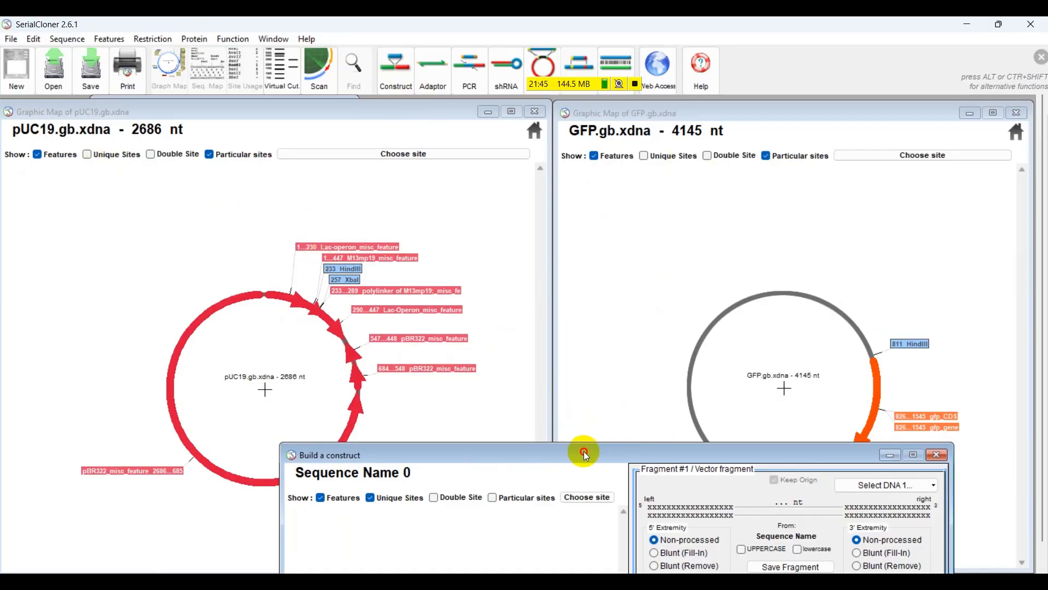
drag(585, 453, 583, 543)
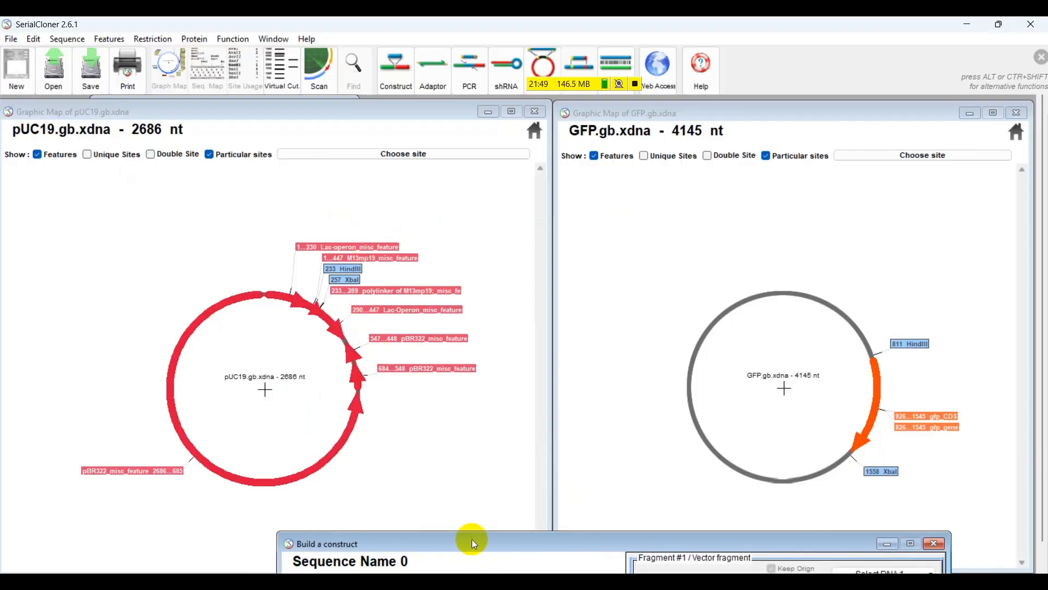
drag(474, 543, 473, 513)
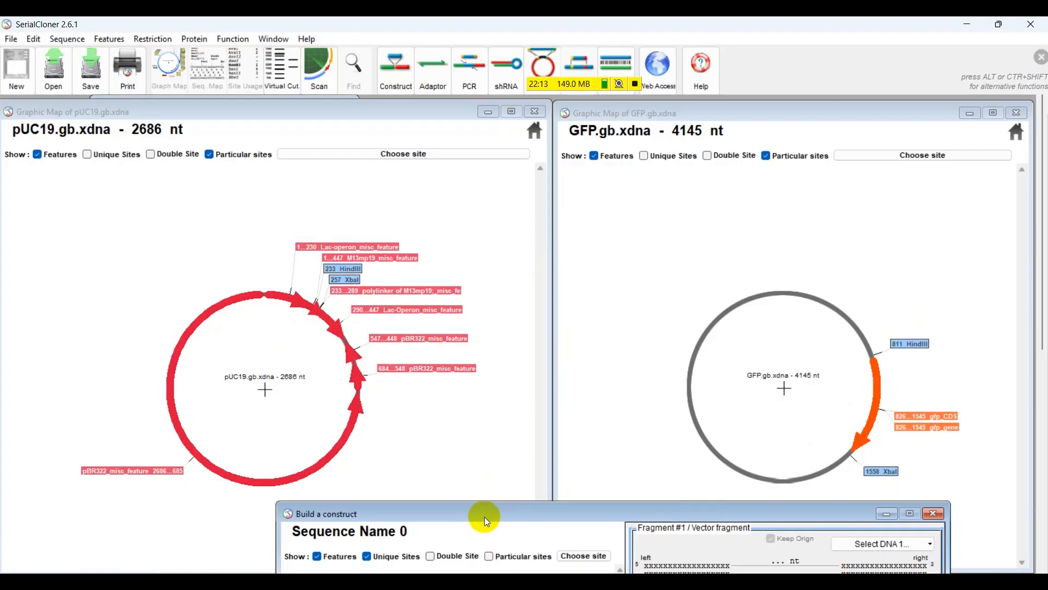
Bring the whole Build a construct window into view and load pUC19.gb.xdna as Fragment #1, the vector fragment.
drag(594, 512, 464, 191)
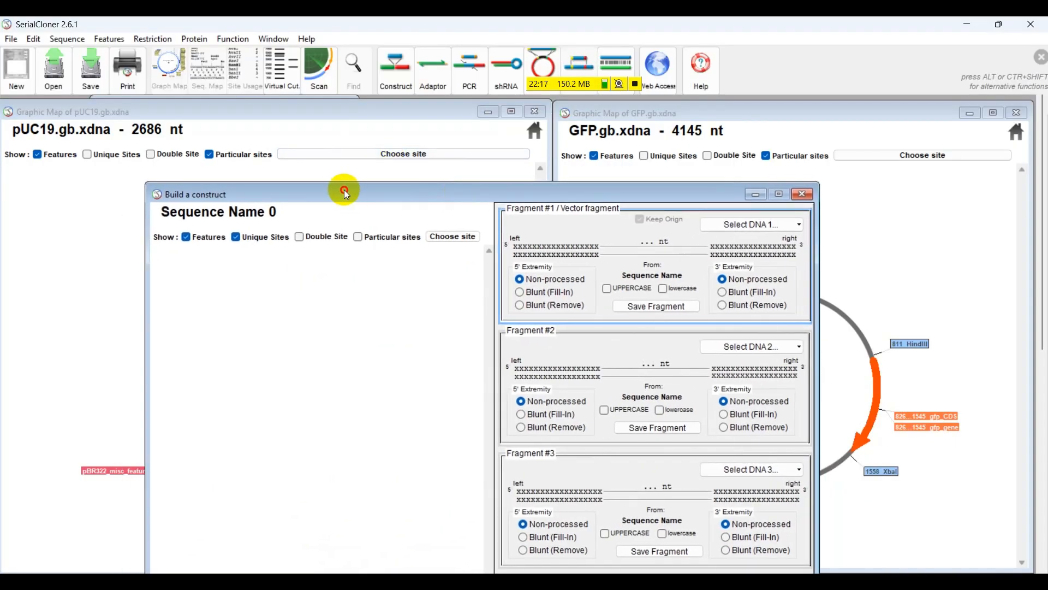
drag(344, 189, 303, 137)
click(234, 39)
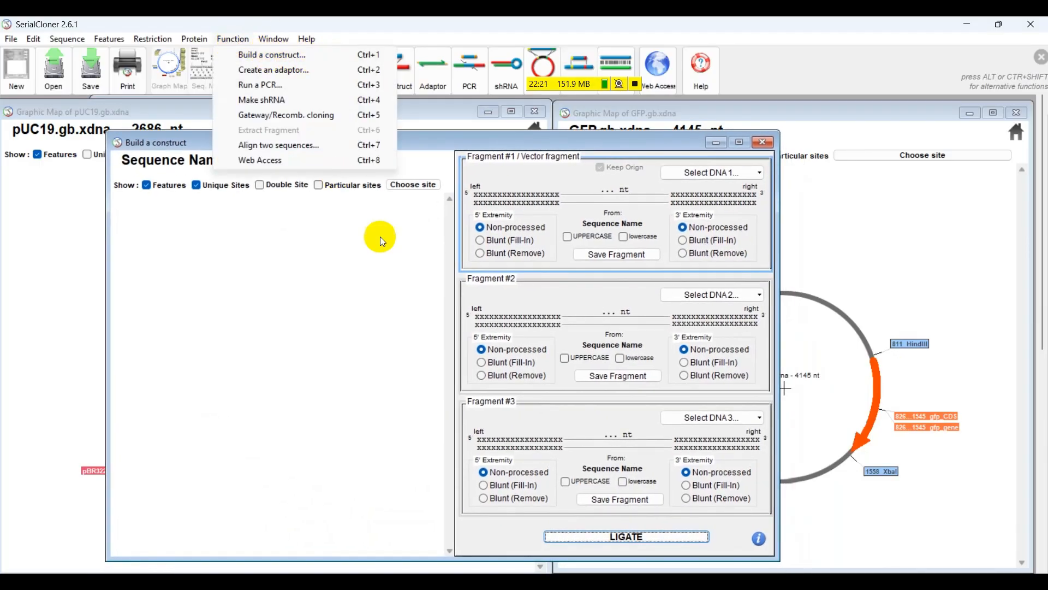
click(387, 283)
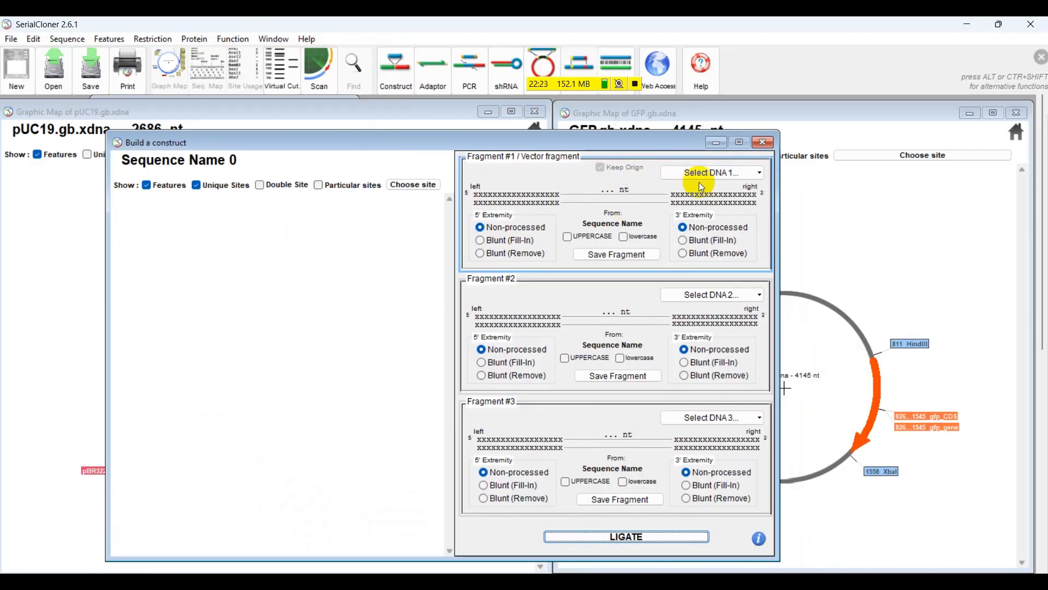
click(713, 173)
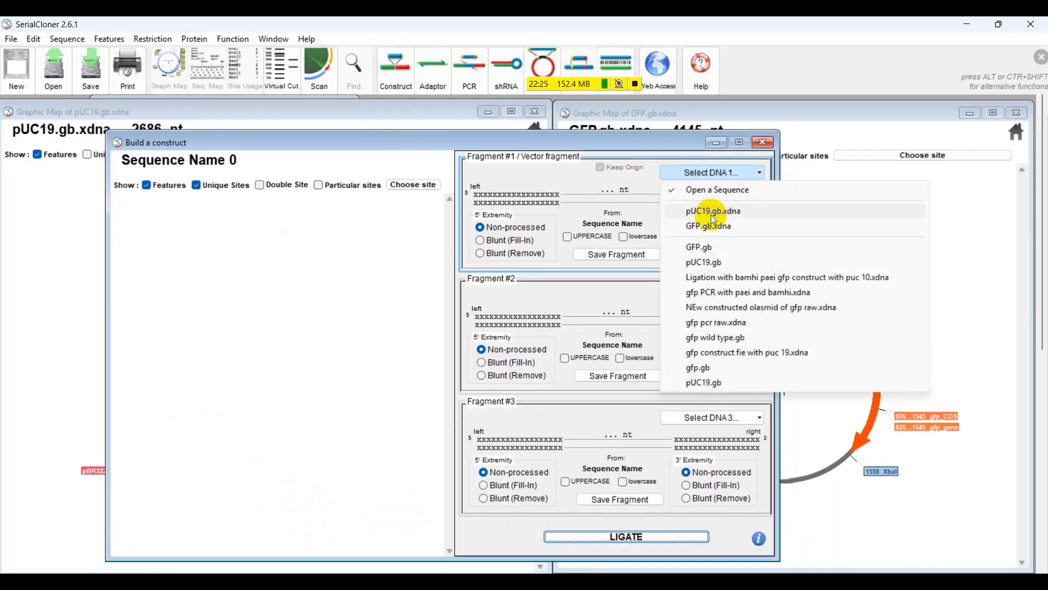
click(732, 209)
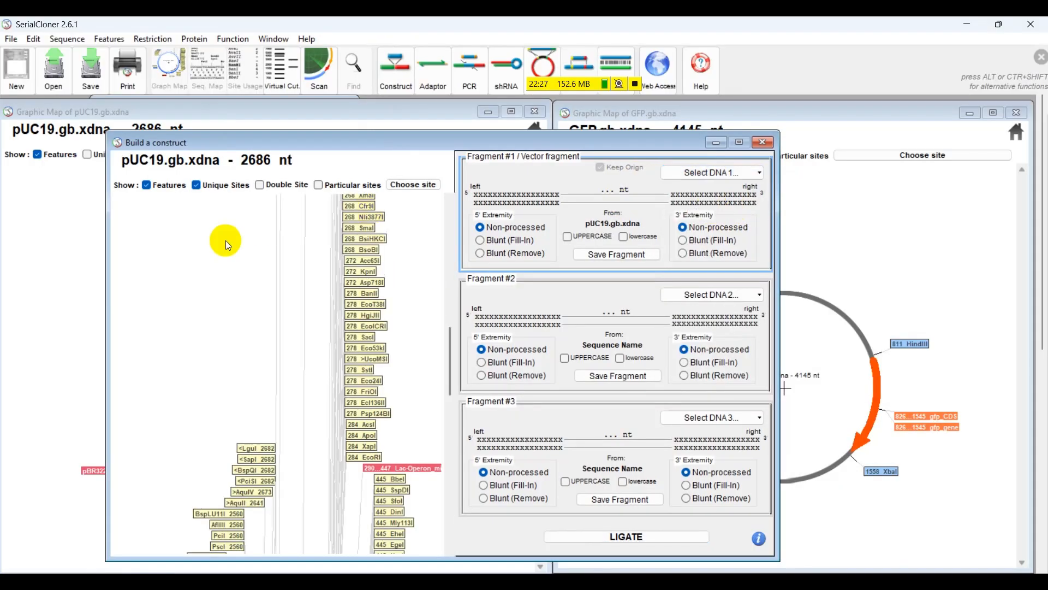
Hide the unique sites on the construct's pUC19 map and display HindIII and XbaI as particular sites.
click(196, 185)
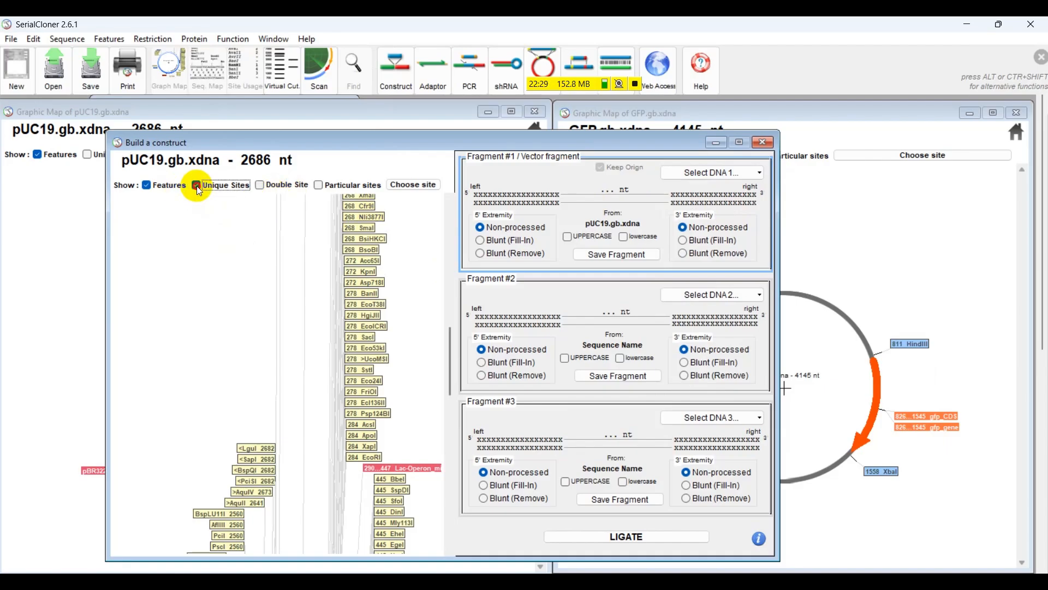
click(410, 184)
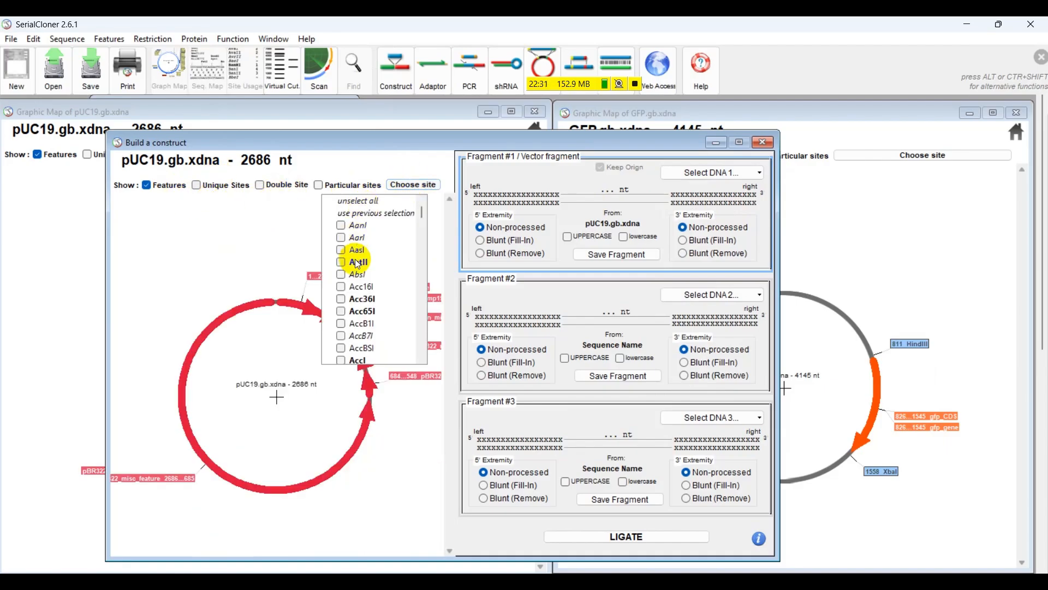
drag(419, 215, 411, 293)
scroll(352, 229, up, 1)
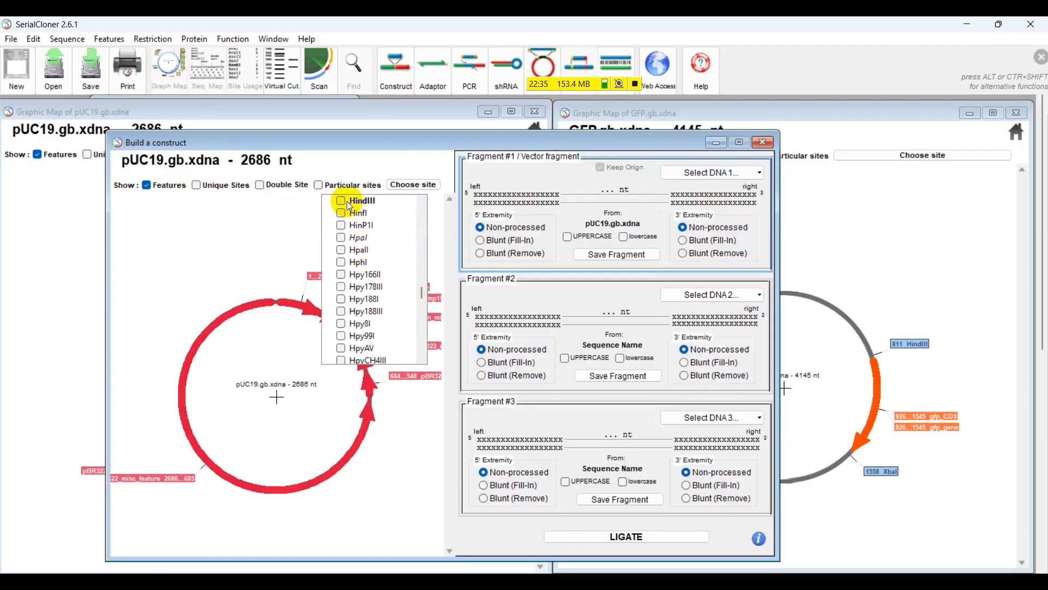
click(340, 201)
drag(421, 290, 420, 350)
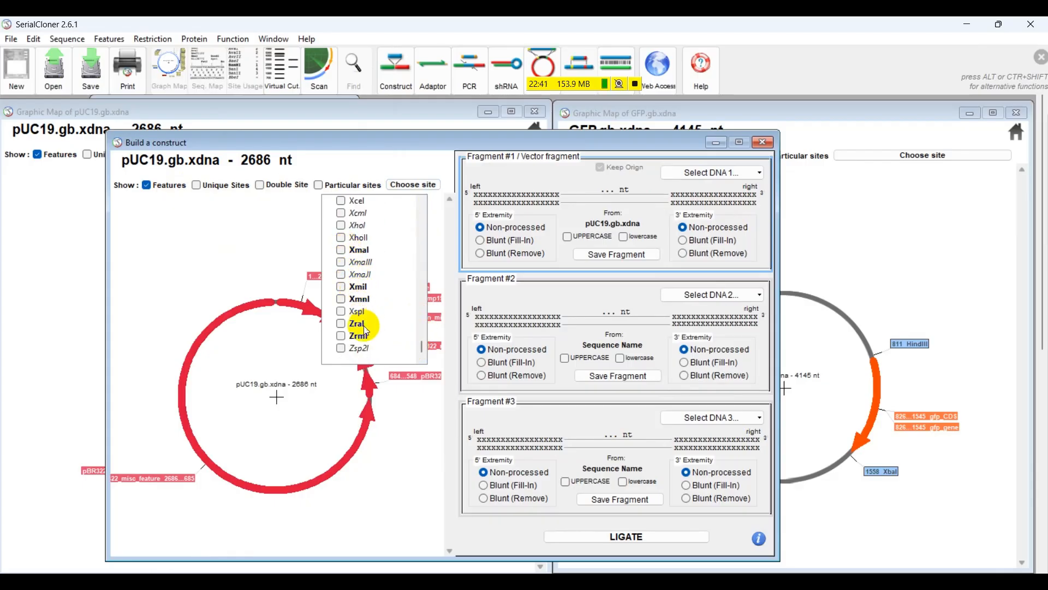
scroll(347, 288, up, 1)
click(341, 225)
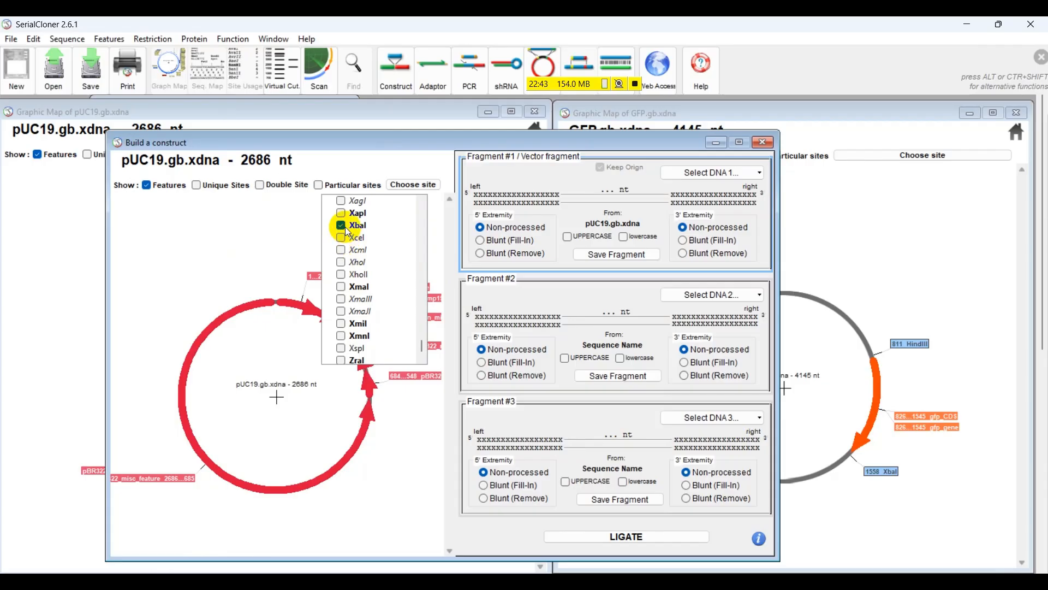
click(320, 186)
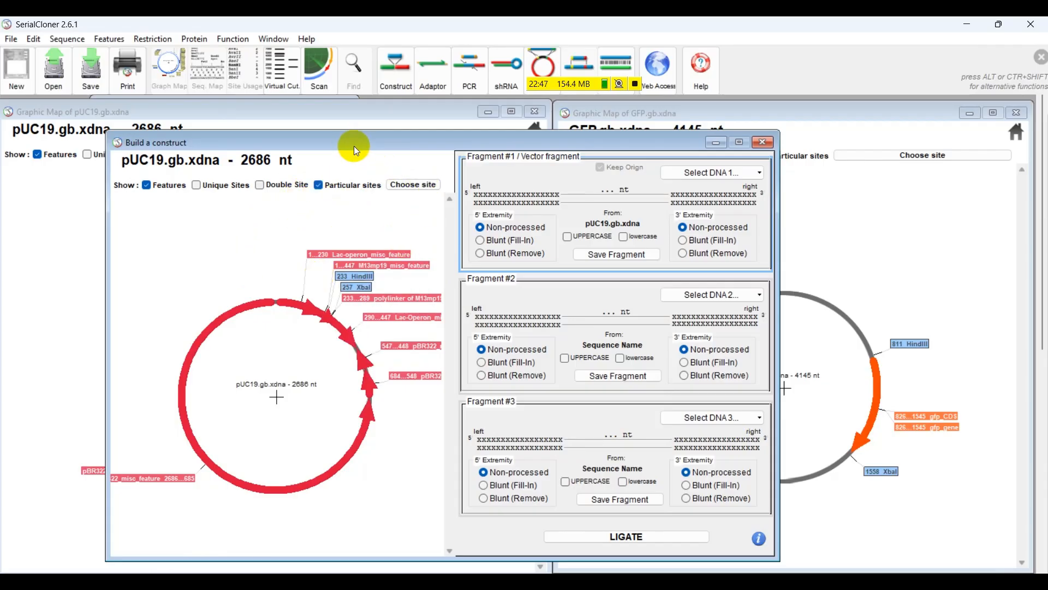
Move the Build a construct window aside to compare the HindIII and XbaI positions on the pUC19 and GFP maps, then bring it back.
drag(352, 139, 481, 398)
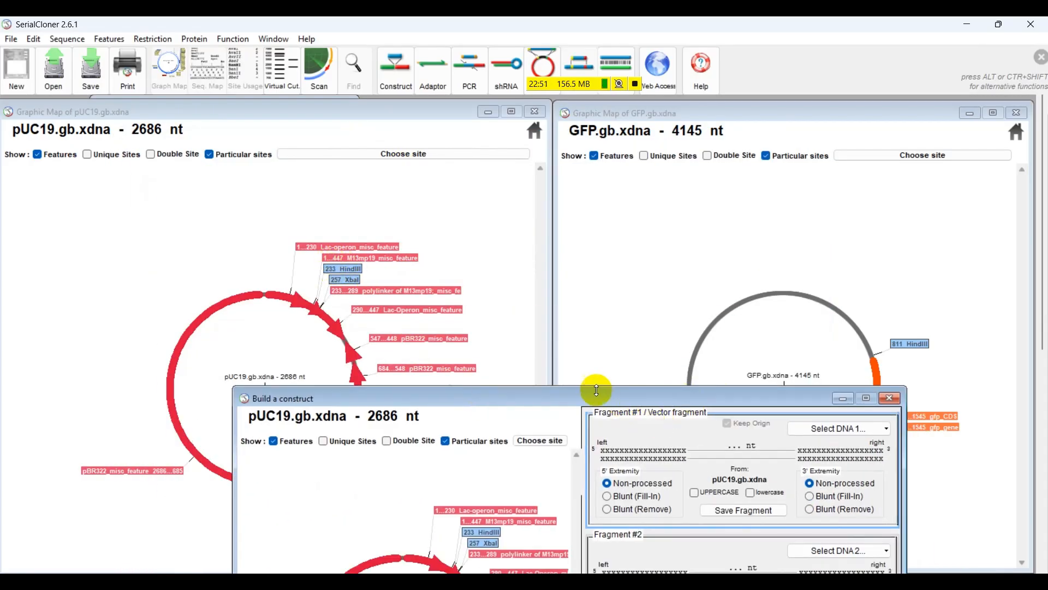
drag(586, 393, 562, 468)
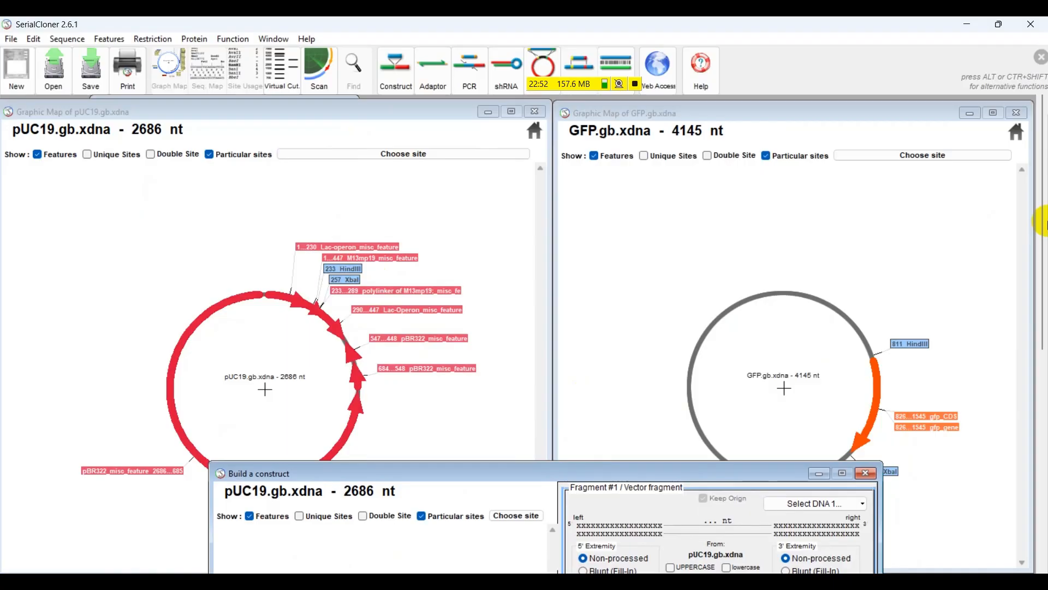
click(1025, 221)
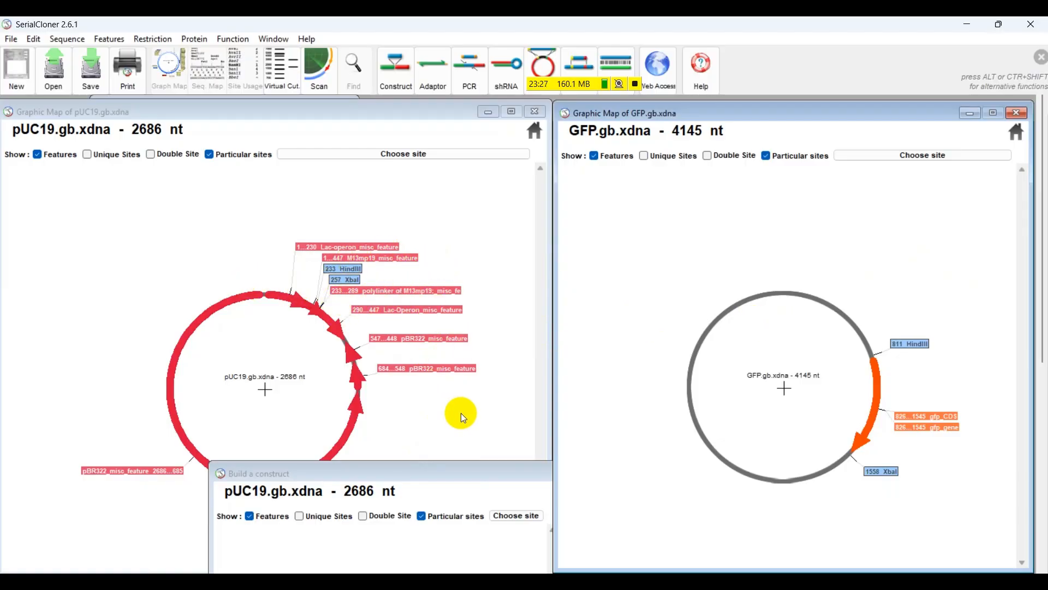
drag(453, 471, 471, 421)
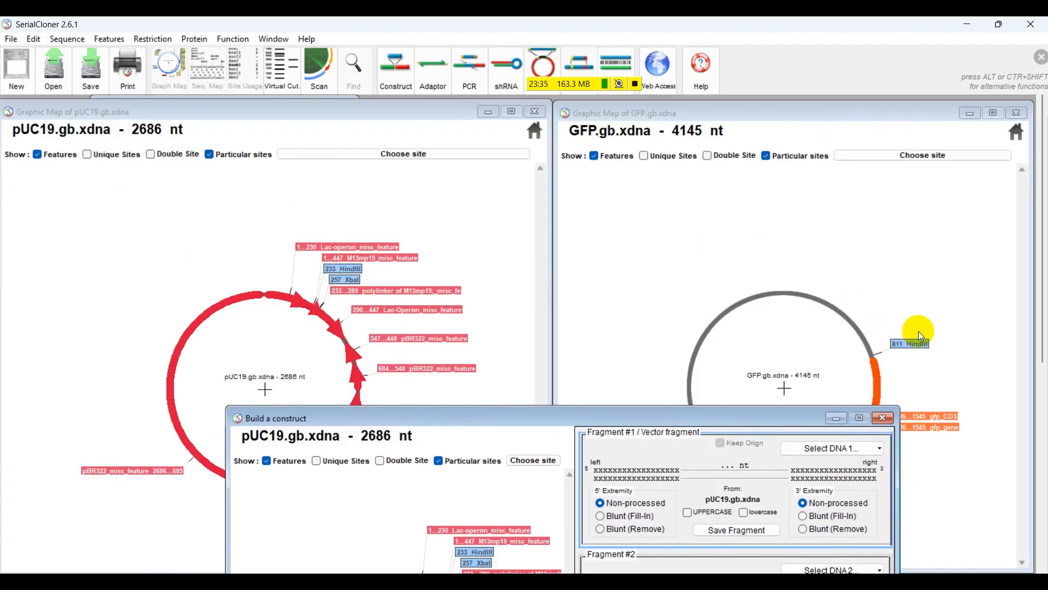
drag(489, 418, 382, 117)
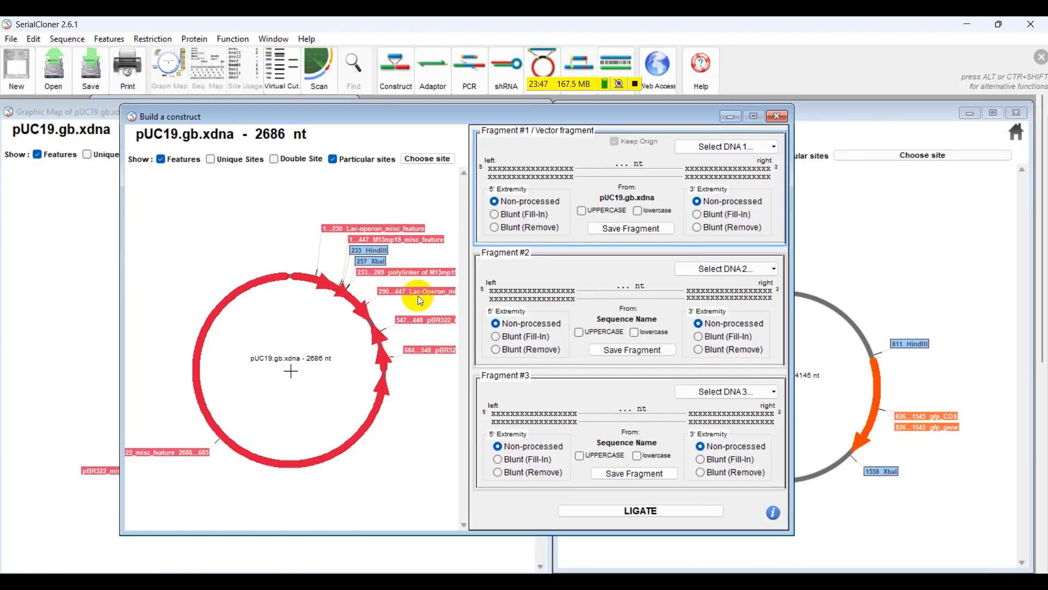
Try cutting the pUC19 fragment from XbaI to HindIII, and in the opposite order from HindIII to XbaI.
click(367, 262)
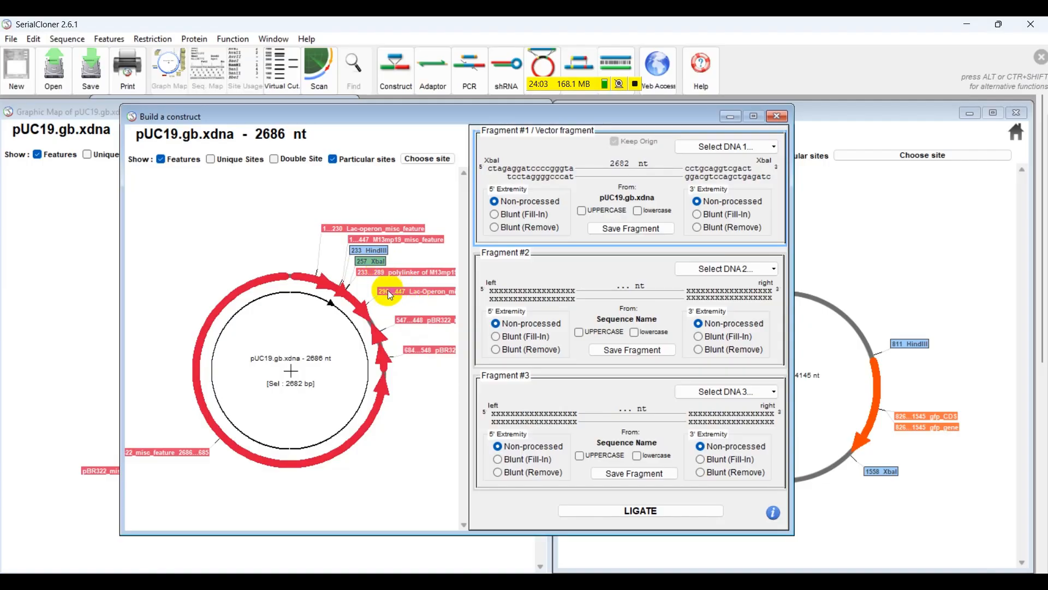
click(378, 253)
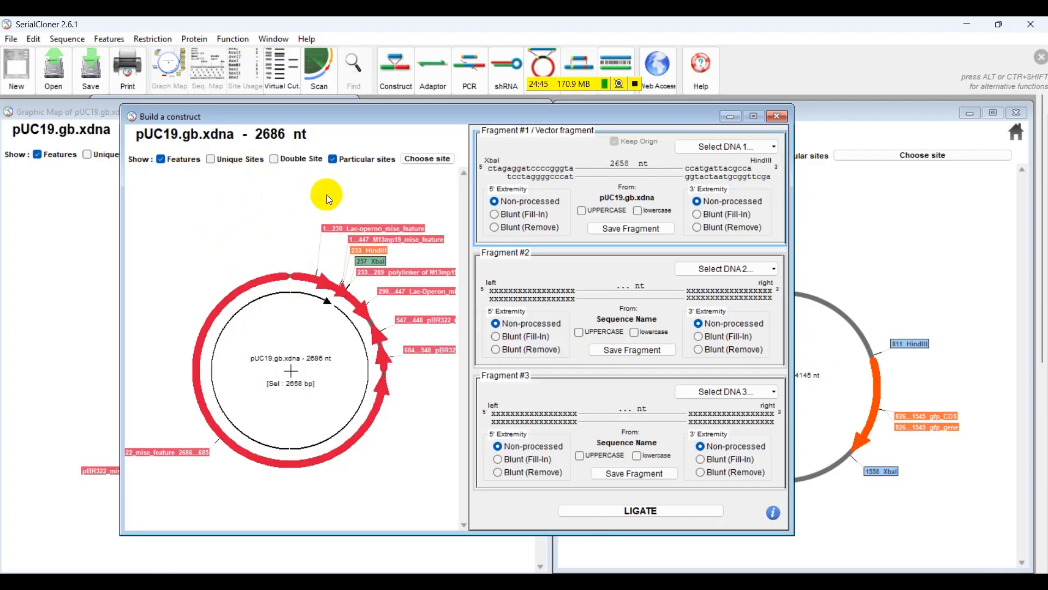
click(371, 253)
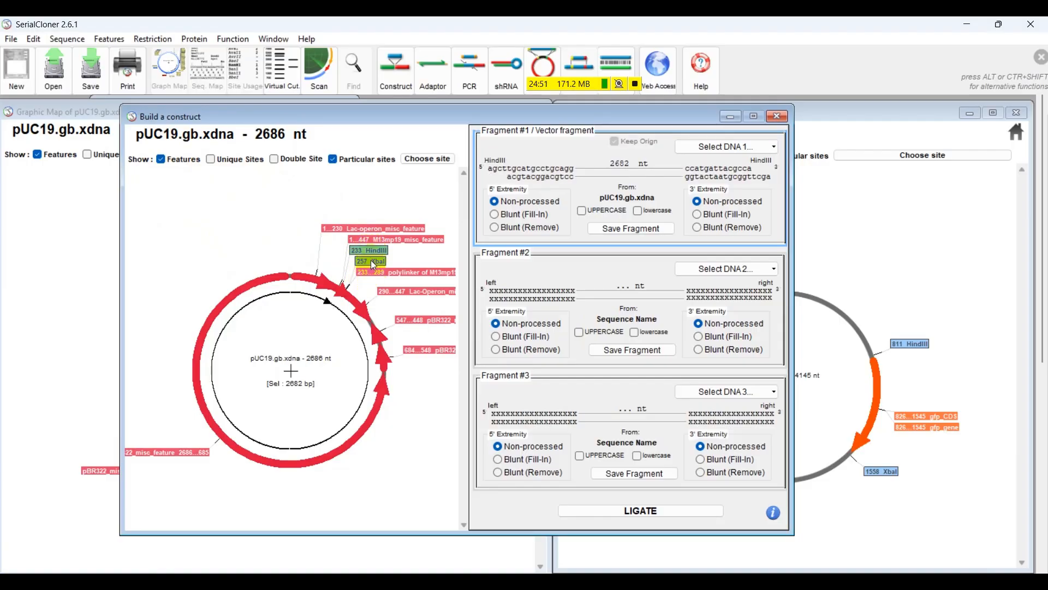
click(372, 261)
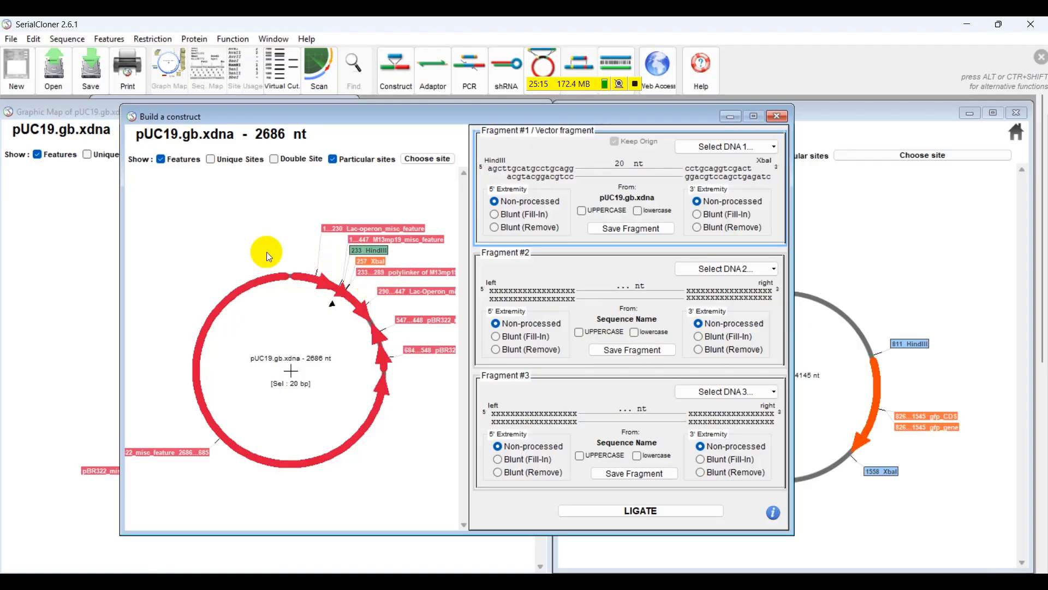
Define Fragment #1 as the pUC19 backbone running from the XbaI site round to the HindIII site.
click(304, 251)
click(365, 260)
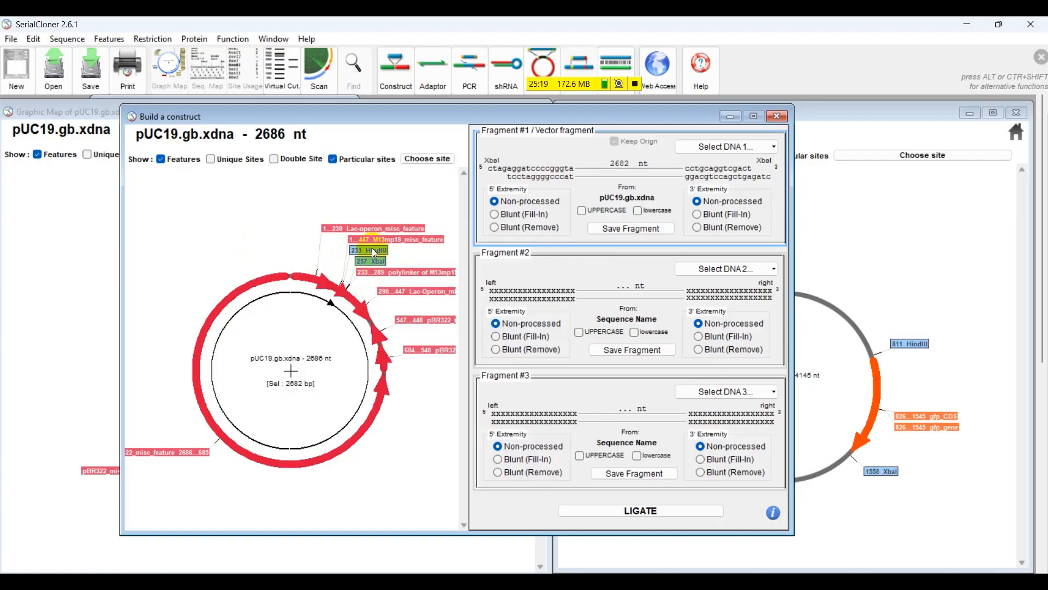
click(376, 250)
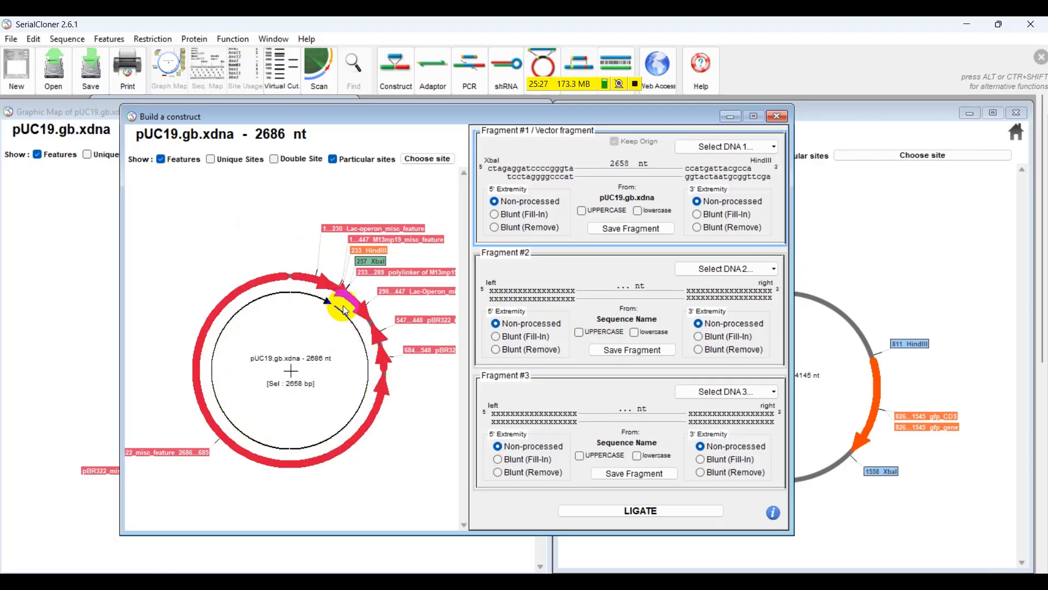
Load GFP.gb.xdna as Fragment #2, hiding its unique sites and enabling particular sites on its map.
click(713, 270)
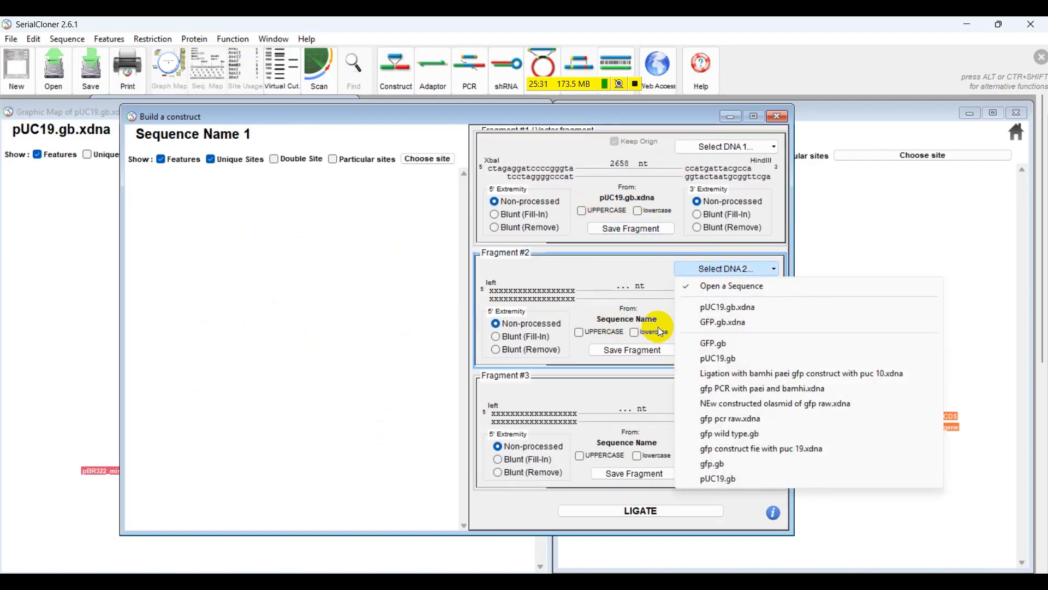
click(741, 323)
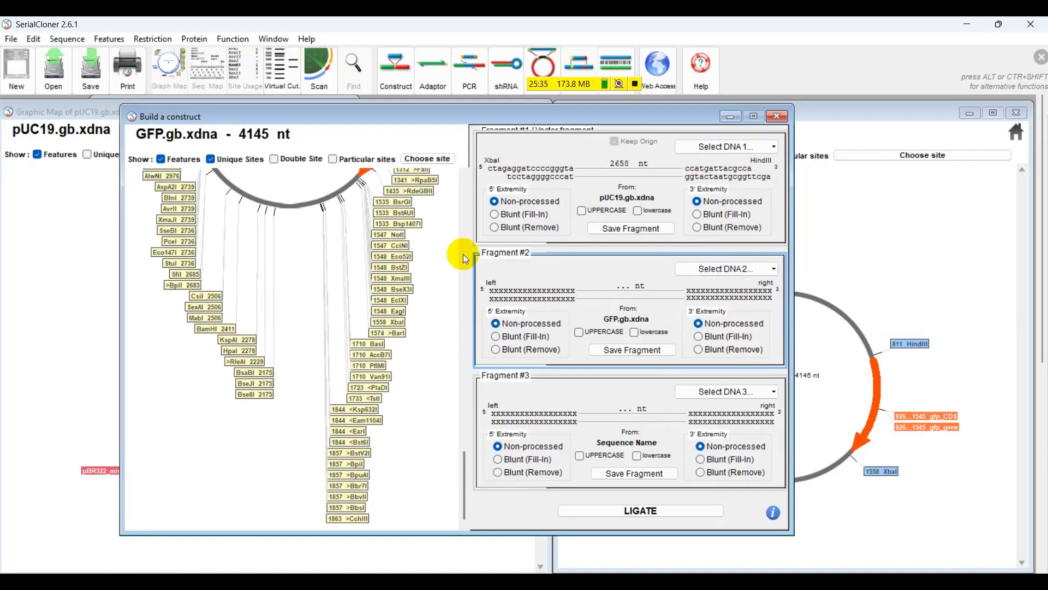
drag(463, 468, 459, 249)
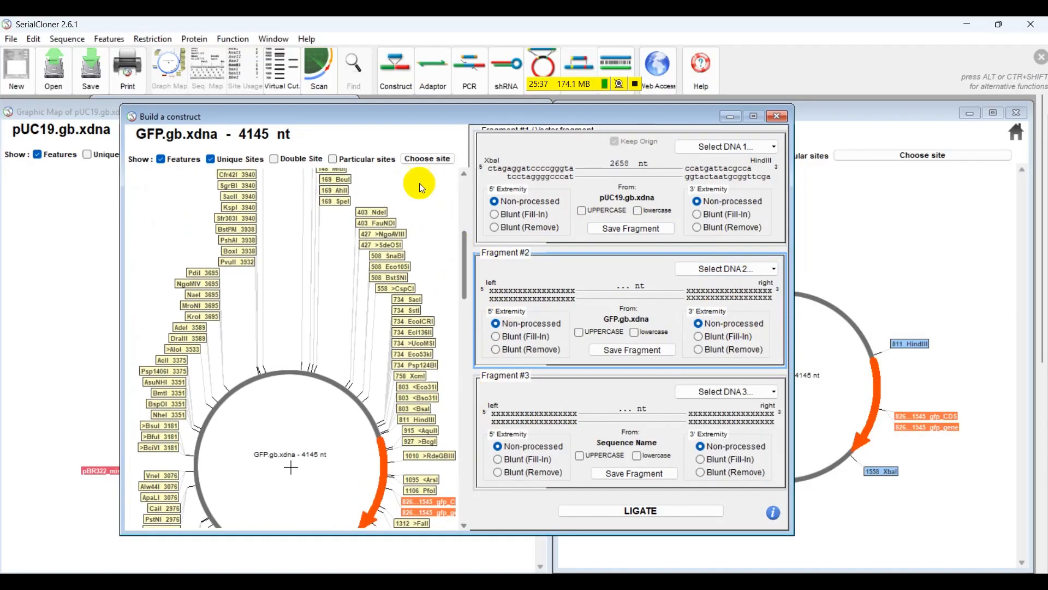
click(250, 161)
click(335, 160)
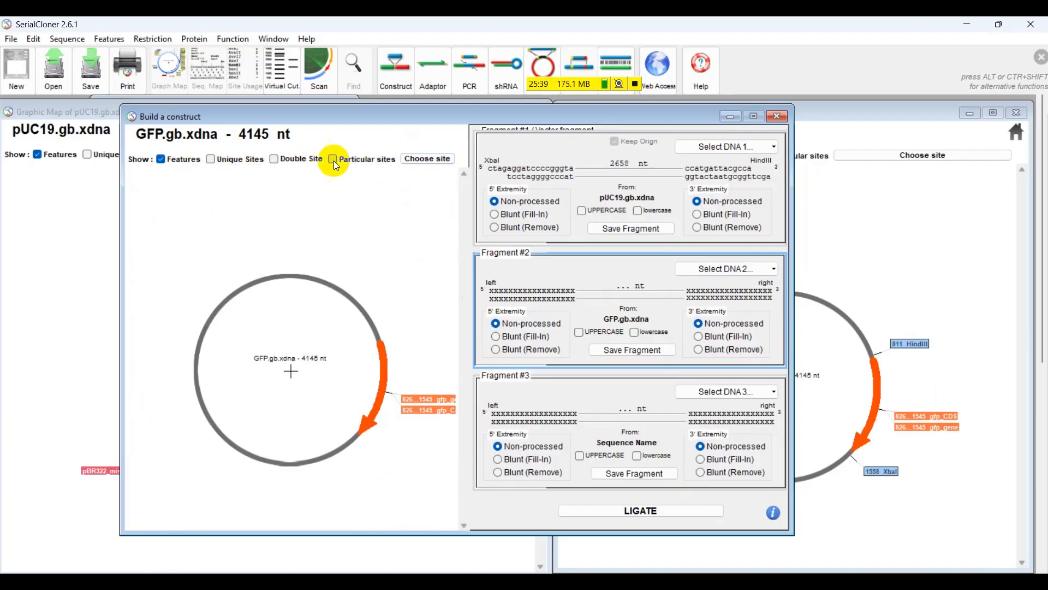
Choose HindIII and XbaI as the particular sites displayed on the construct's GFP map.
click(433, 159)
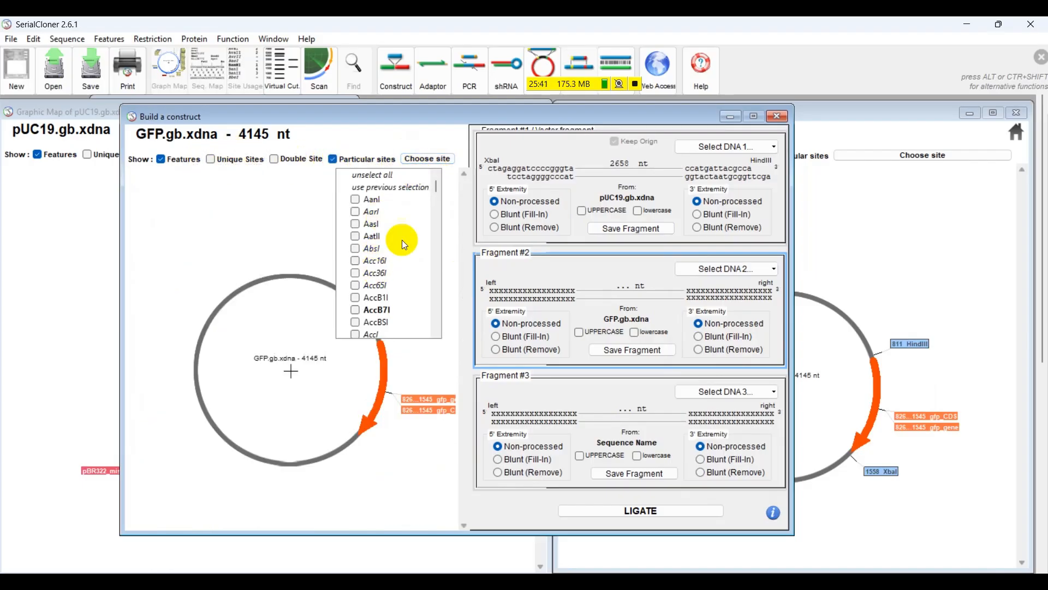
drag(437, 188, 421, 267)
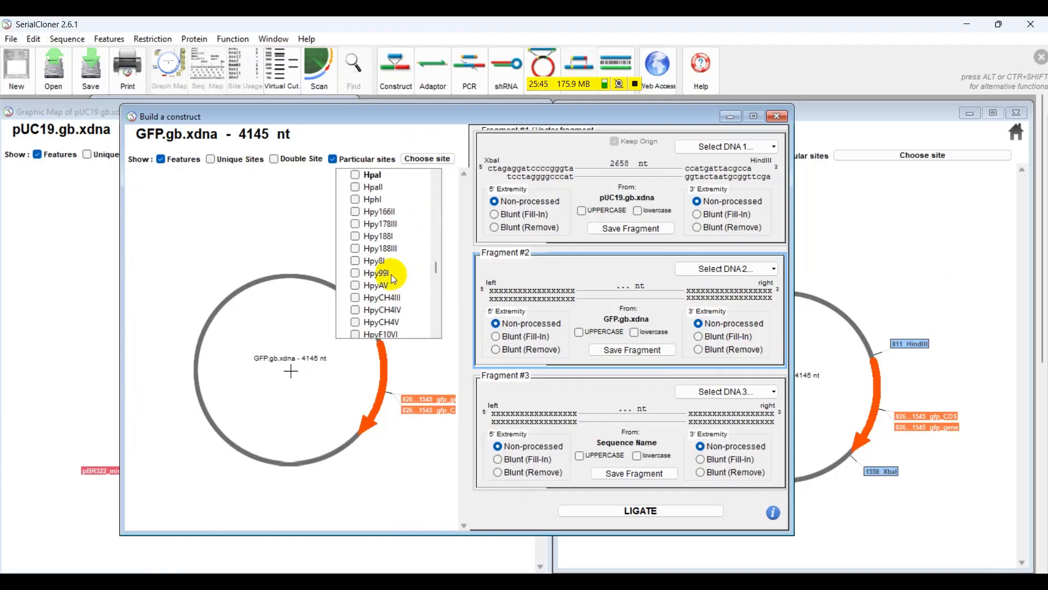
scroll(385, 230, up, 2)
click(355, 211)
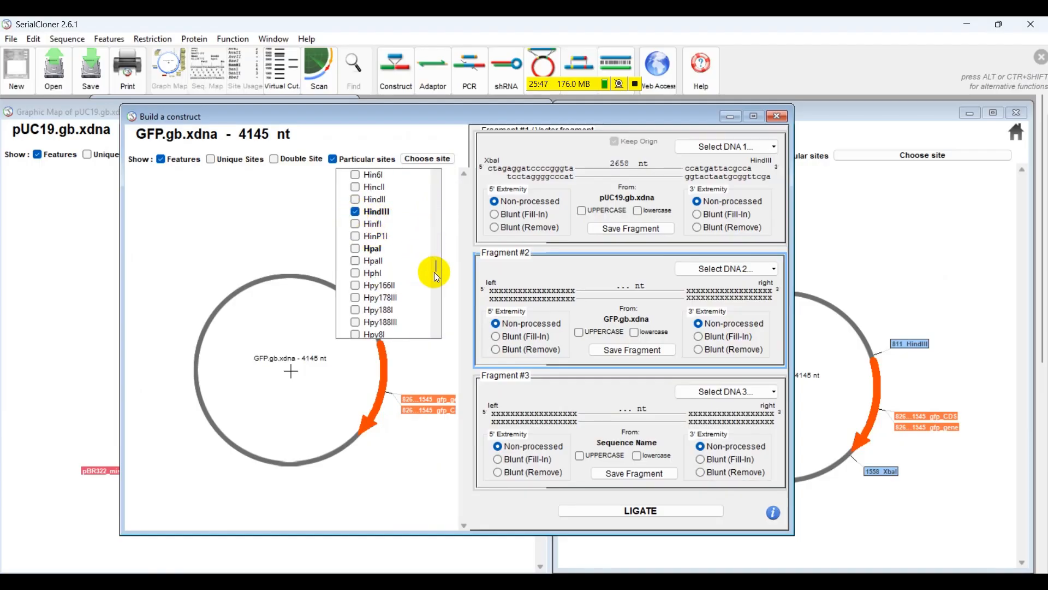
drag(434, 272, 435, 329)
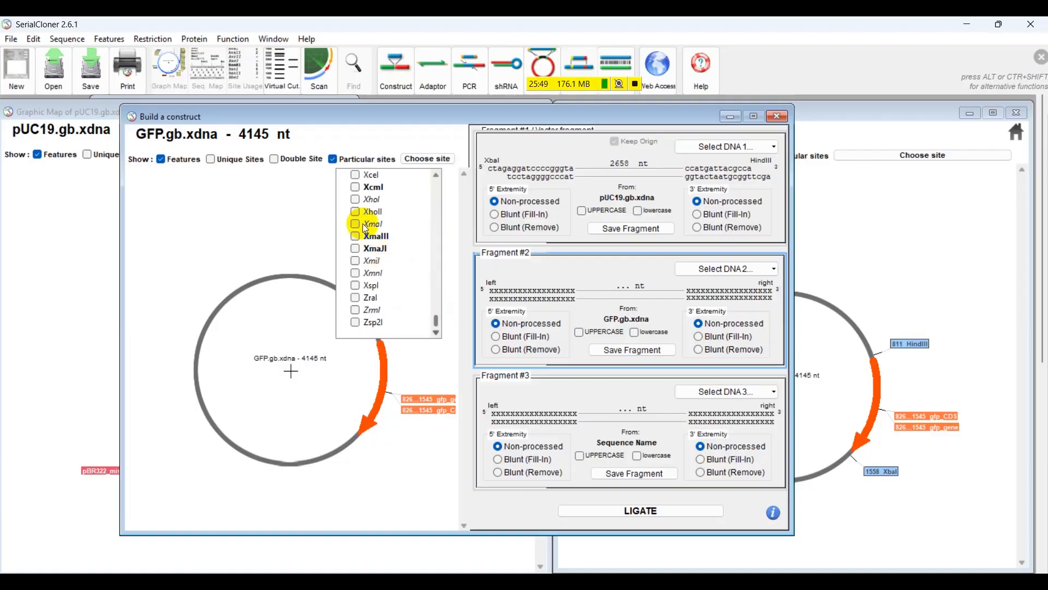
scroll(355, 210, up, 1)
scroll(353, 218, down, 1)
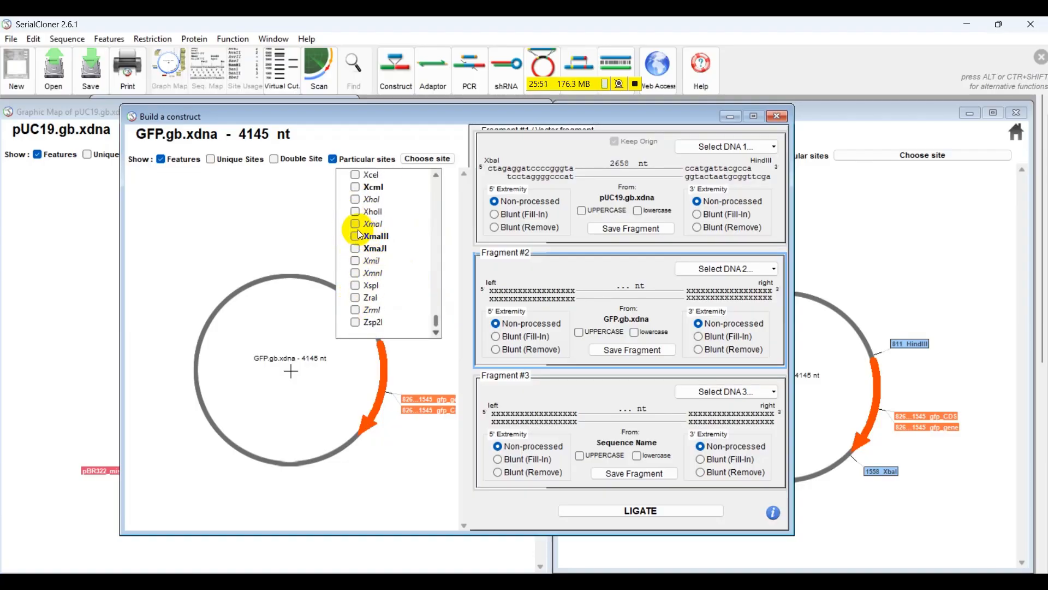
scroll(355, 236, up, 1)
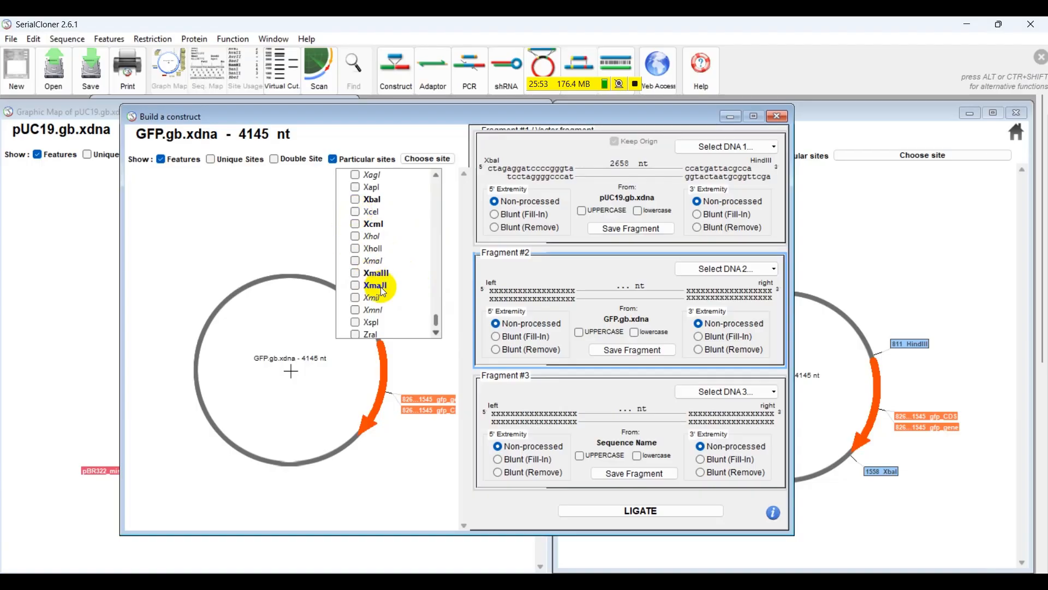
scroll(381, 287, up, 3)
scroll(371, 279, down, 2)
click(355, 236)
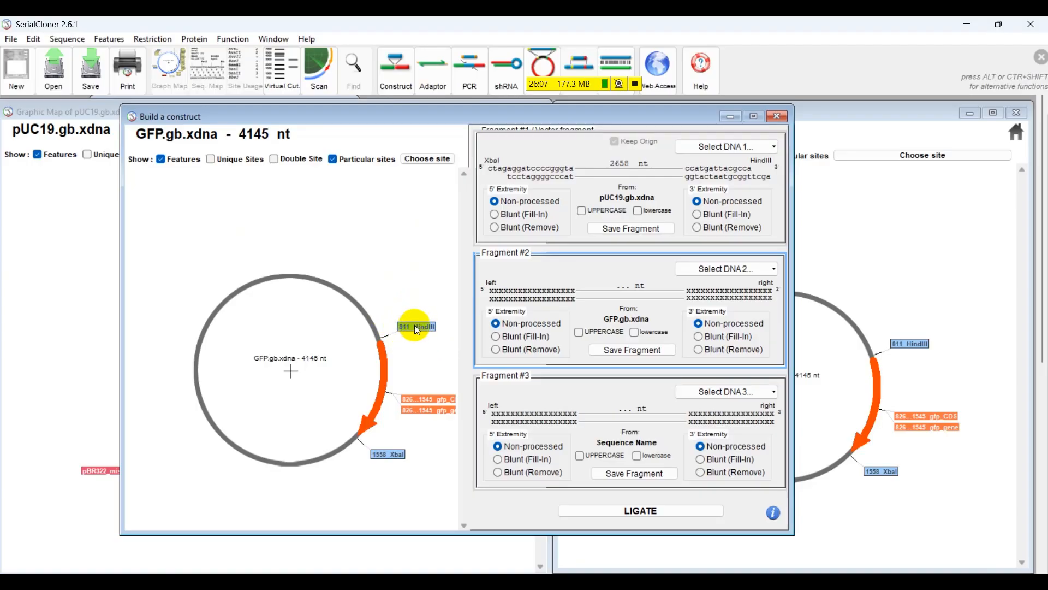
Define Fragment #2 as the gfp gene insert running from the HindIII site to the XbaI site.
click(417, 326)
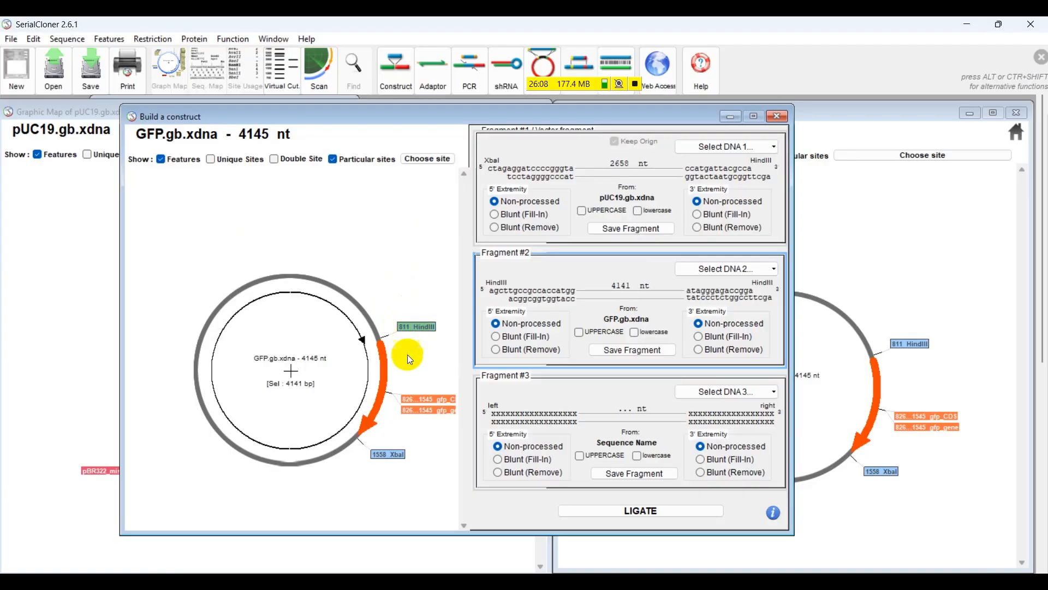
click(389, 454)
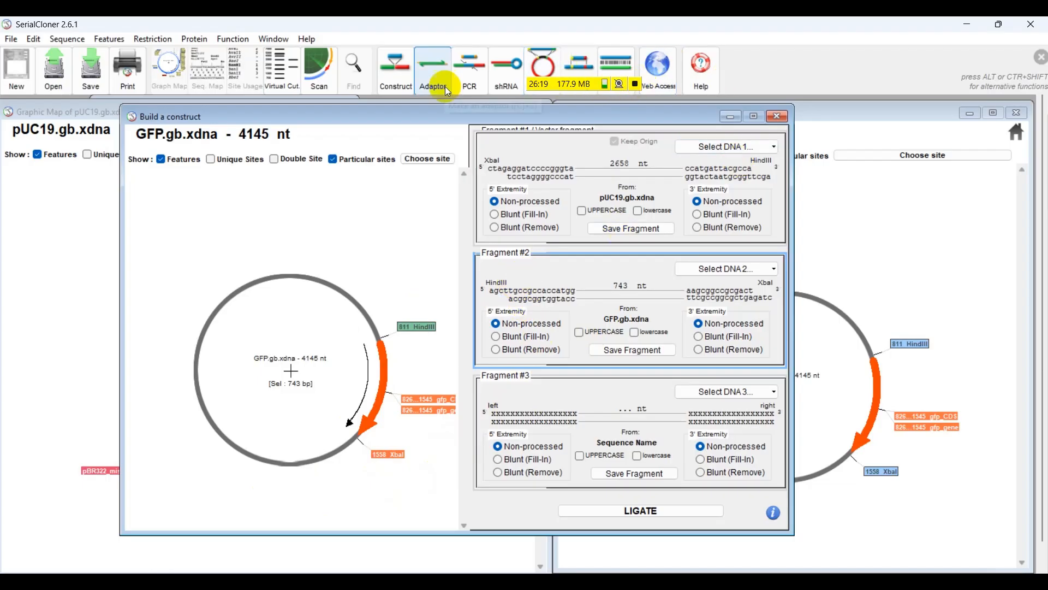
drag(555, 88, 446, 148)
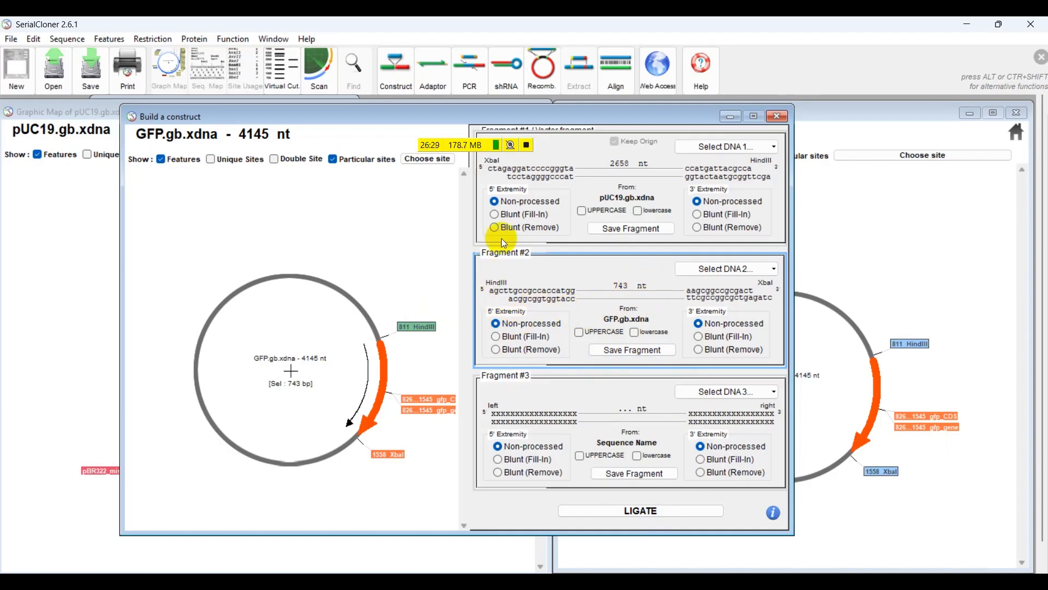
drag(434, 147, 533, 59)
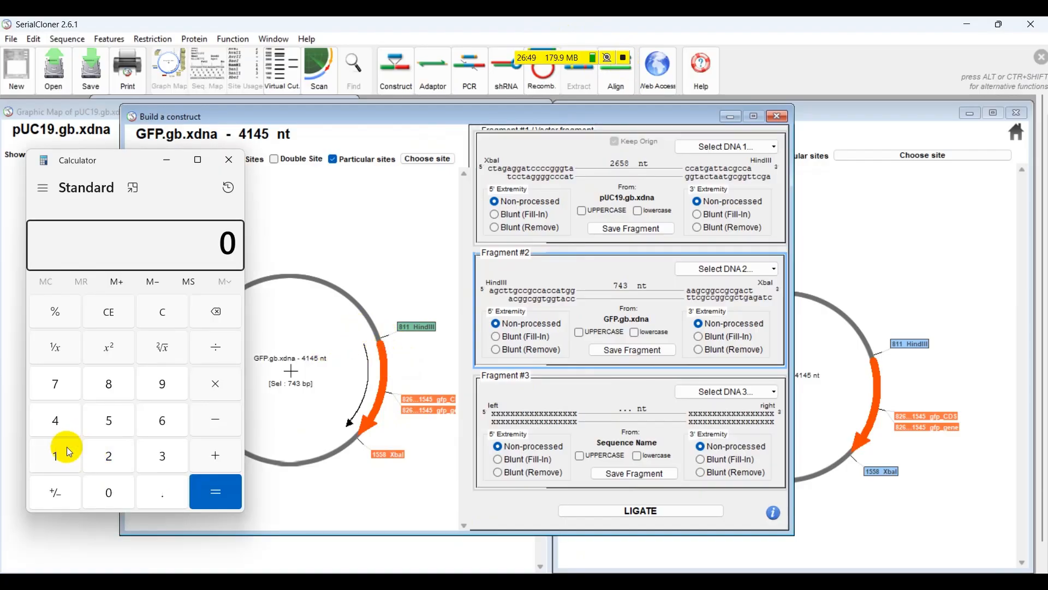
Compute the distance between the GFP map's XbaI and HindIII sites in Calculator as 1558 − 811.
click(76, 457)
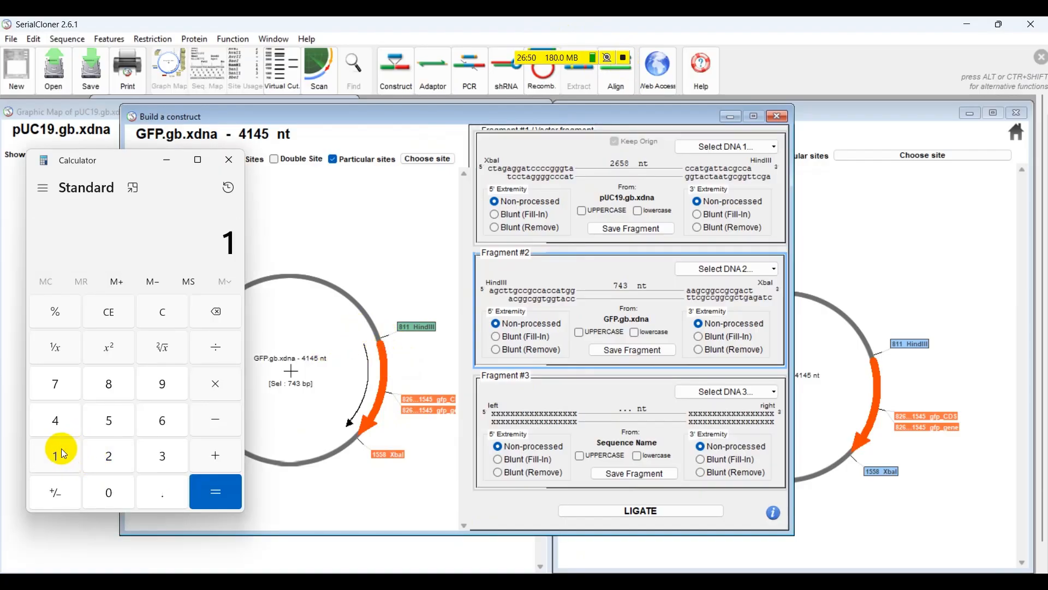
click(110, 422)
click(109, 422)
click(117, 385)
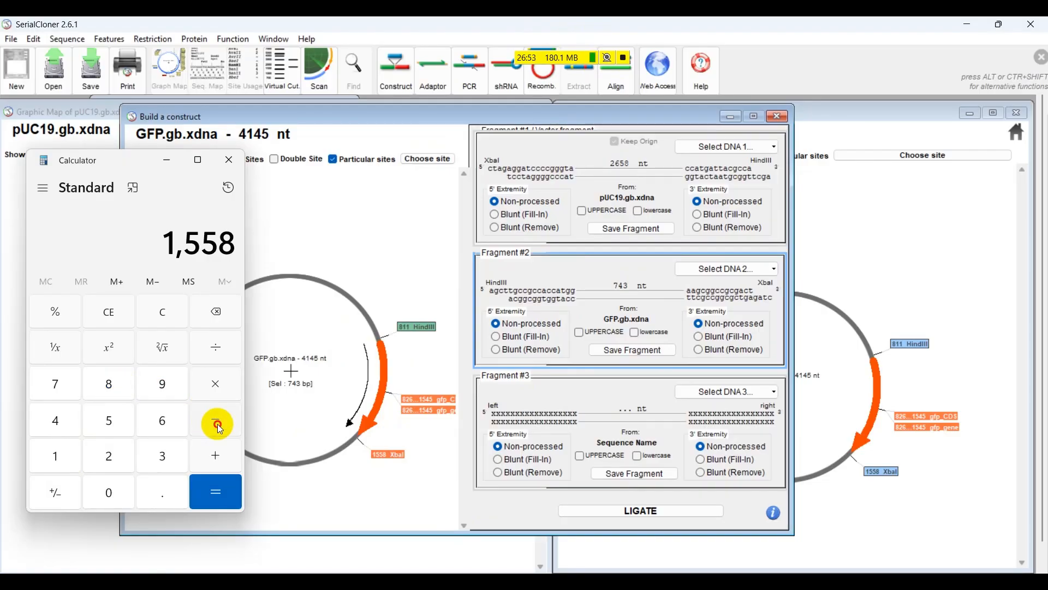
click(217, 424)
click(109, 385)
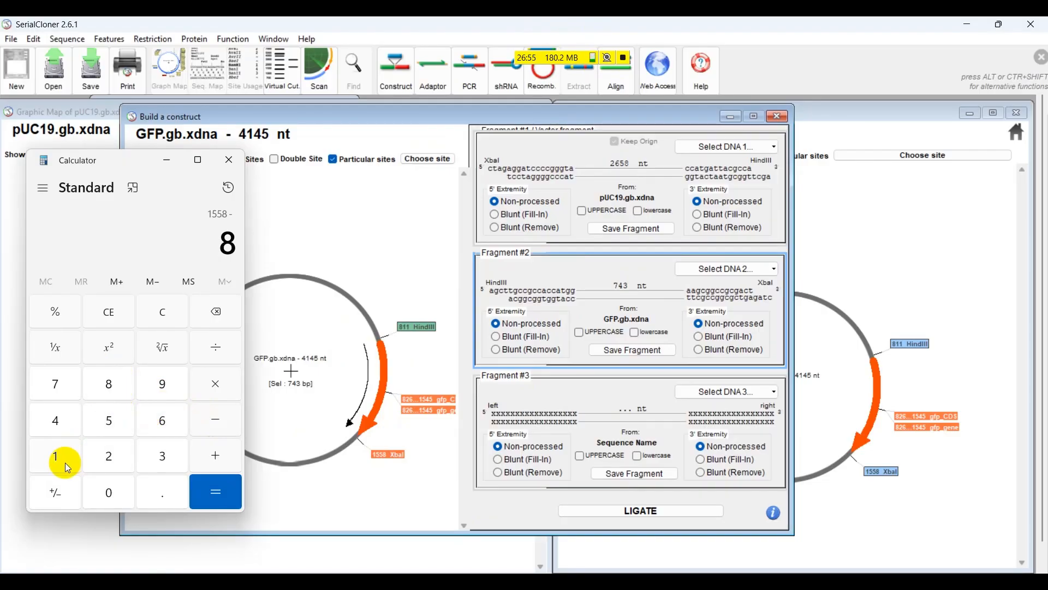
click(64, 463)
click(64, 463)
click(217, 495)
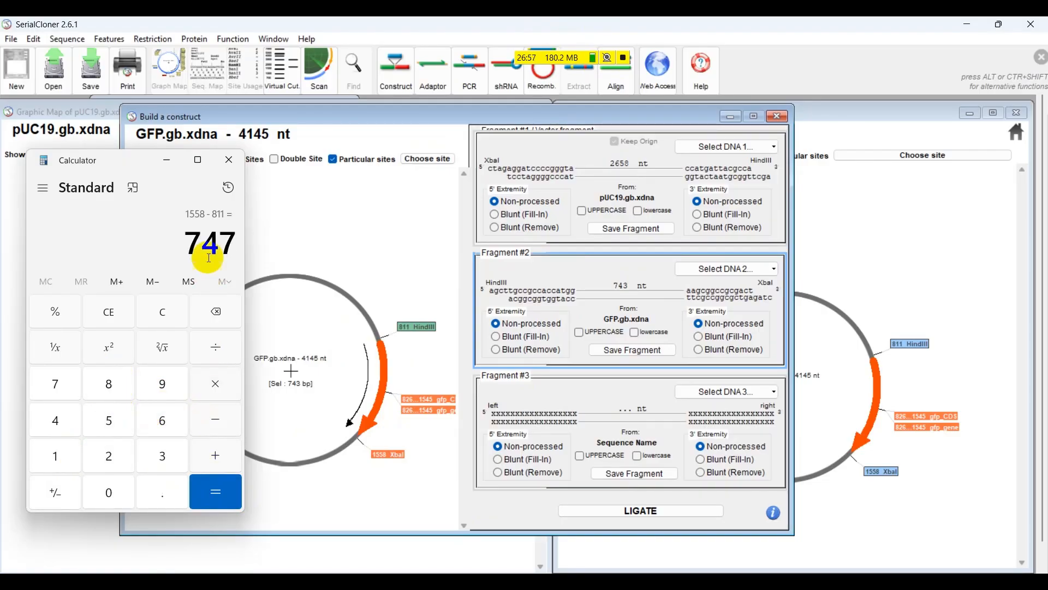
Compare the calculated difference with the length of Fragment #2 and minimise Calculator.
drag(222, 246, 239, 246)
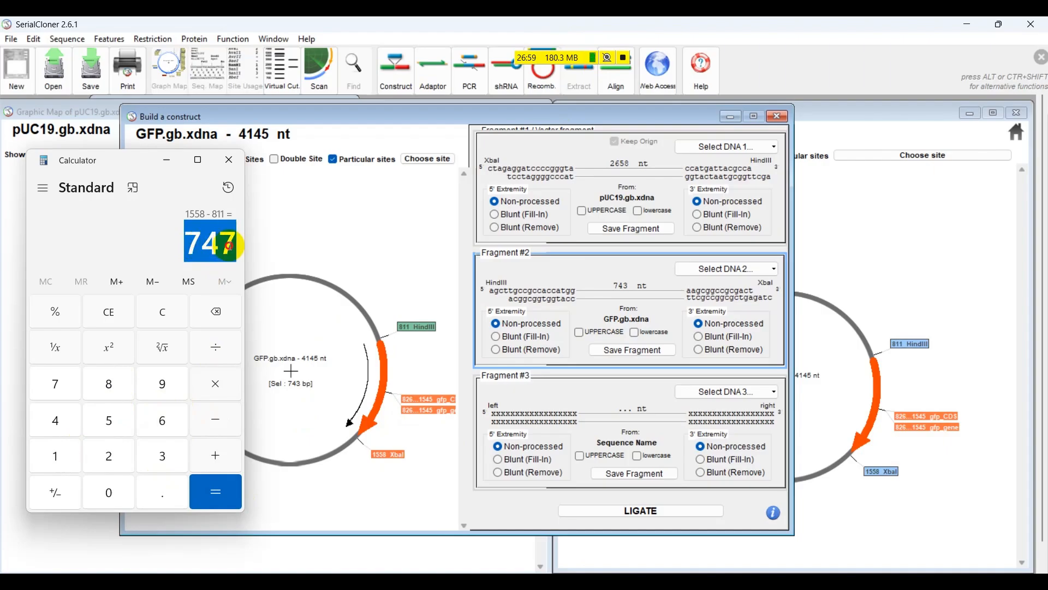
click(199, 249)
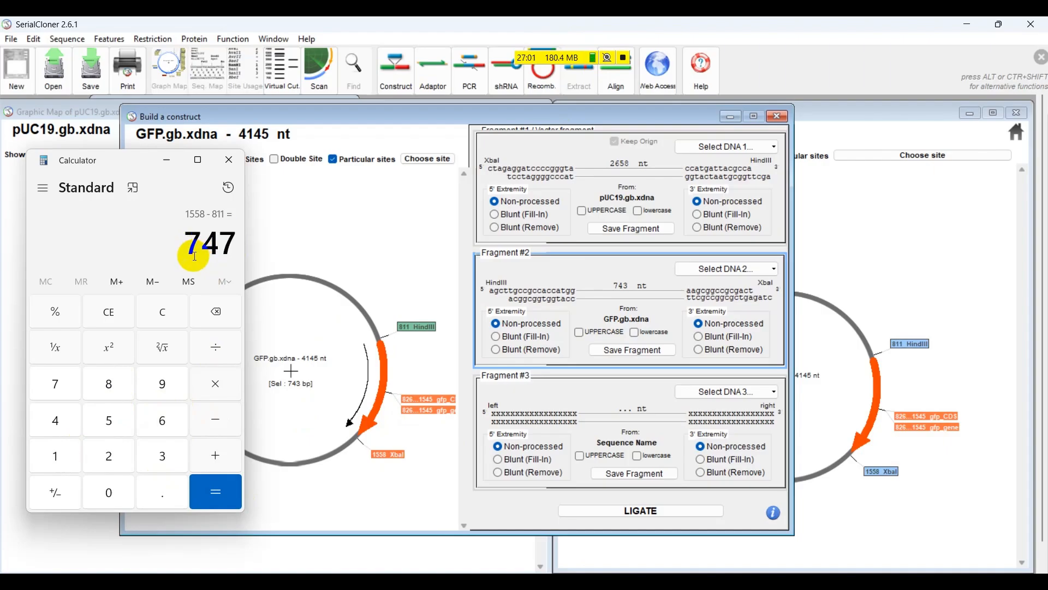
drag(195, 247, 218, 247)
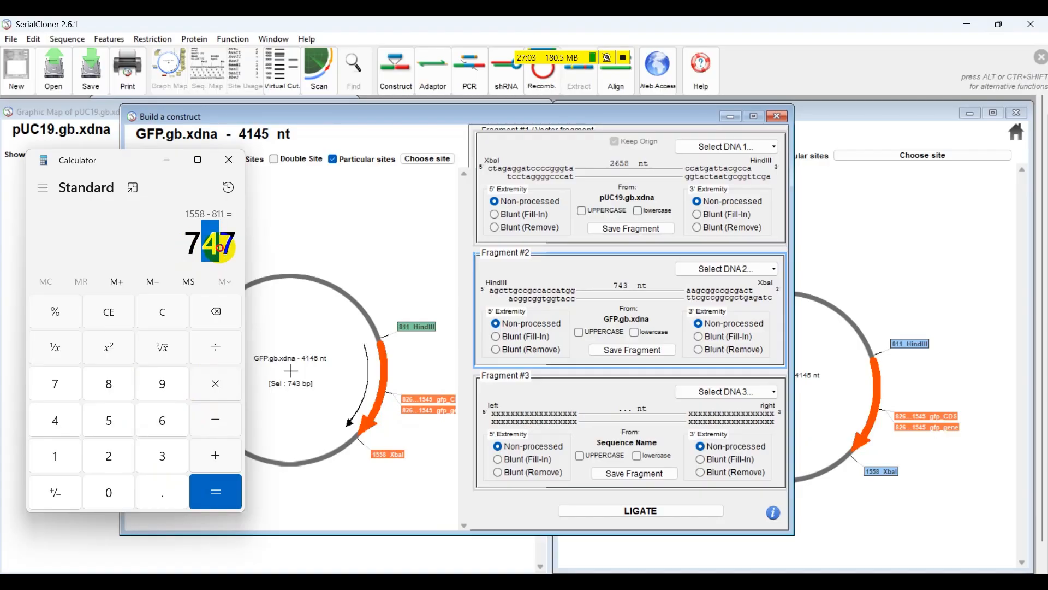
click(181, 248)
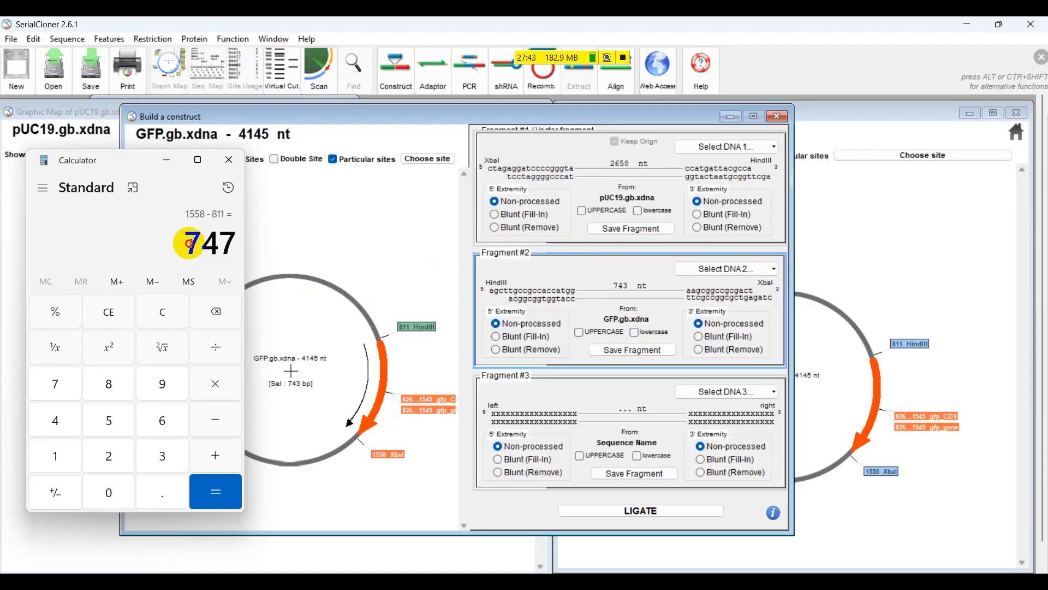
drag(190, 244, 252, 219)
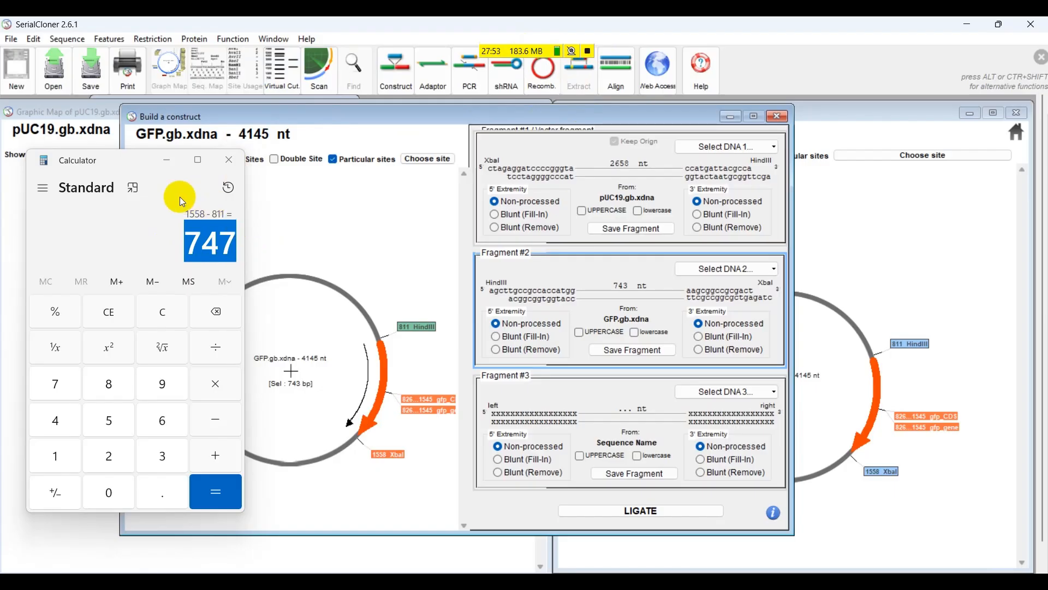
click(190, 241)
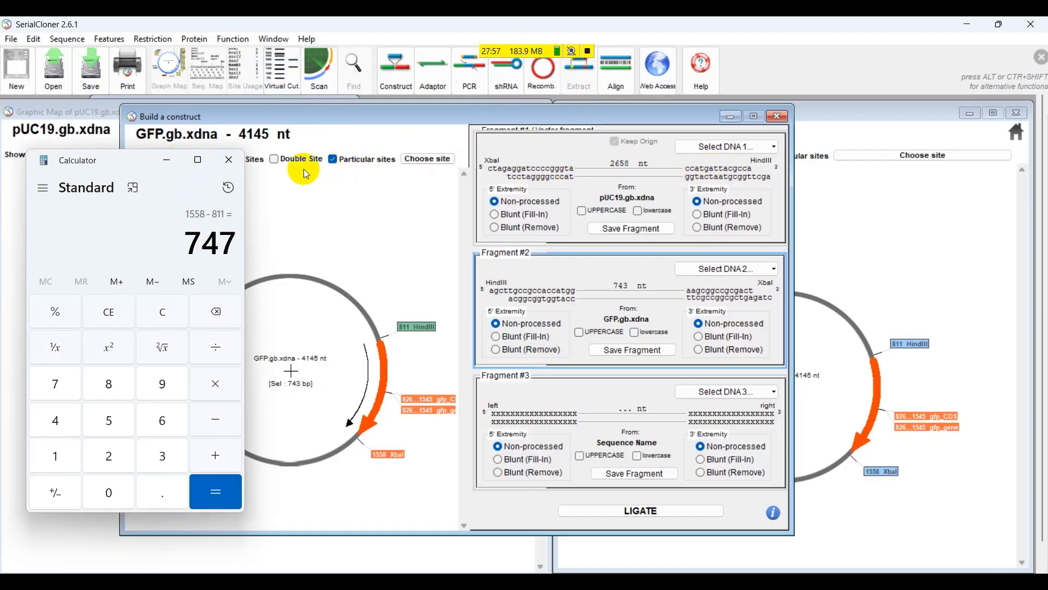
click(167, 160)
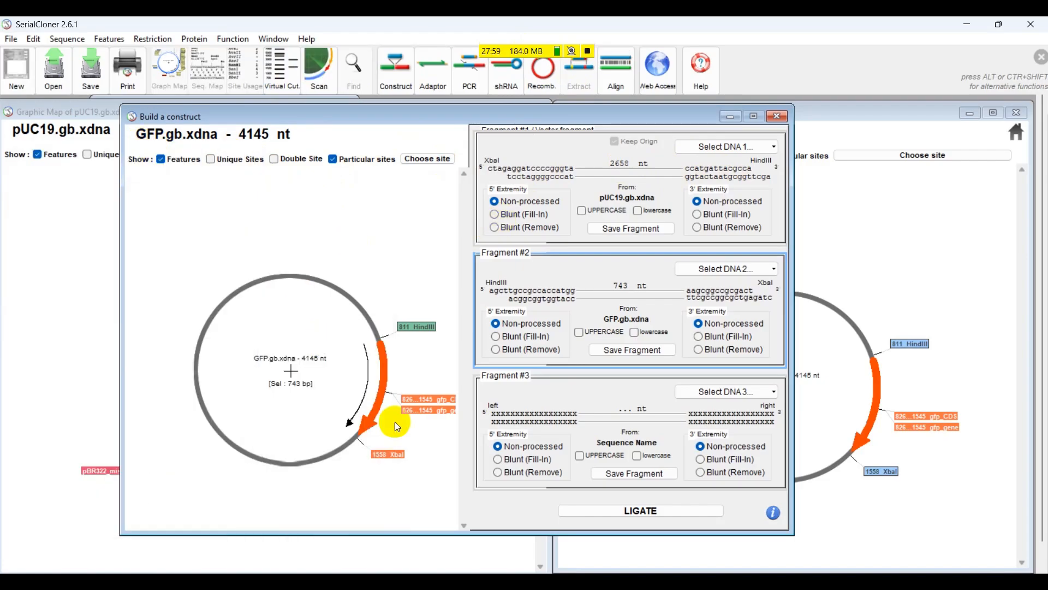
Ligate the pUC19 vector fragment with the GFP insert and open the graphic map of the ligation product.
click(656, 512)
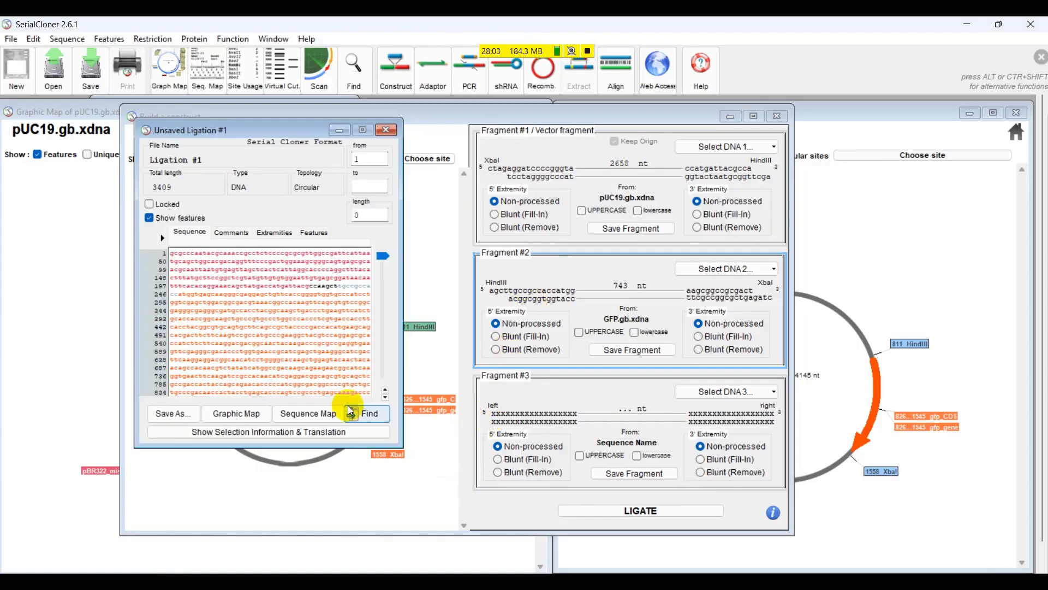
click(236, 415)
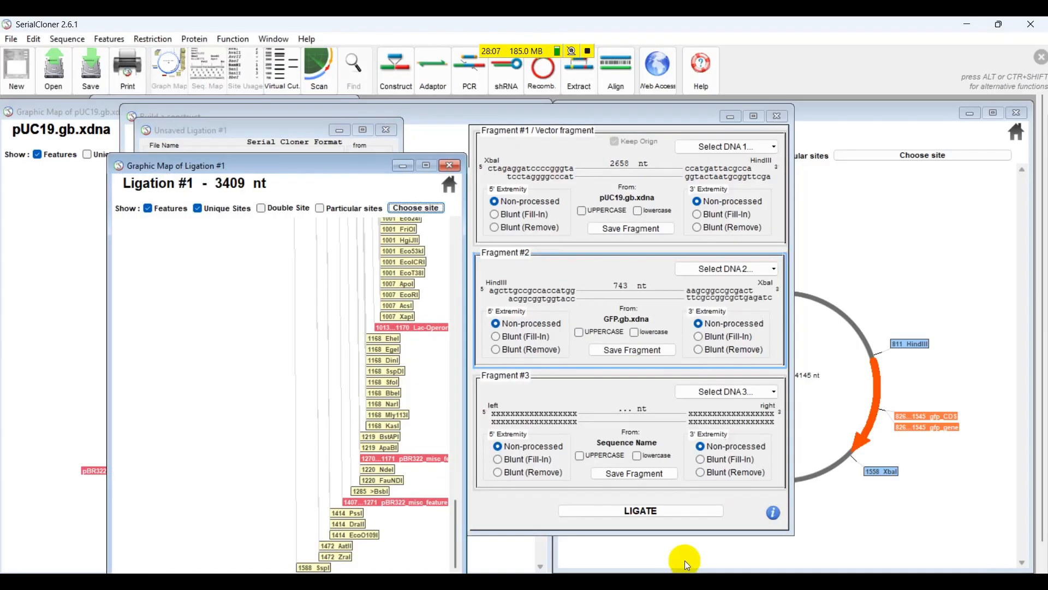
drag(454, 528, 458, 469)
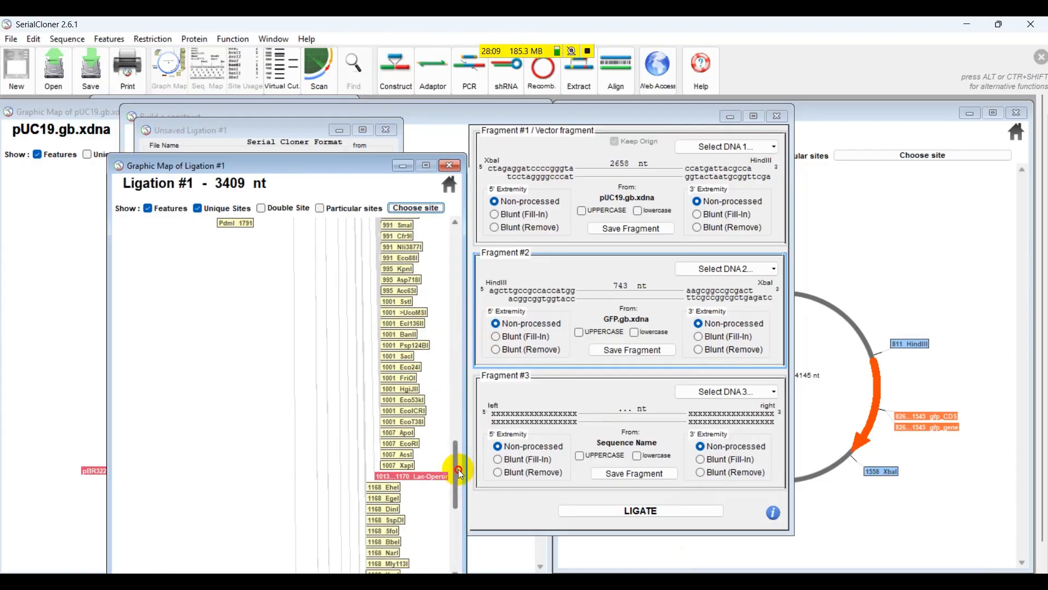
Minimise the construct builder, enlarge the ligation map beside the GFP map, and hide its unique sites.
click(730, 116)
drag(293, 158, 186, 101)
drag(360, 525, 660, 568)
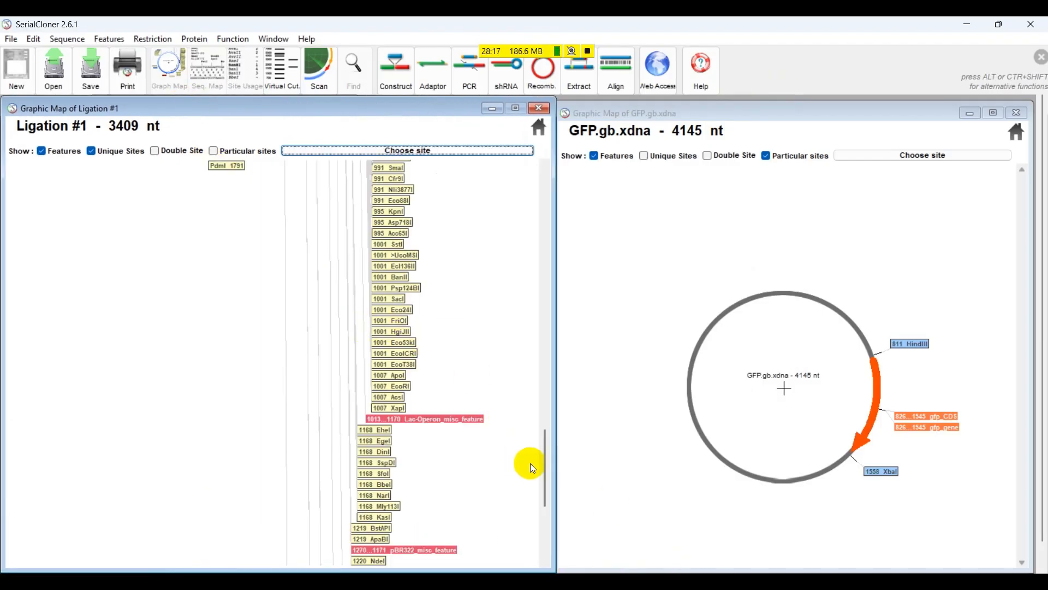
drag(547, 454, 536, 549)
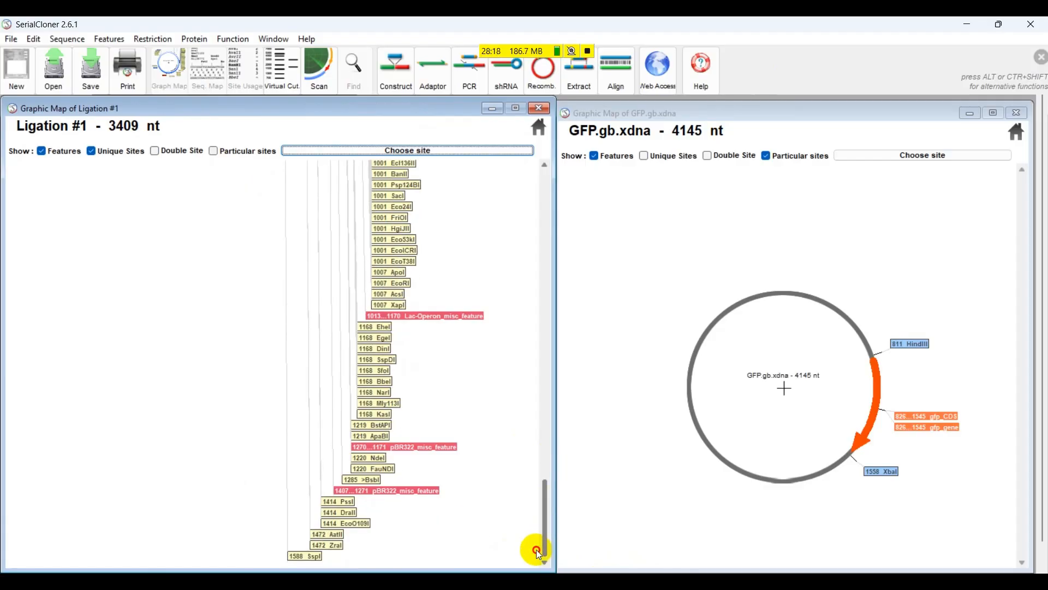
click(106, 160)
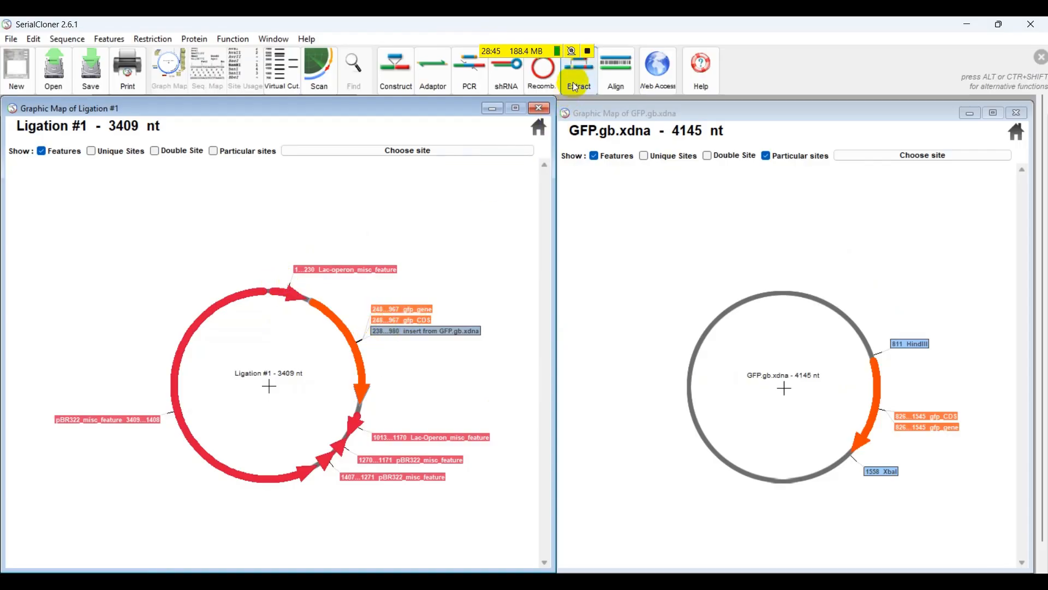
drag(503, 53, 504, 45)
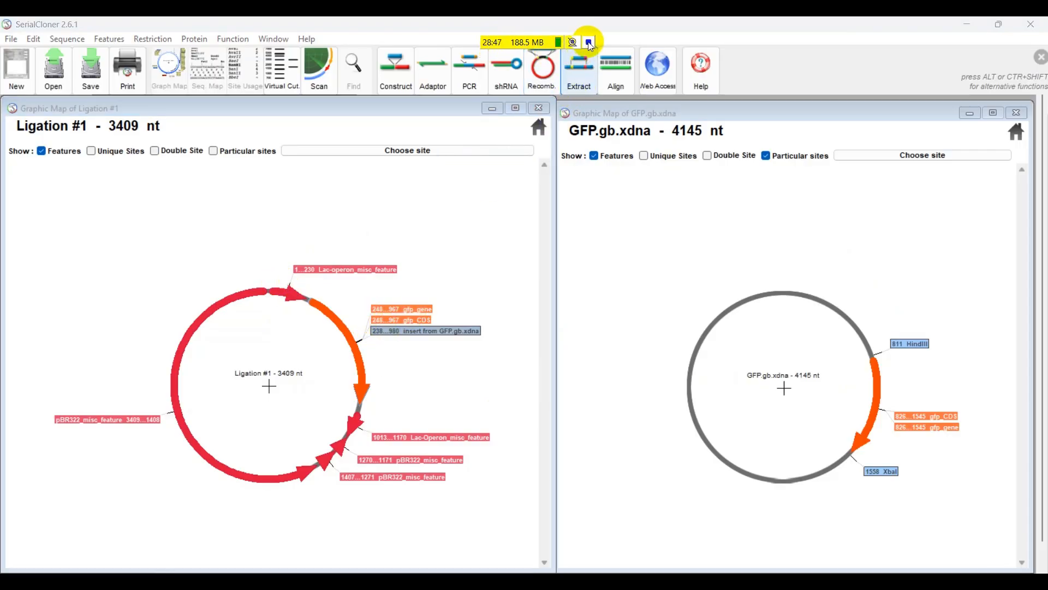
click(71, 149)
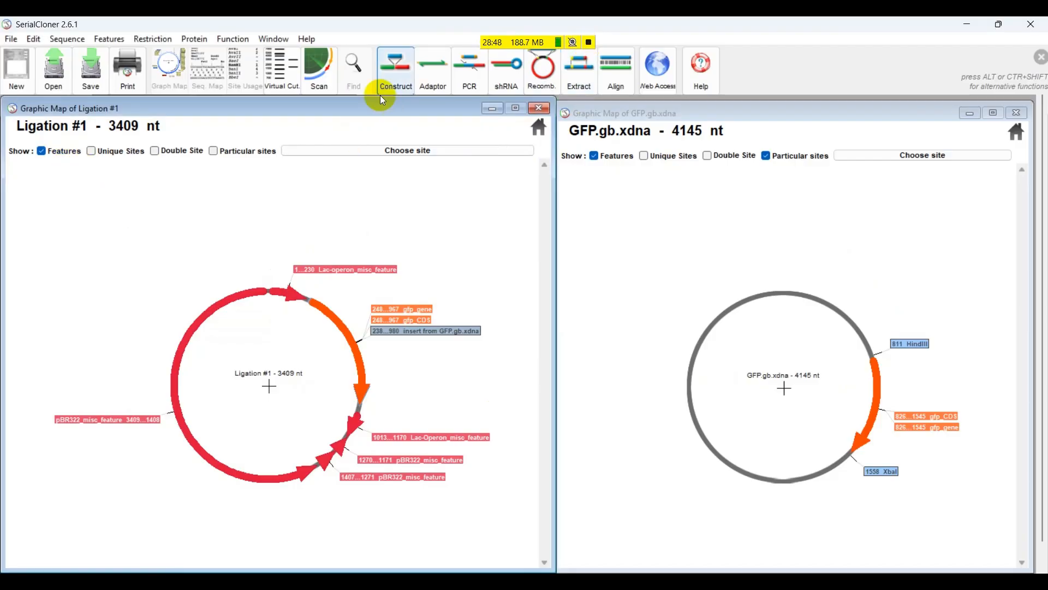
Minimise the ligation's graphic map and save the ligated sequence in the Practice folder as GFP CONSTRUCT FILE WITH PUC19.
click(489, 111)
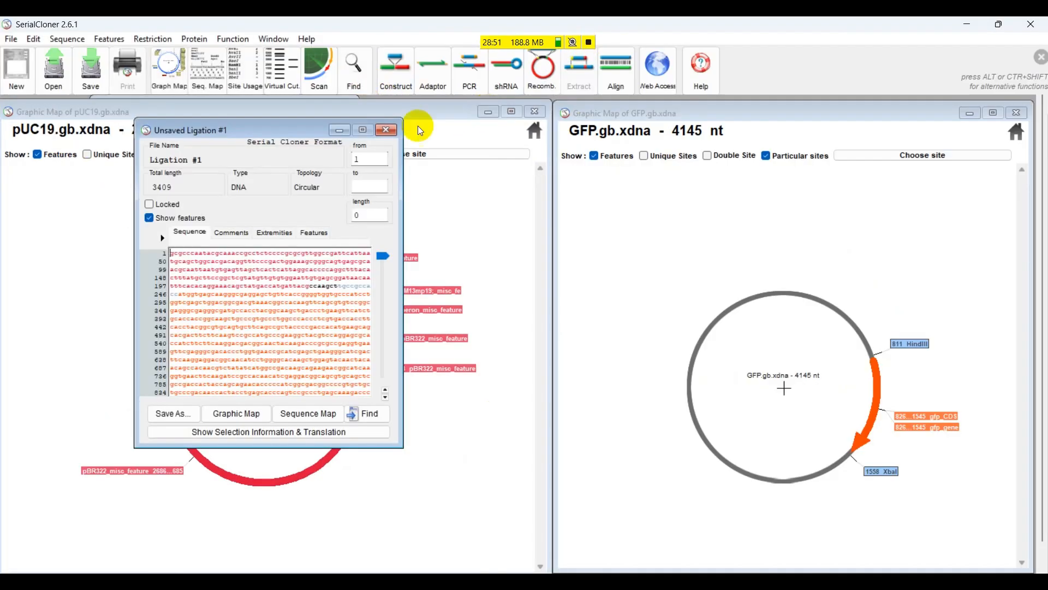
click(158, 416)
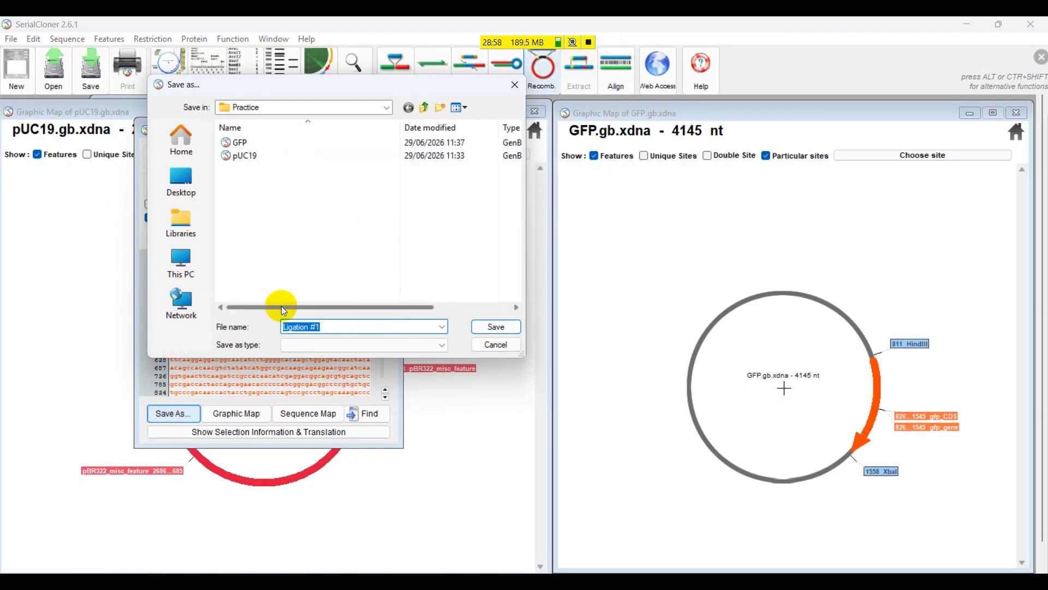
click(590, 43)
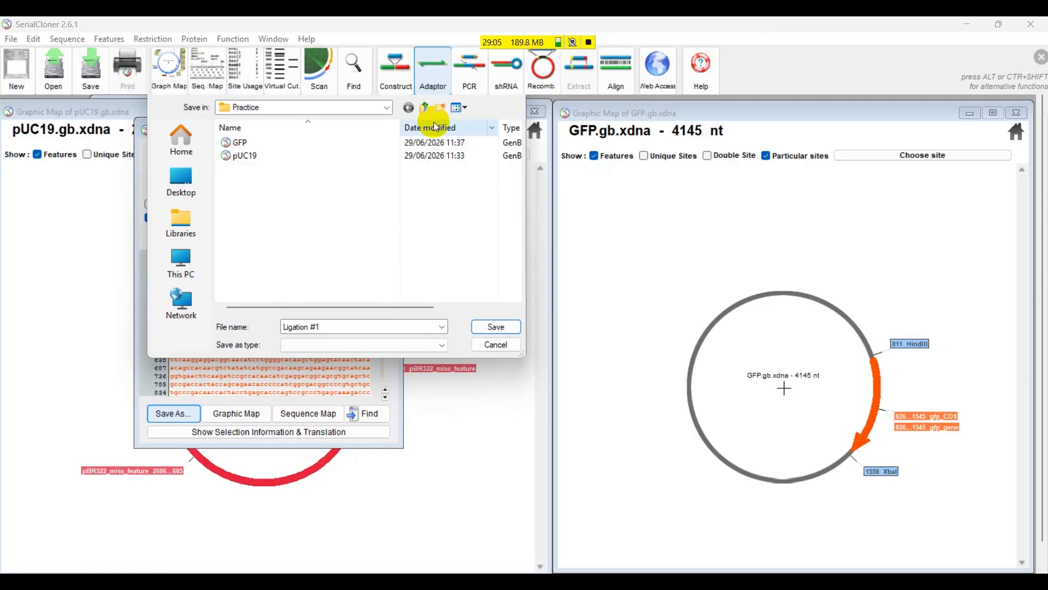
click(326, 327)
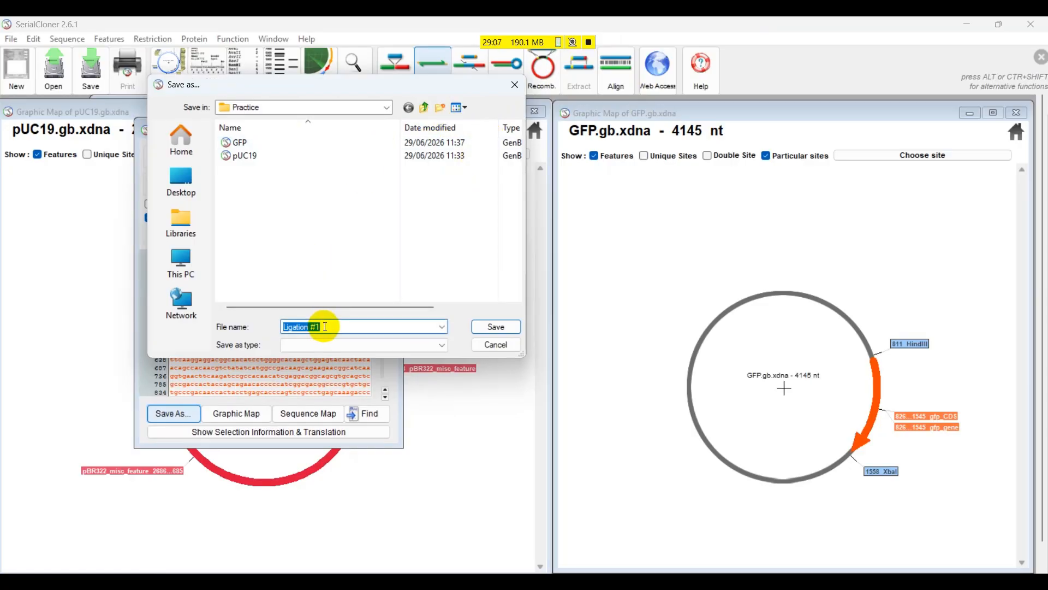
text(GFP CONSTRUCT FILE)
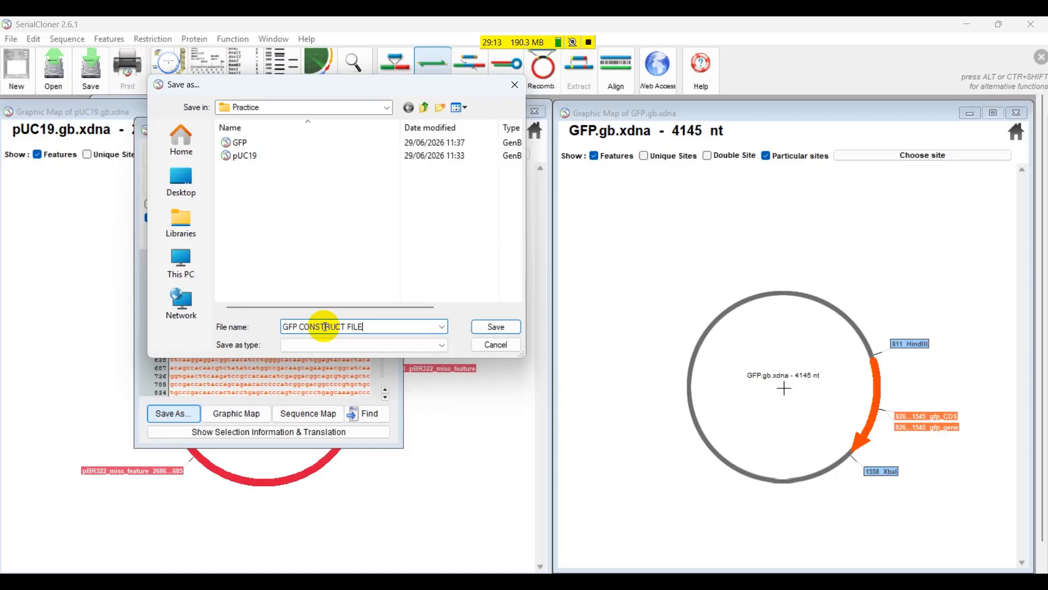
text( WITH)
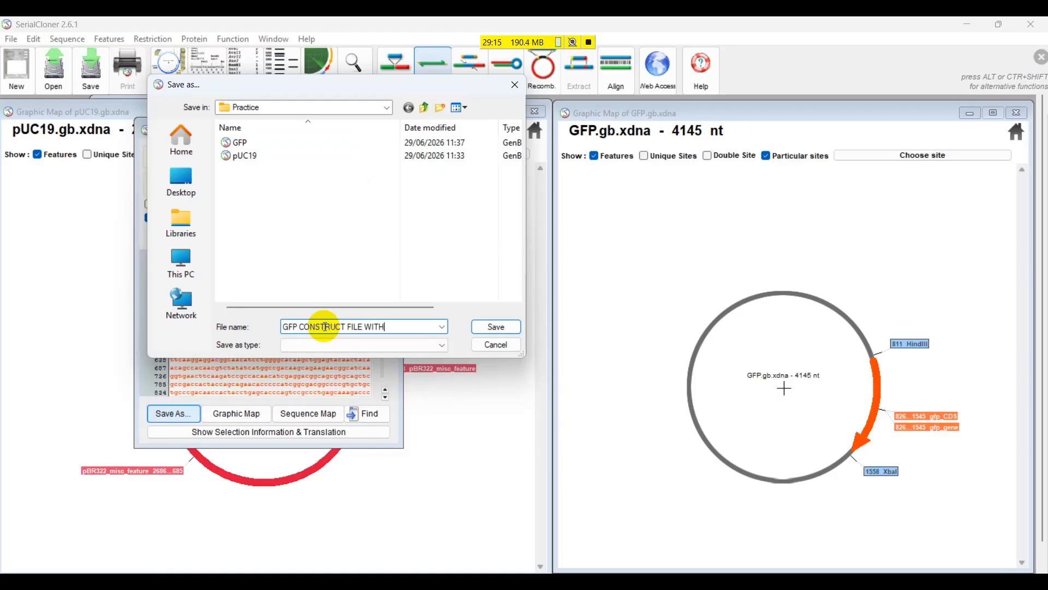
text( PUC10)
key(BackSpace)
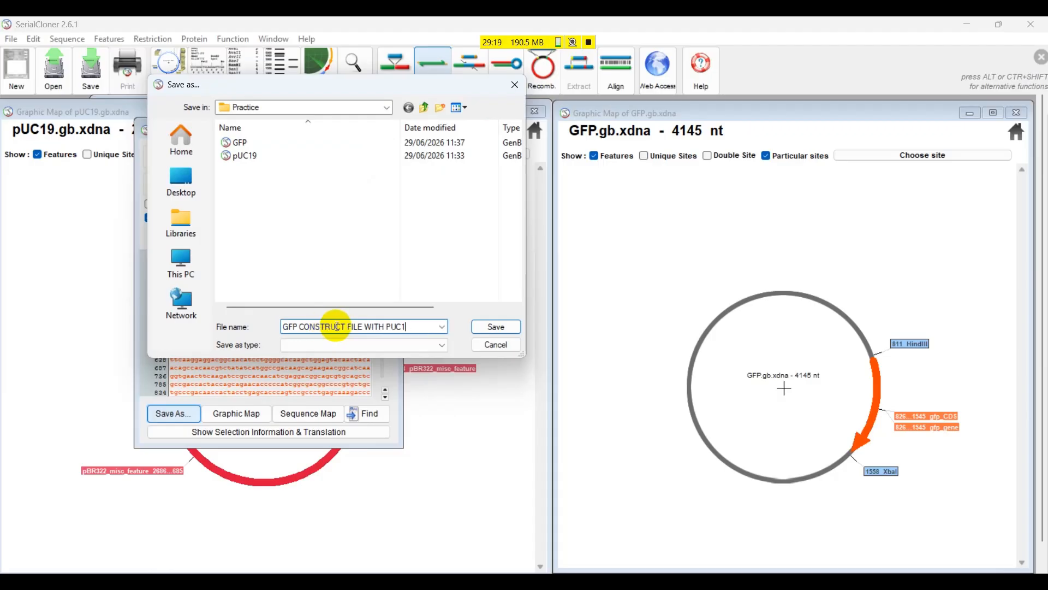
text(9)
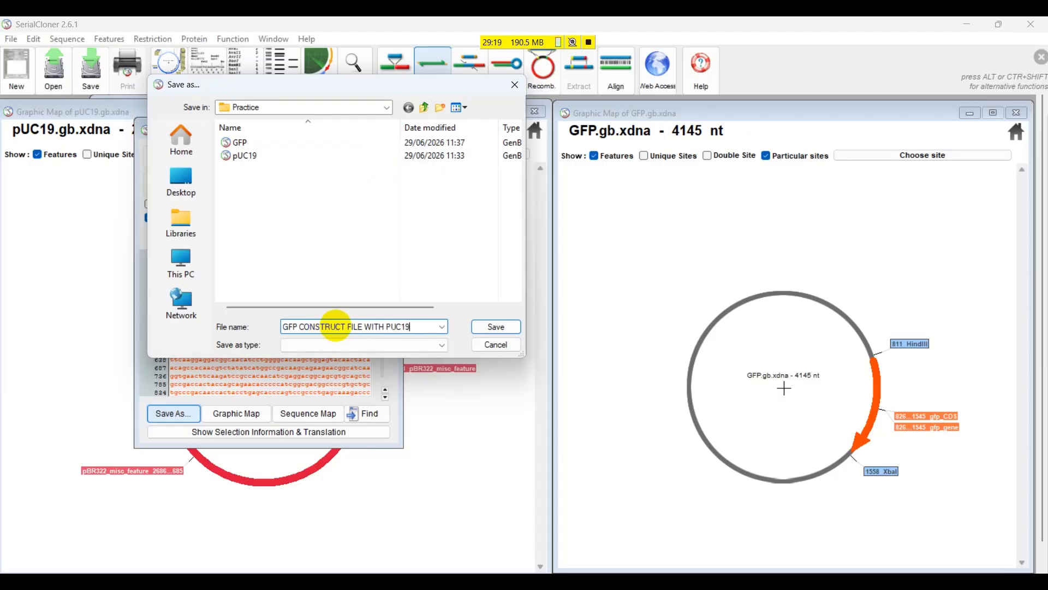
click(496, 326)
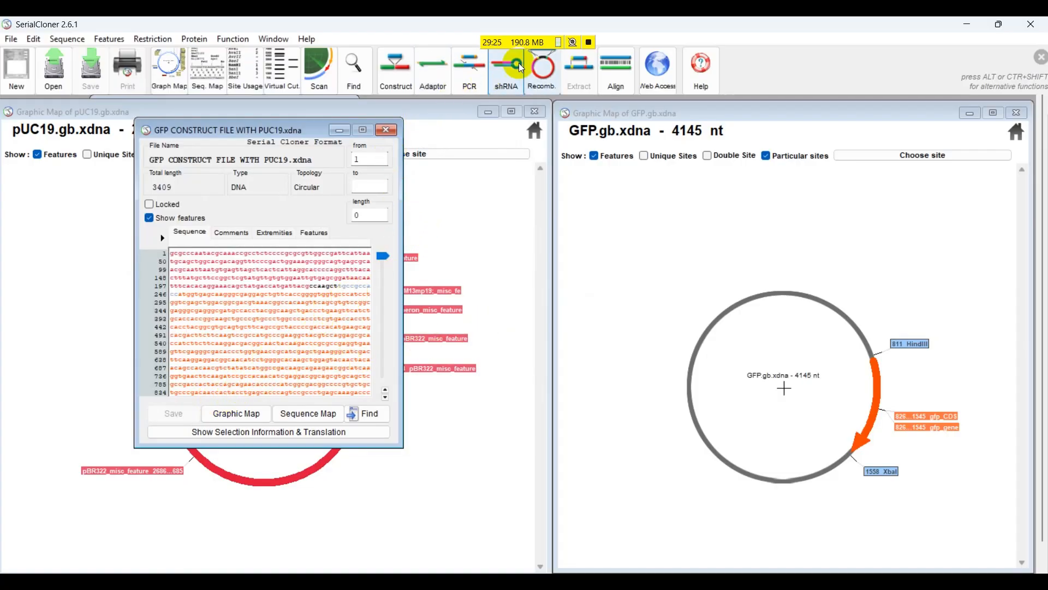
drag(520, 48, 467, 50)
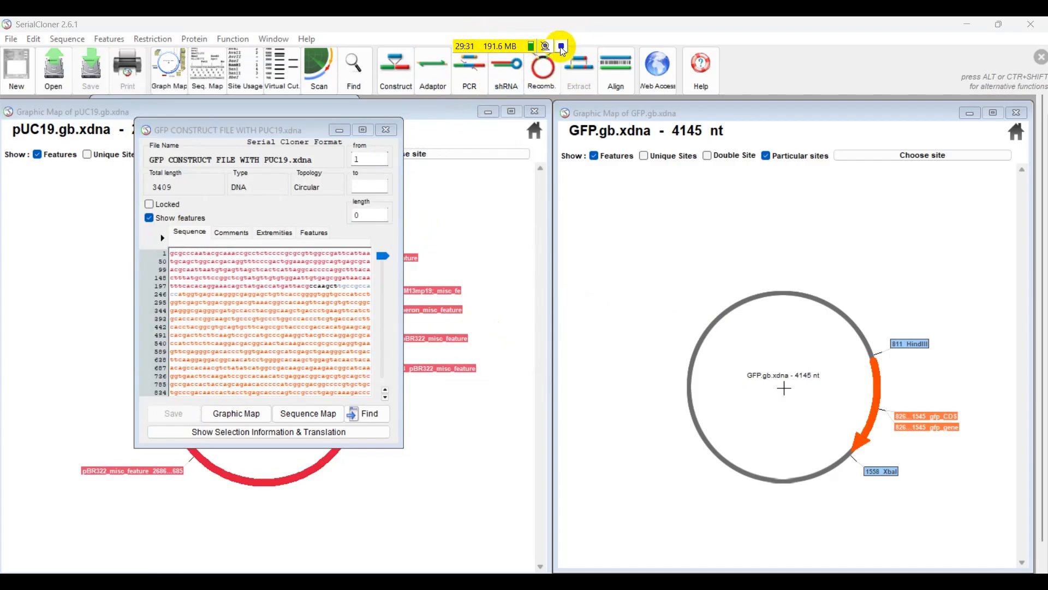
click(548, 96)
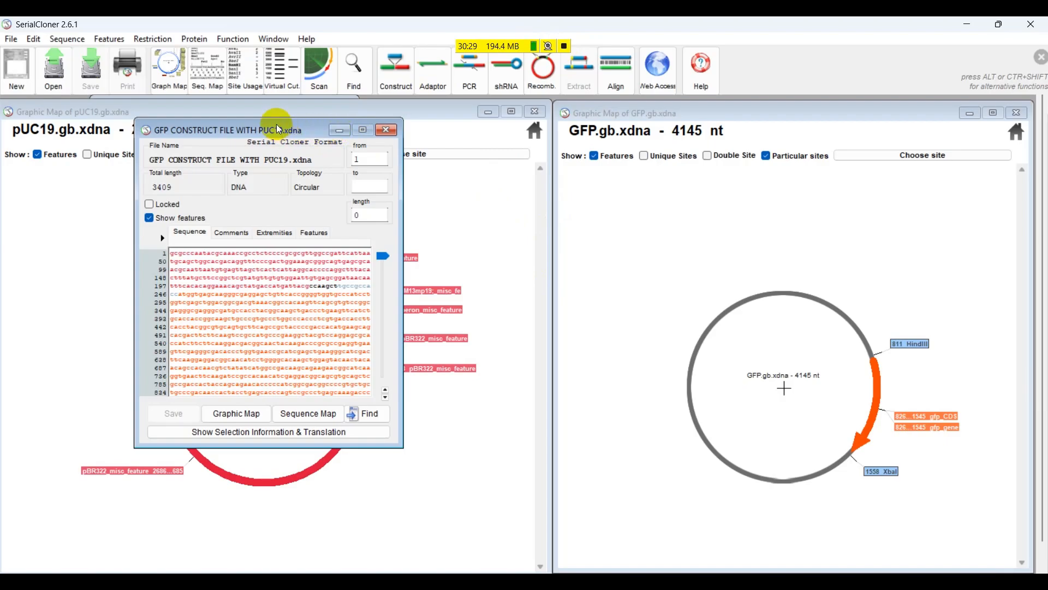
Rearrange the workspace by moving the saved construct's sequence window and the collapsed construct builder, and minimising the pUC19 graphic map.
drag(279, 129, 357, 196)
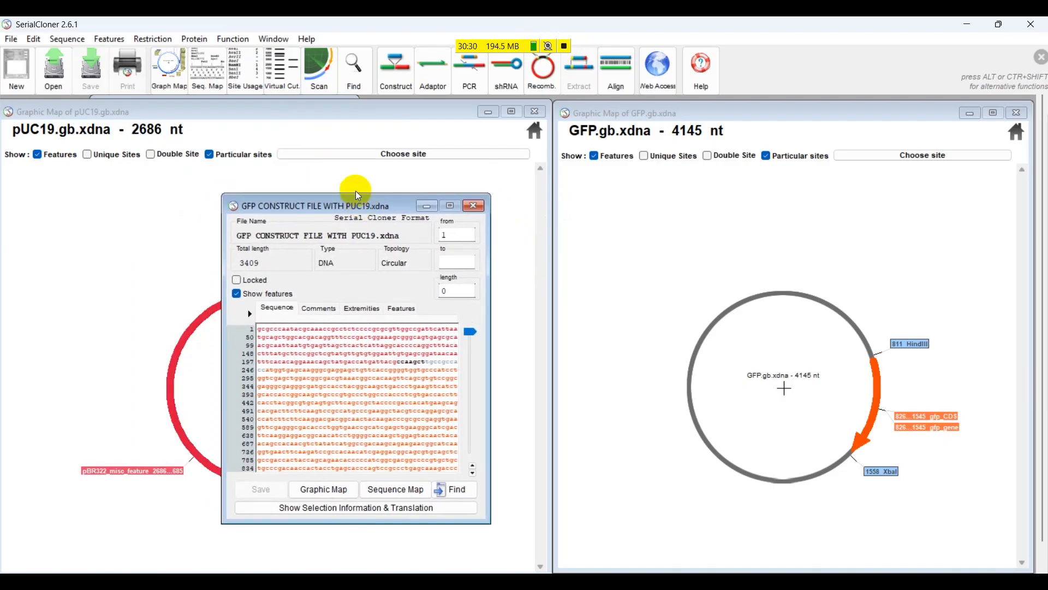
click(487, 112)
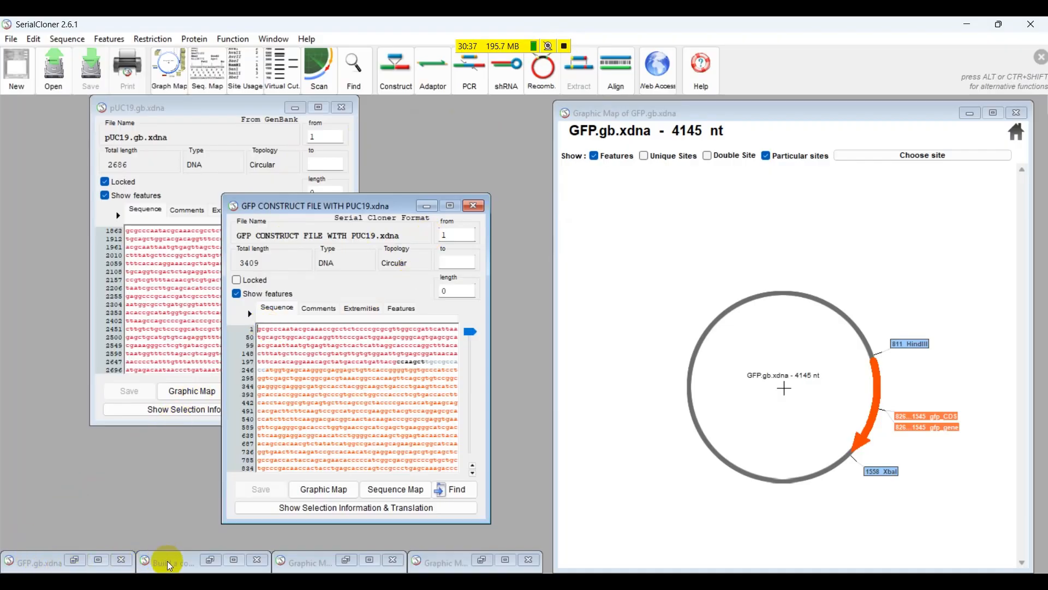
drag(165, 561, 159, 485)
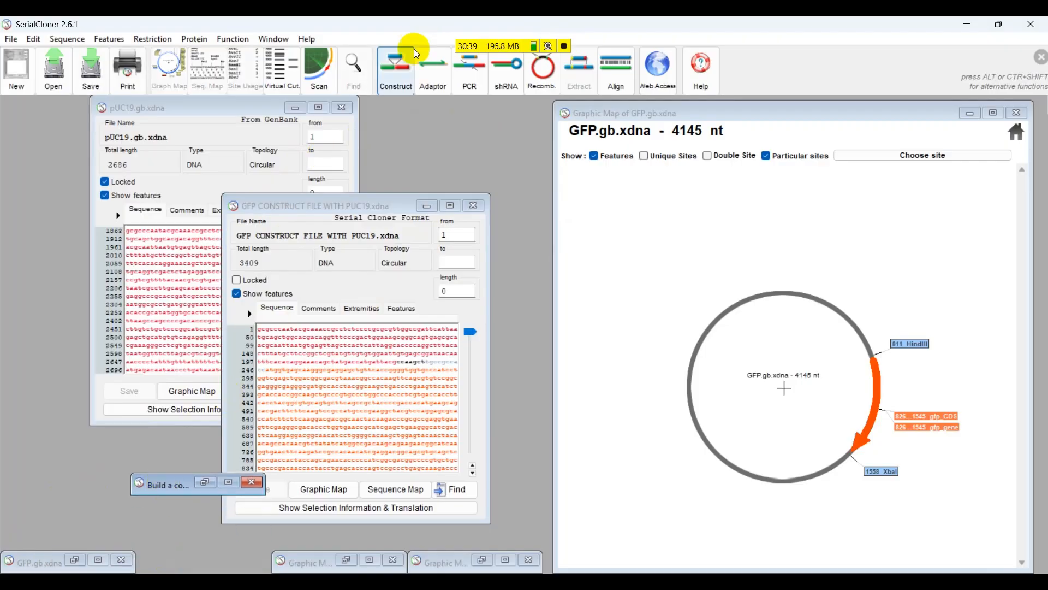
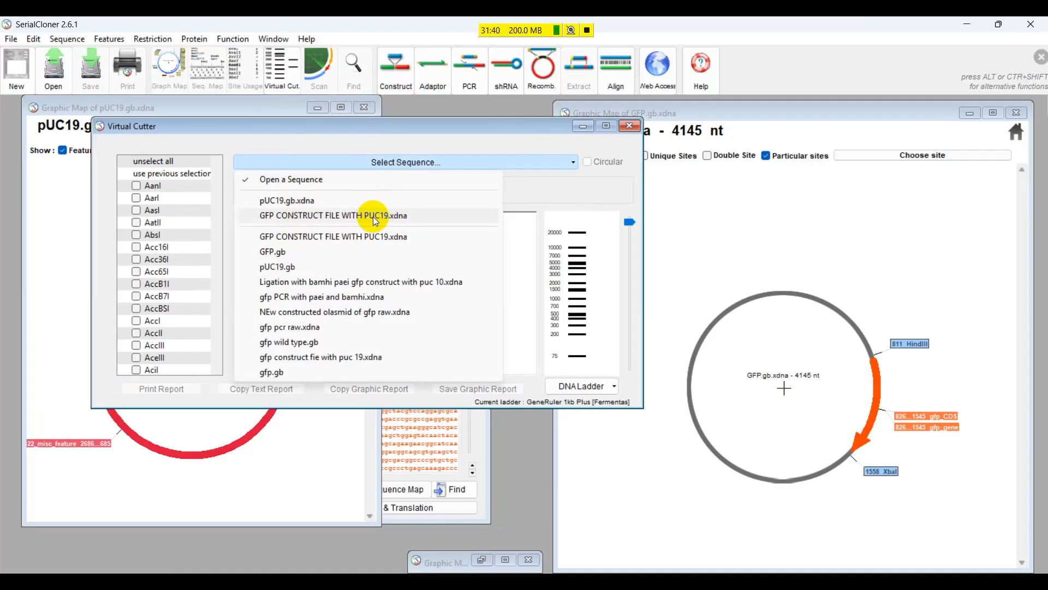
Load GFP CONSTRUCT FILE WITH PUC19.xdna into the Virtual Cutter and digest it with HindIII.
click(372, 216)
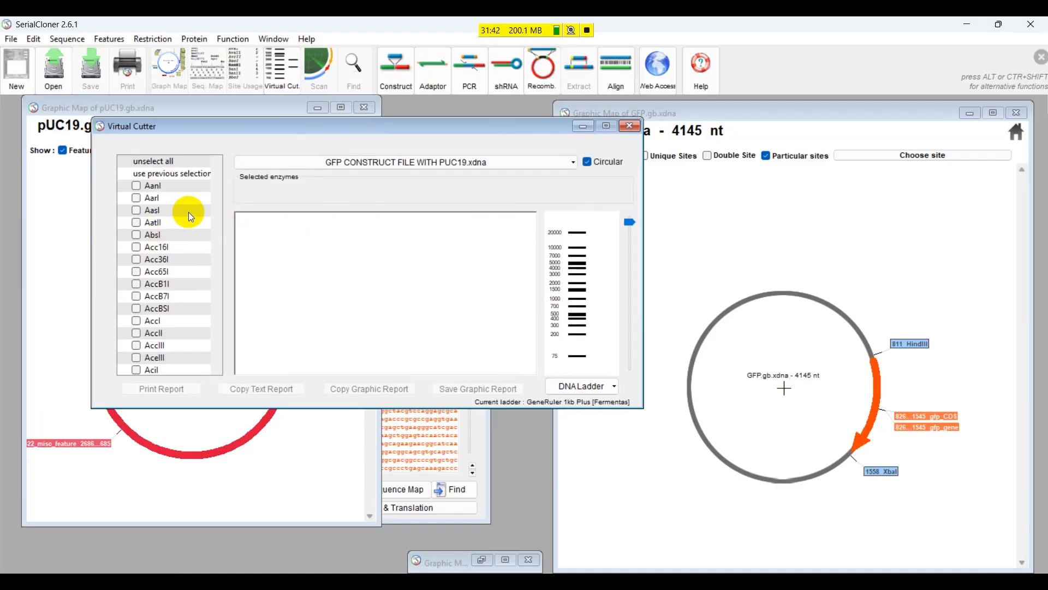
scroll(189, 213, down, 14)
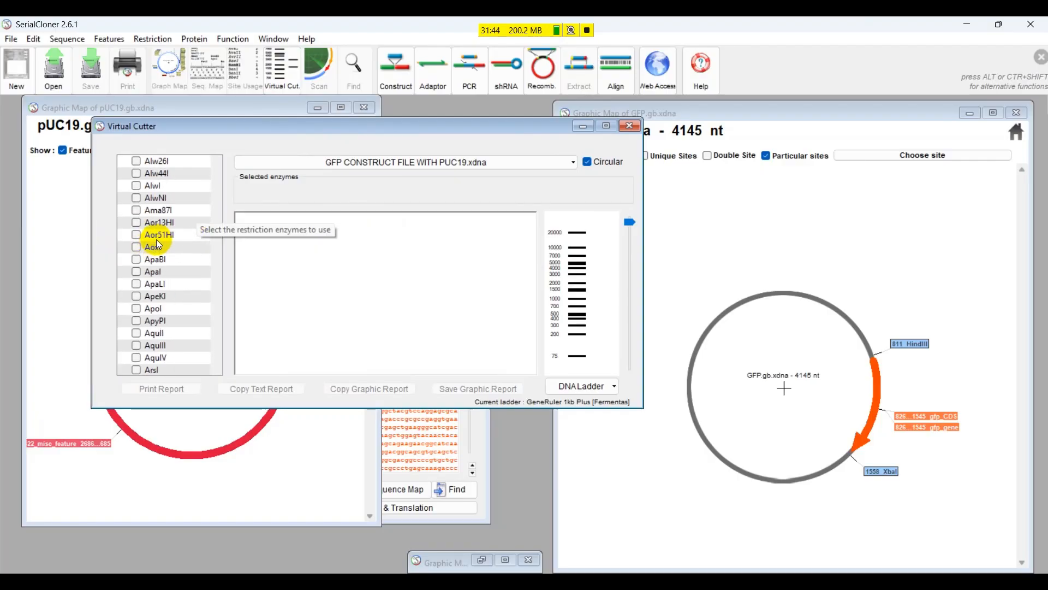
scroll(156, 239, down, 10)
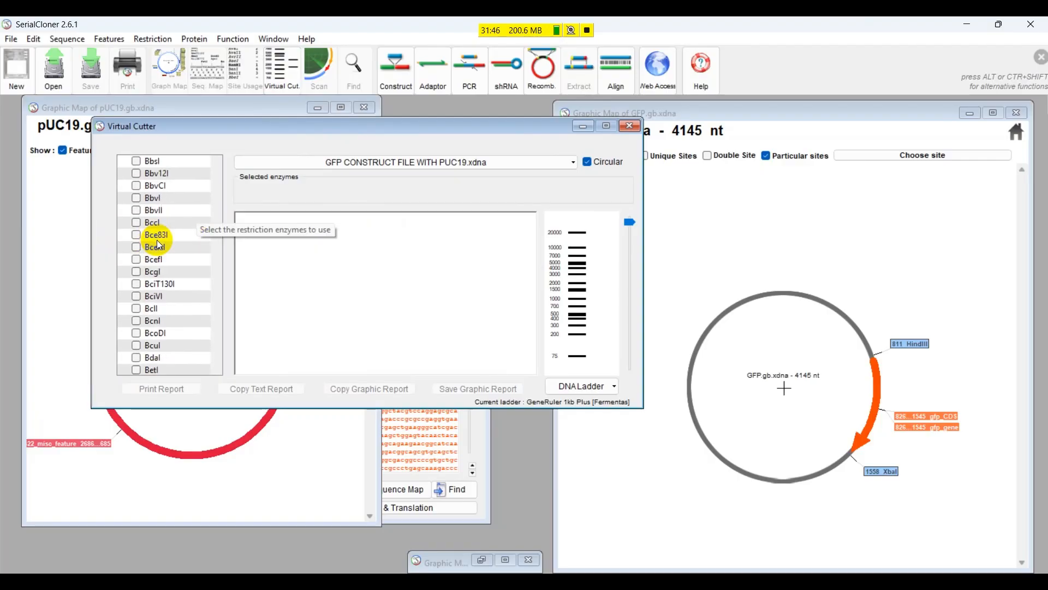
scroll(157, 240, down, 7)
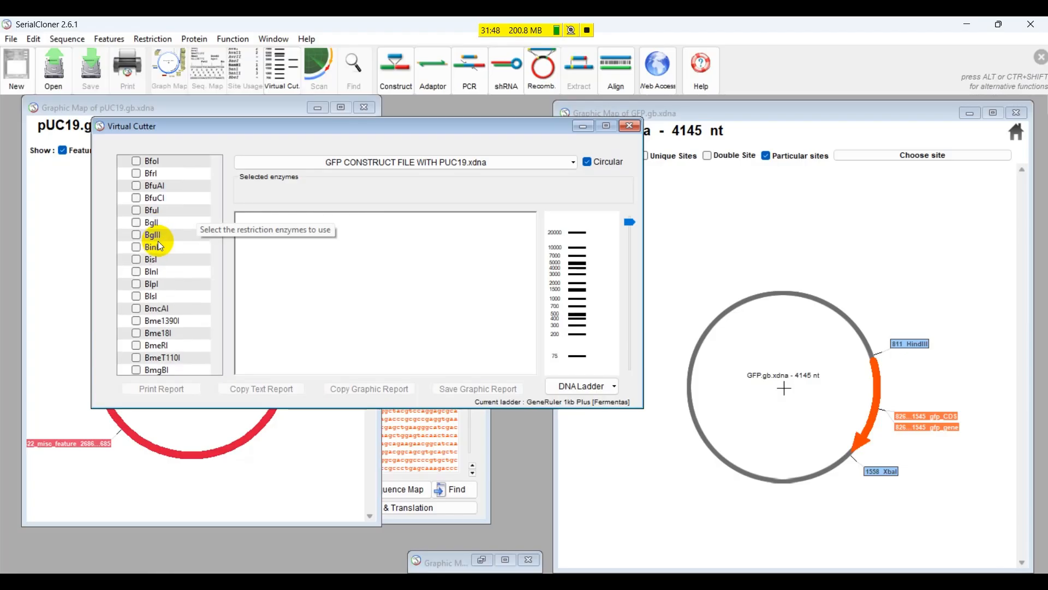
scroll(158, 241, down, 1)
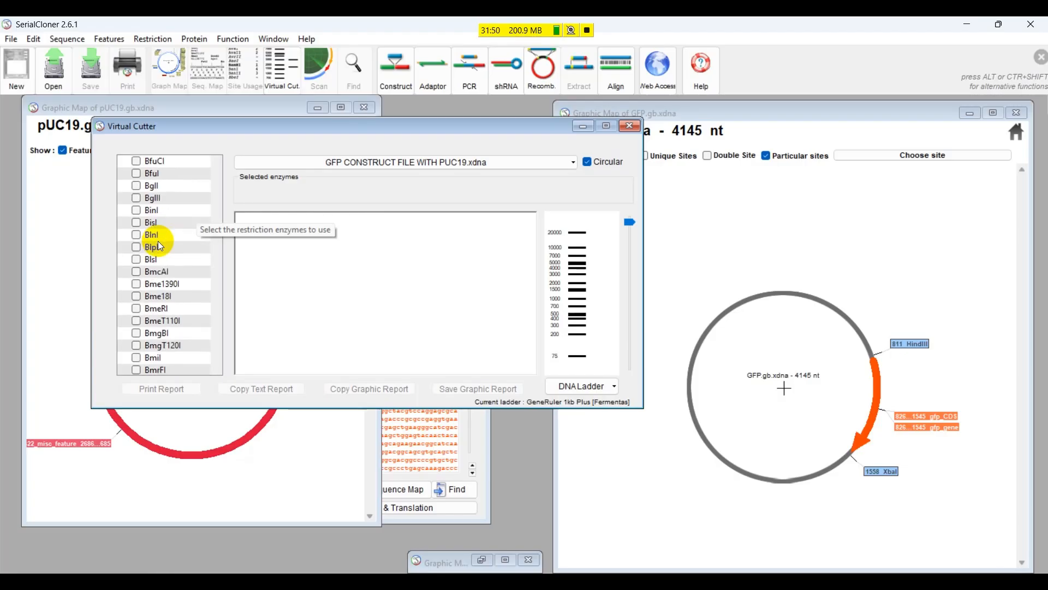
scroll(158, 241, down, 1)
scroll(160, 246, down, 3)
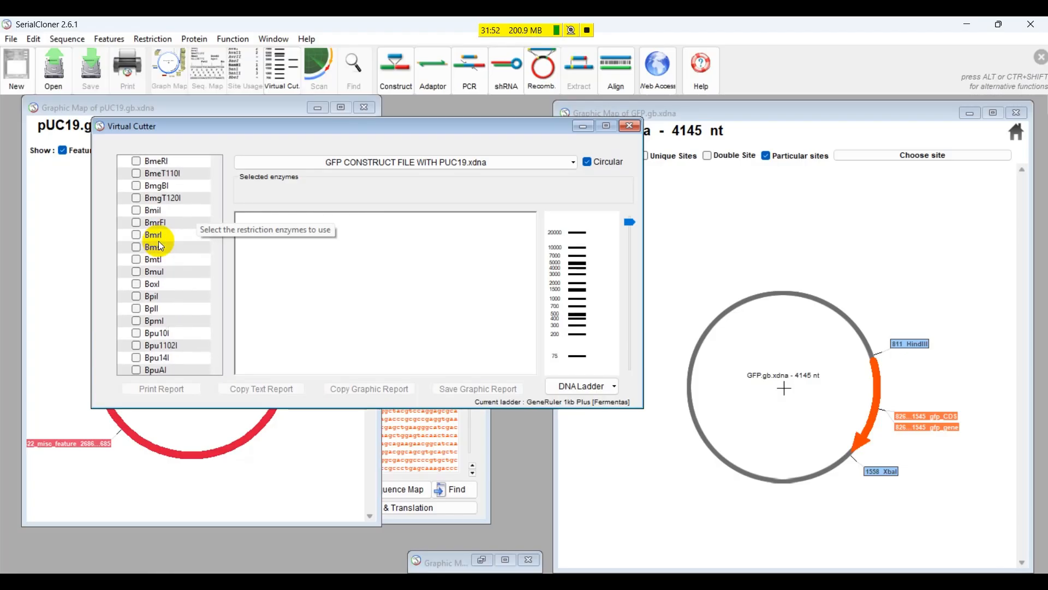
scroll(160, 246, down, 3)
scroll(160, 246, down, 20)
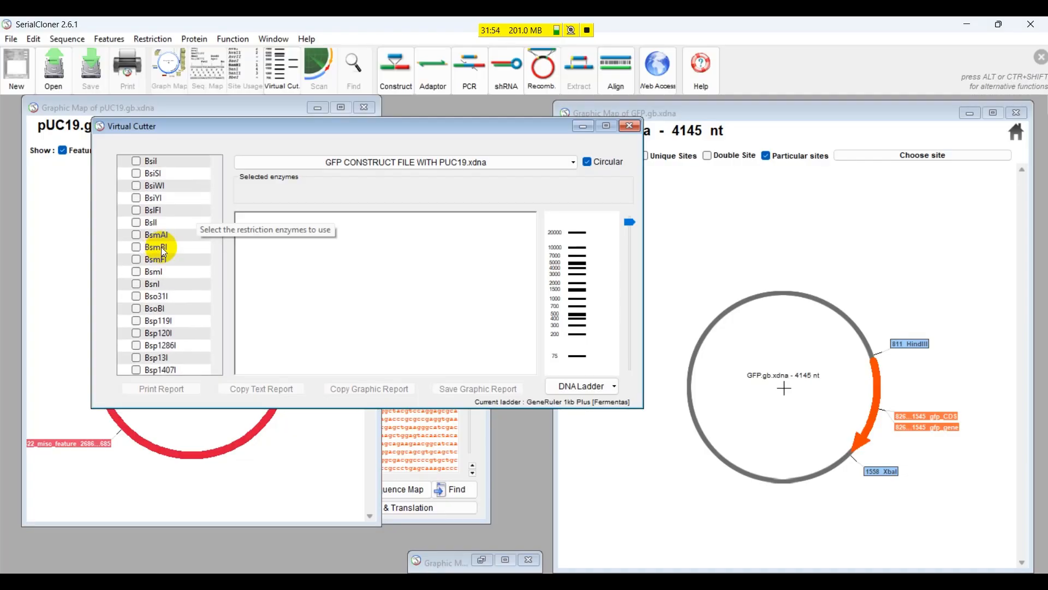
scroll(165, 251, down, 20)
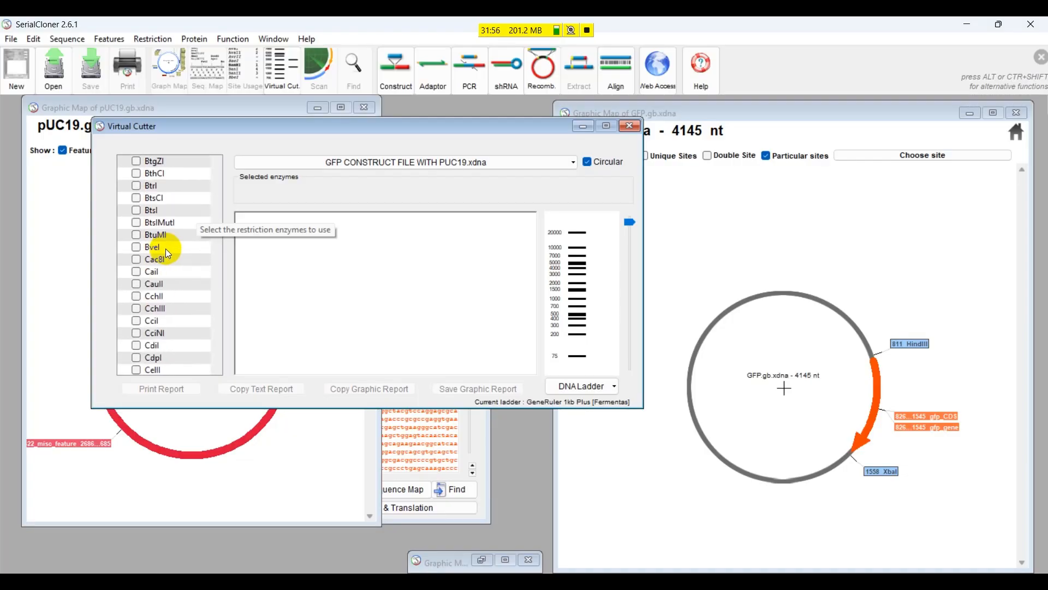
scroll(164, 248, down, 12)
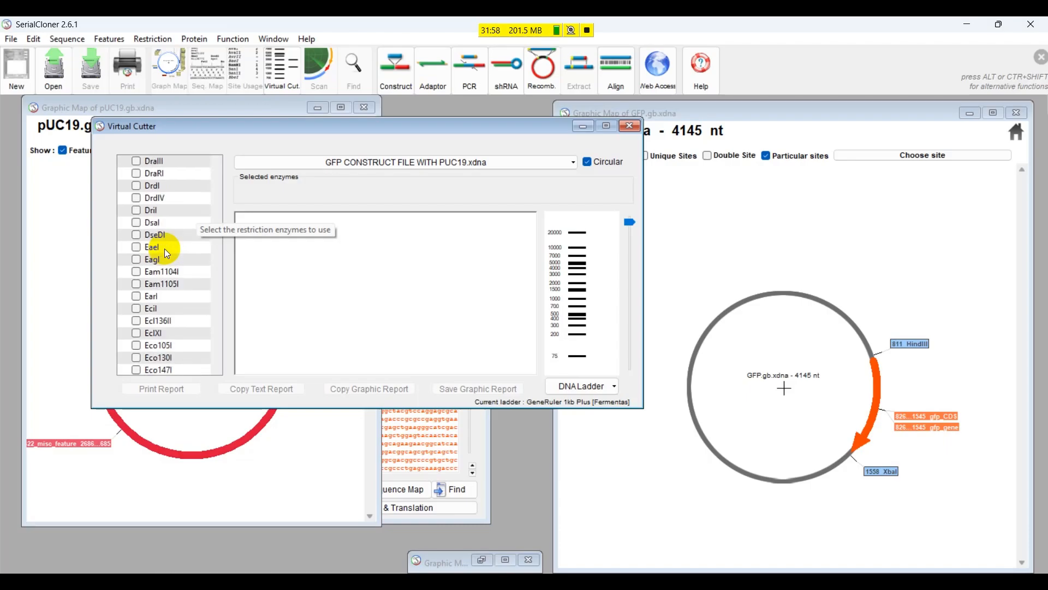
scroll(165, 248, down, 4)
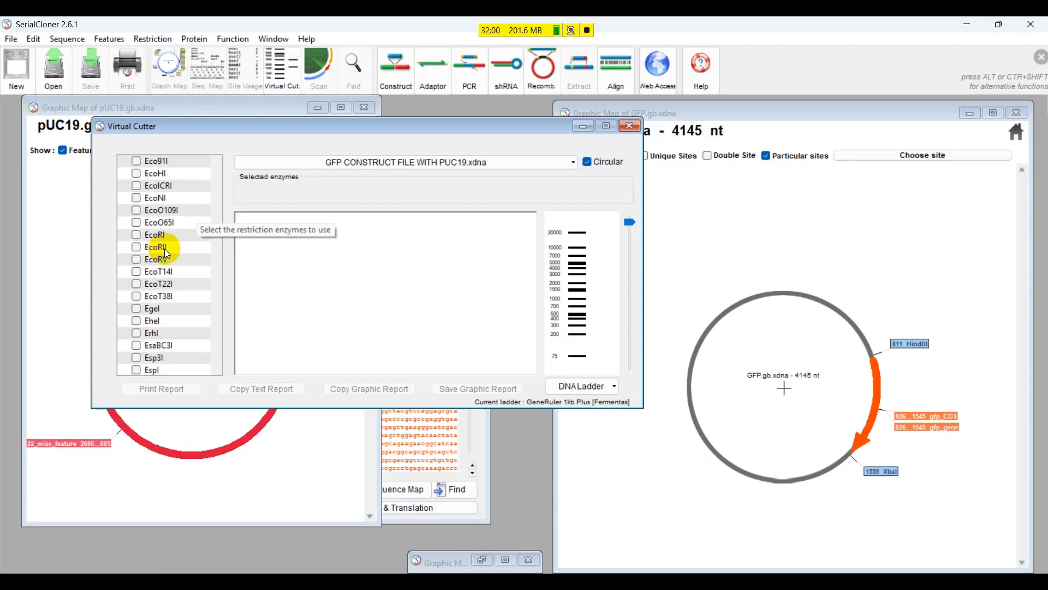
scroll(166, 249, down, 16)
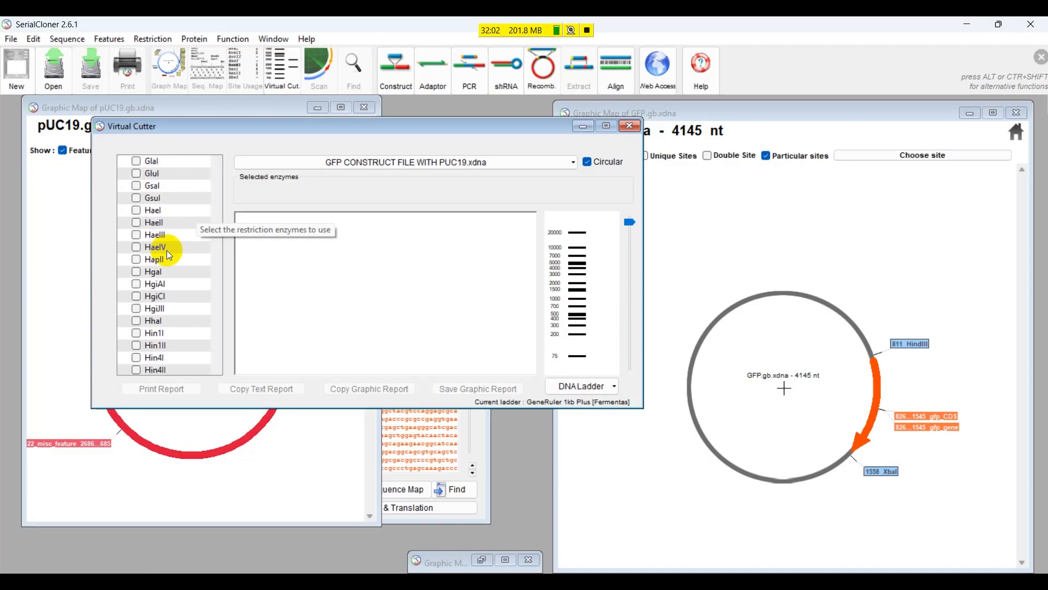
scroll(166, 251, up, 3)
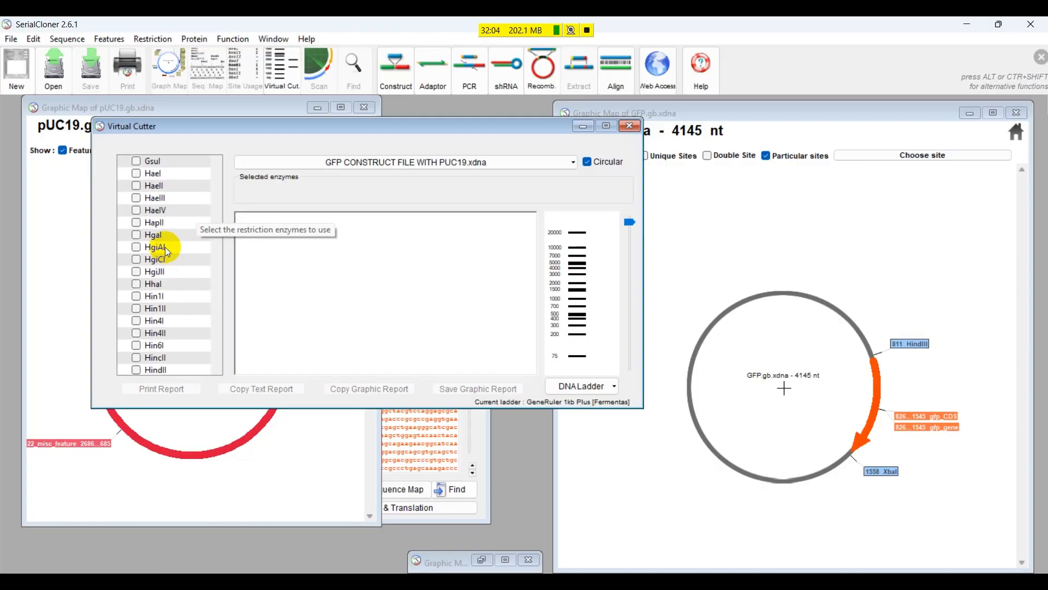
scroll(143, 218, down, 1)
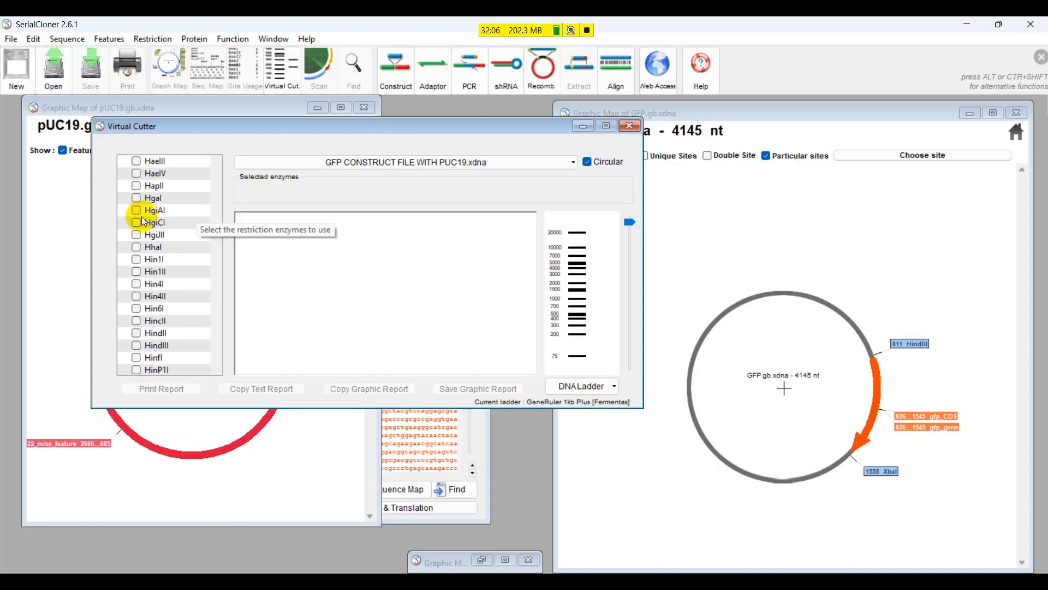
scroll(142, 204, down, 1)
scroll(142, 205, up, 3)
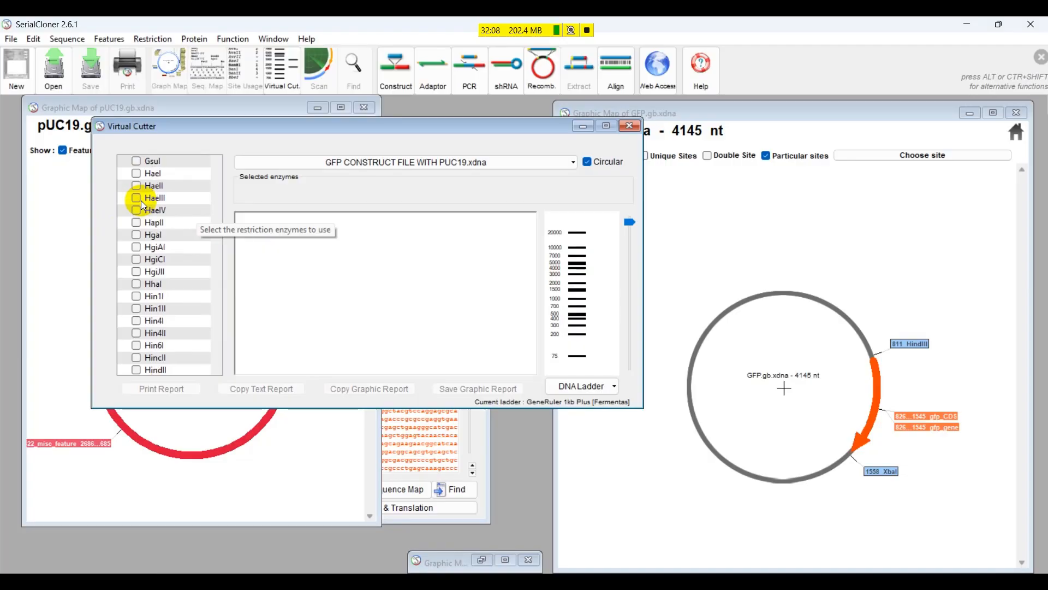
scroll(142, 205, down, 1)
scroll(140, 201, down, 1)
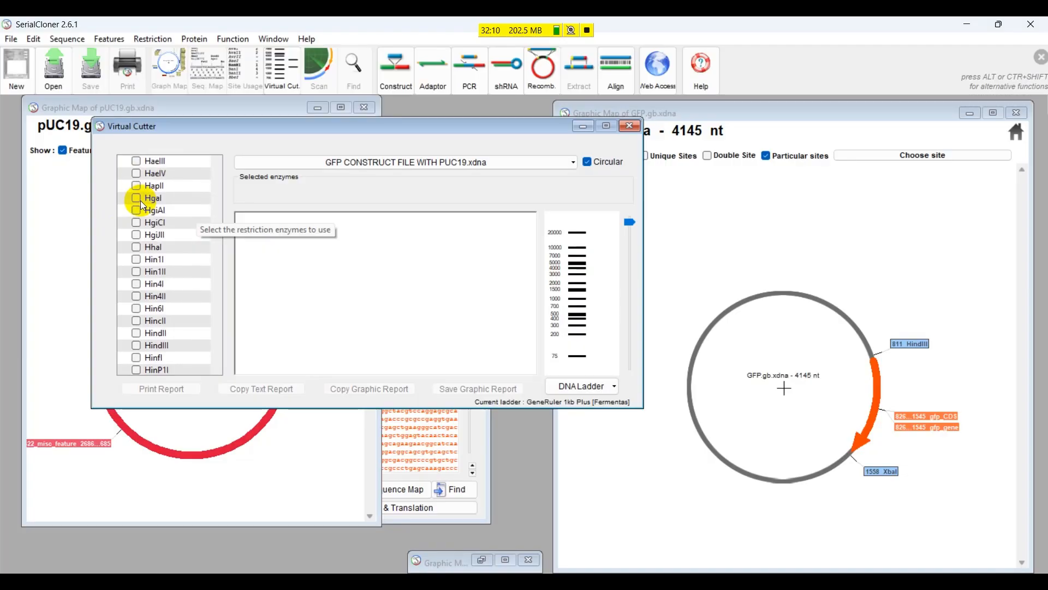
scroll(140, 201, down, 1)
scroll(151, 310, down, 1)
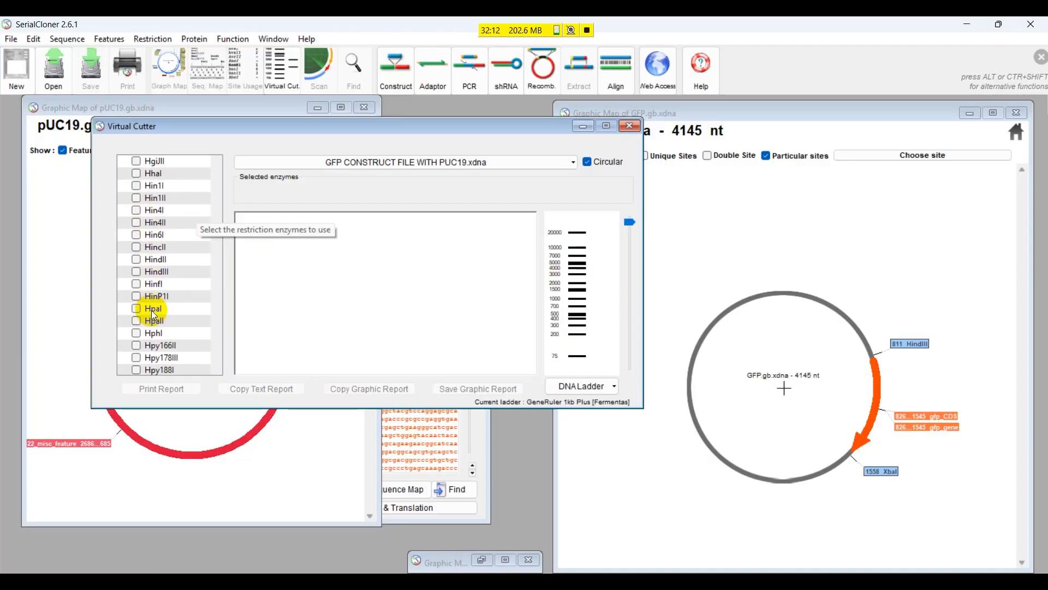
click(137, 272)
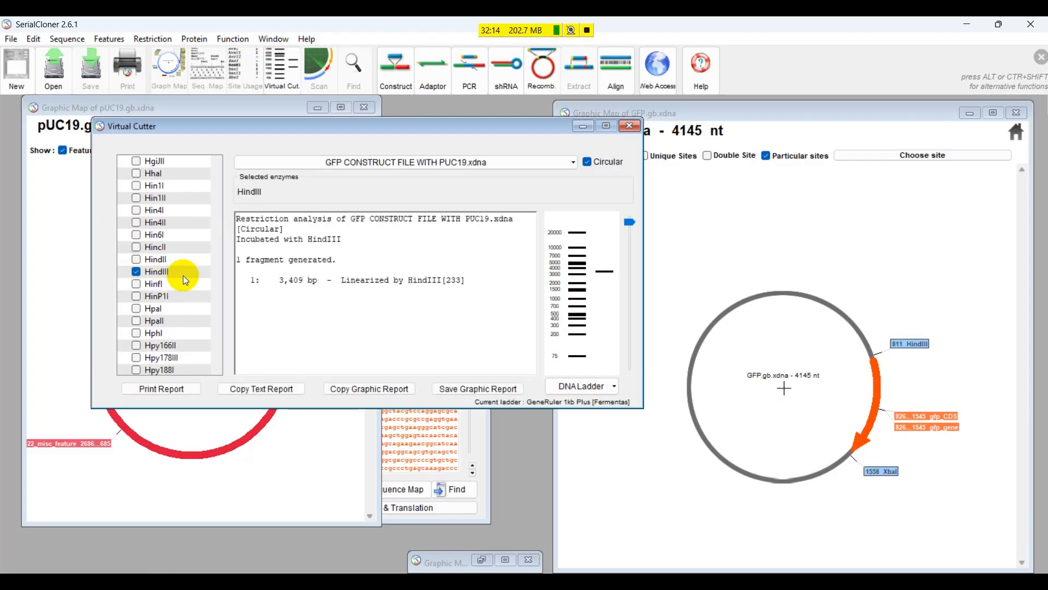
Add XbaI to the virtual digest of the construct alongside HindIII.
scroll(182, 276, down, 1)
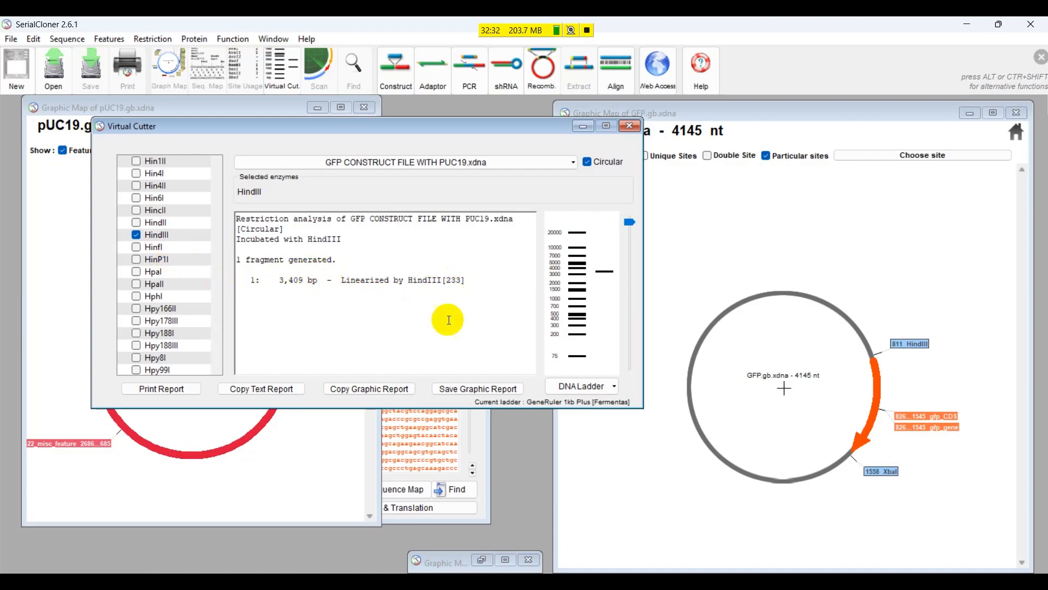
scroll(162, 298, down, 20)
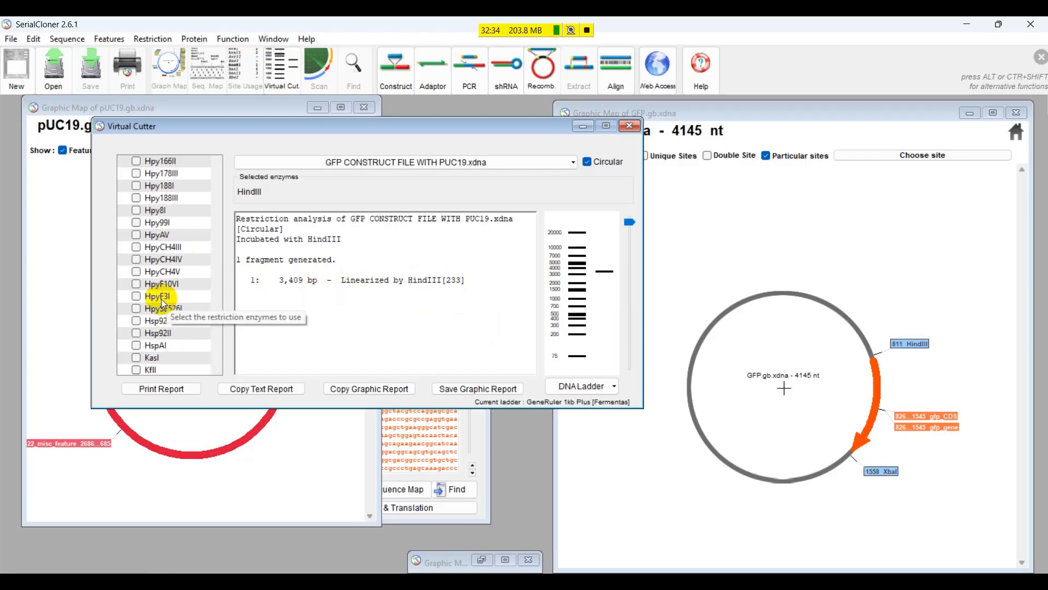
scroll(174, 299, down, 20)
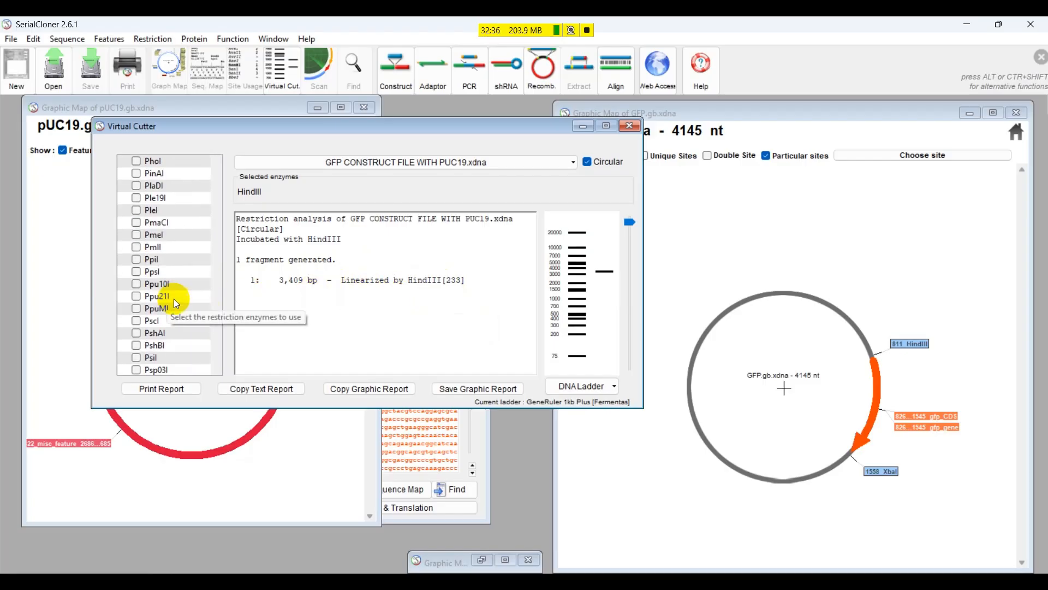
scroll(172, 302, down, 20)
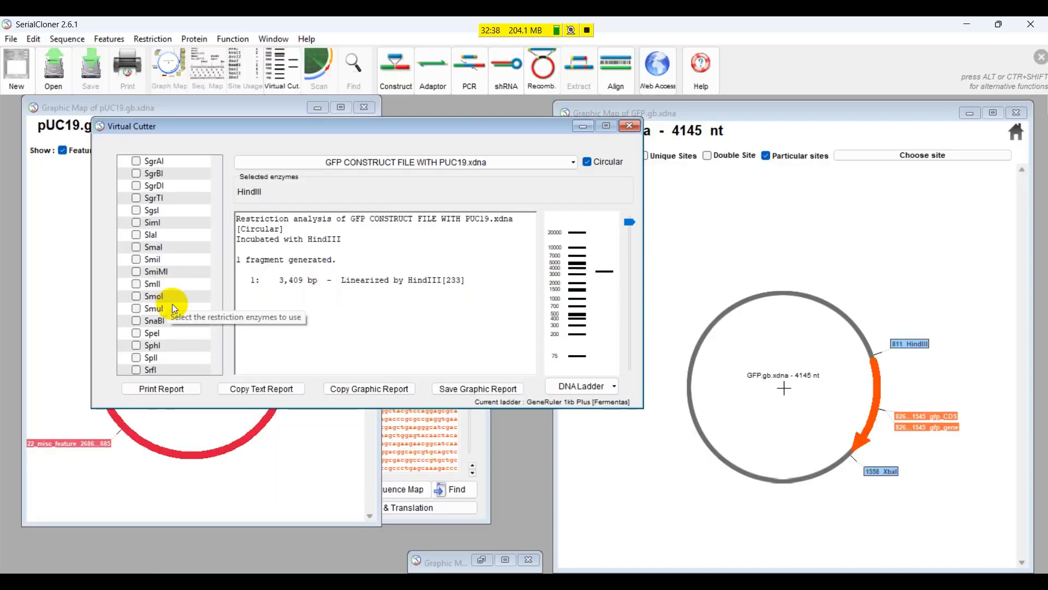
scroll(172, 303, down, 5)
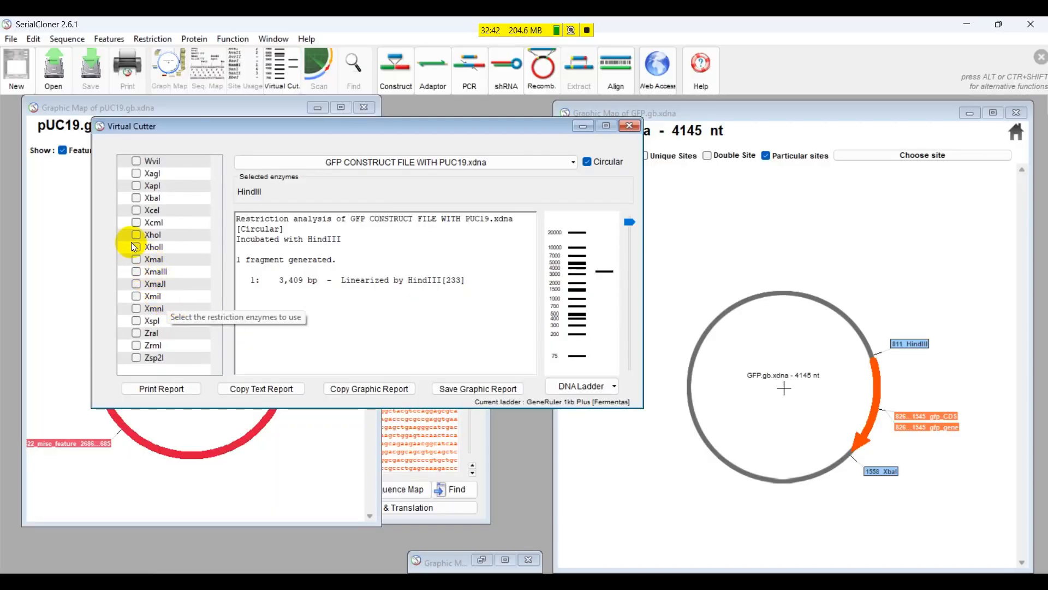
click(155, 201)
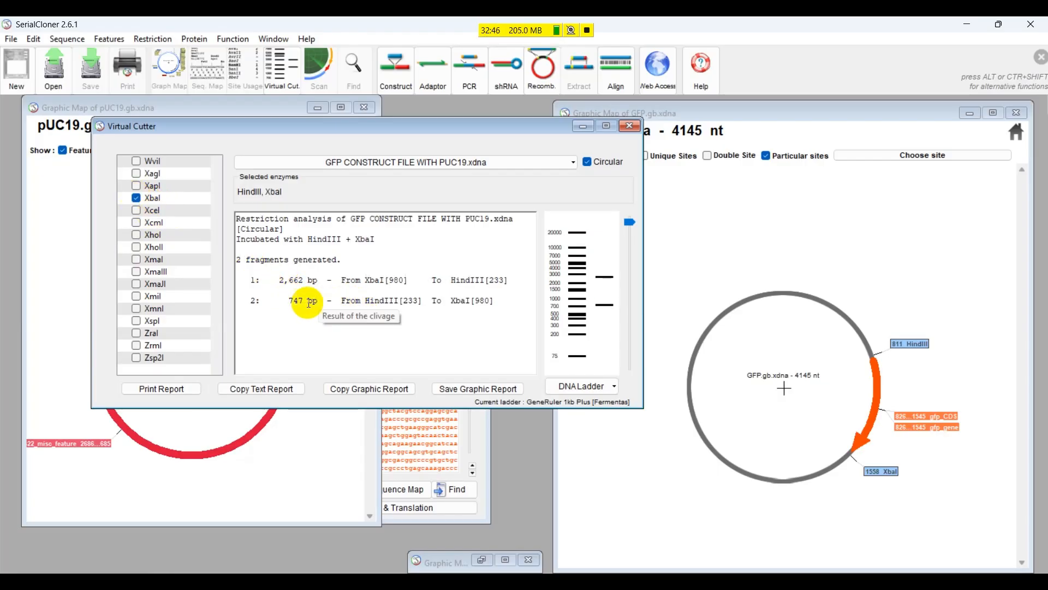
Highlight the fragment sizes and cut positions in the double-digest report, and minimise the Virtual Cutter.
drag(284, 300, 303, 300)
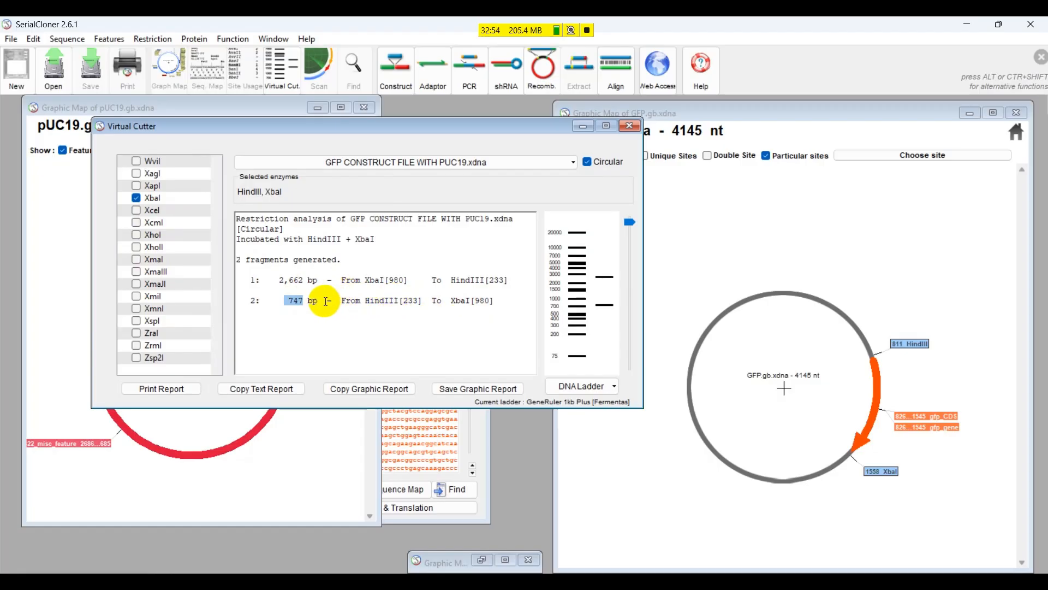
click(278, 280)
drag(277, 281, 495, 299)
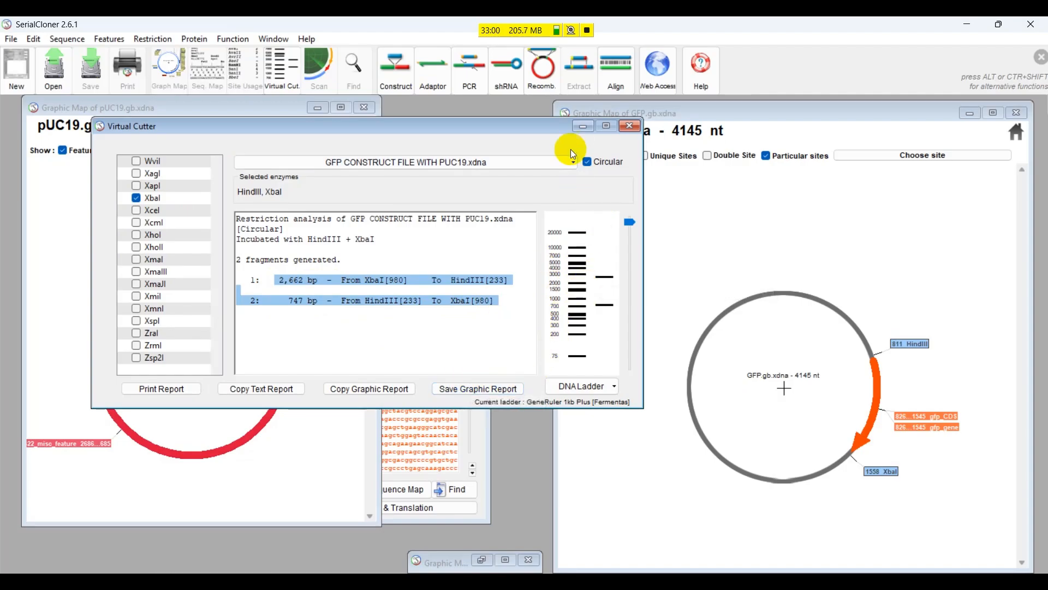
click(583, 126)
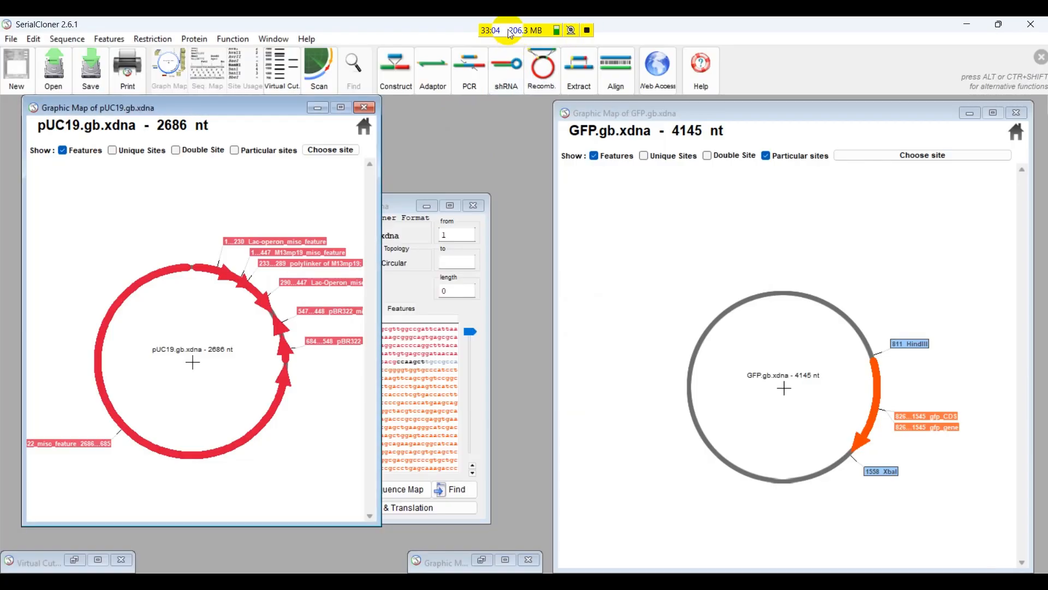
drag(511, 34, 513, 50)
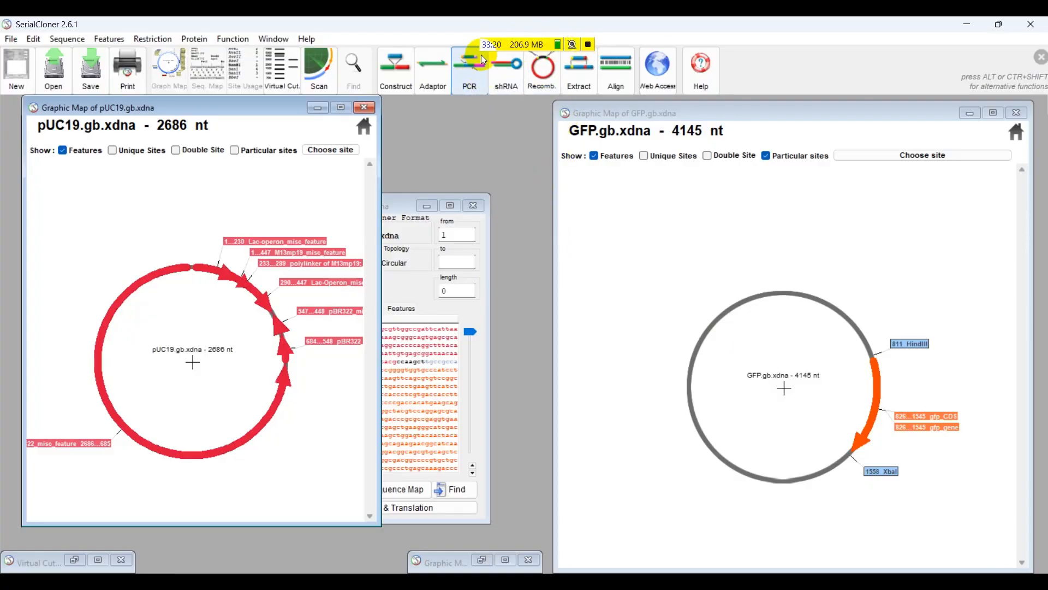
drag(491, 46, 469, 123)
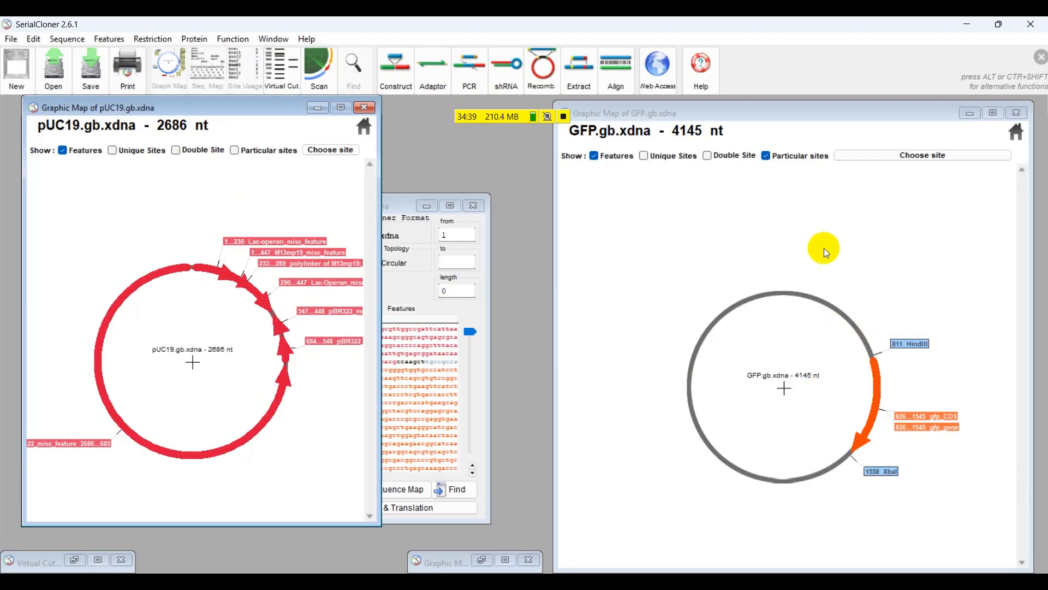
drag(476, 121, 519, 116)
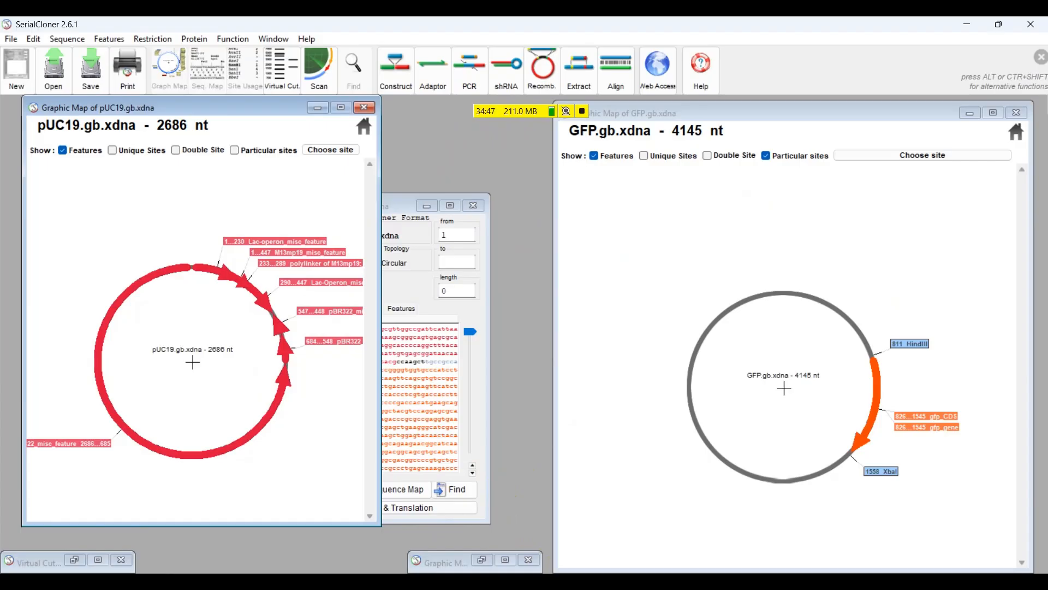
Switch to Chrome, open a new tab and enter the query GFP GENEBANK u43284.1 without submitting it.
mouse_move(569, 581)
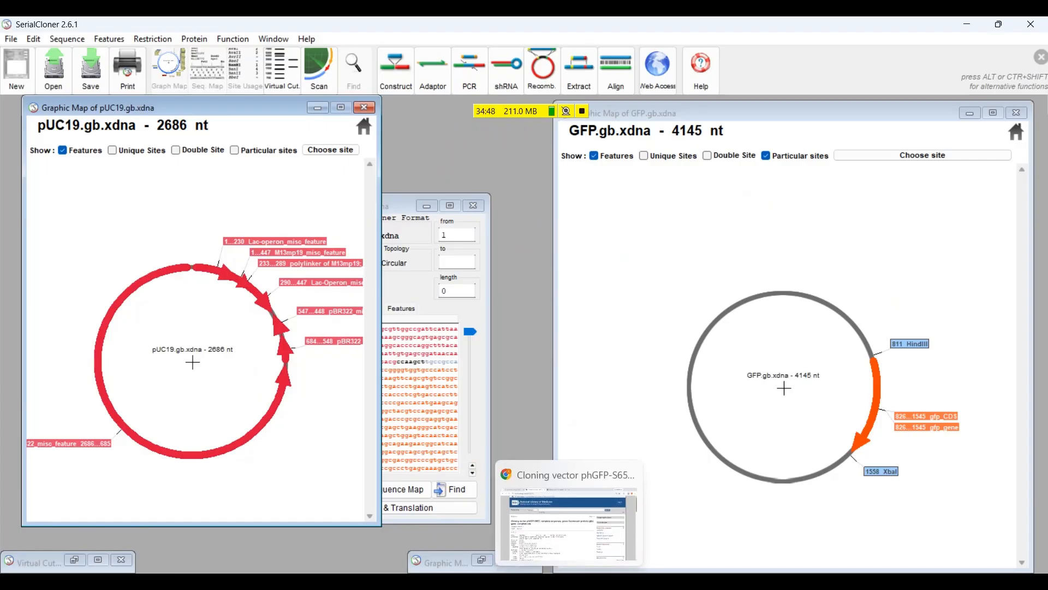
click(580, 510)
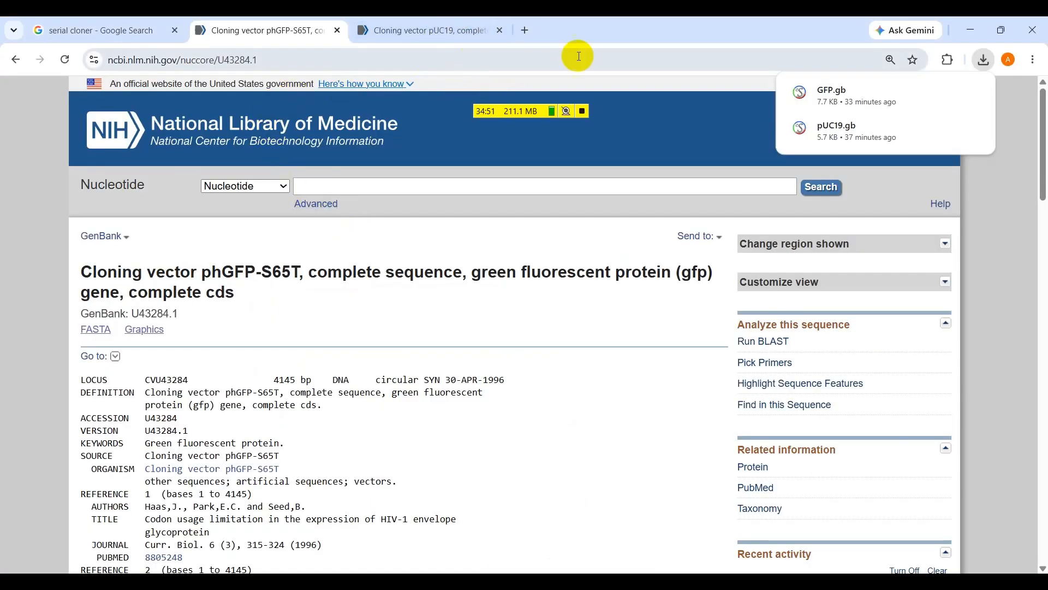
click(524, 31)
click(477, 65)
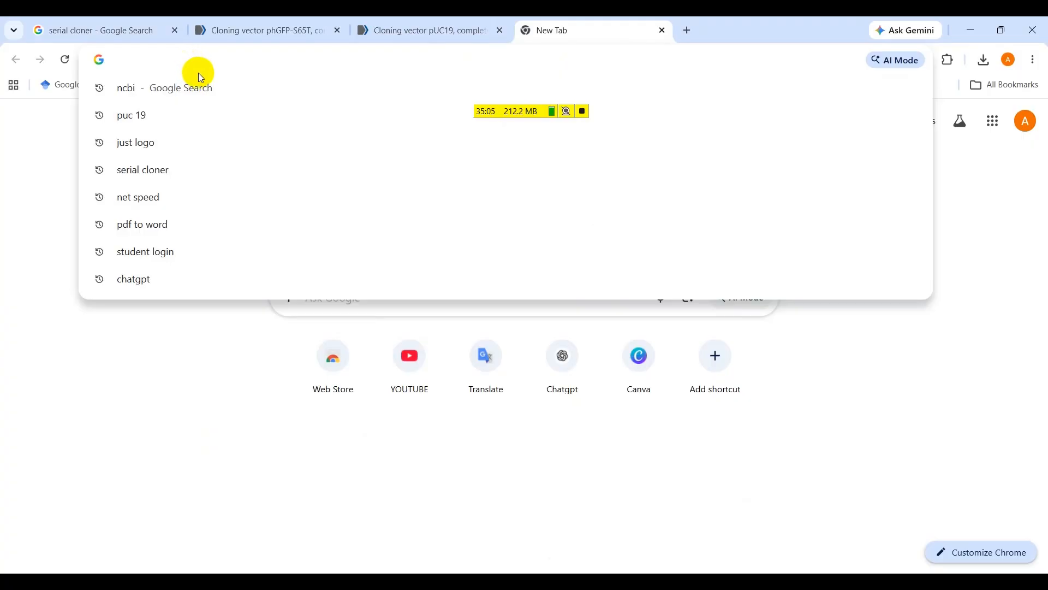
text(GFP)
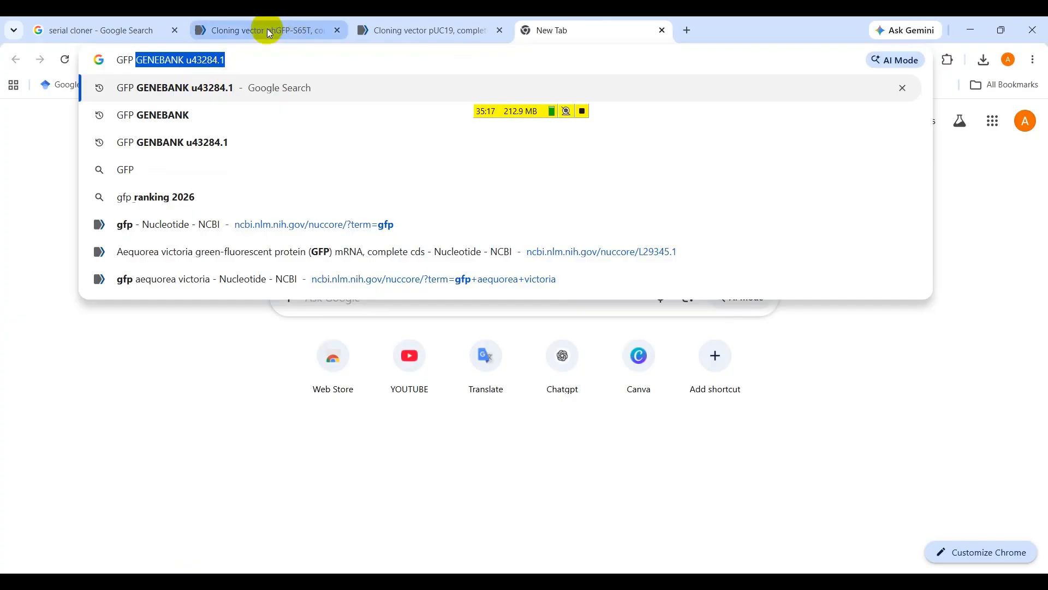
click(583, 113)
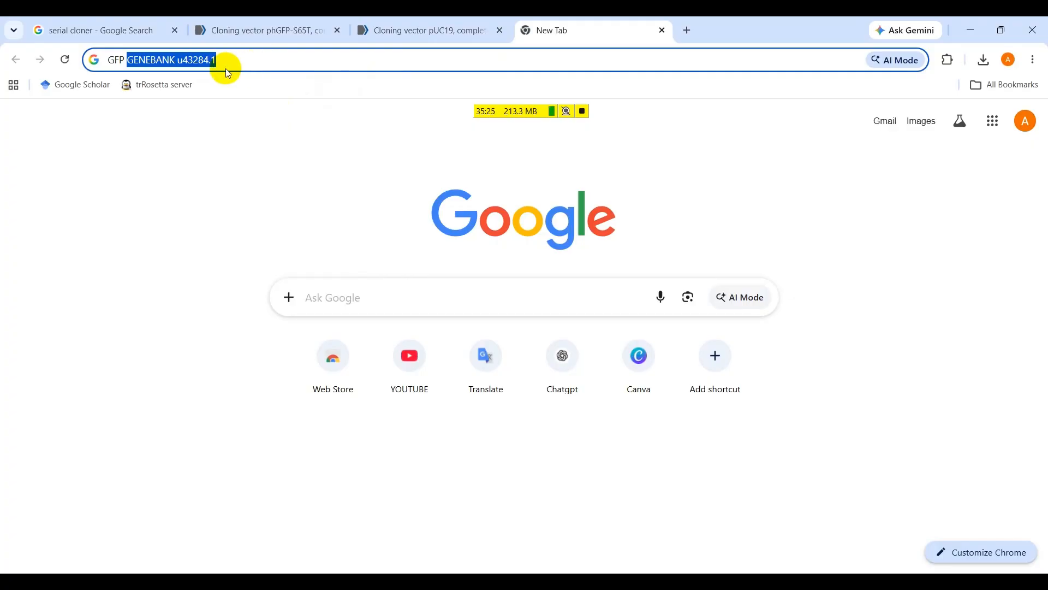
click(489, 112)
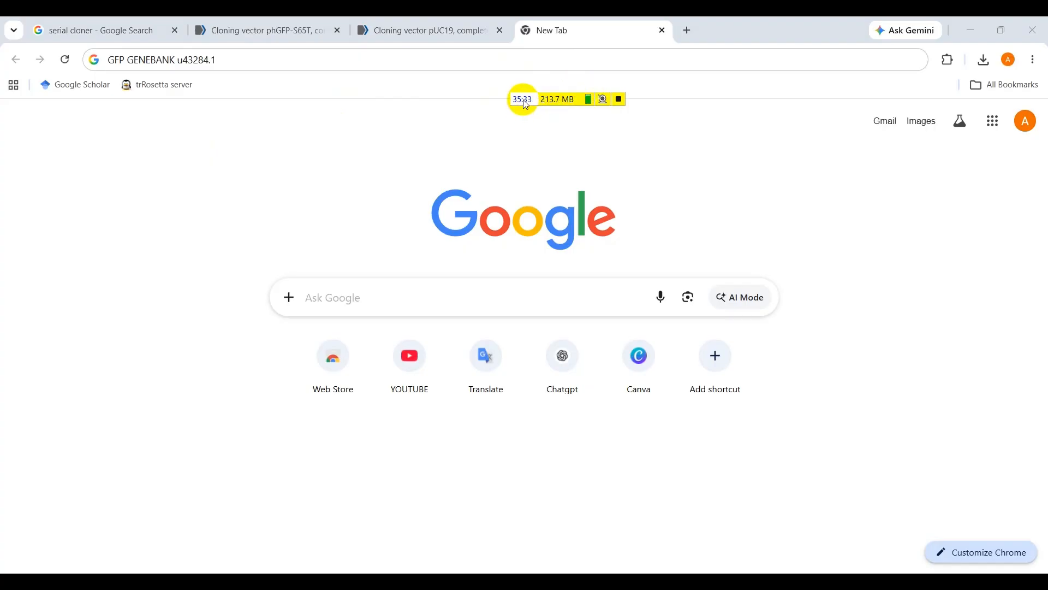
drag(526, 104, 495, 122)
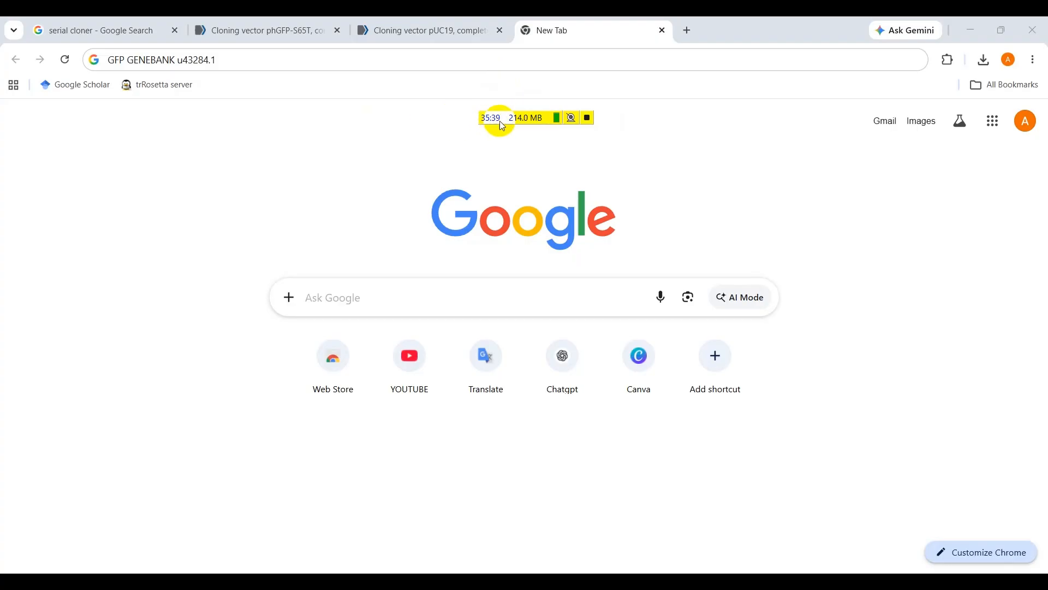
drag(500, 125, 499, 131)
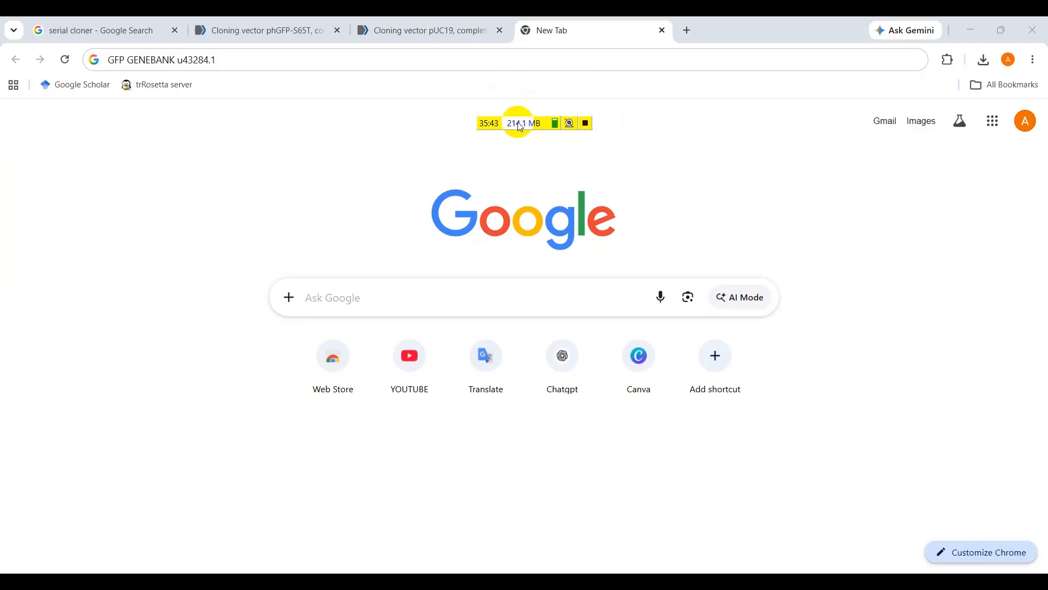
drag(515, 122, 580, 100)
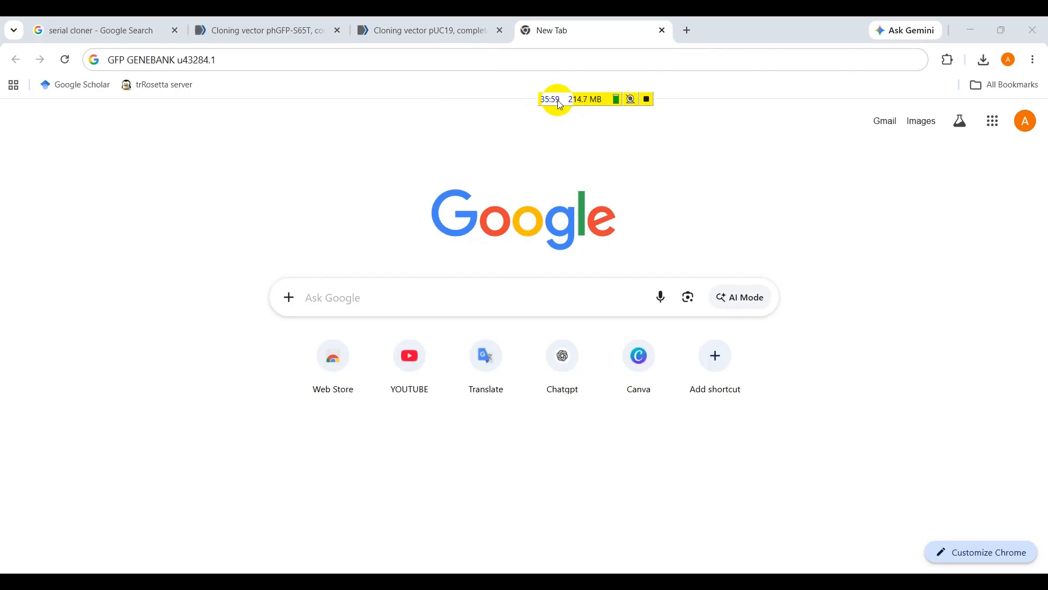
drag(583, 103, 495, 161)
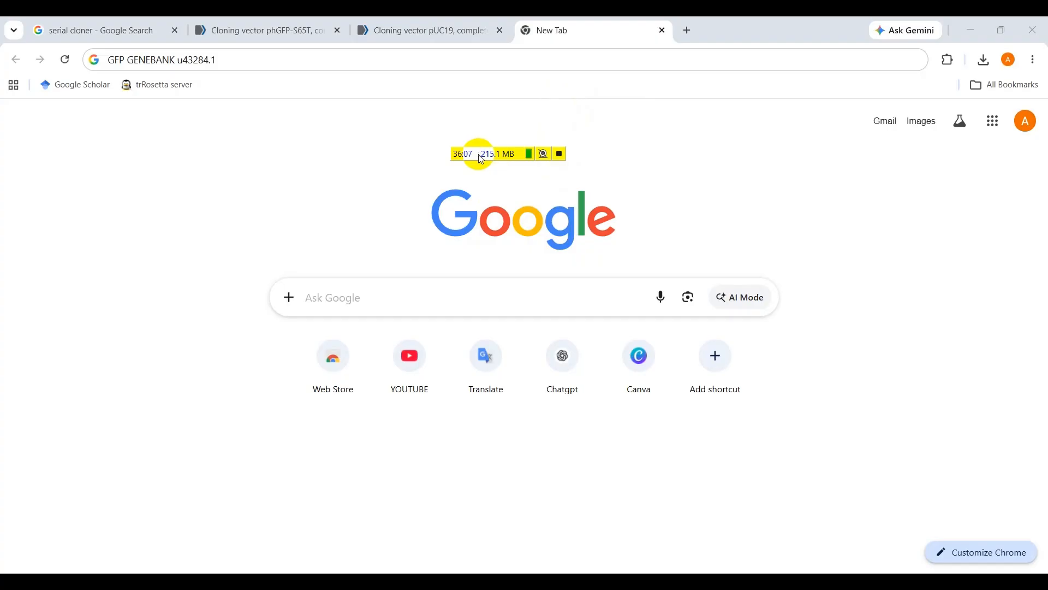
drag(493, 158, 488, 144)
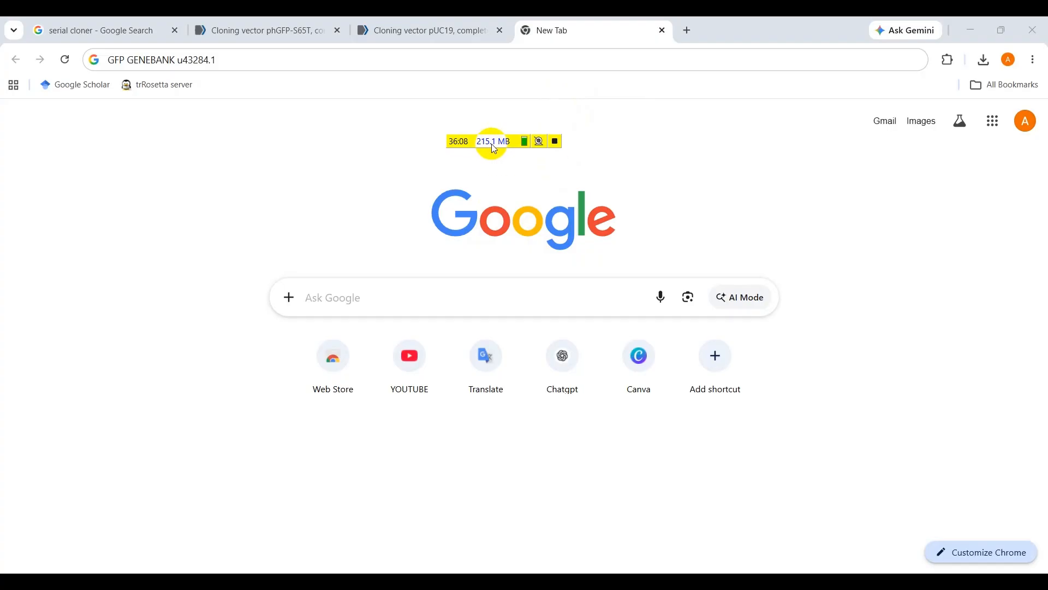
Return to the NCBI Nucleotide results and replace the misspelled query with a search for gfp aequorea victoria.
click(249, 64)
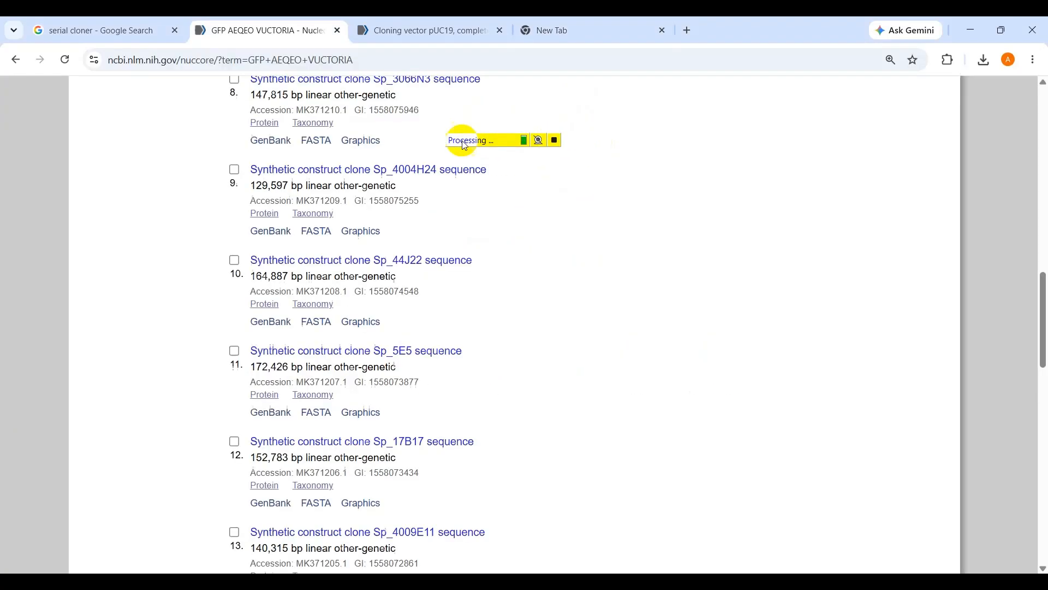
scroll(358, 194, up, 15)
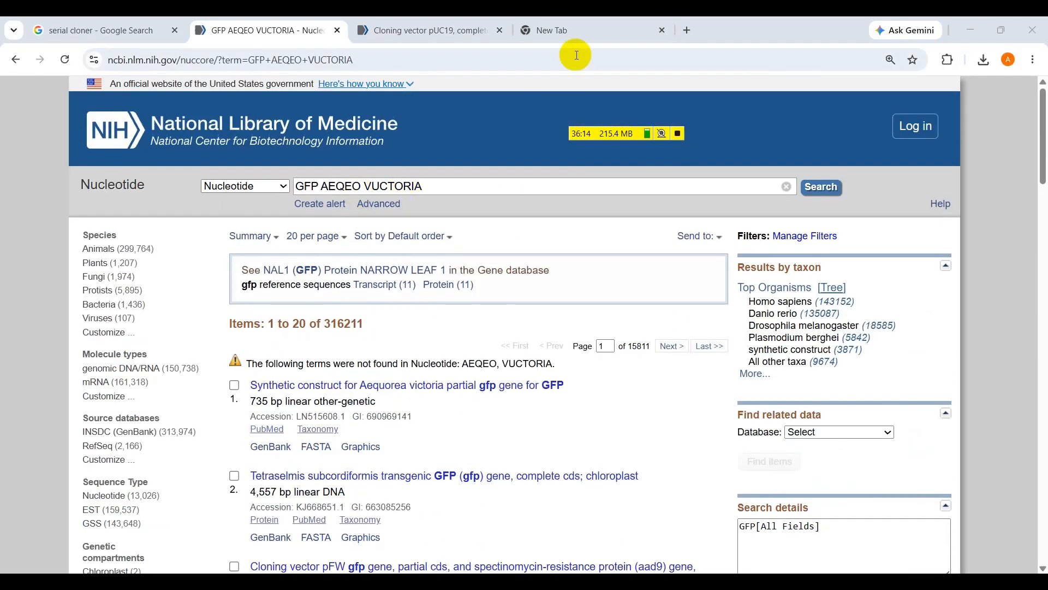
triple_click(416, 186)
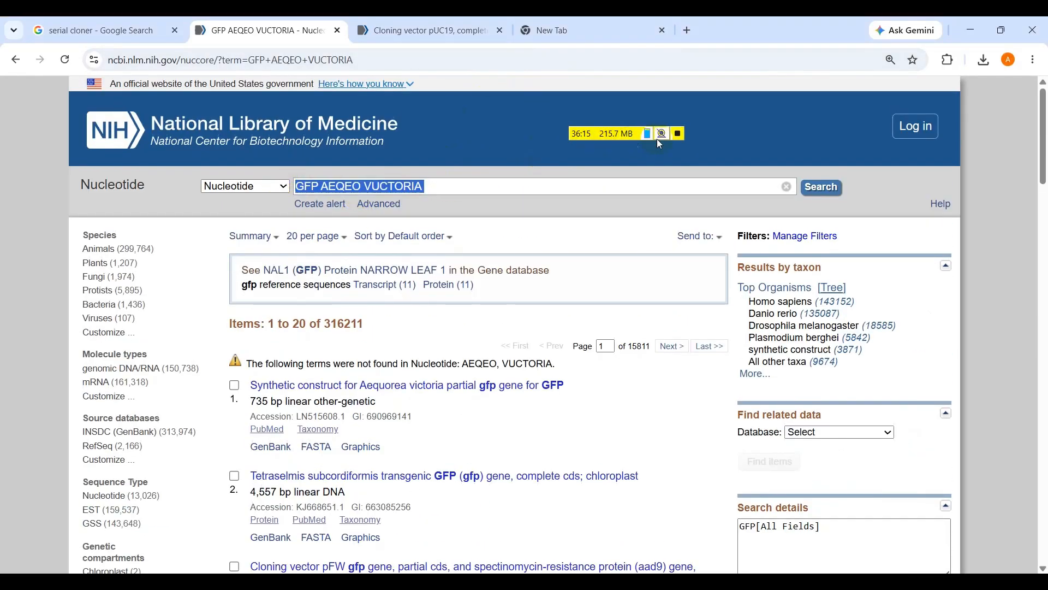
key(Return)
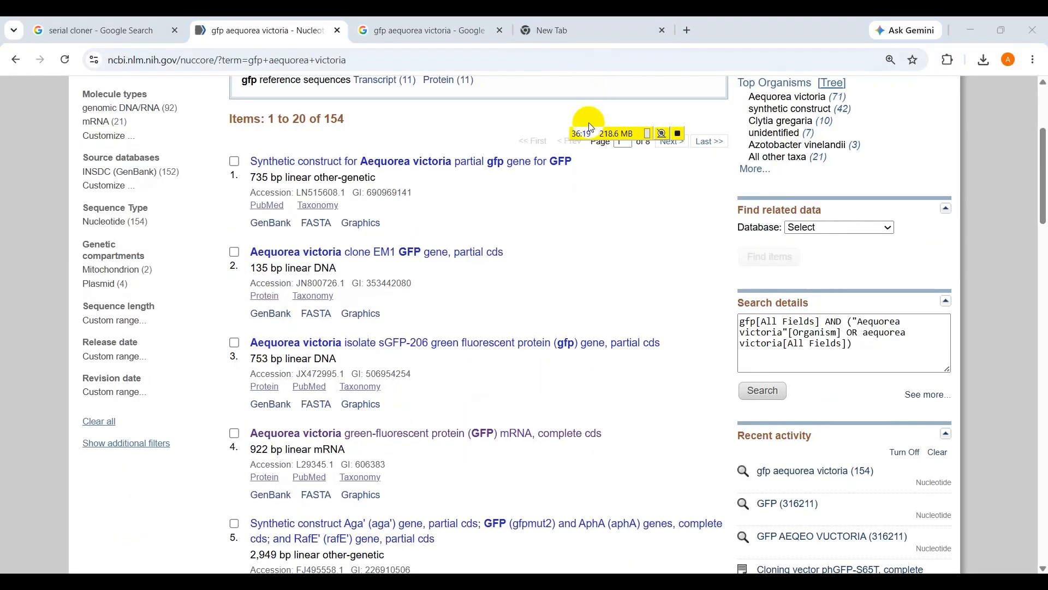
drag(581, 134, 575, 66)
scroll(477, 221, up, 4)
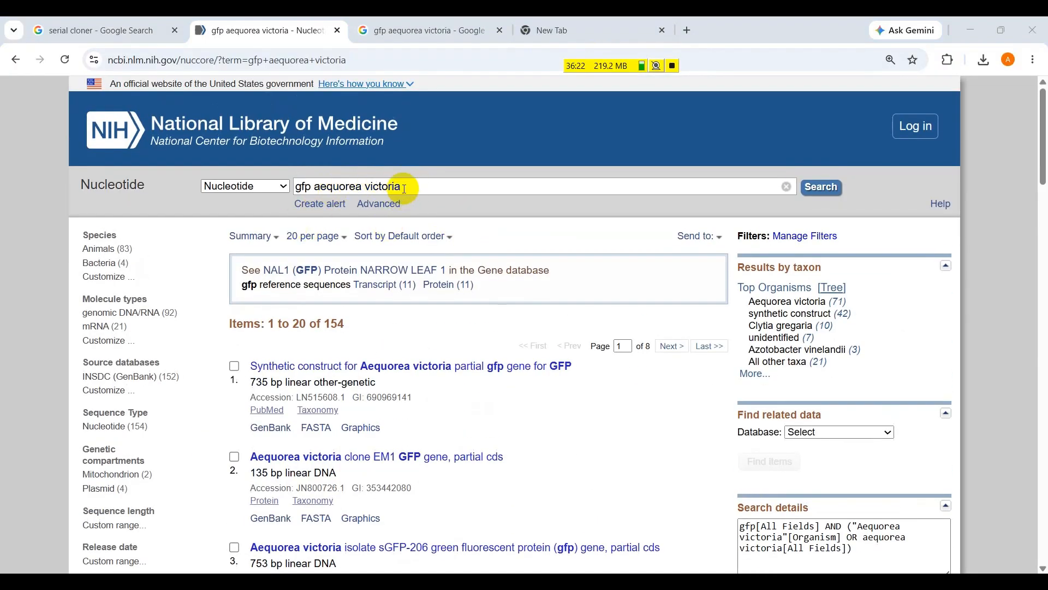
drag(316, 189, 417, 187)
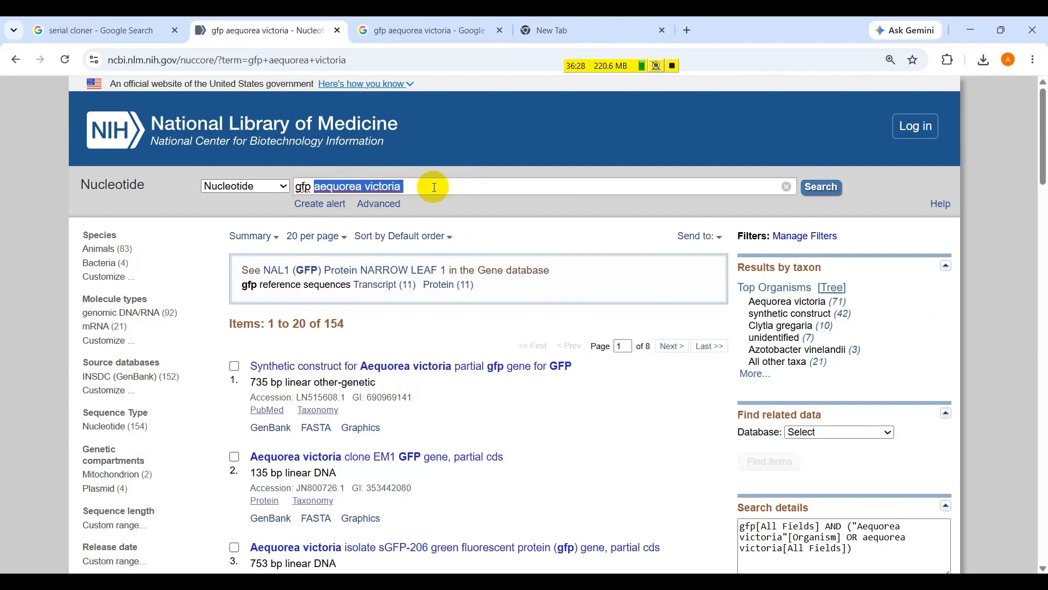
Open the Aequorea victoria green-fluorescent protein (GFP) mRNA, complete cds record and download the complete record in GenBank format as GFP RAW.
scroll(361, 412, down, 3)
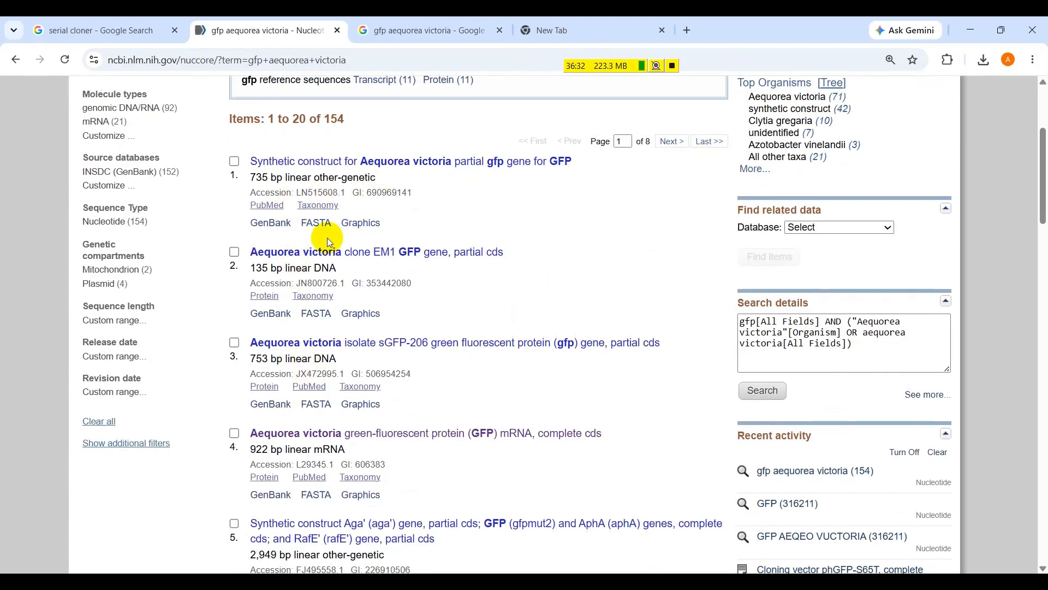
click(282, 434)
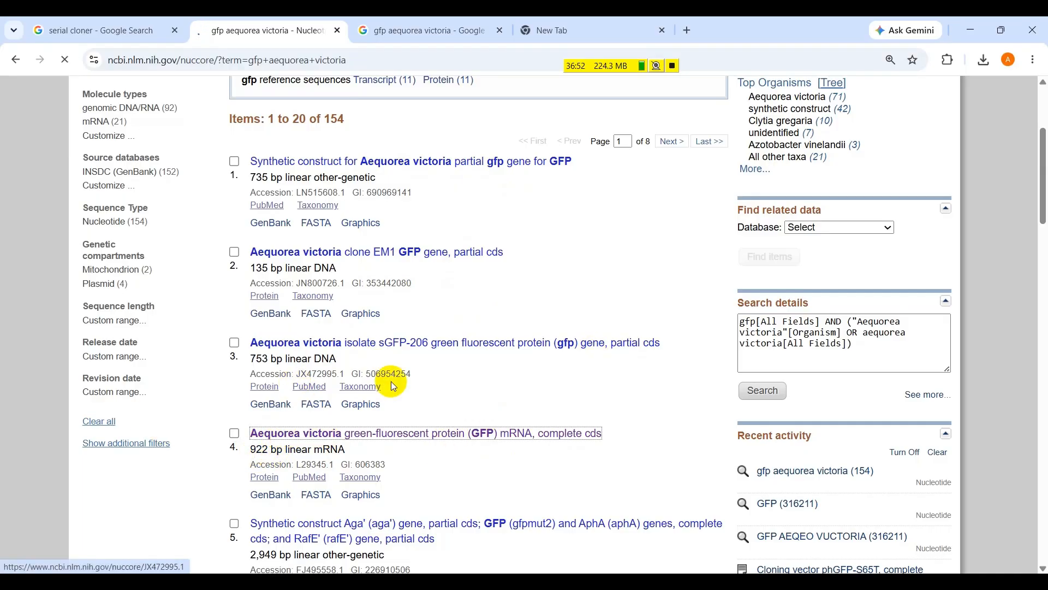
click(689, 236)
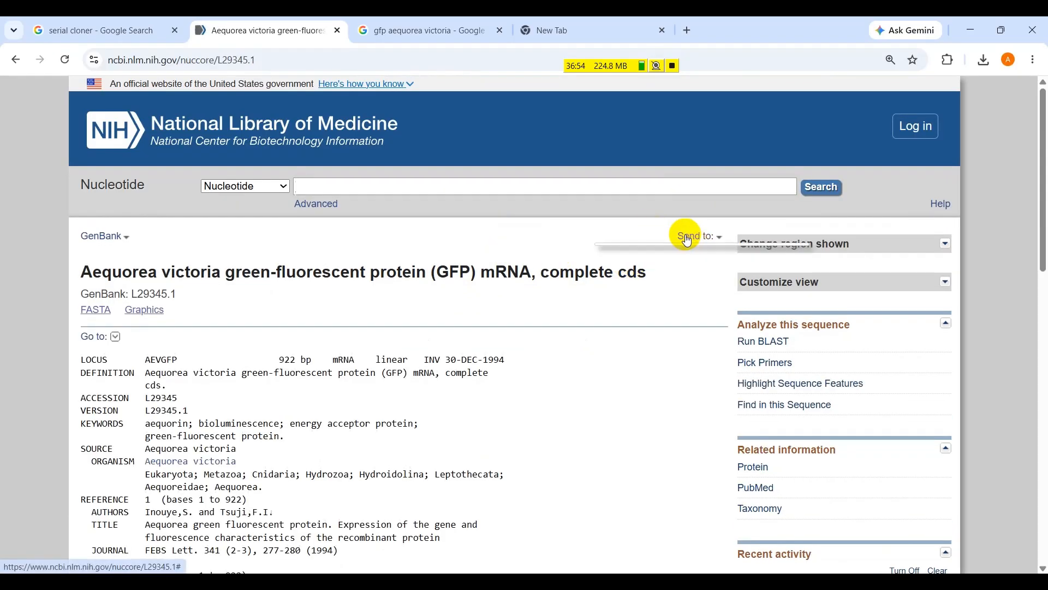
click(612, 331)
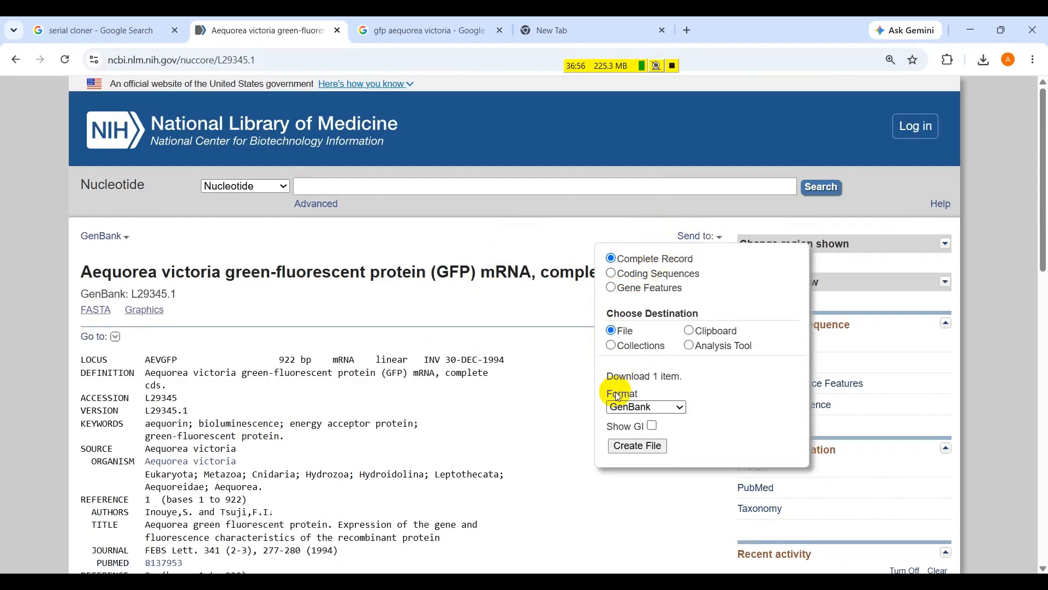
click(617, 444)
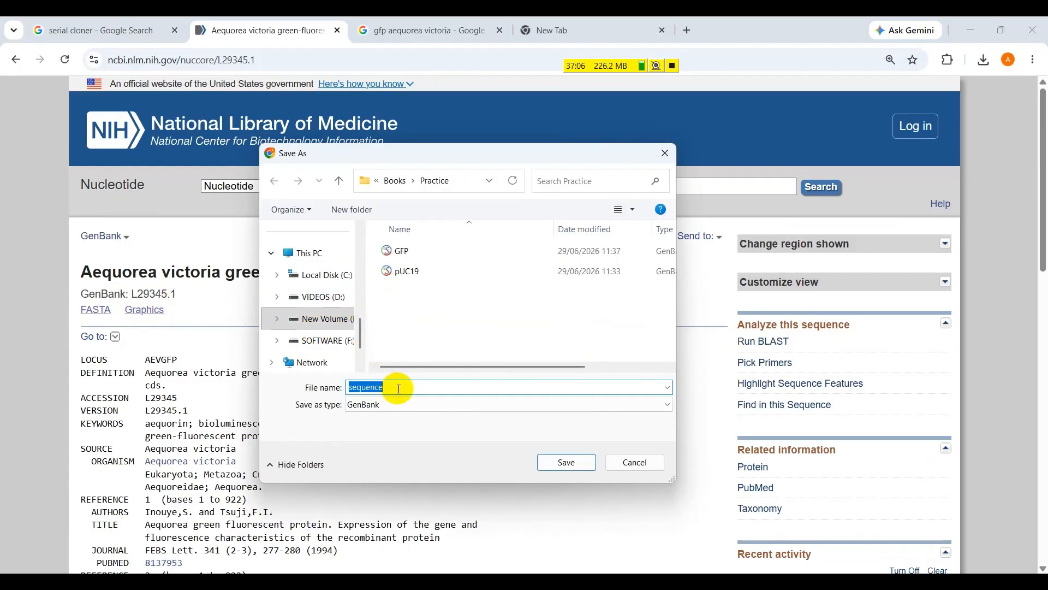
text(GFP RAW)
key(Return)
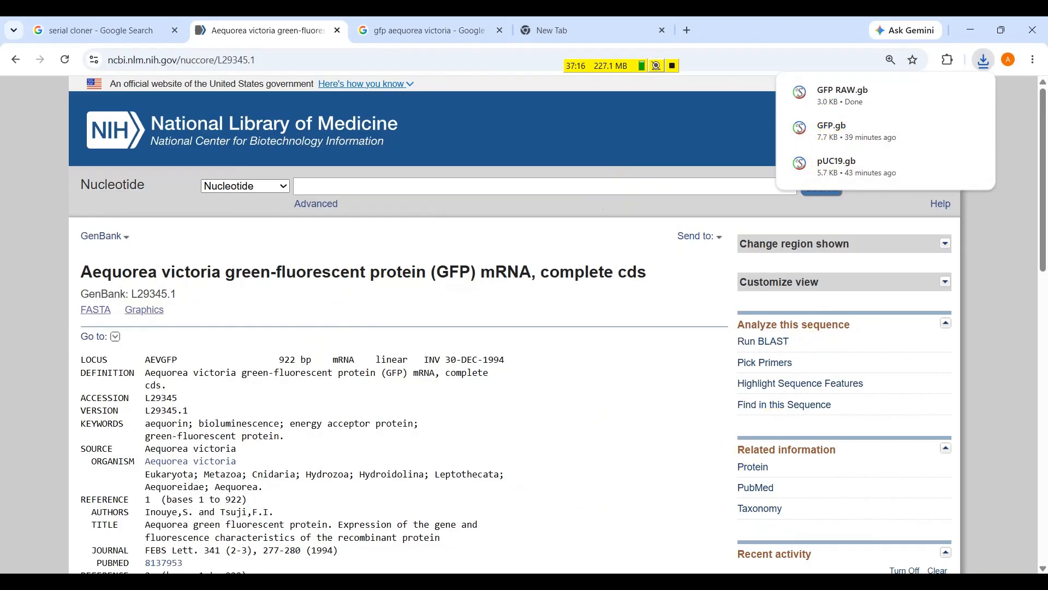
Switch to SerialCloner and close every open window, including the graphic maps, the construct sequence, the construct builder and the Virtual Cutter.
click(629, 581)
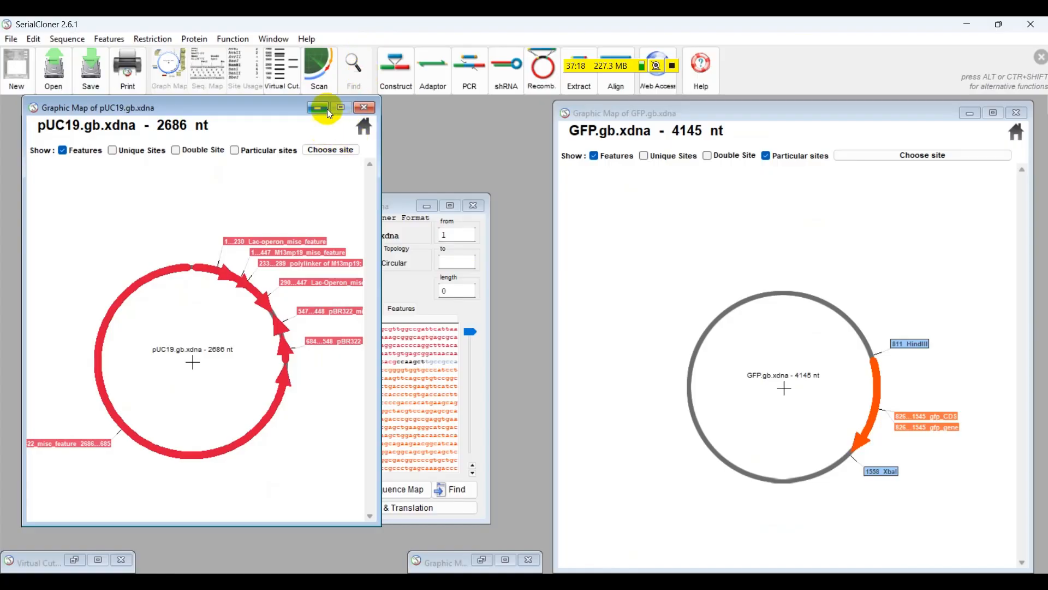
click(371, 109)
click(283, 146)
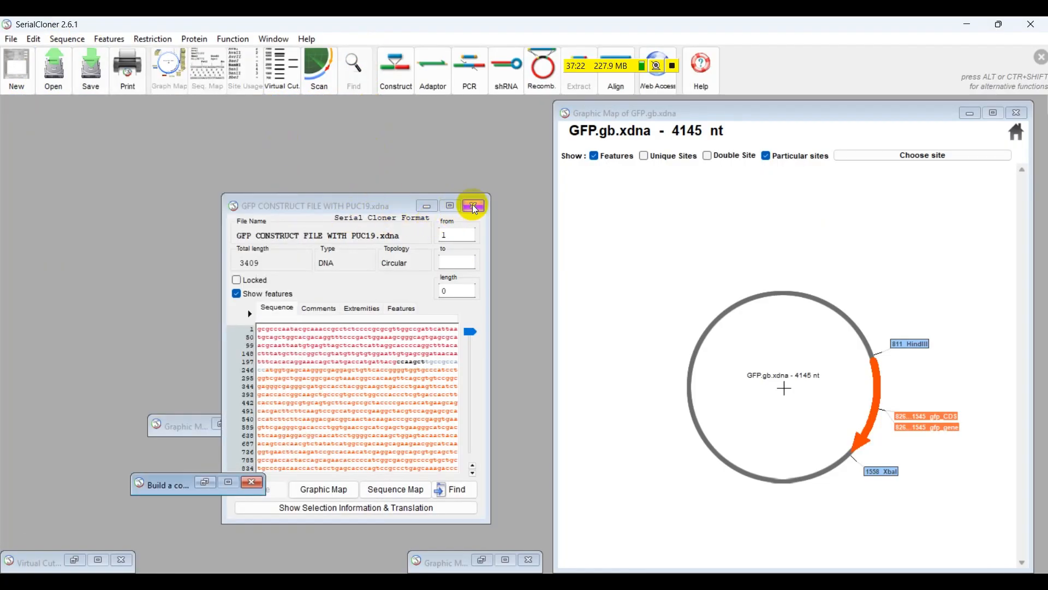
click(474, 205)
click(269, 424)
click(252, 482)
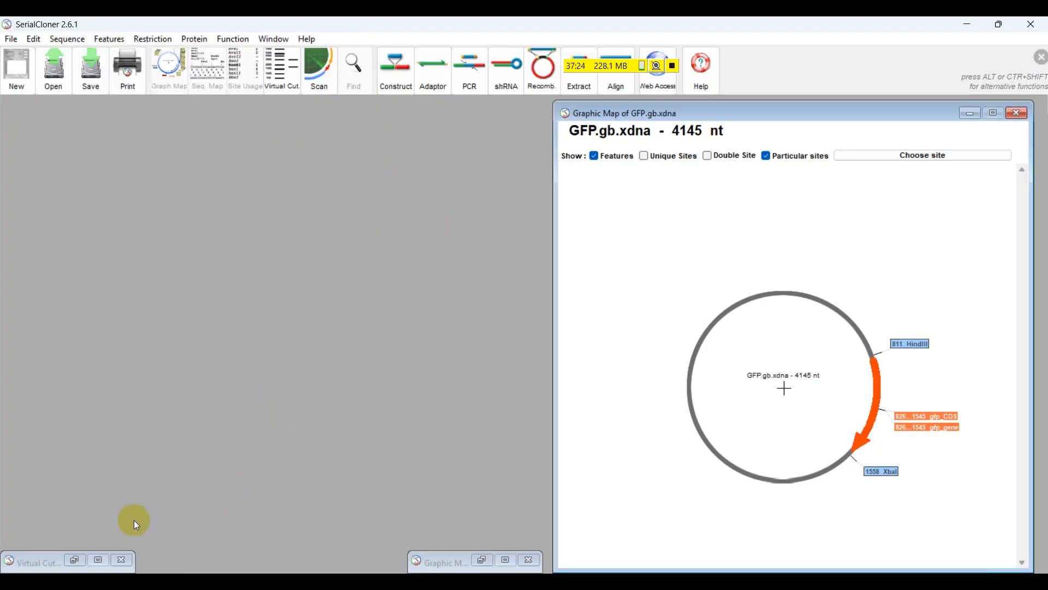
click(121, 560)
click(529, 561)
click(744, 119)
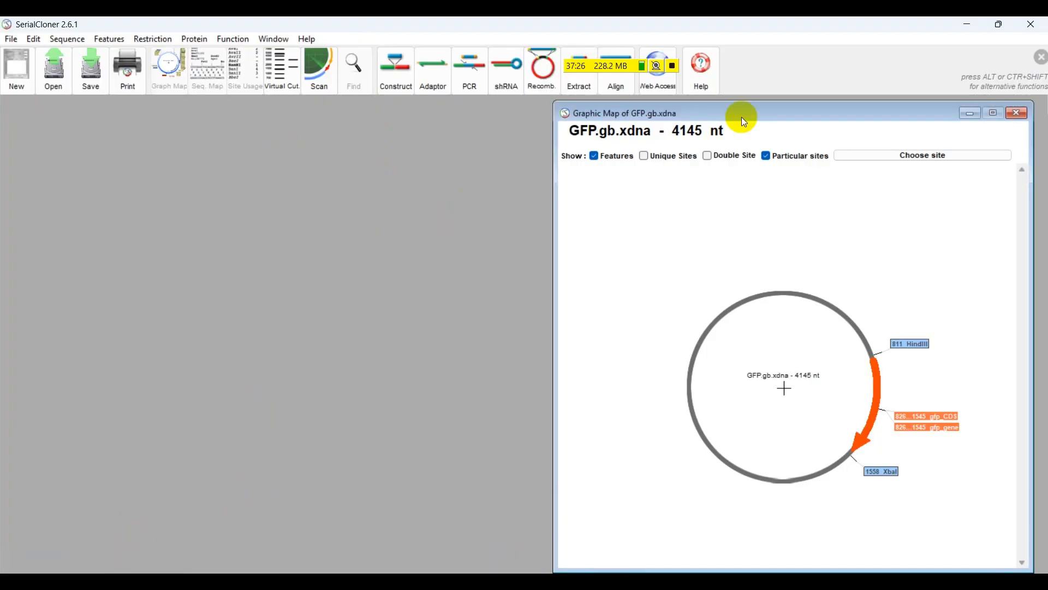
drag(729, 110, 295, 109)
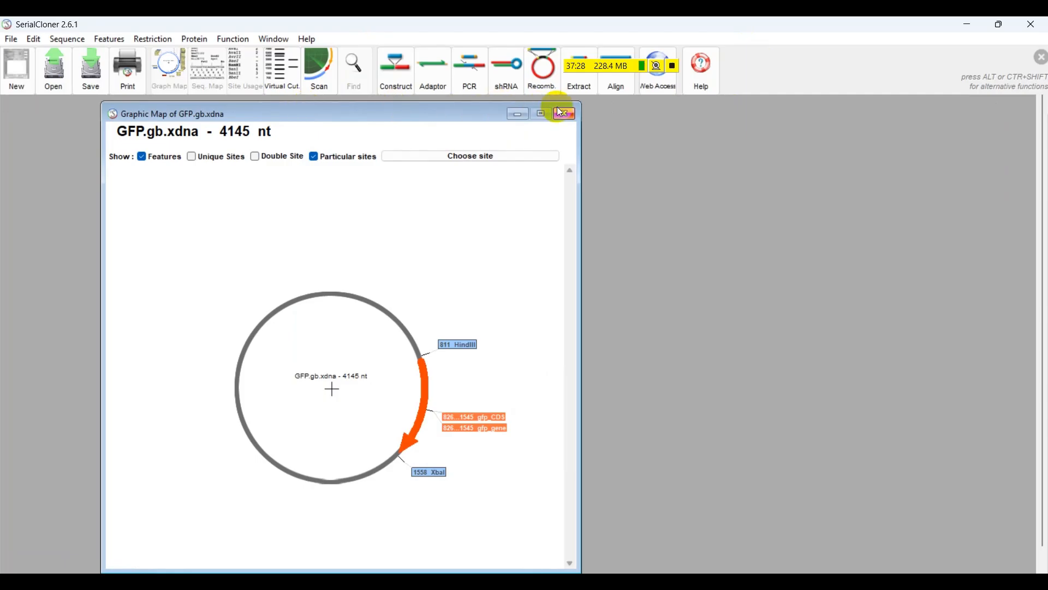
click(562, 113)
Import the pUC19 GenBank file from the Practice folder.
click(11, 38)
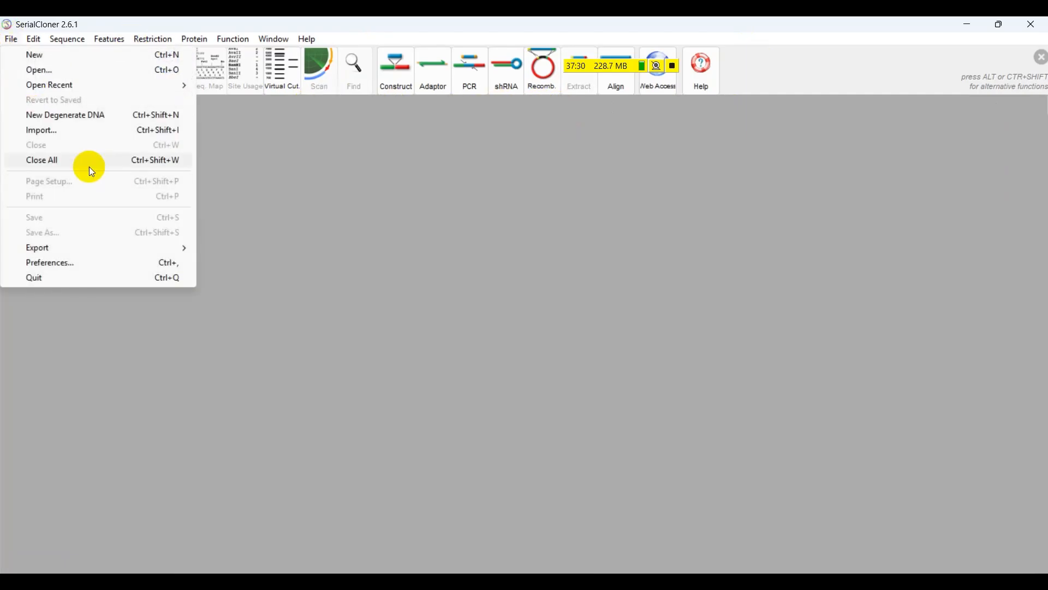
click(54, 132)
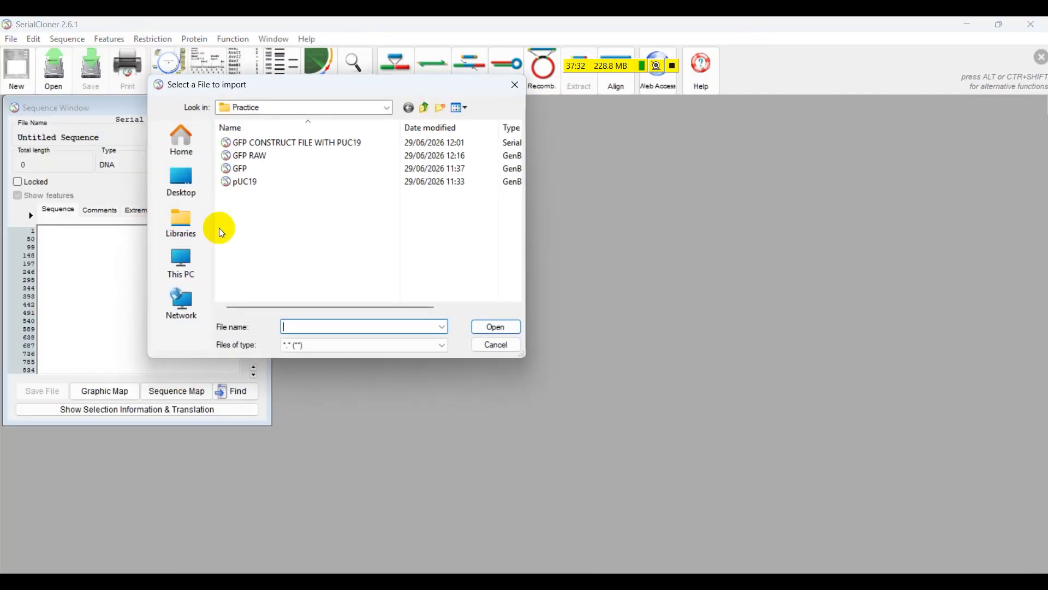
click(256, 181)
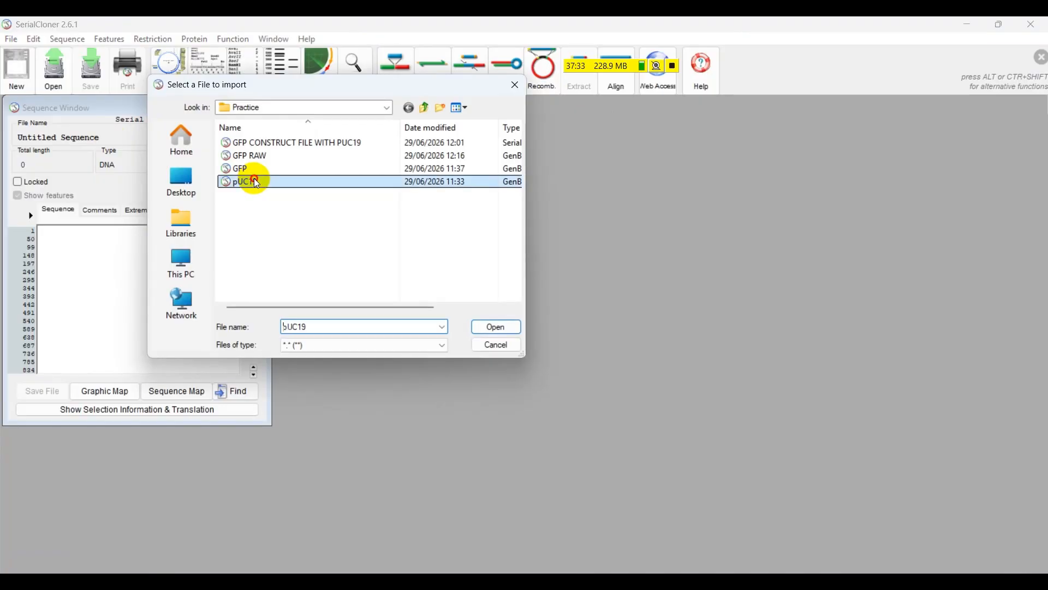
click(495, 326)
click(612, 347)
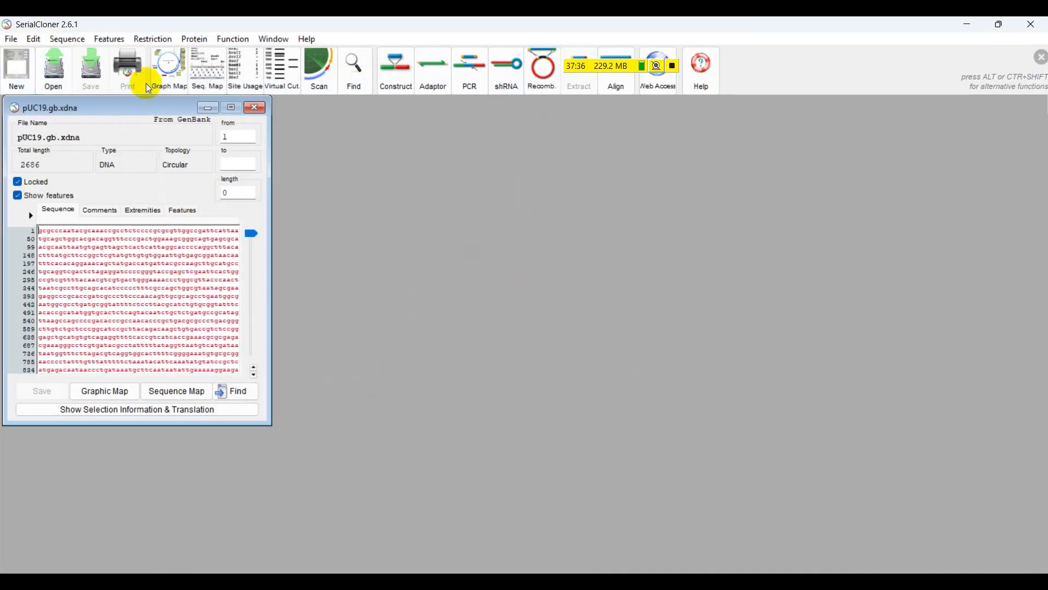
Show the graphic map of pUC19, minimise its sequence window, and enlarge the map to fill about half the workspace.
click(104, 391)
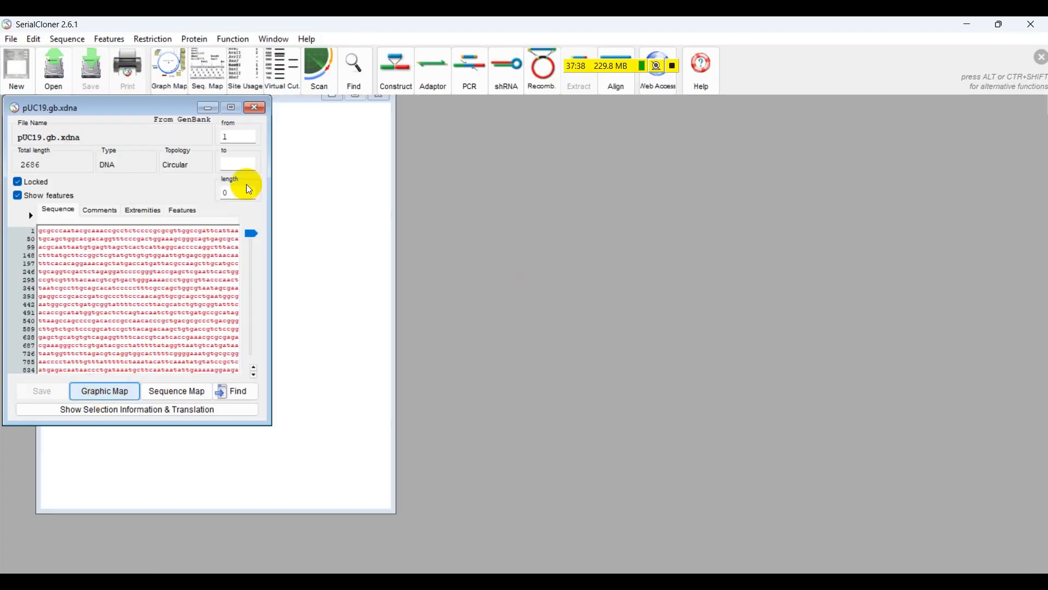
drag(243, 111, 336, 173)
click(202, 107)
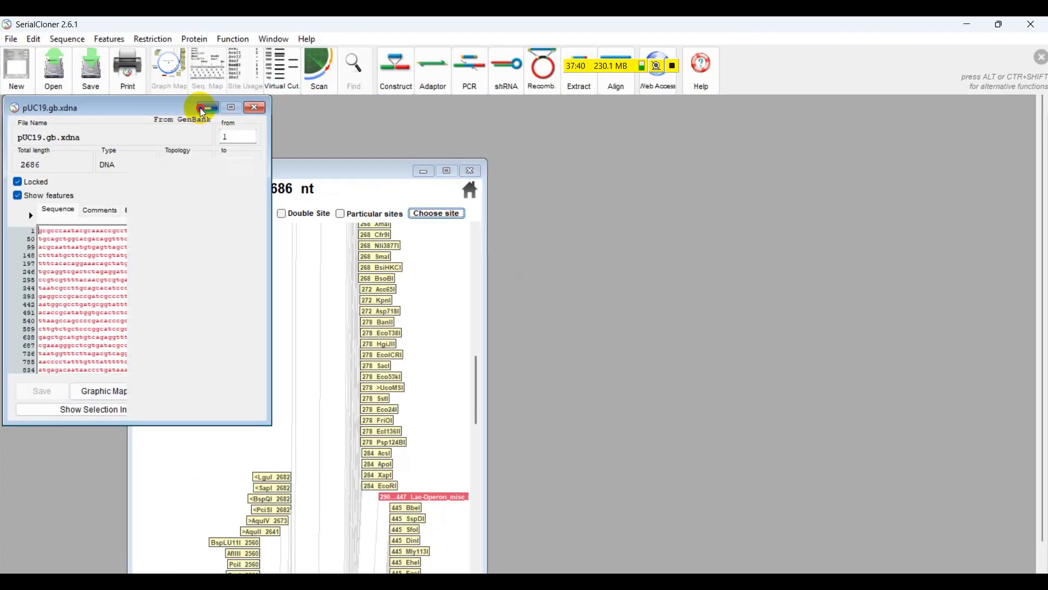
drag(218, 168, 92, 114)
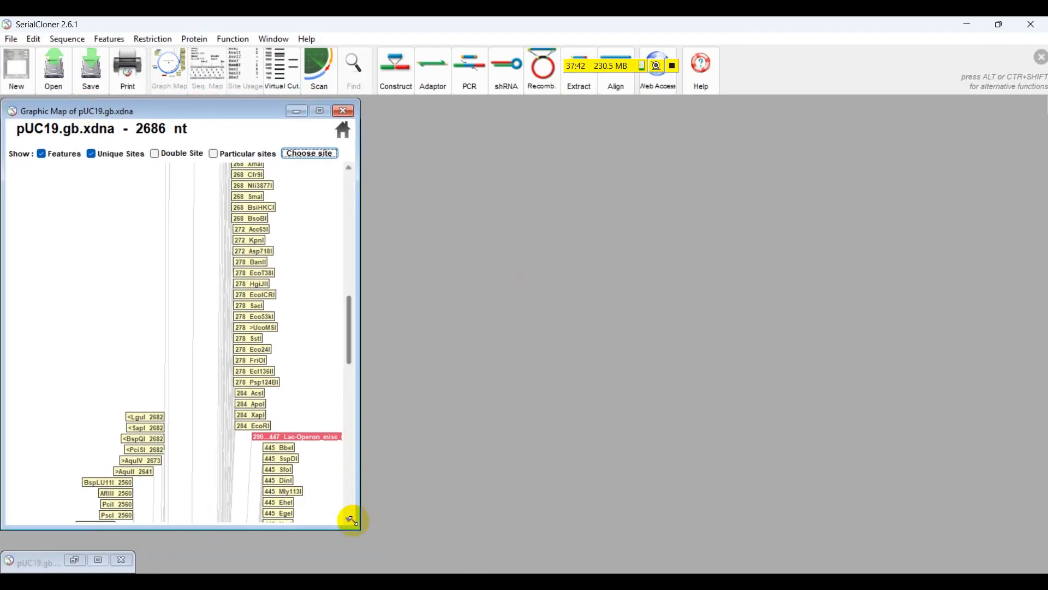
drag(358, 527, 500, 562)
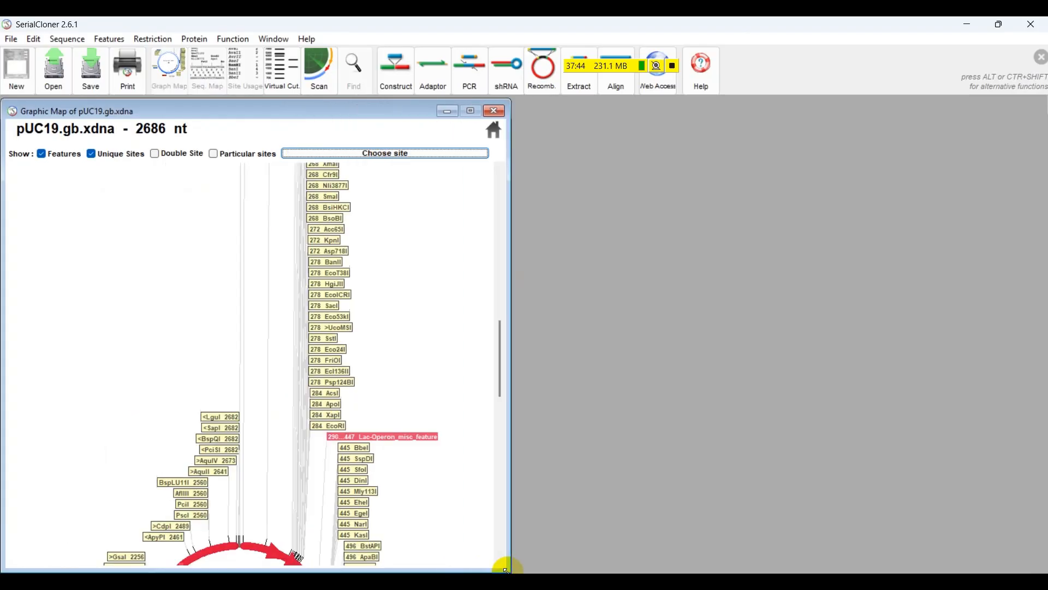
Import the GFP RAW GenBank file from the Practice folder.
click(11, 38)
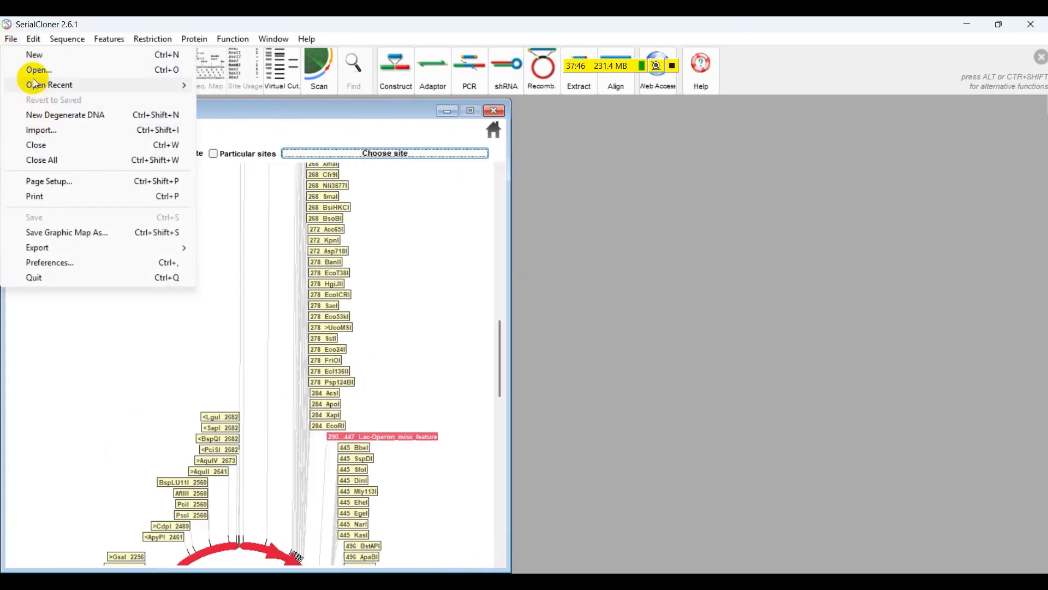
click(44, 132)
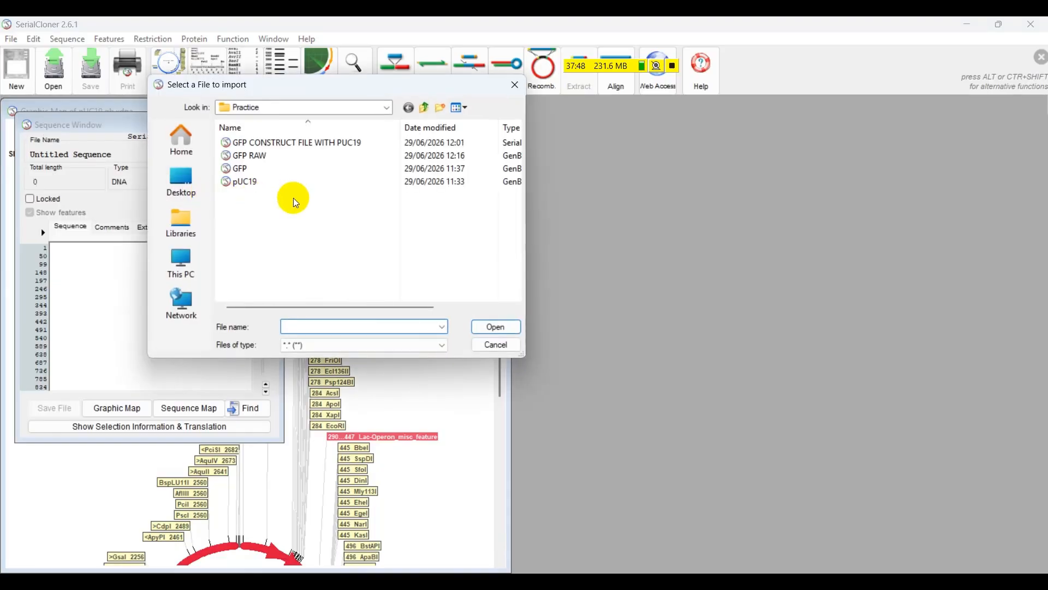
click(257, 156)
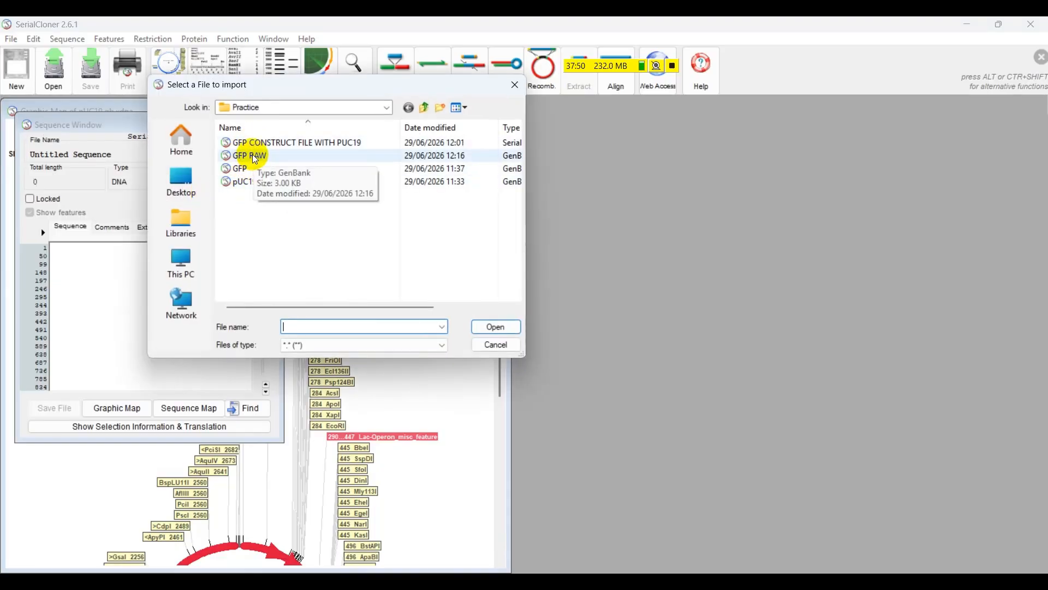
click(497, 328)
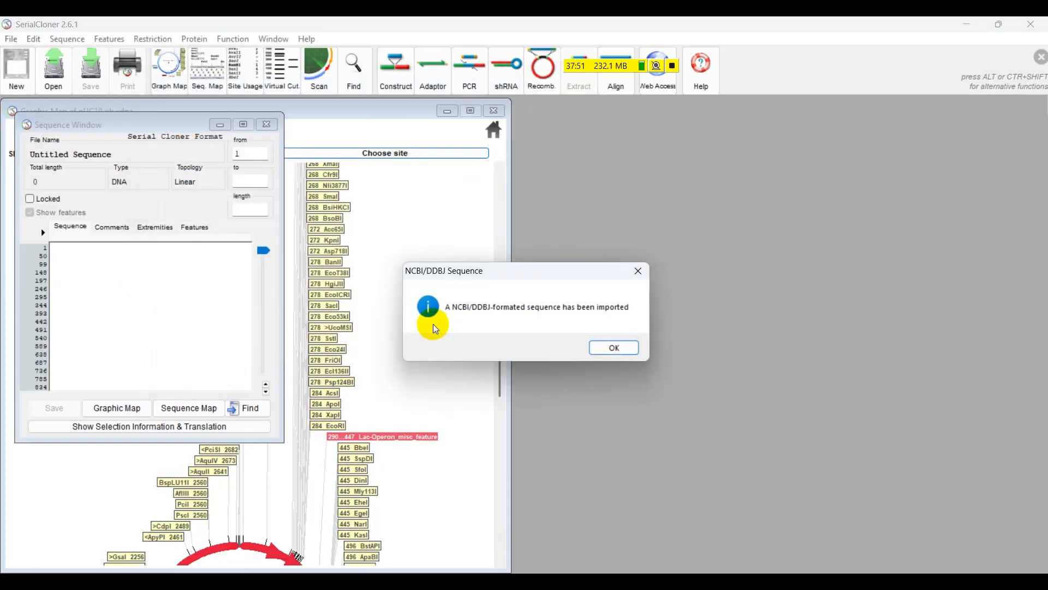
click(613, 347)
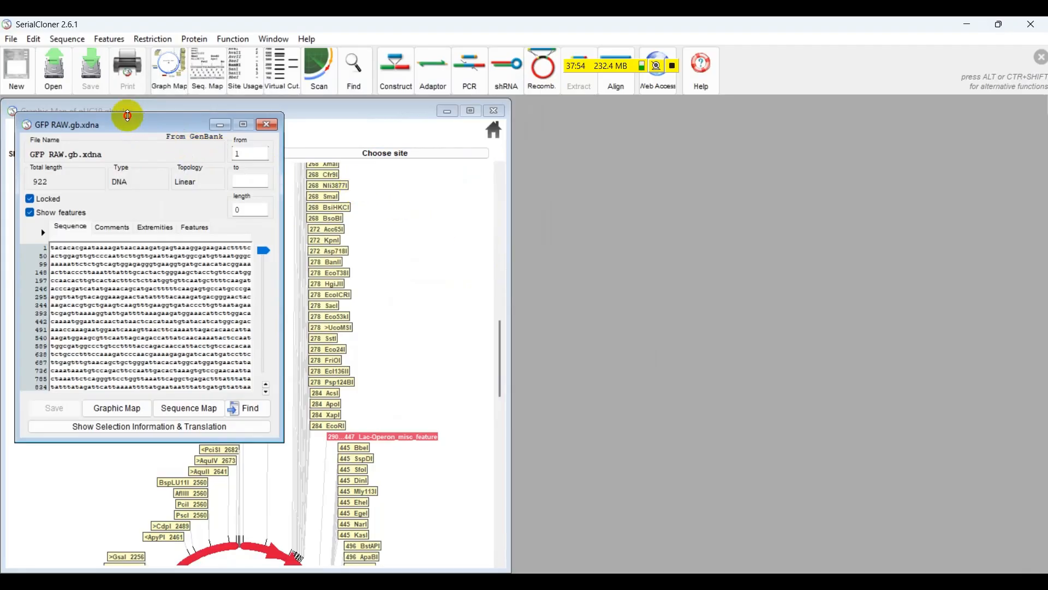
Show the graphic map of GFP RAW, minimise its sequence window, and fit the map into the free half beside the pUC19 map.
drag(133, 121, 251, 147)
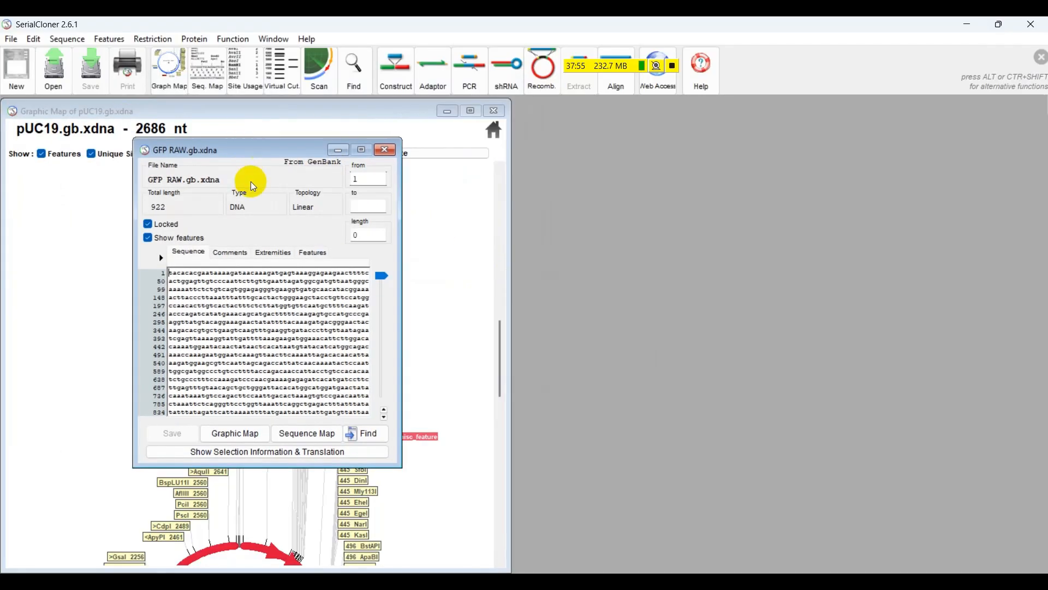
click(236, 436)
drag(199, 149, 354, 148)
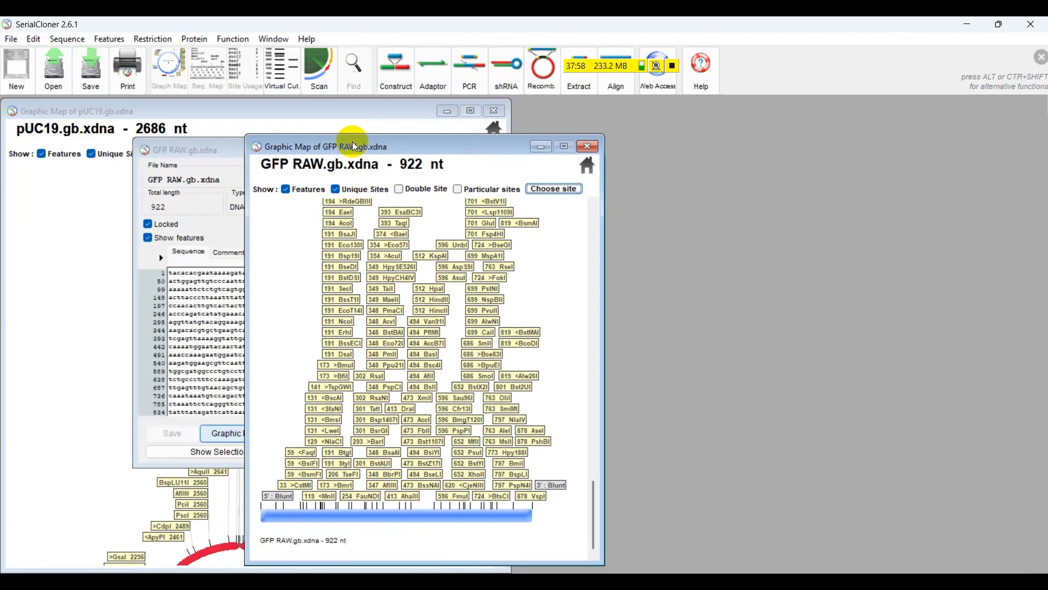
drag(167, 145, 121, 169)
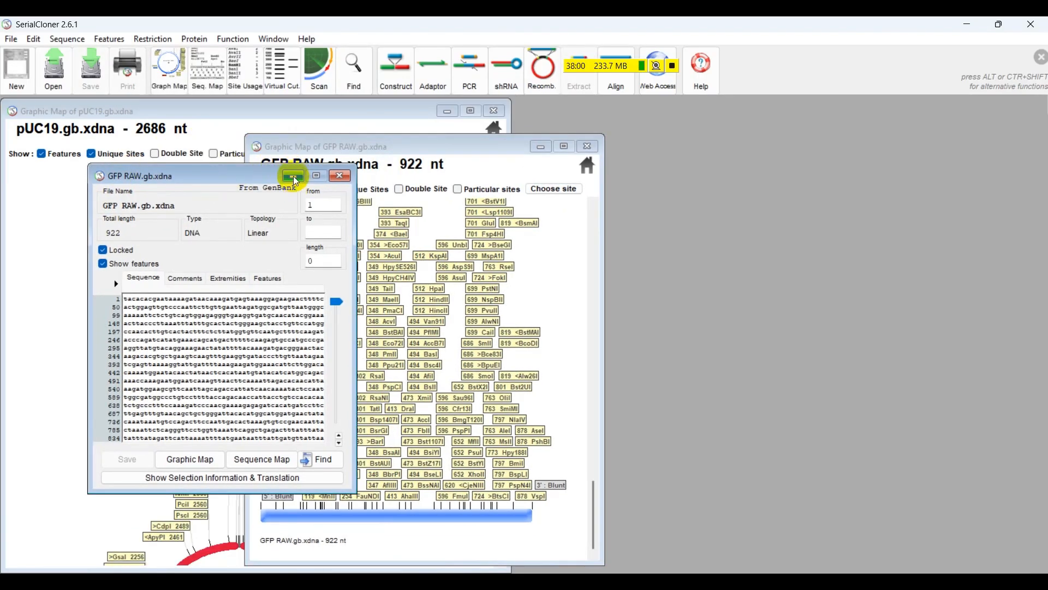
click(293, 176)
drag(331, 153, 237, 134)
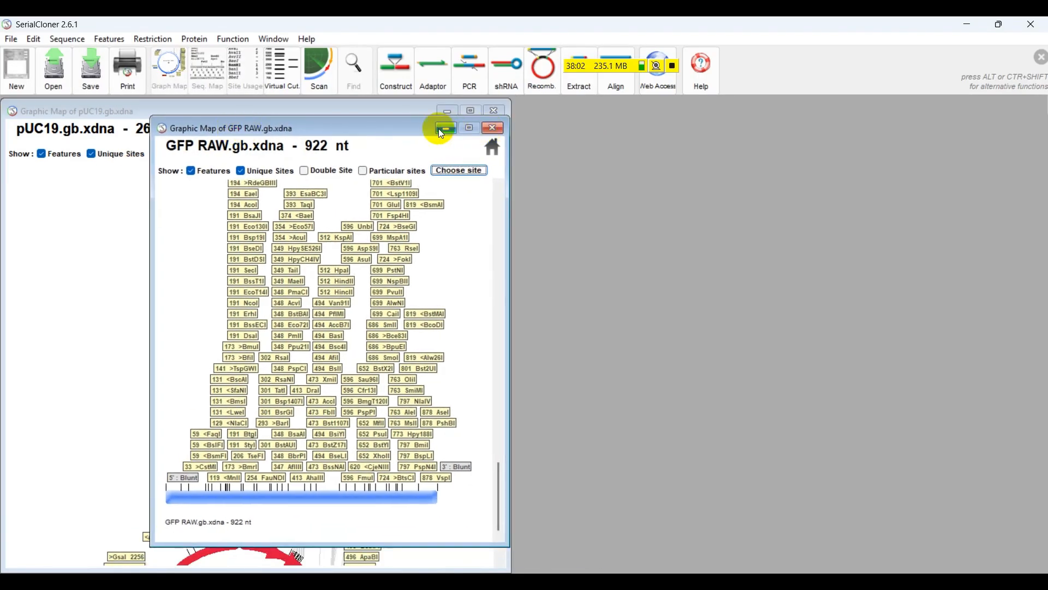
drag(355, 122, 720, 109)
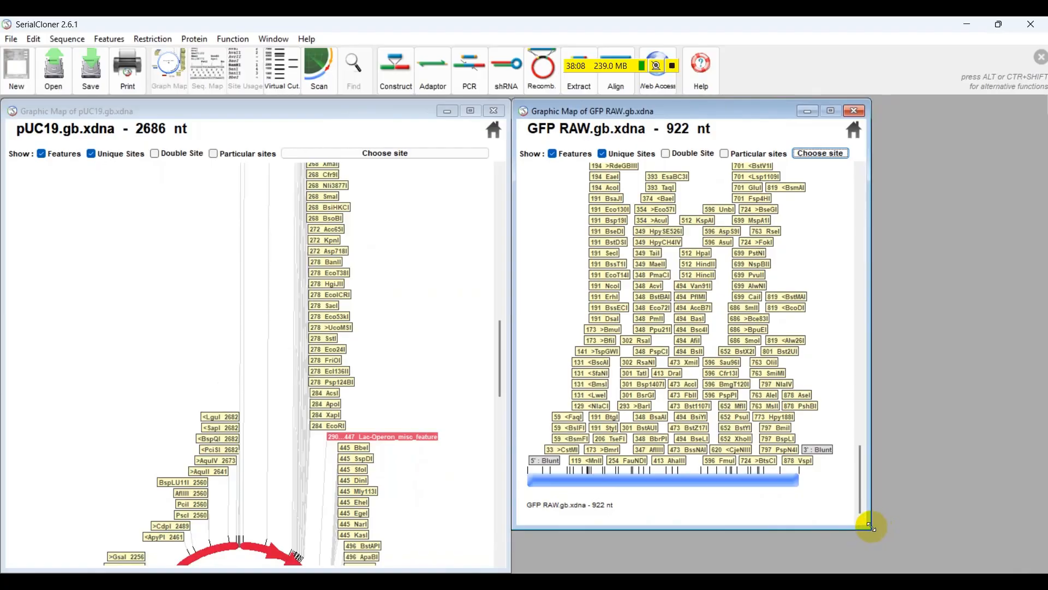
drag(872, 527, 1045, 571)
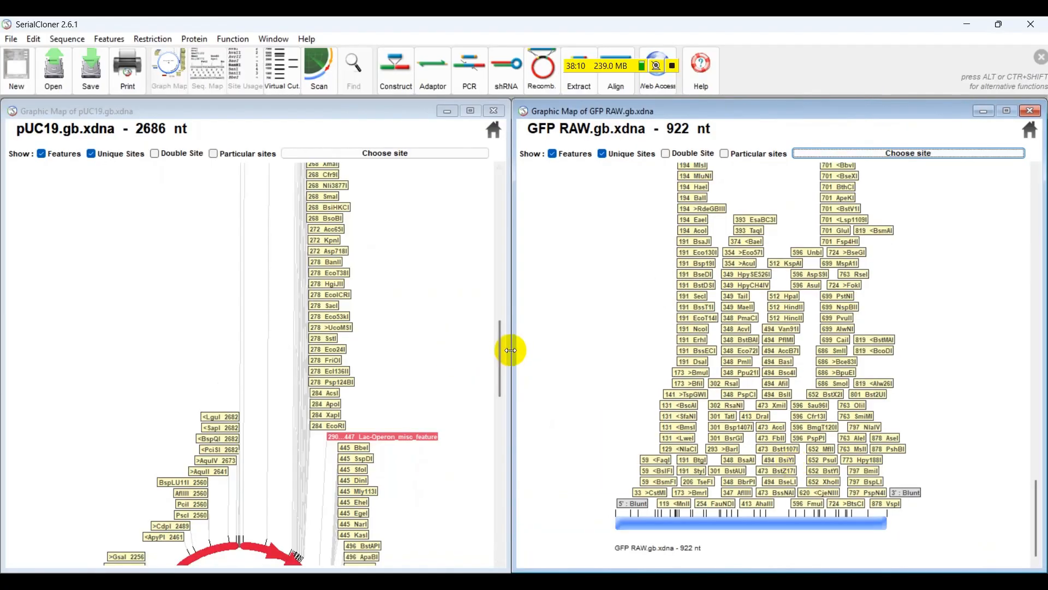
Examine the unique restriction sites around the pUC19 map, especially the polylinker region, against those on the linear GFP RAW map.
drag(501, 389, 500, 463)
click(1038, 505)
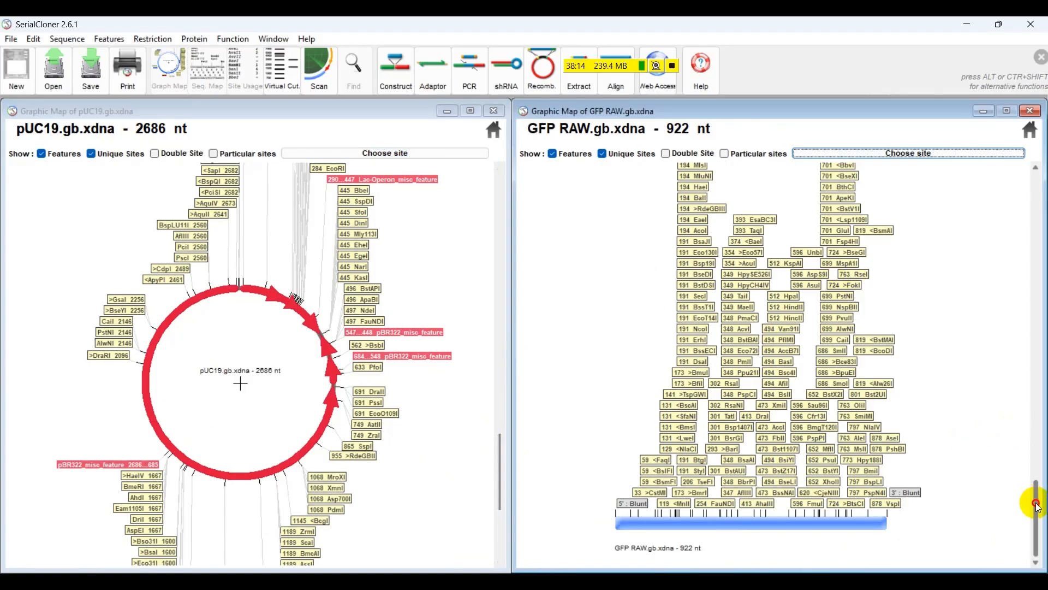
click(499, 457)
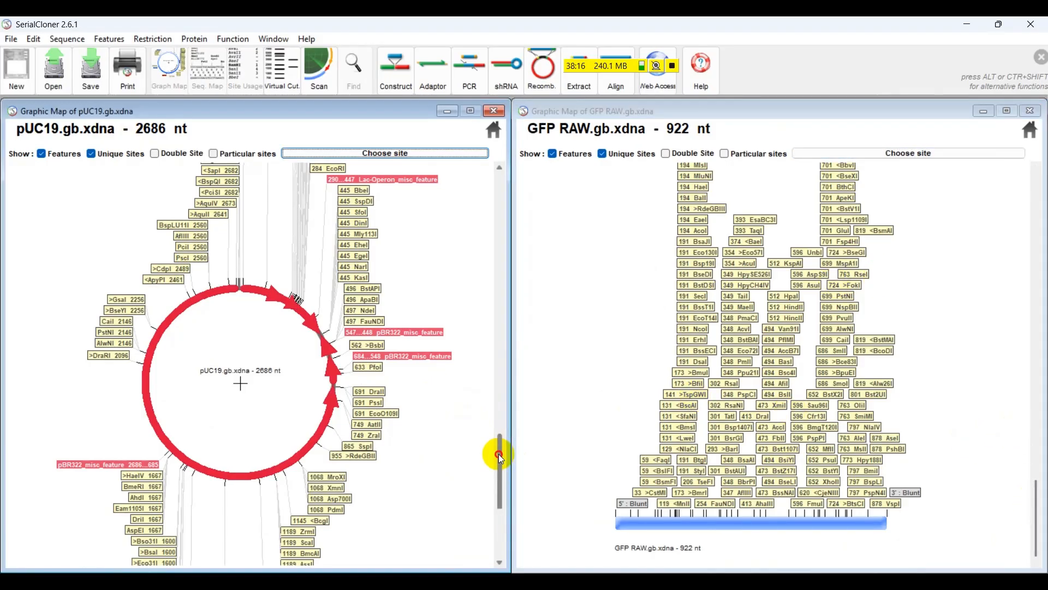
drag(500, 454, 509, 404)
drag(511, 371, 506, 182)
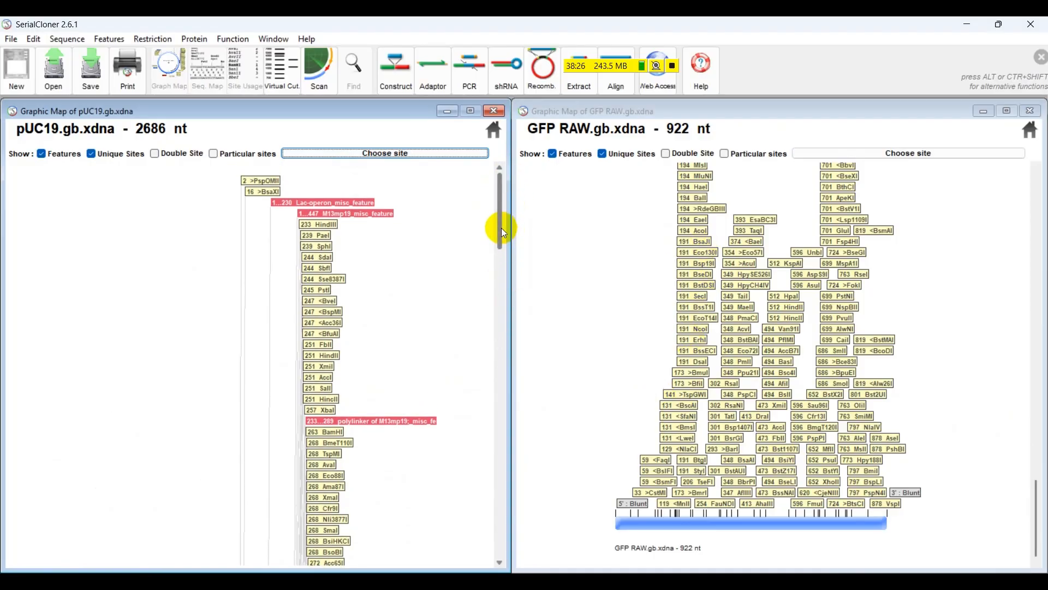
scroll(502, 233, down, 3)
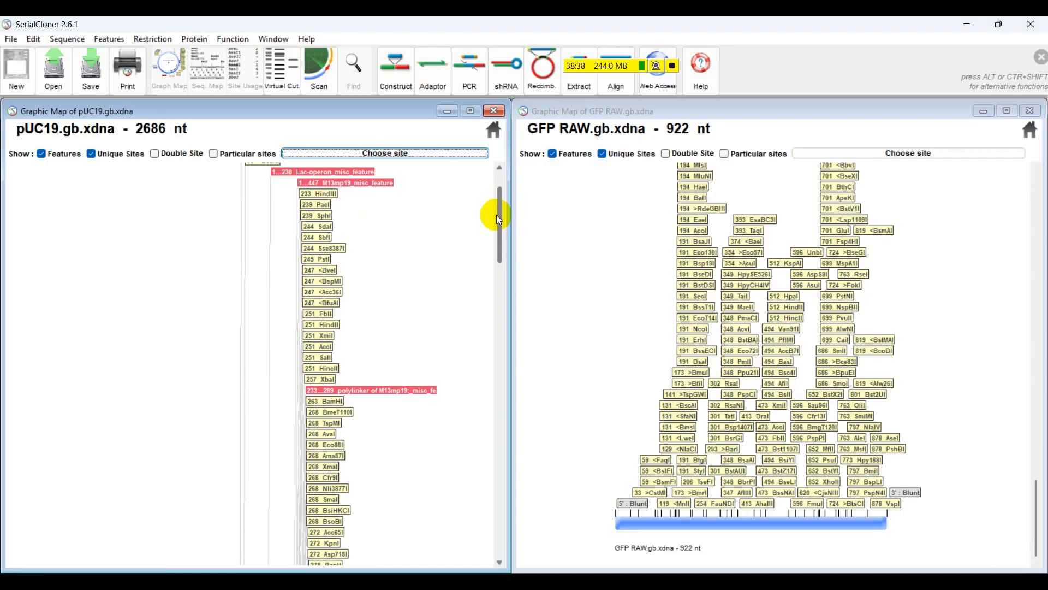
click(674, 68)
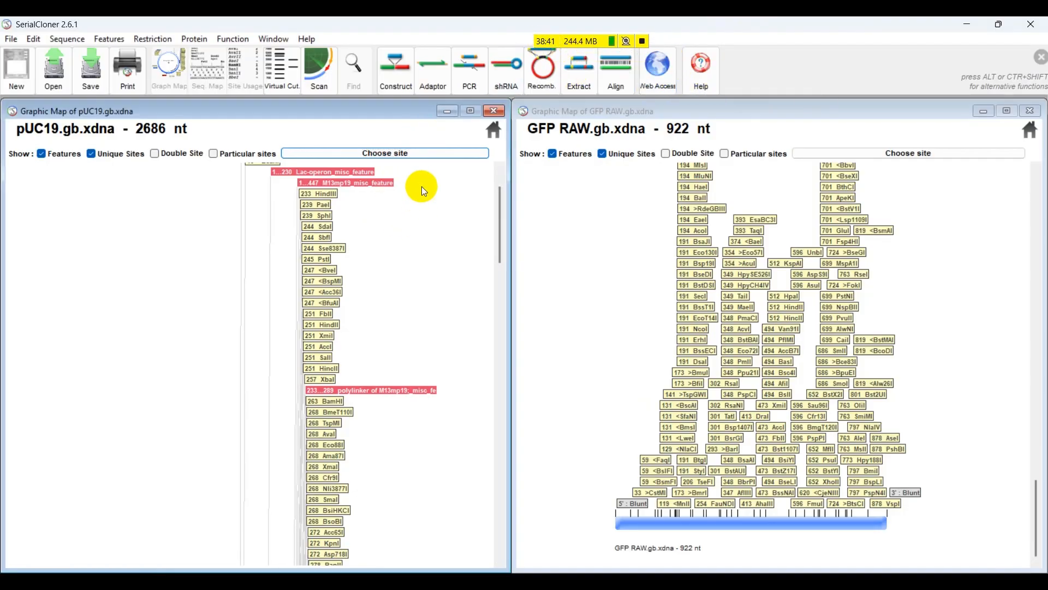
scroll(368, 244, up, 1)
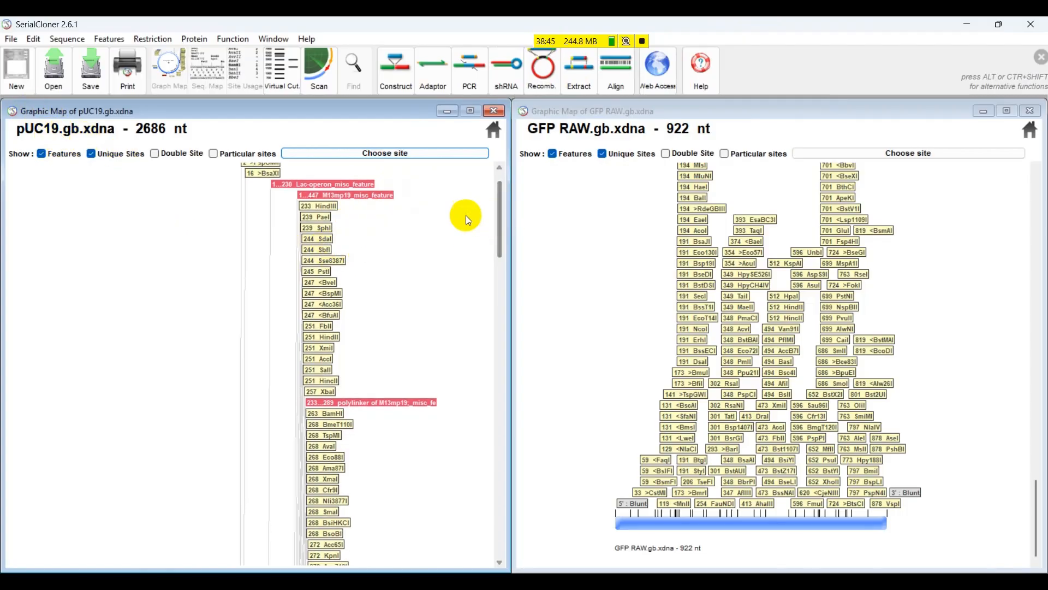
drag(404, 111, 403, 108)
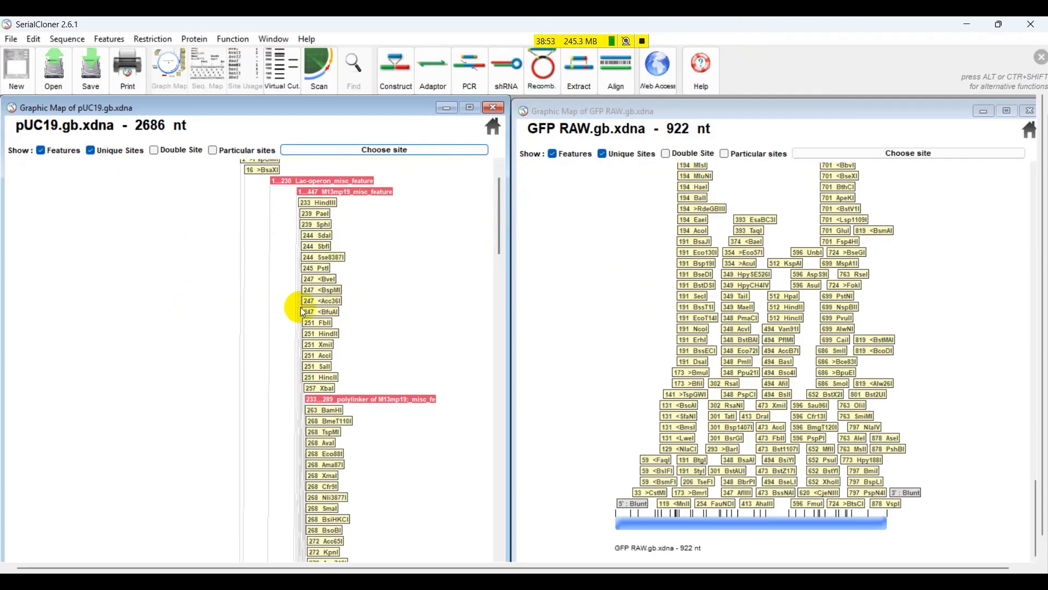
drag(501, 221, 482, 441)
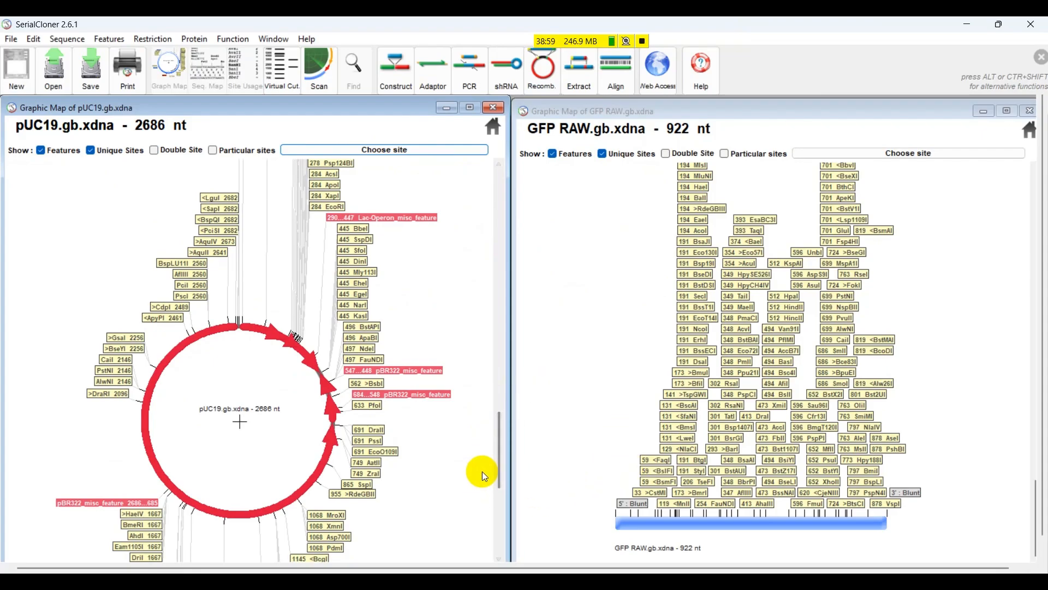
drag(500, 463, 499, 444)
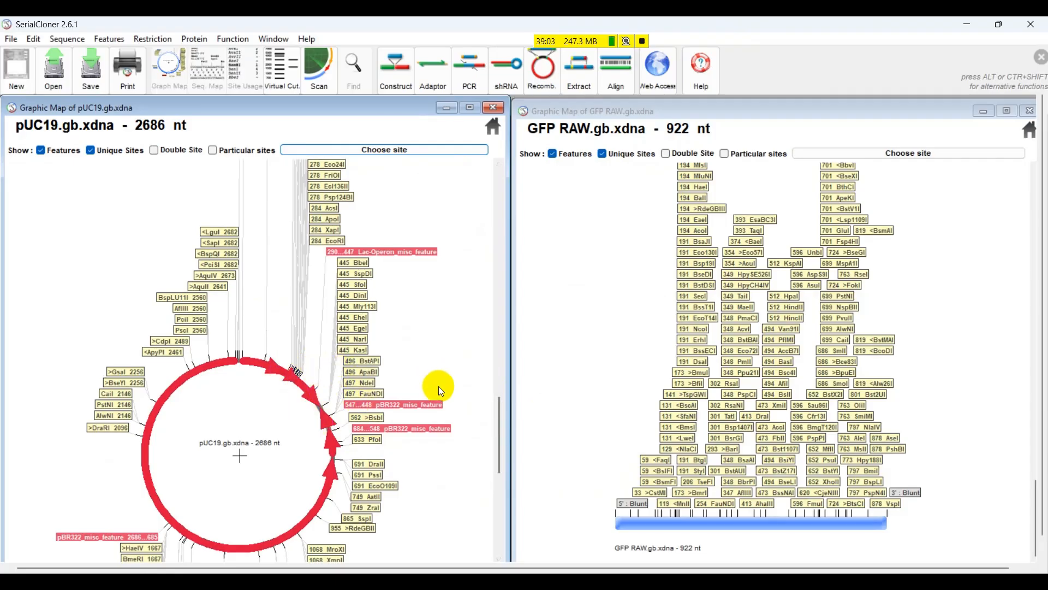
drag(496, 440, 475, 286)
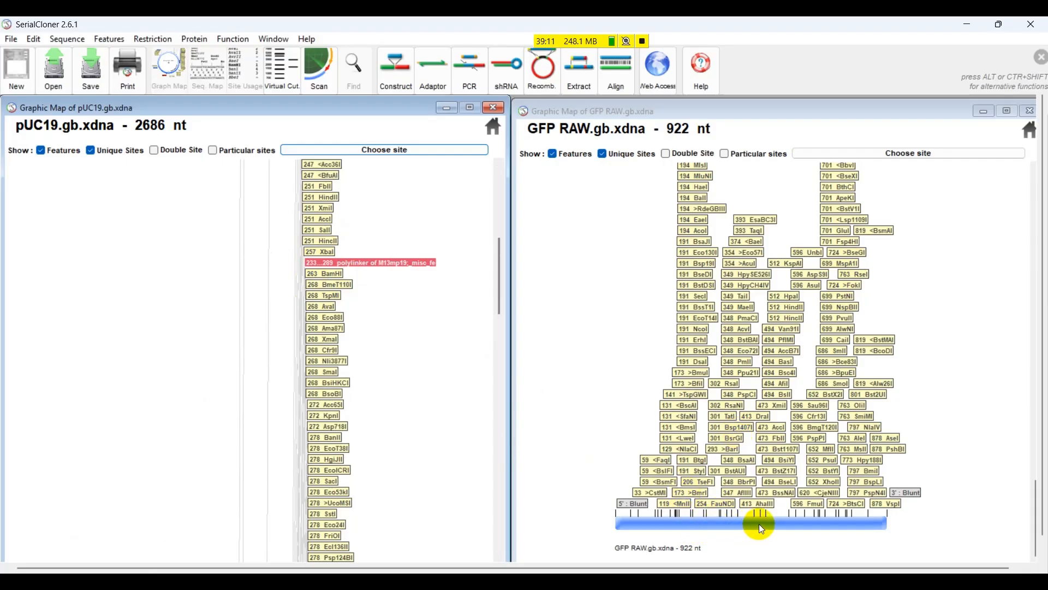
Examine the unique restriction sites on the pUC19 map, from the M13mp19 and polylinker region around the circular plasmid.
drag(496, 283, 476, 198)
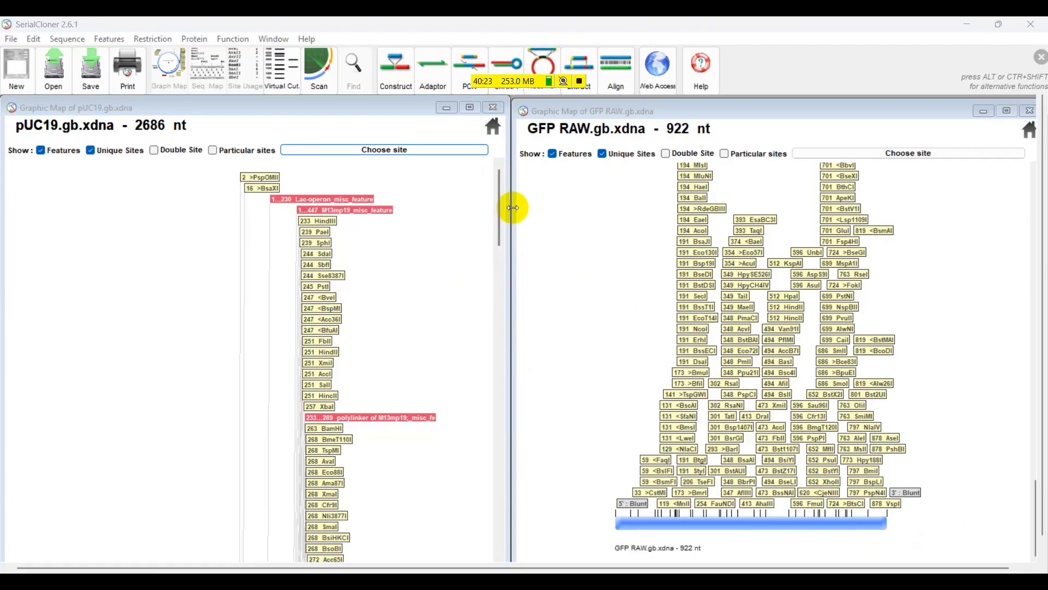
click(494, 213)
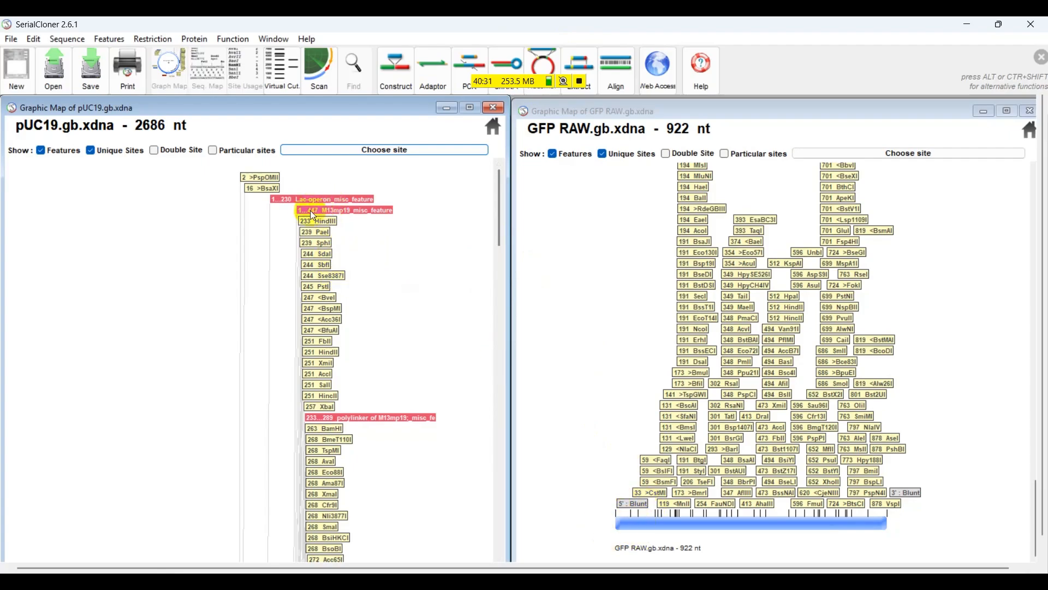
scroll(235, 258, down, 1)
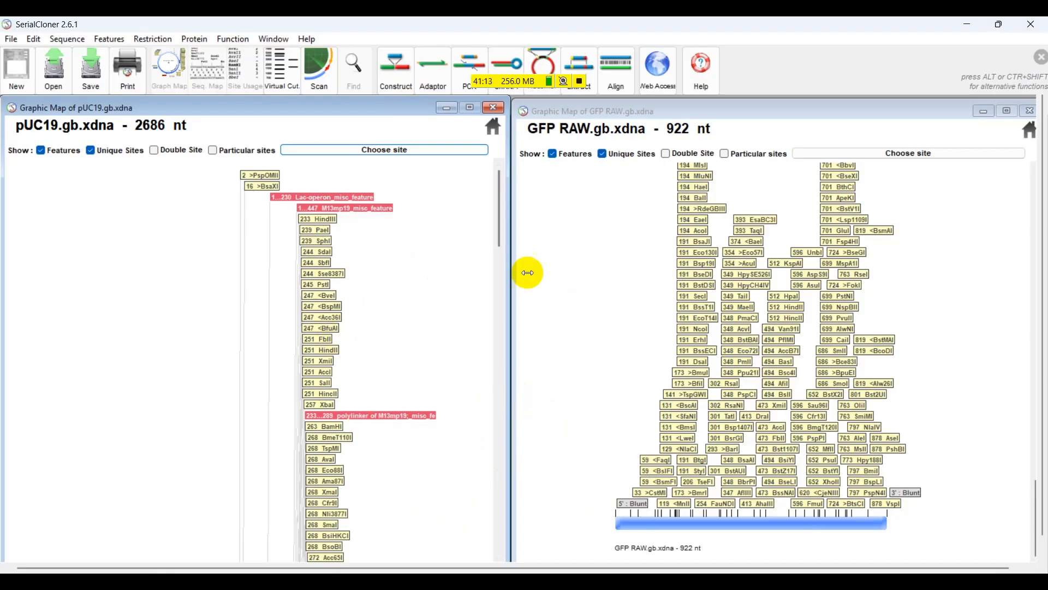
drag(501, 210, 492, 188)
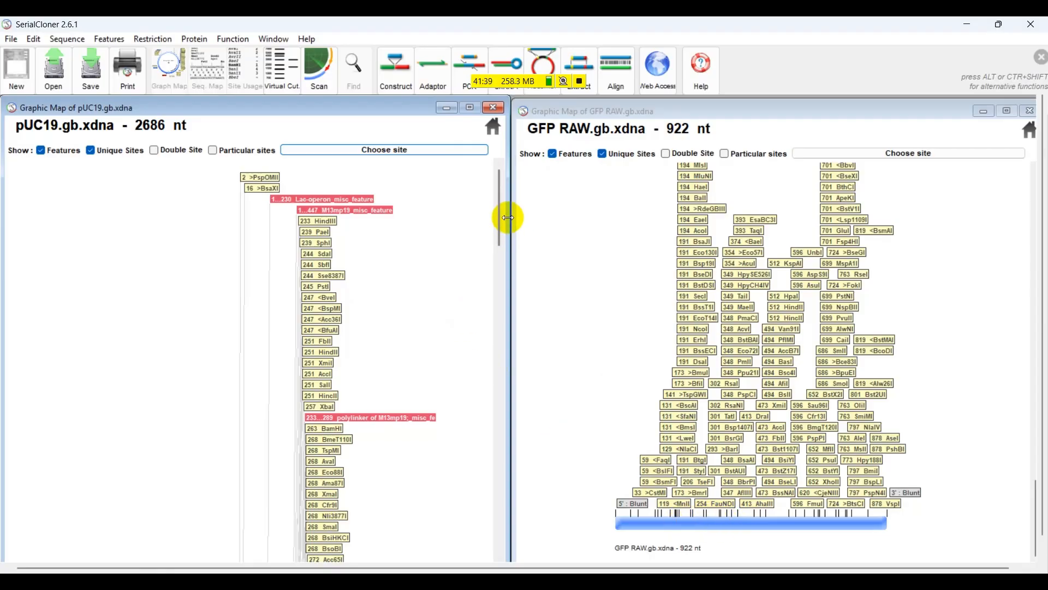
drag(498, 200, 498, 205)
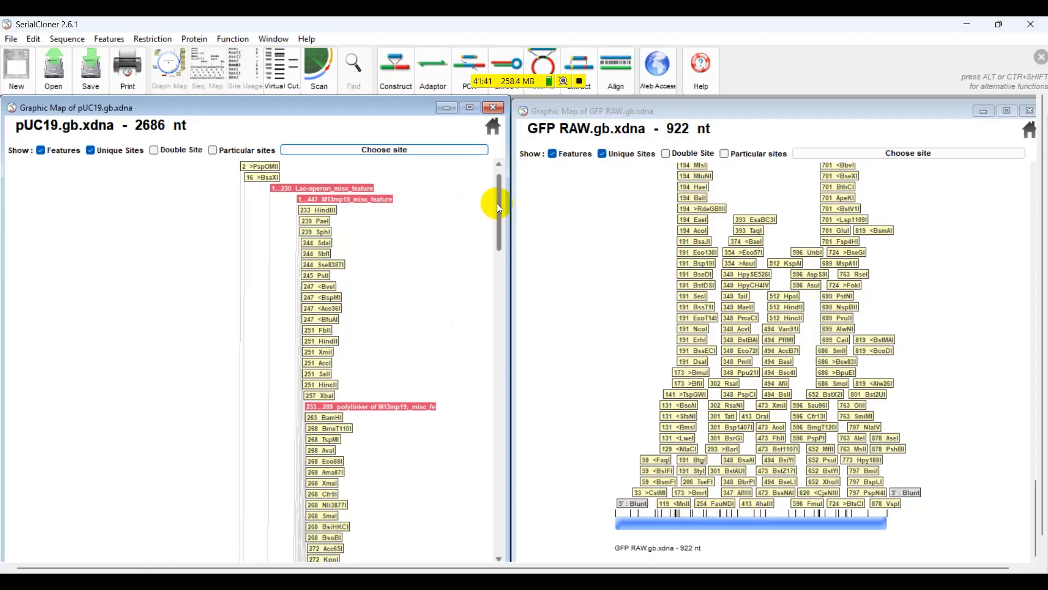
drag(496, 82, 497, 60)
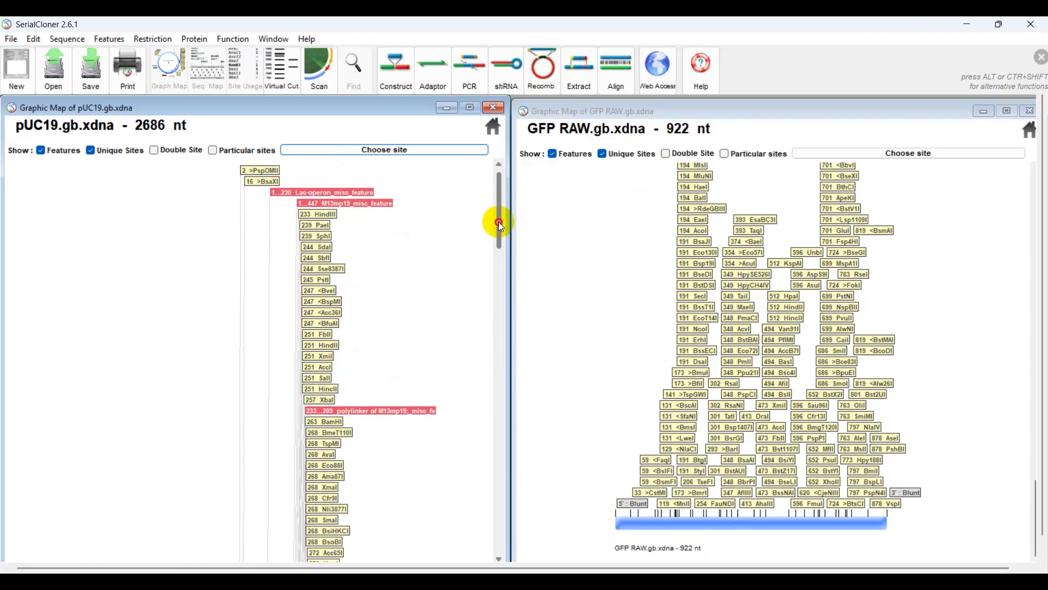
drag(500, 223, 464, 508)
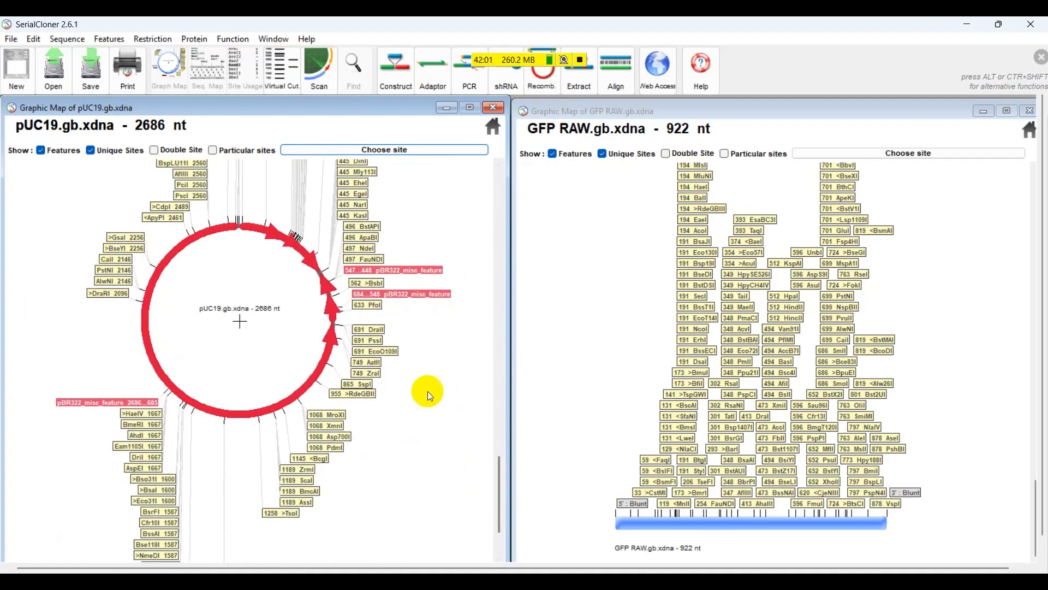
drag(499, 476, 494, 196)
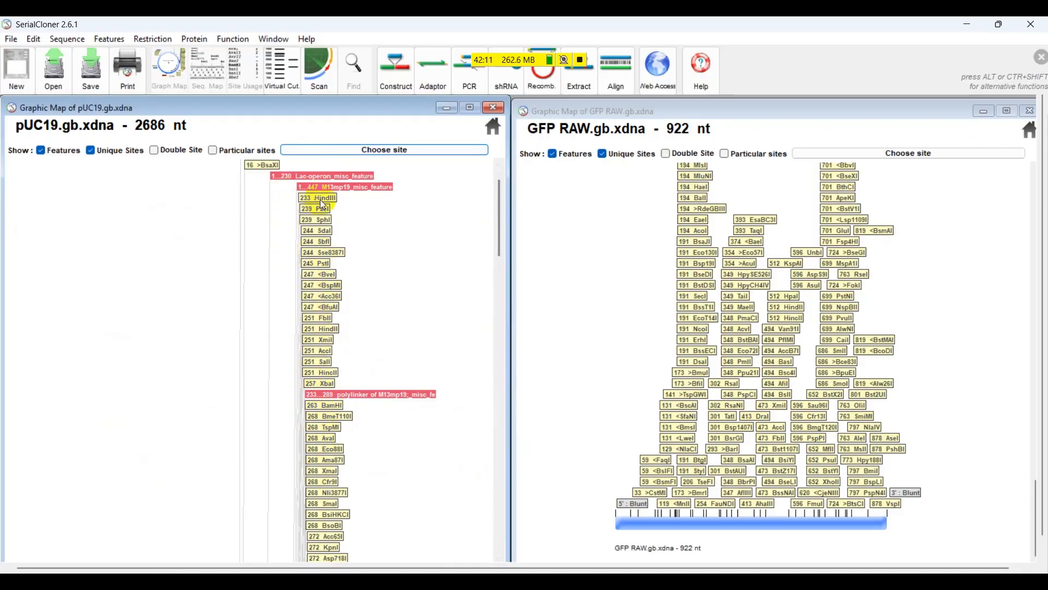
drag(499, 206, 492, 311)
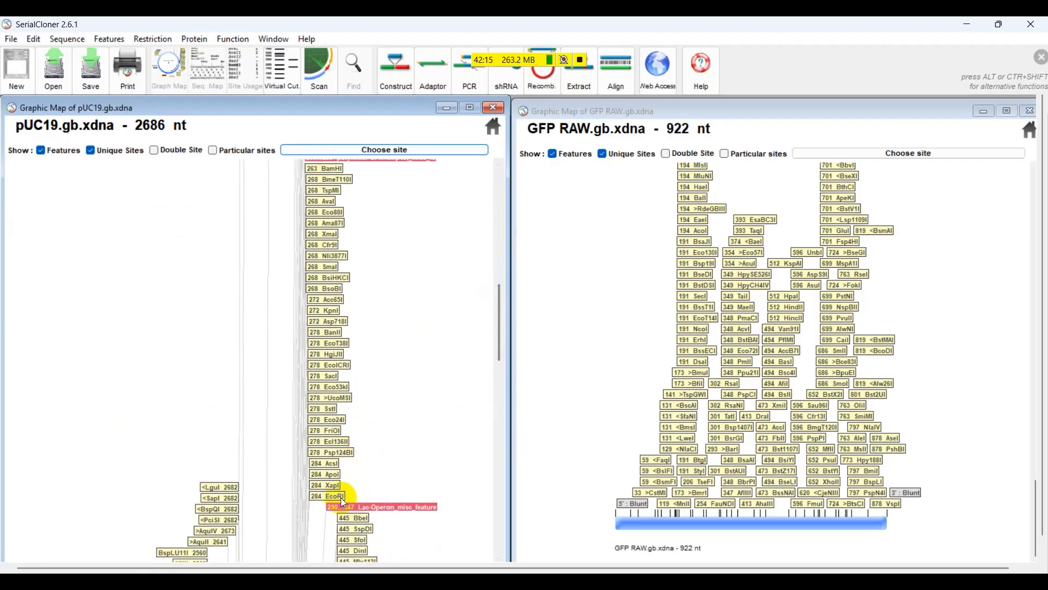
drag(499, 330, 491, 225)
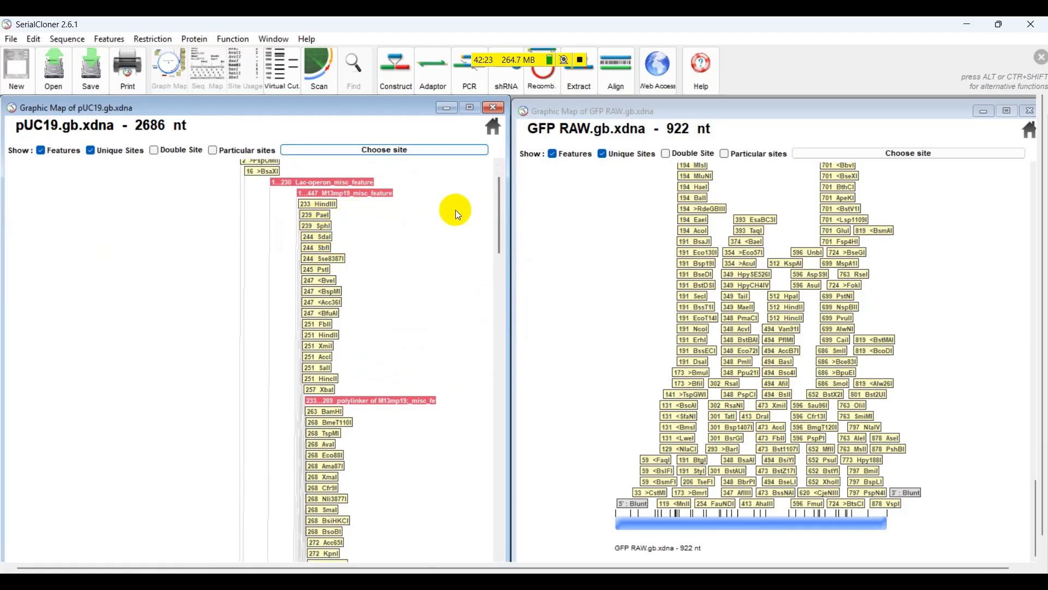
drag(498, 215, 501, 216)
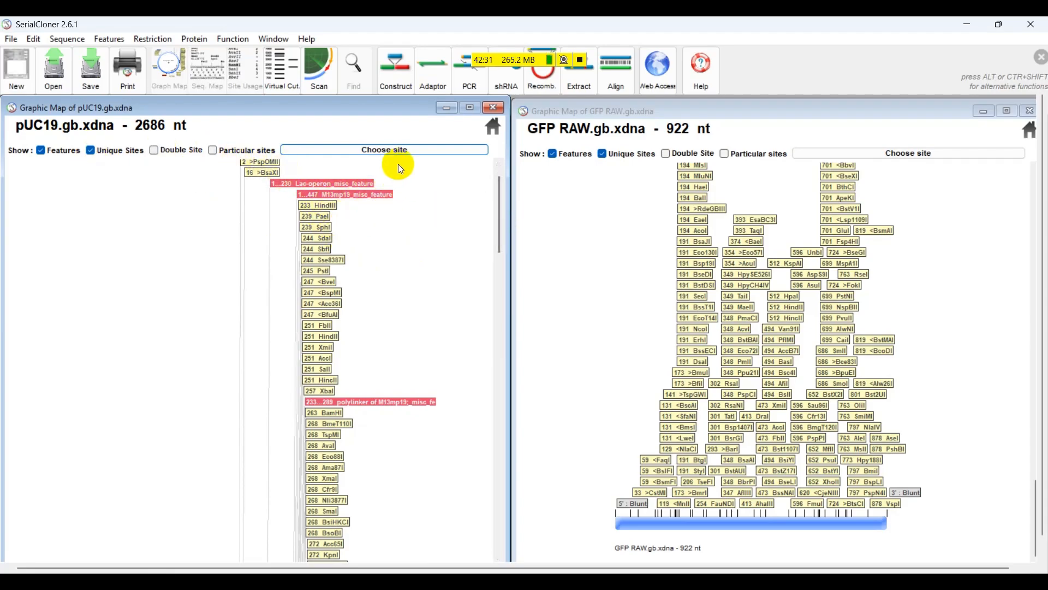
Choose HindIII as a particular site on the pUC19 map and show it with the unique sites hidden.
click(394, 149)
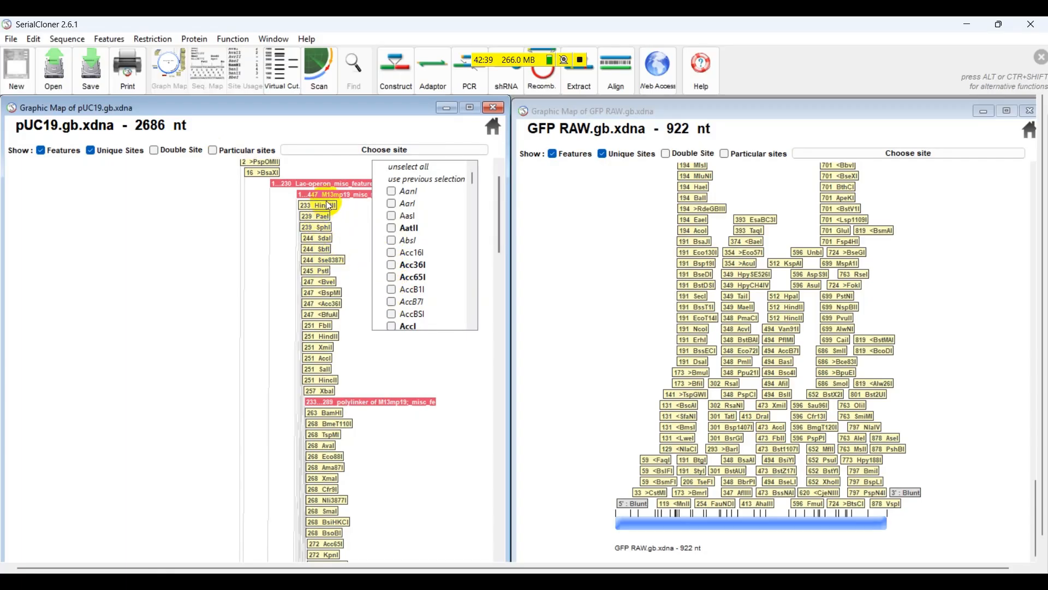
drag(473, 179, 479, 257)
click(391, 265)
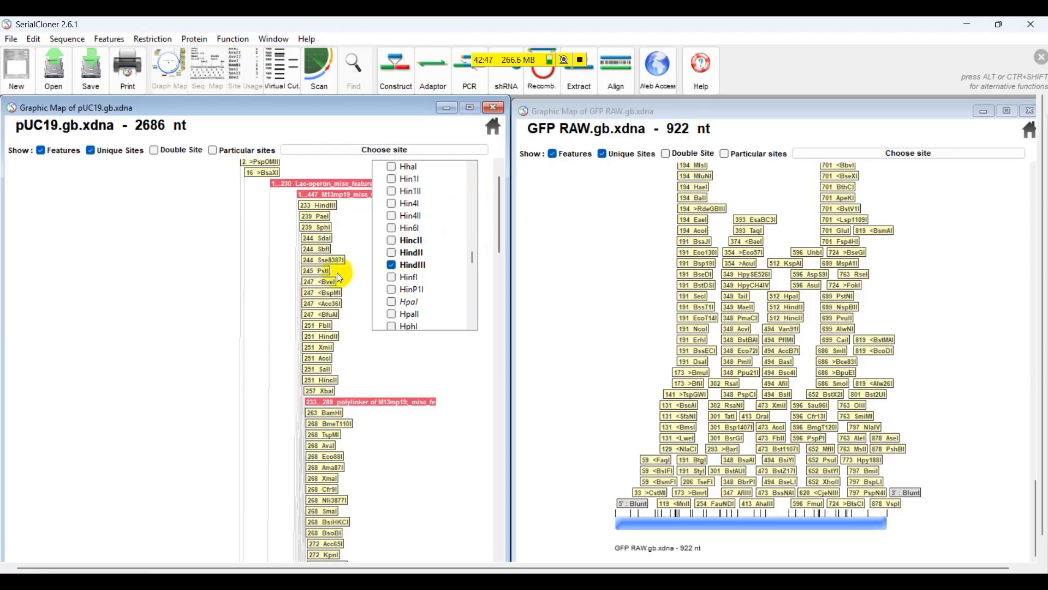
click(91, 151)
click(213, 150)
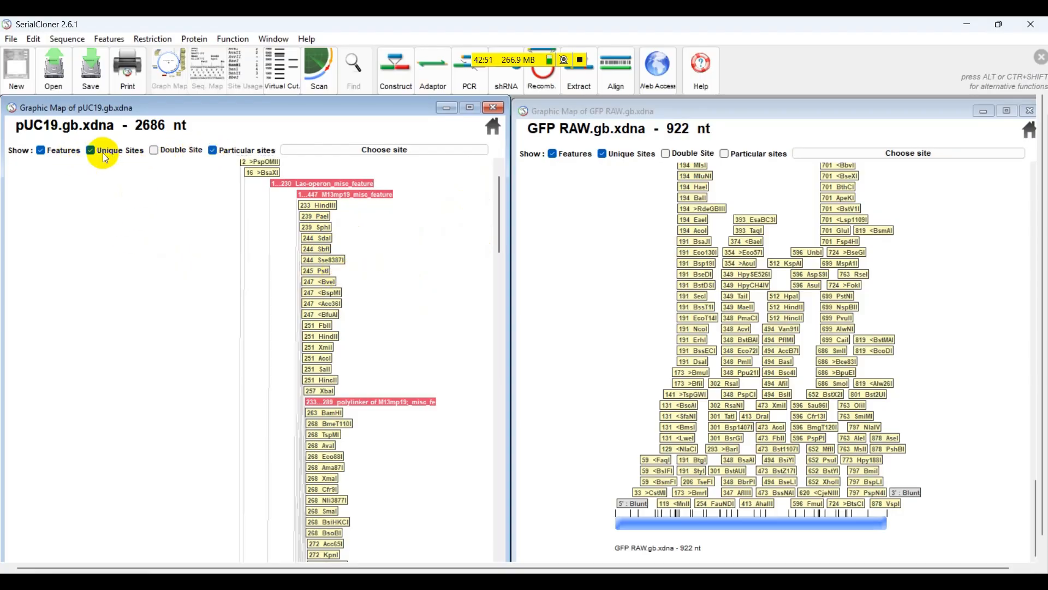
click(92, 150)
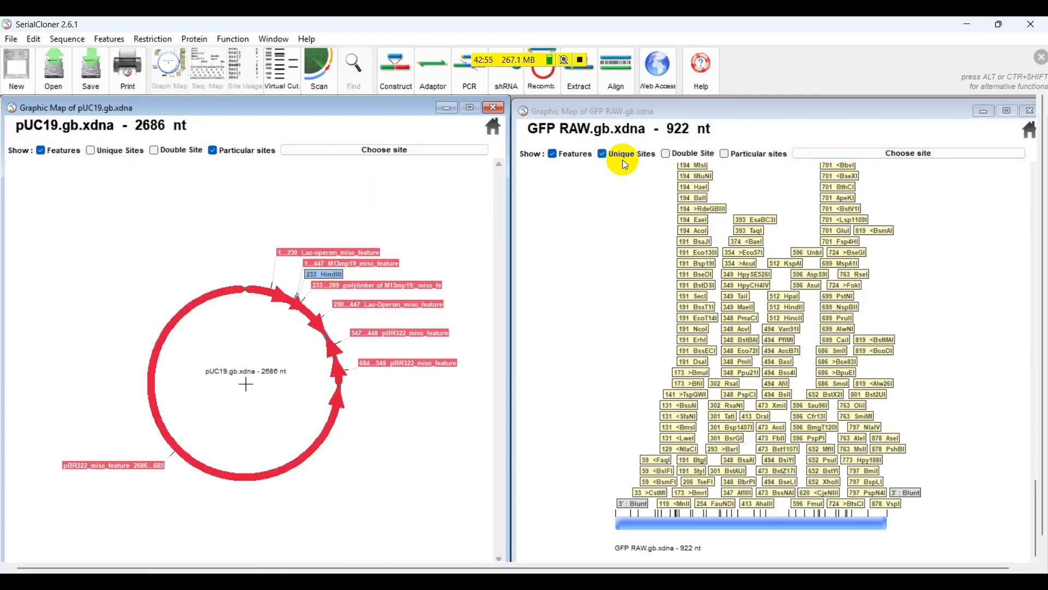
Hide the unique sites on the GFP RAW map and display only HindIII as a particular site.
click(602, 154)
click(724, 154)
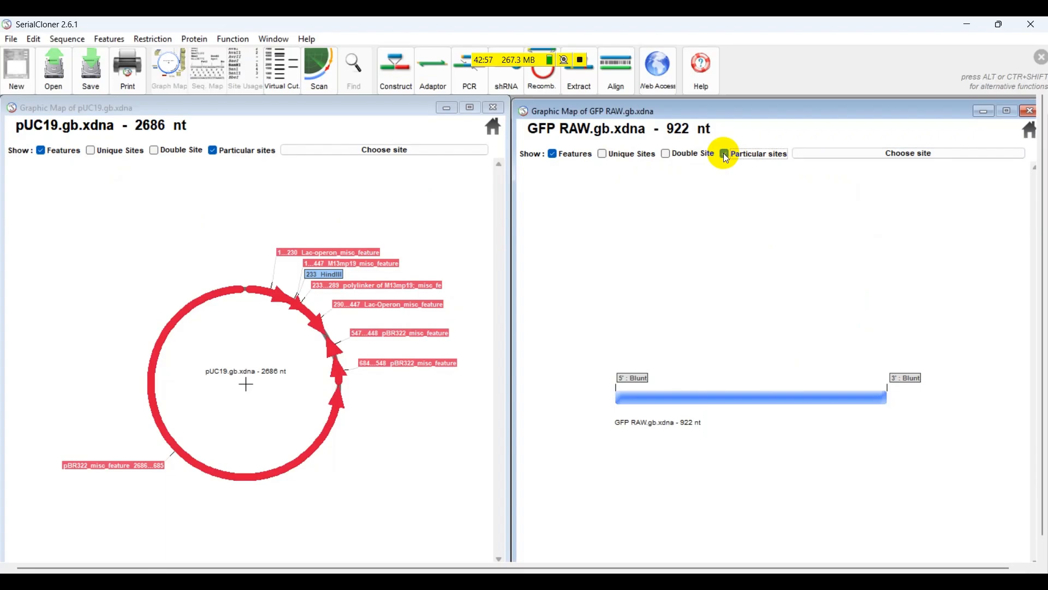
click(896, 154)
scroll(954, 287, down, 6)
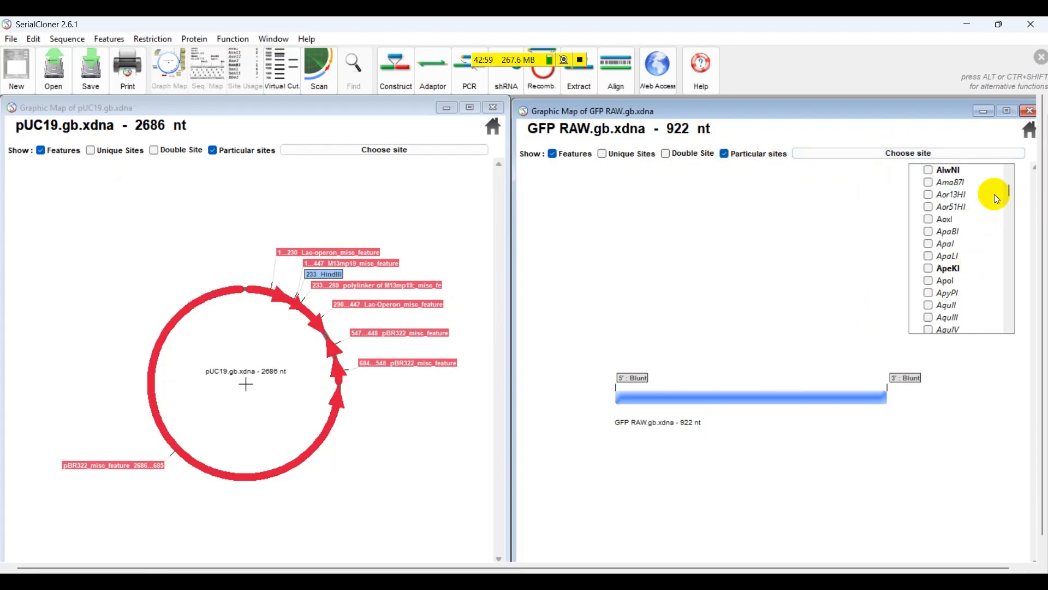
drag(1011, 189, 995, 259)
click(929, 255)
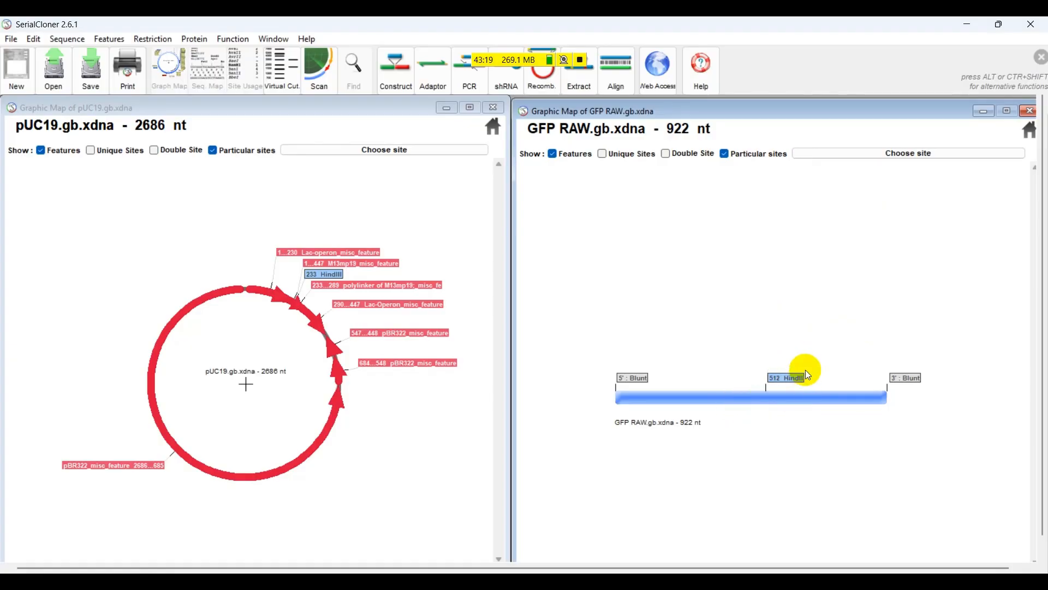
Turn off particular sites and show the unique sites again on both the GFP RAW and pUC19 maps.
click(725, 155)
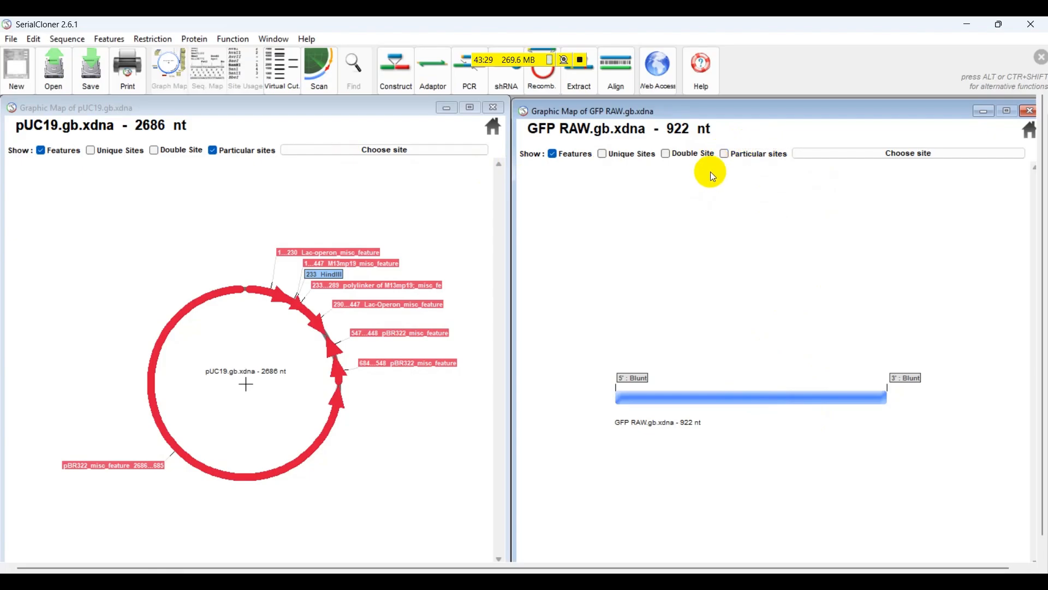
click(600, 153)
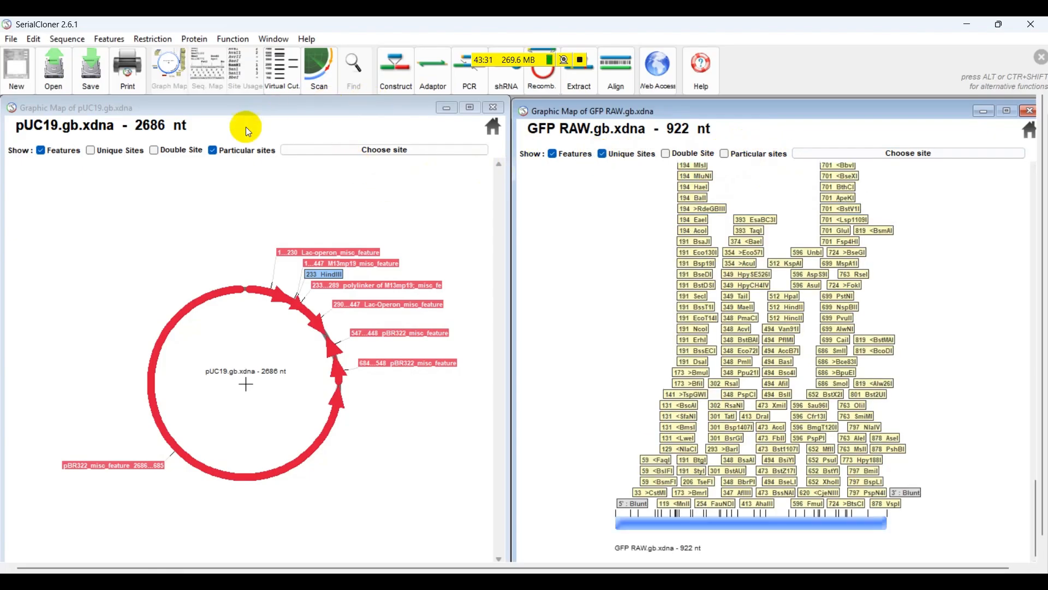
click(213, 150)
click(339, 150)
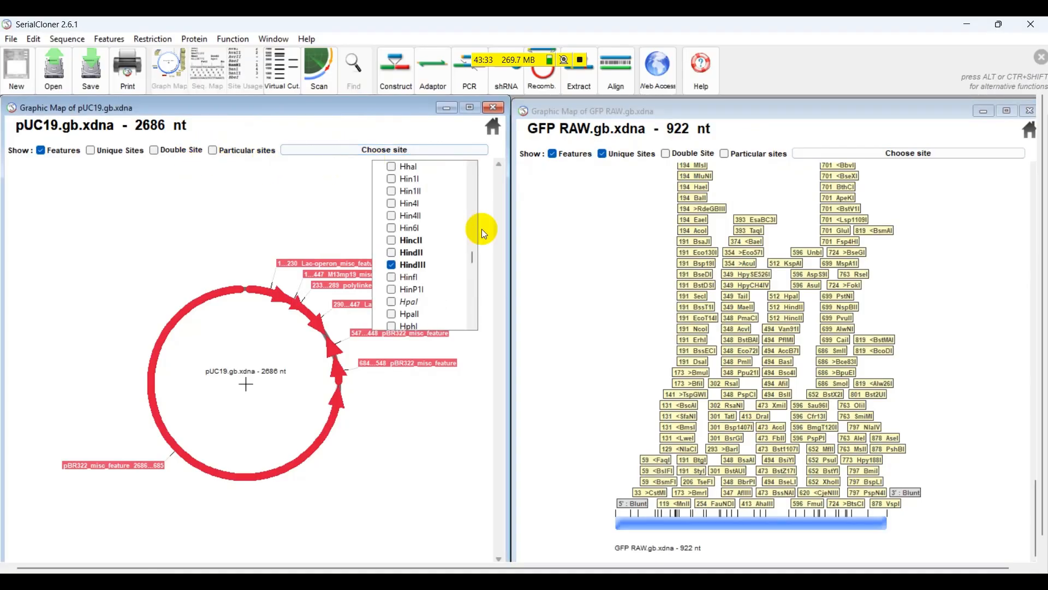
click(301, 185)
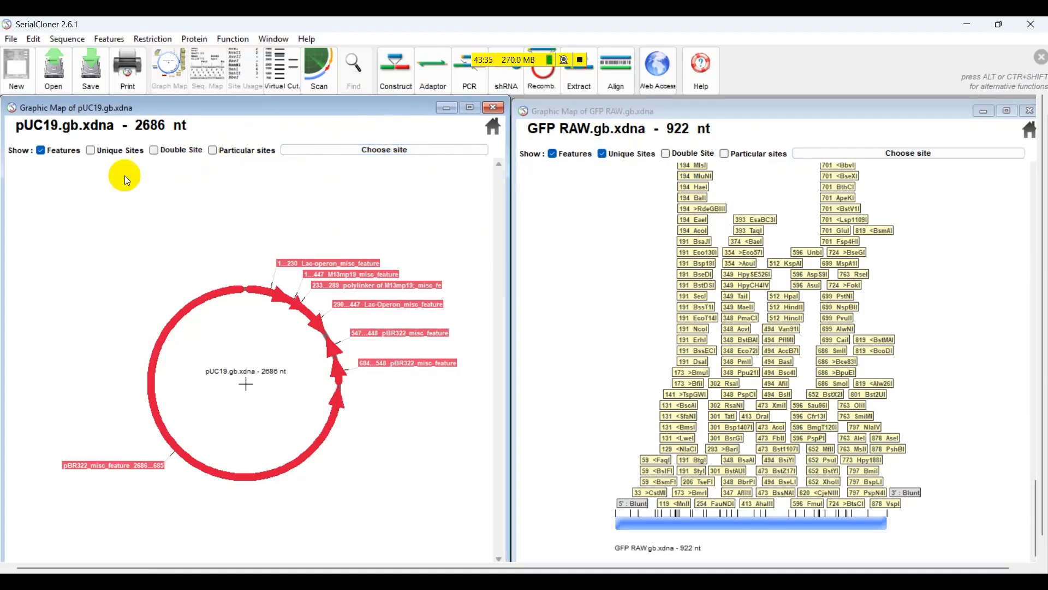
click(91, 150)
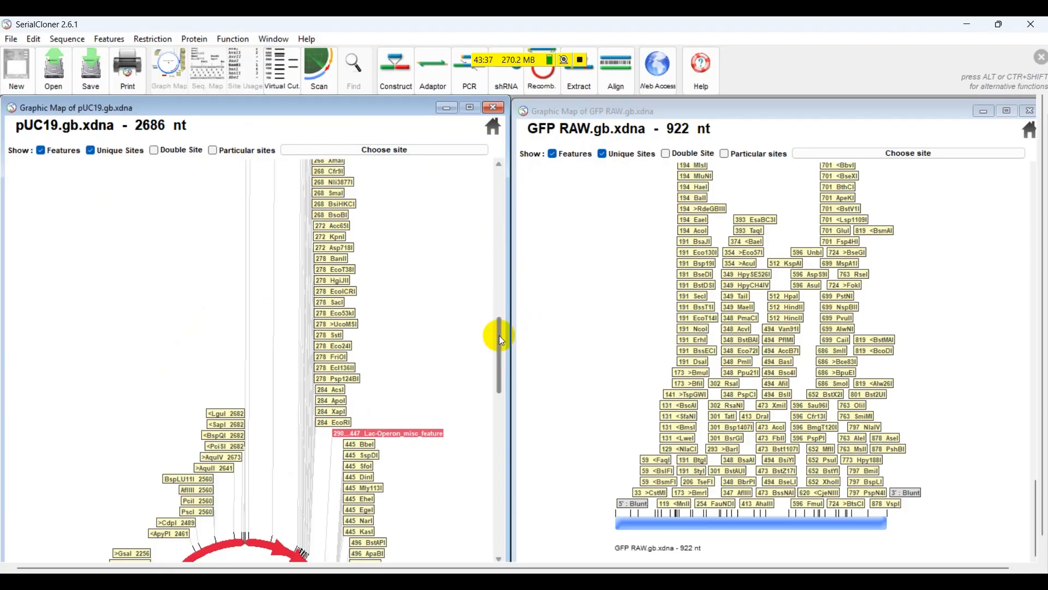
Bring the pUC19 polylinker sites into view and take a screenshot of both graphic maps side by side.
drag(499, 335, 499, 212)
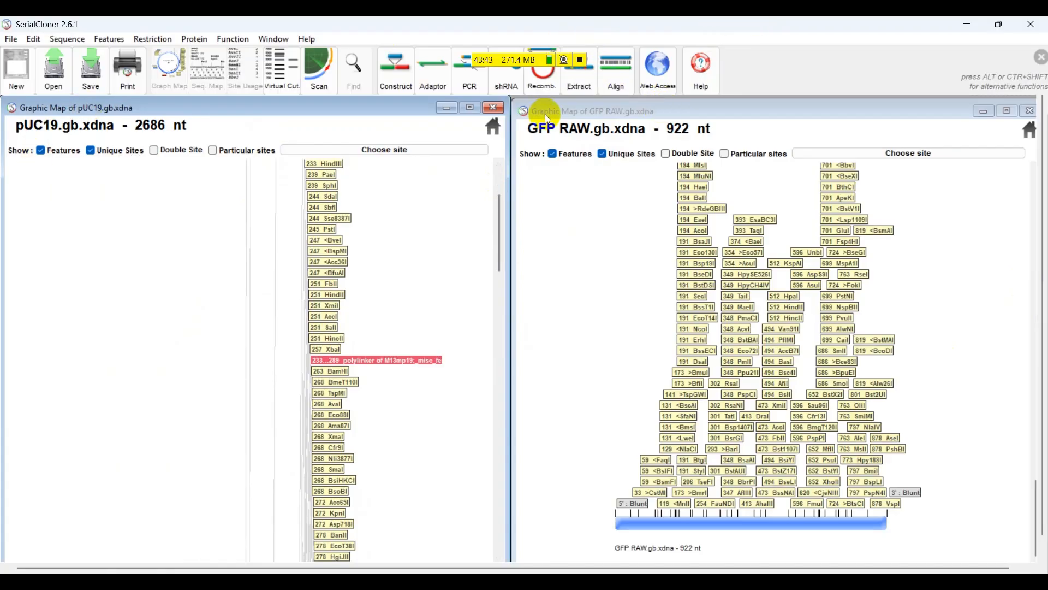
key(super+shift+s)
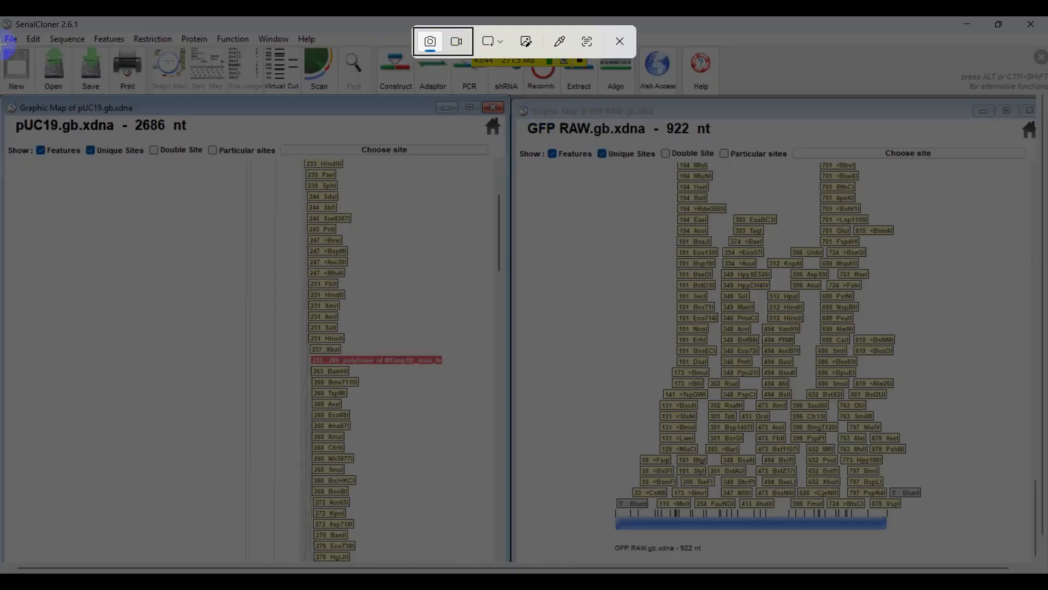
drag(3, 104, 1027, 569)
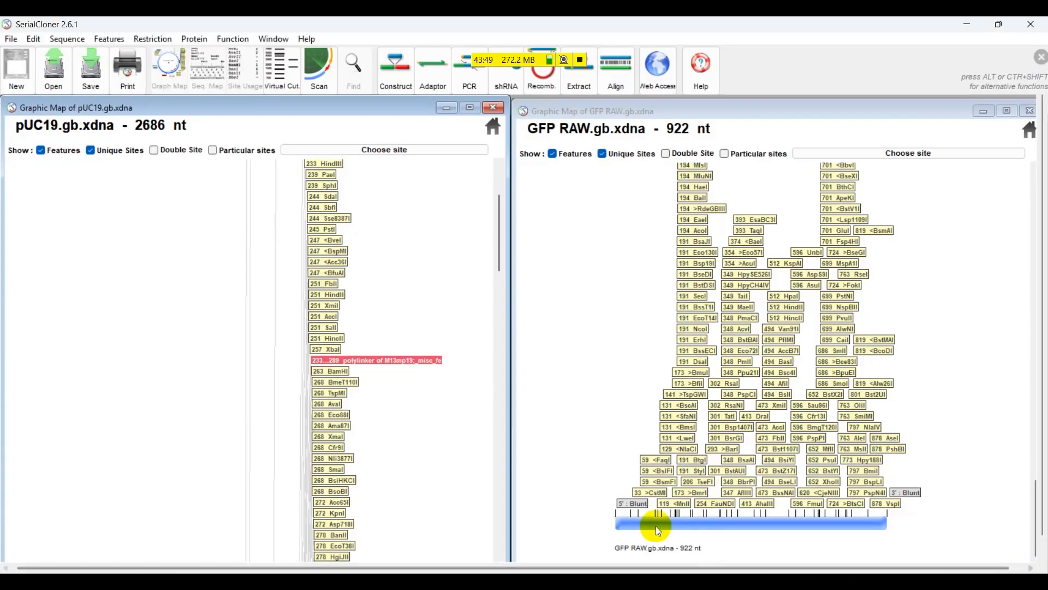
click(899, 410)
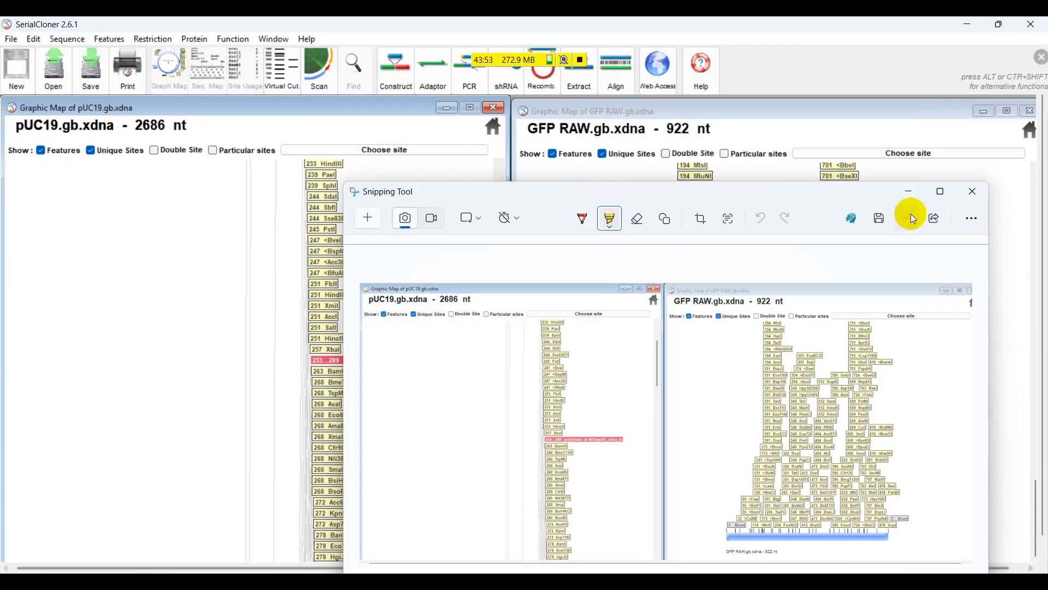
click(911, 201)
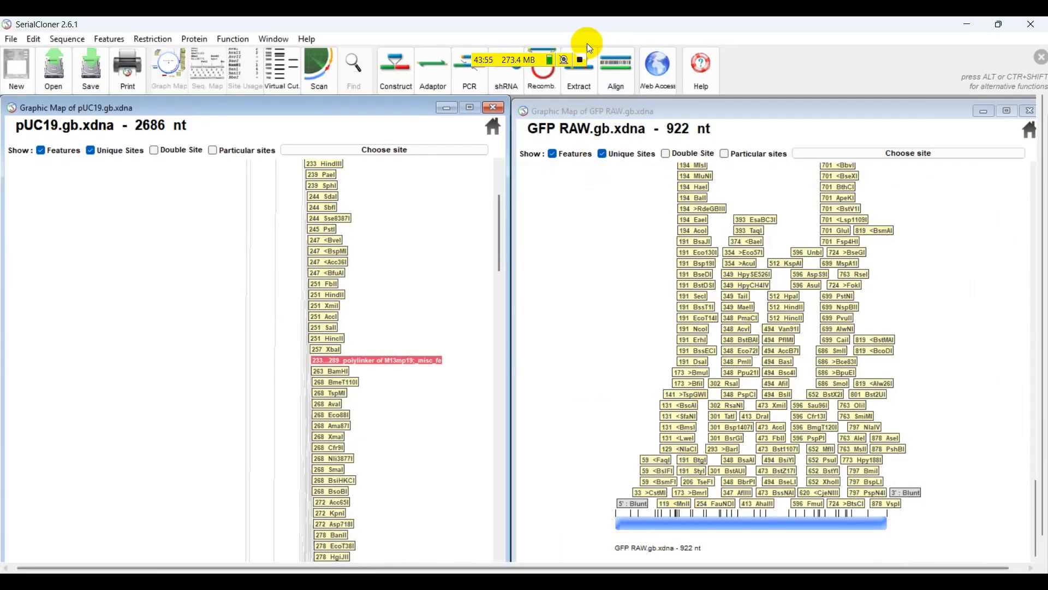
Switch to ChatGPT in the browser and paste the maps screenshot into the "Enzyme Comparison for GFP" chat message.
key(alt+Tab)
scroll(661, 301, up, 4)
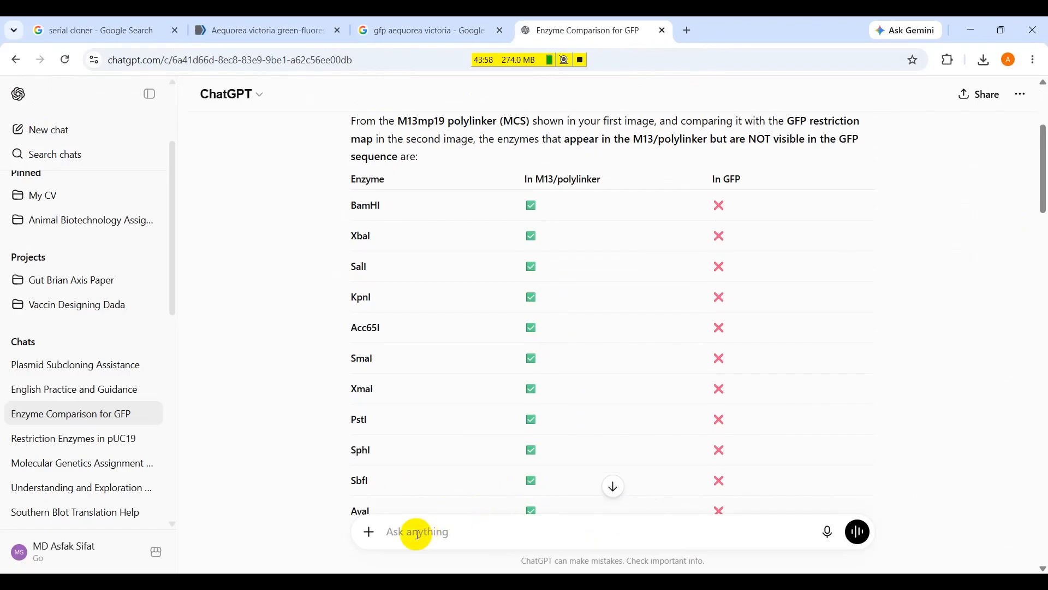
click(419, 536)
key(ctrl+v)
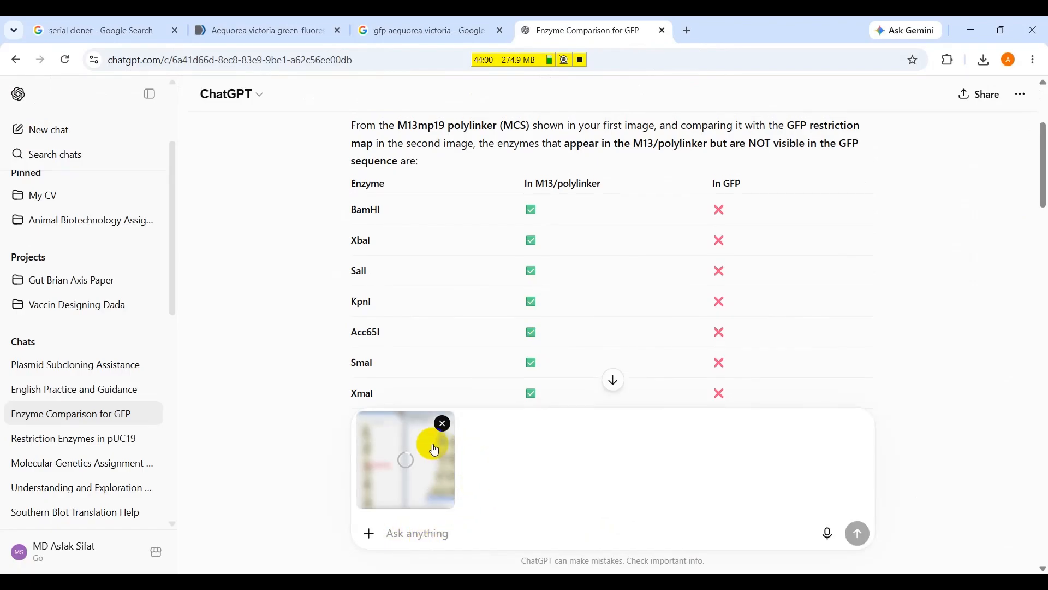
Review the earlier prompt and the table comparing which enzymes occur in the M13/polylinker and in GFP.
scroll(430, 456, up, 2)
scroll(429, 456, down, 4)
scroll(499, 524, up, 4)
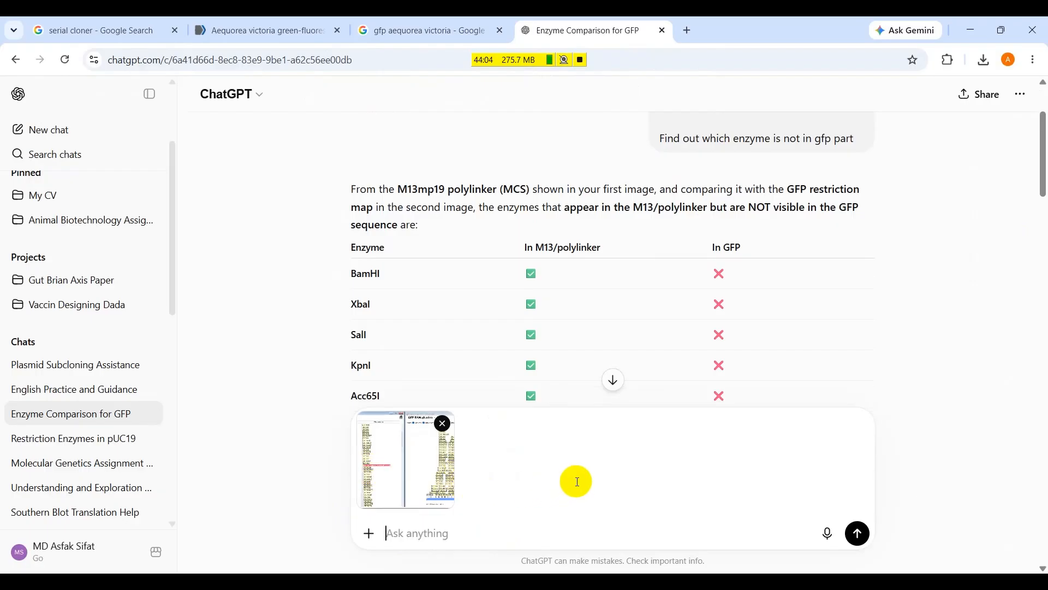
scroll(573, 404, up, 3)
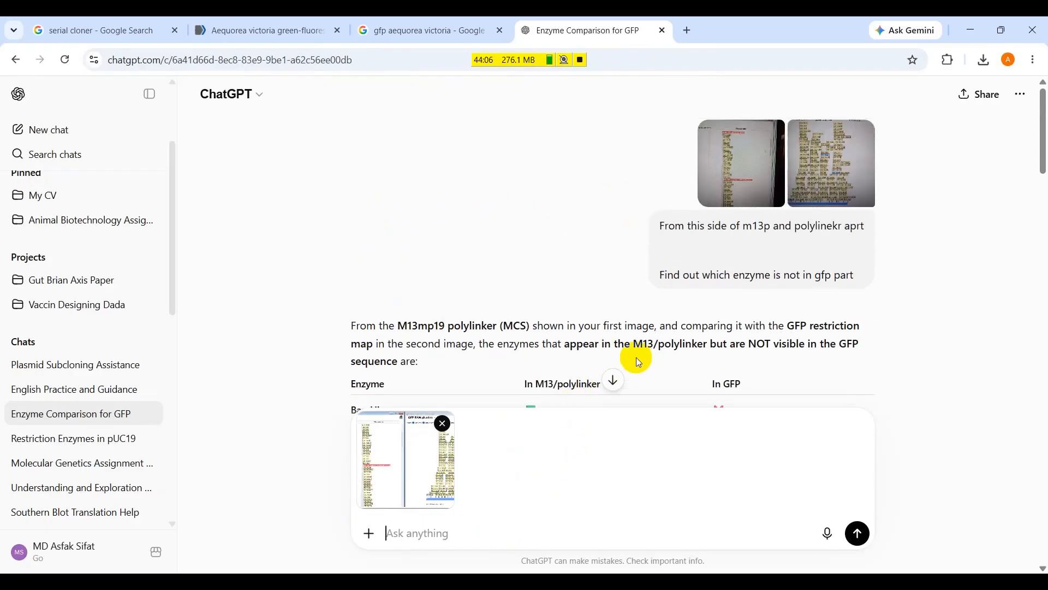
scroll(424, 485, down, 5)
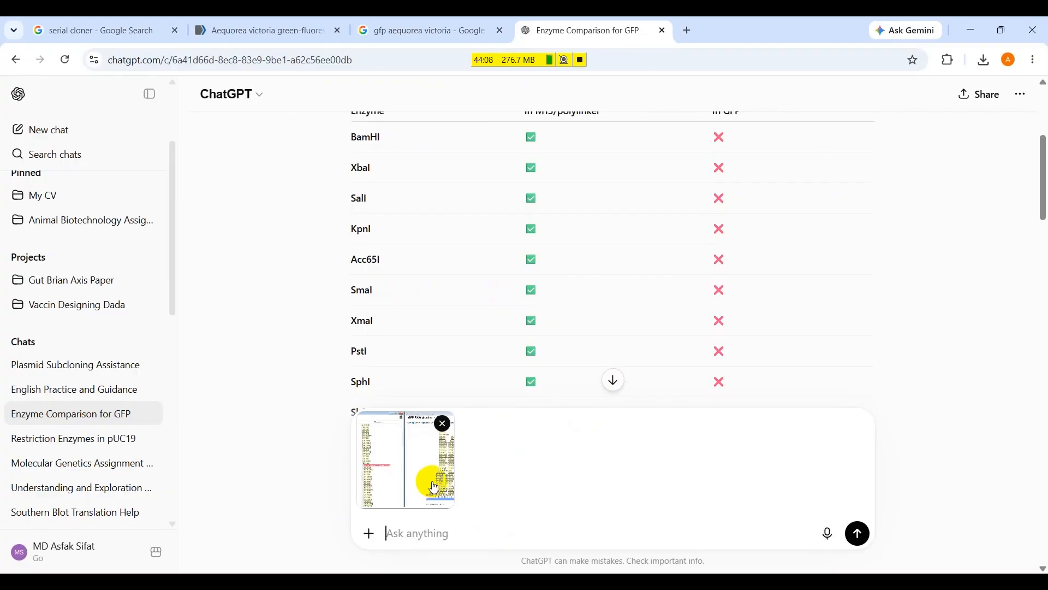
scroll(520, 436, down, 1)
scroll(941, 197, up, 3)
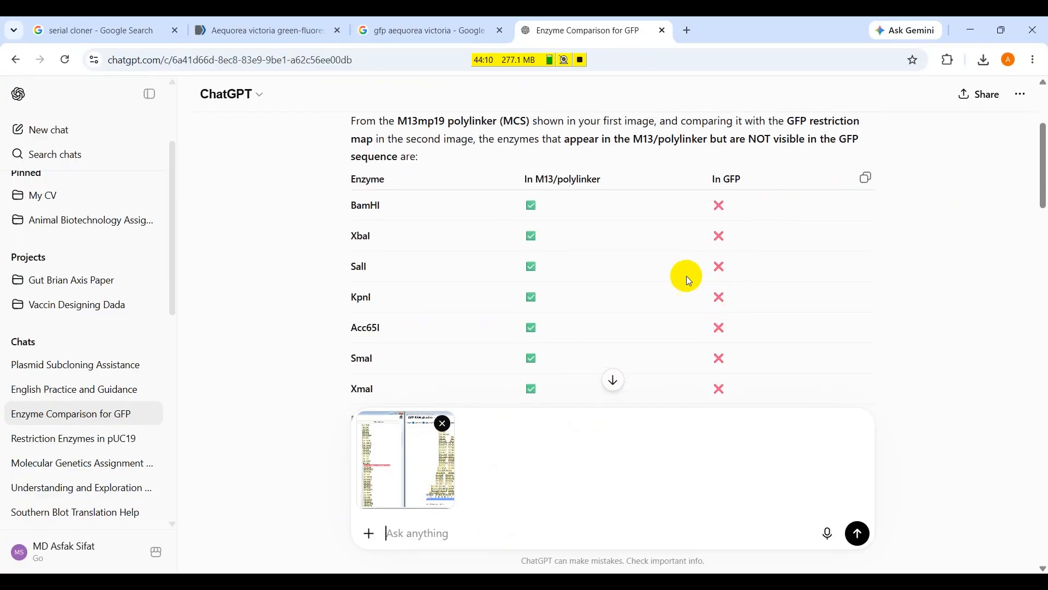
scroll(677, 273, up, 1)
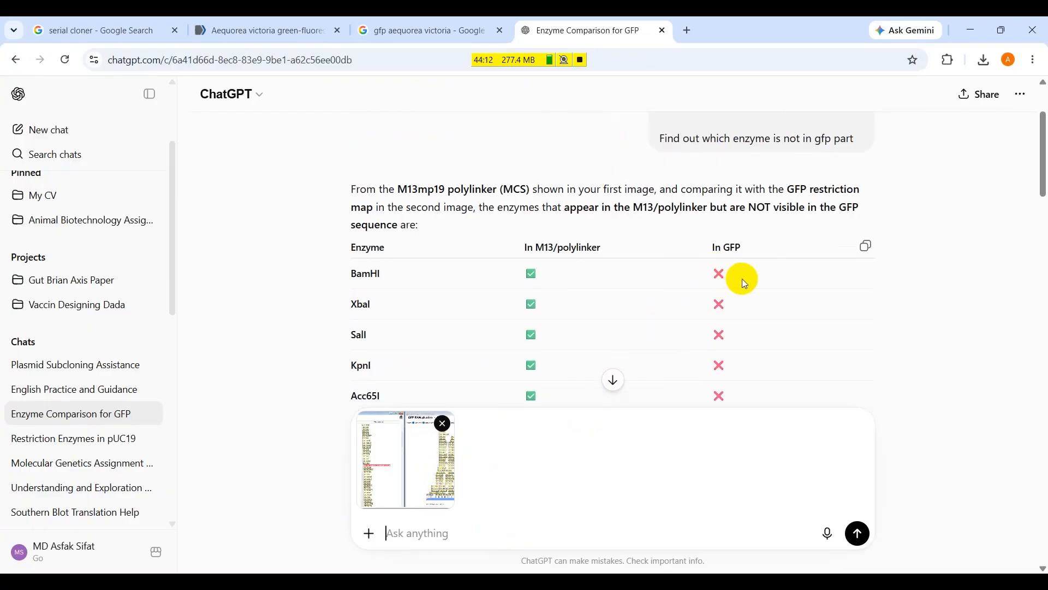
View the two restriction-map photos attached to the earlier prompt in the "Enzyme Comparison for GFP" chat.
scroll(768, 238, up, 3)
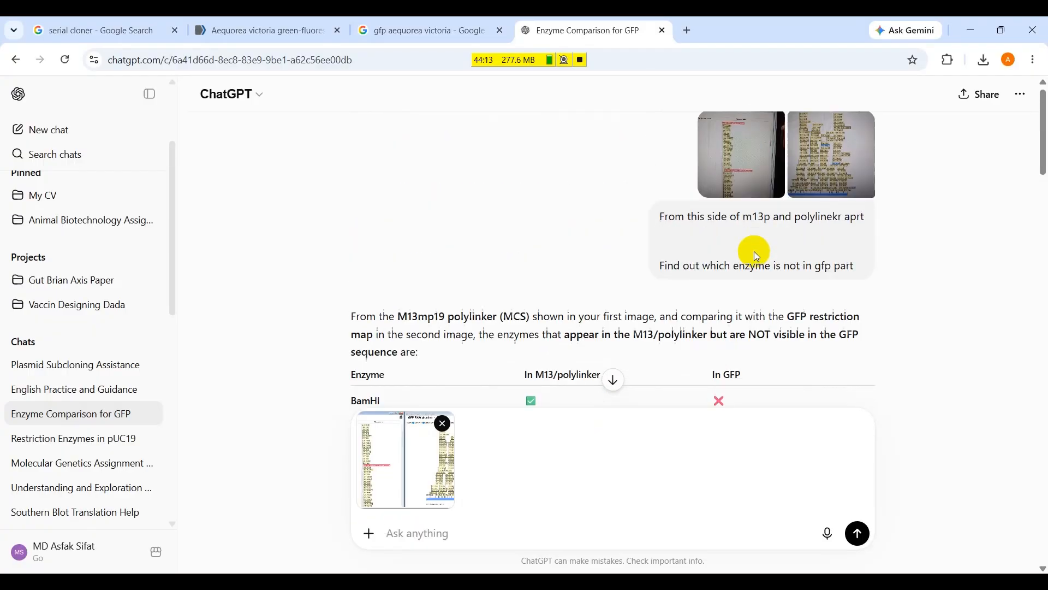
click(760, 174)
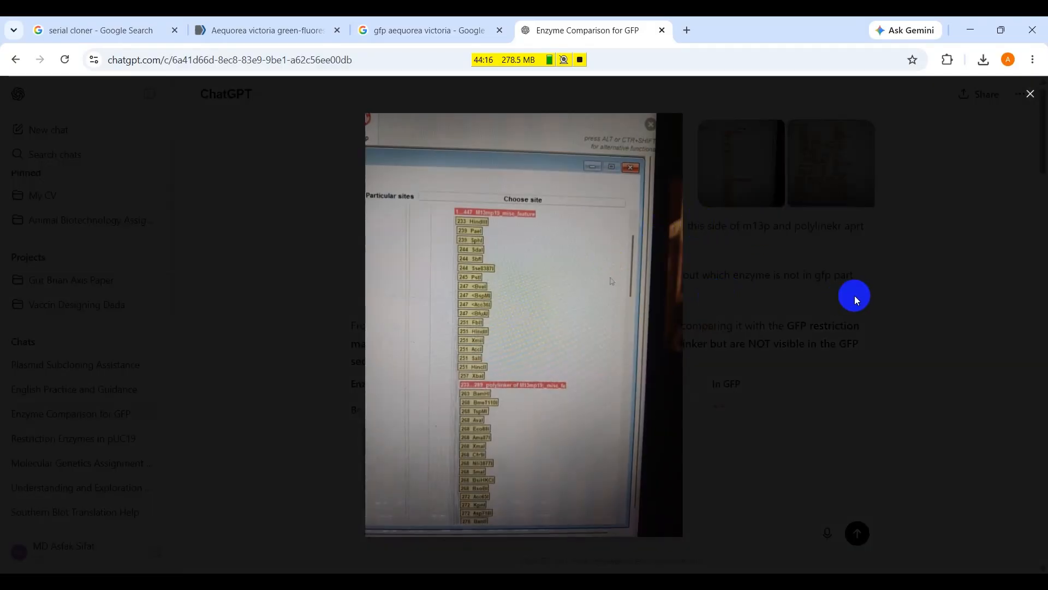
click(935, 272)
click(819, 164)
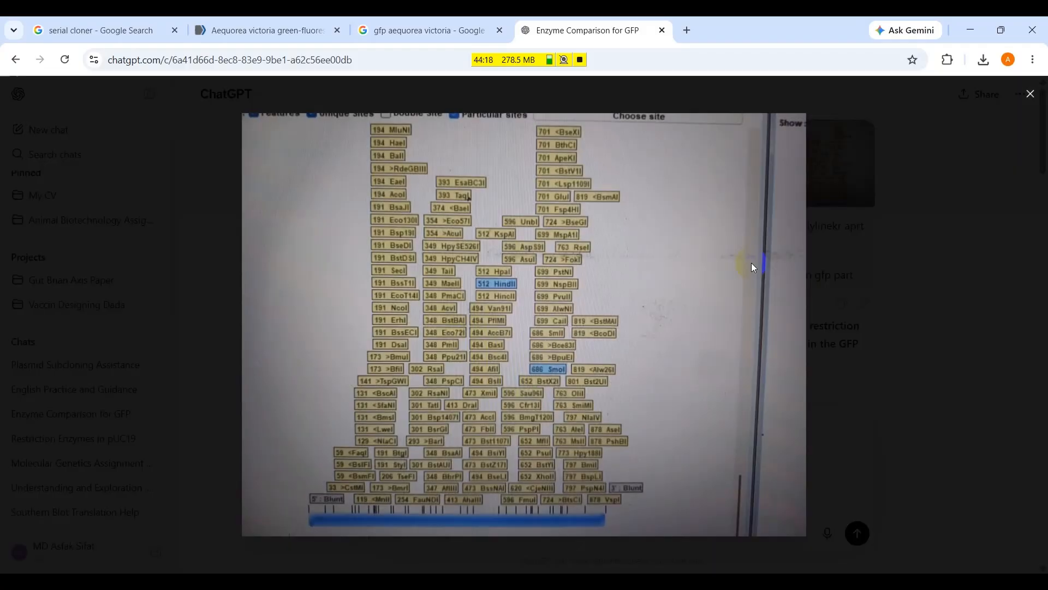
click(202, 294)
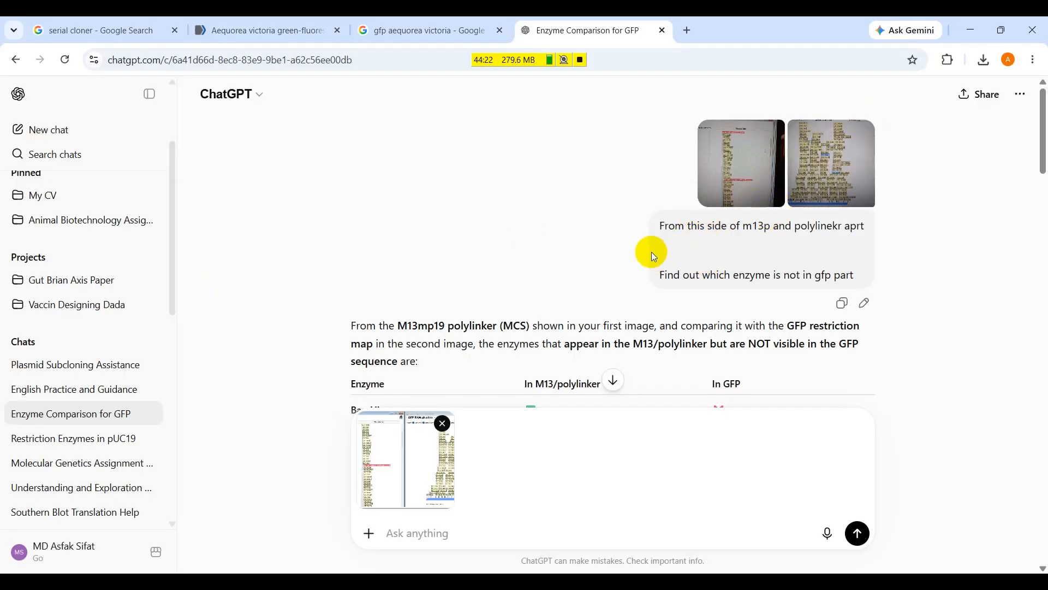
Open the "Restriction Enzymes in pUC19" chat and view its attached screenshot of the GFP and pUC19 maps.
drag(496, 61, 637, 196)
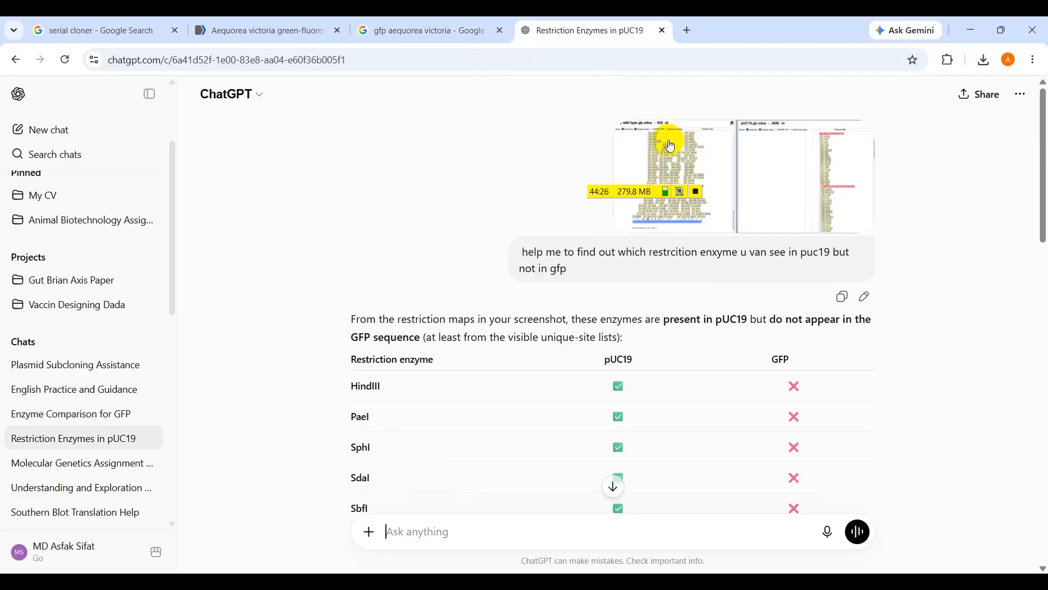
click(772, 219)
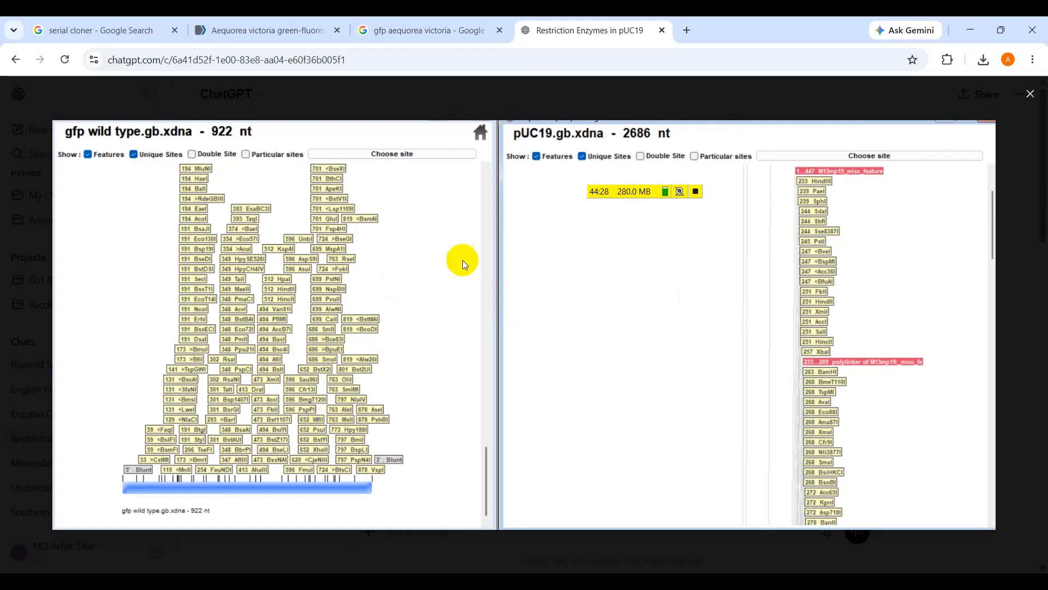
click(1026, 98)
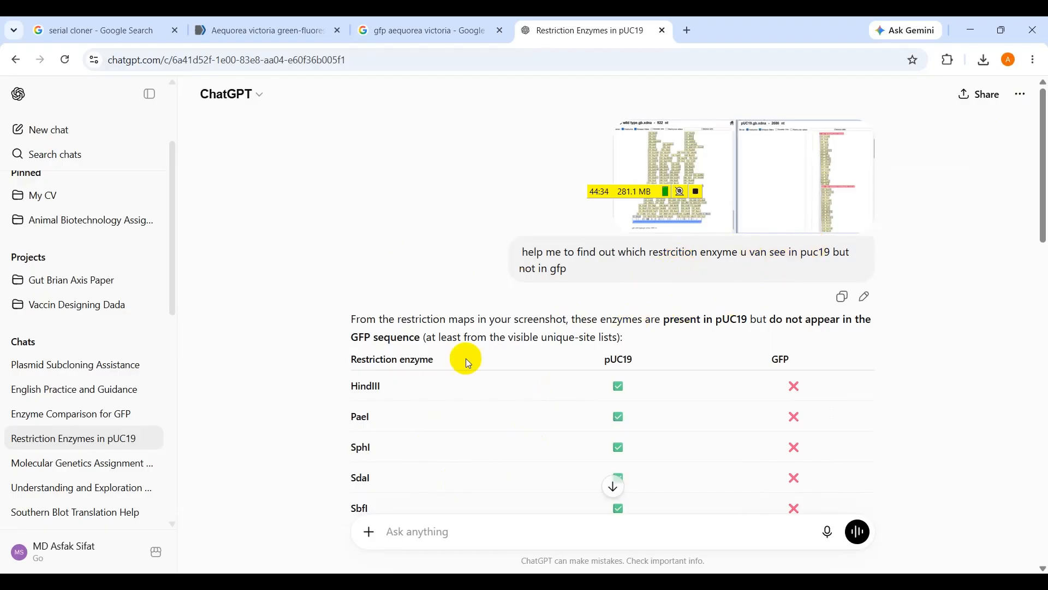
Read the table of enzymes present in pUC19 but absent from GFP and the recommended enzymes for cloning.
scroll(477, 446, down, 1)
scroll(473, 446, down, 1)
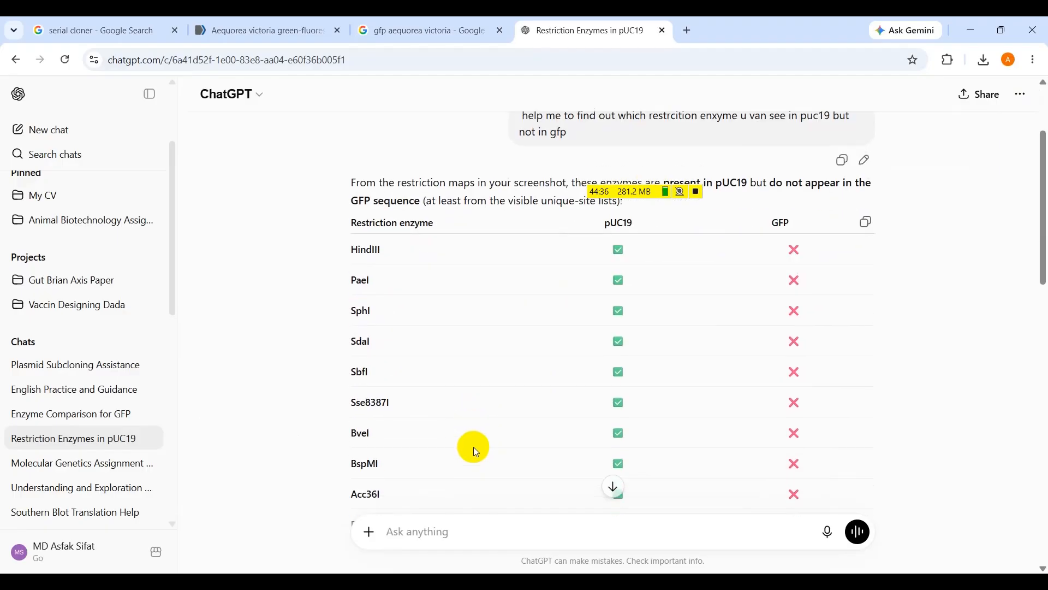
scroll(473, 447, up, 1)
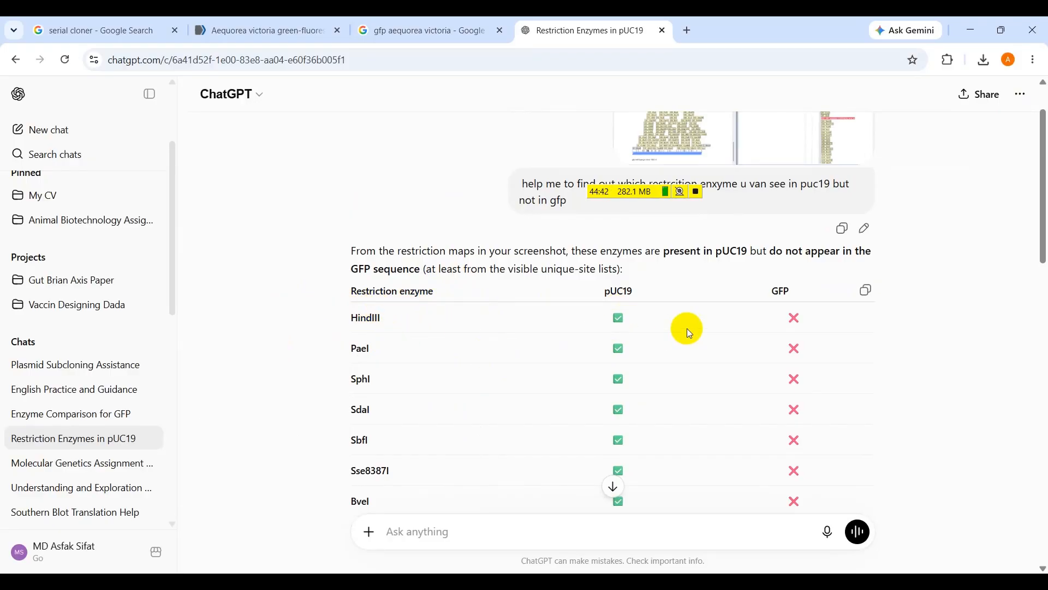
scroll(687, 328, down, 3)
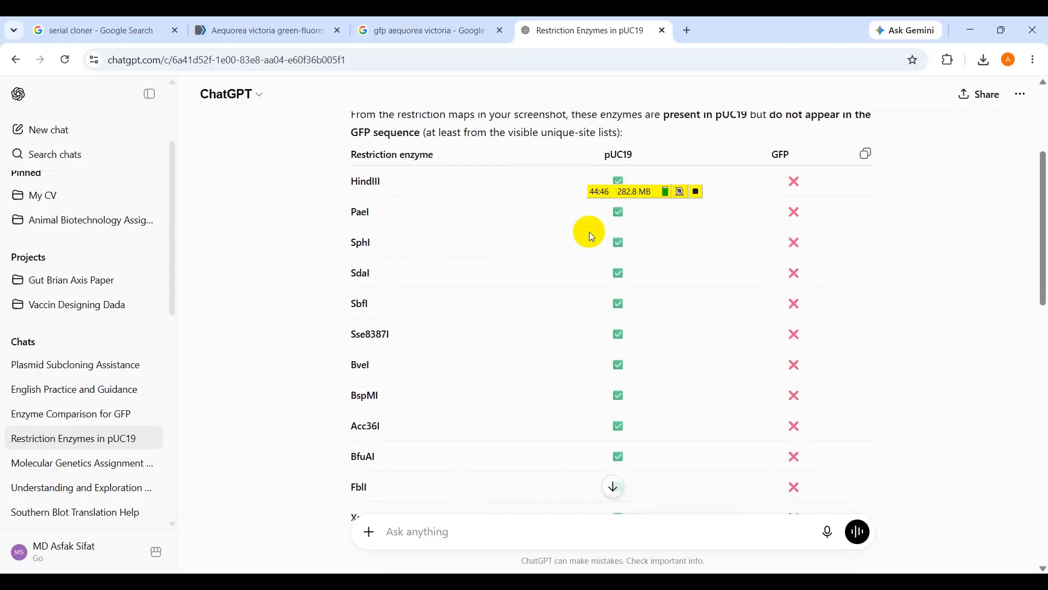
drag(618, 197, 712, 291)
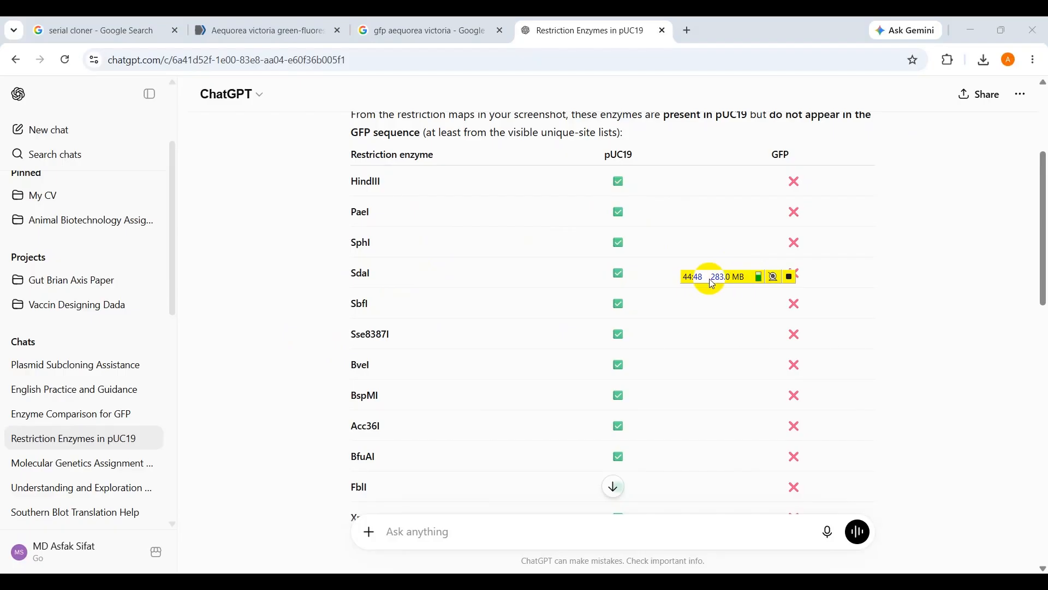
scroll(474, 439, down, 2)
scroll(474, 439, down, 10)
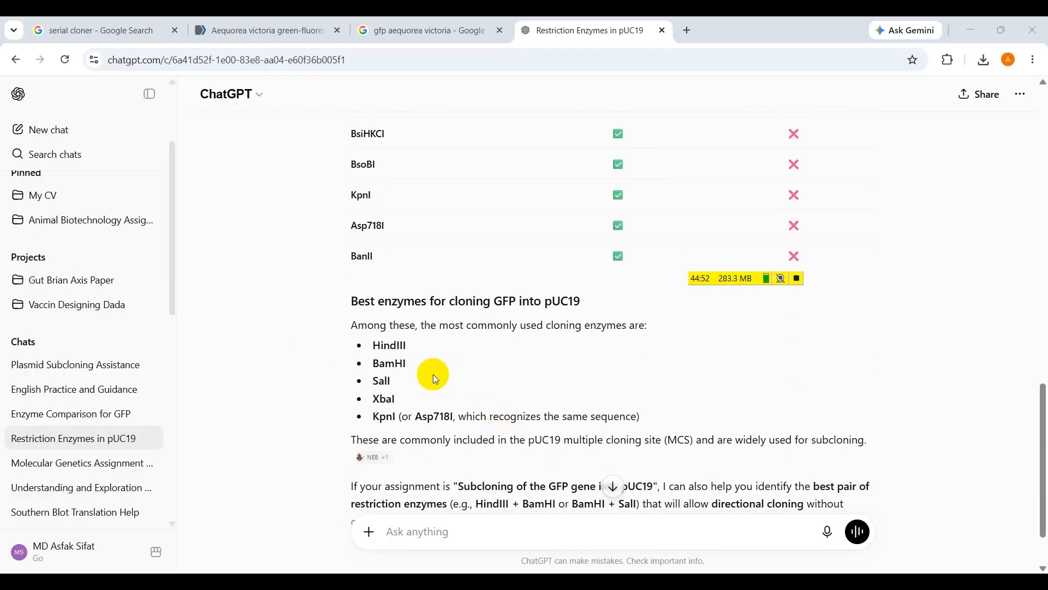
scroll(552, 316, up, 12)
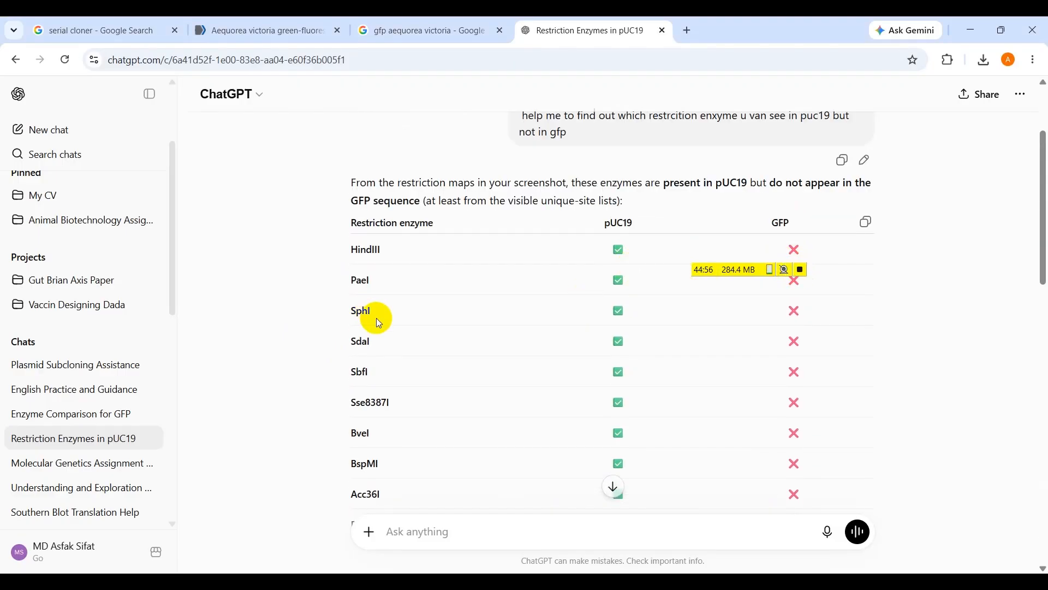
Highlight SphI in the enzyme table and check the remaining candidate enzymes.
drag(354, 312, 351, 314)
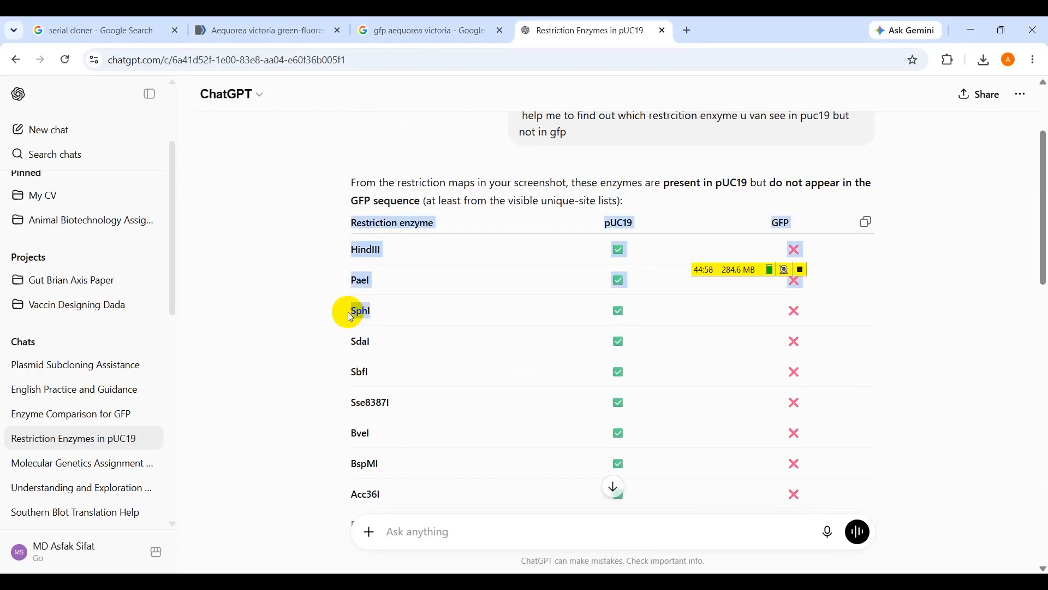
click(371, 313)
double_click(364, 313)
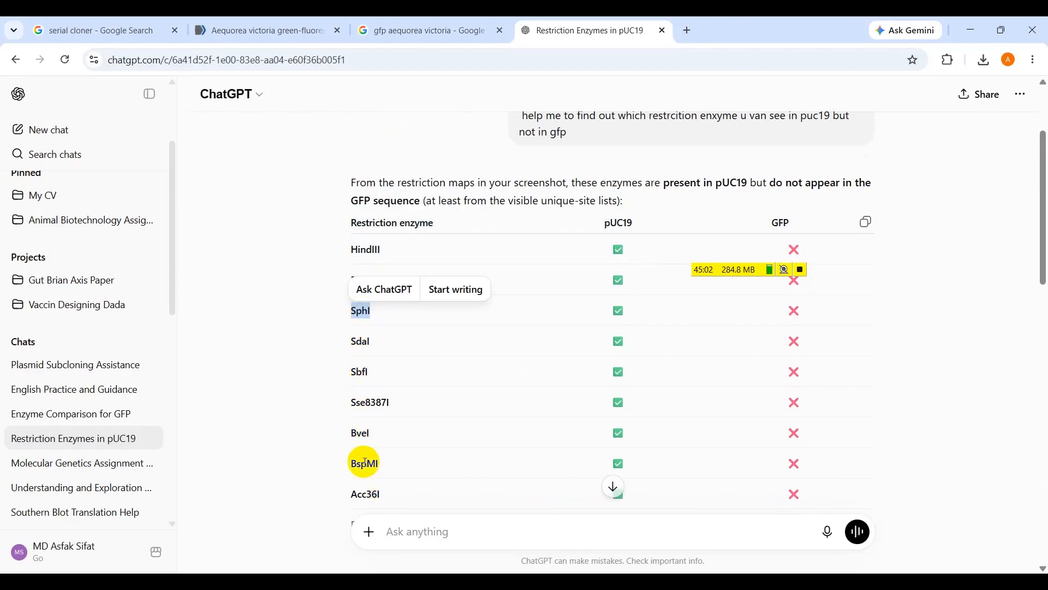
scroll(364, 459, down, 1)
scroll(364, 452, down, 2)
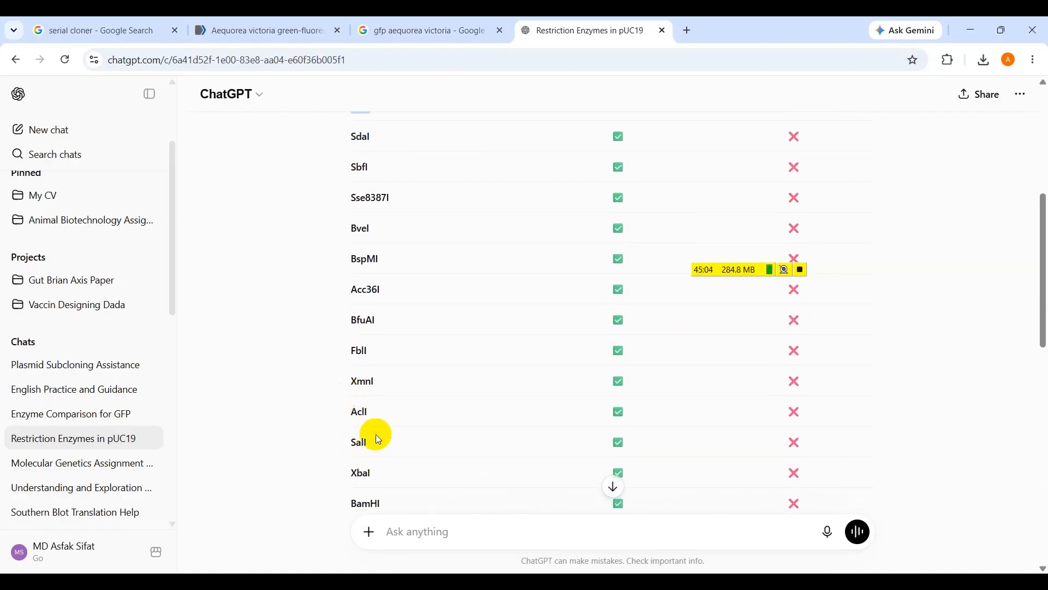
scroll(371, 439, down, 2)
scroll(376, 439, down, 5)
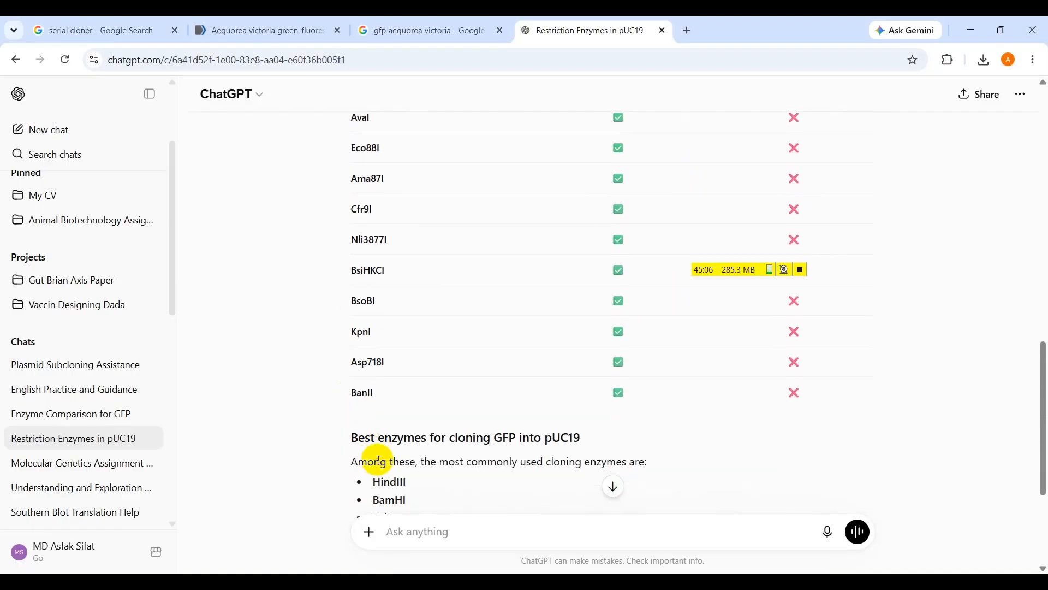
scroll(385, 404, up, 1)
scroll(385, 386, up, 7)
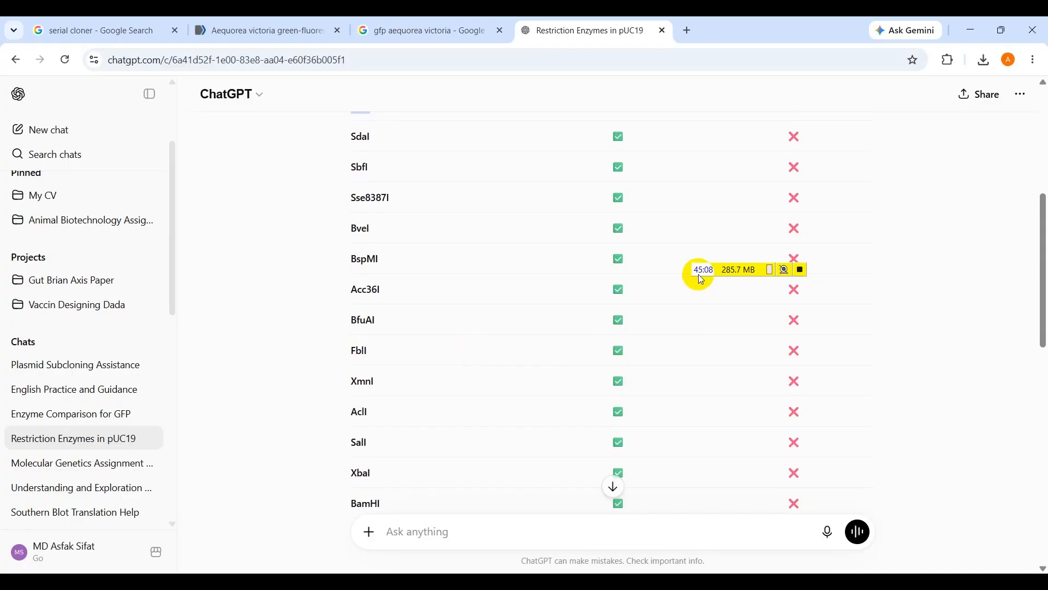
scroll(723, 256, up, 5)
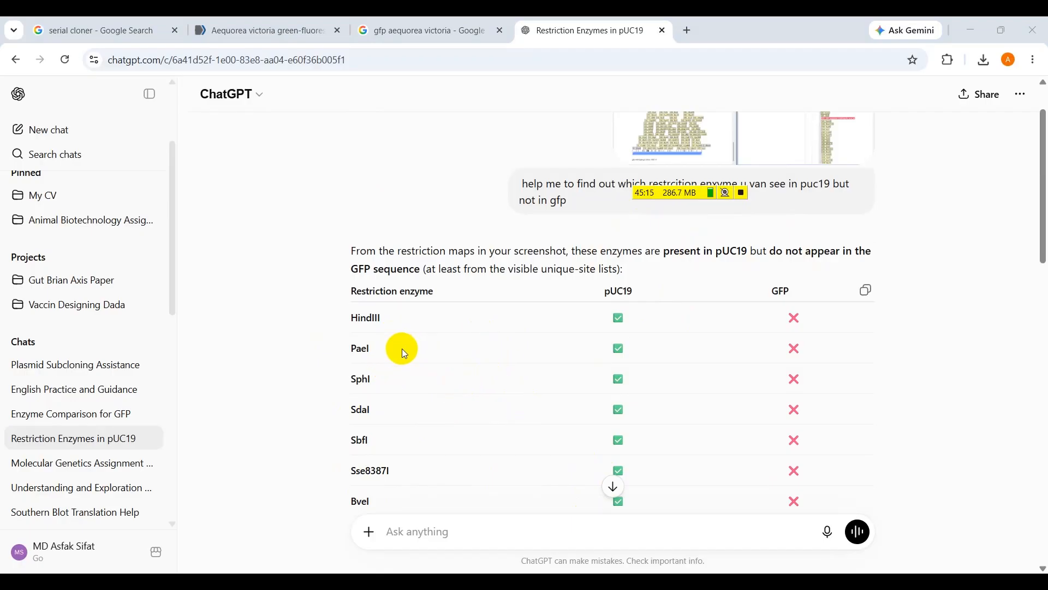
Highlight PaeI in the enzyme table and recheck the "Best enzymes for cloning GFP into pUC19" section.
double_click(371, 347)
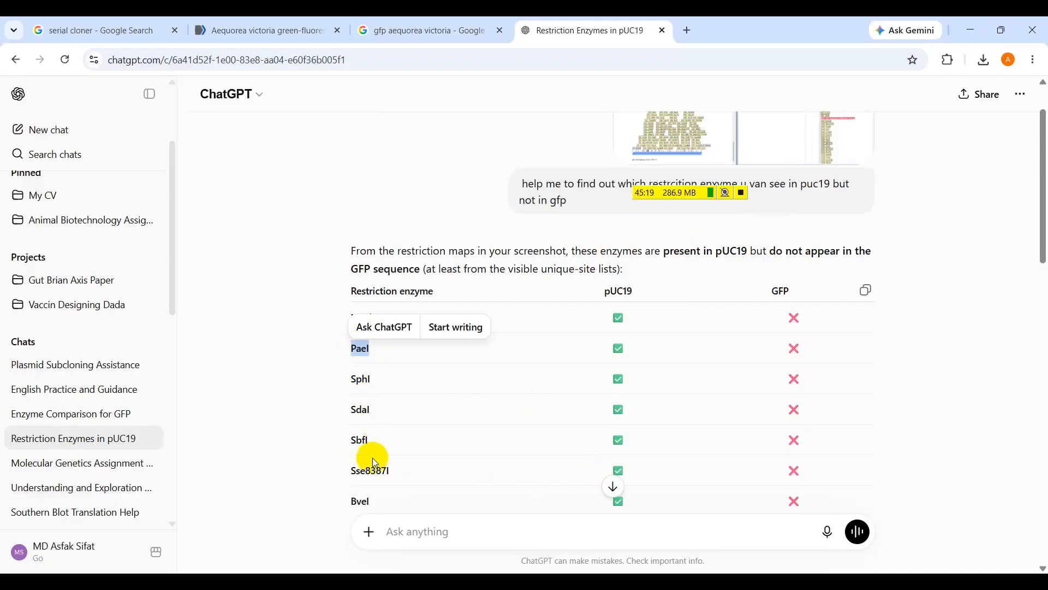
scroll(372, 457, down, 1)
click(401, 358)
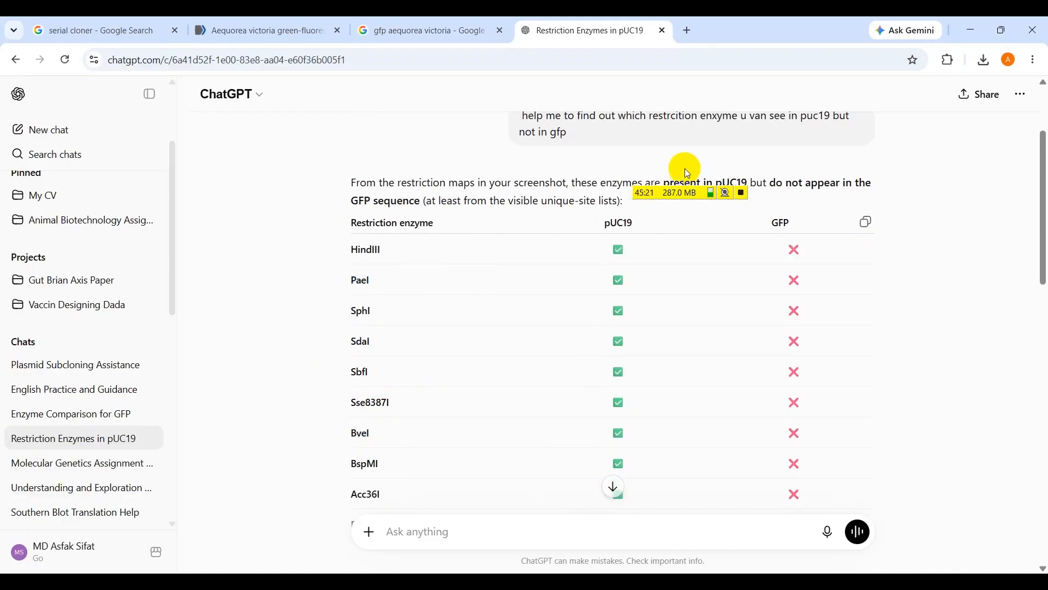
scroll(482, 294, down, 10)
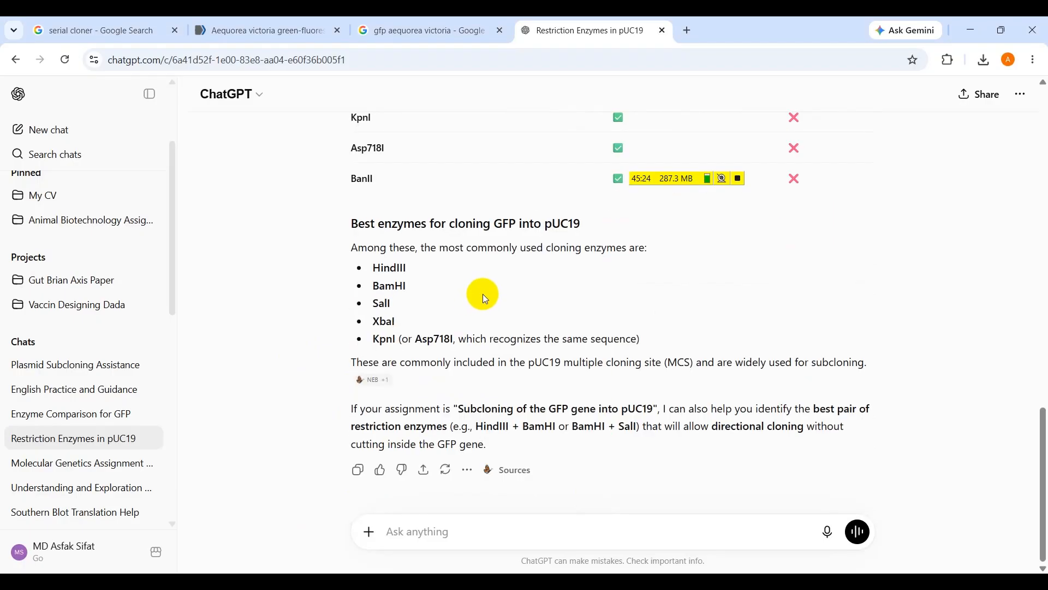
scroll(483, 295, up, 15)
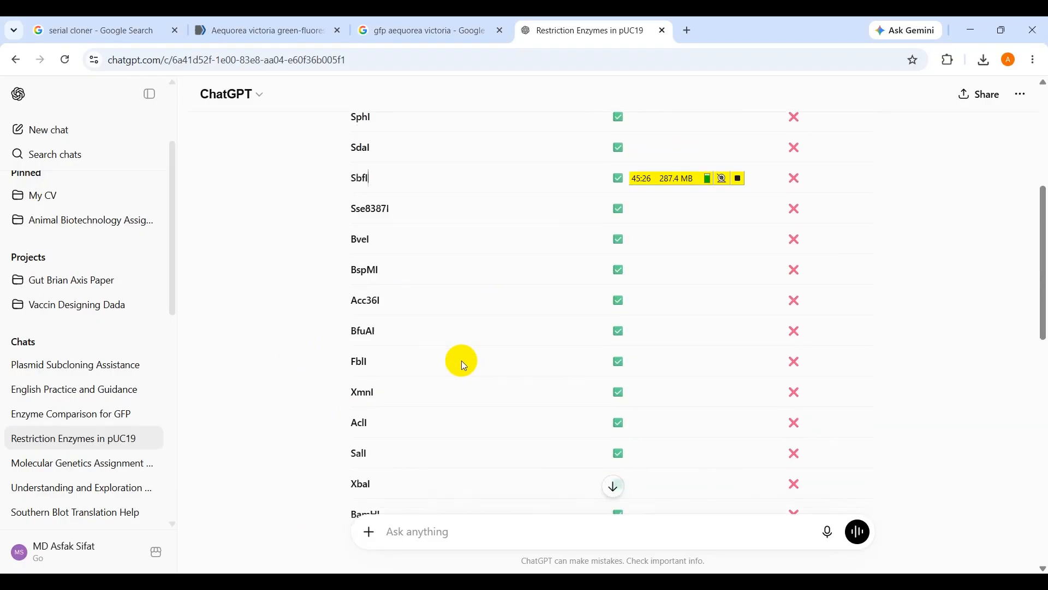
scroll(460, 360, up, 5)
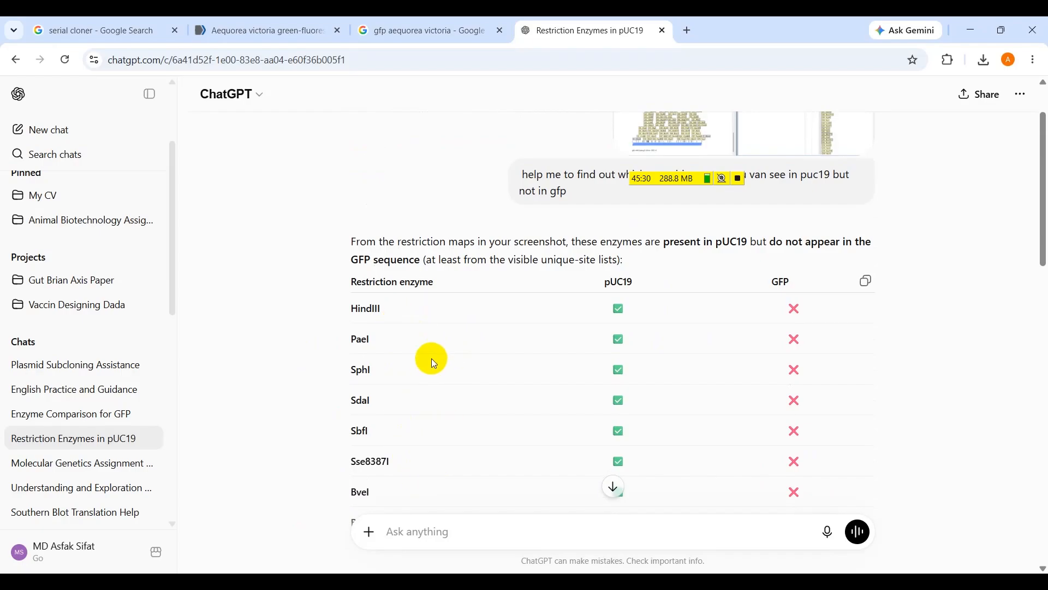
scroll(425, 371, down, 3)
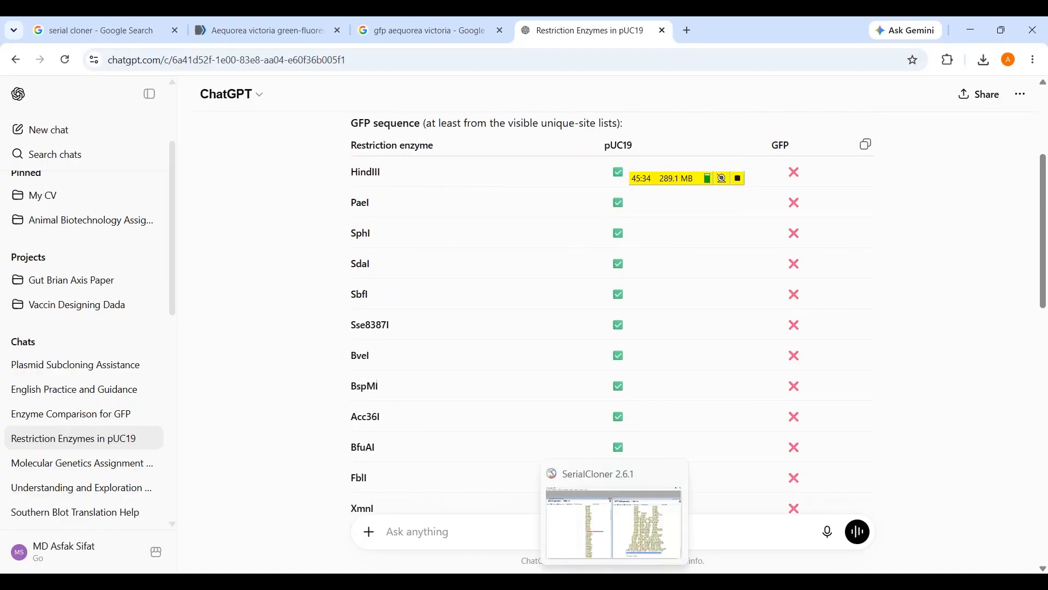
Switch to SerialCloner and hide the unique sites on the pUC19 graphic map.
click(613, 583)
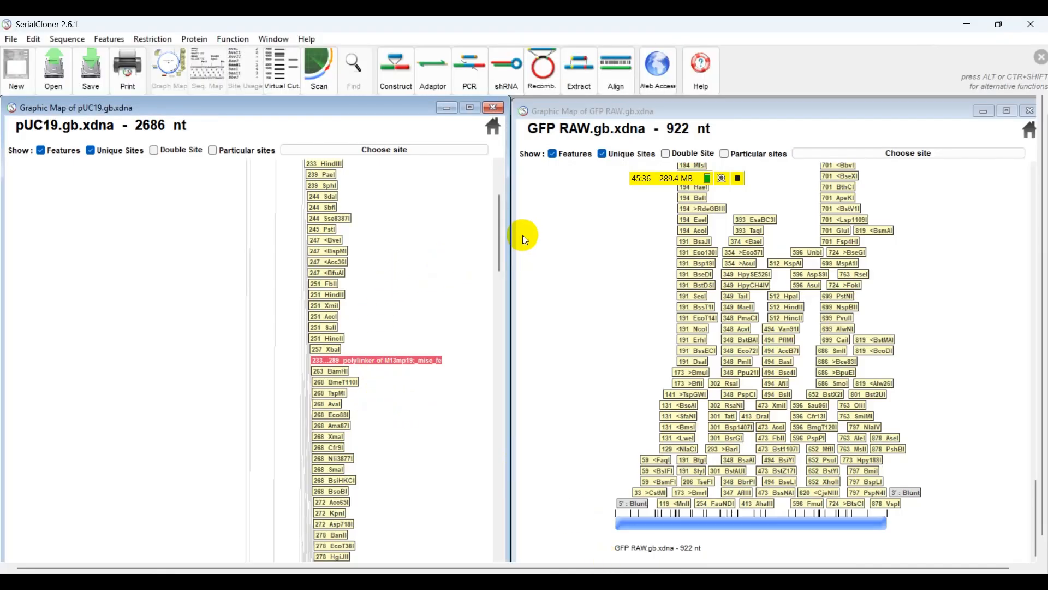
drag(500, 234, 504, 213)
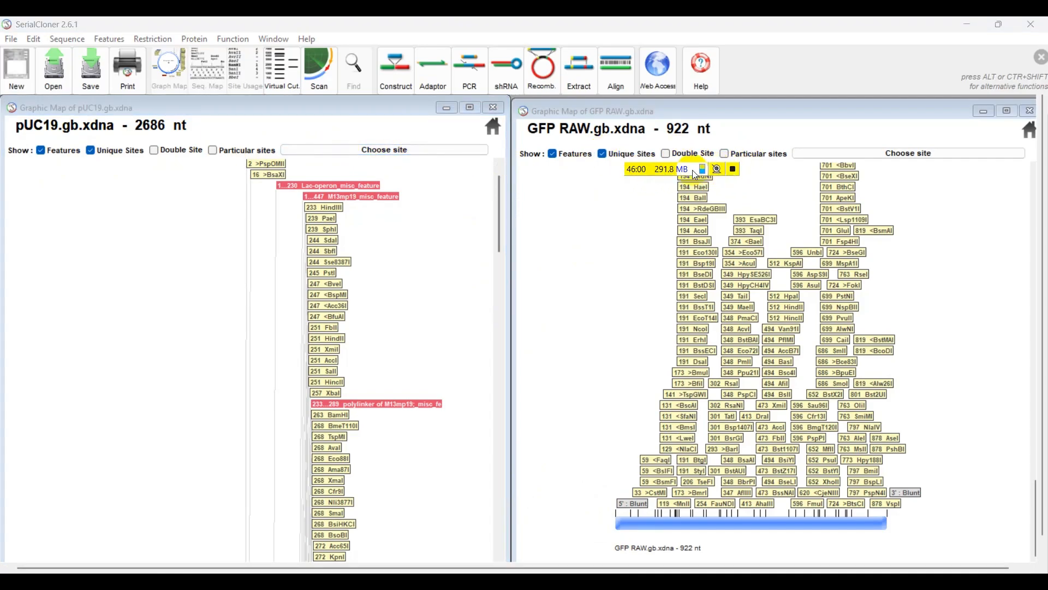
click(94, 150)
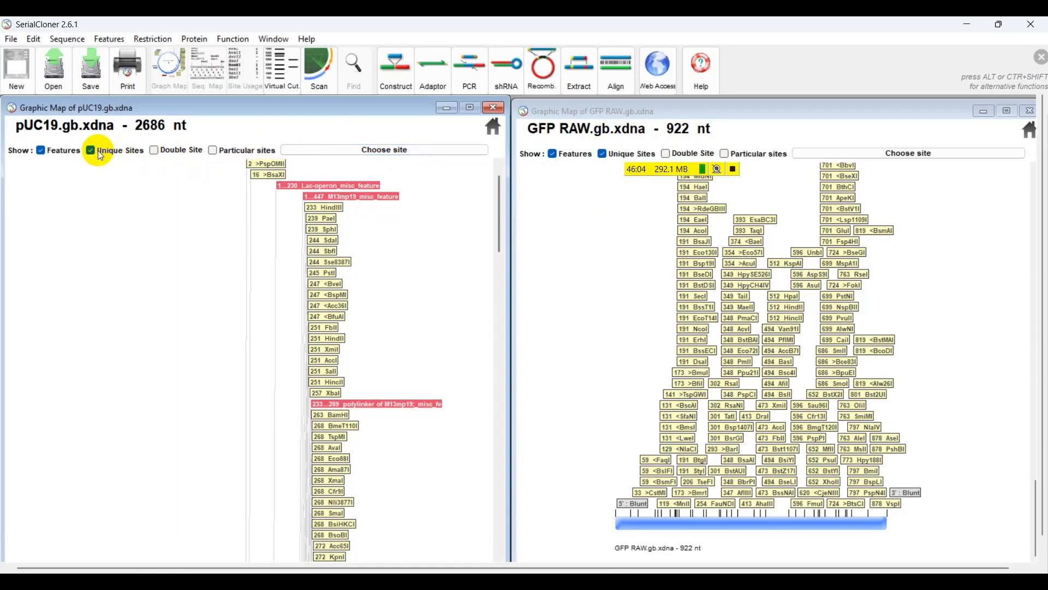
click(91, 151)
Select SphI among the restriction sites to display on the pUC19 graphic map.
click(337, 157)
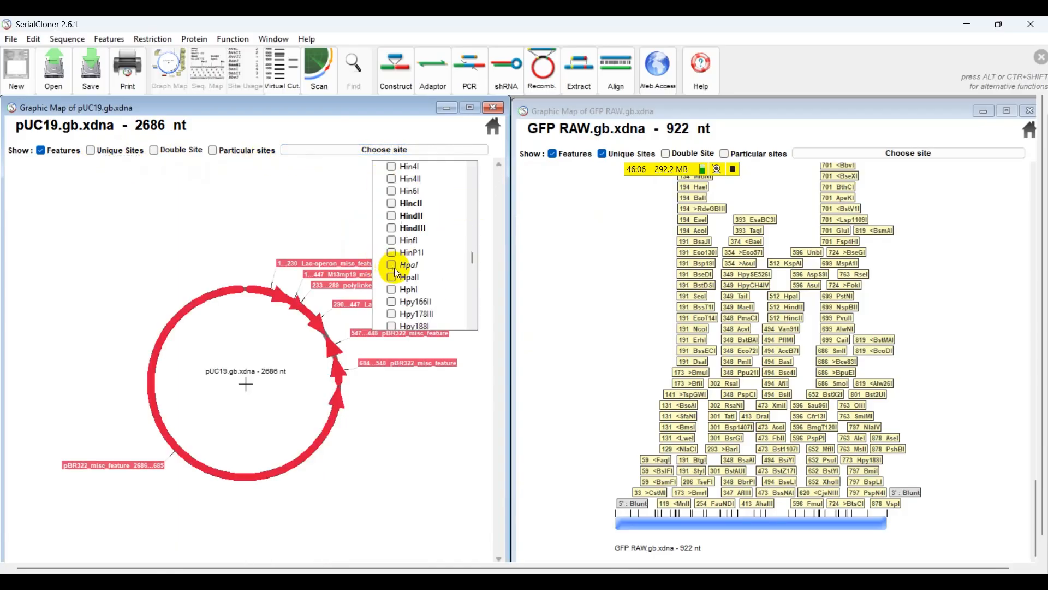
mouse_move(471, 256)
mouse_down()
mouse_move(471, 178)
mouse_move(464, 253)
mouse_up()
click(733, 169)
scroll(395, 277, down, 1)
scroll(411, 264, down, 9)
scroll(405, 251, down, 4)
scroll(431, 233, up, 12)
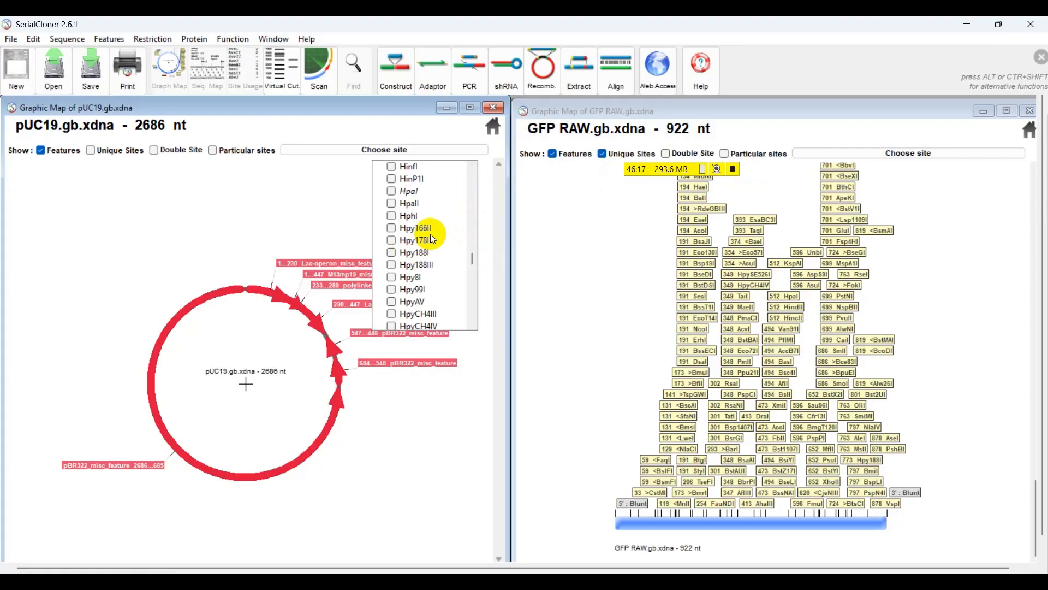
scroll(423, 238, up, 5)
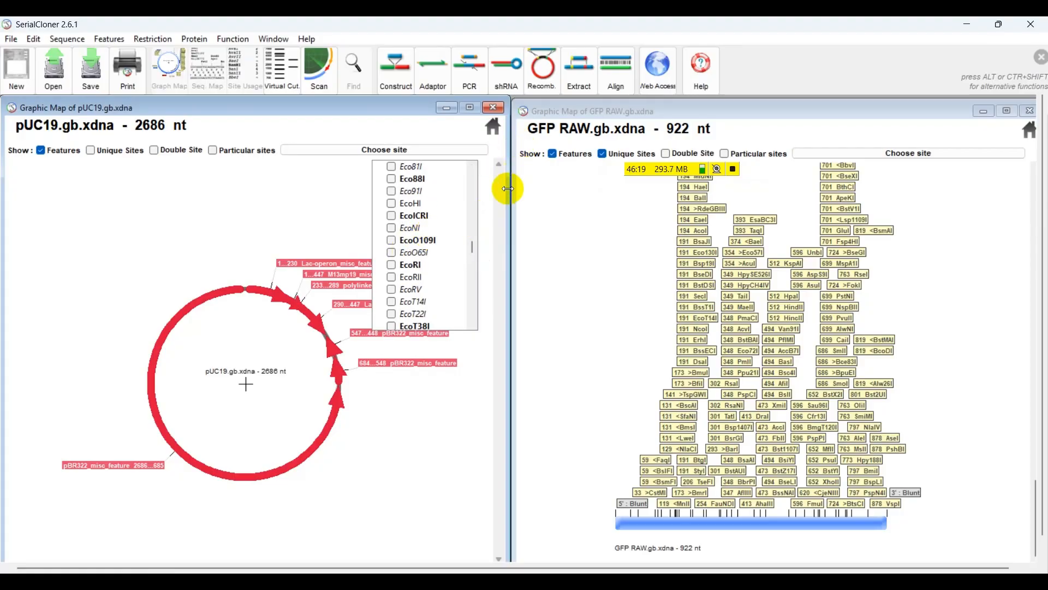
scroll(421, 234, up, 8)
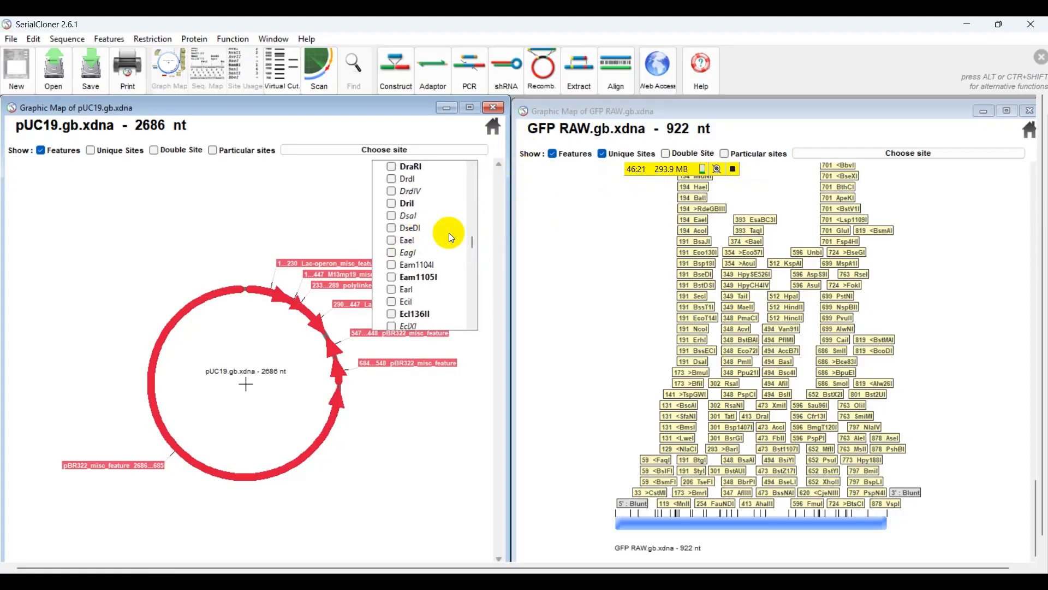
drag(472, 242, 440, 300)
scroll(420, 284, down, 6)
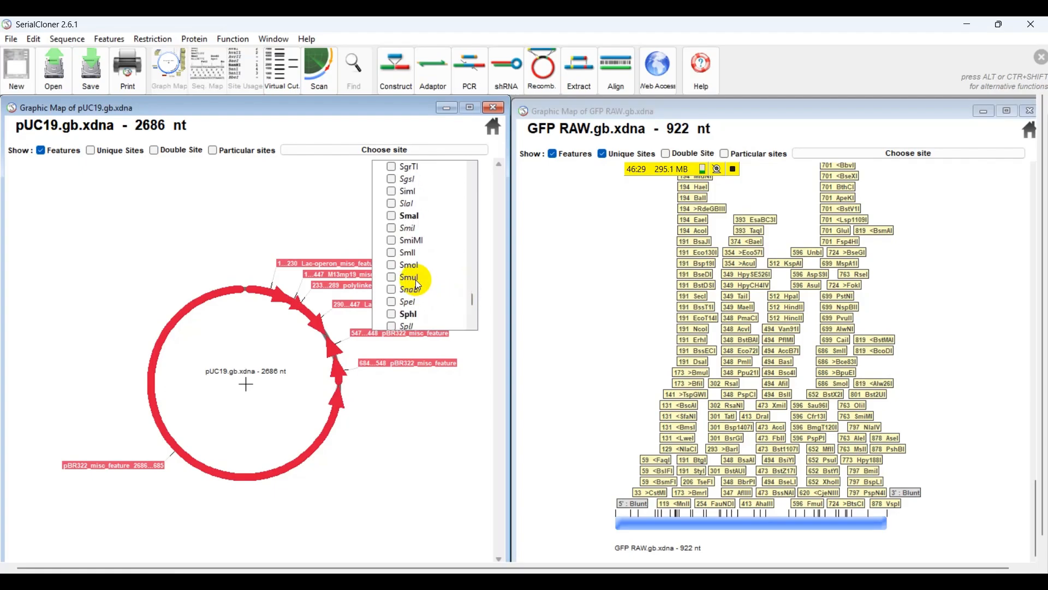
click(391, 277)
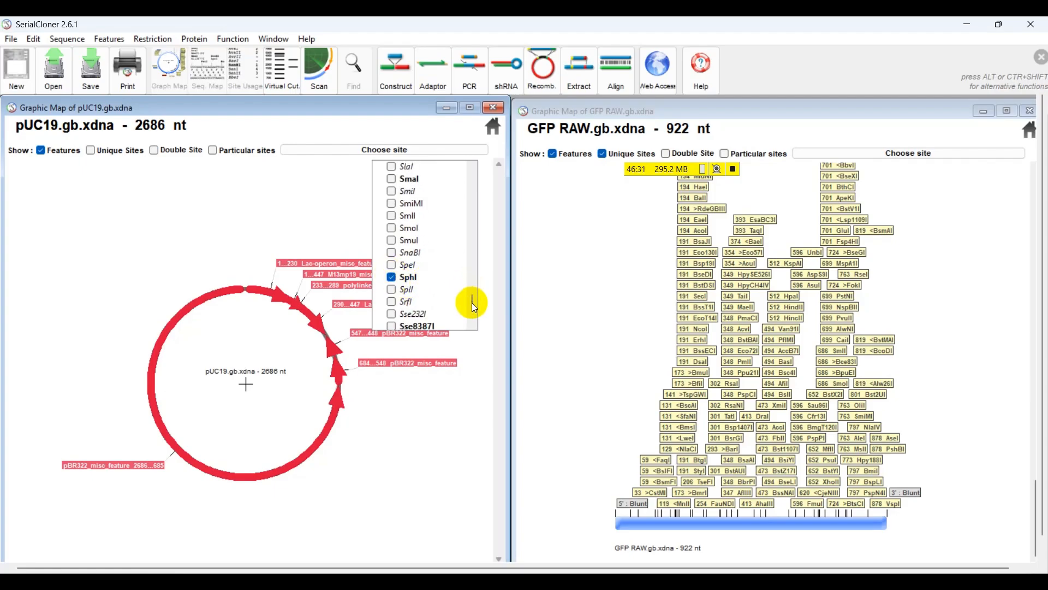
Add XmaI to the sites chosen for pUC19 and show the particular sites on its map.
drag(473, 304, 472, 313)
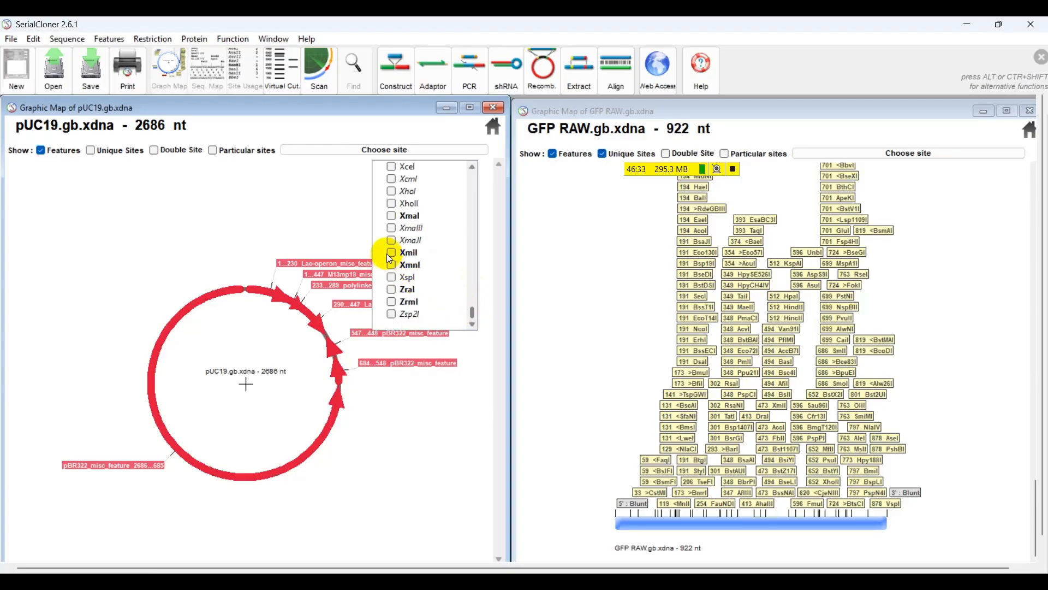
scroll(404, 240, up, 1)
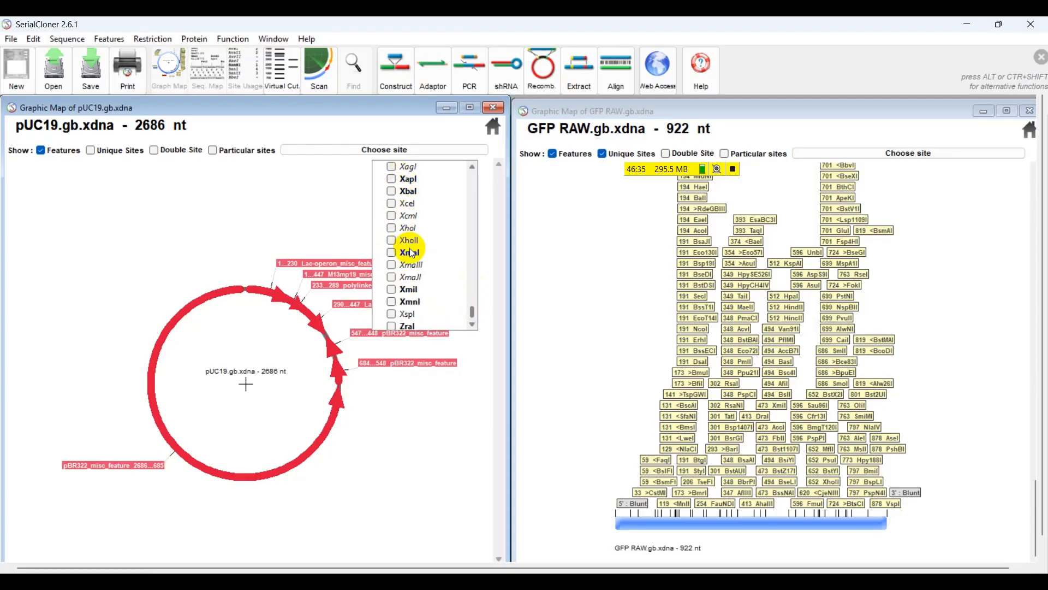
scroll(415, 284, up, 1)
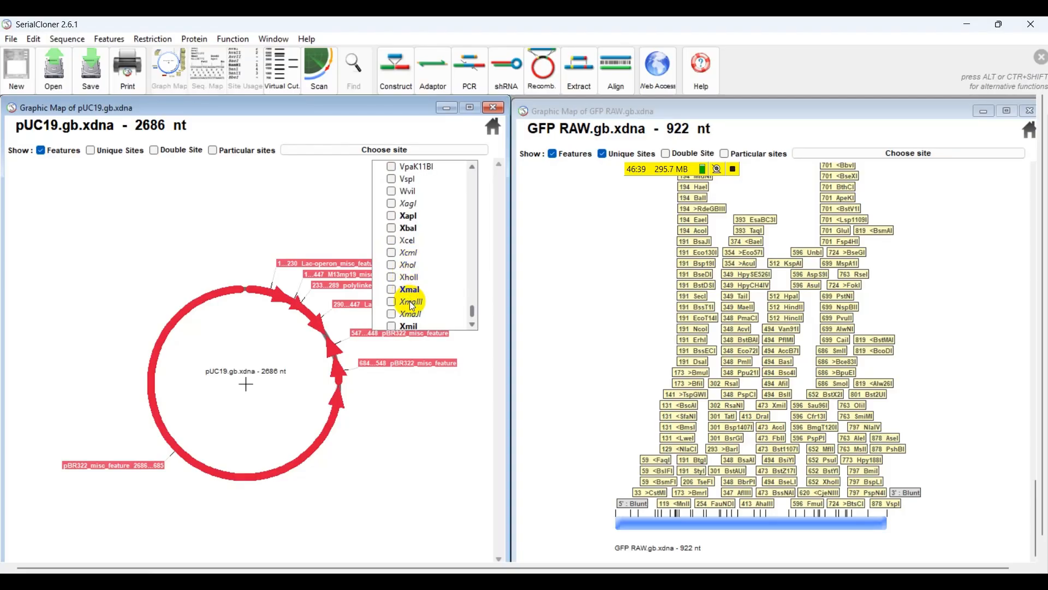
scroll(410, 300, down, 1)
scroll(404, 298, down, 1)
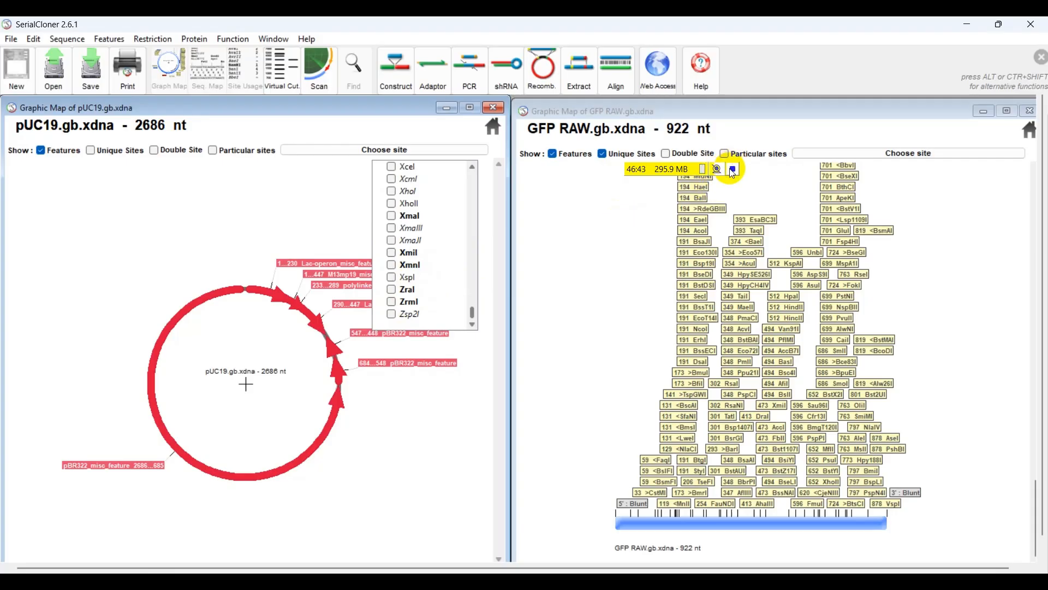
click(213, 150)
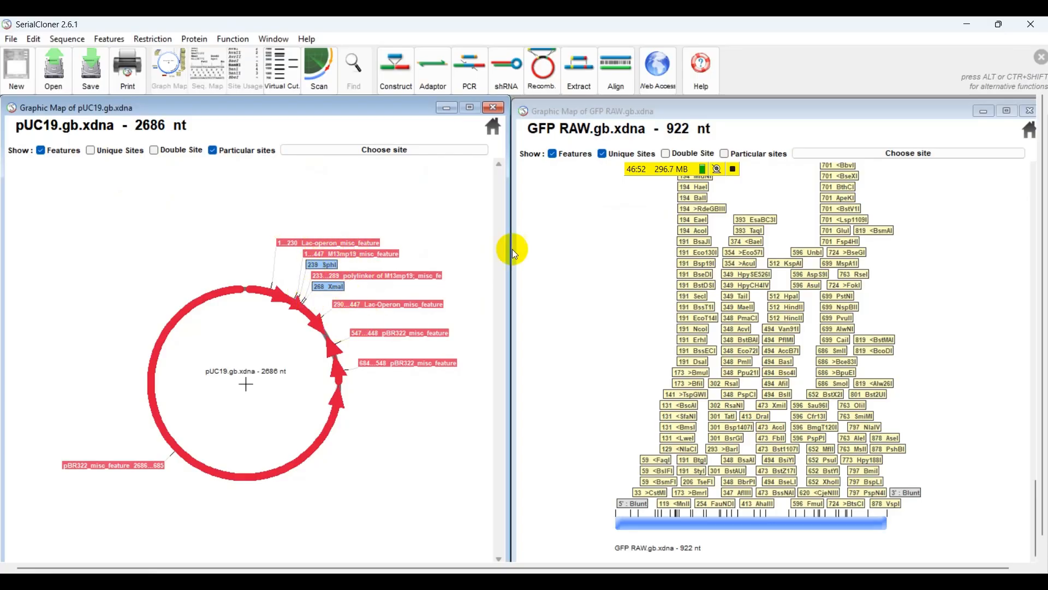
Show particular sites instead of unique sites on the GFP RAW map and deselect HindII from its chosen sites.
drag(658, 170, 583, 183)
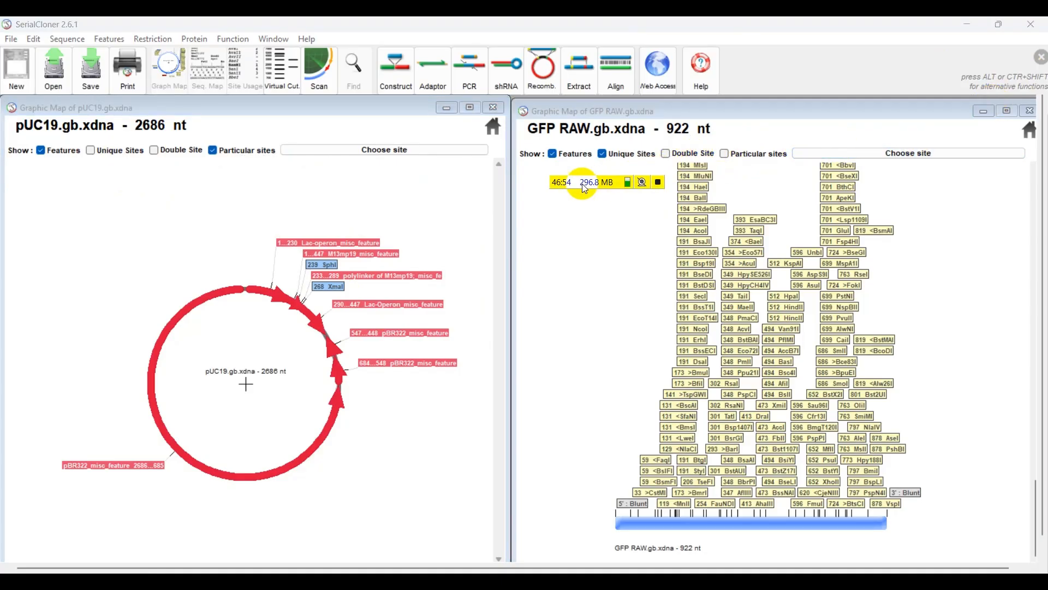
click(599, 171)
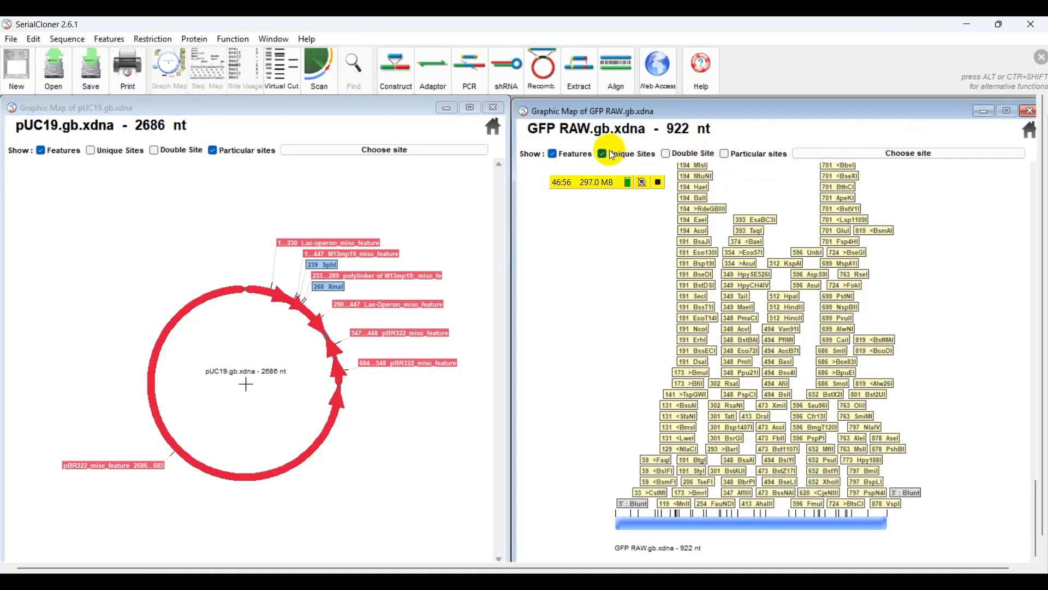
click(602, 153)
click(725, 153)
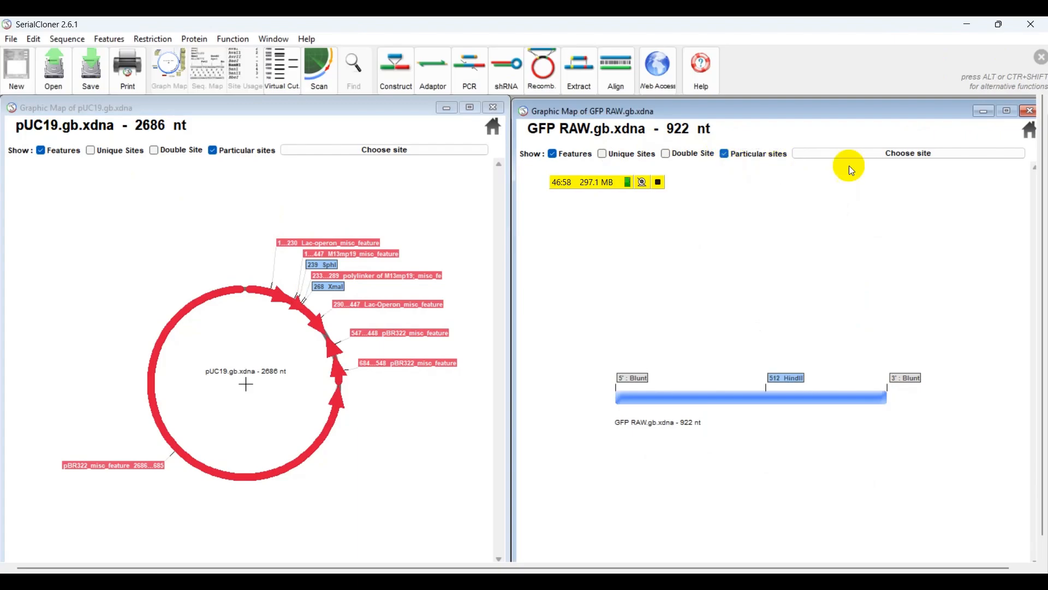
click(900, 155)
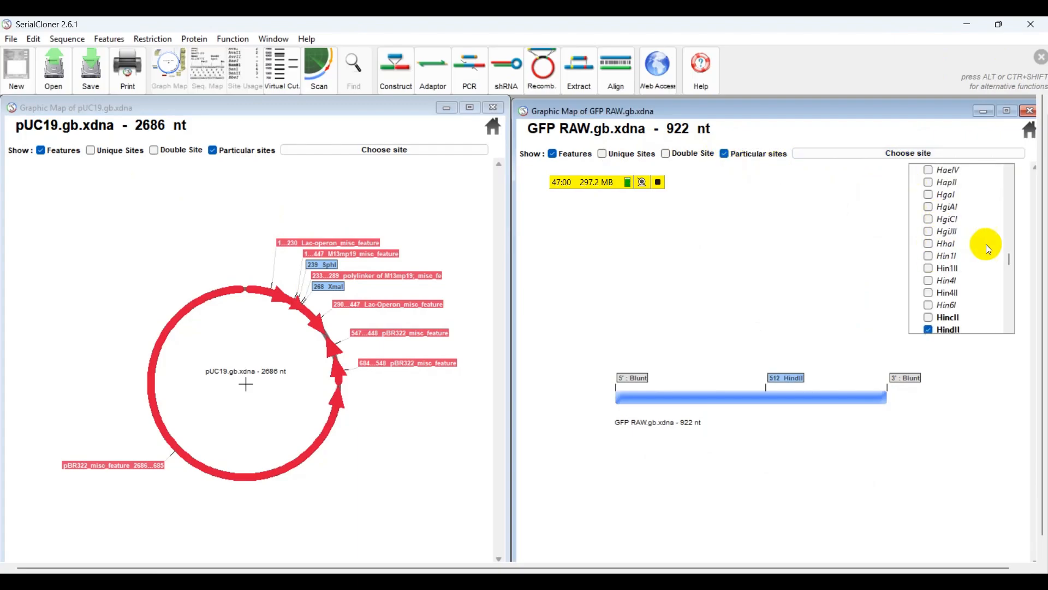
scroll(982, 263, down, 1)
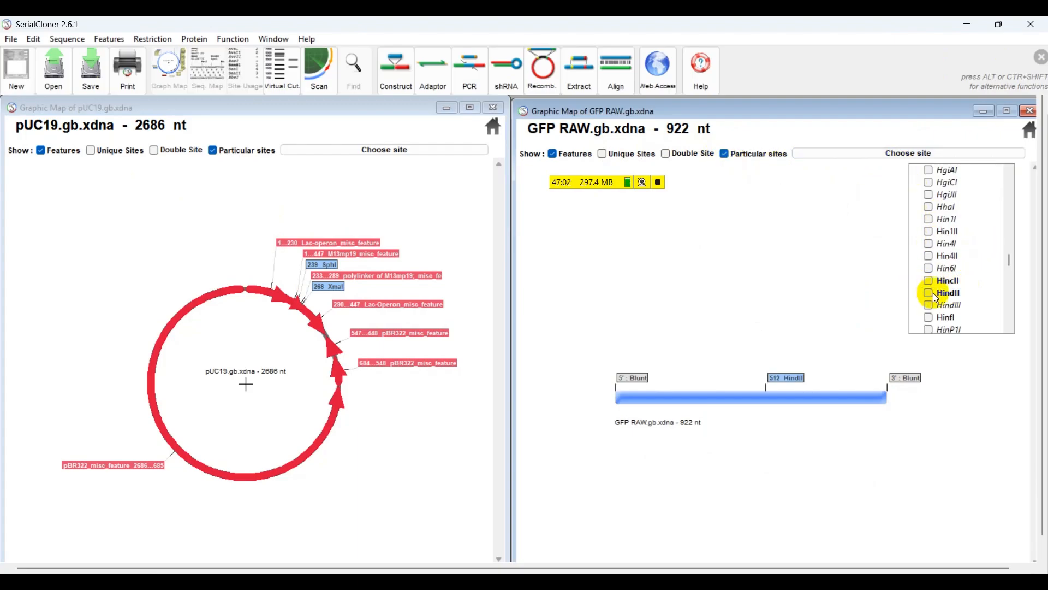
Select XmaI among the restriction sites to display on the GFP RAW map.
drag(1006, 262, 946, 195)
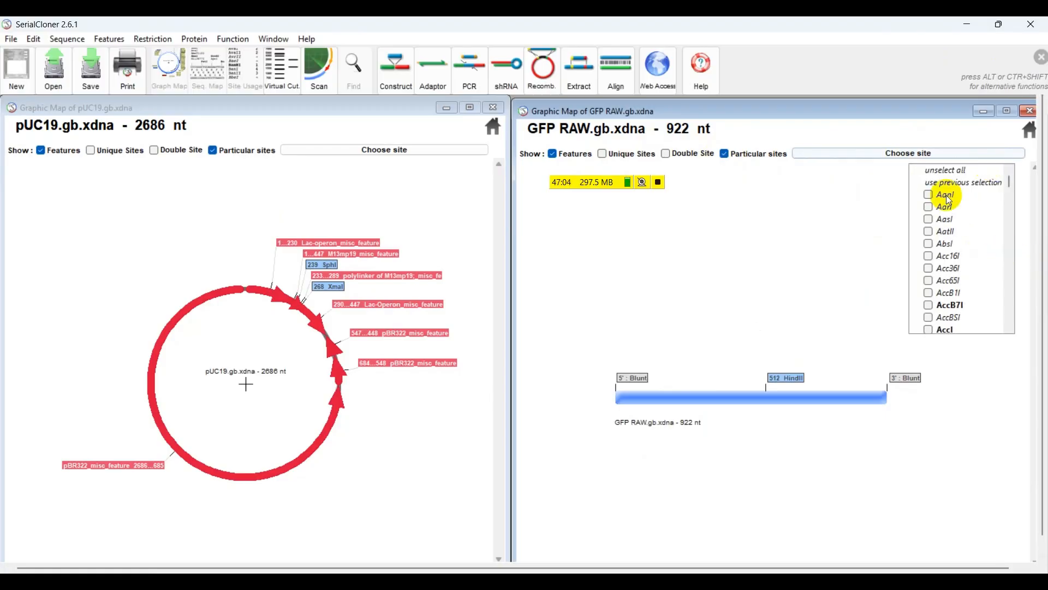
scroll(971, 231, down, 1)
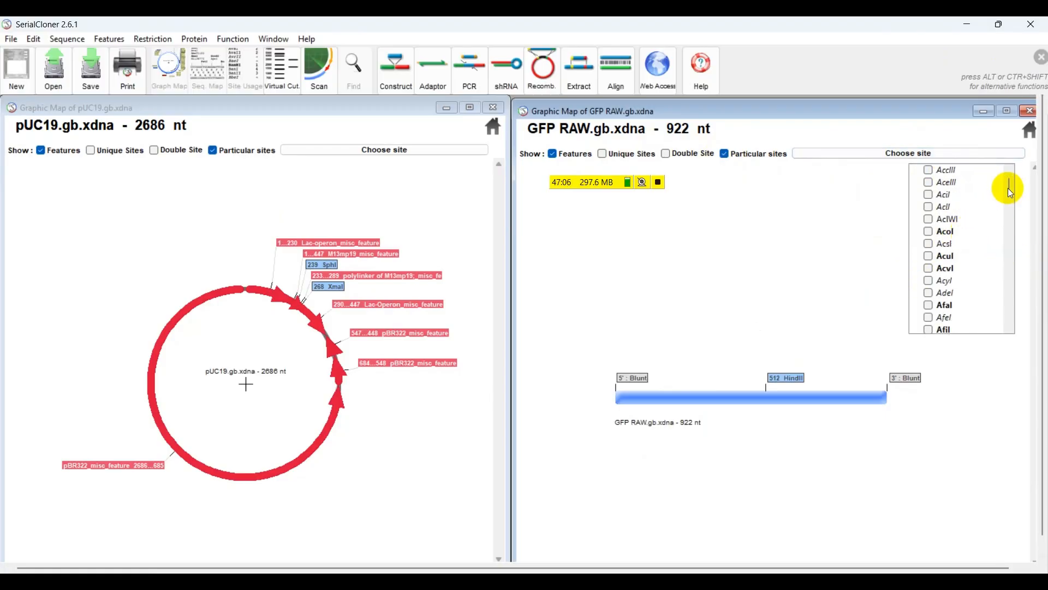
drag(1008, 188, 1004, 292)
scroll(961, 281, down, 8)
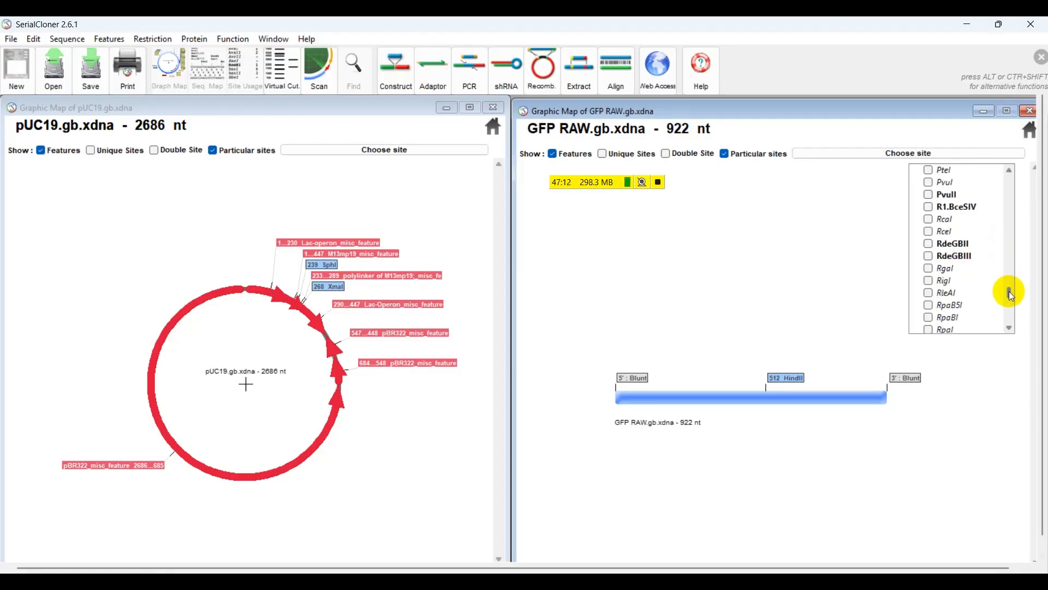
drag(1009, 292, 1007, 319)
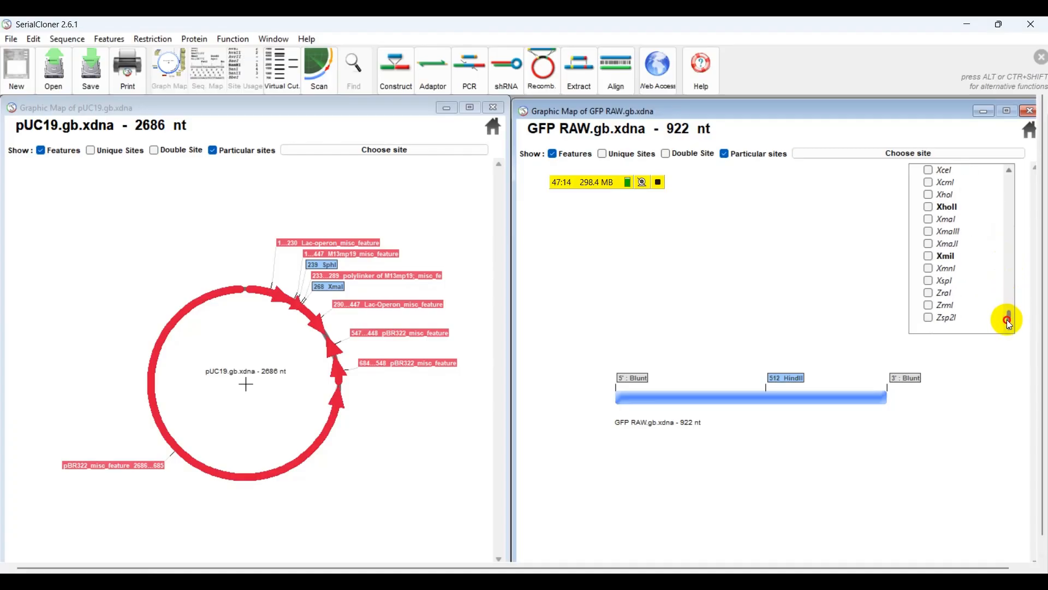
click(936, 221)
Add SphI to the sites chosen for GFP RAW and apply the selection to its map.
drag(1011, 316, 978, 280)
scroll(951, 284, down, 4)
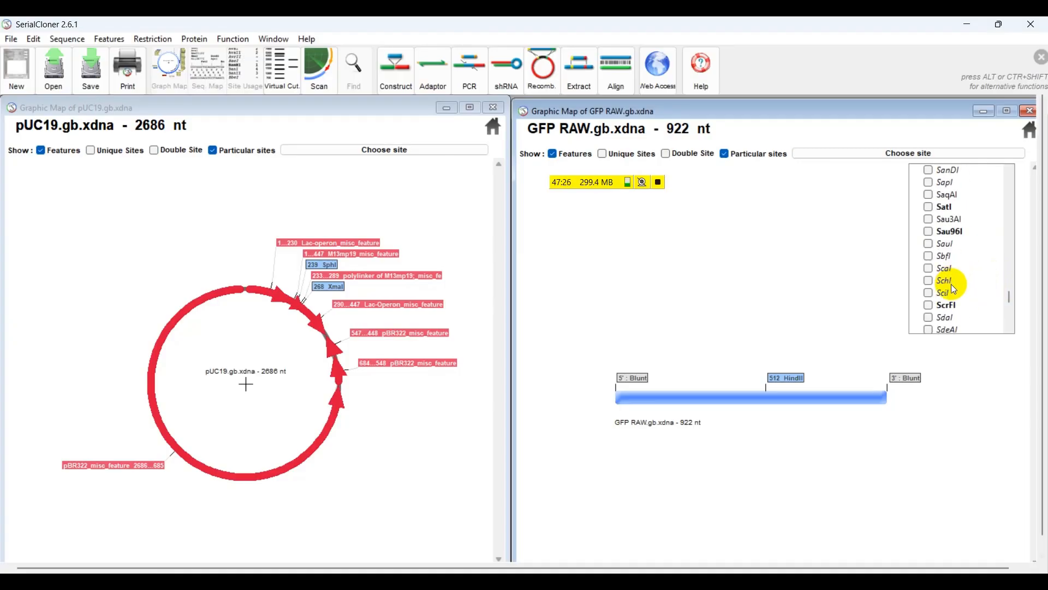
scroll(953, 288, down, 6)
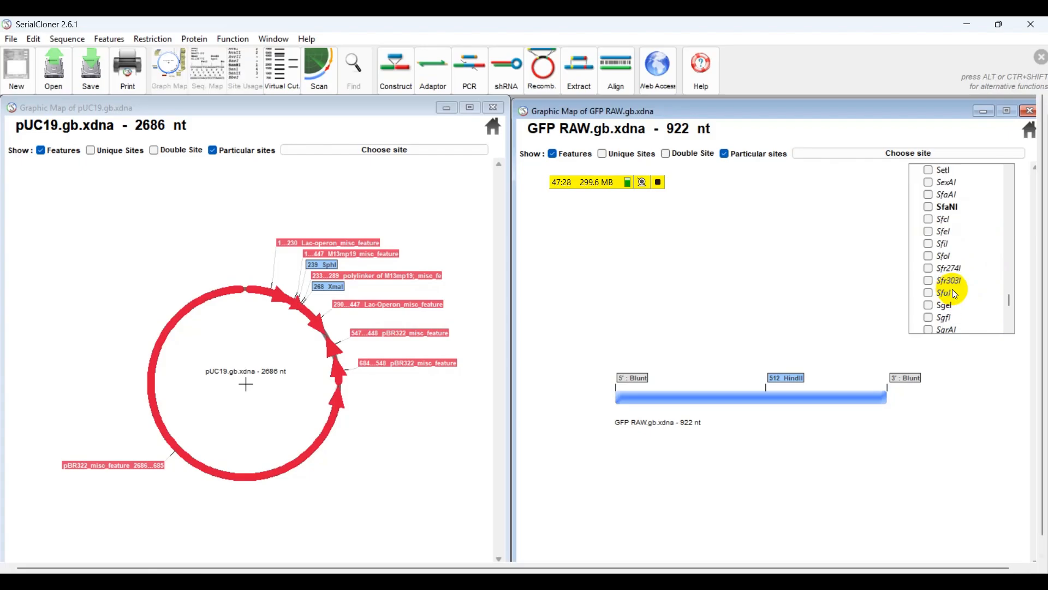
scroll(953, 289, down, 3)
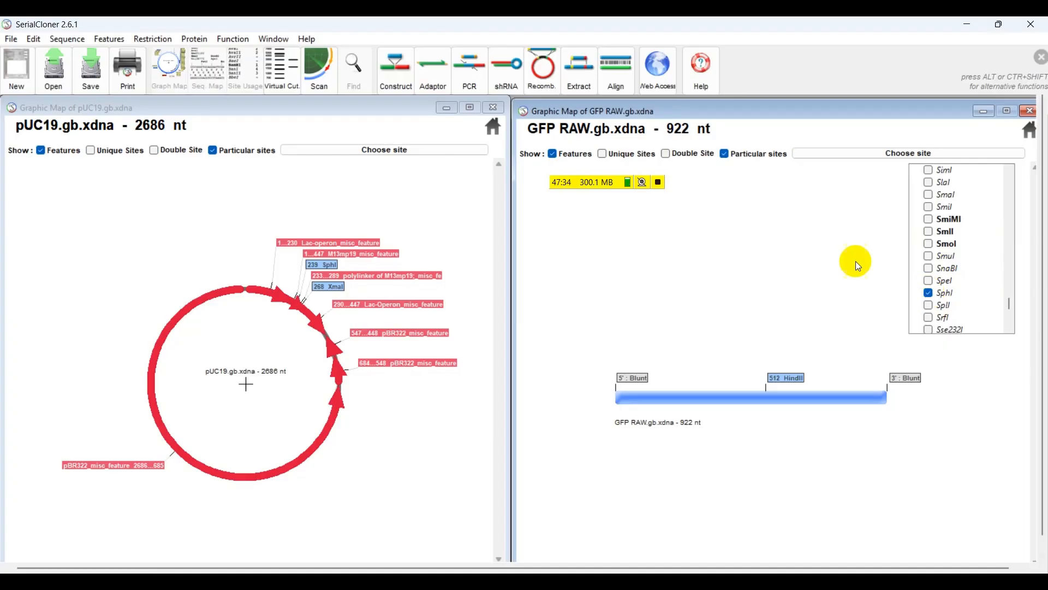
click(792, 201)
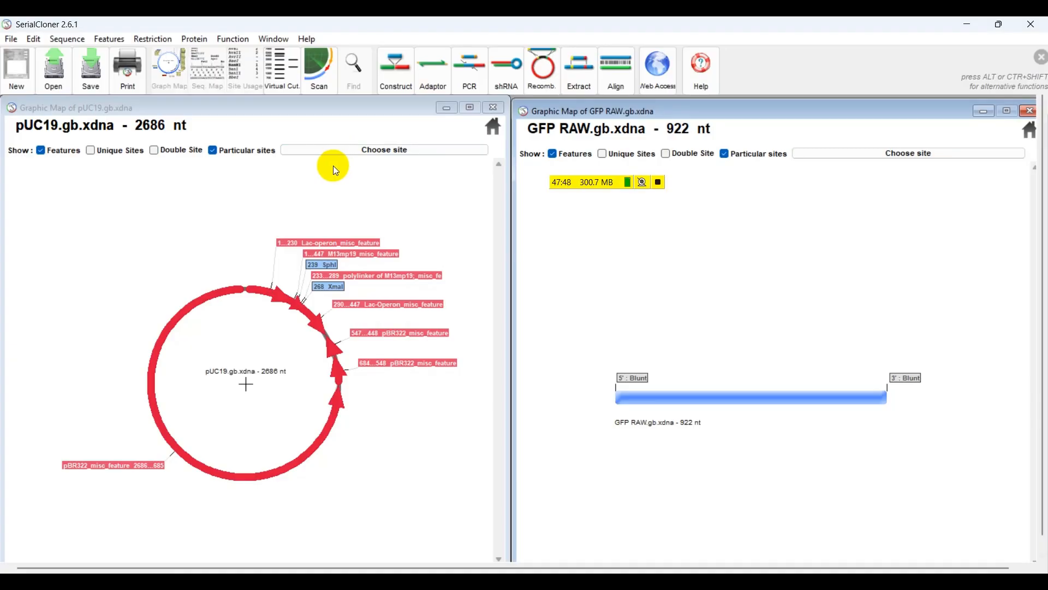
Reopen the list of selectable sites for pUC19 and look through the chosen XmaI entry and the enzymes beginning with B.
click(213, 150)
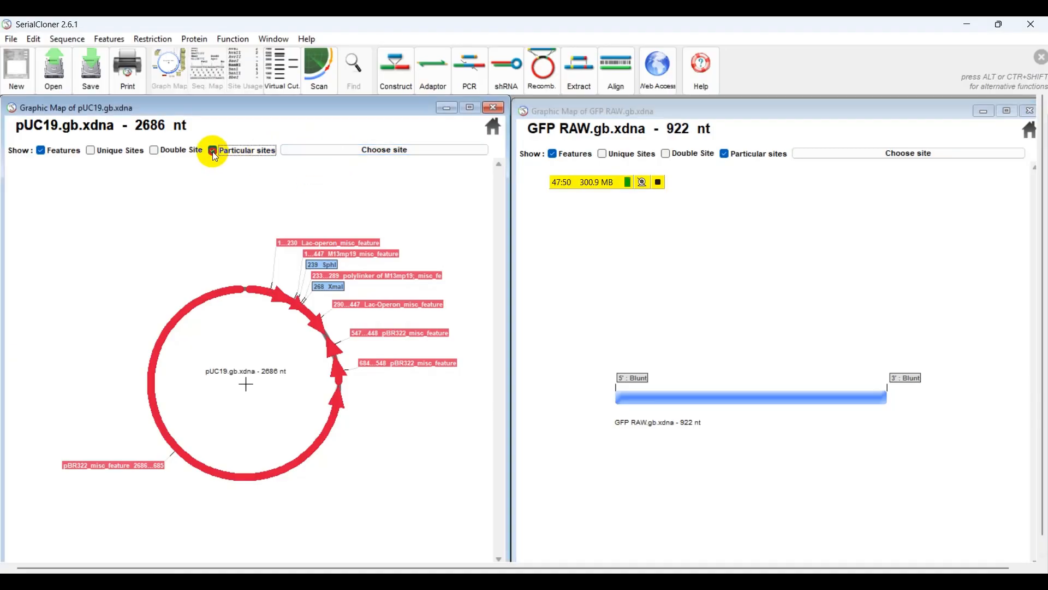
click(212, 151)
click(323, 149)
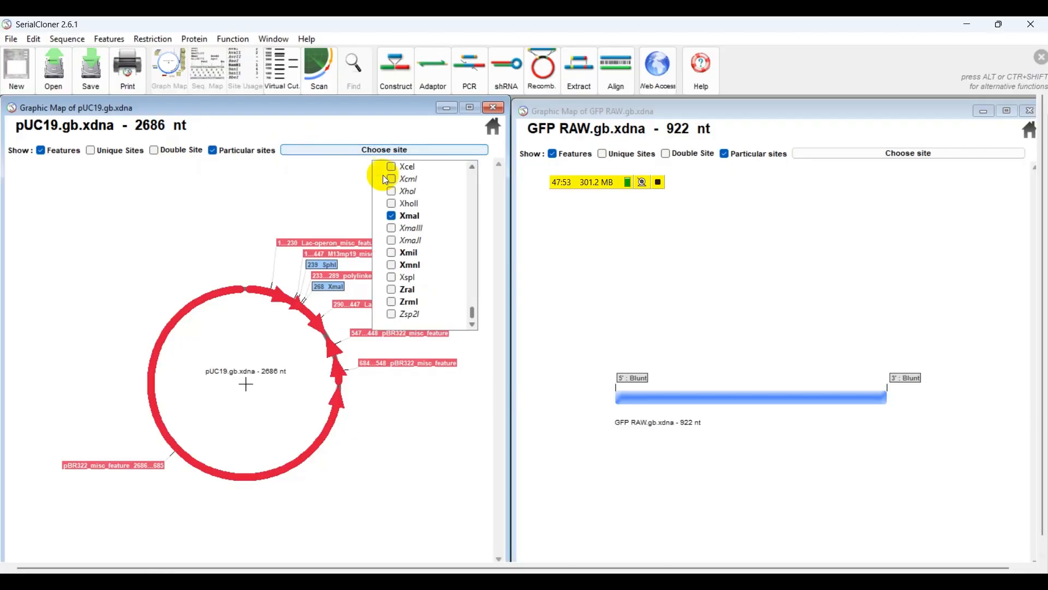
click(391, 216)
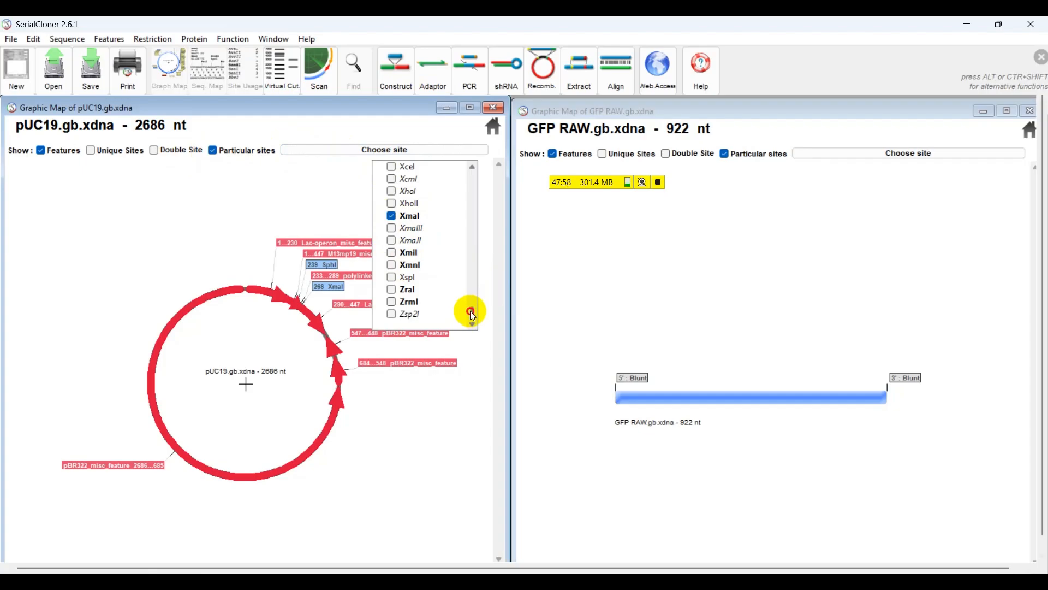
drag(470, 310, 451, 196)
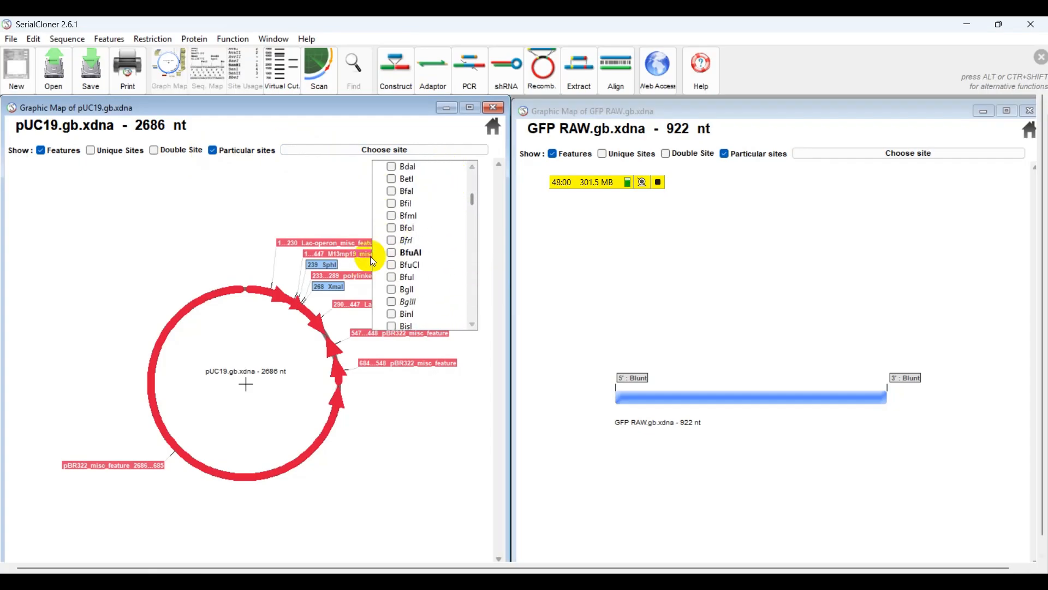
scroll(426, 255, down, 6)
scroll(426, 253, up, 4)
scroll(402, 228, up, 2)
scroll(403, 235, down, 4)
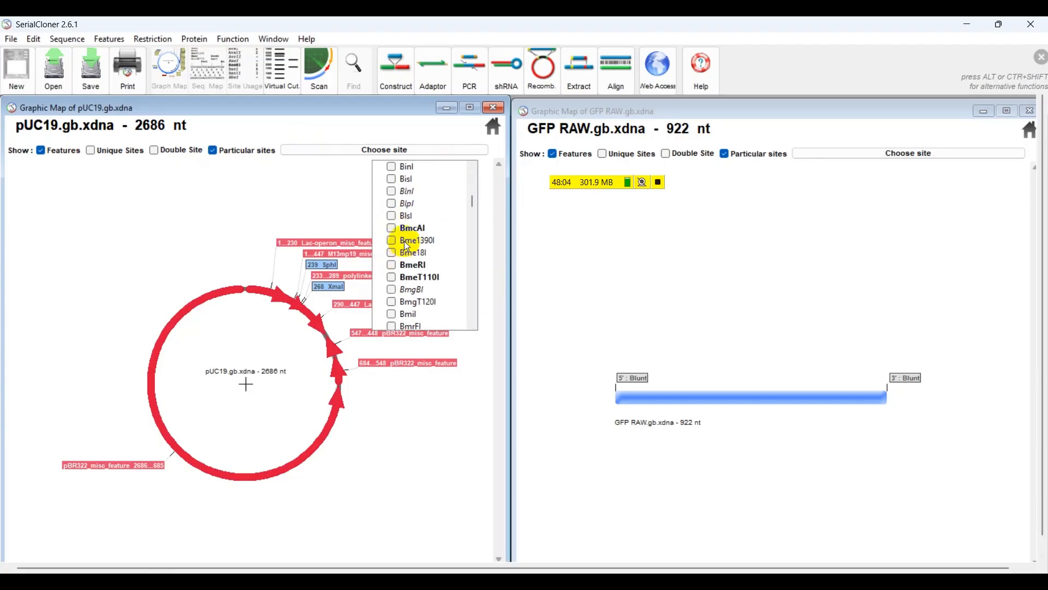
drag(477, 207, 476, 228)
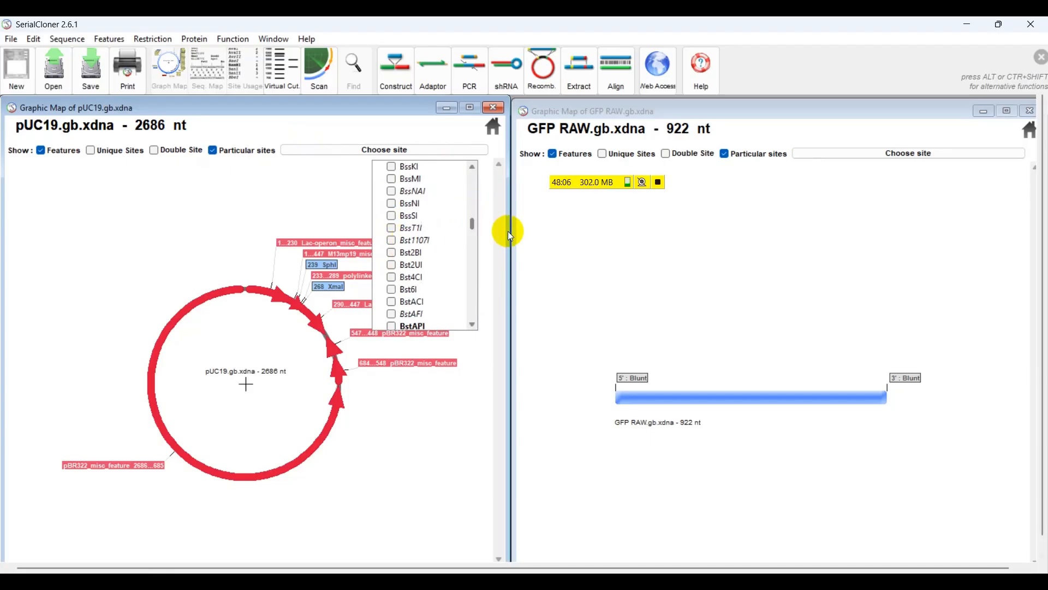
drag(575, 182, 484, 74)
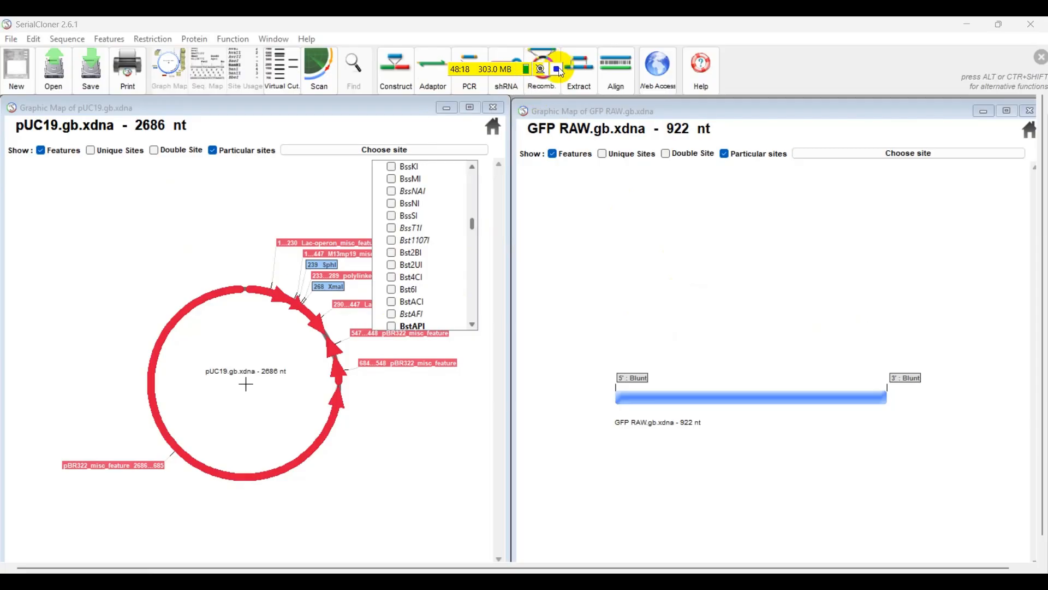
drag(478, 72, 486, 49)
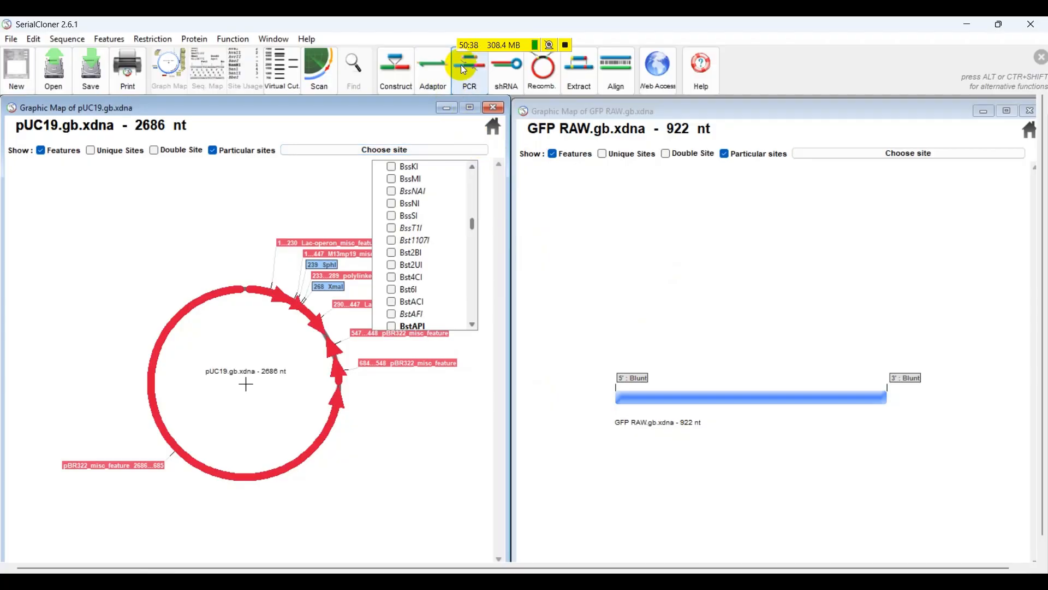
drag(482, 49, 462, 68)
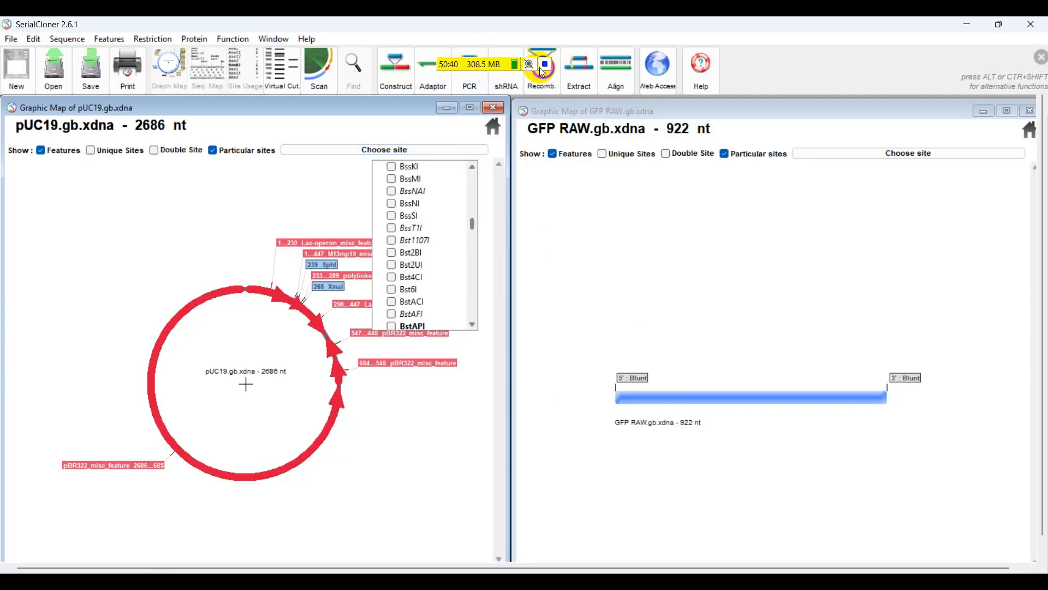
drag(462, 69, 488, 46)
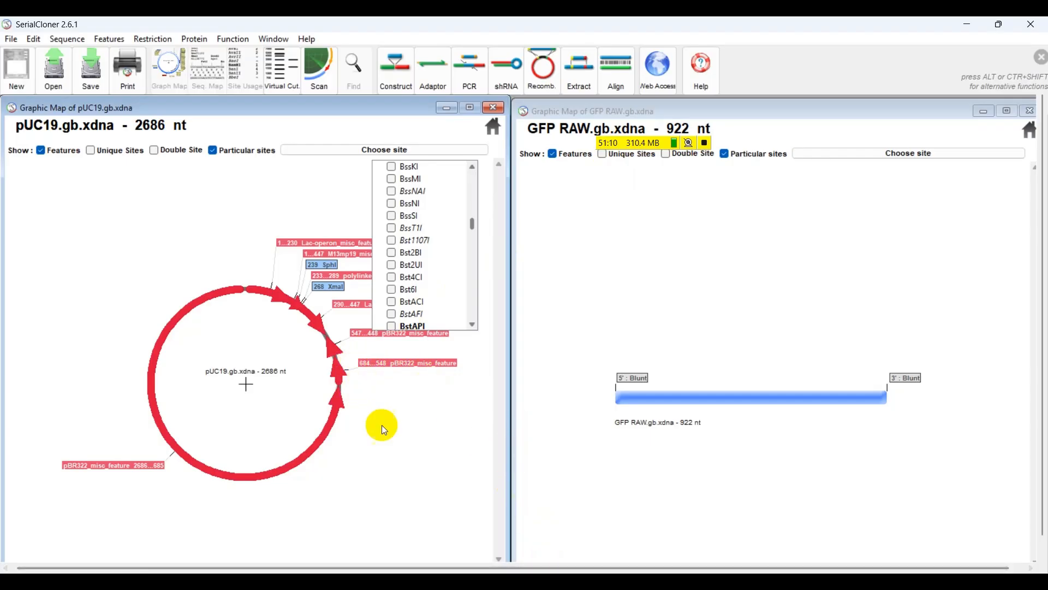
mouse_move(554, 581)
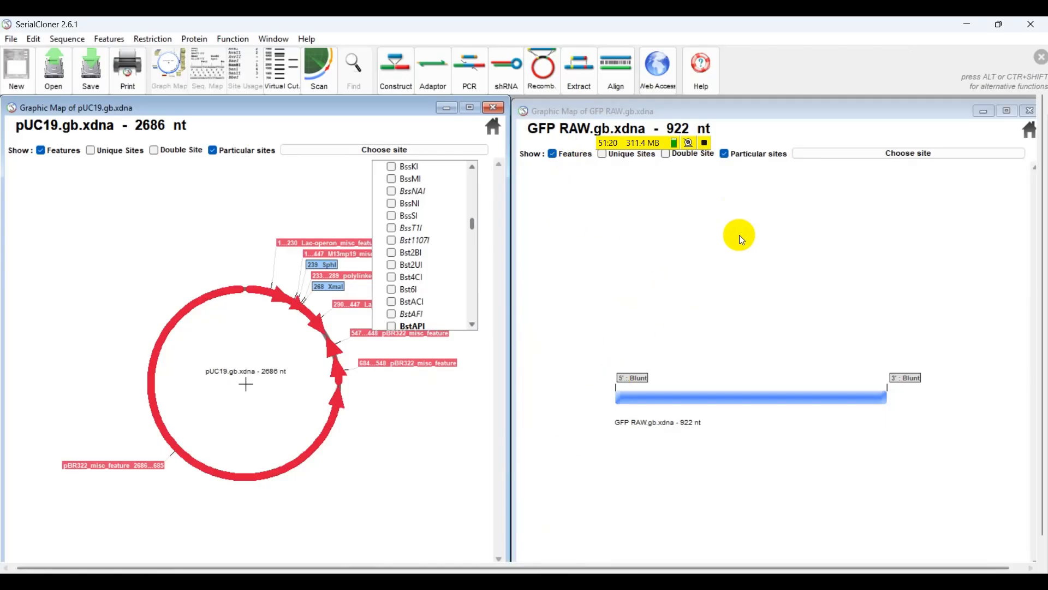
Switch to the browser, search for primer 3 plus in a new tab and open the Primer3Plus website.
click(554, 583)
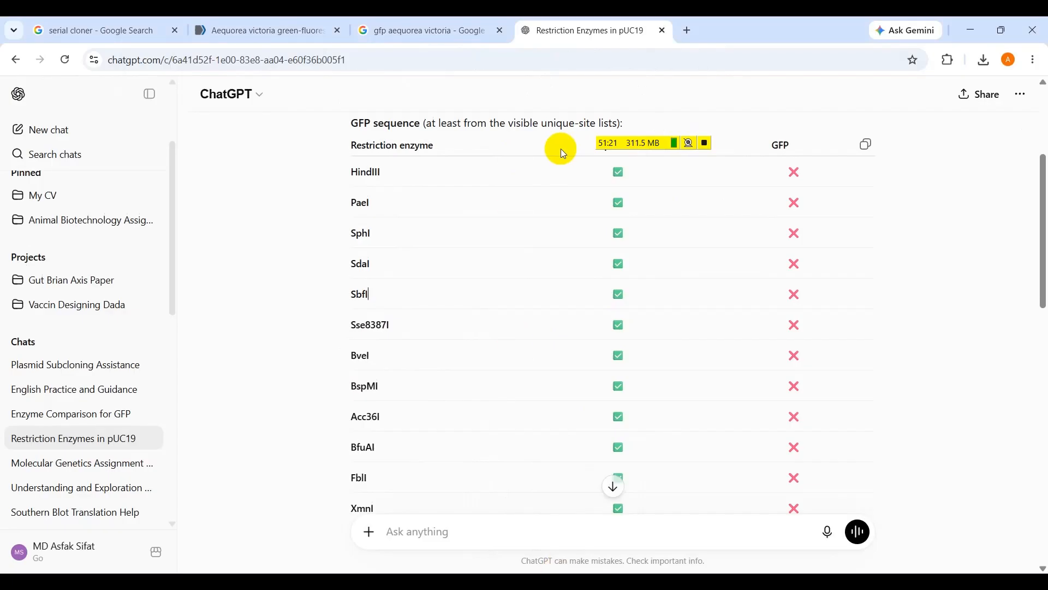
click(688, 30)
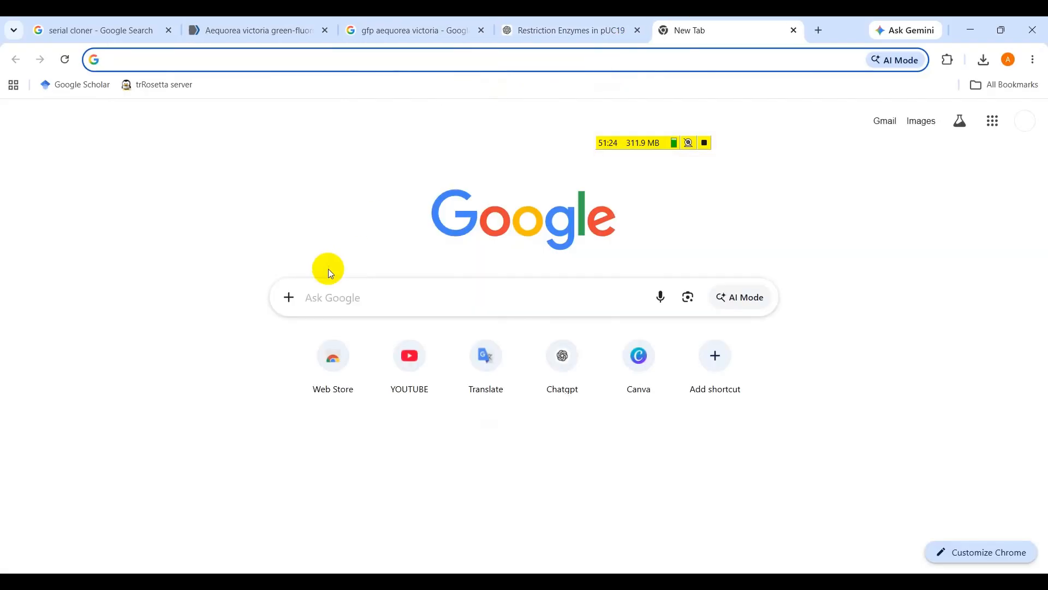
text(PRIMER)
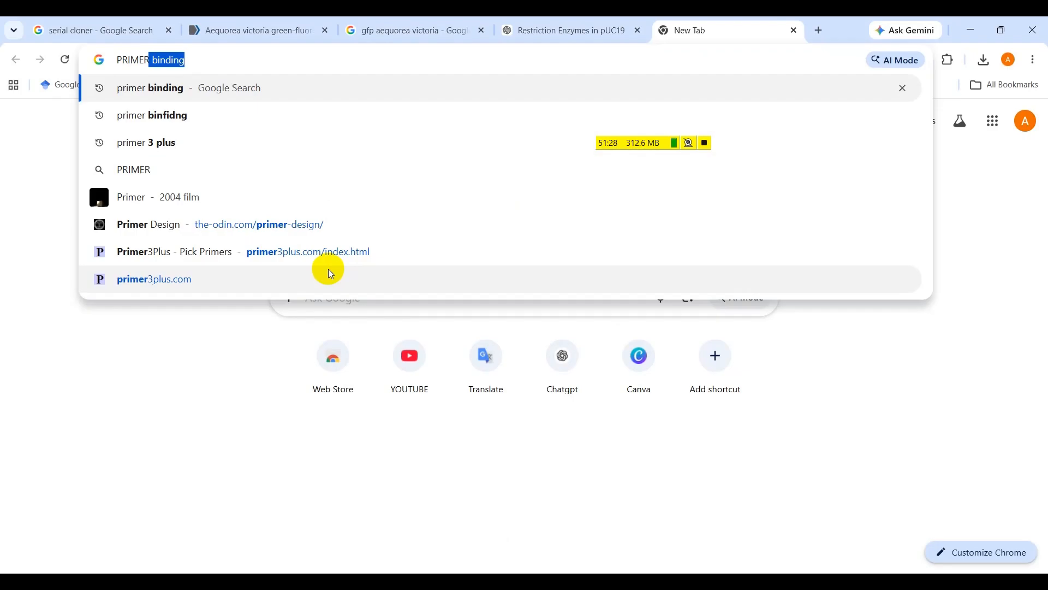
key(Down)
key(Down)
key(Return)
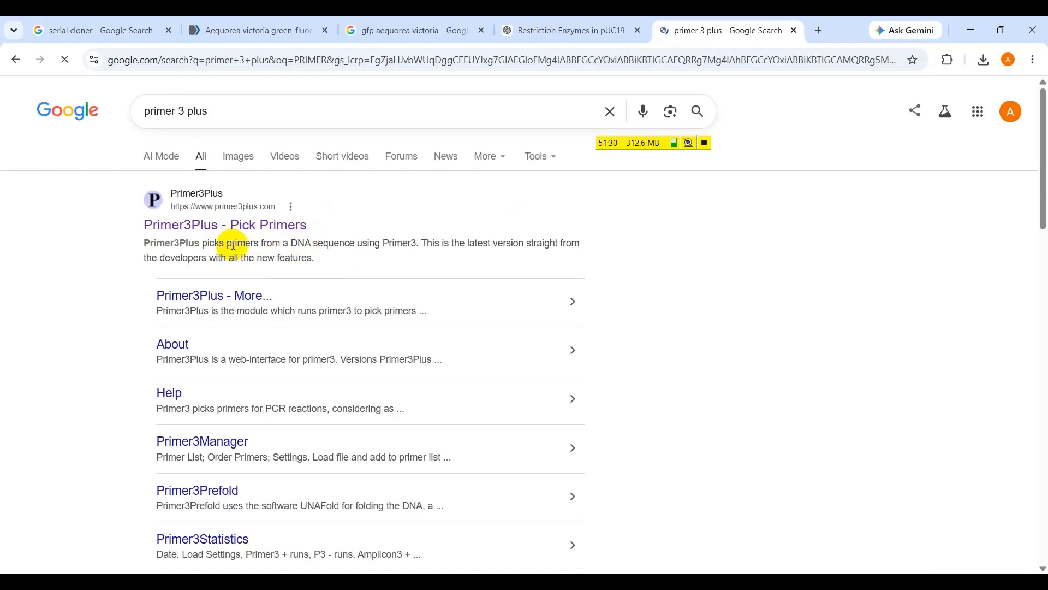
click(266, 225)
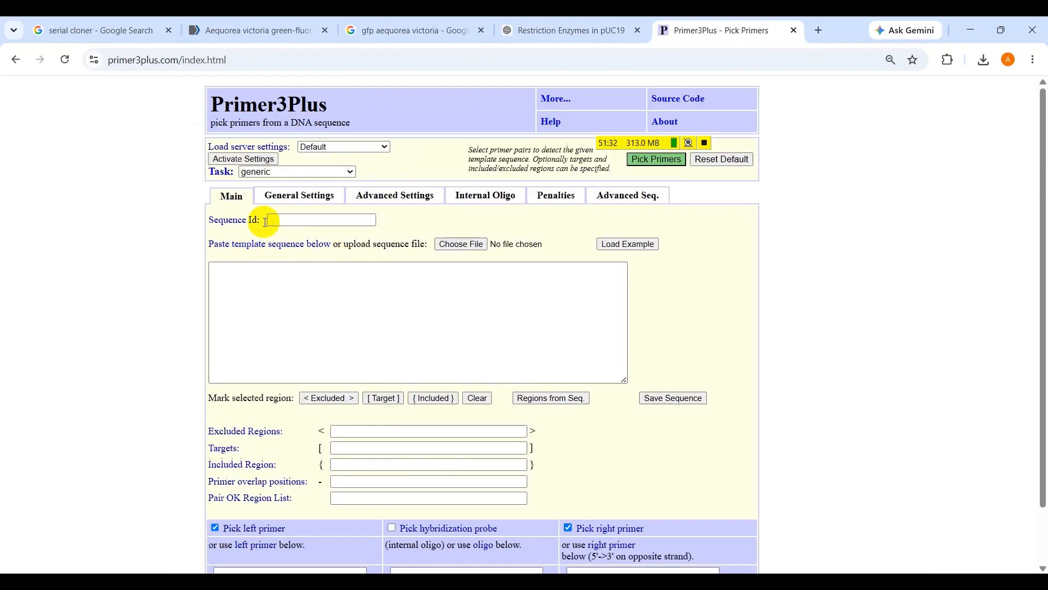
Load the GFP RAW file from the Books > Practice folder on drive E as the template sequence.
click(462, 246)
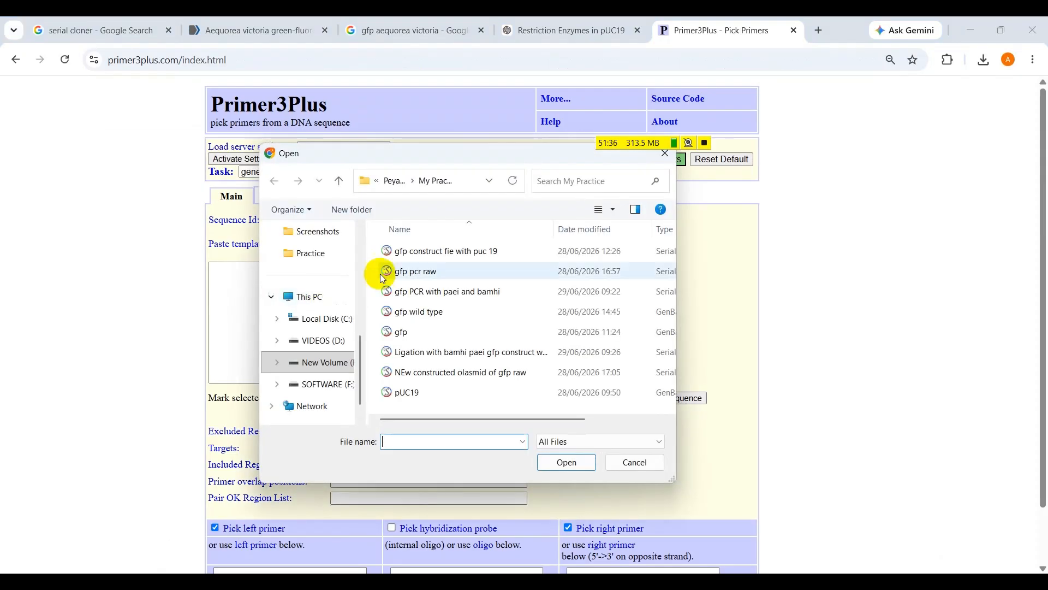
drag(347, 158, 358, 169)
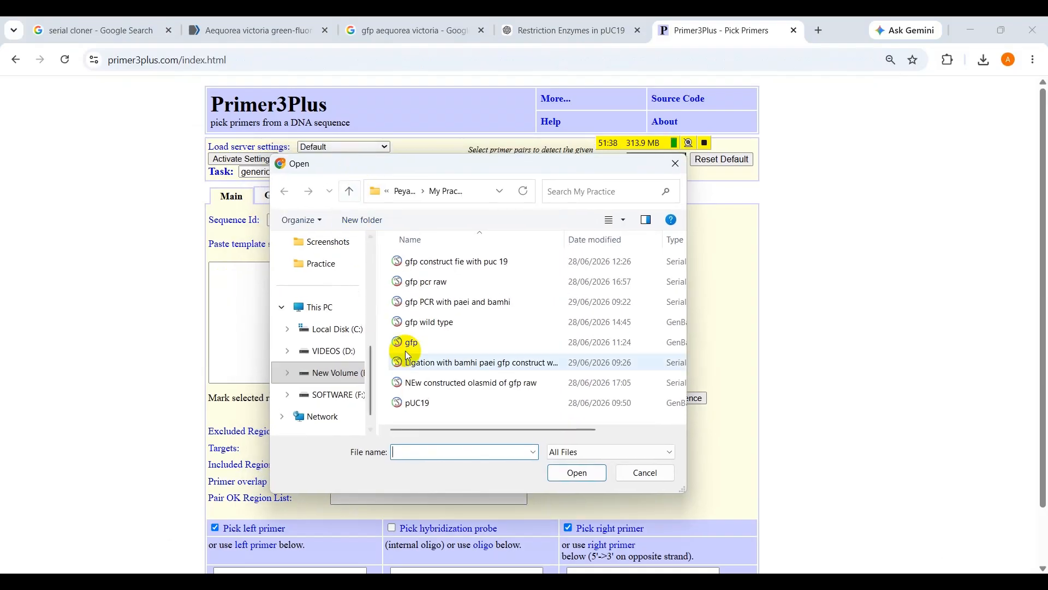
click(334, 373)
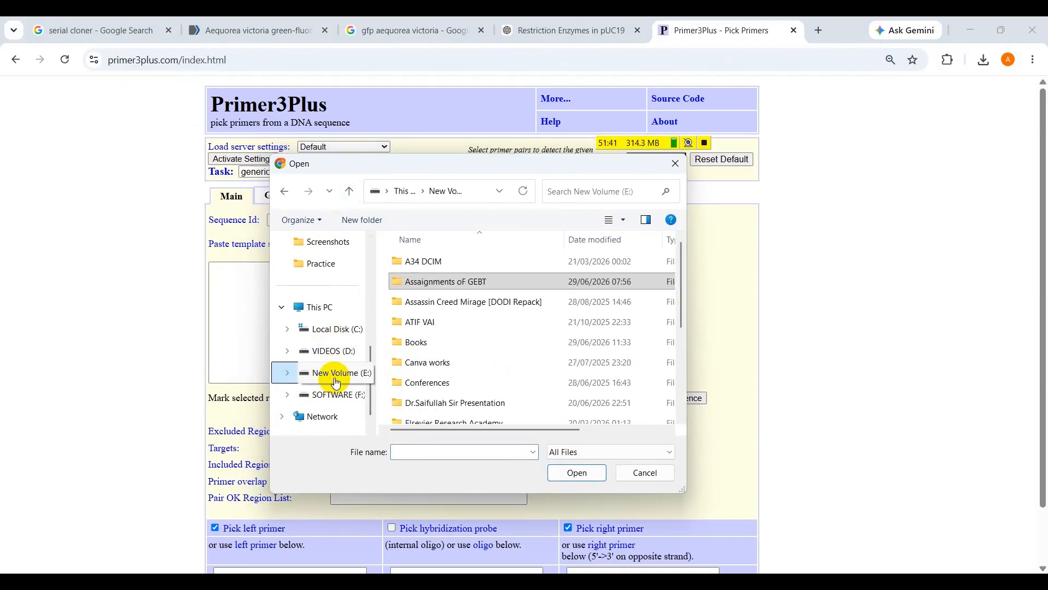
double_click(415, 342)
scroll(426, 387, down, 2)
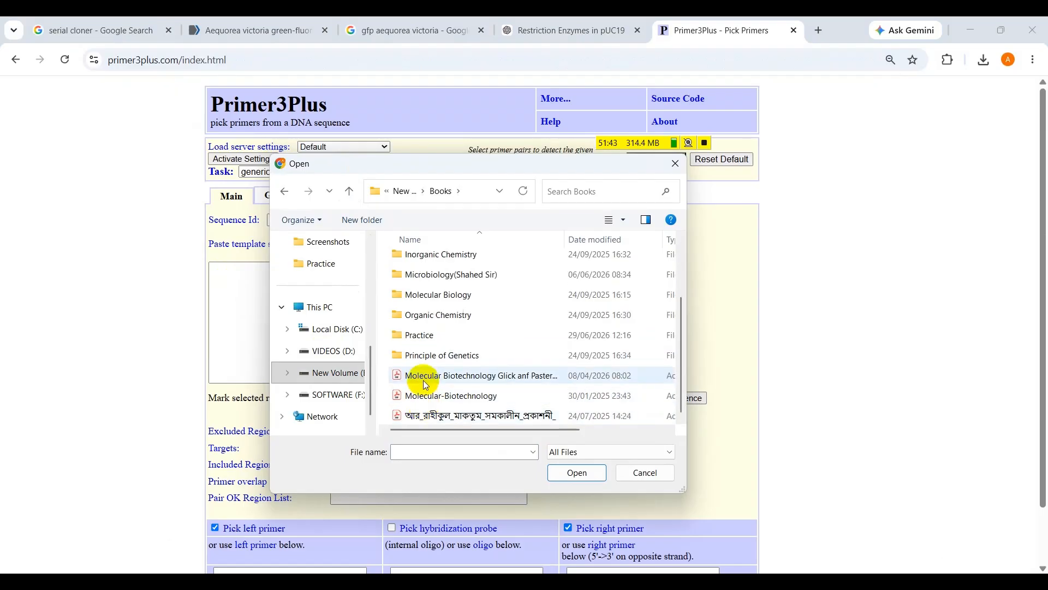
double_click(417, 335)
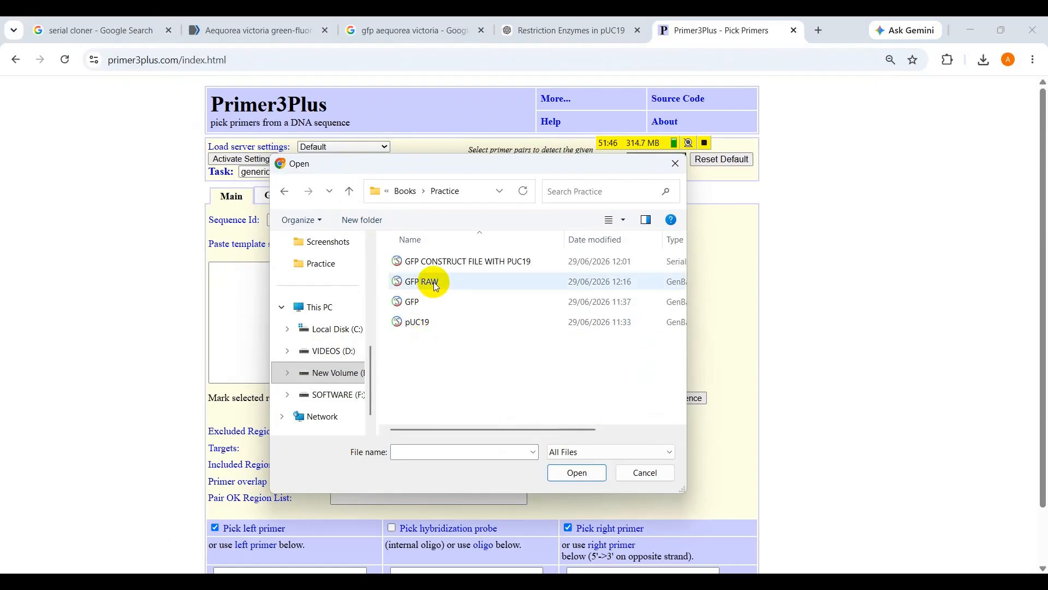
click(432, 282)
click(576, 474)
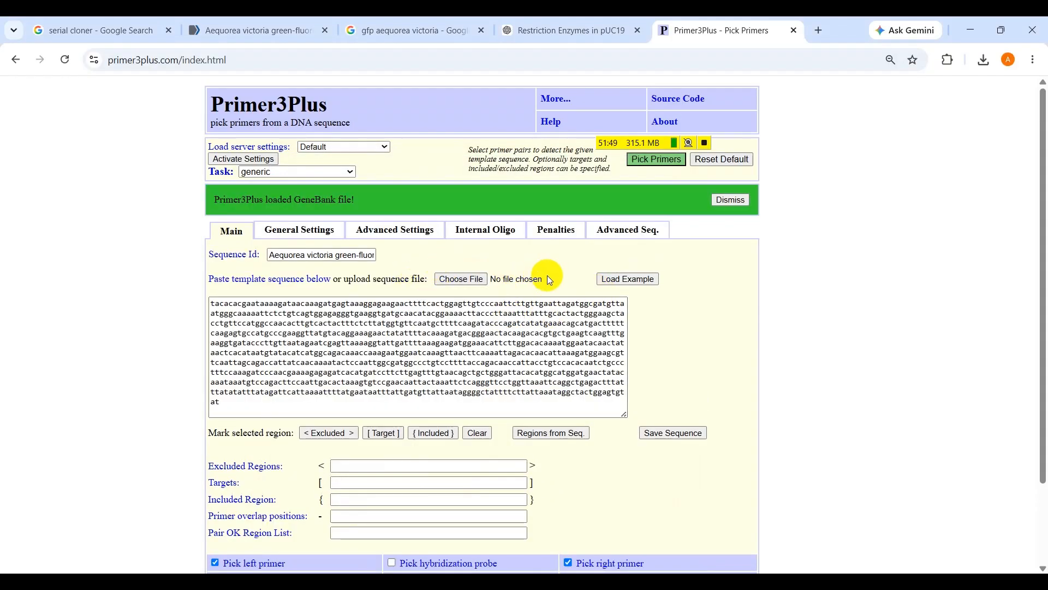
Set the task to pick cloning primers and run the primer picking on the GFP sequence.
click(277, 173)
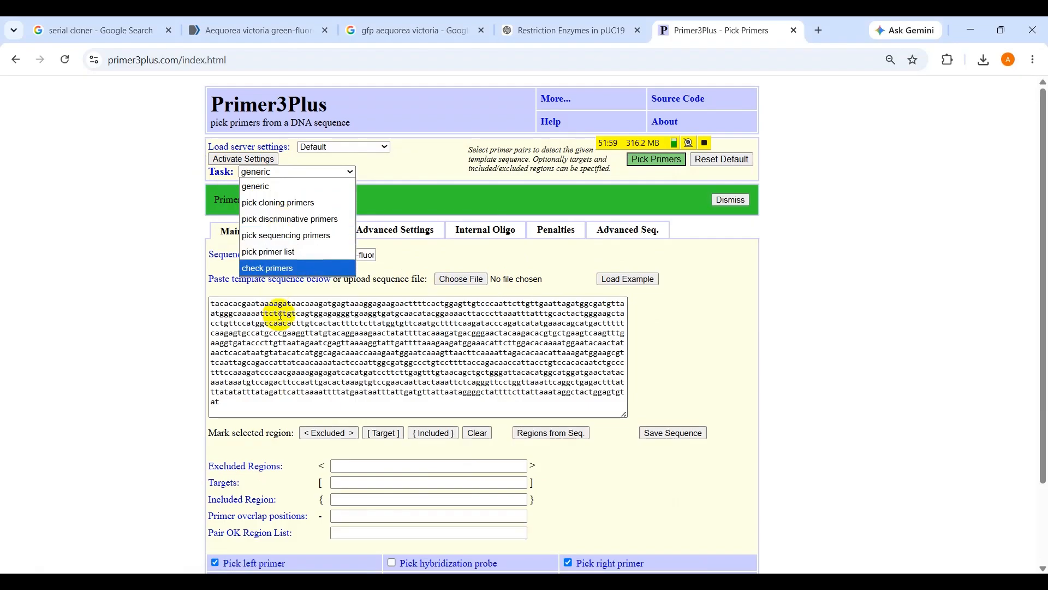
click(278, 208)
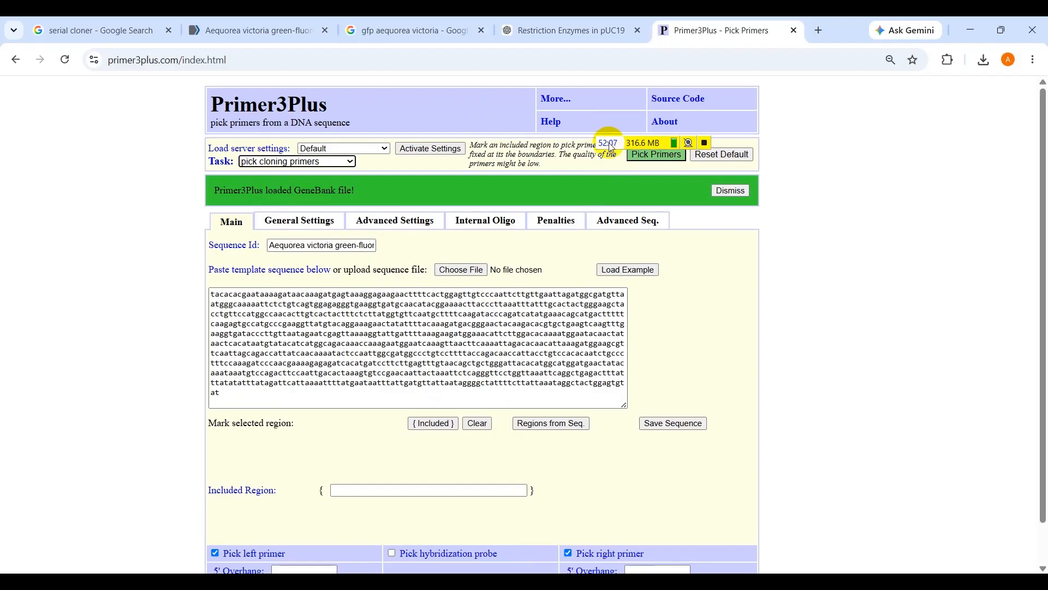
drag(610, 143, 915, 470)
click(657, 155)
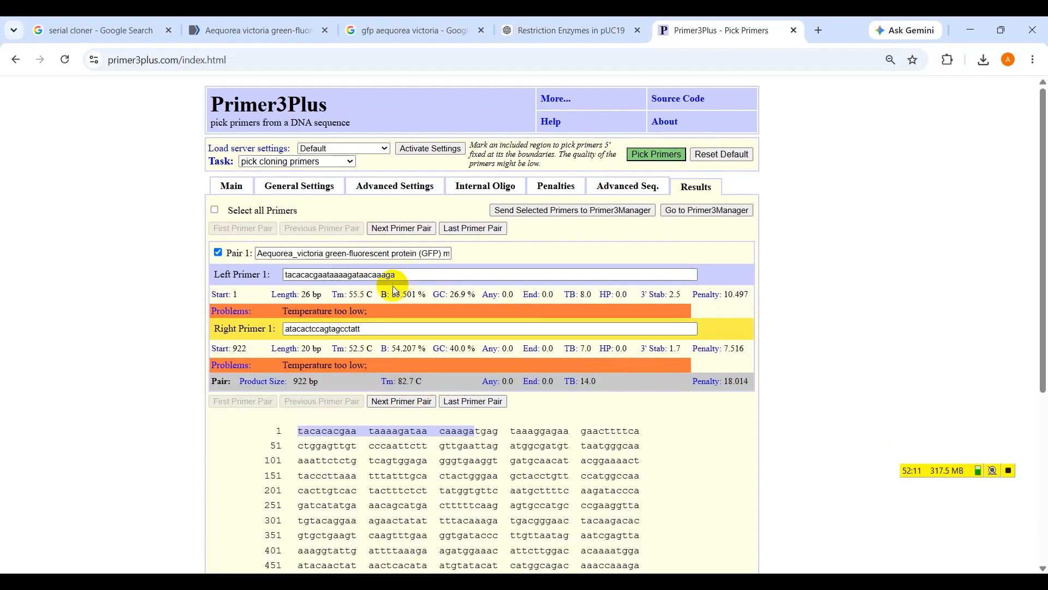
Copy the left primer sequence of pair 1 into a blank Notepad document, labelled FORWARD PRIMER.
click(411, 273)
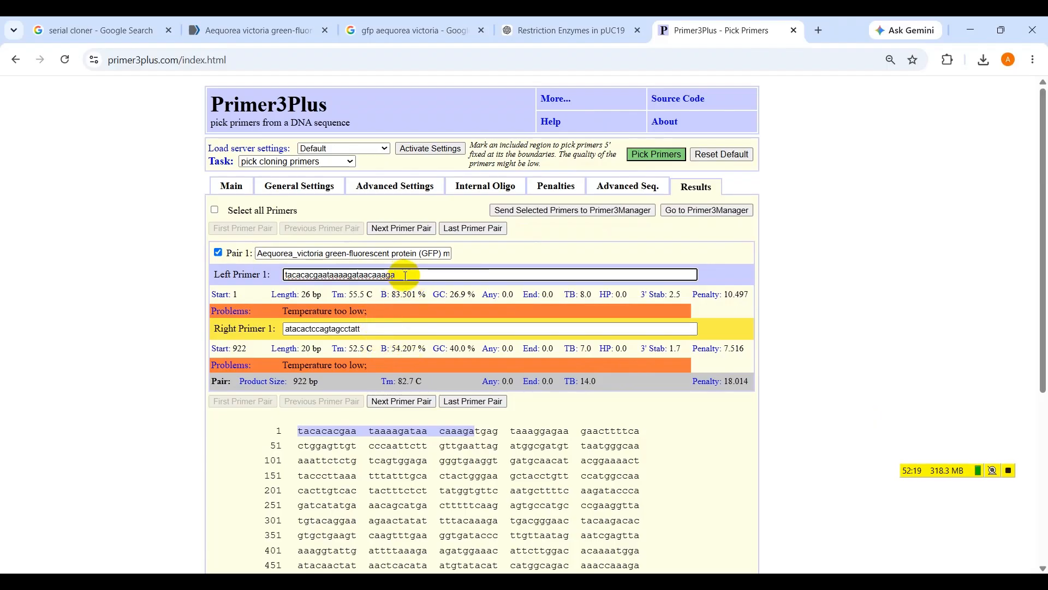
drag(402, 273, 271, 273)
key(ctrl+c)
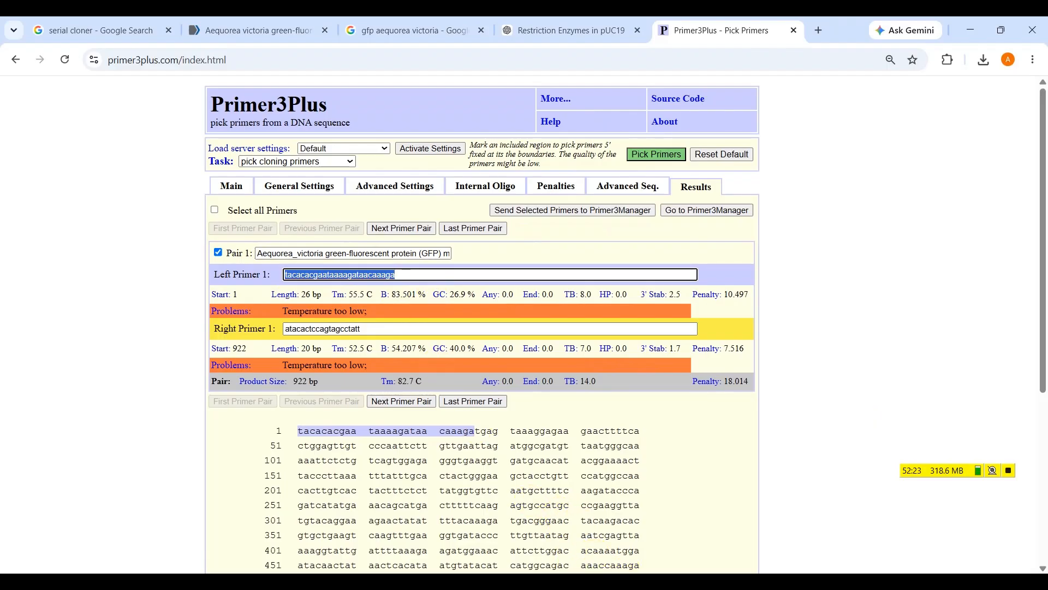
key(super)
text(N)
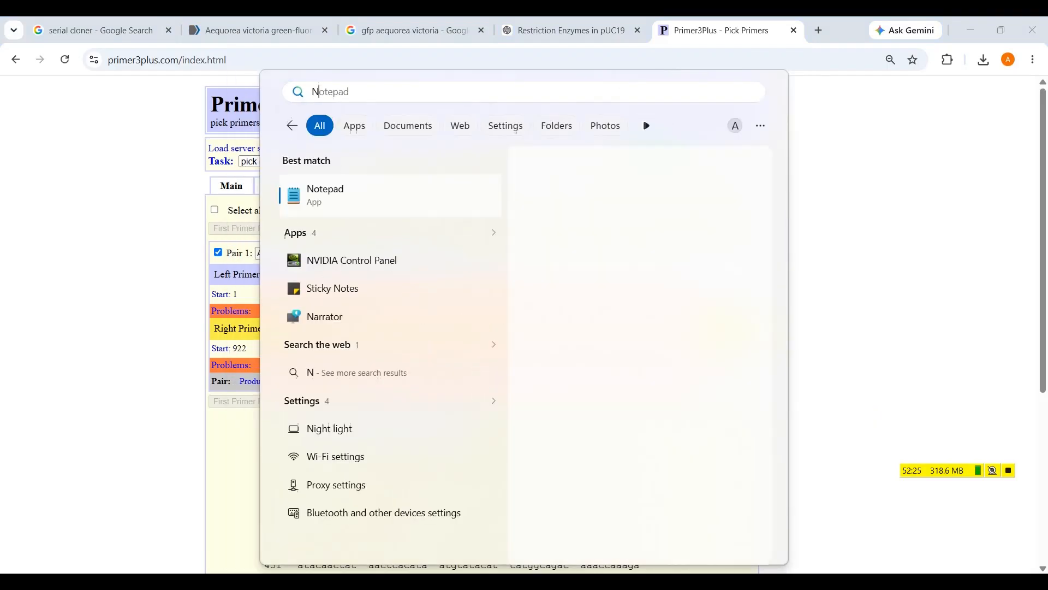
text(OTE)
key(Return)
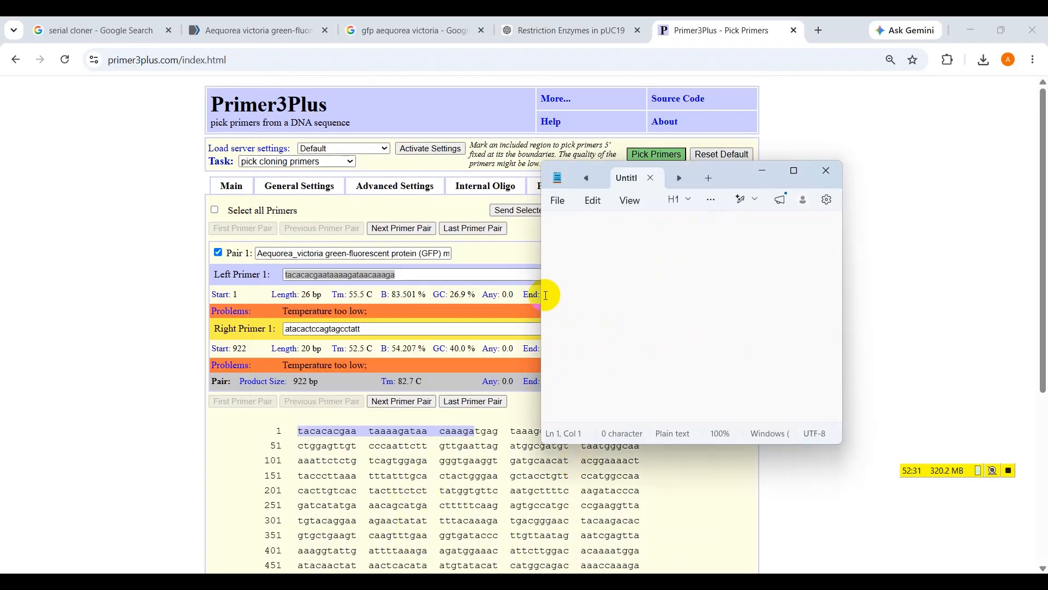
text(FORWARD PRIMER)
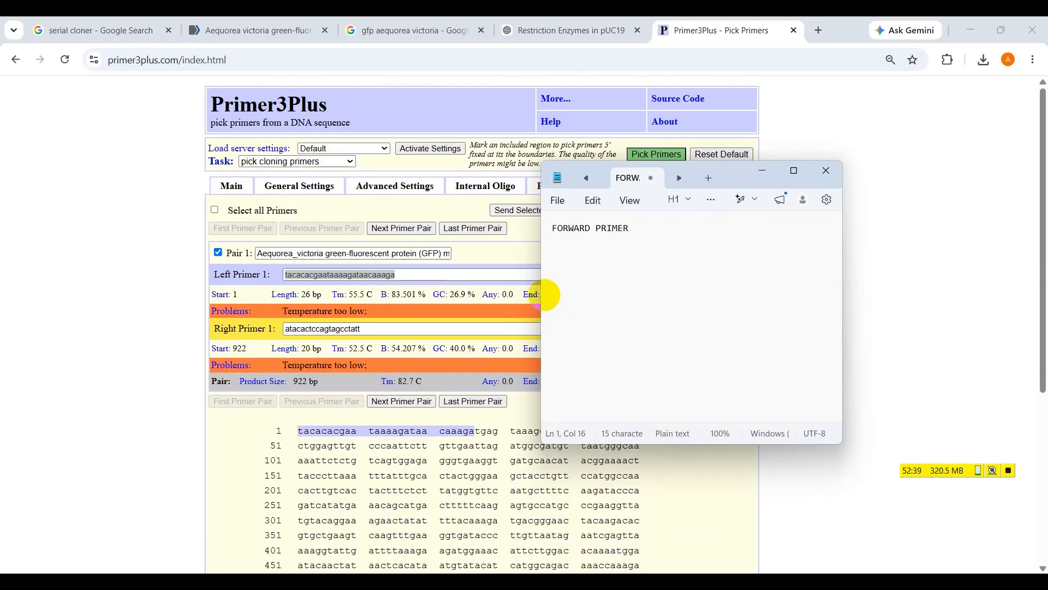
key(ctrl+v)
key(Return)
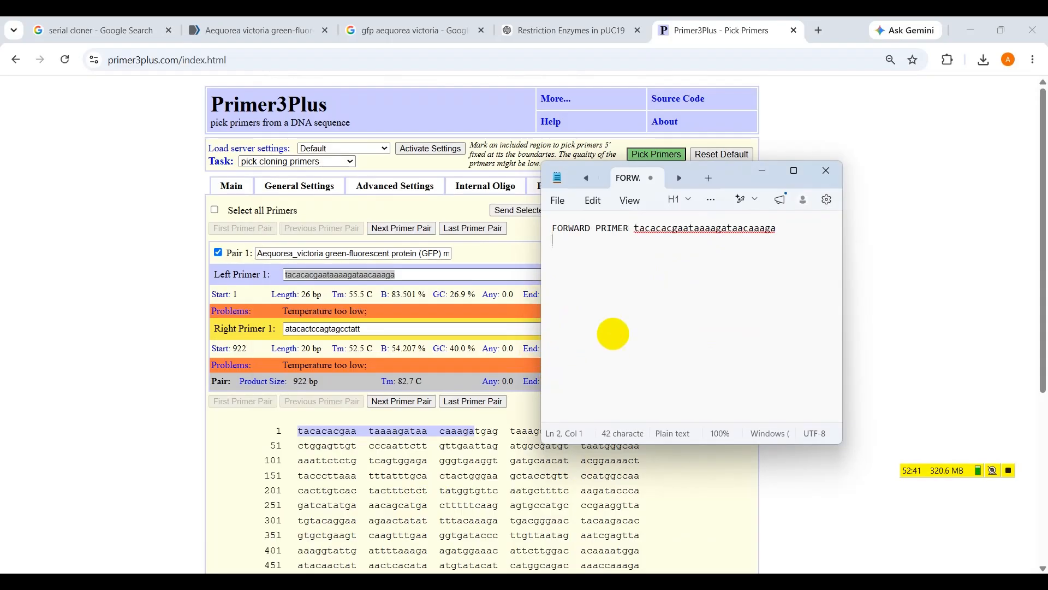
Add a REVERSE PRIMER line below the forward primer in Notepad and paste the right primer sequence of pair 1 after it.
key(Return)
text(REVERSEPRIMER)
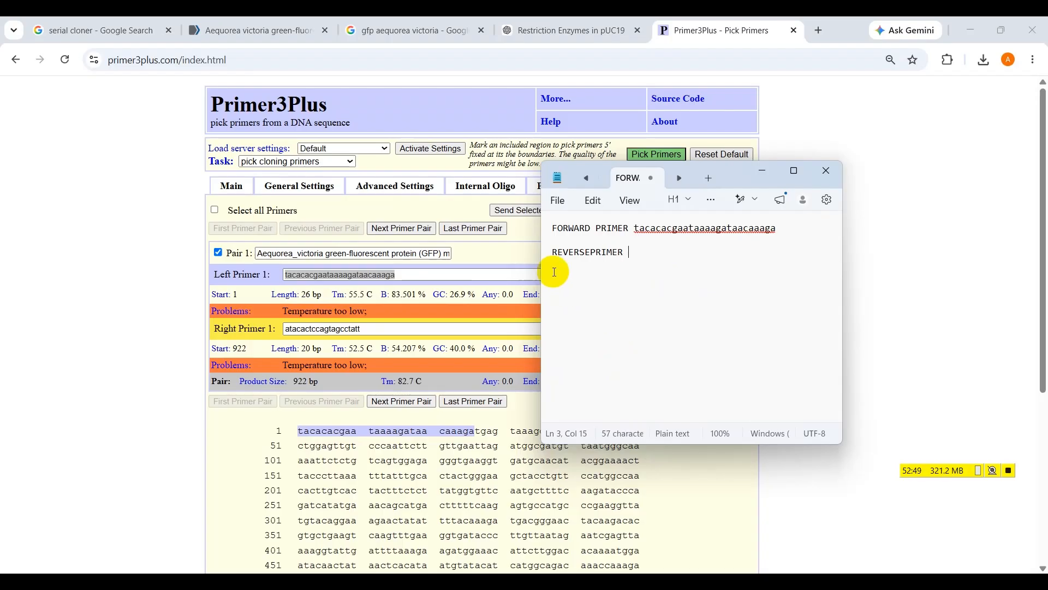
click(588, 253)
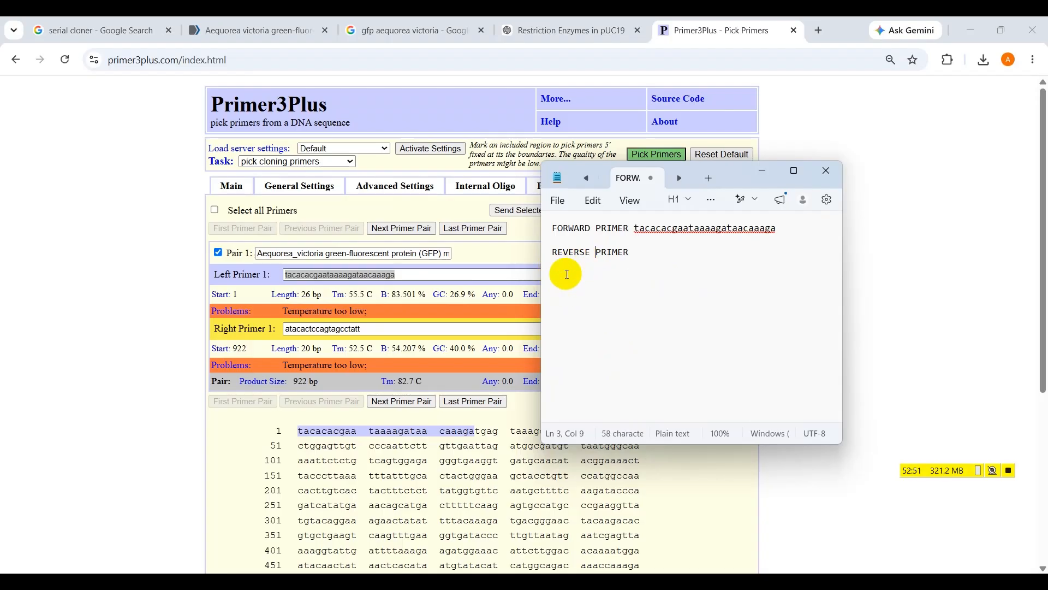
click(637, 252)
click(358, 330)
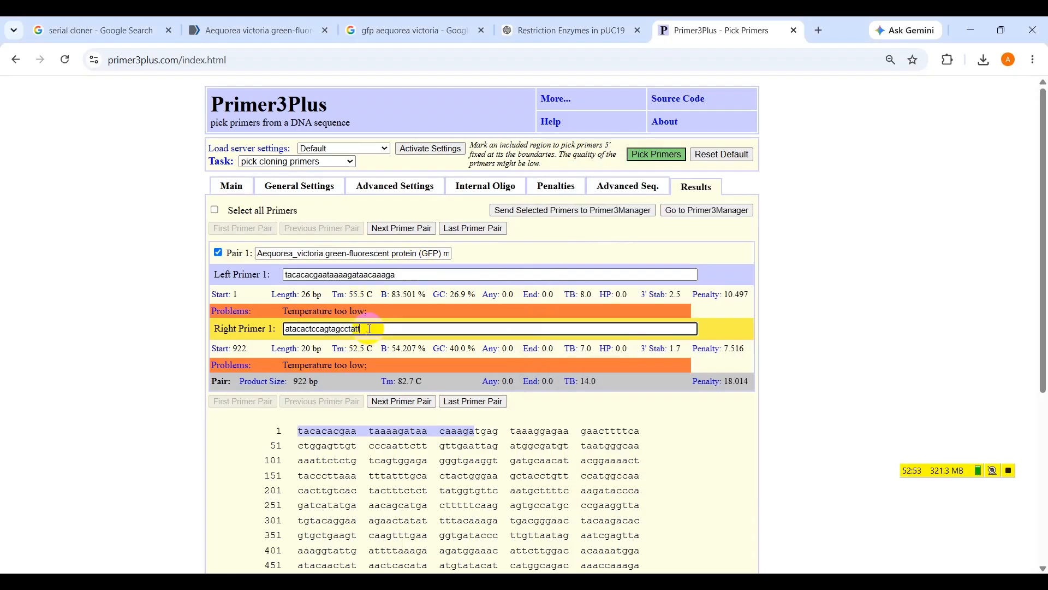
double_click(358, 329)
key(ctrl+c)
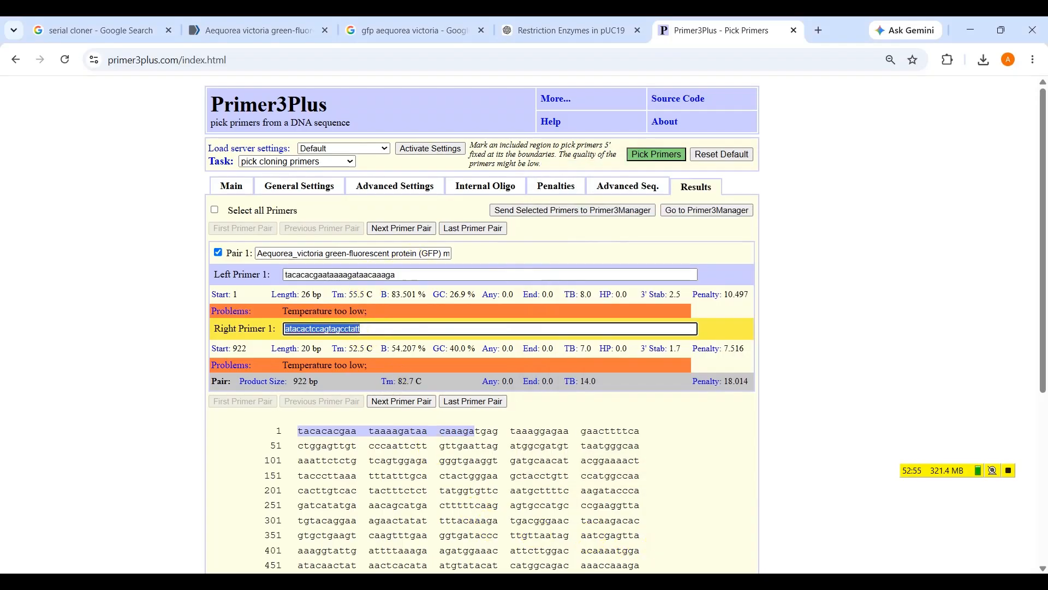
key(alt+Tab)
key(ctrl+v)
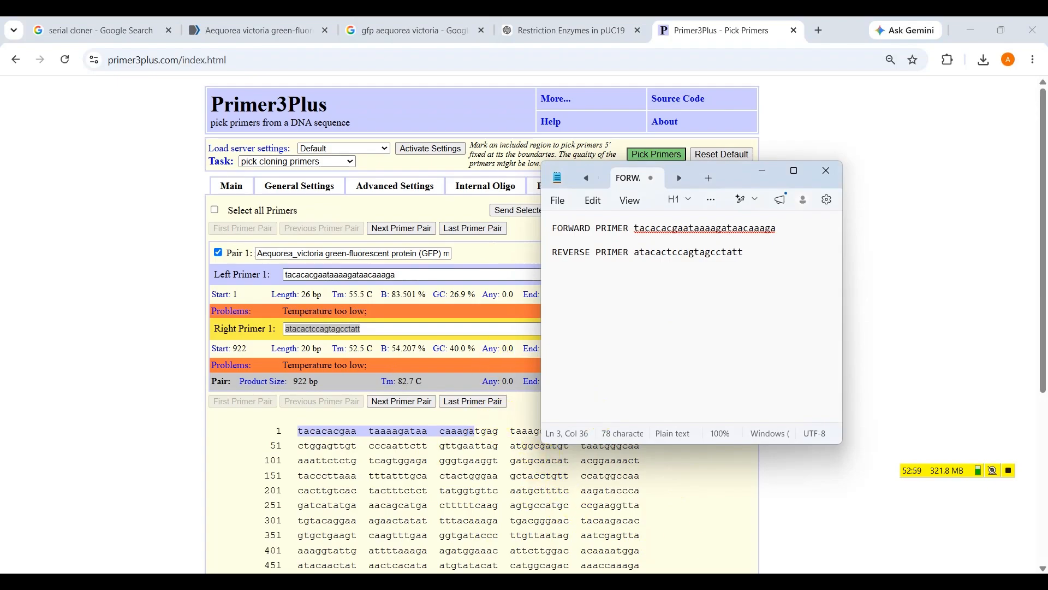
Switch to SerialCloner and review the SphI and XmaI sites on the pUC19 map beside the GFP RAW map.
mouse_move(600, 581)
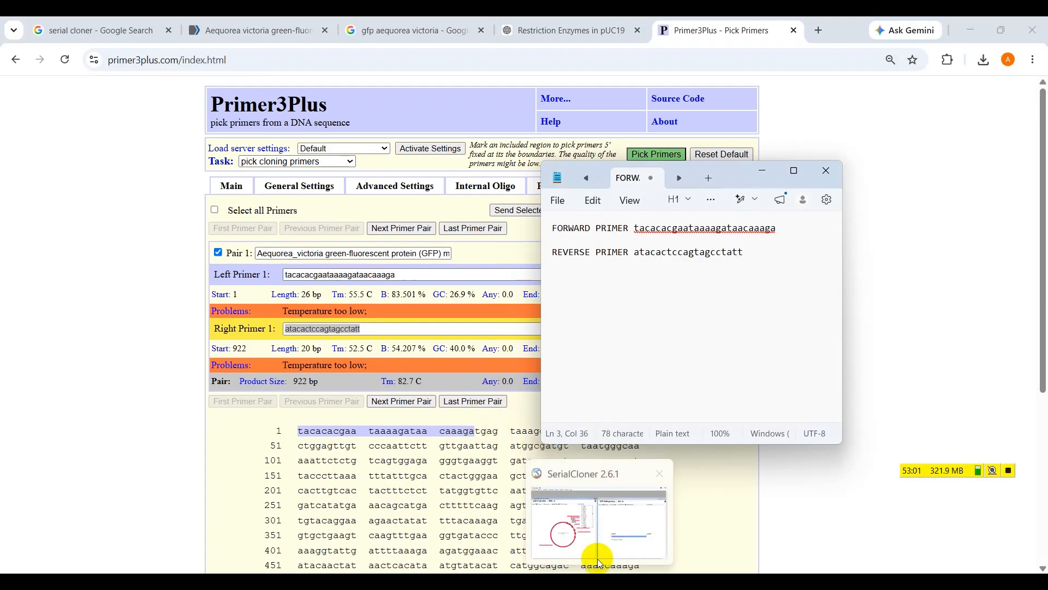
click(590, 535)
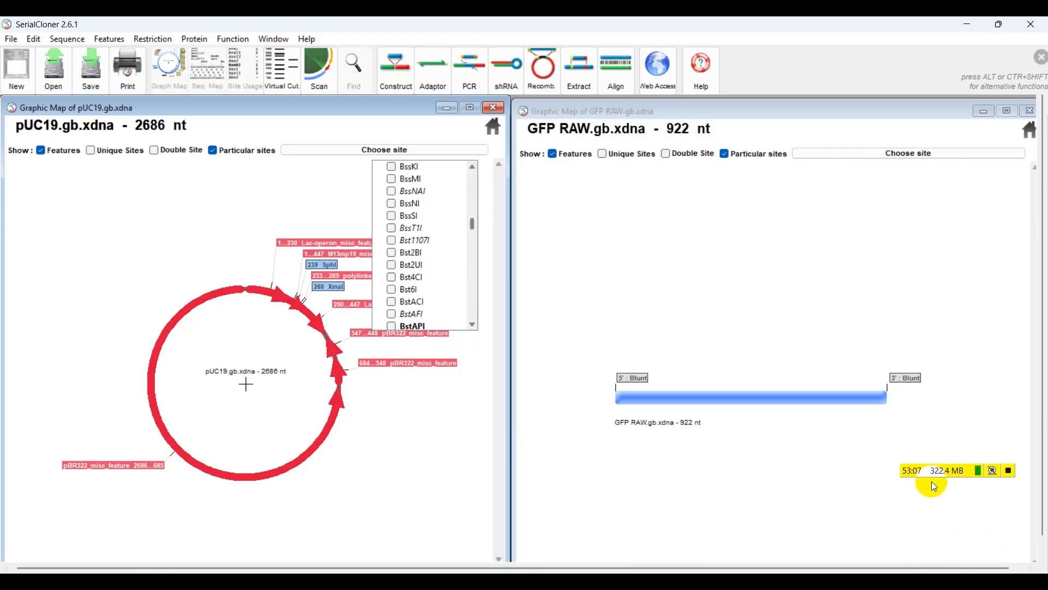
drag(921, 480, 693, 525)
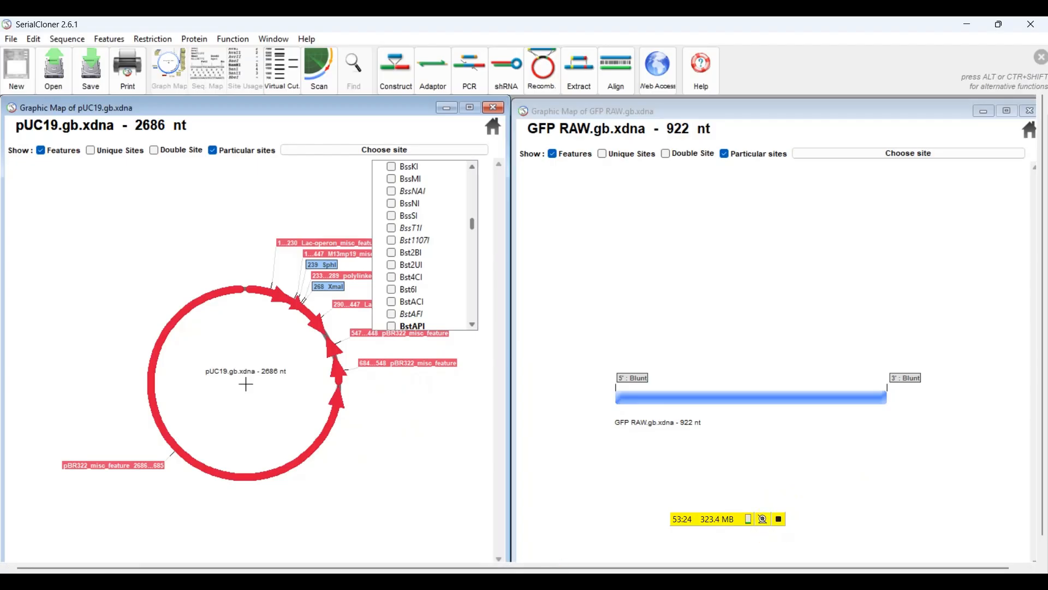
drag(683, 525, 695, 466)
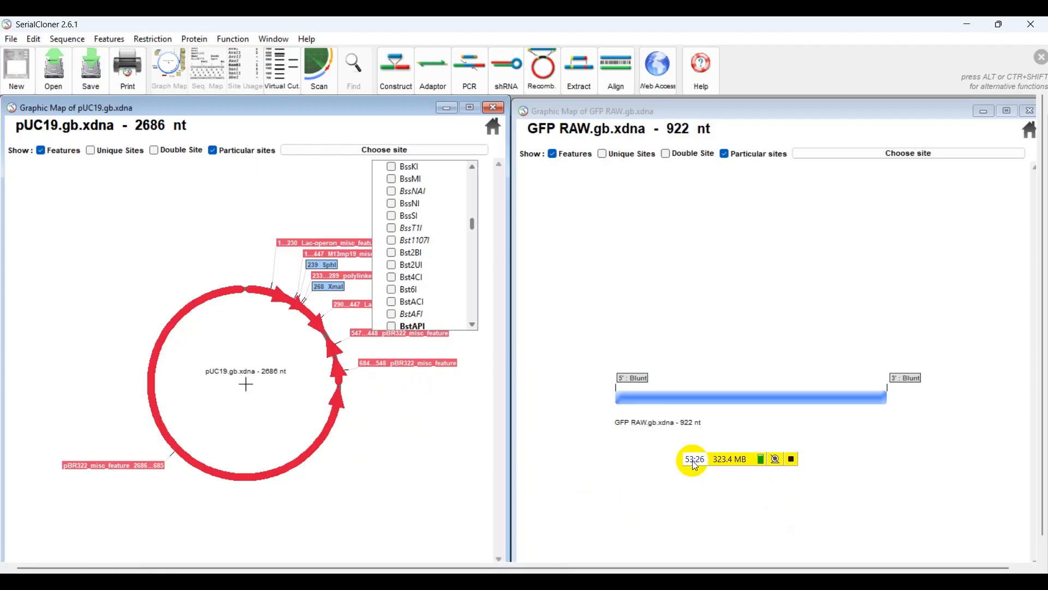
Switch to the browser, search Google for new england biolab in a new tab, and open the NEB Overview page.
key(alt+Tab)
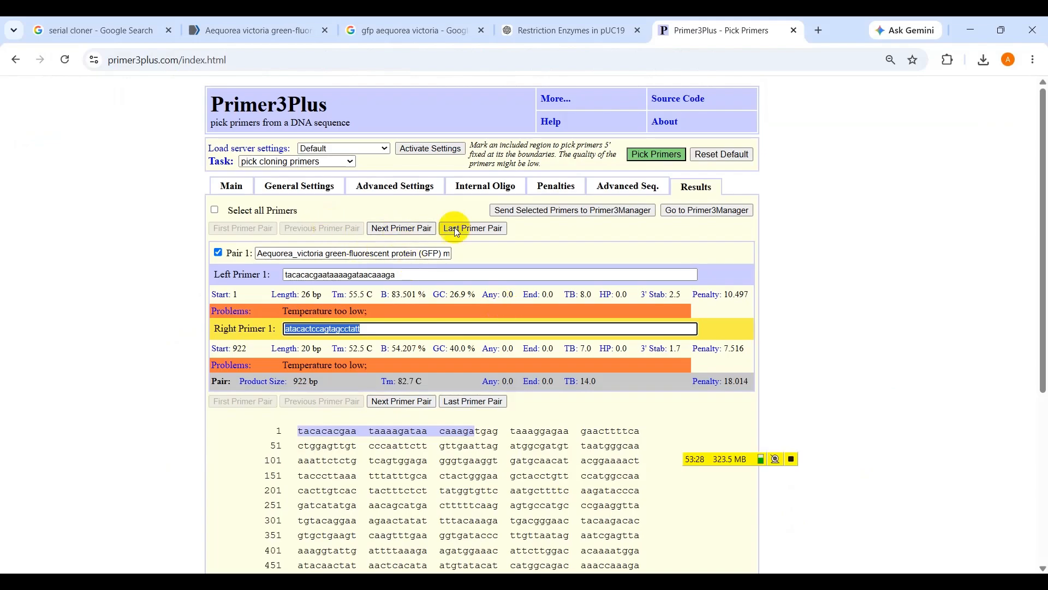
click(818, 30)
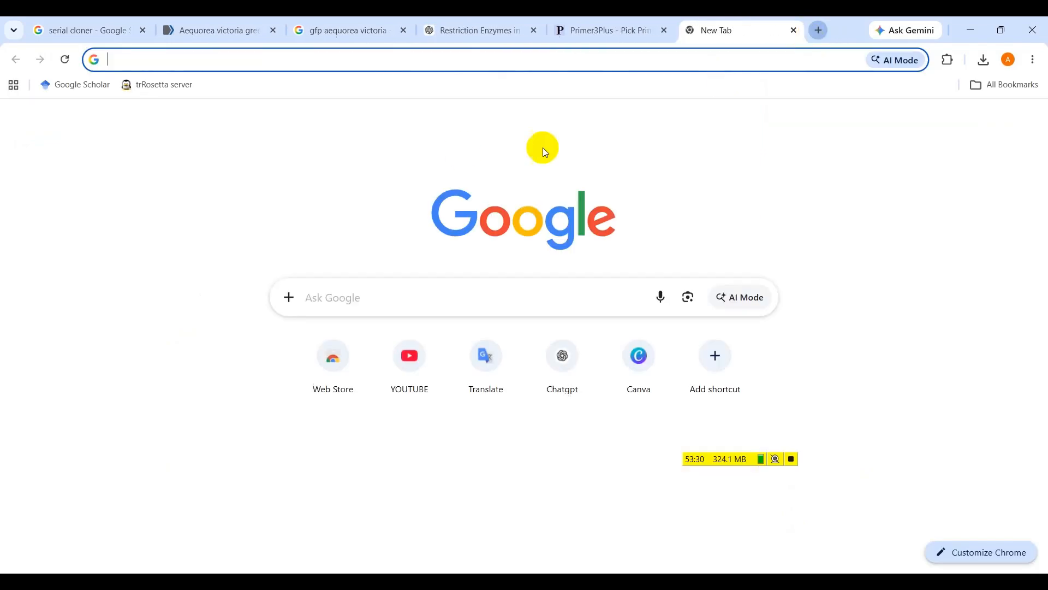
click(357, 298)
text(NEW)
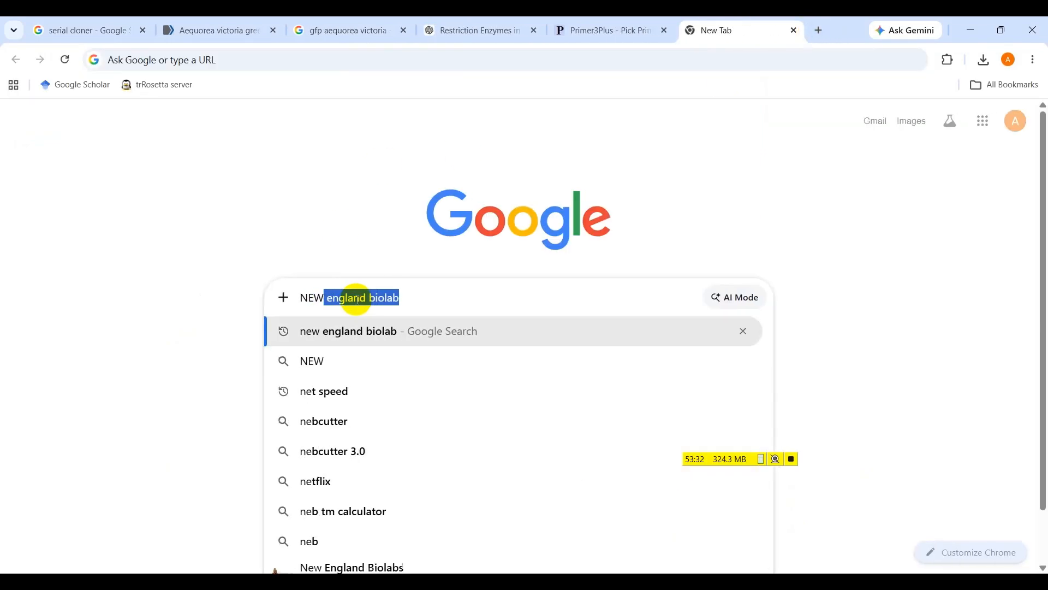
key(Return)
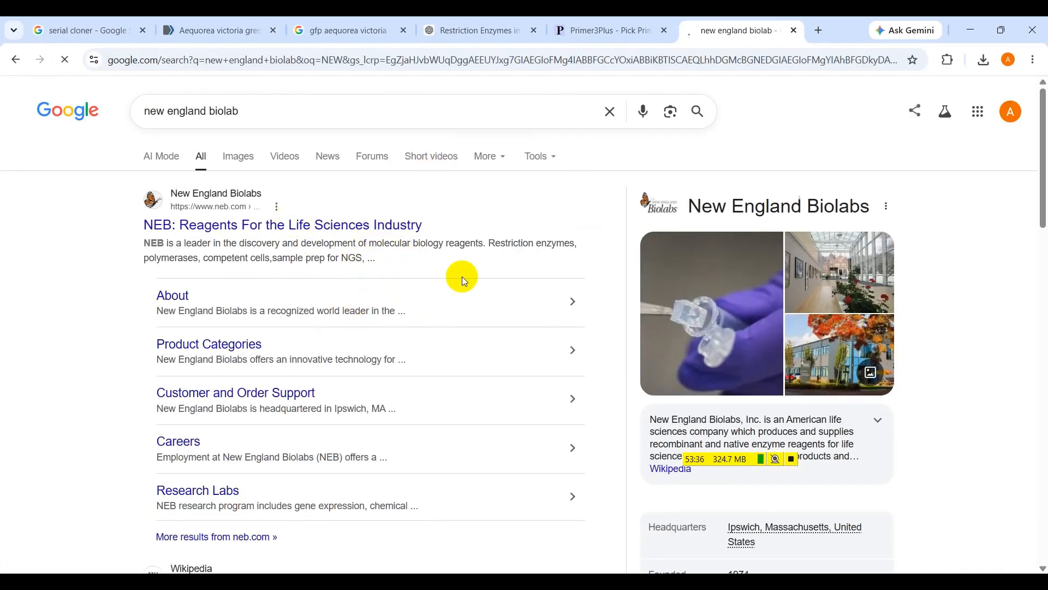
click(344, 226)
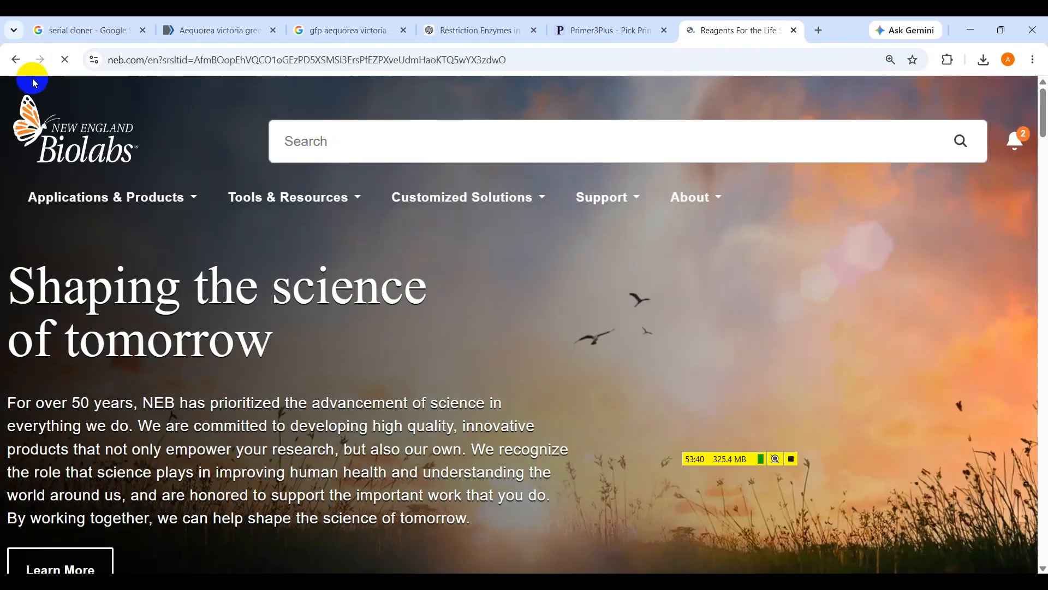
click(16, 59)
scroll(248, 409, down, 6)
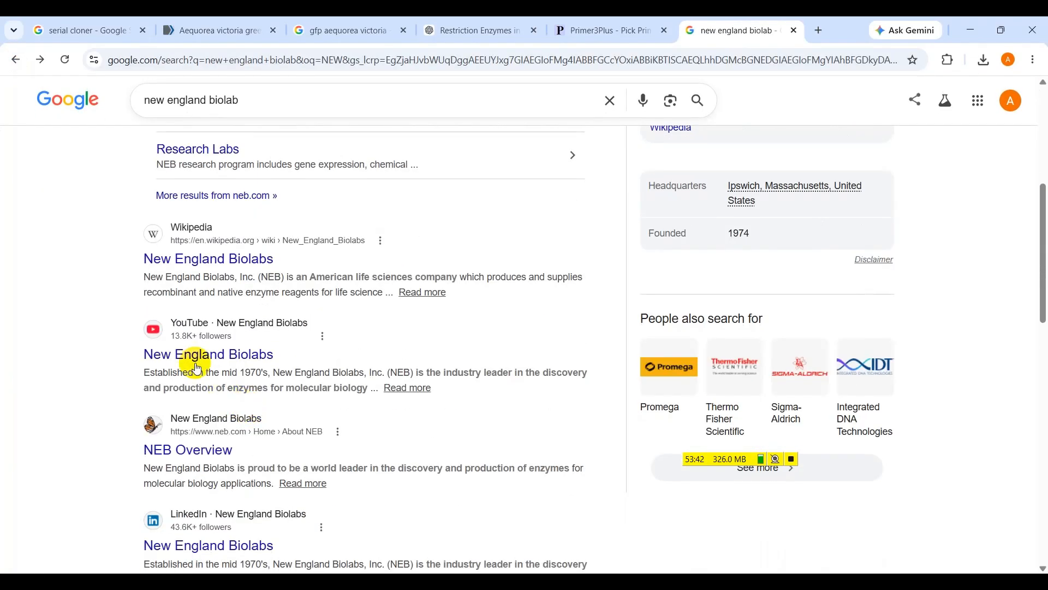
click(200, 461)
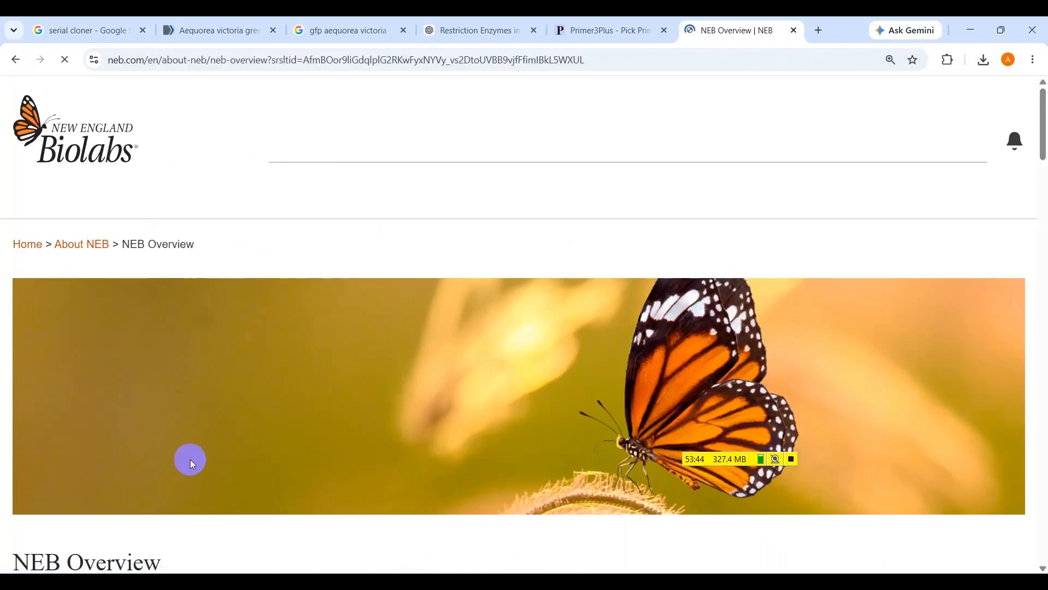
Search the New England Biolabs site for sphi and open the SphI-HF product page.
click(394, 143)
mouse_move(289, 196)
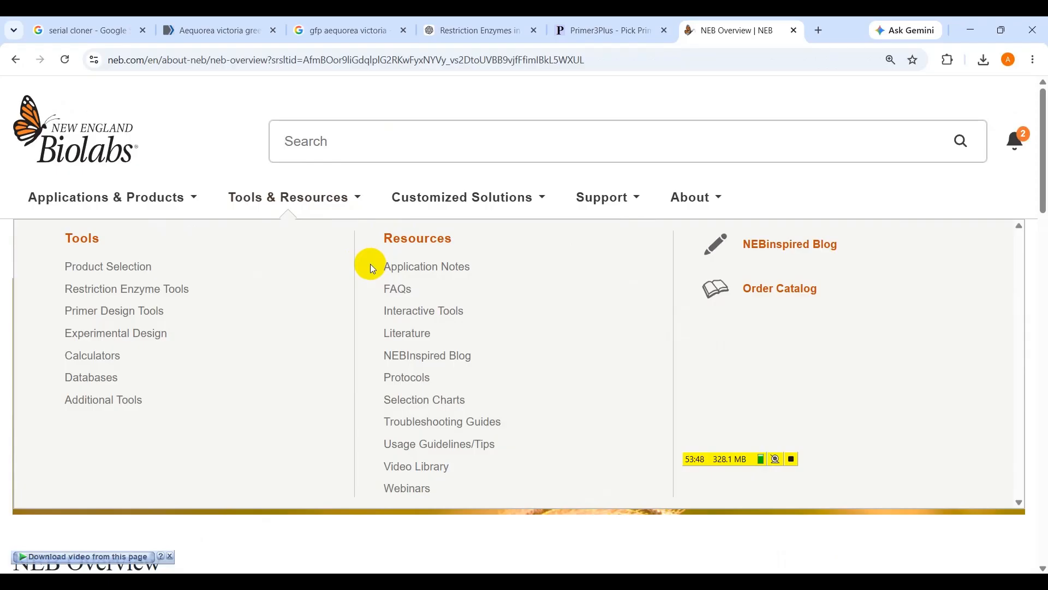
text(S)
key(BackSpace)
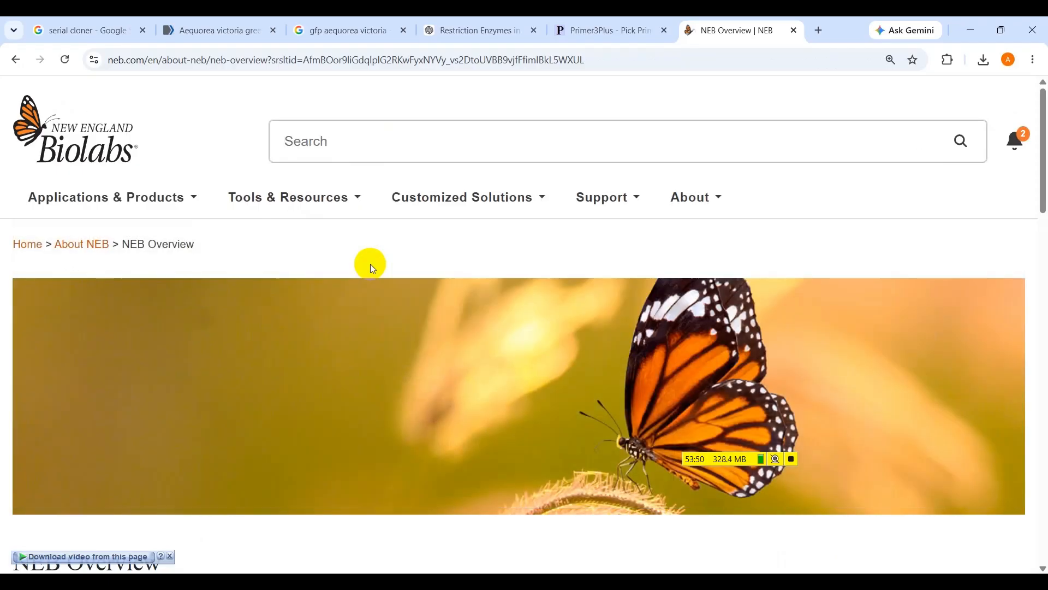
text(spha)
key(BackSpace)
text(i)
key(BackSpace)
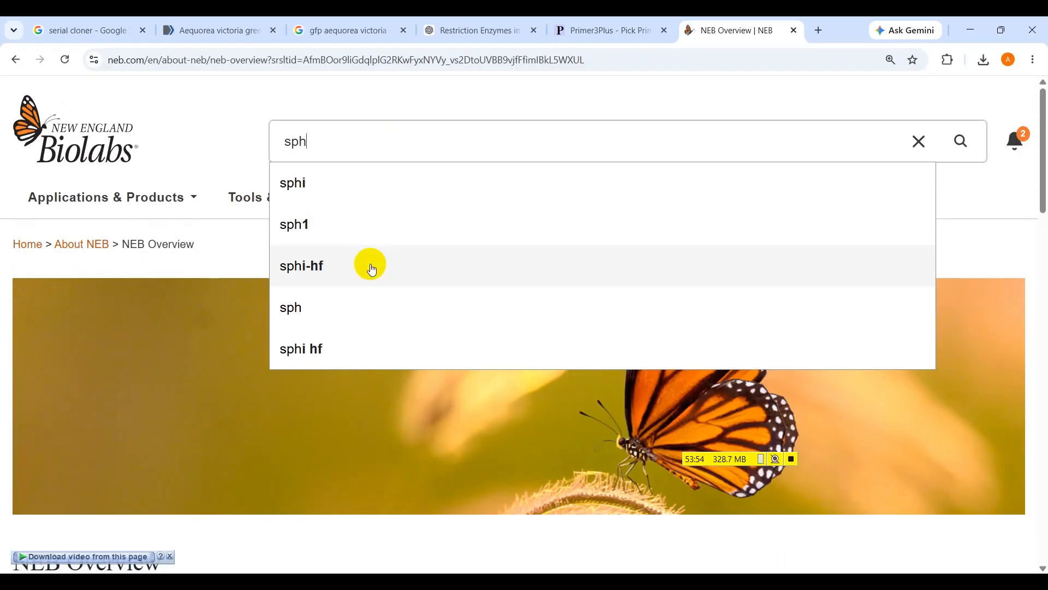
click(372, 270)
key(Return)
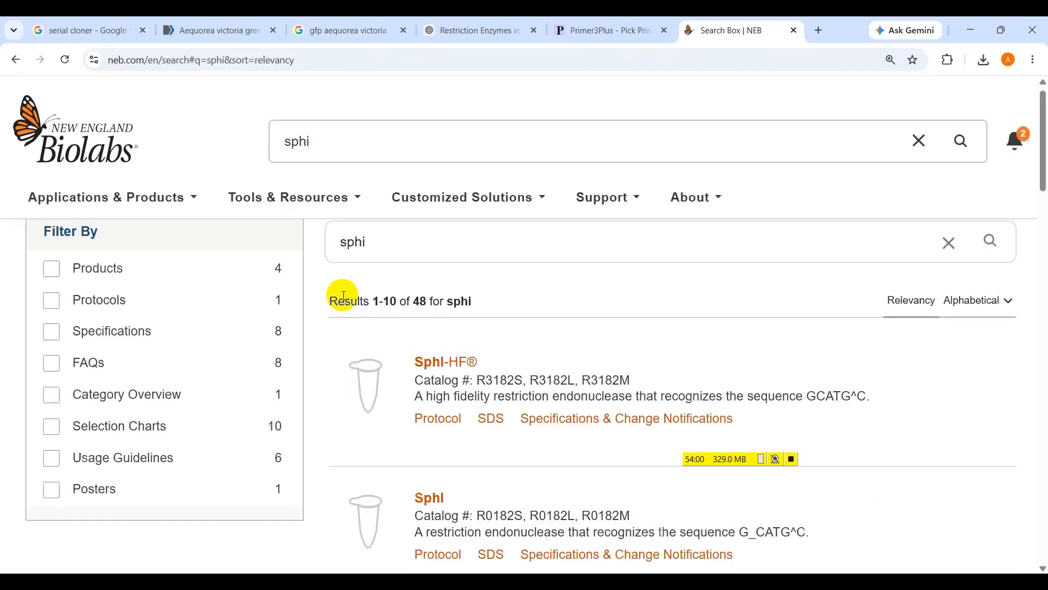
scroll(340, 297, down, 1)
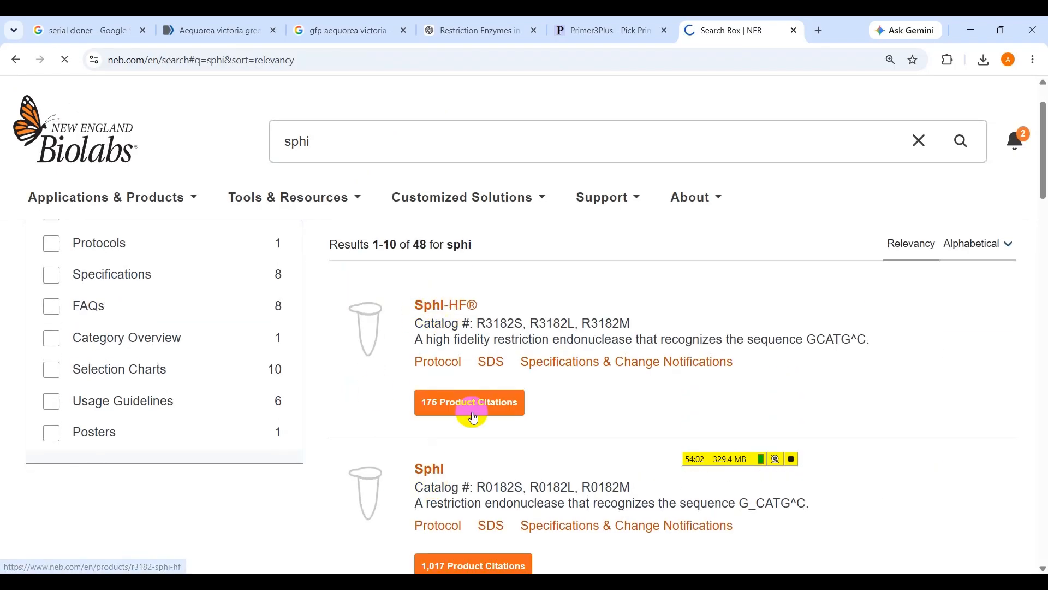
click(440, 309)
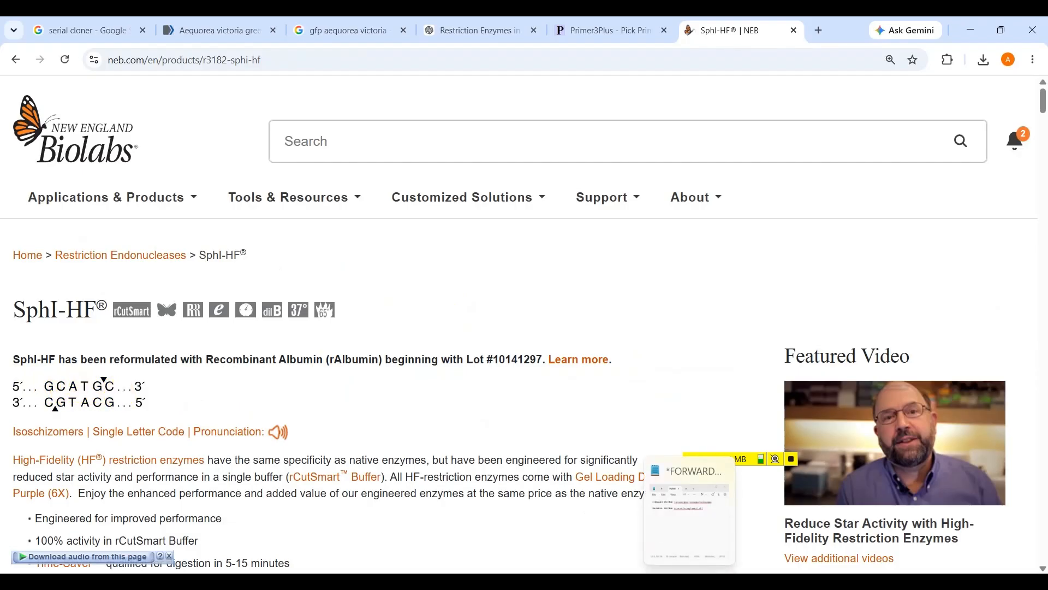
Arrange the SphI-HF page beside the Notepad primer notes and add a line reading sphai gcatgc below the reverse primer.
key(super+Left)
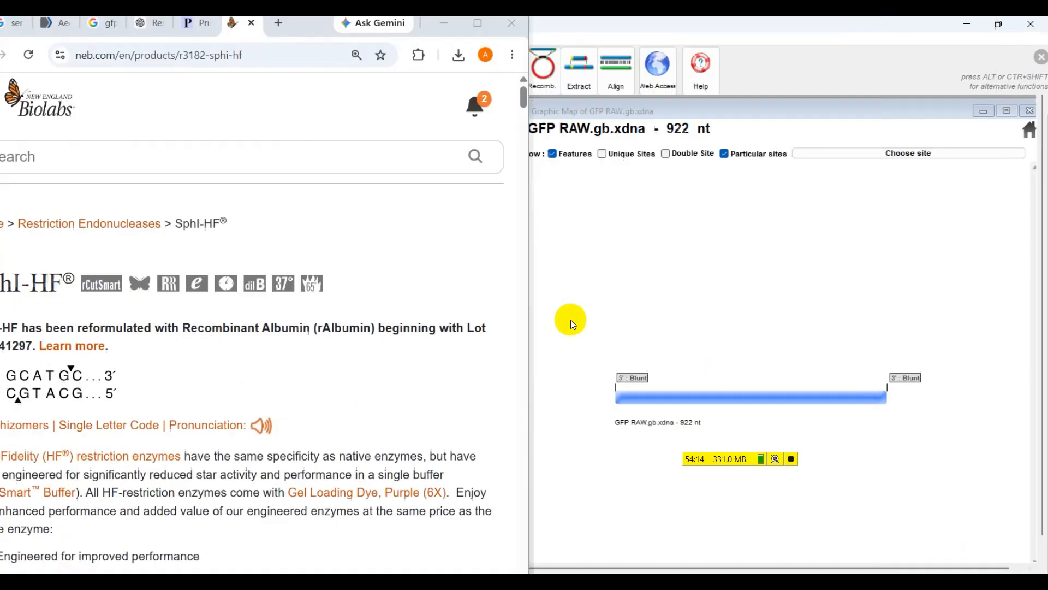
click(945, 140)
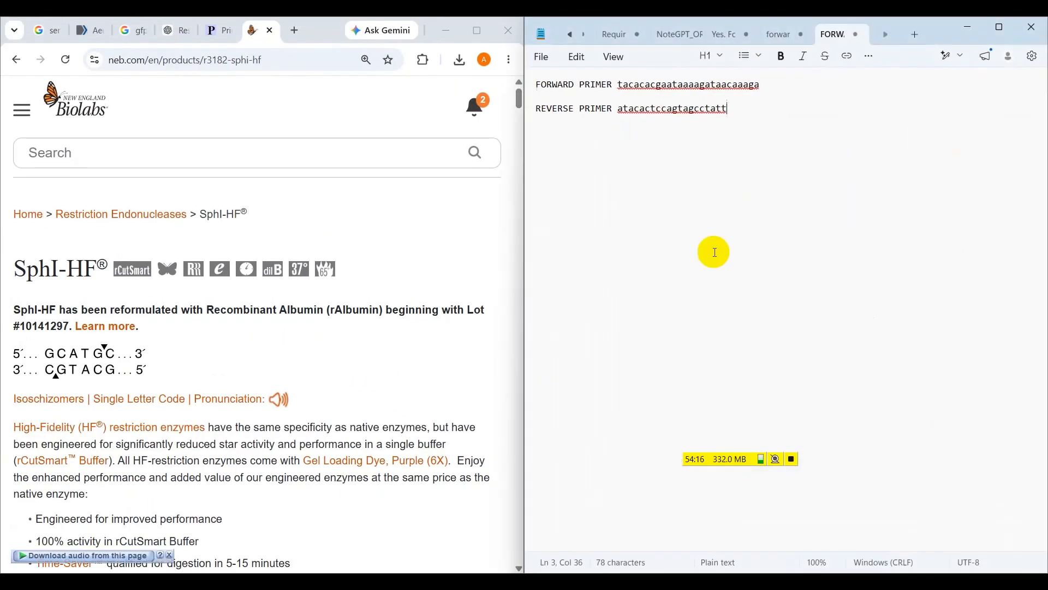
key(Return)
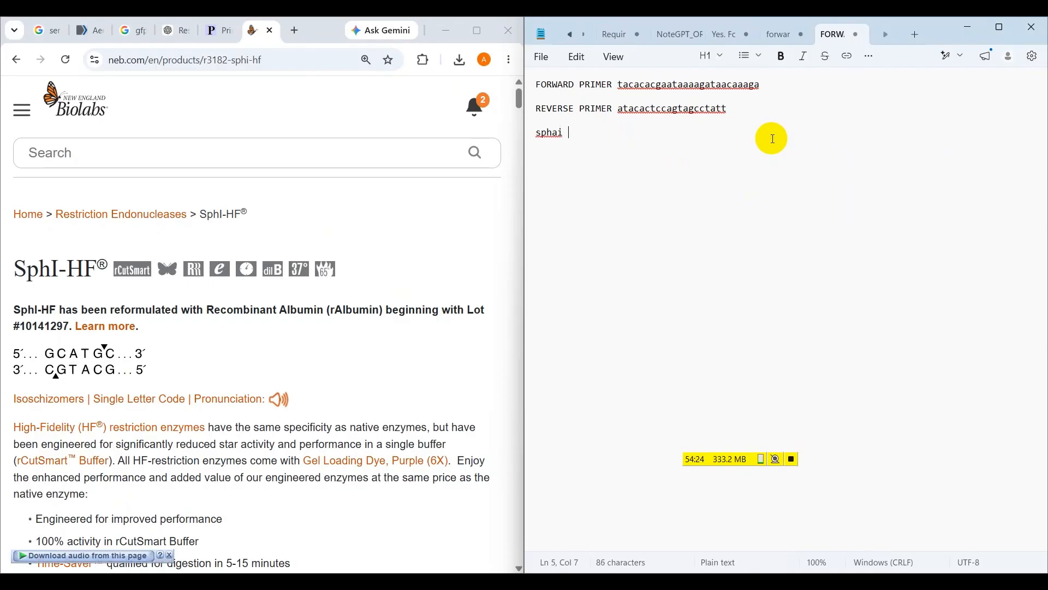
text(sphai  gc)
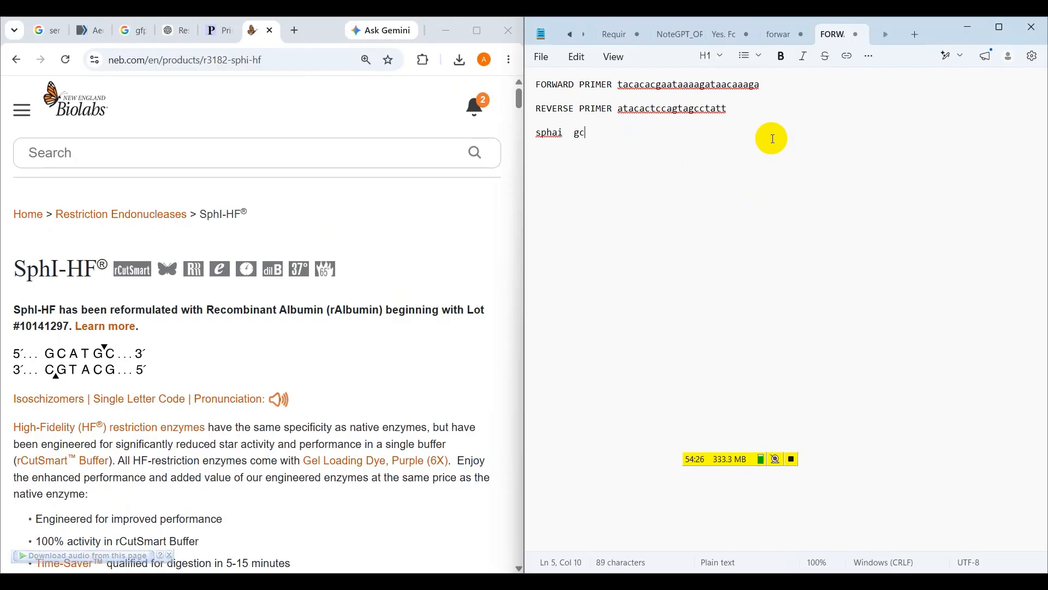
text(atgc)
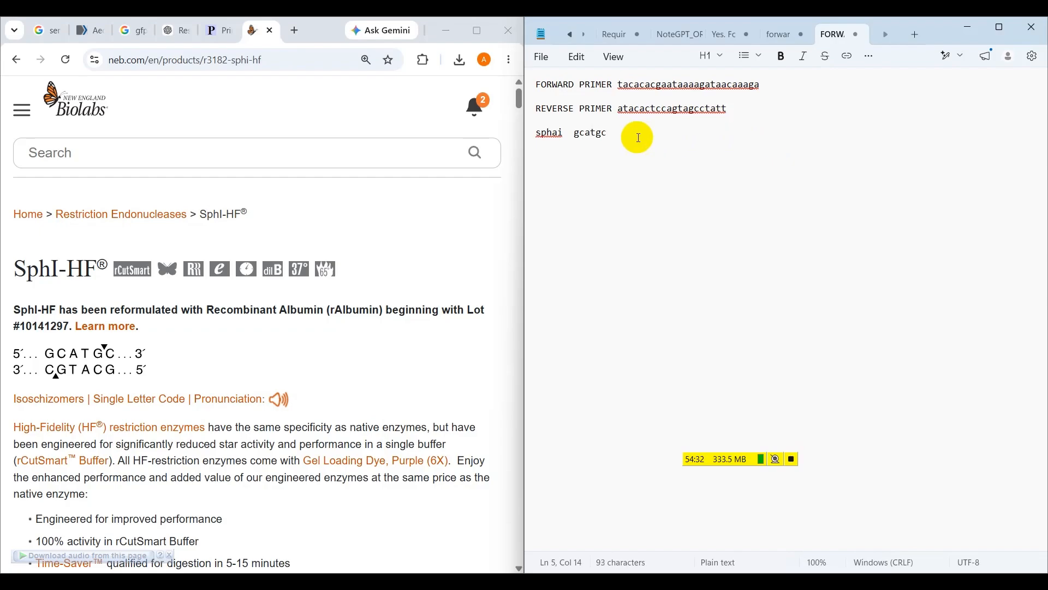
Insert ggg directly in front of the gcatgc site on the sphai line in Notepad.
click(568, 133)
click(577, 132)
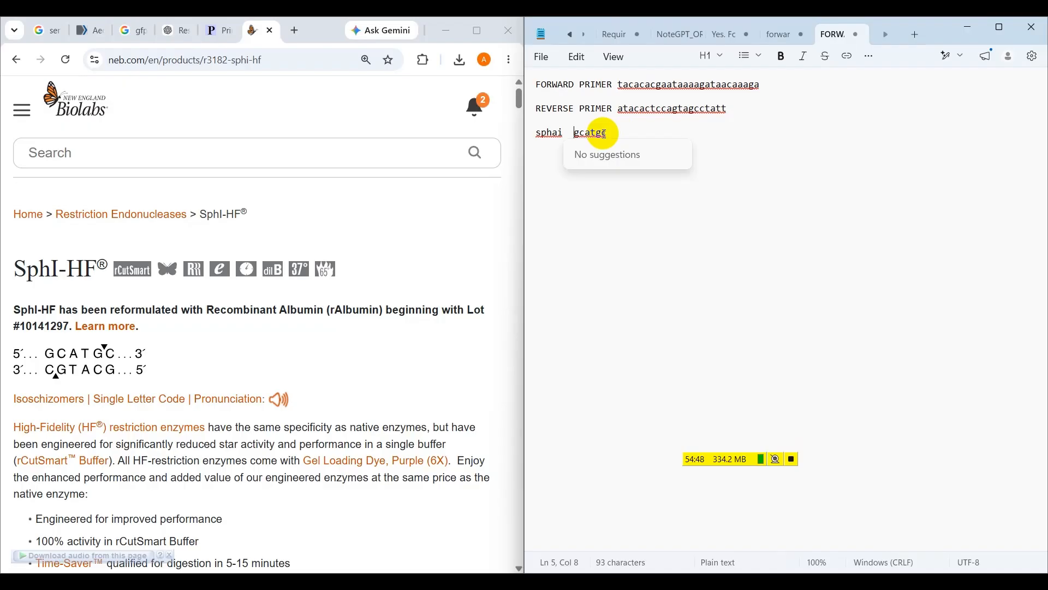
text(ggg)
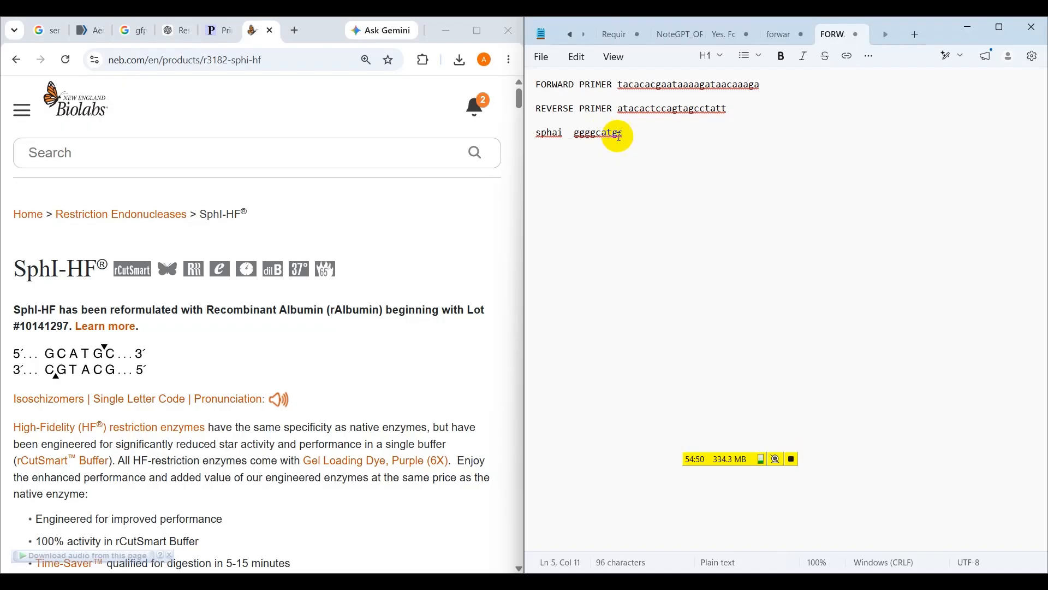
click(634, 132)
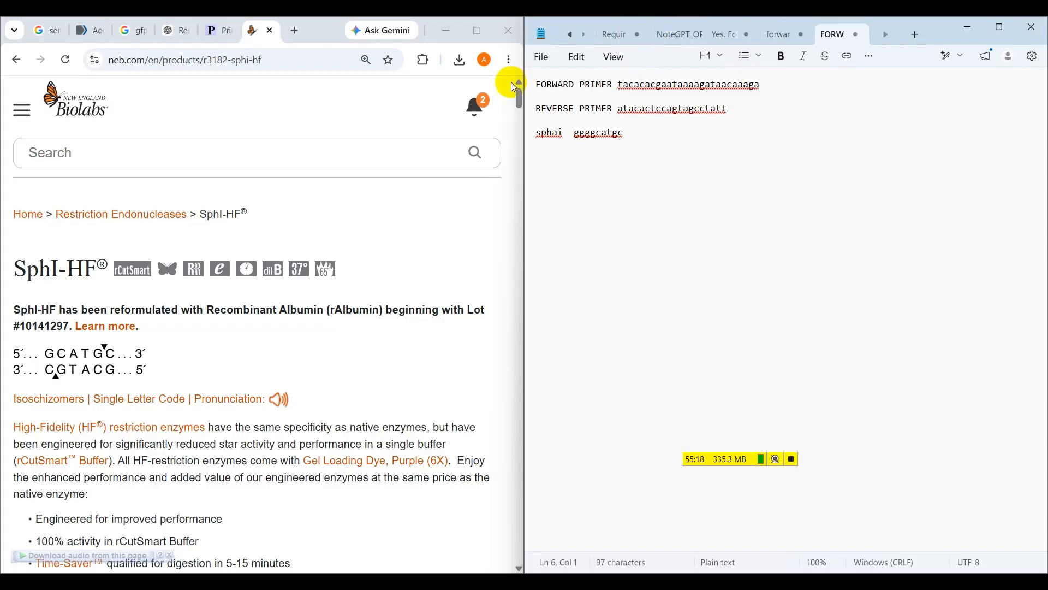
Search the New England Biolabs site for xma1 and open the XmaI product page.
click(358, 151)
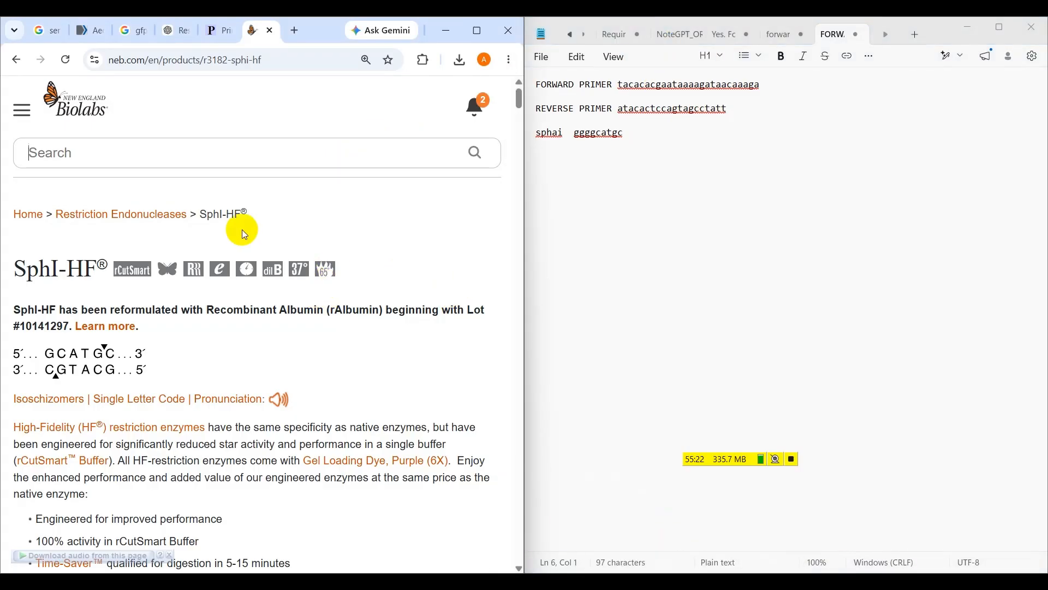
text(xmal)
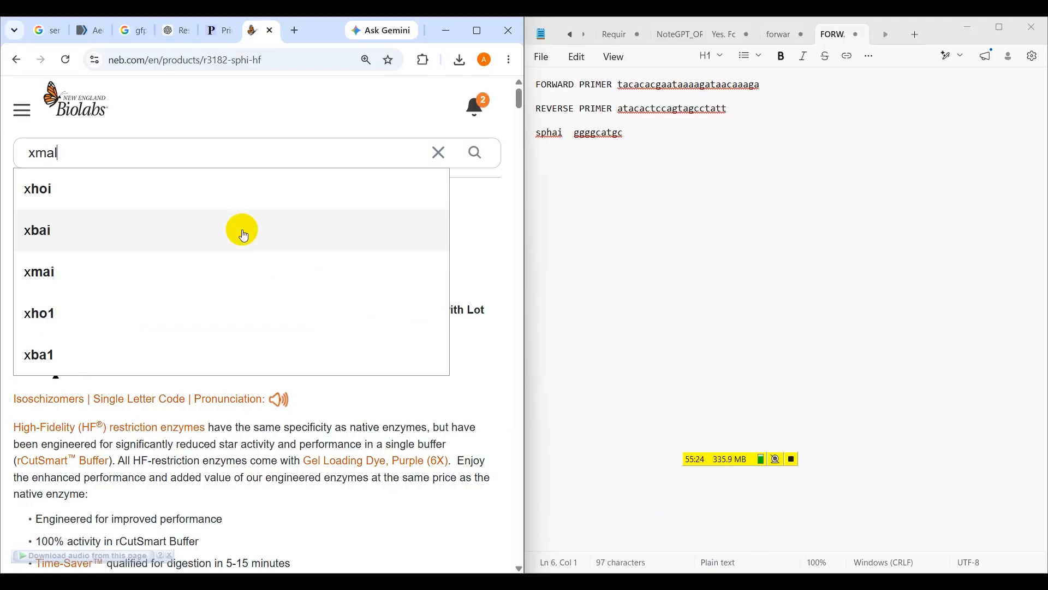
key(BackSpace)
text(1)
key(Return)
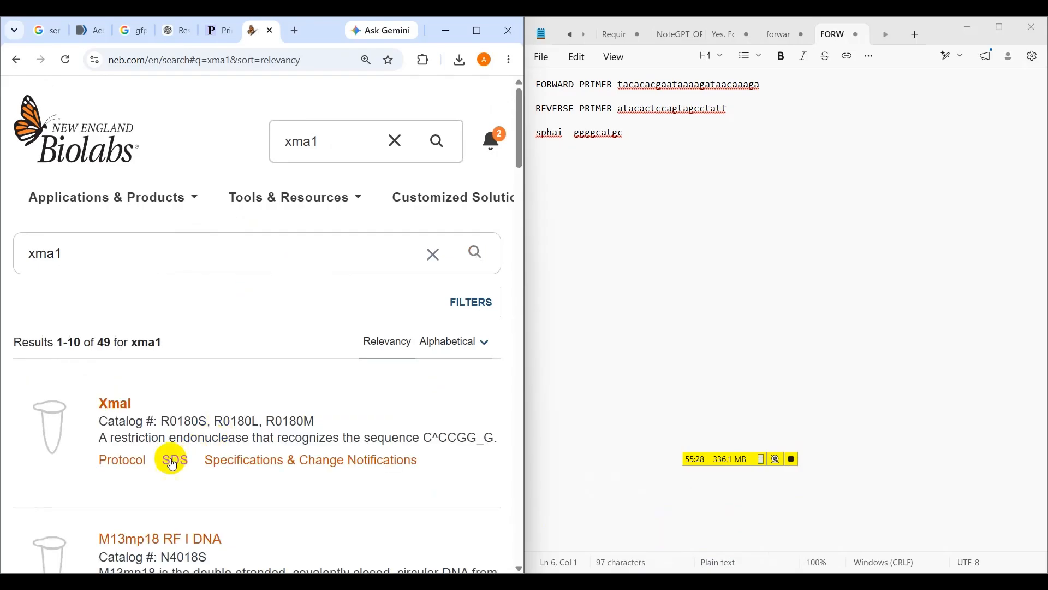
click(116, 408)
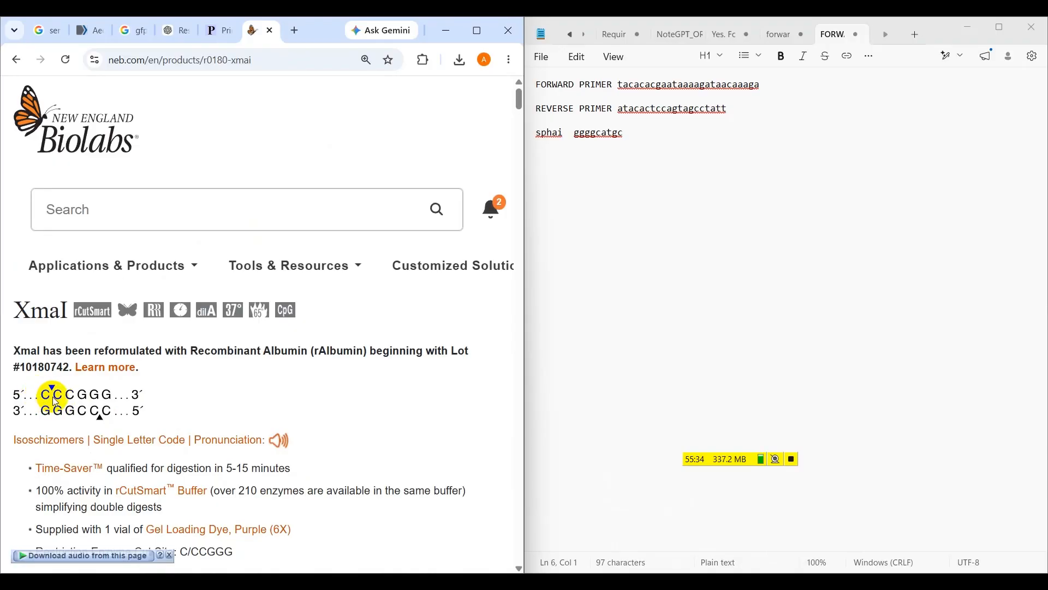
Add an xmaI line with the recognition sequence cccggg below the sphai line in Notepad.
click(548, 152)
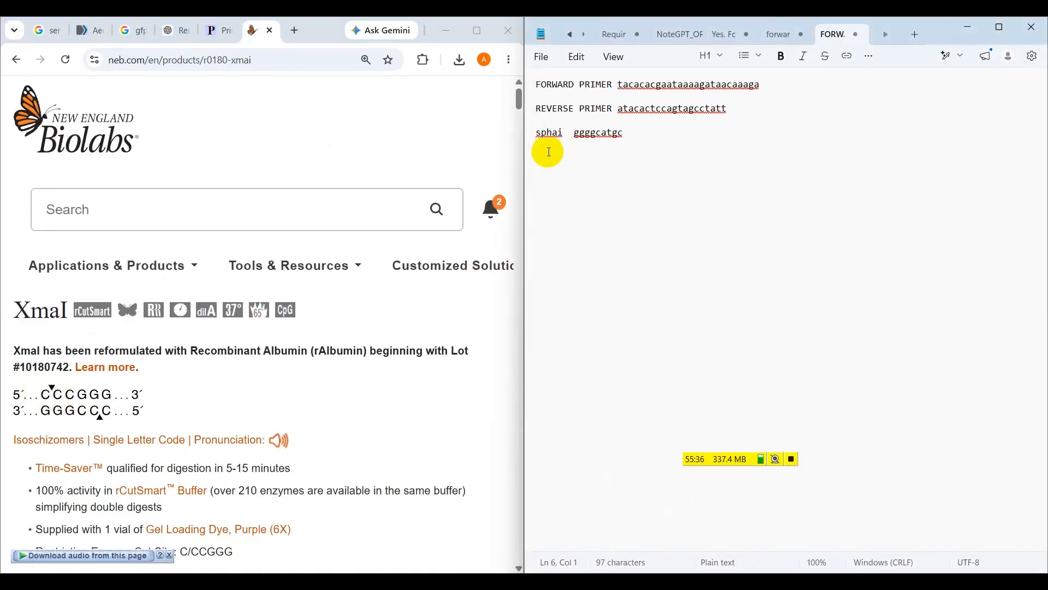
text(x)
key(BackSpace)
text(xmai)
key(BackSpace)
text(ggg)
key(BackSpace)
key(BackSpace)
key(BackSpace)
key(BackSpace)
text(cccggg)
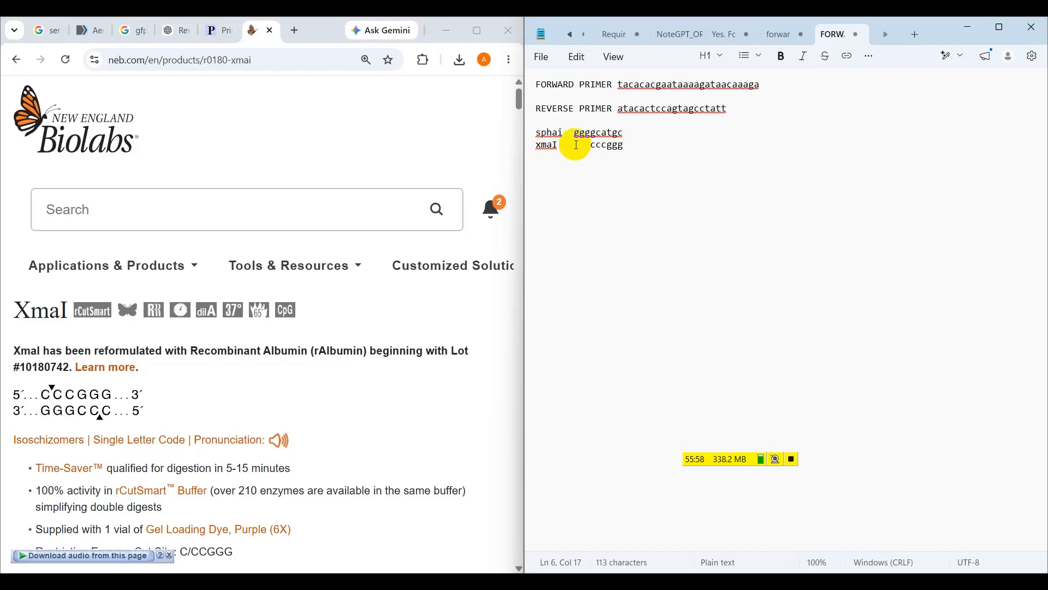
Insert ggg before the cccggg site on the xmaI line and close the gap so it reads gggcccggg.
click(577, 146)
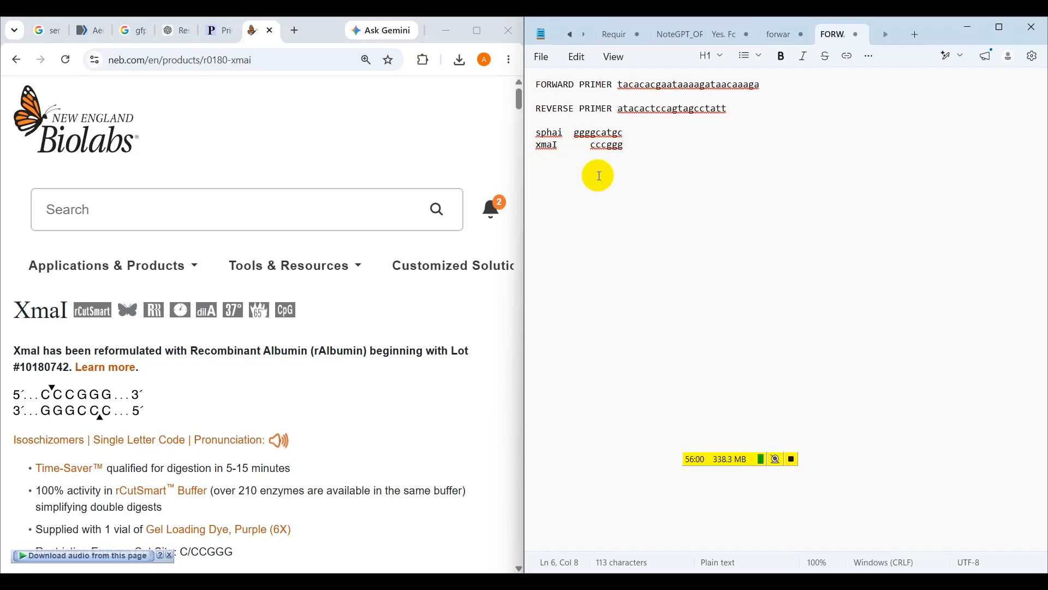
text(ggg)
click(608, 145)
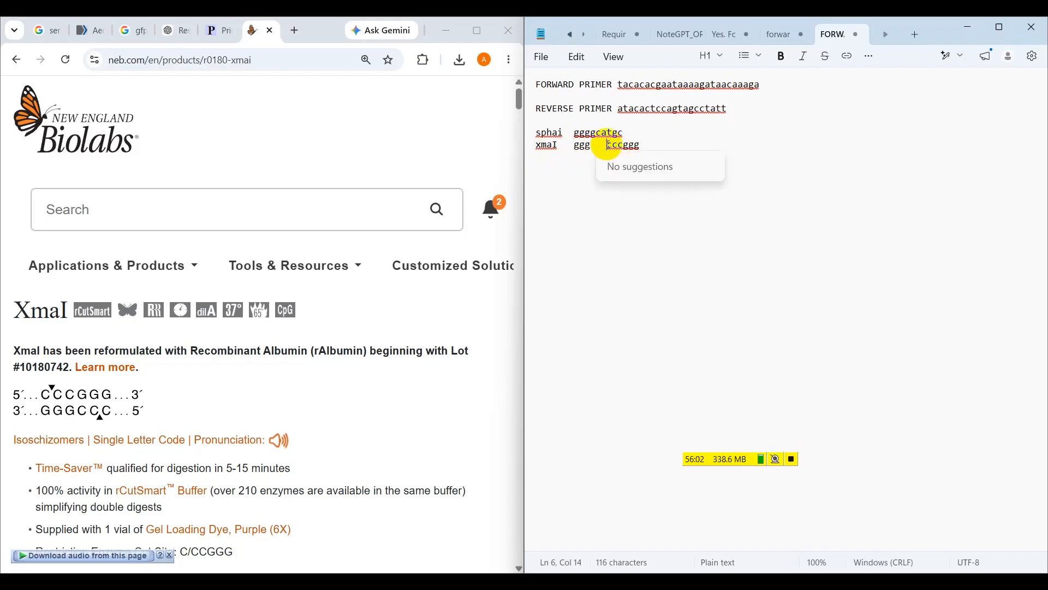
key(BackSpace)
key(BackSpace)
key(BackSpace)
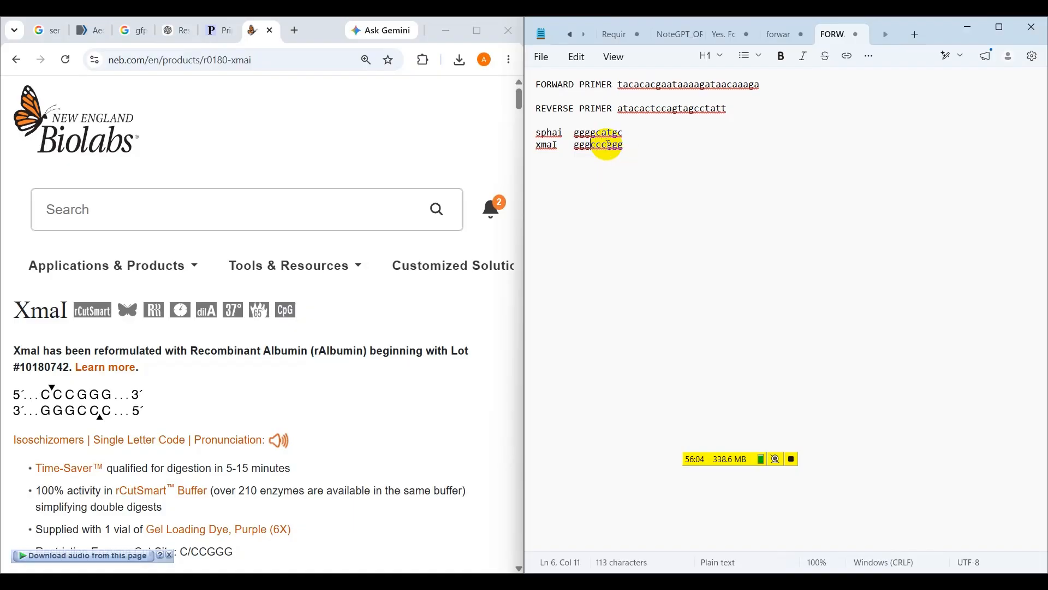
click(653, 155)
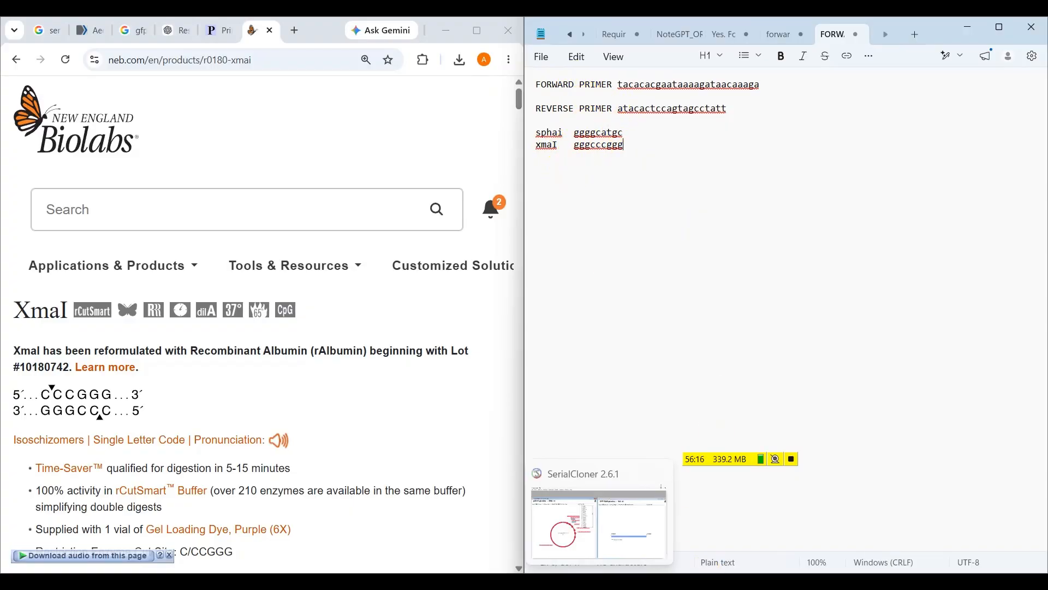
Switch to SerialCloner, open the Run a PCR window, and reposition it over the two graphic maps.
mouse_move(569, 581)
mouse_move(601, 581)
click(601, 543)
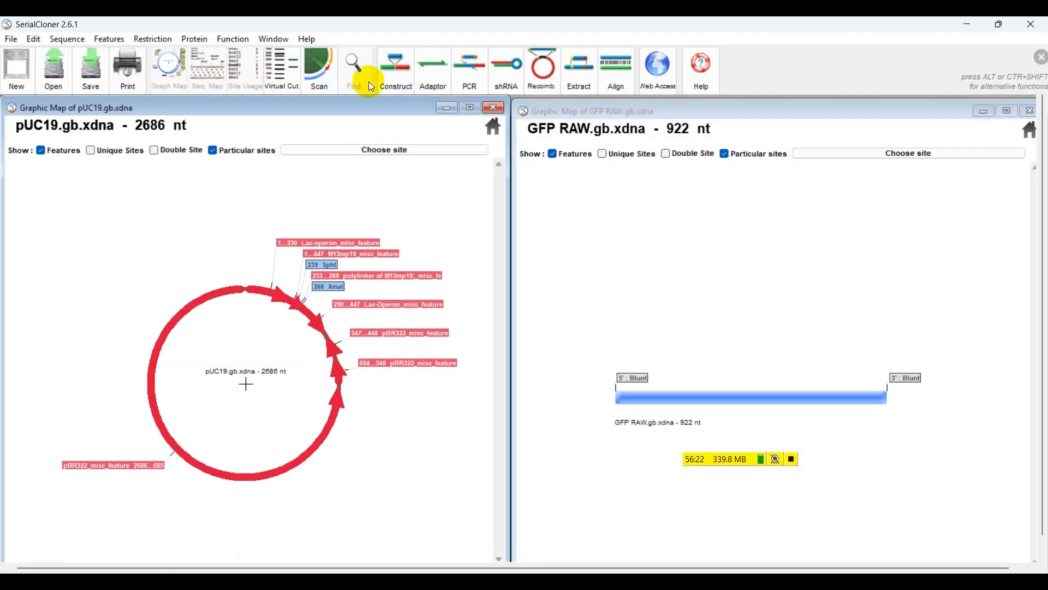
click(473, 82)
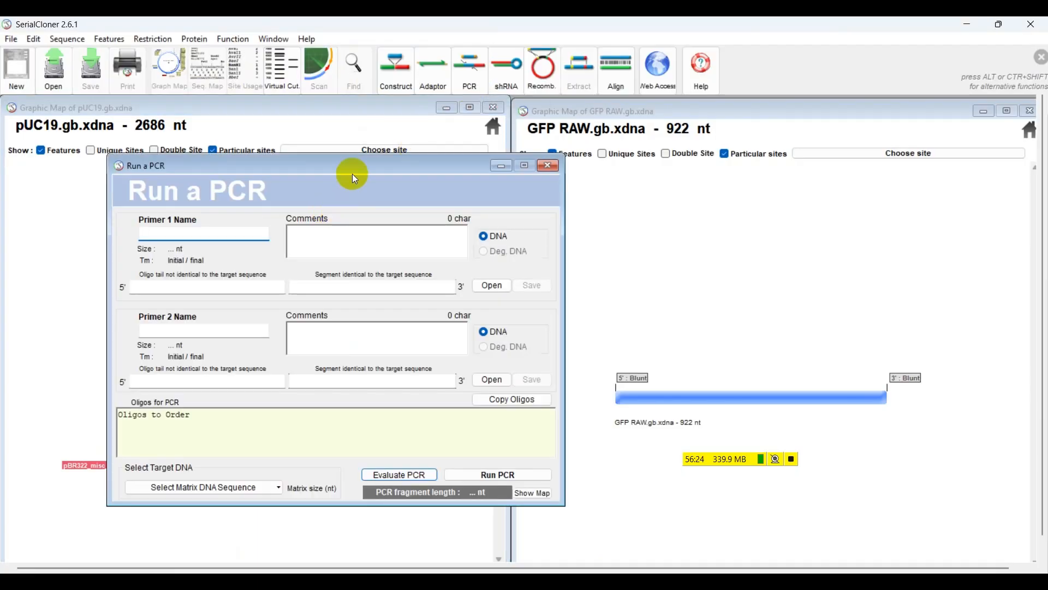
drag(357, 163, 493, 112)
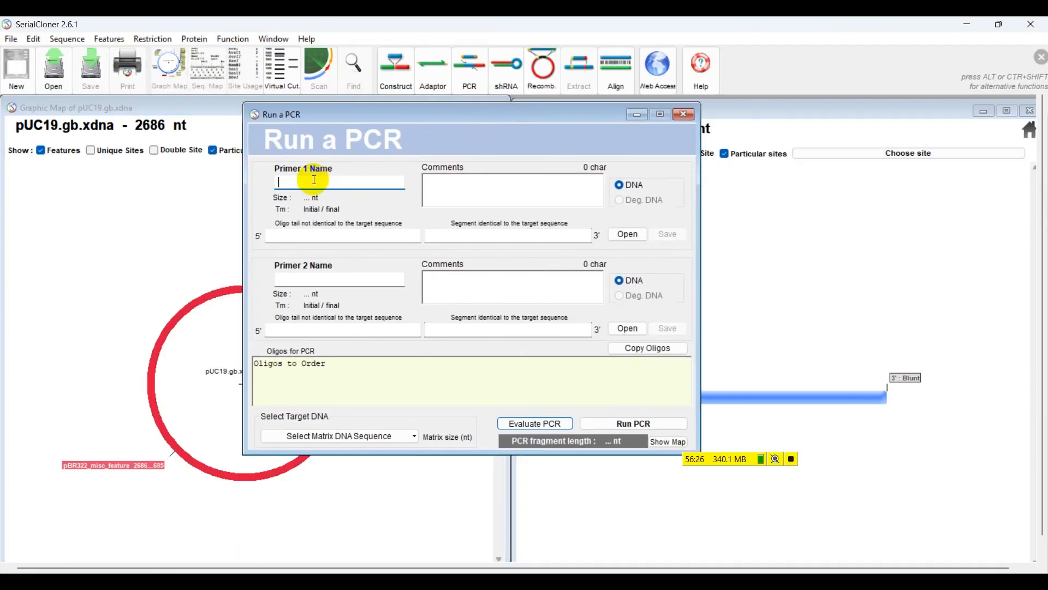
Name primer 1 Forward PRimer in the PCR setup.
text(for)
key(BackSpace)
key(BackSpace)
text(Forward PRimer)
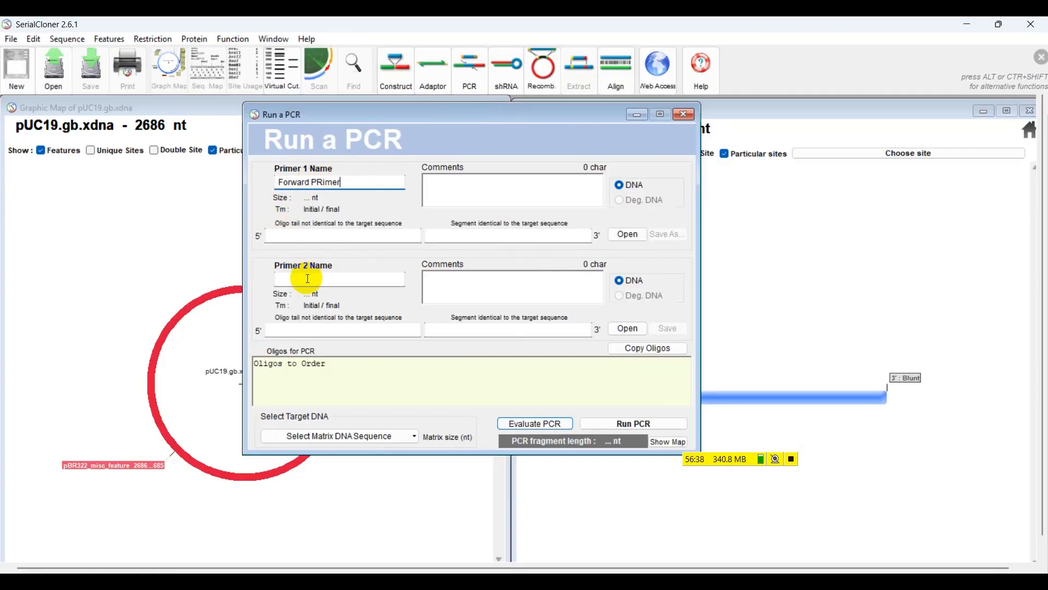
Name primer 2 Reverse Primer and select GFP RAW.gb.xdna as the target DNA for the PCR.
click(284, 279)
text(Reverse )
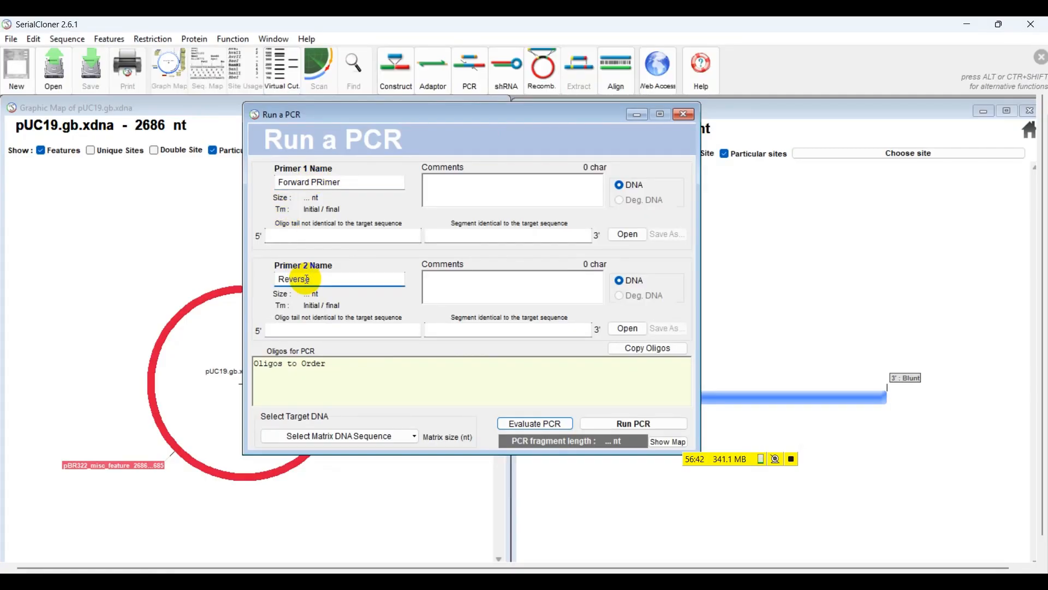
text(Primer)
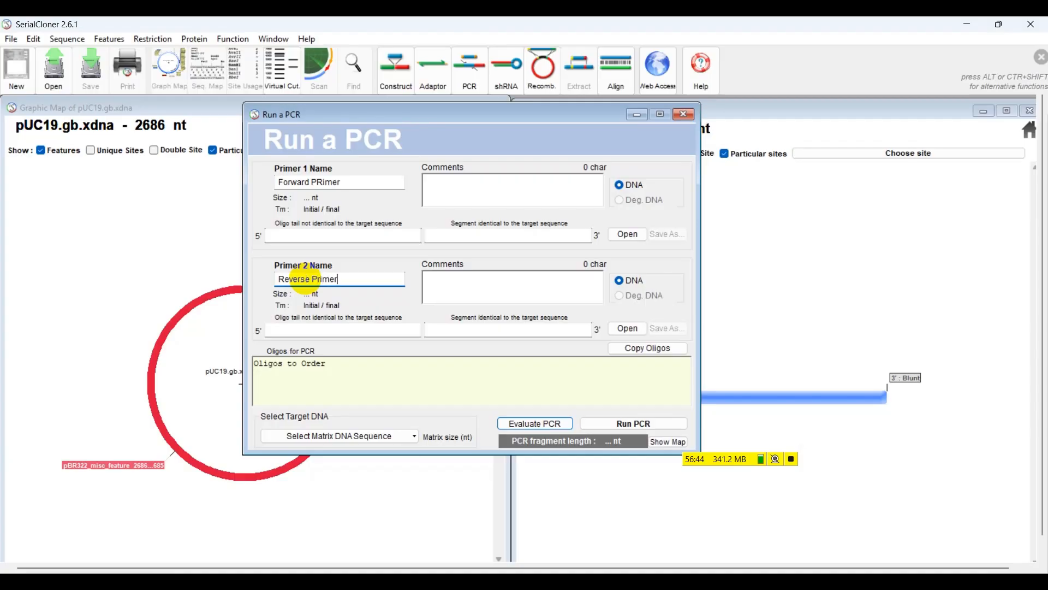
click(339, 435)
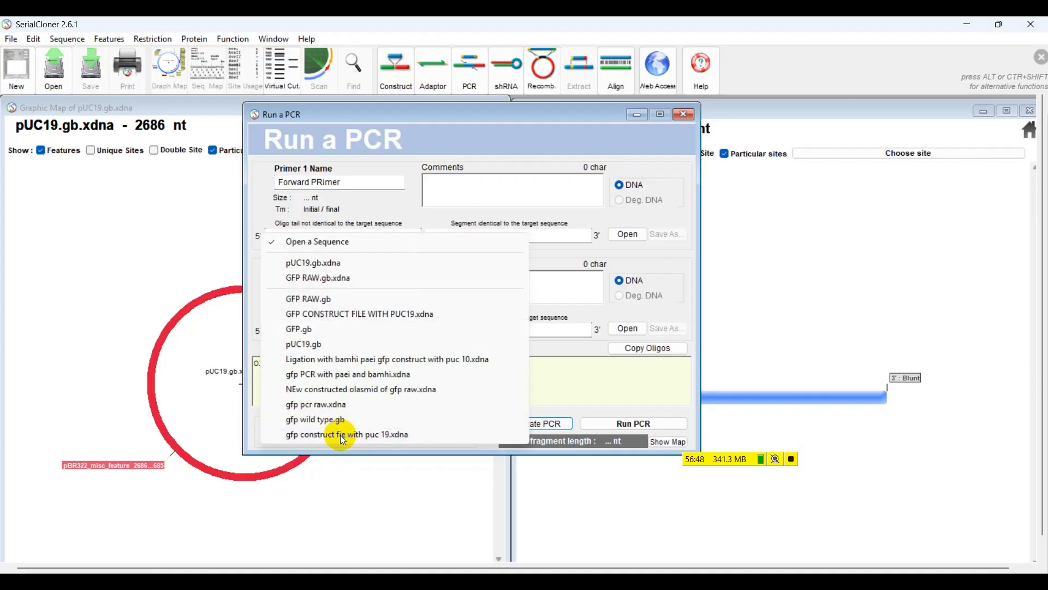
click(346, 278)
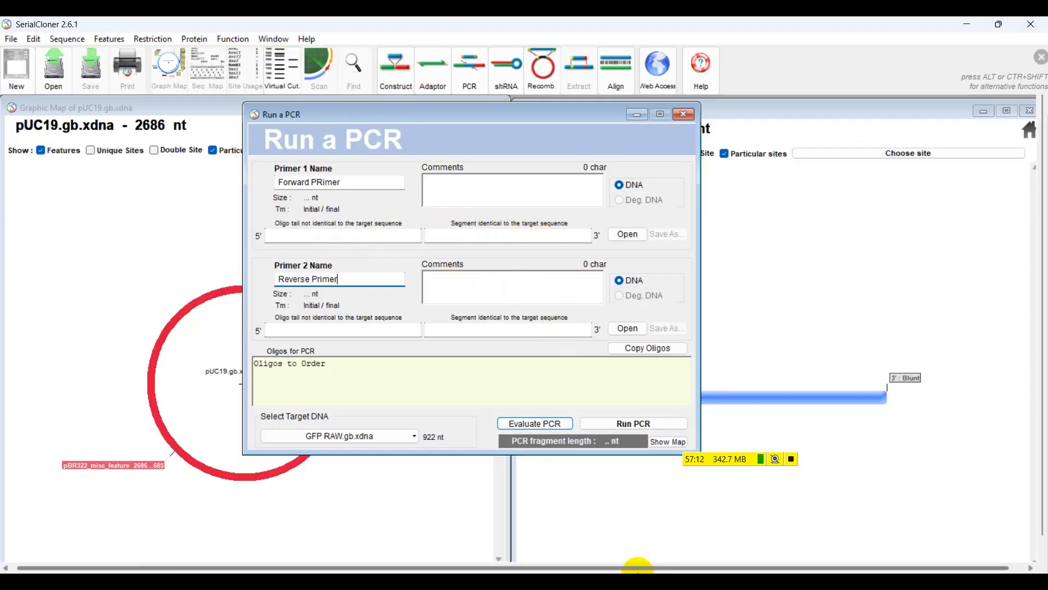
Switch to PowerPoint and show slide 4, the Polymerase chain reaction diagram, as a full-screen slide show.
click(570, 548)
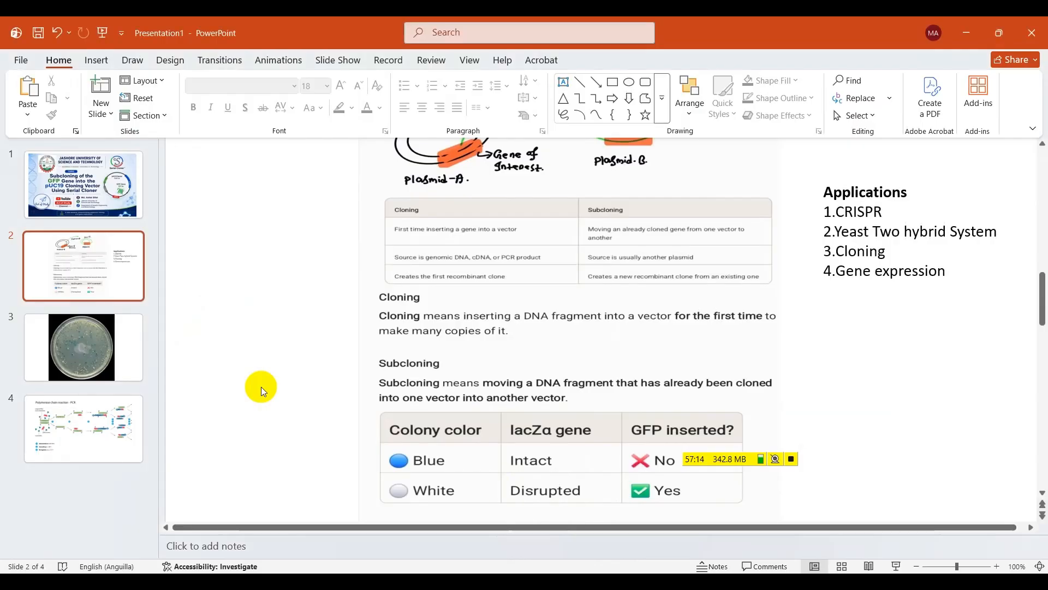
click(82, 401)
click(791, 264)
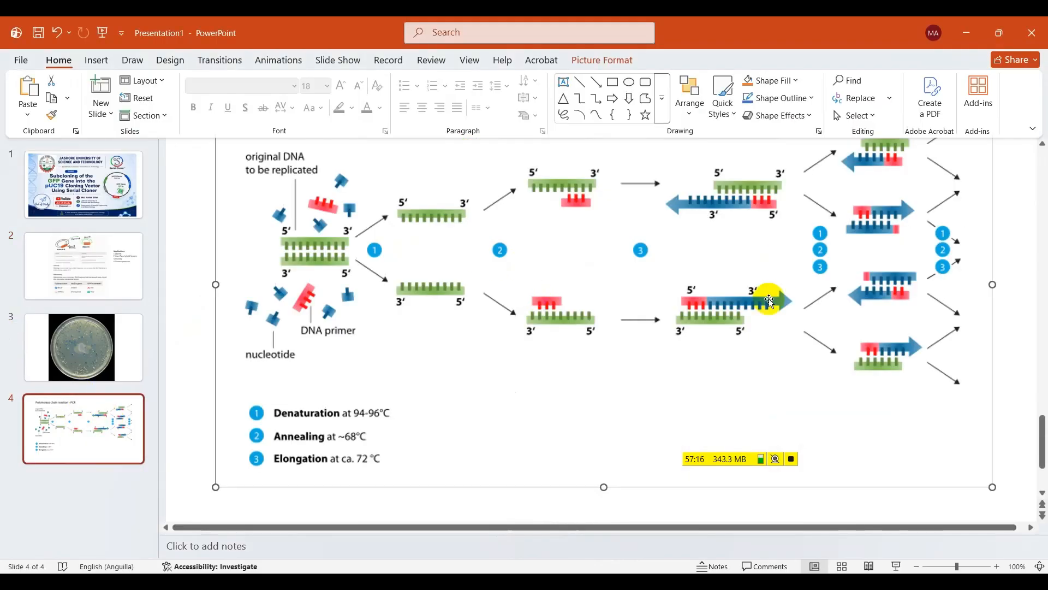
drag(693, 458, 758, 516)
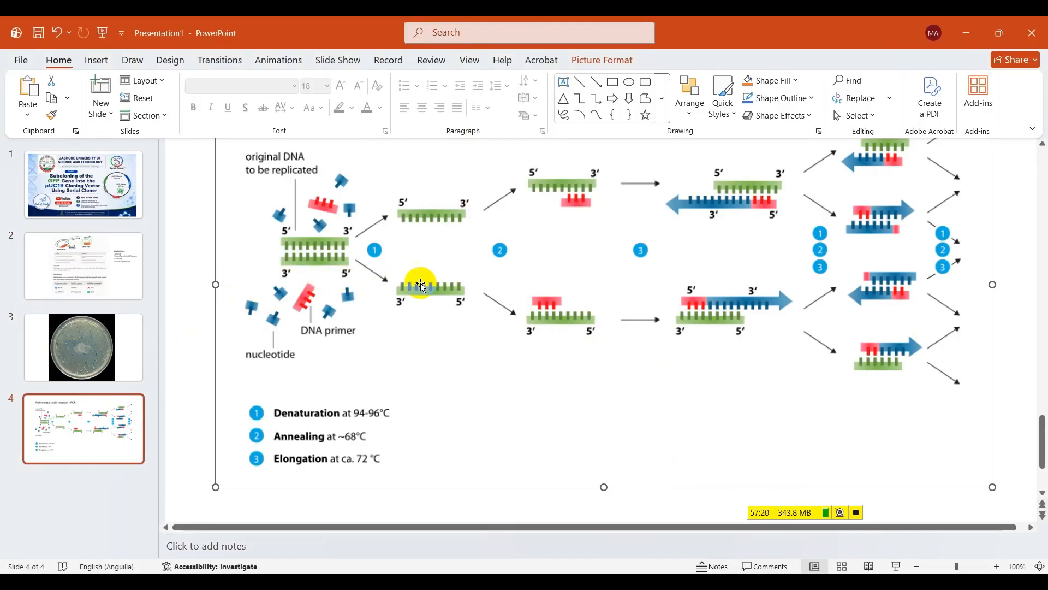
scroll(453, 264, up, 2)
scroll(454, 264, down, 3)
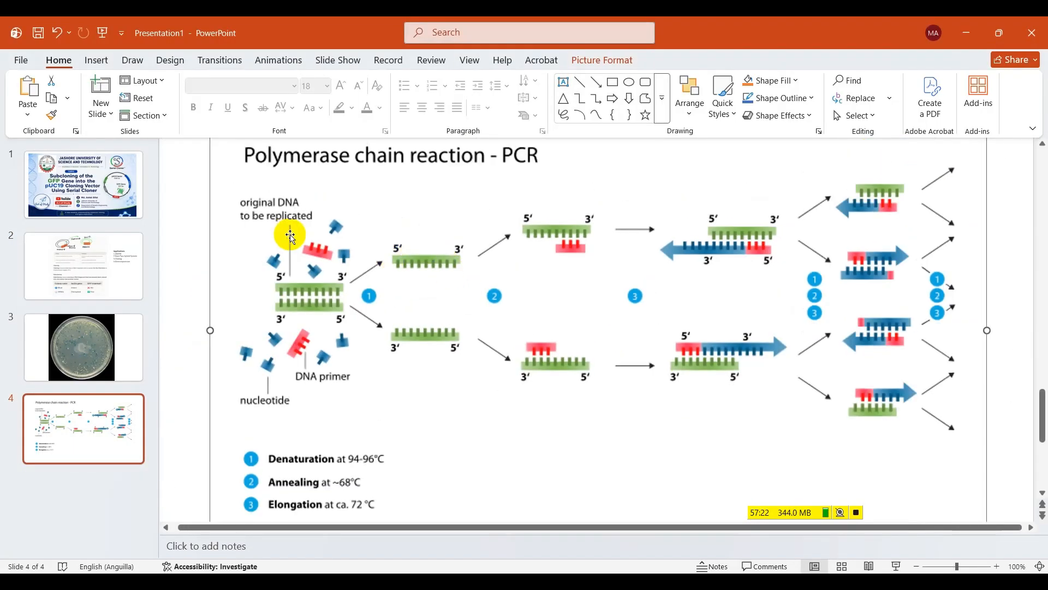
scroll(288, 234, down, 2)
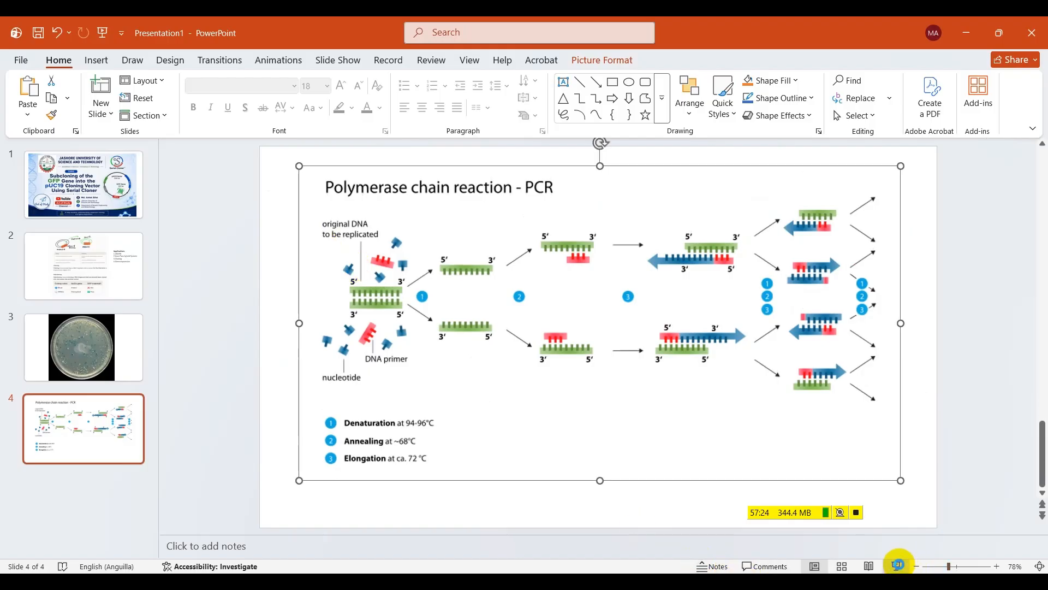
click(896, 566)
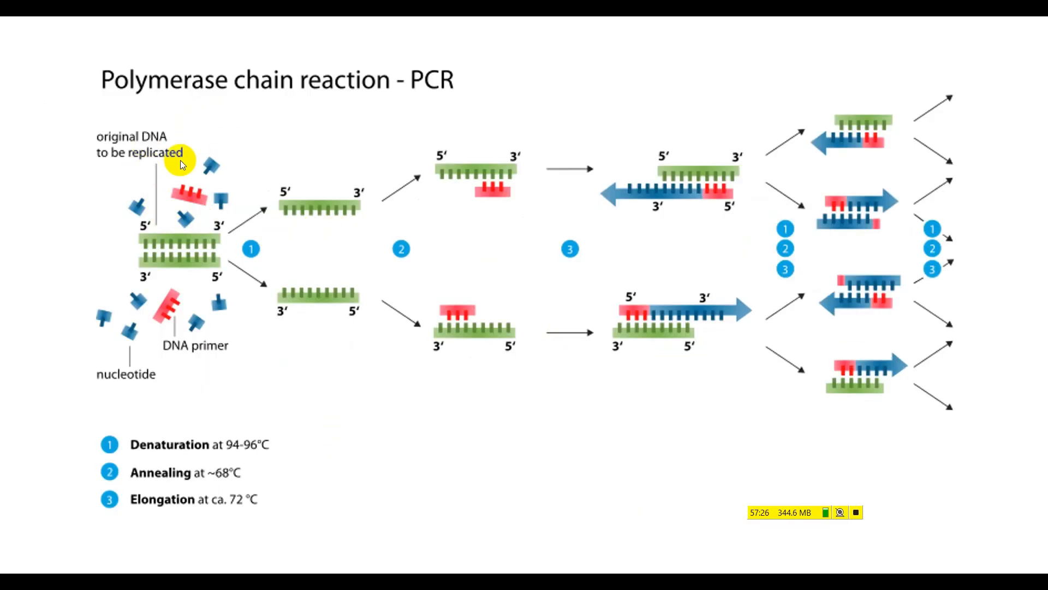
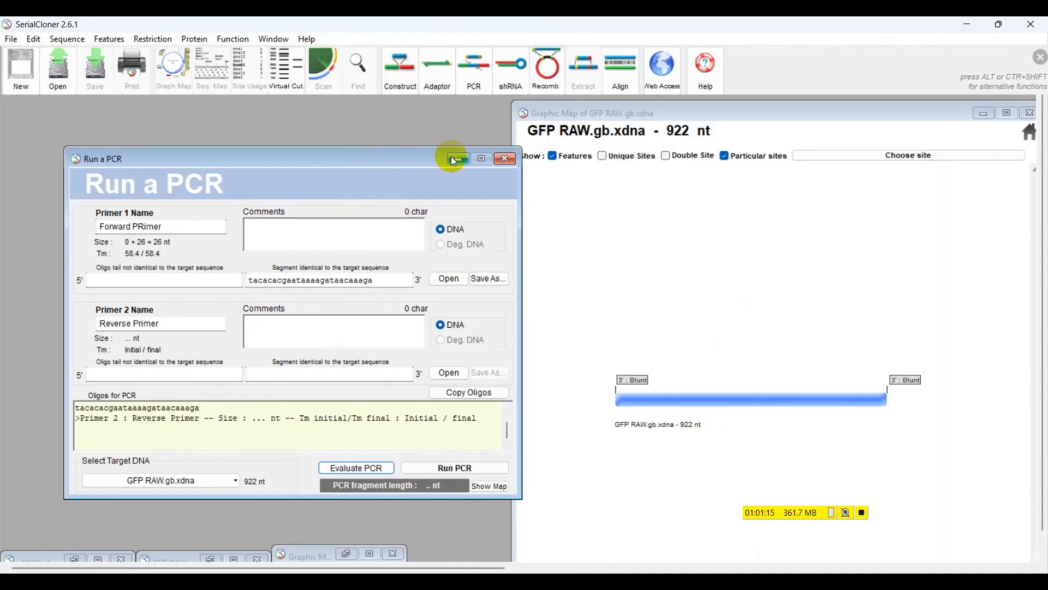
Minimize the Run a PCR window in SerialCloner and line up the minimized pUC19 and GFP RAW sequence windows.
drag(369, 155, 305, 117)
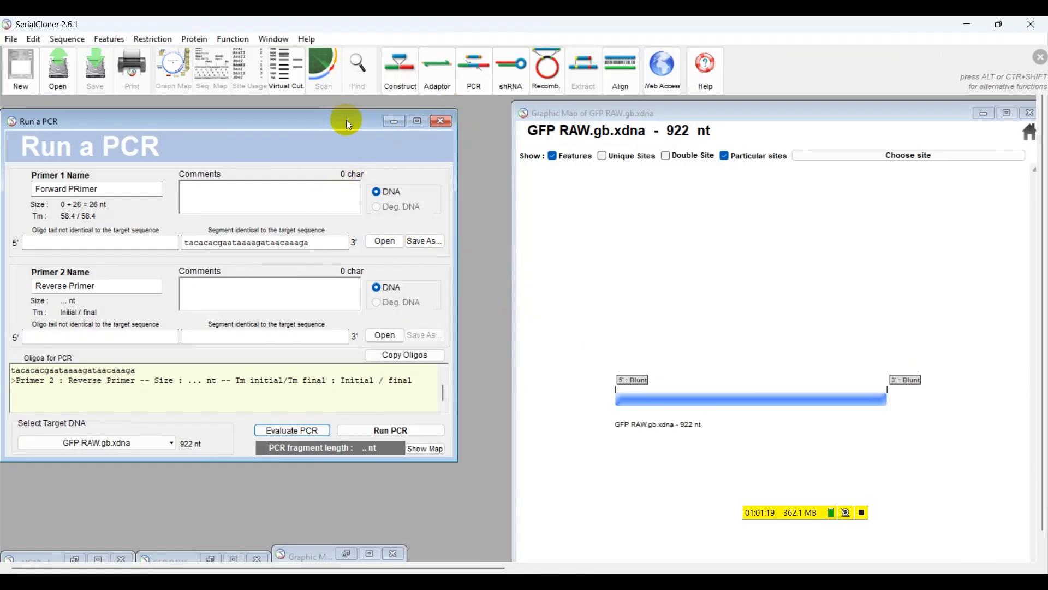
click(393, 122)
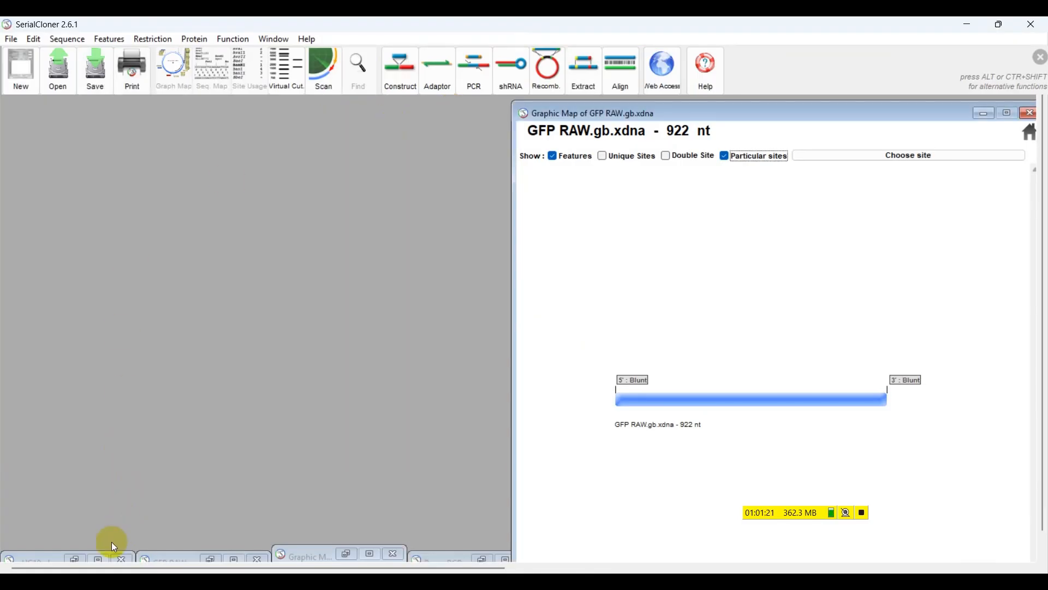
drag(33, 554, 46, 508)
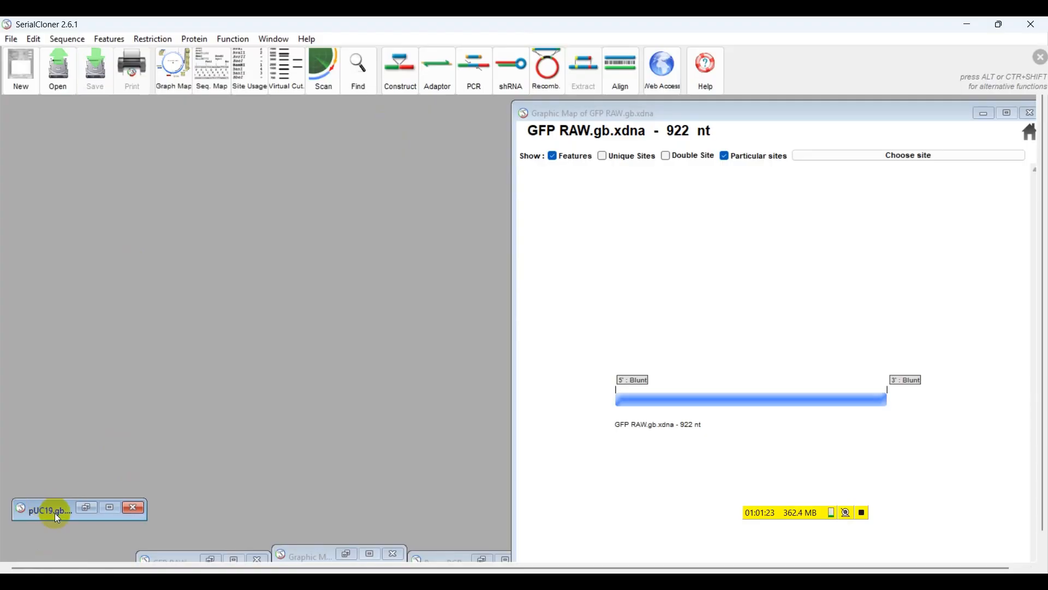
drag(158, 554, 175, 503)
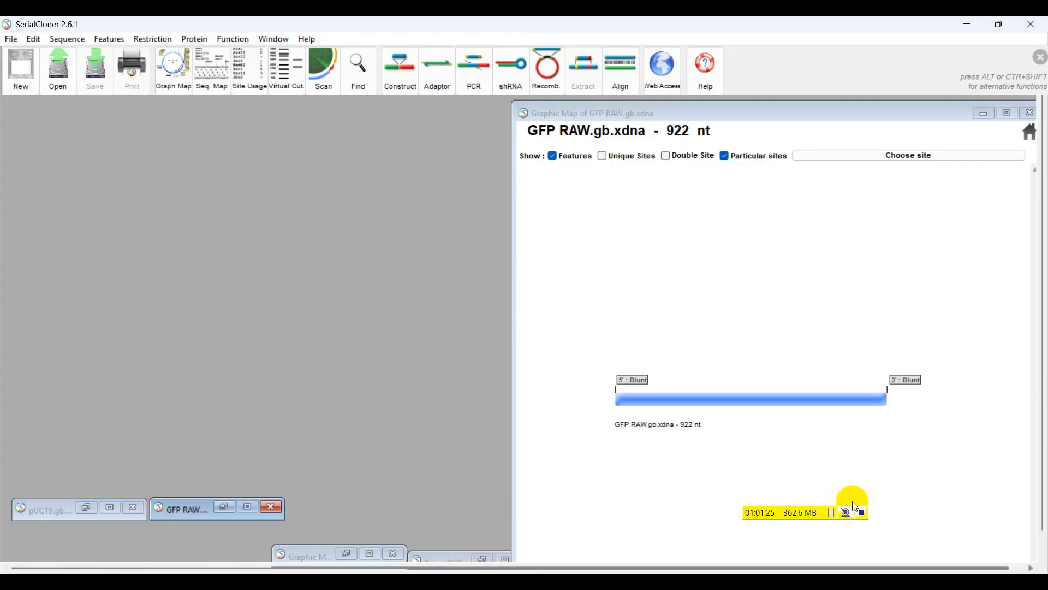
click(861, 512)
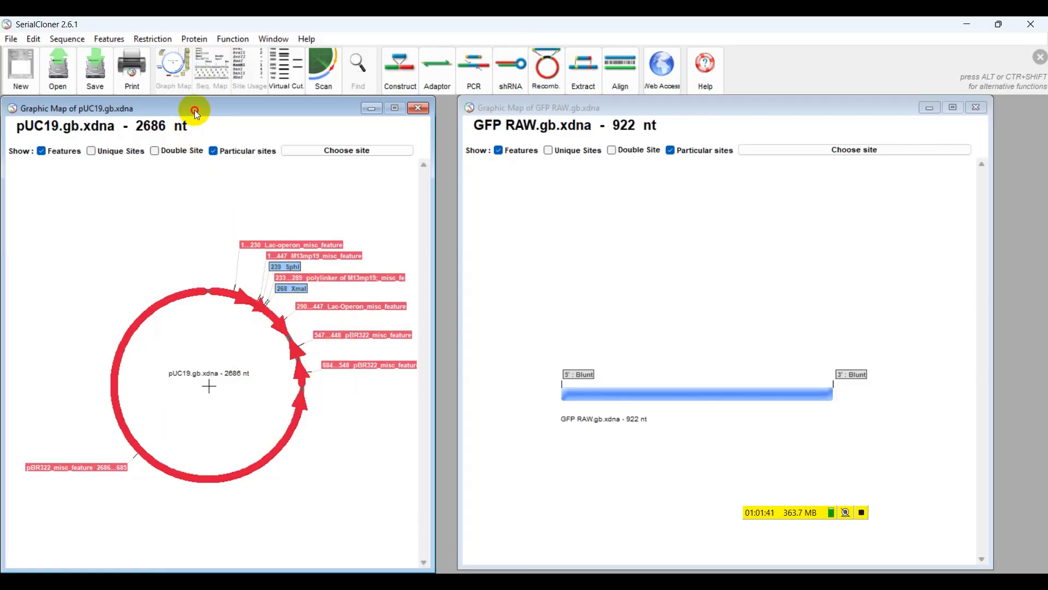
Move the pUC19 graphic map aside, restore the minimized Run a PCR window, and reposition it in the freed space.
drag(195, 111, 204, 118)
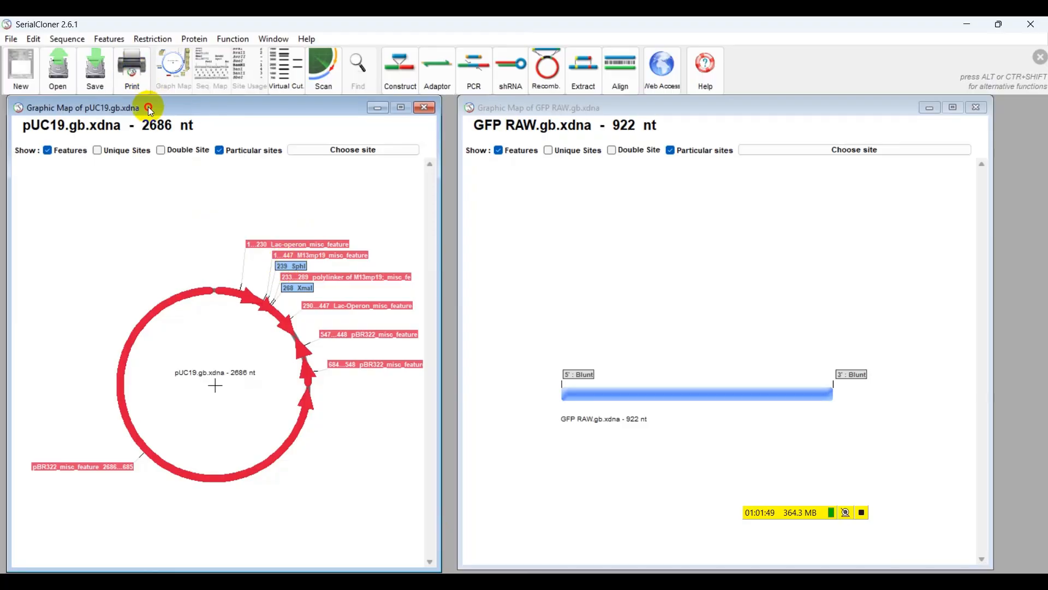
drag(148, 107, 411, 256)
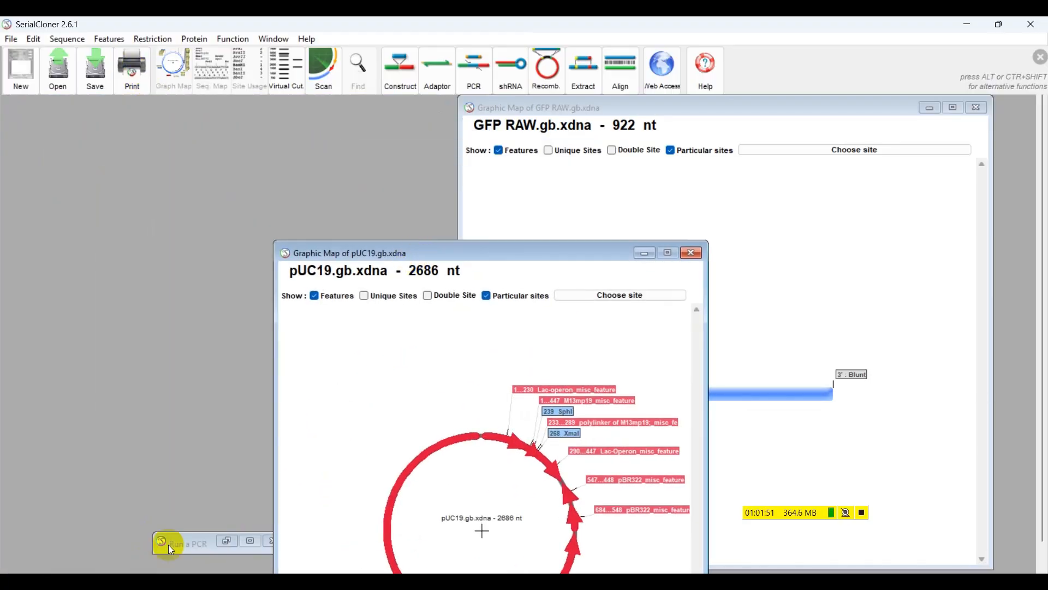
drag(168, 545, 173, 470)
click(221, 472)
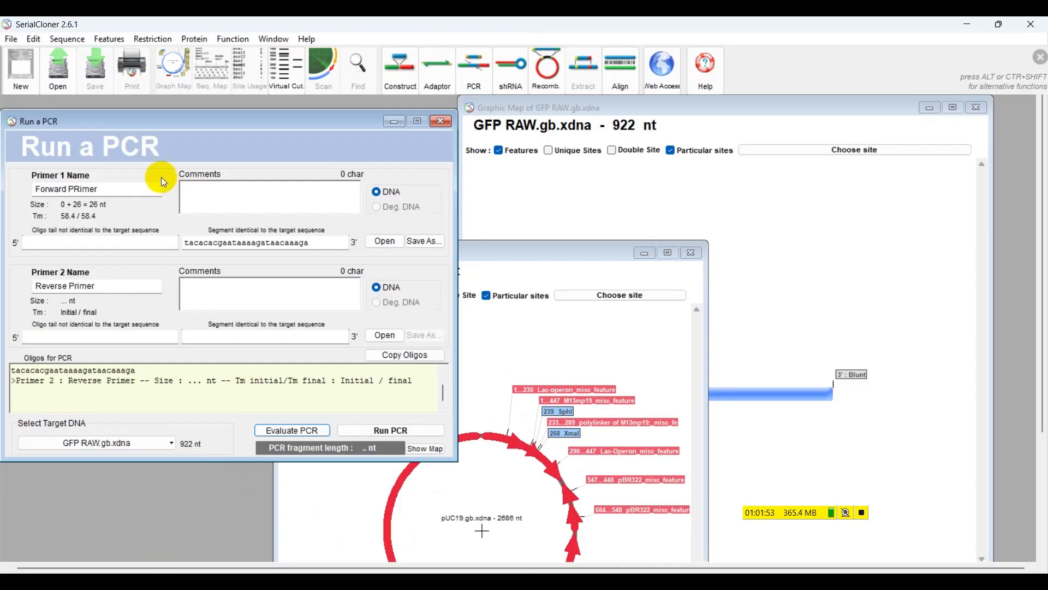
drag(163, 109, 255, 108)
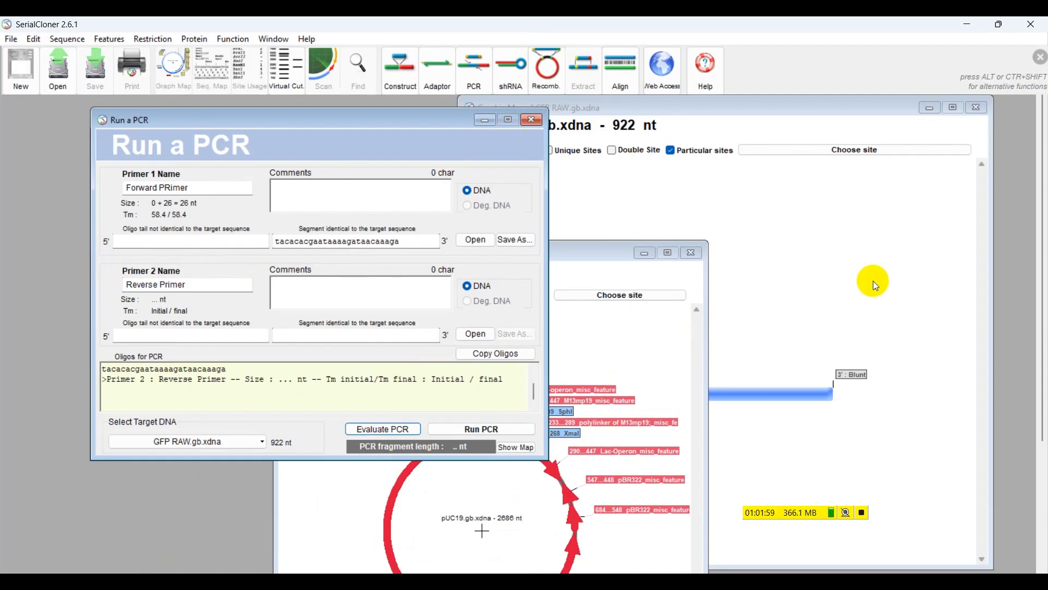
Place SerialCloner side by side with the Notepad primer notes and shift the Run a PCR window fully into view.
key(super+Left)
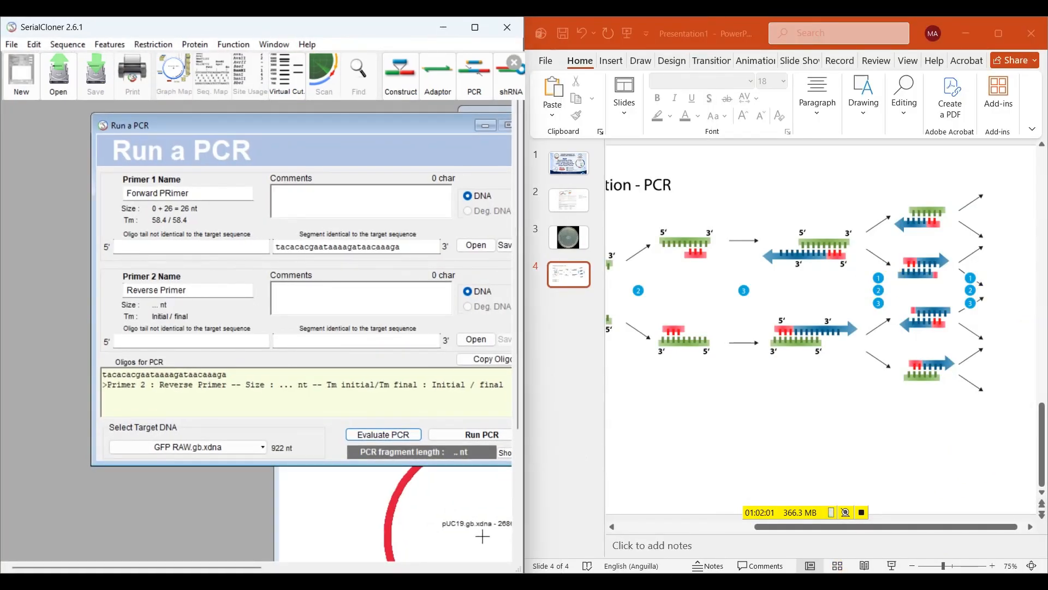
key(alt+Tab)
click(287, 124)
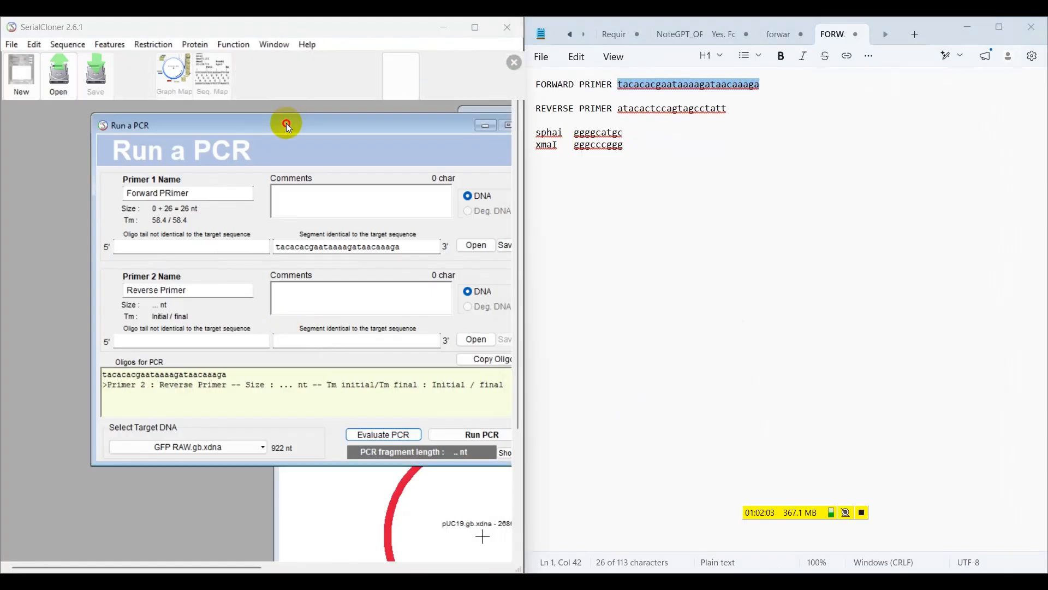
drag(288, 127, 258, 125)
Copy the sphai sequence ggggcatgc from Notepad into the non-identical oligo tail of primer 1.
double_click(580, 135)
key(ctrl+c)
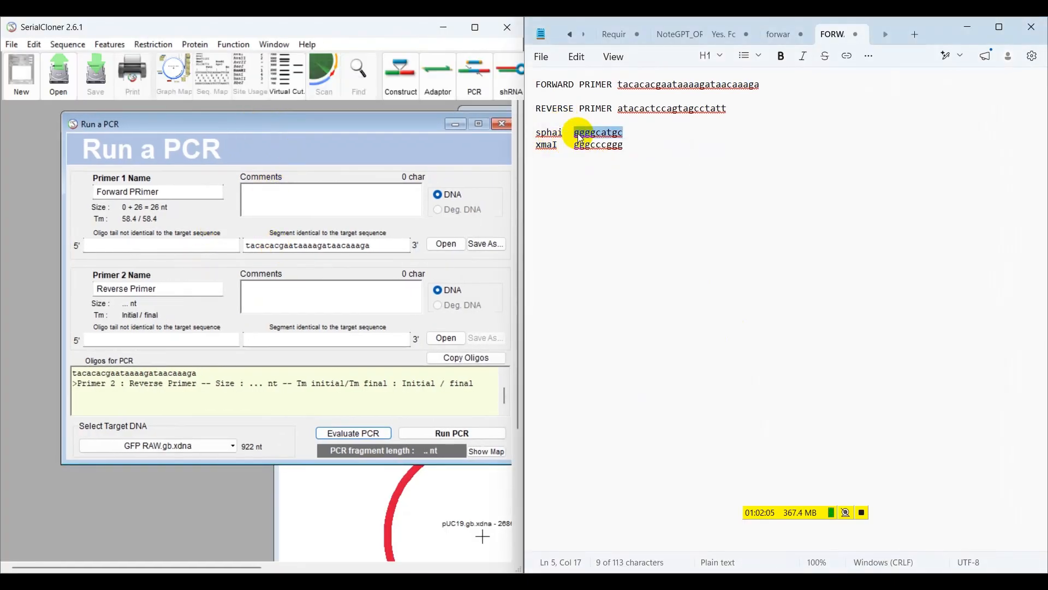
click(171, 245)
key(ctrl+v)
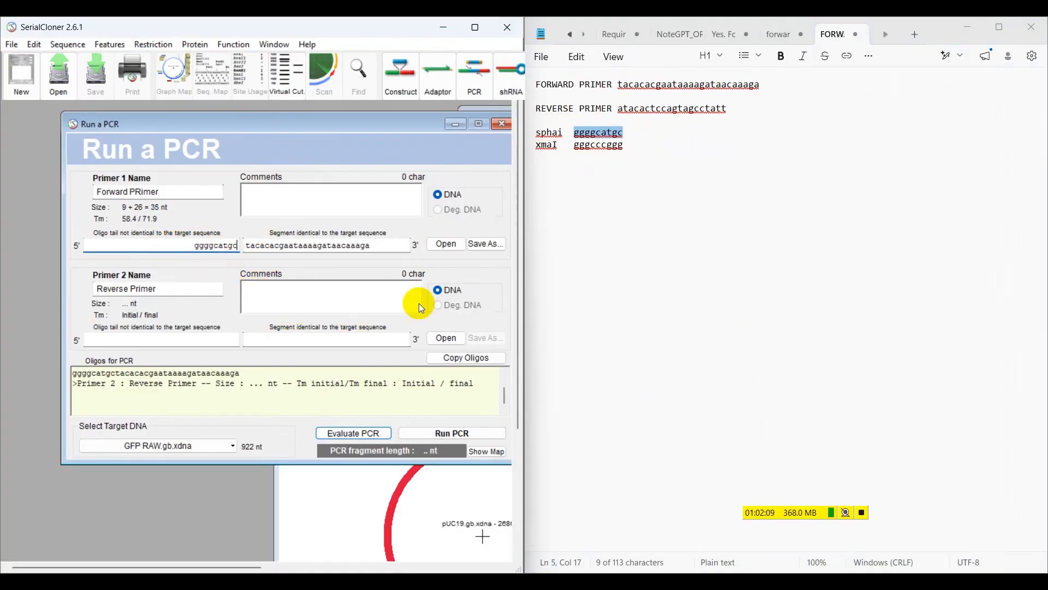
Copy the xmaI sequence gggcccggg from Notepad into the non-identical oligo tail of primer 2.
double_click(587, 146)
key(ctrl+c)
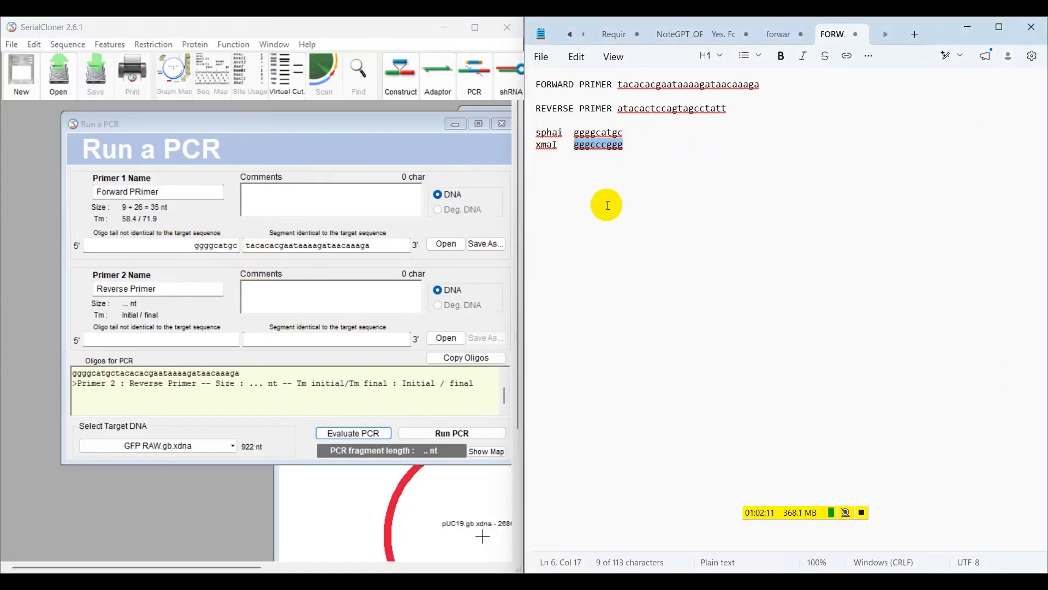
click(141, 339)
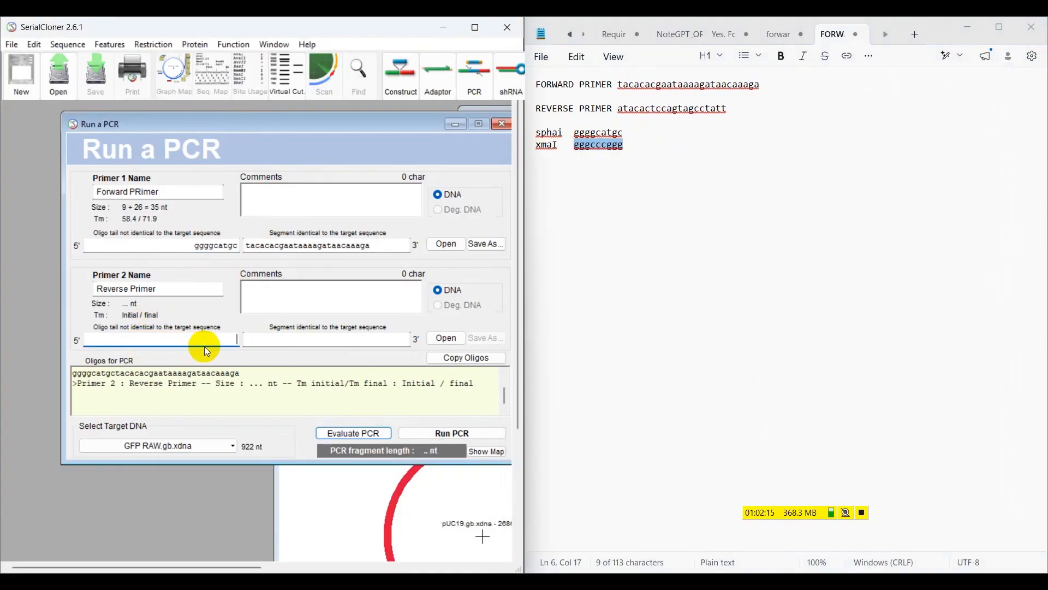
key(ctrl+v)
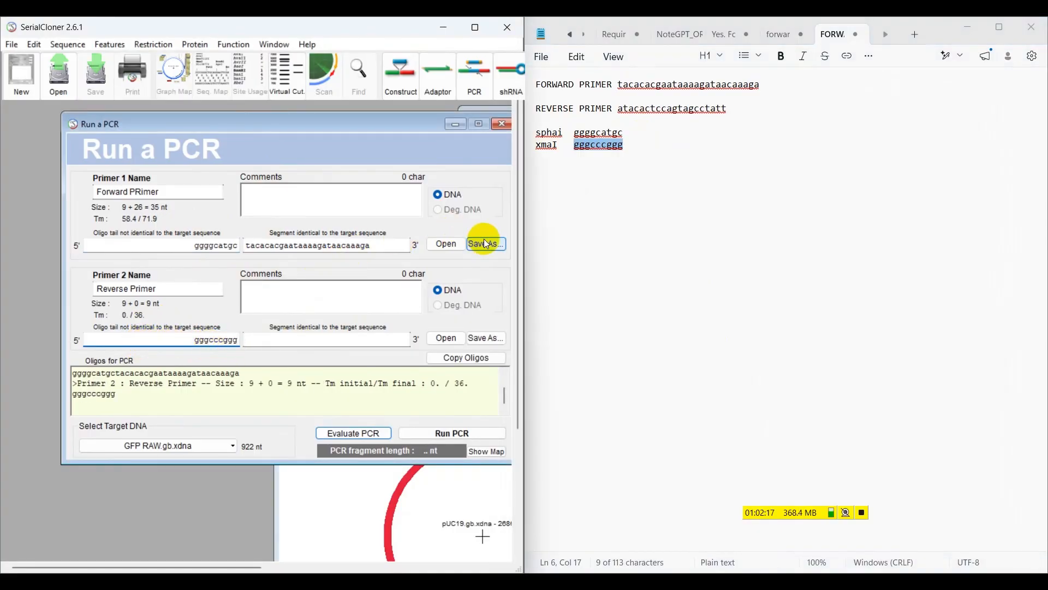
Copy the reverse primer sequence atacactccagtagcctatt from Notepad into primer 2's segment identical to the target.
click(304, 339)
double_click(637, 110)
key(ctrl+c)
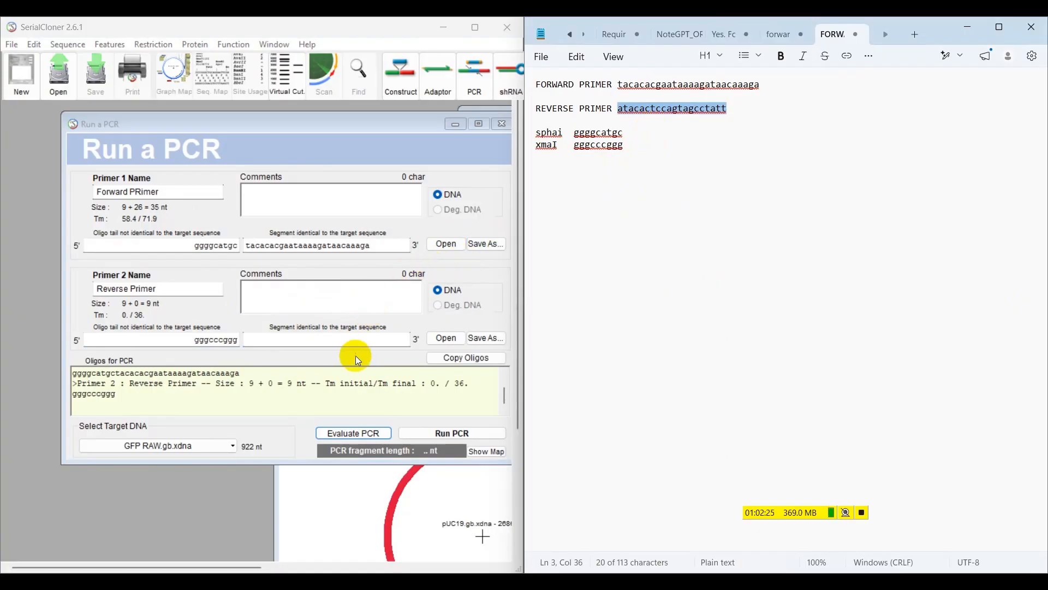
click(370, 339)
key(ctrl+v)
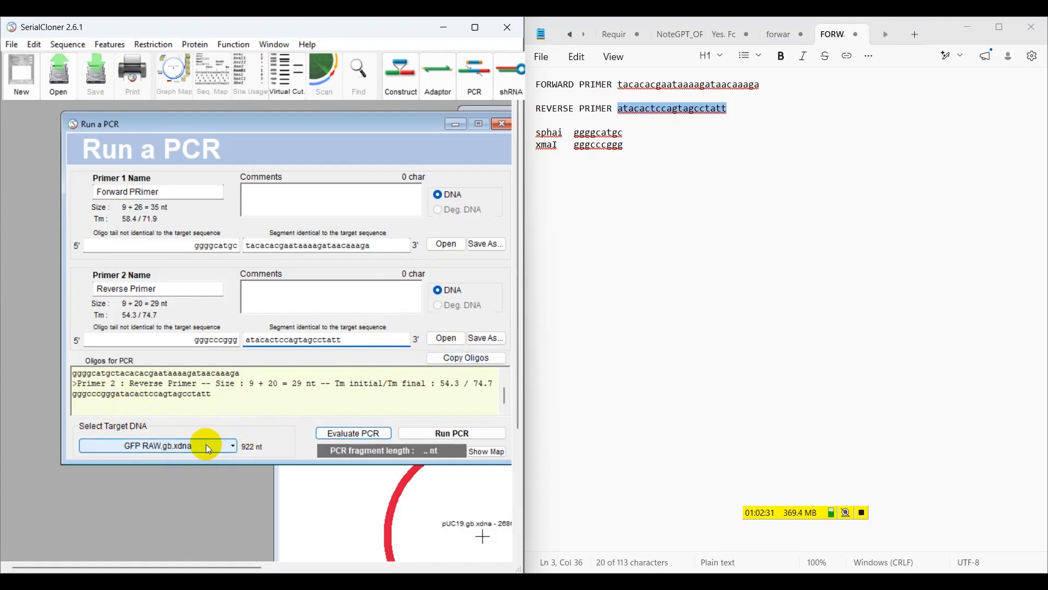
Run the PCR, open the graphic map of the resulting fragment, and move the map off the sequence window.
click(458, 434)
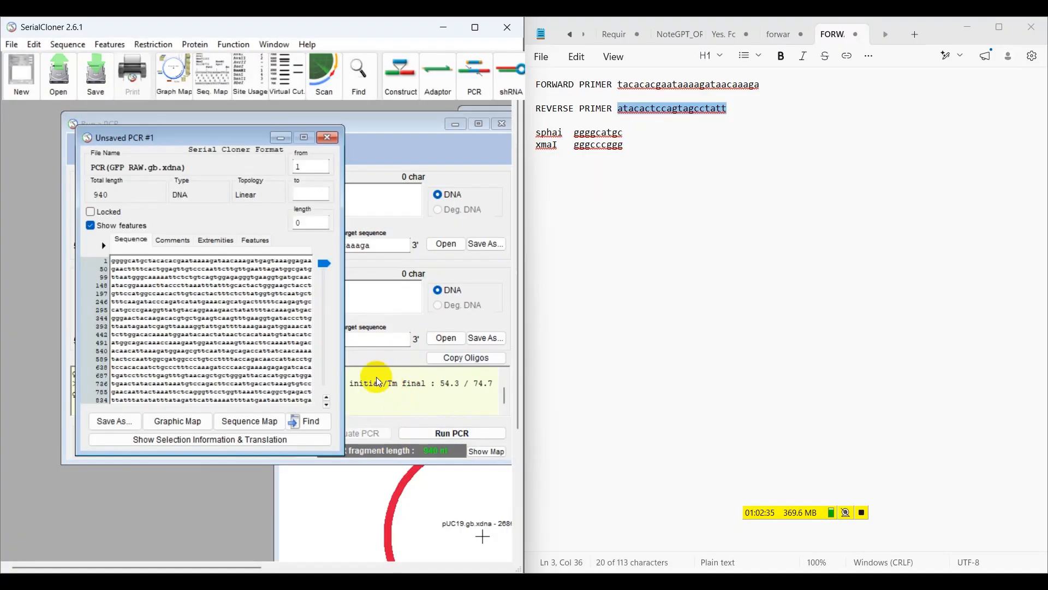
click(164, 424)
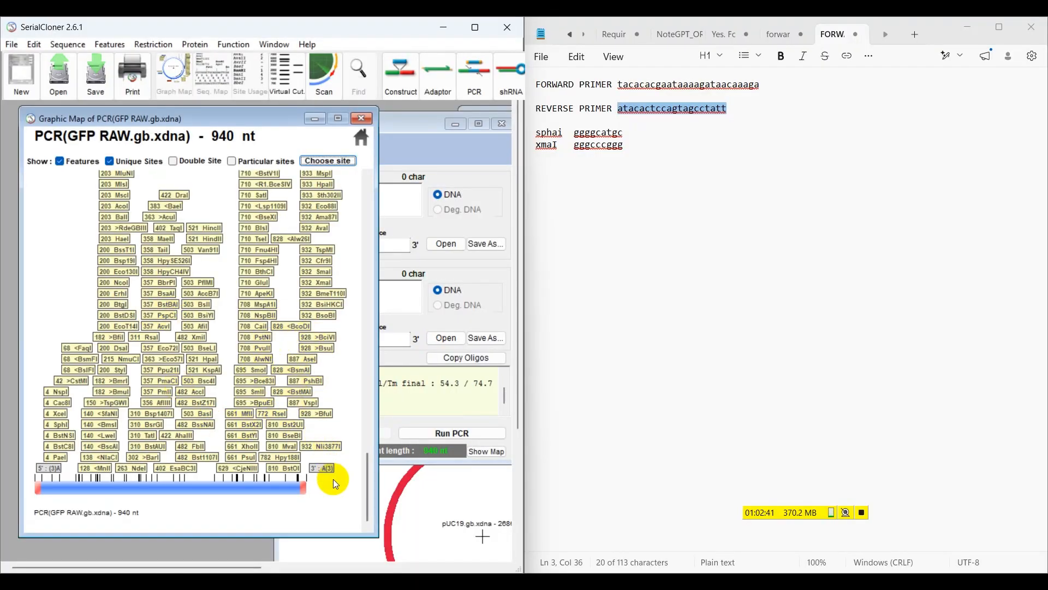
drag(173, 117, 285, 119)
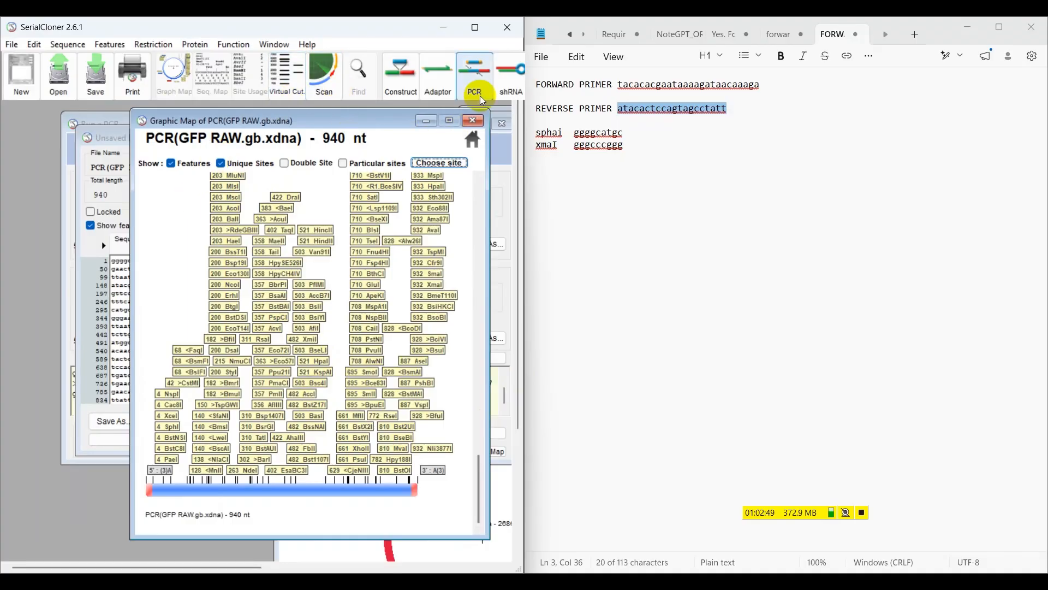
Maximize SerialCloner and place the PCR product's graphic map beside its sequence window.
click(477, 27)
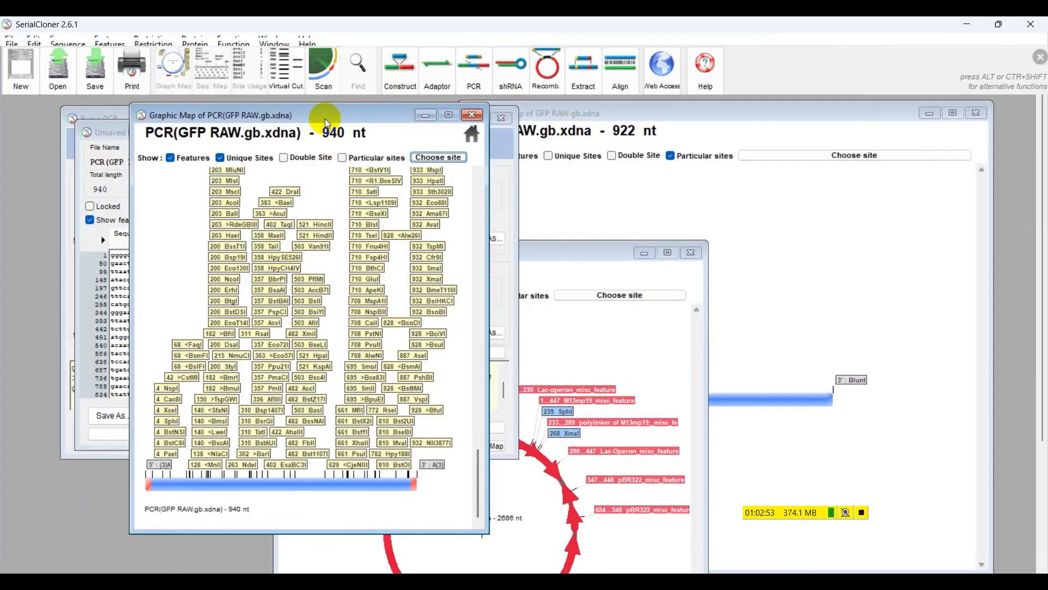
drag(328, 117, 691, 146)
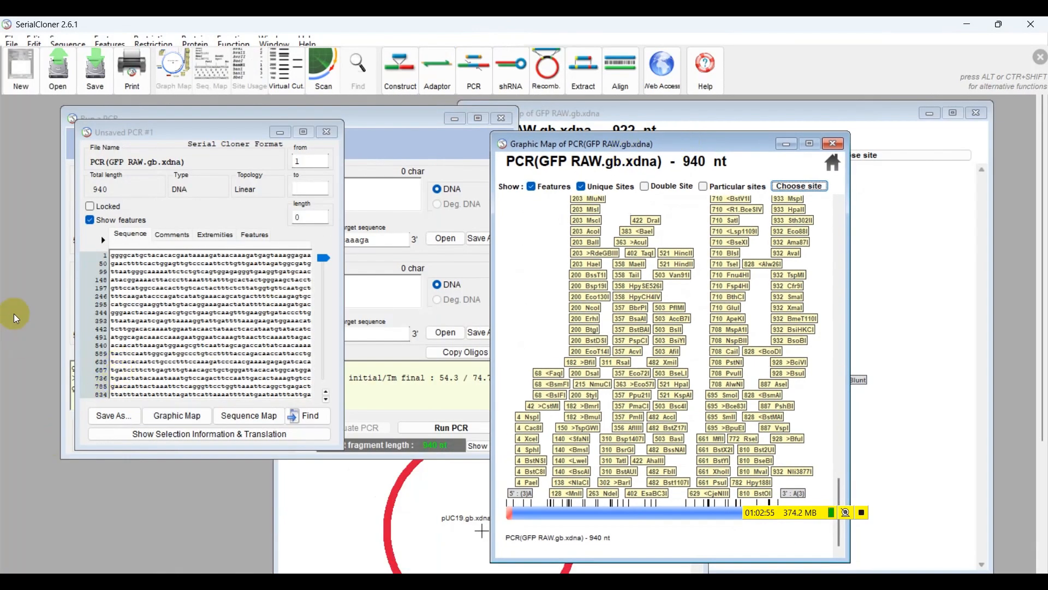
drag(568, 145, 469, 111)
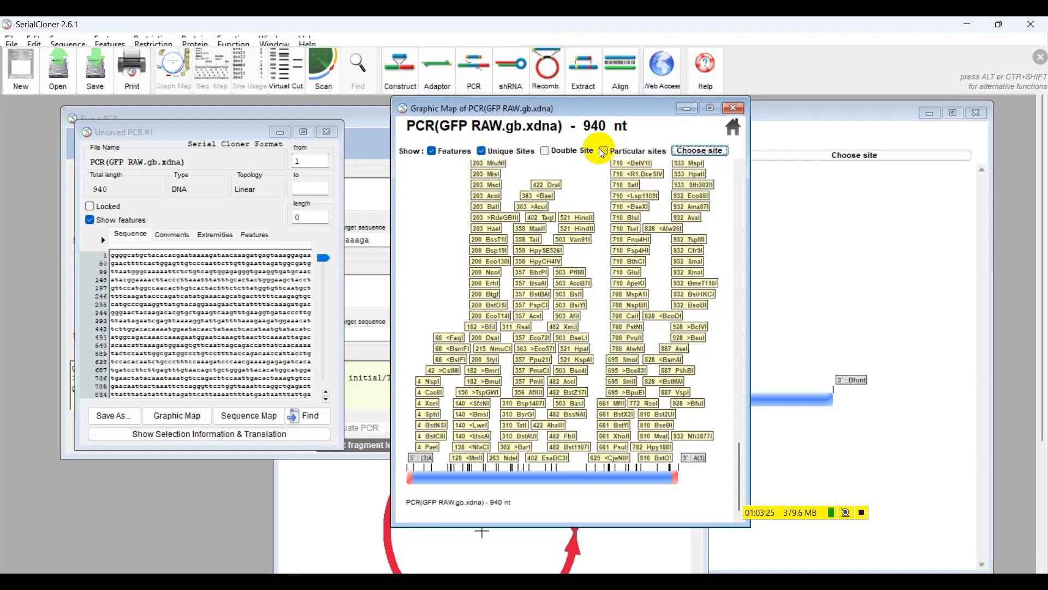
Hide the unique sites on the PCR product's graphic map and display only the particular sites SphI and XmaI.
click(504, 156)
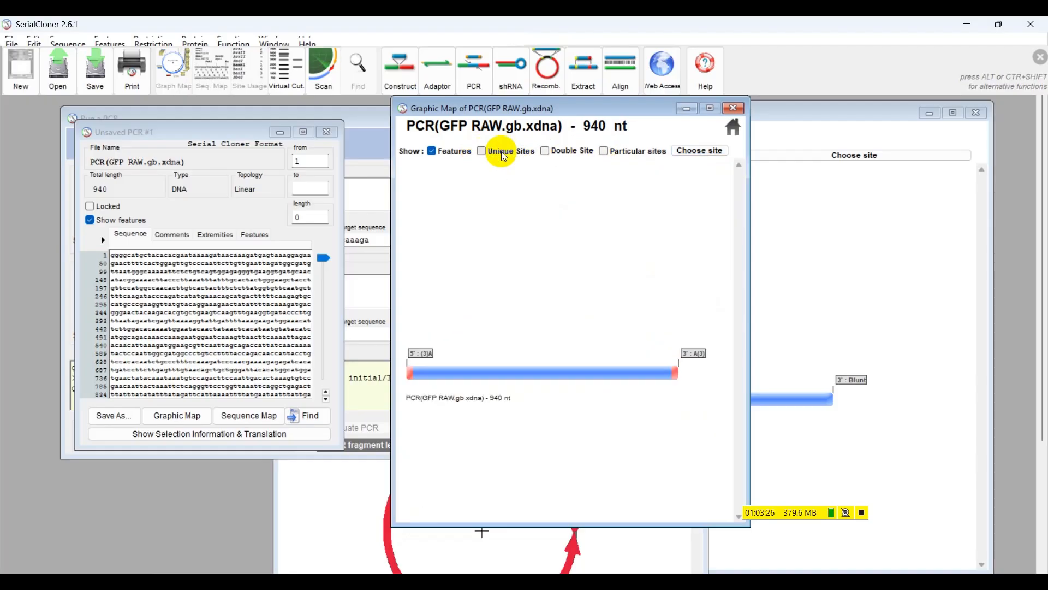
click(606, 155)
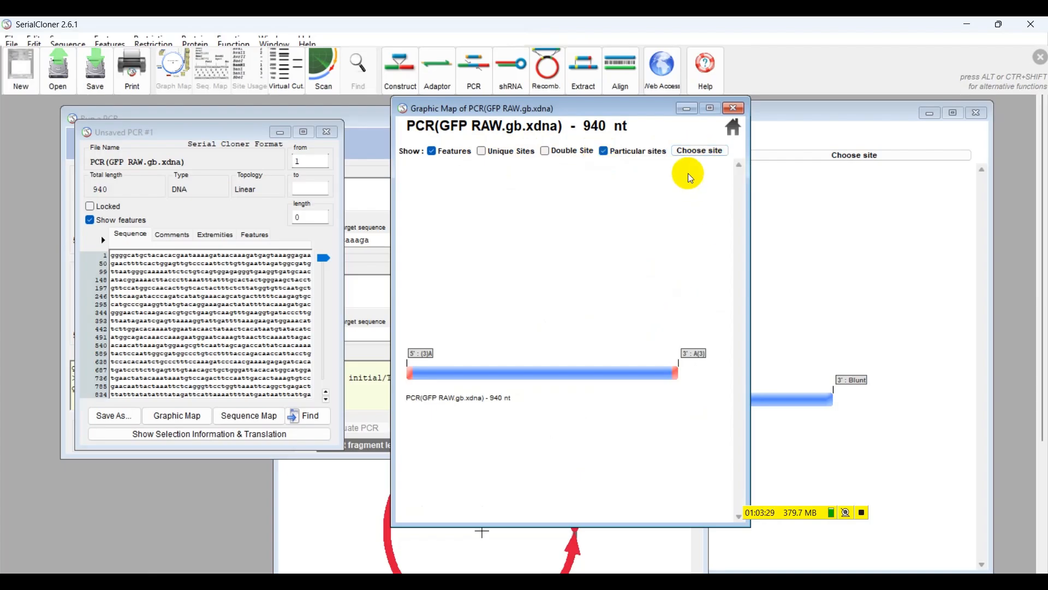
click(696, 151)
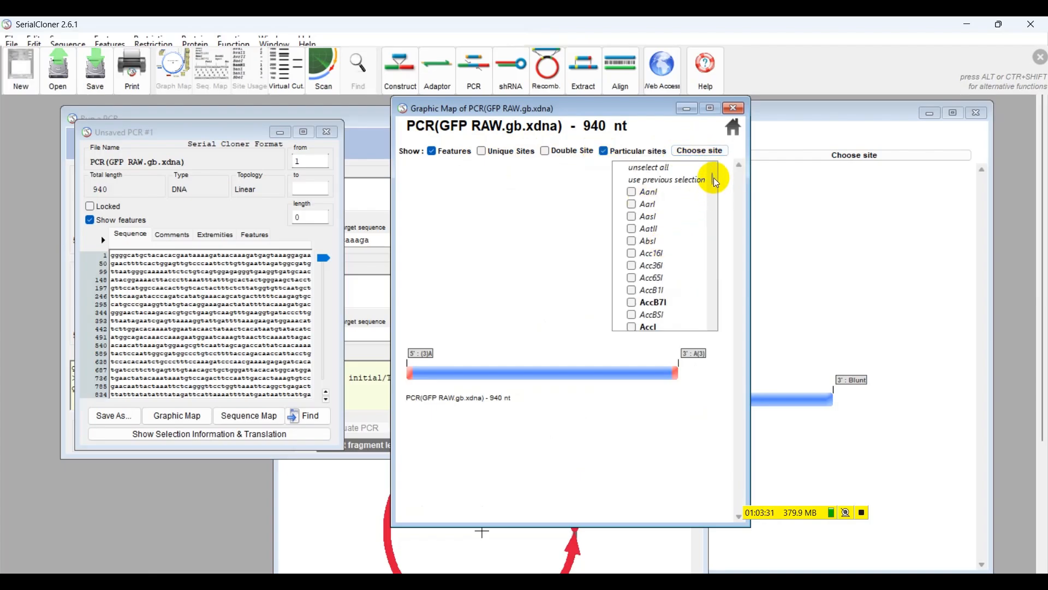
drag(717, 184, 654, 305)
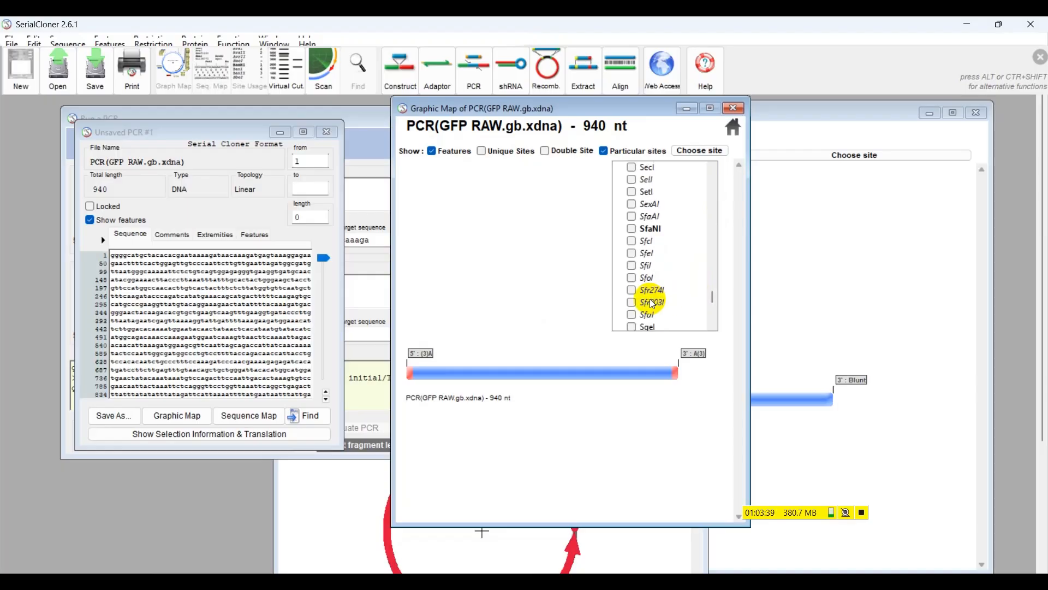
scroll(653, 305, down, 6)
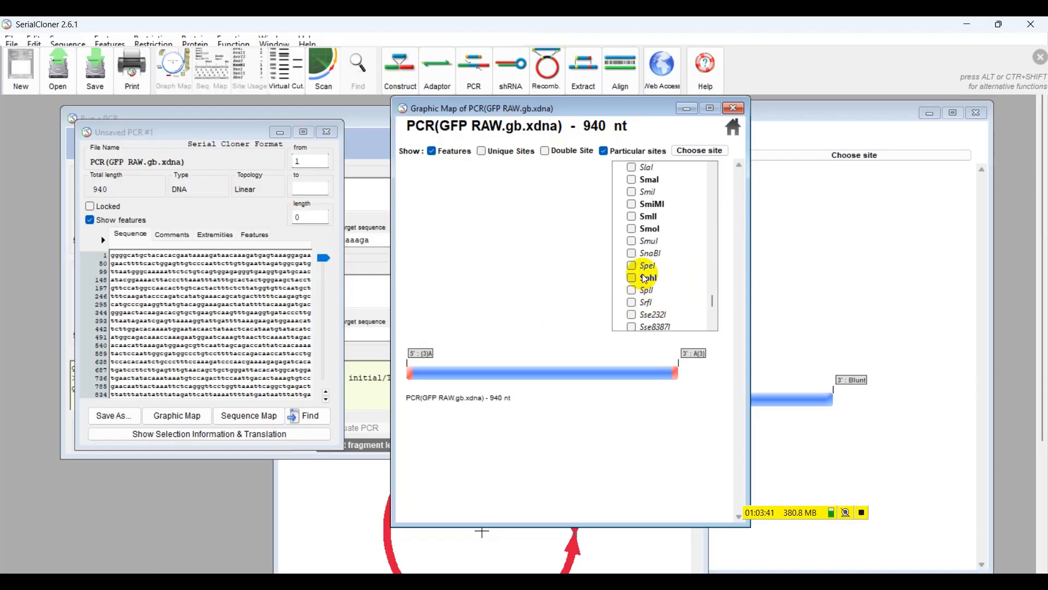
drag(704, 294, 704, 311)
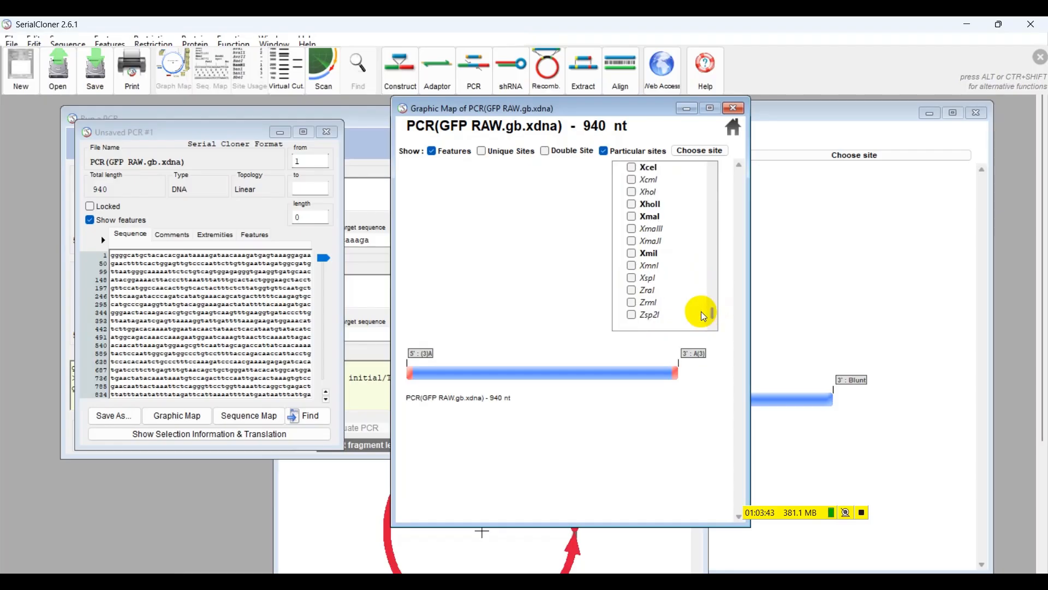
scroll(658, 257, up, 3)
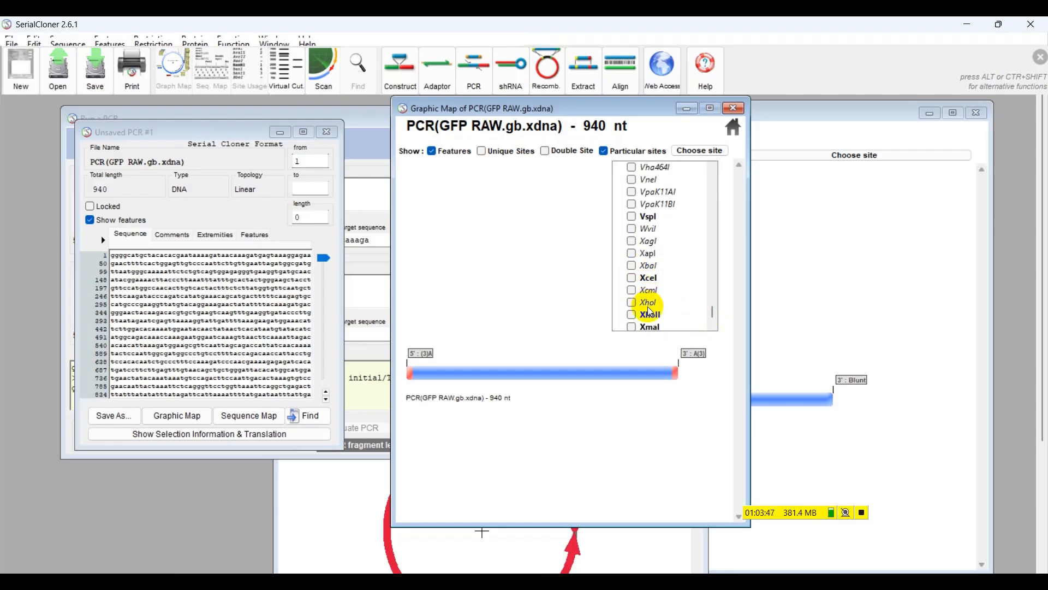
scroll(651, 312, down, 2)
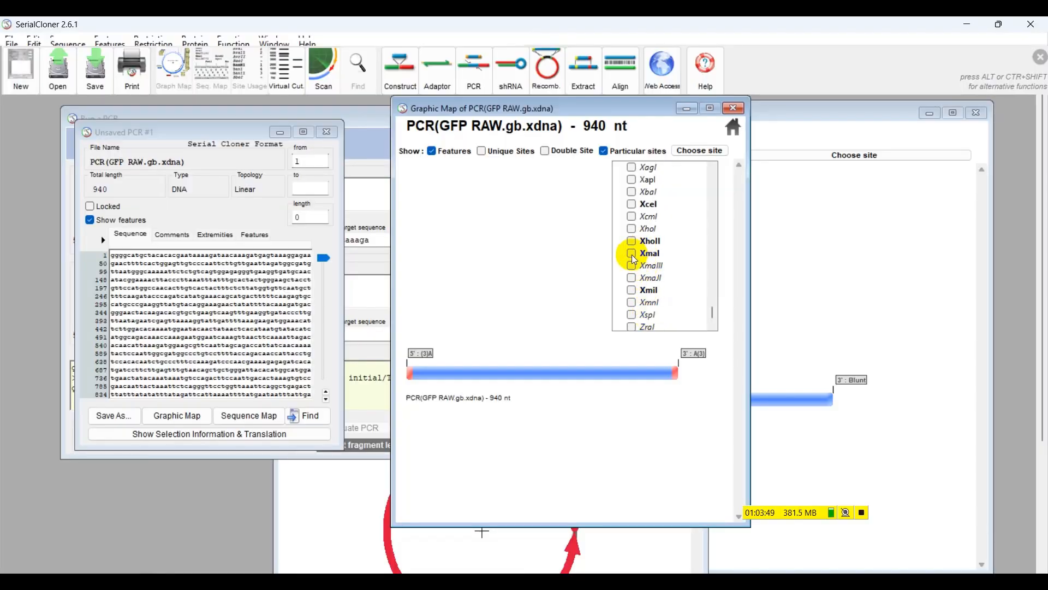
click(633, 255)
click(542, 217)
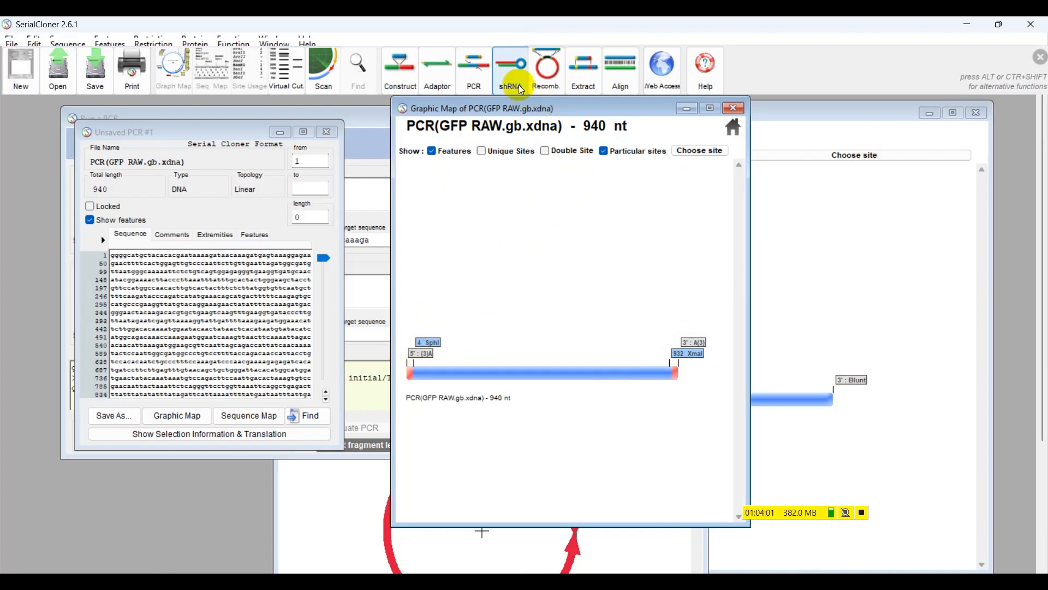
Move the map clear of the PCR product's sequence window and save the sequence as PCR GFP in the Practice folder.
drag(498, 111, 603, 116)
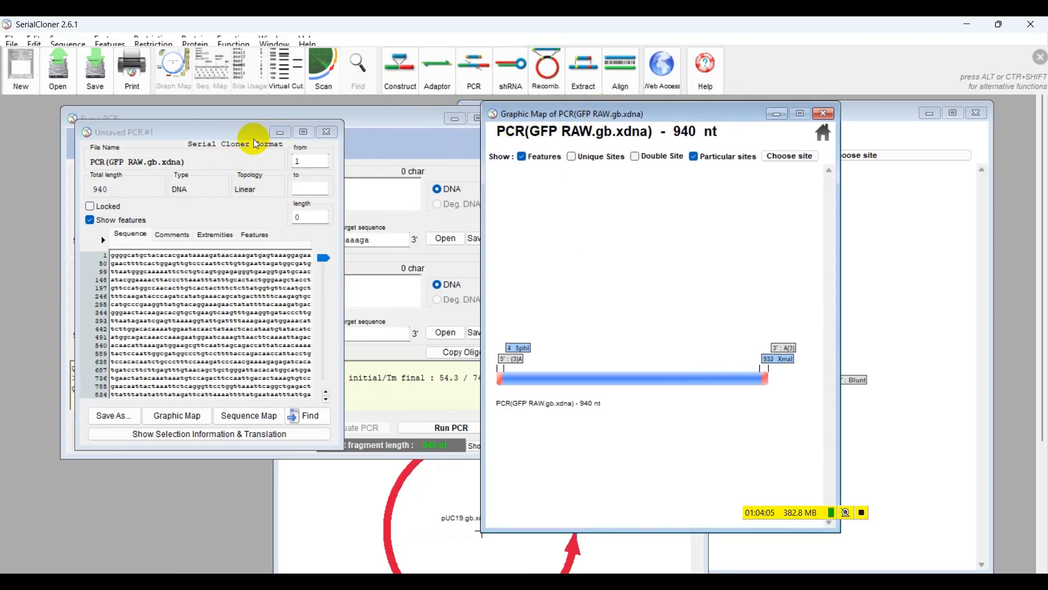
drag(256, 144, 376, 202)
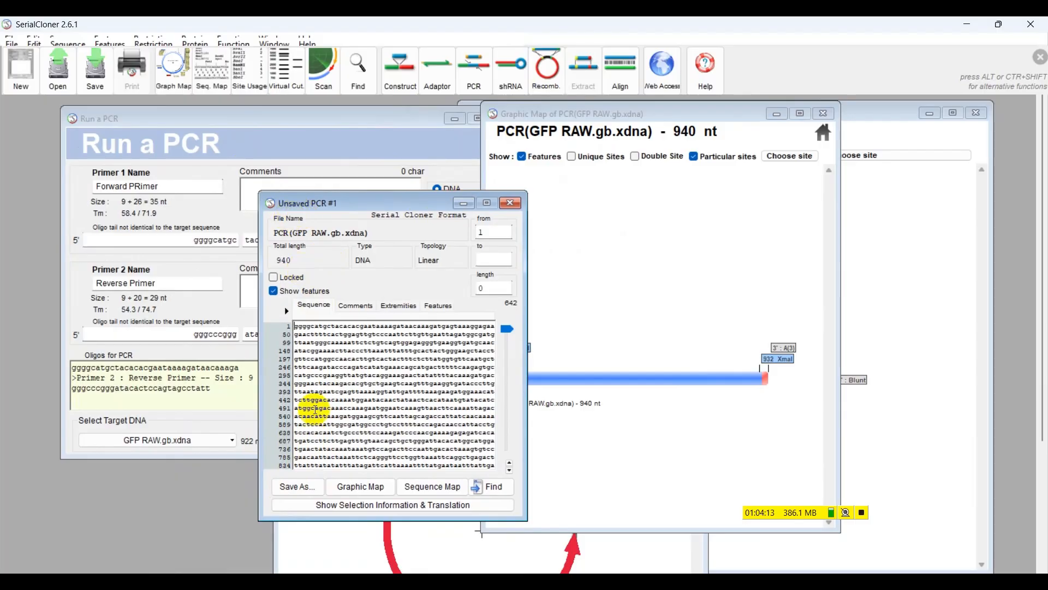
click(290, 486)
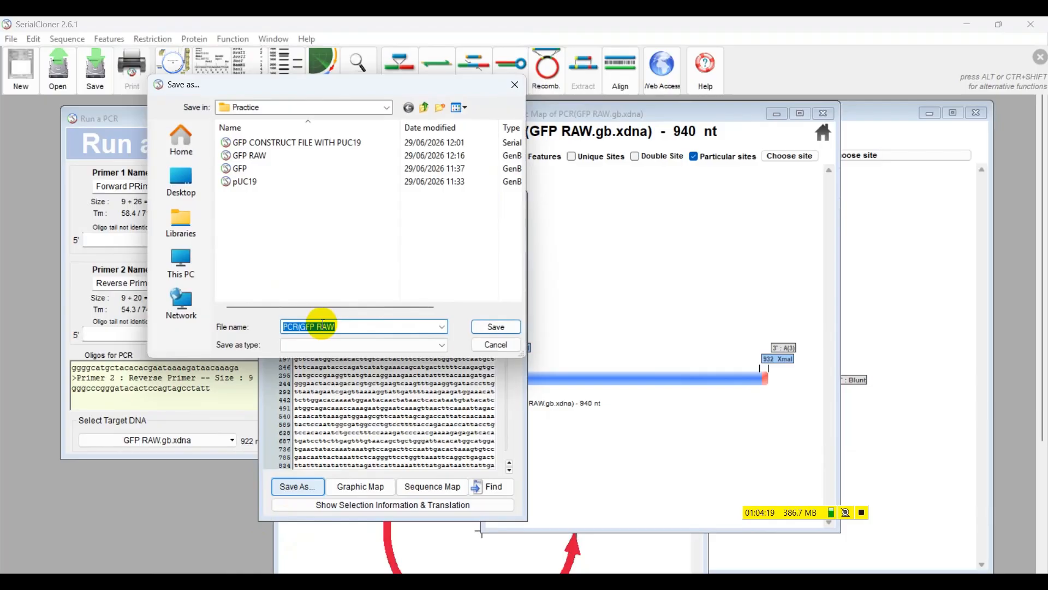
text(pcr)
key(BackSpace)
key(BackSpace)
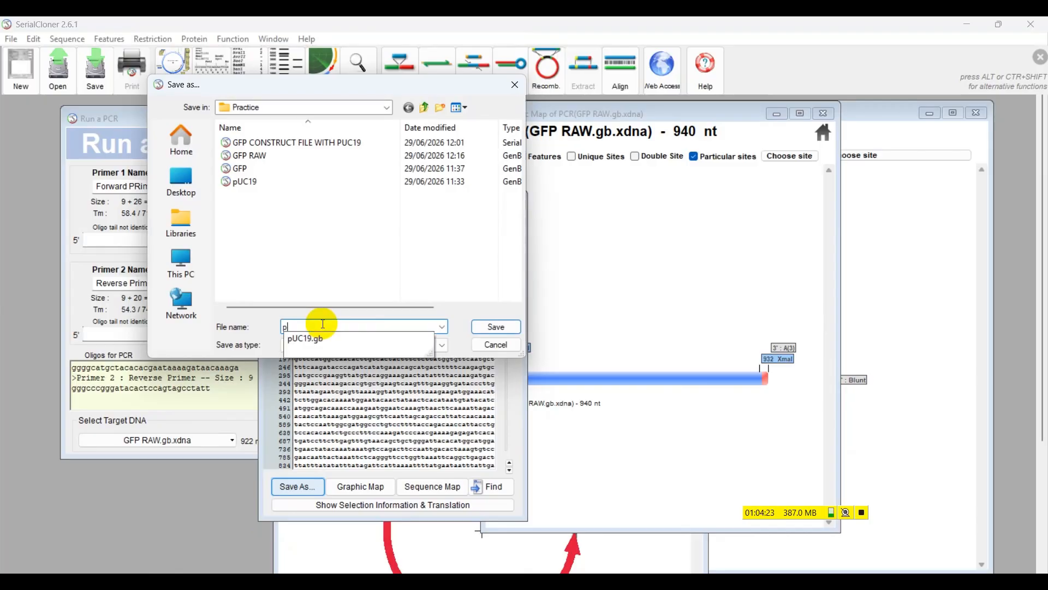
text(PCR GFP)
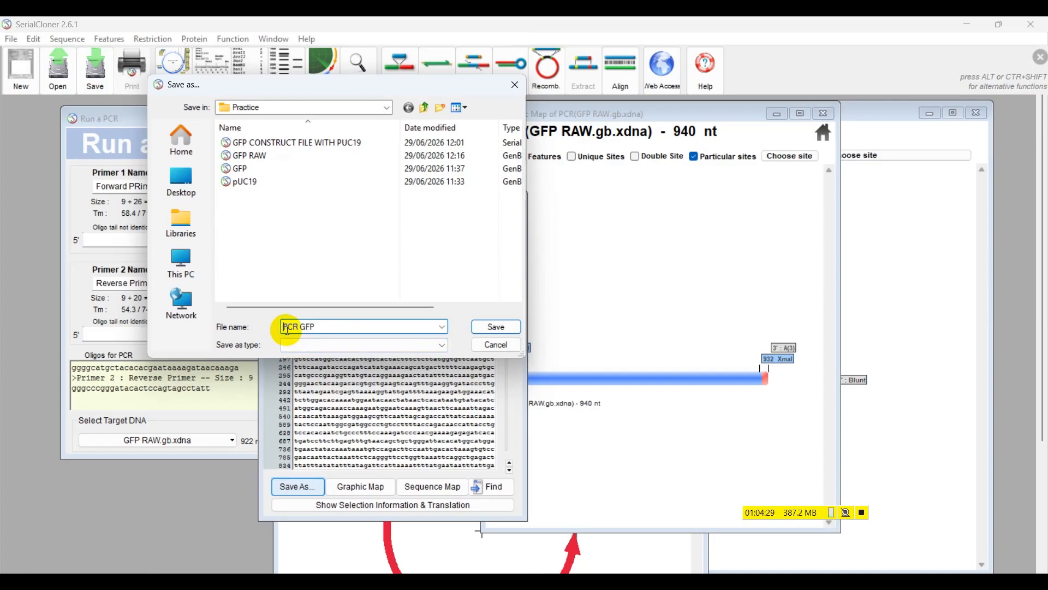
key(Return)
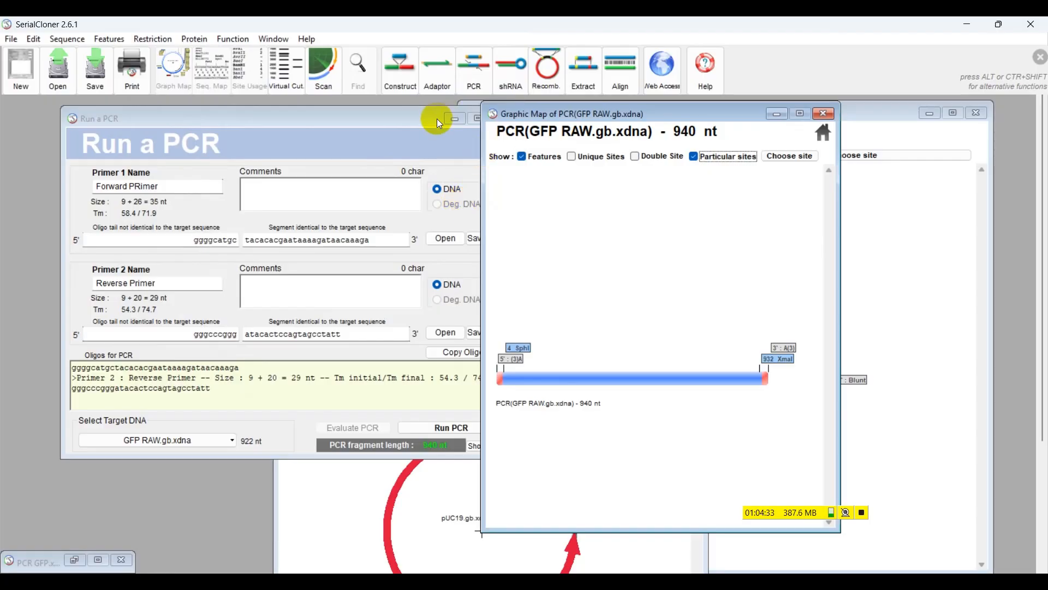
Minimize the Run a PCR window and the graphic maps of the PCR product, pUC19 and GFP RAW.
click(777, 113)
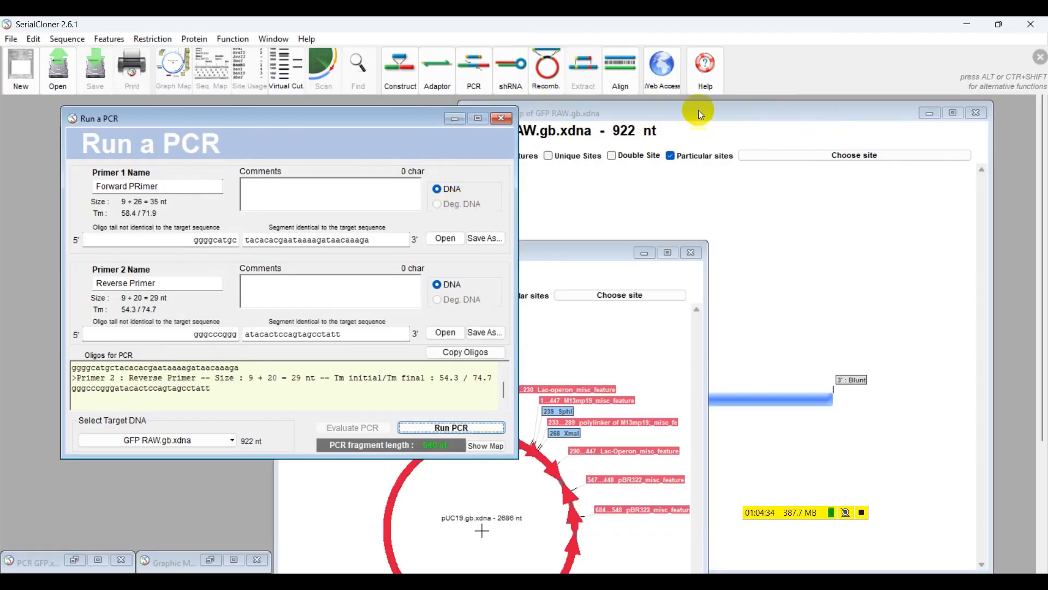
click(458, 119)
click(645, 253)
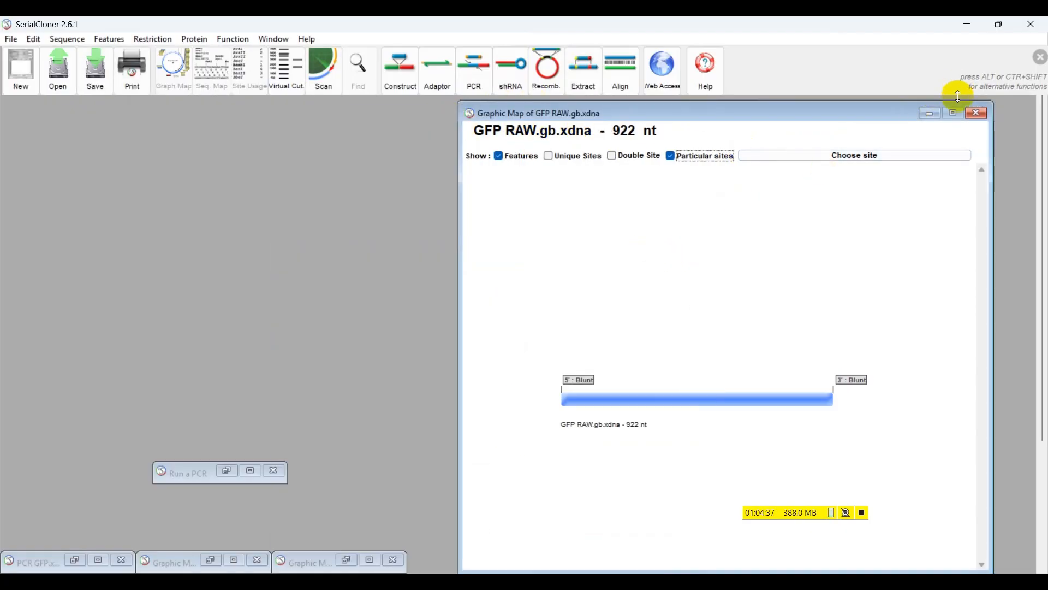
click(932, 113)
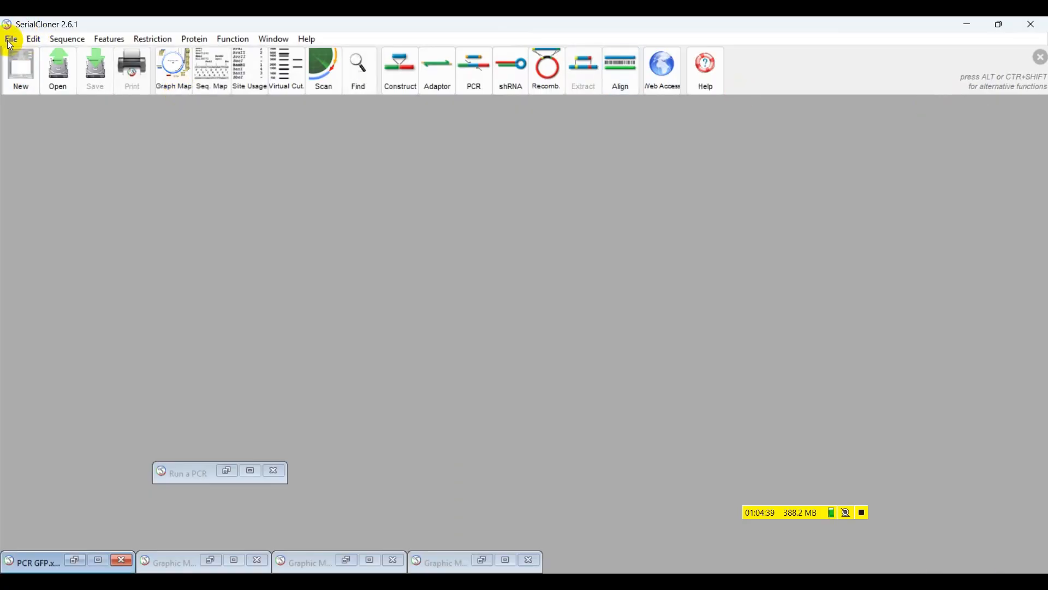
click(10, 43)
click(40, 129)
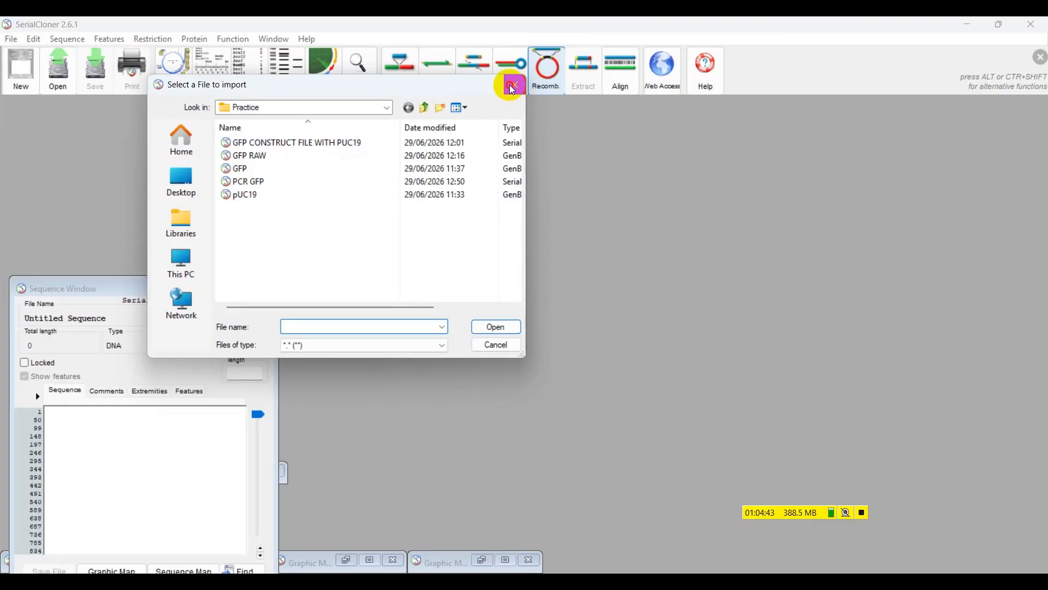
click(512, 86)
Start a new construct, reposition its window to show all fragments, and load pUC19.gb as the vector fragment.
click(236, 43)
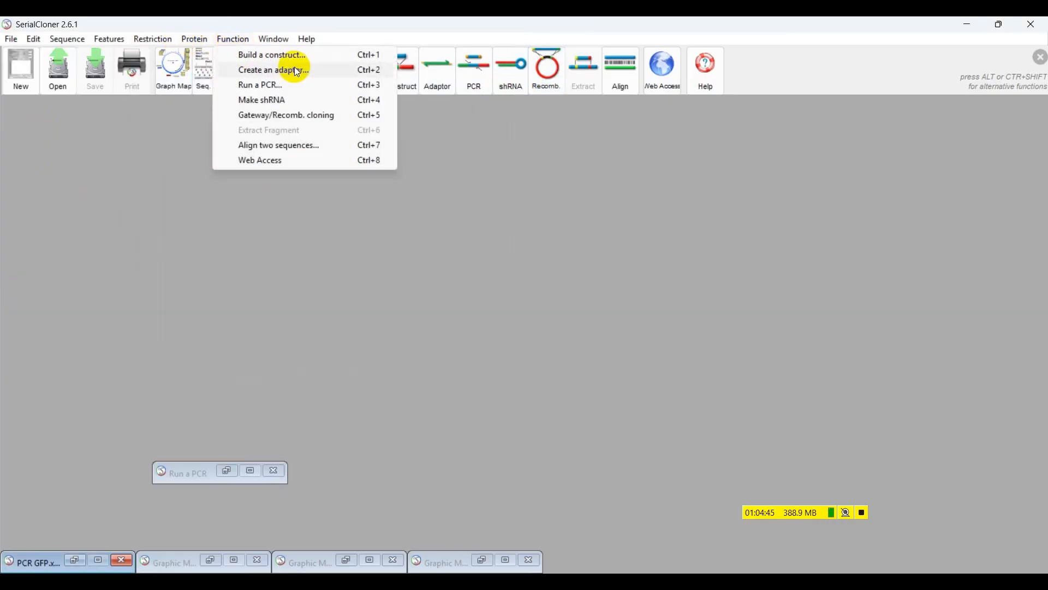
click(263, 55)
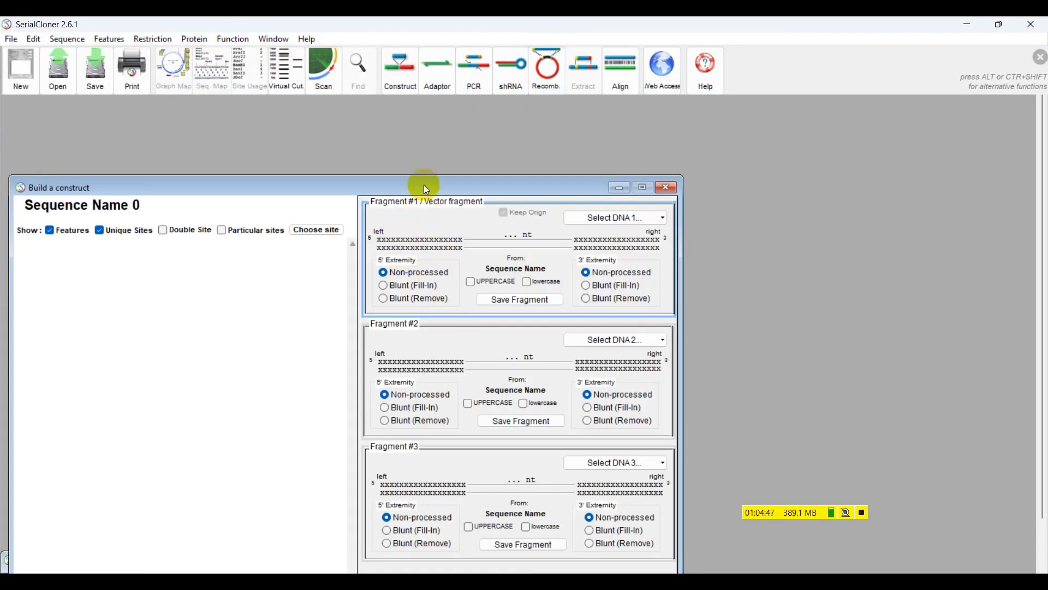
drag(424, 185, 549, 119)
click(725, 154)
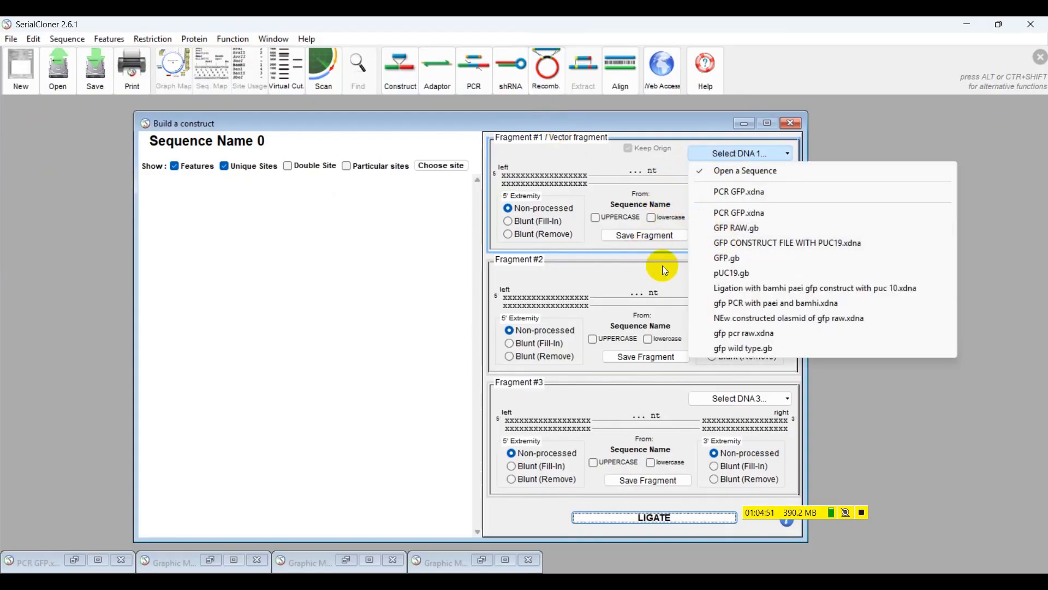
click(735, 273)
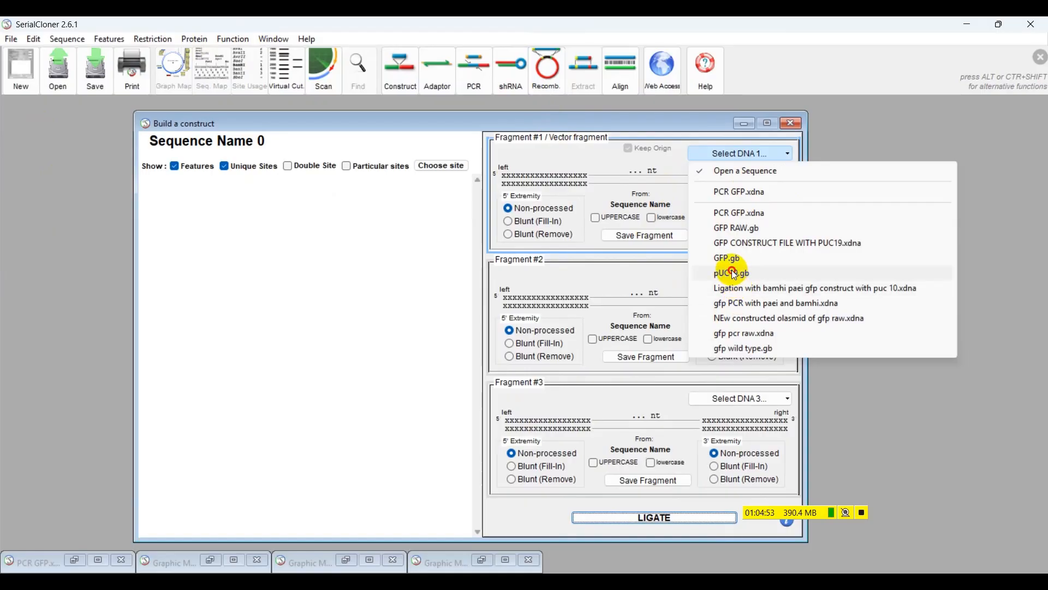
click(604, 348)
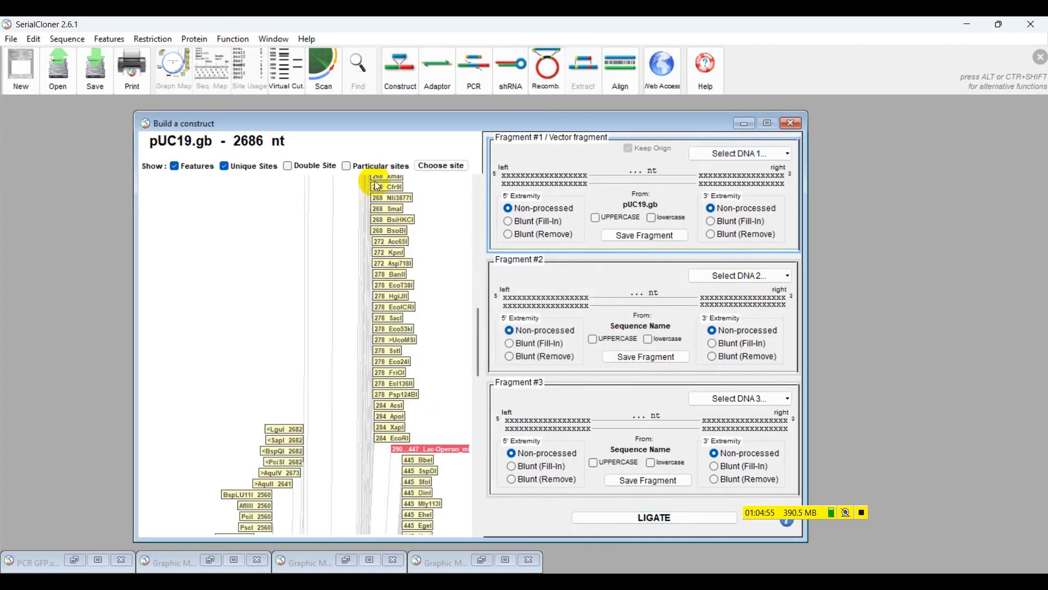
Hide the unique sites on the pUC19 construct map and display only the particular sites SphI and XmaI.
click(226, 165)
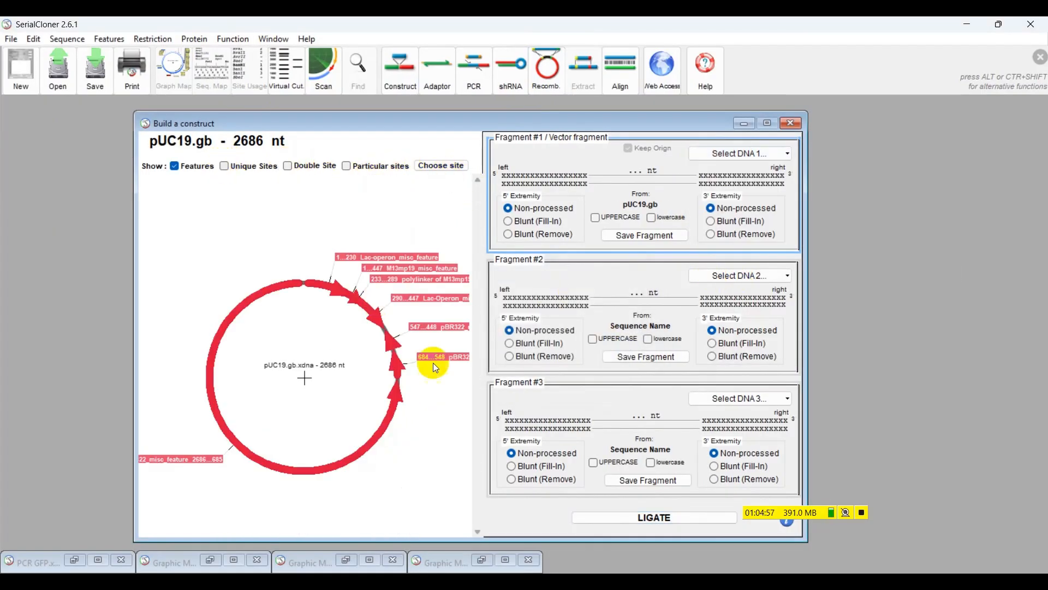
click(424, 172)
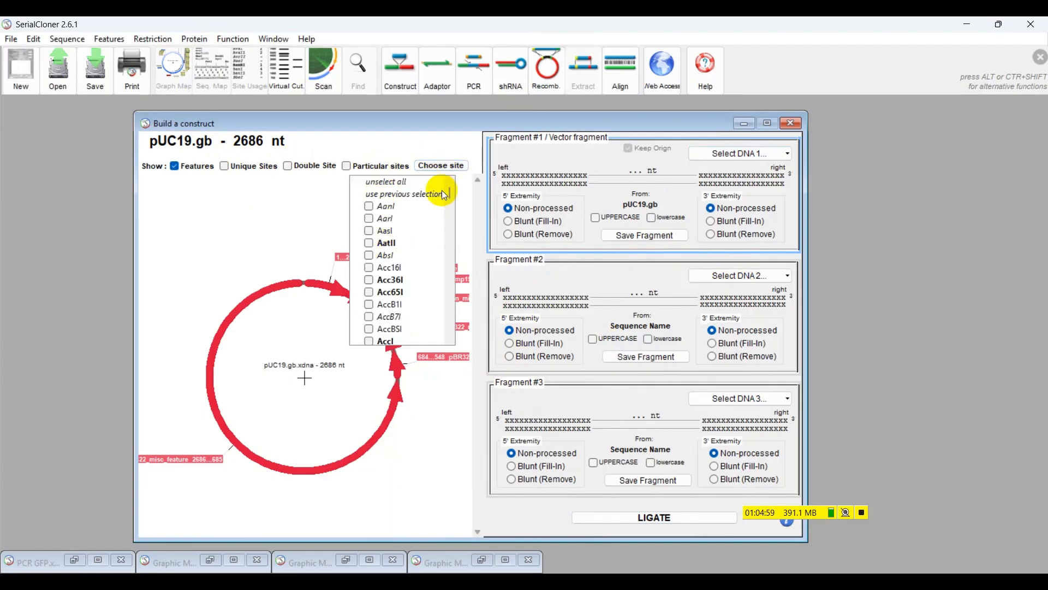
drag(447, 192, 447, 334)
scroll(374, 290, up, 1)
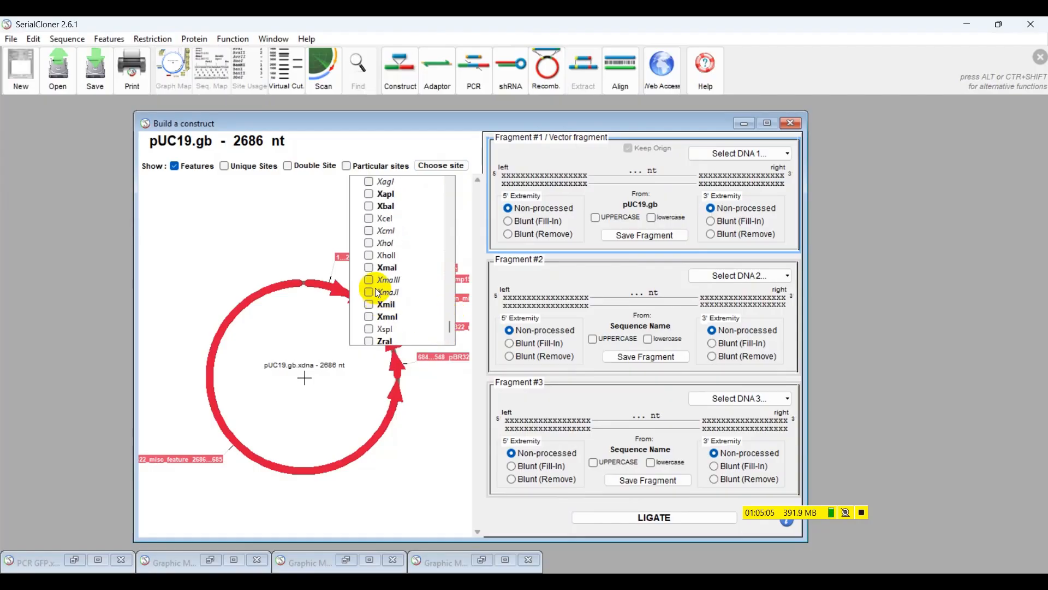
drag(448, 330, 402, 316)
scroll(401, 316, down, 1)
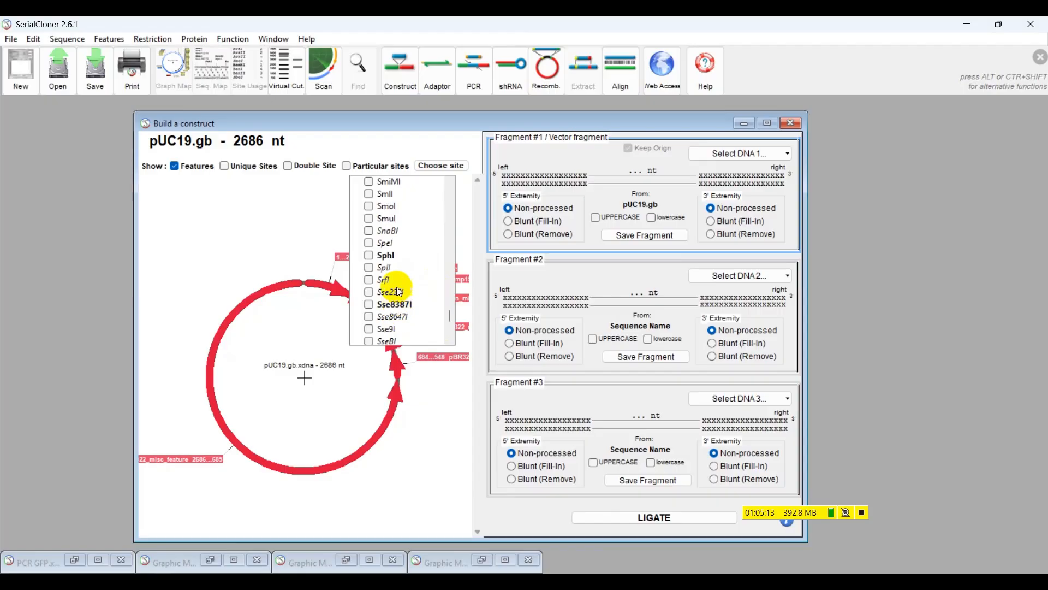
click(369, 255)
click(348, 167)
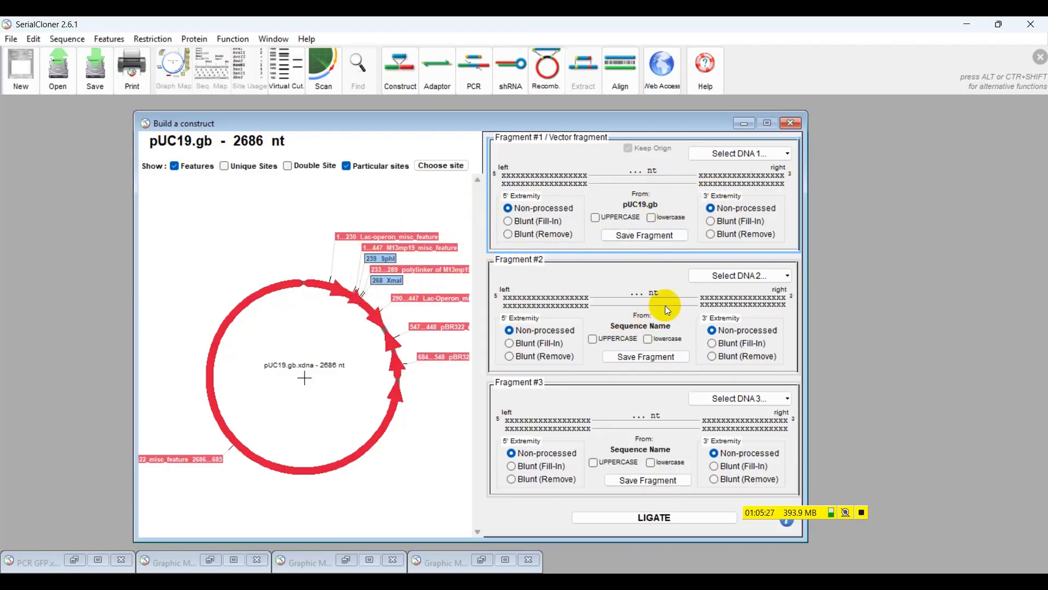
Cut the pUC19 vector fragment from XmaI as its left end to SphI as its right end.
click(392, 283)
click(393, 281)
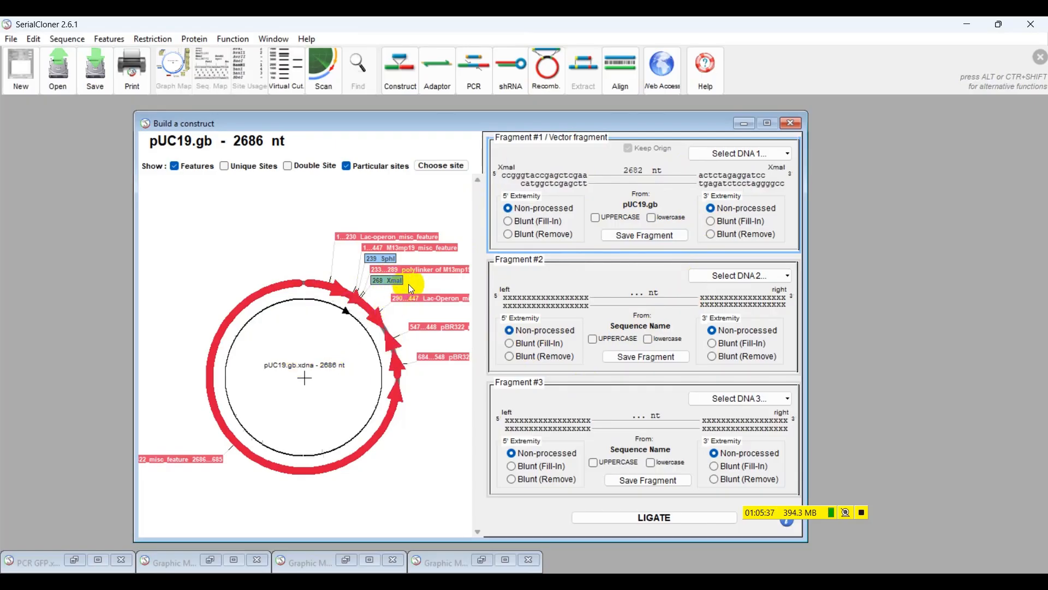
click(381, 261)
click(370, 259)
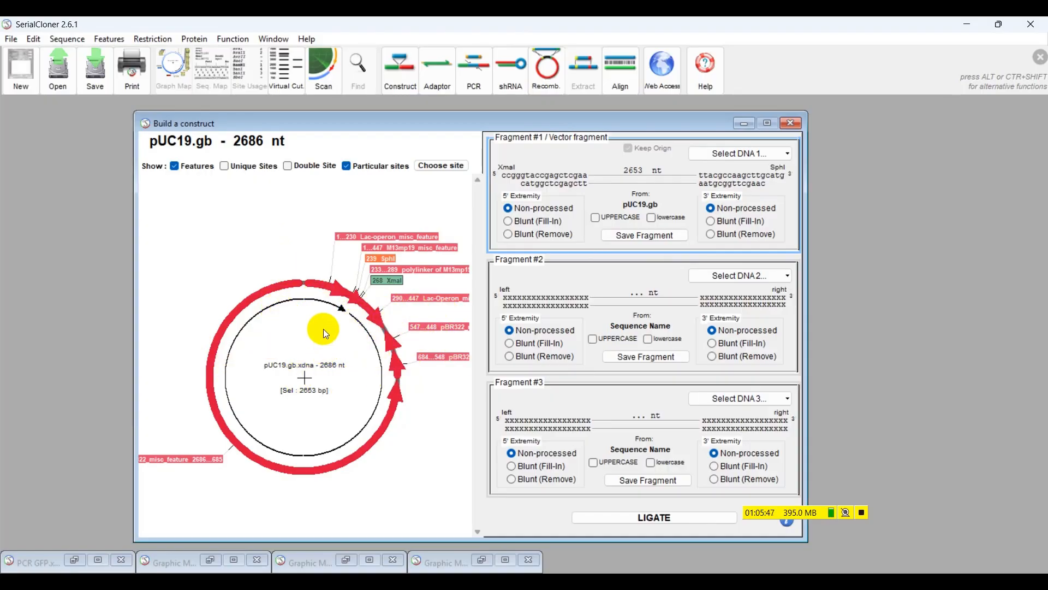
Load PCR GFP.xdna as Fragment #2 of the construct and hide the unique sites on its map.
click(728, 277)
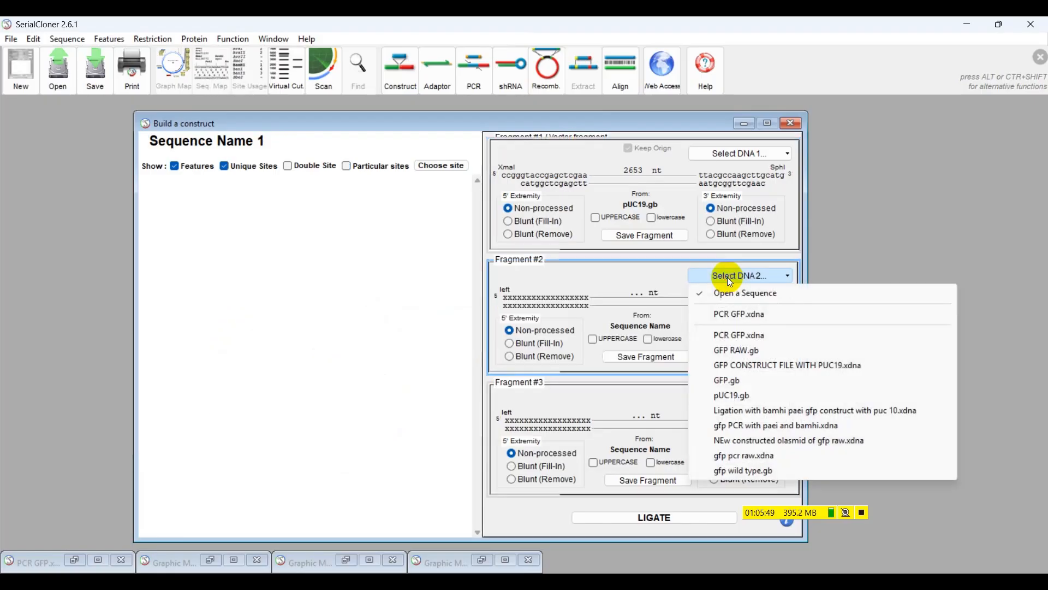
click(728, 335)
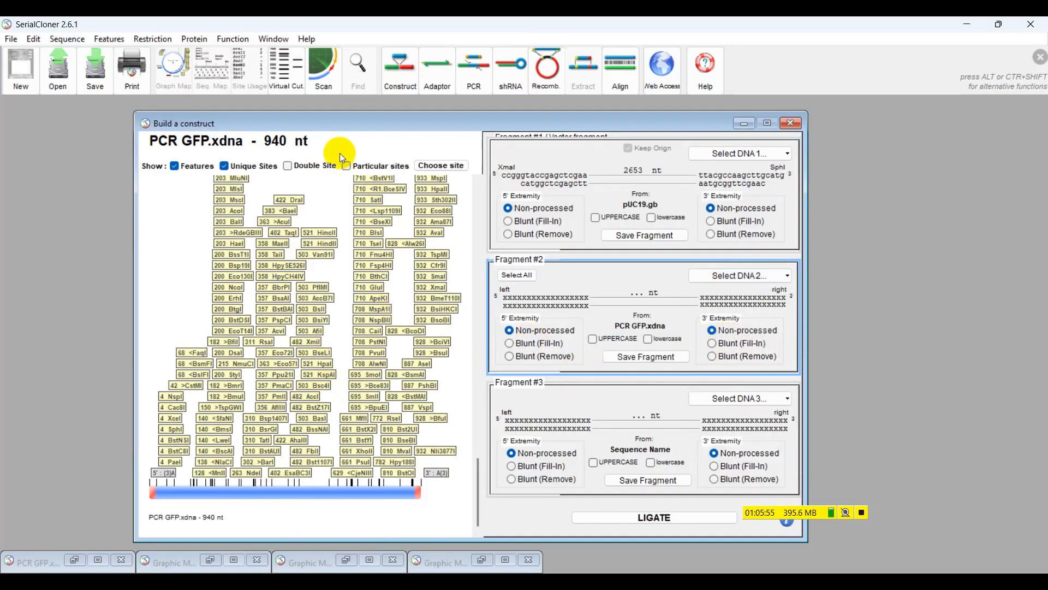
click(224, 166)
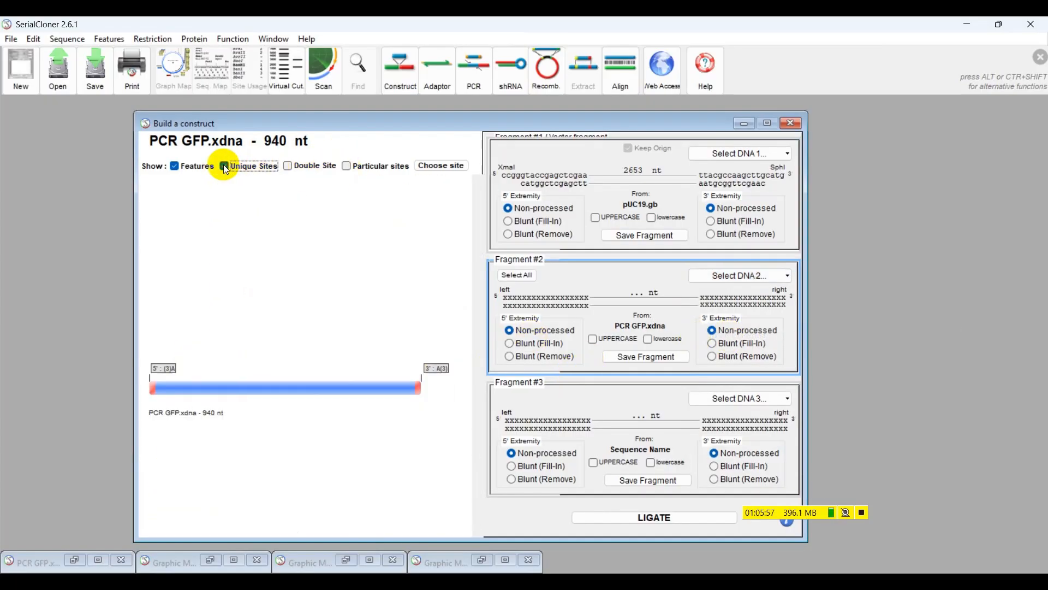
Display only the particular sites XmaI and SphI on the PCR GFP.xdna map.
click(346, 166)
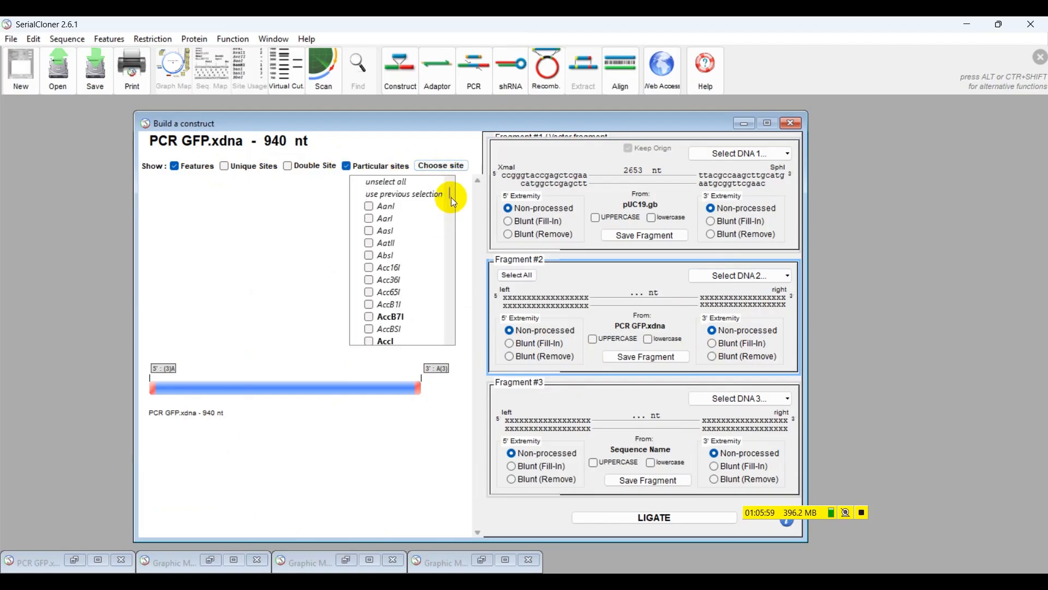
drag(451, 198, 457, 340)
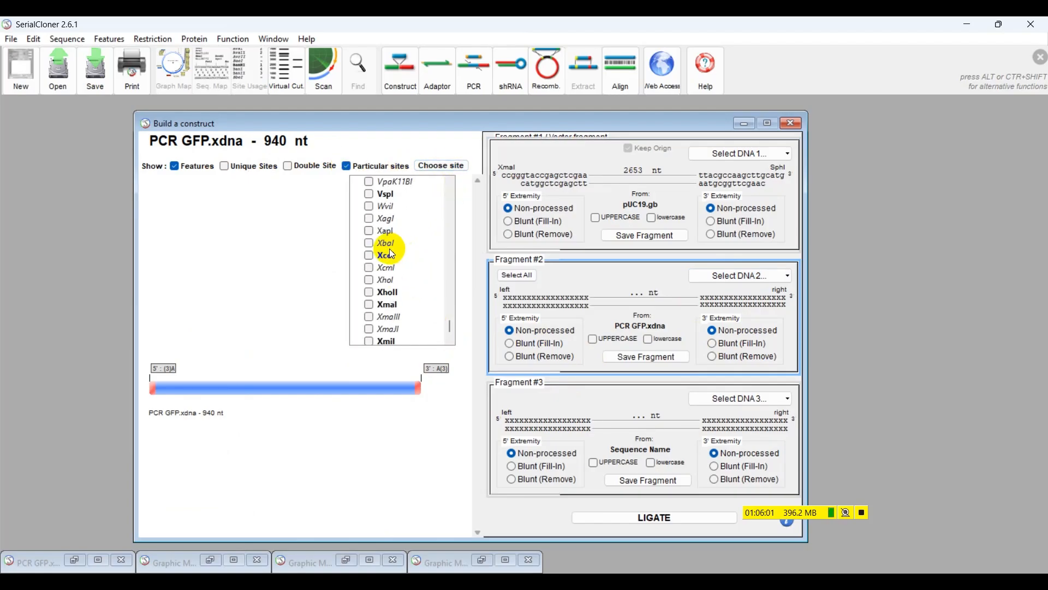
scroll(389, 262, up, 1)
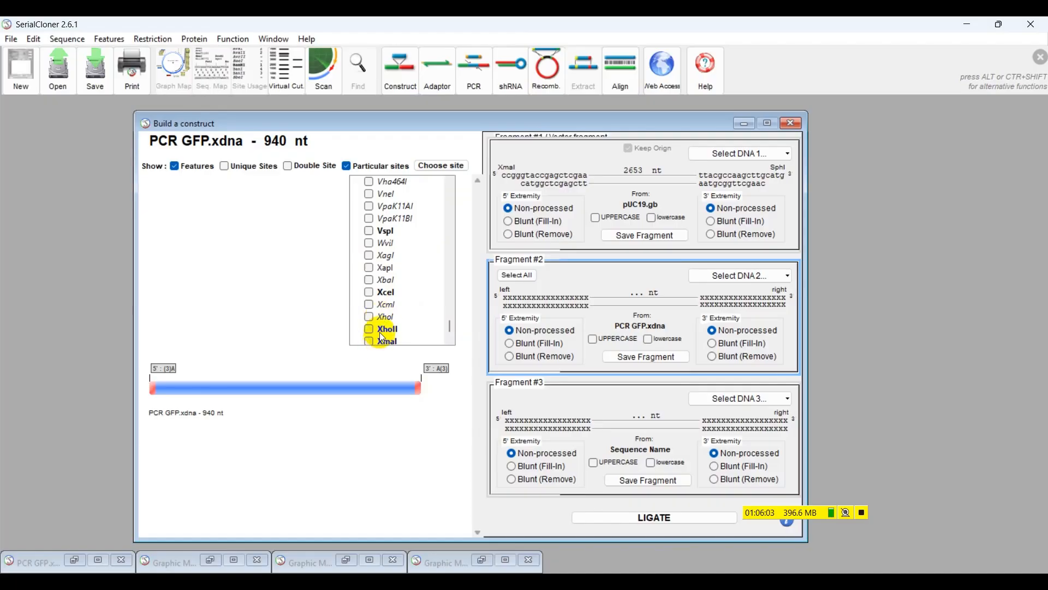
scroll(382, 336, down, 1)
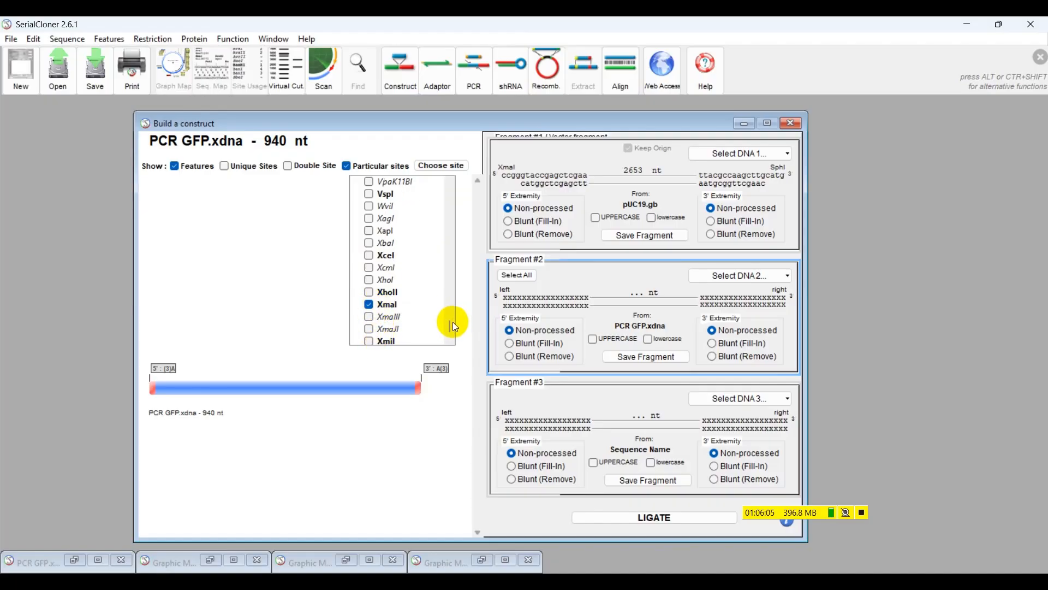
mouse_move(453, 323)
mouse_down()
mouse_move(453, 204)
mouse_move(448, 315)
mouse_up()
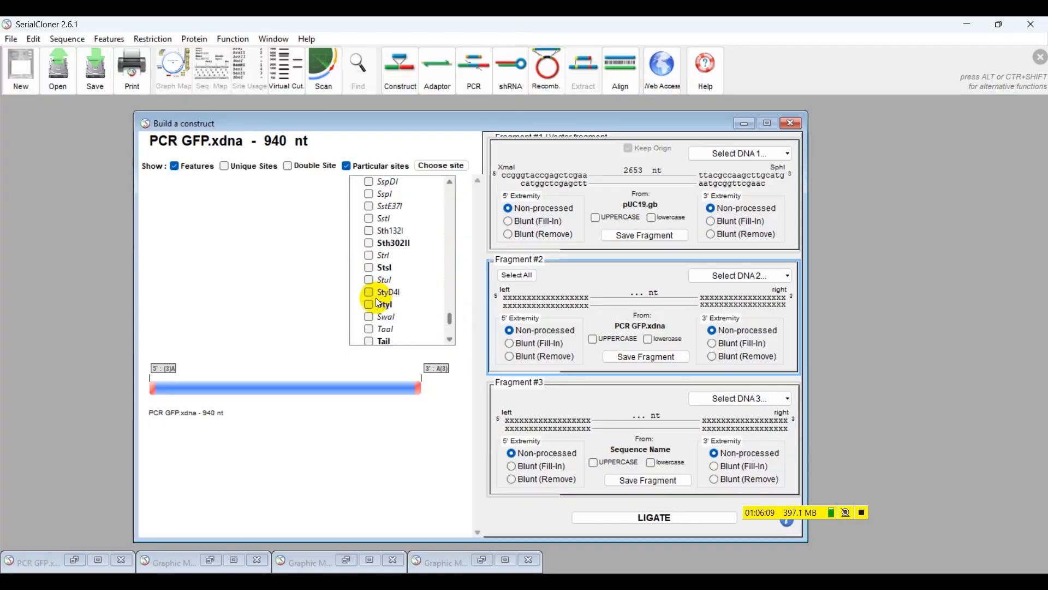
scroll(376, 295, down, 5)
scroll(385, 295, up, 3)
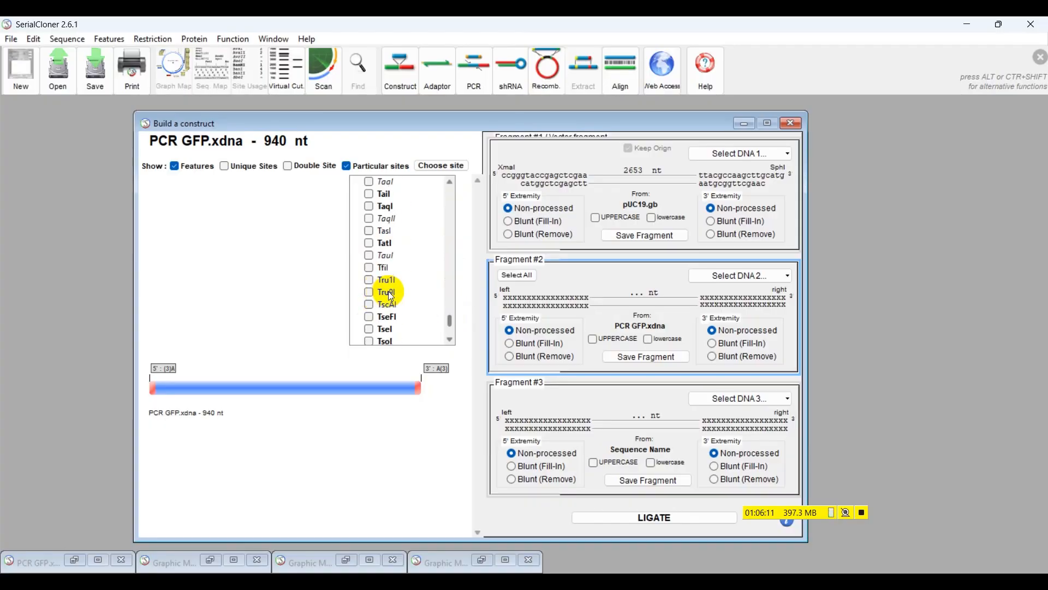
scroll(382, 299, down, 4)
scroll(388, 299, up, 5)
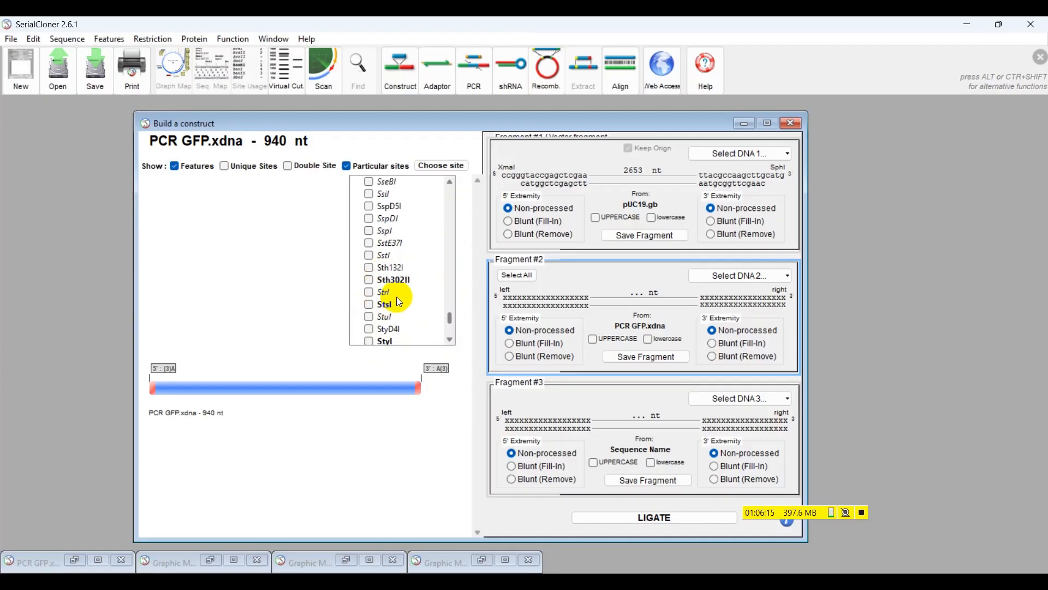
scroll(392, 269, up, 4)
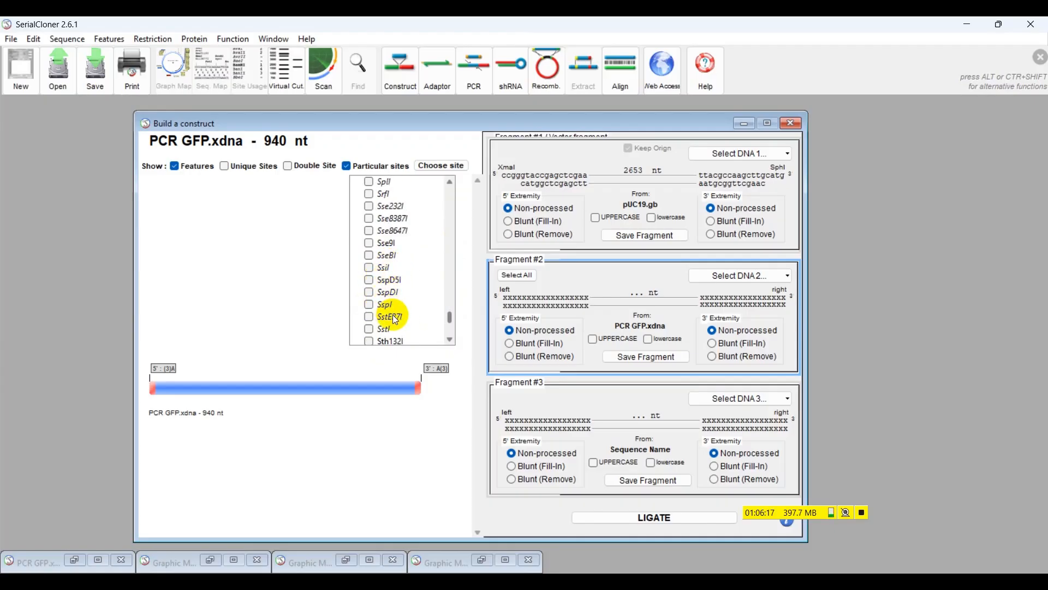
scroll(400, 323, up, 1)
scroll(389, 295, up, 1)
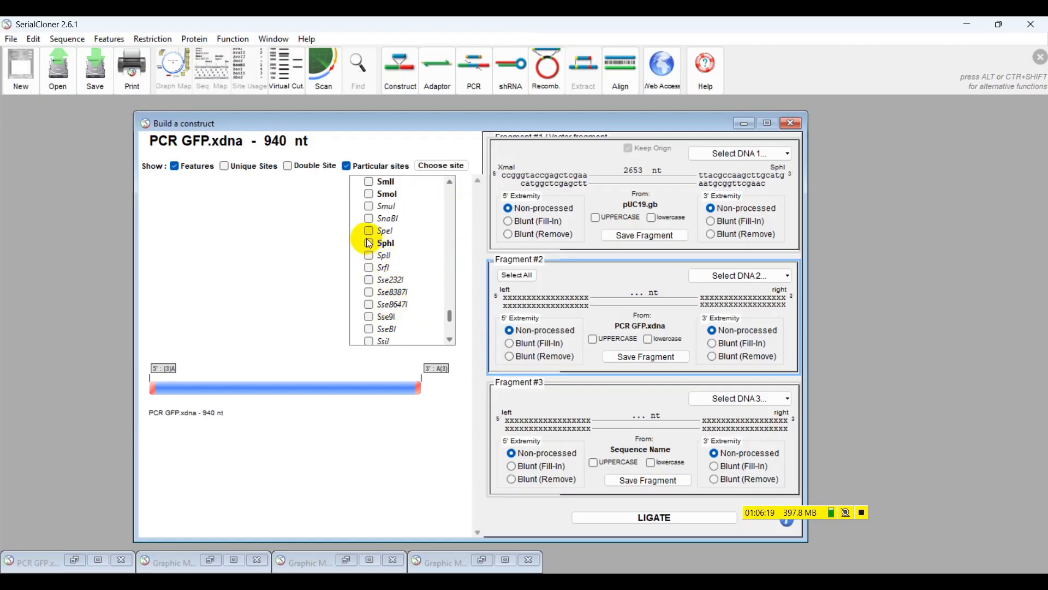
click(290, 233)
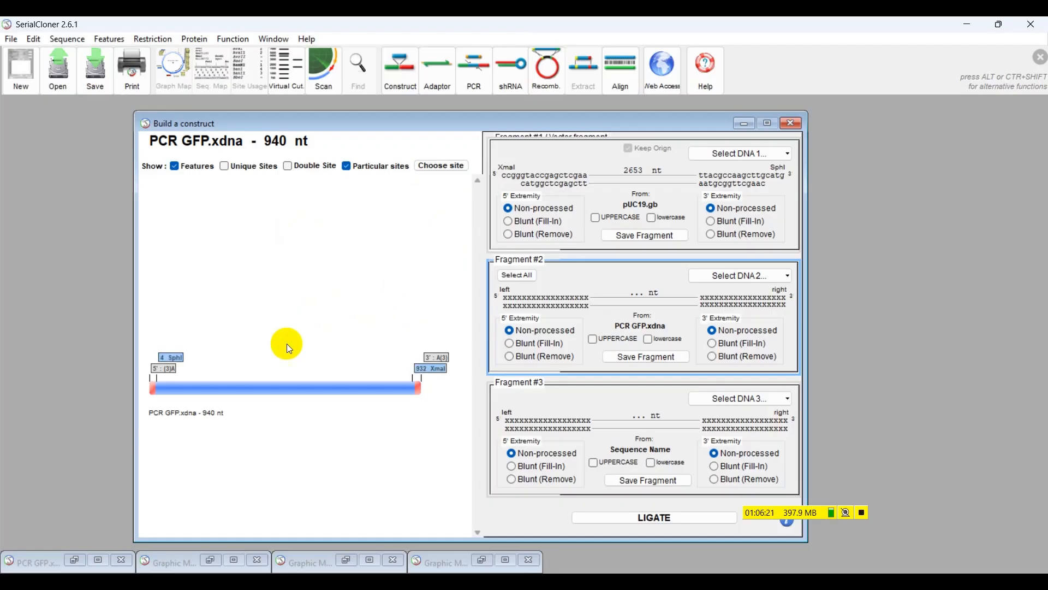
Cut the PCR GFP.xdna fragment from SphI as its left end to XmaI as its right end, and ligate it with the pUC19 vector.
click(859, 514)
click(432, 367)
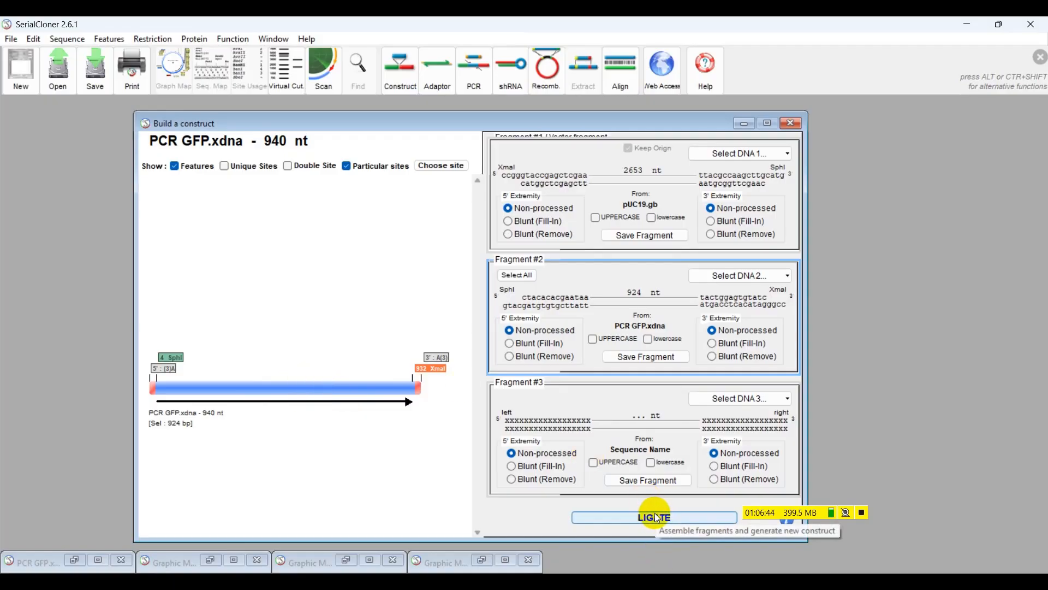
drag(749, 520, 862, 495)
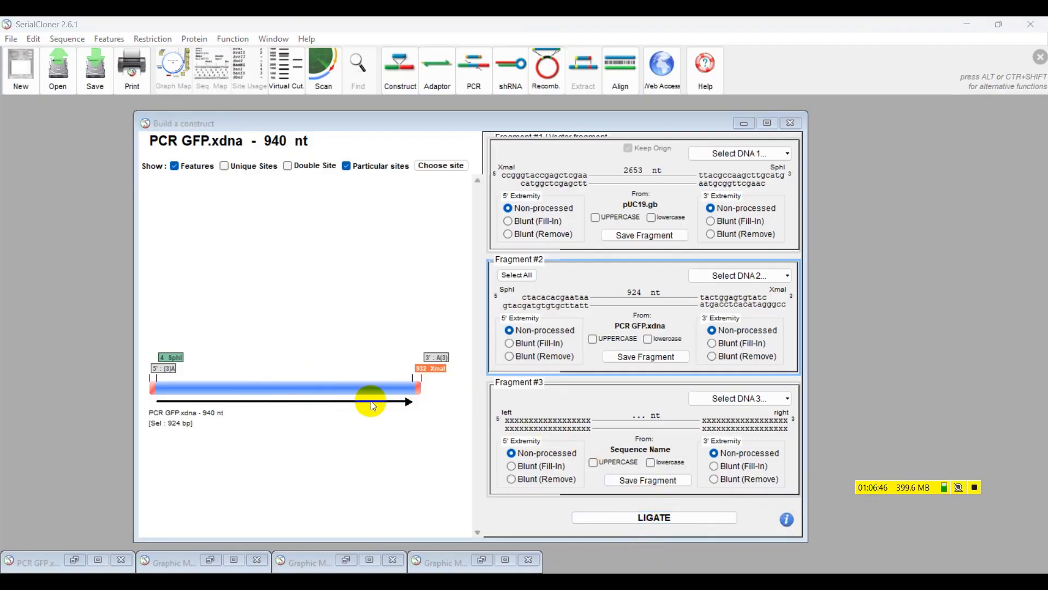
click(623, 515)
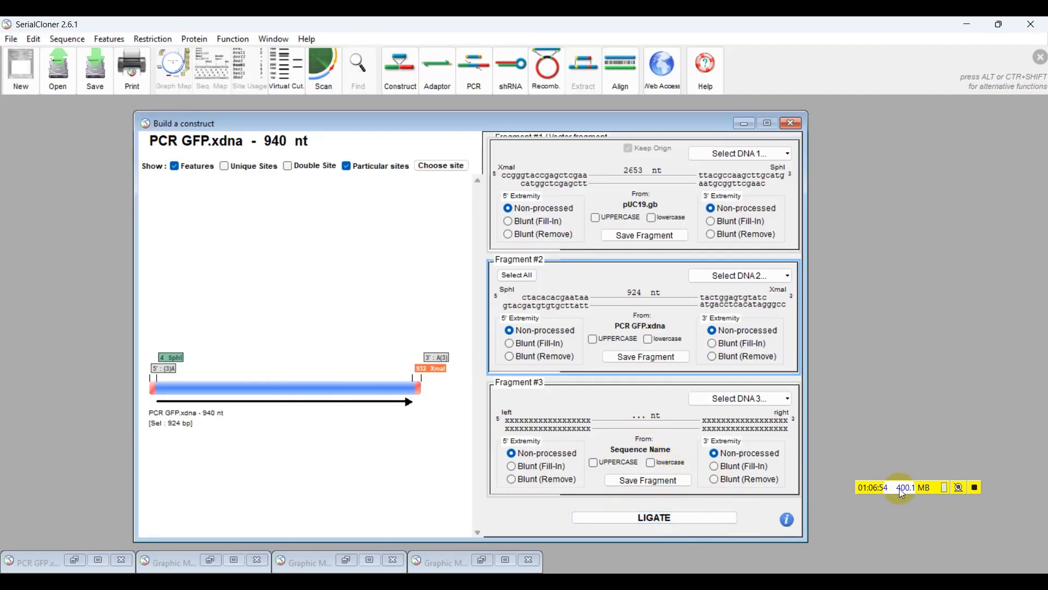
drag(902, 493, 918, 467)
click(990, 462)
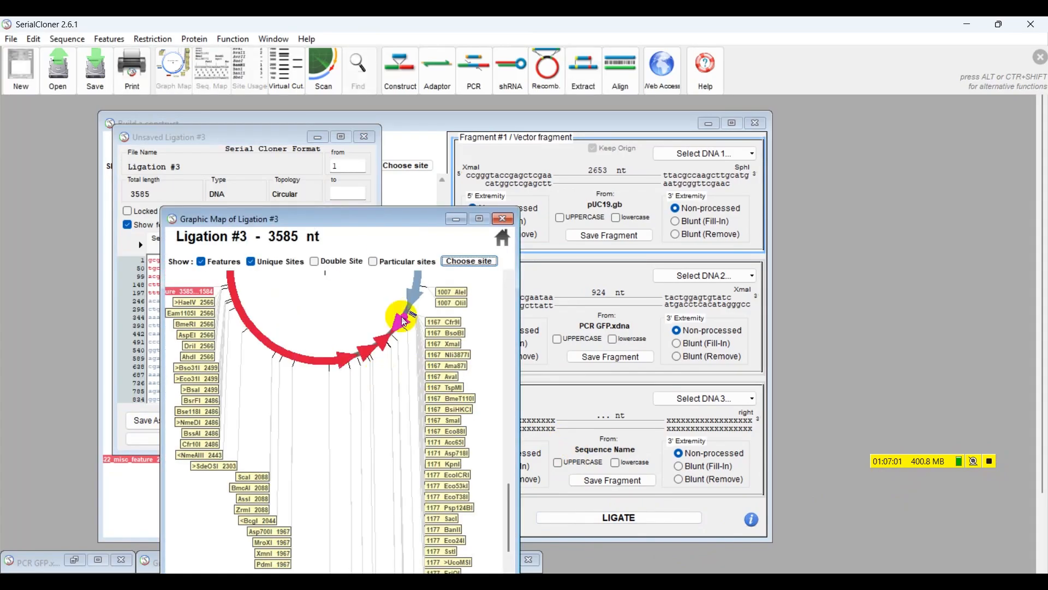
Enlarge the ligation's graphic map window and examine the PCR GFP insert within the circular plasmid.
drag(339, 218, 181, 108)
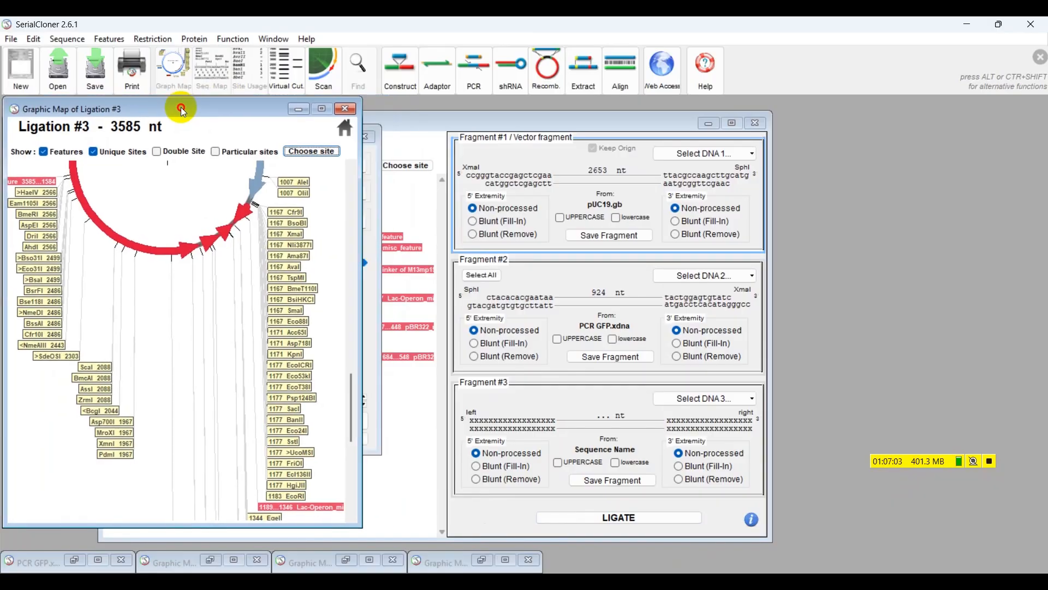
drag(360, 523, 557, 571)
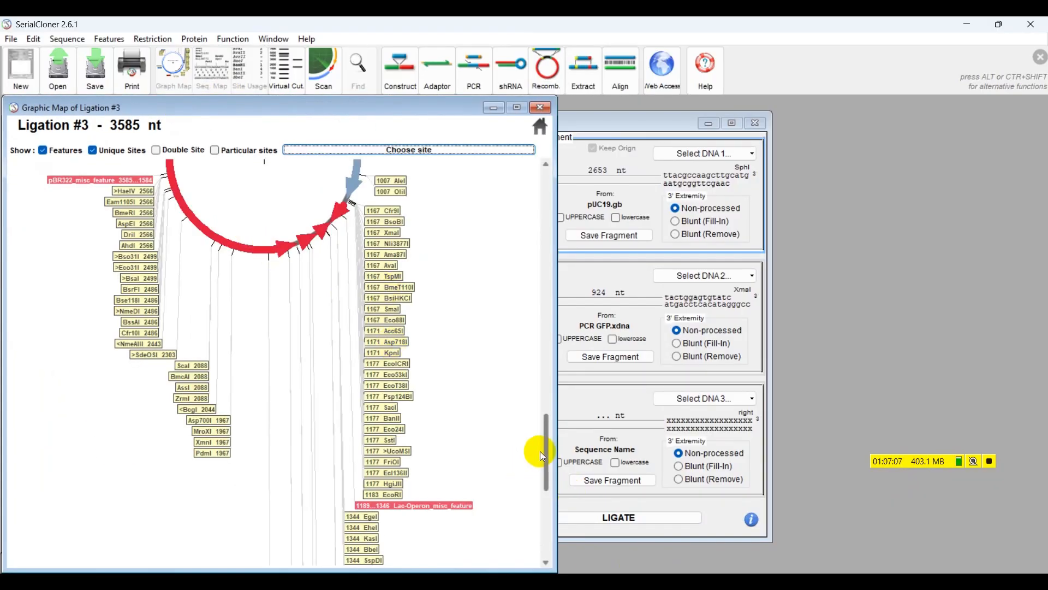
drag(546, 451, 541, 352)
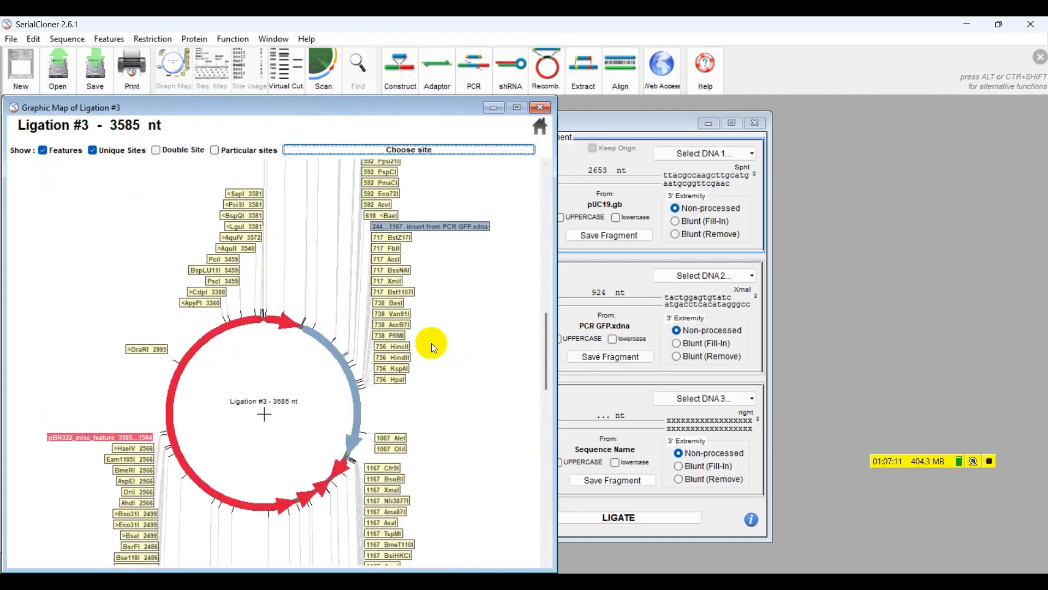
scroll(242, 296, down, 1)
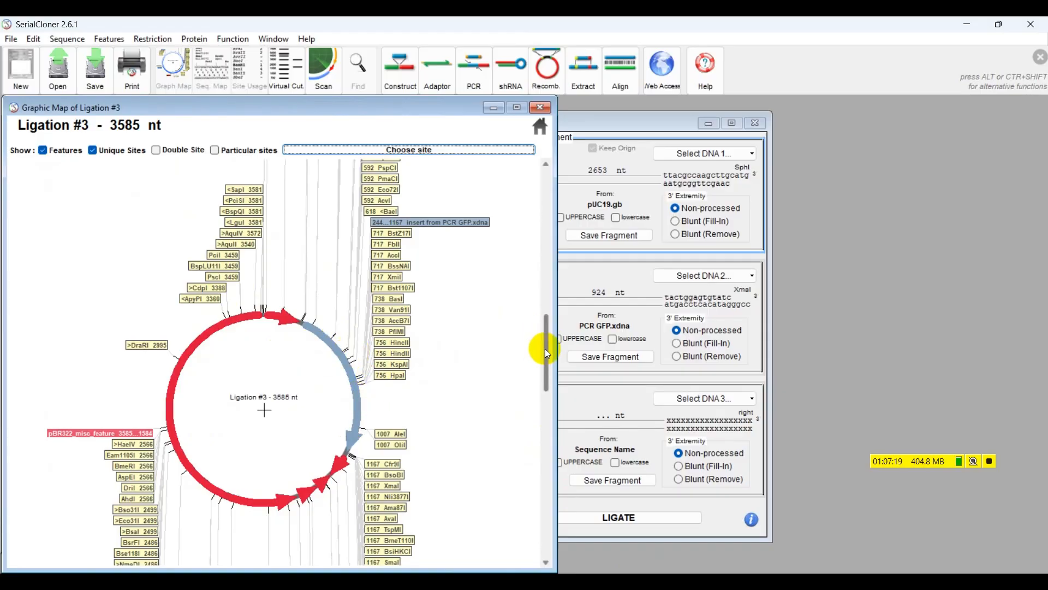
drag(545, 348, 584, 391)
scroll(513, 418, down, 2)
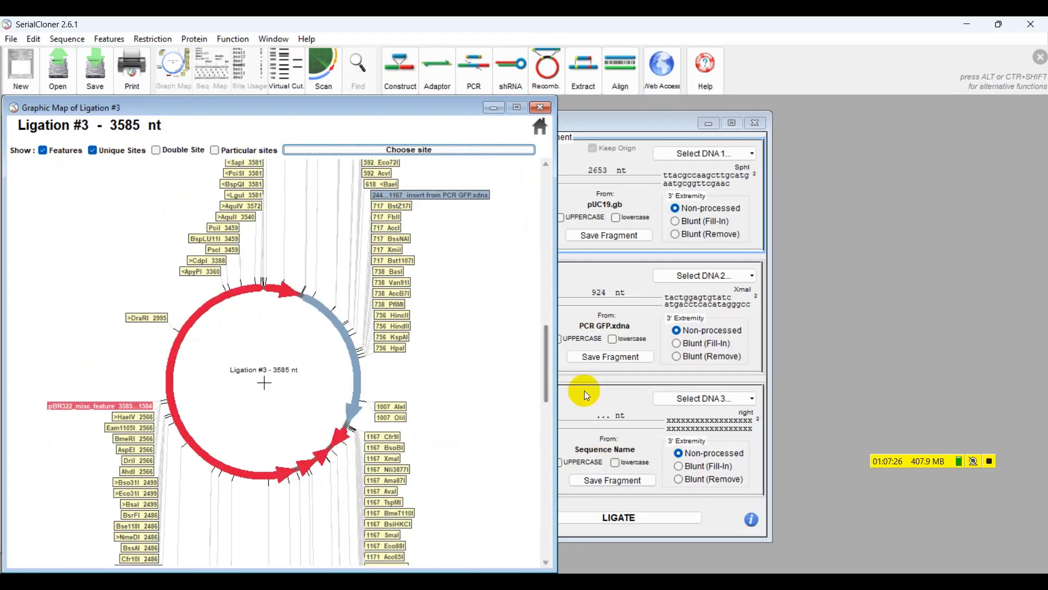
click(987, 461)
scroll(424, 307, up, 1)
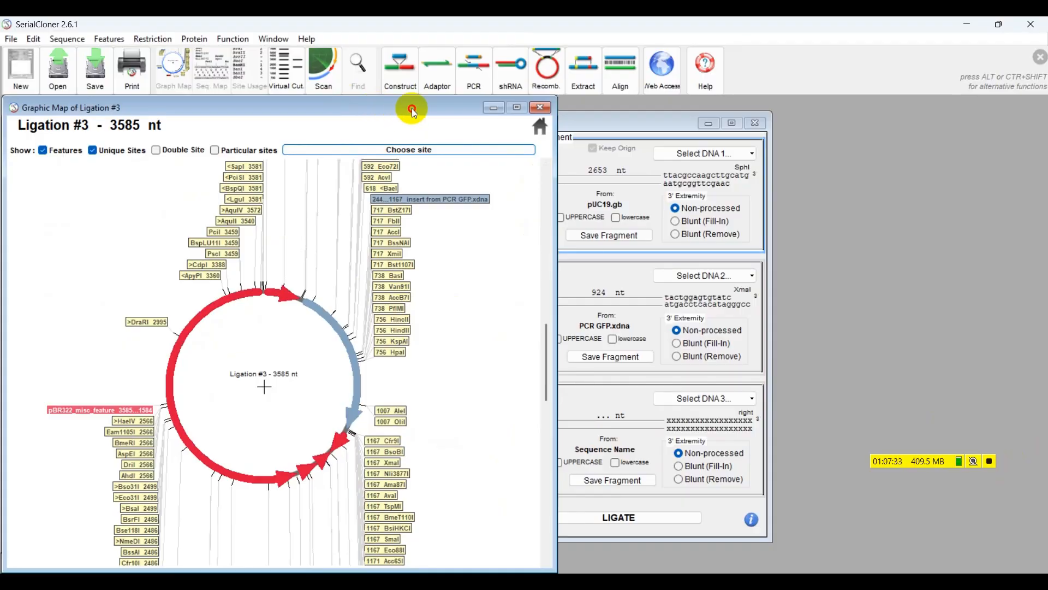
Save the ligated sequence in the Practice folder as PUC19 WITH RAW GFP.
drag(412, 108, 780, 280)
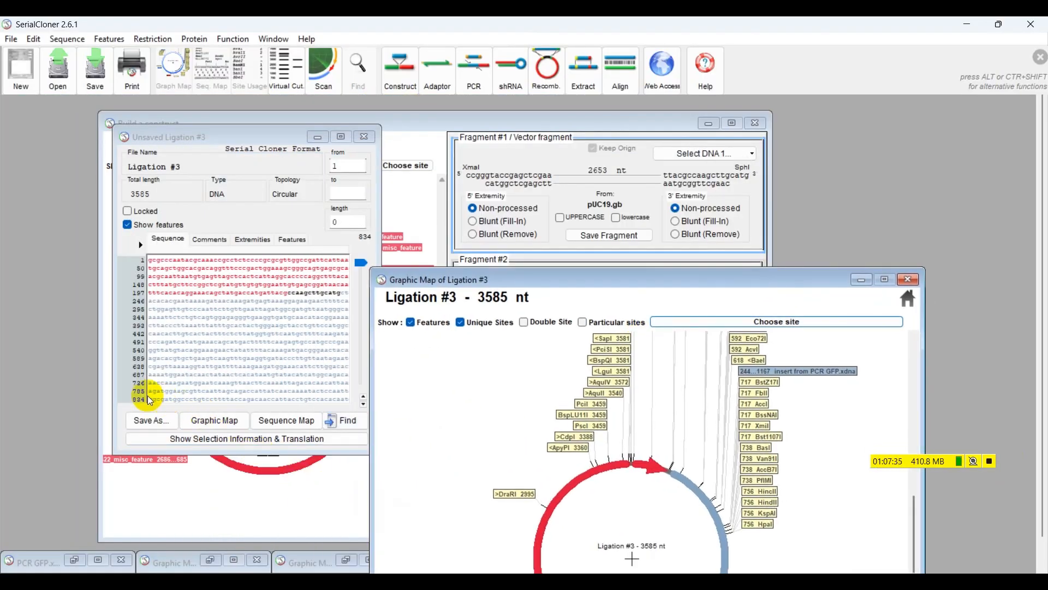
click(149, 420)
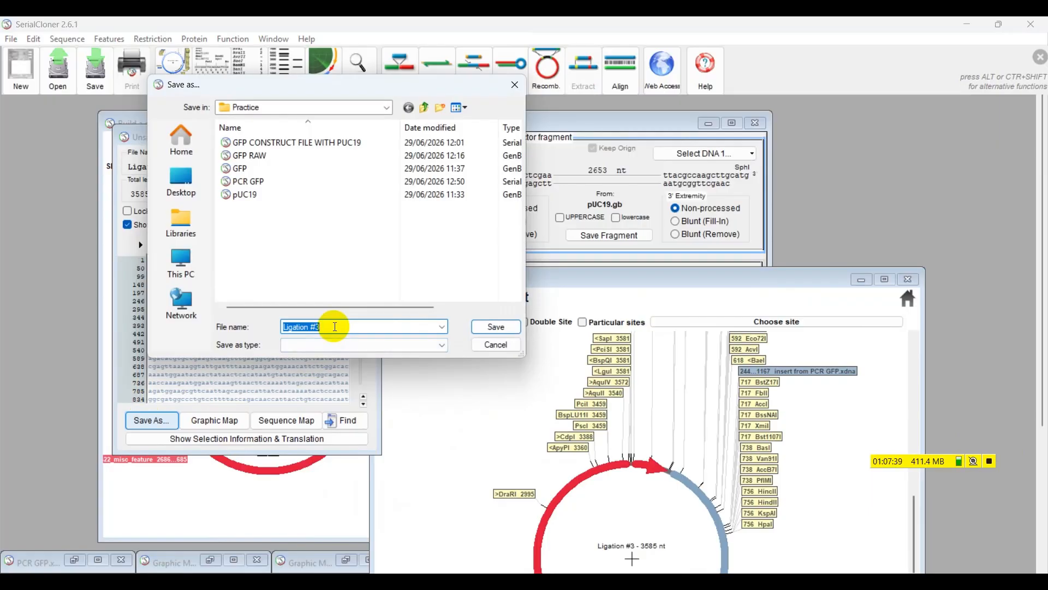
text(PUC)
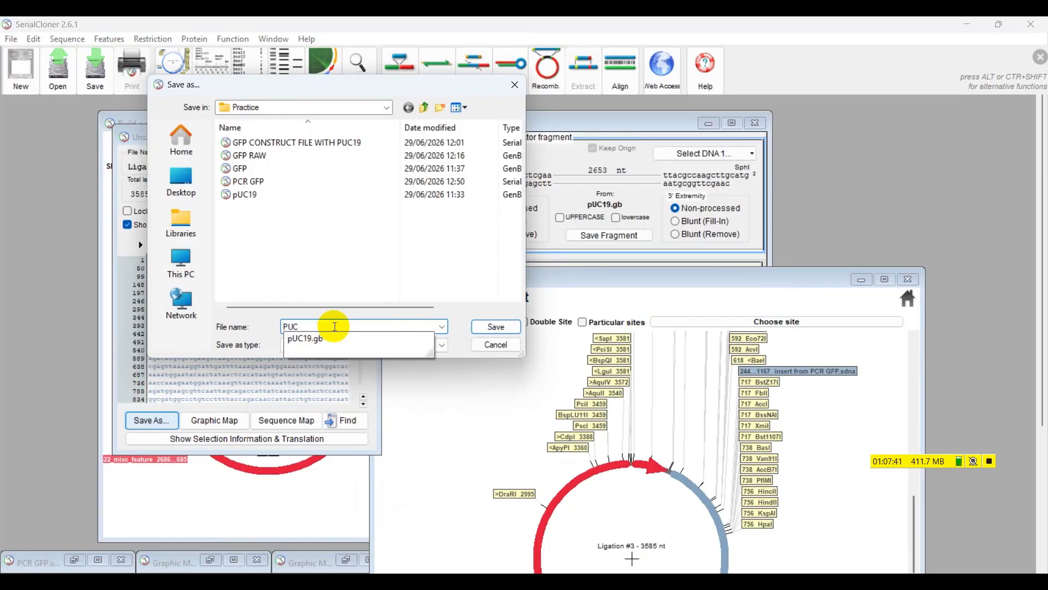
text(19 WITH)
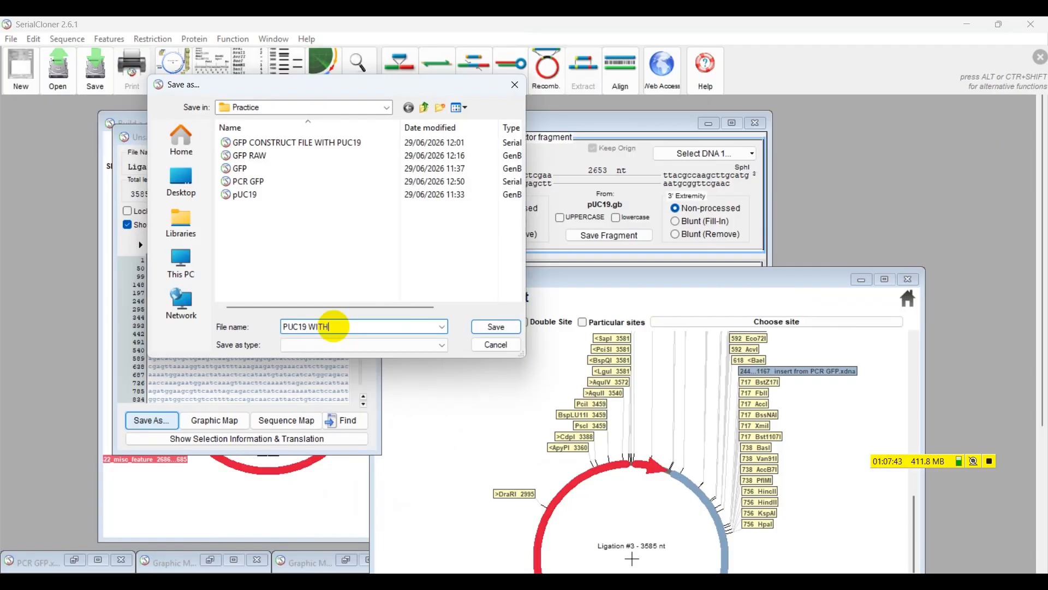
text( RAW GFP)
key(Return)
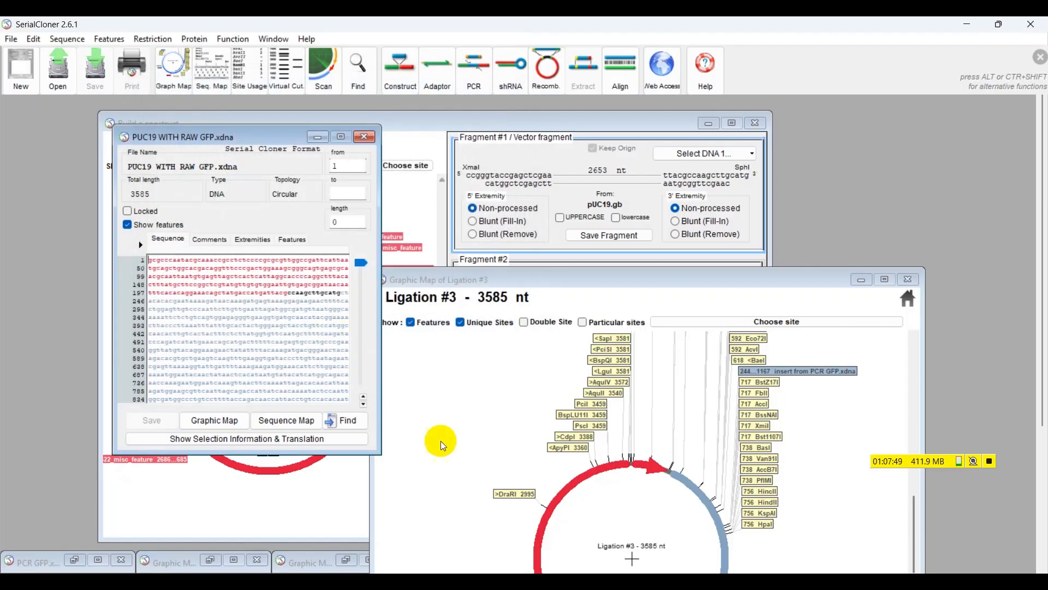
Move the ligation's graphic map back up to view the whole plasmid circle with the insert and neighbouring sites.
drag(470, 279, 215, 125)
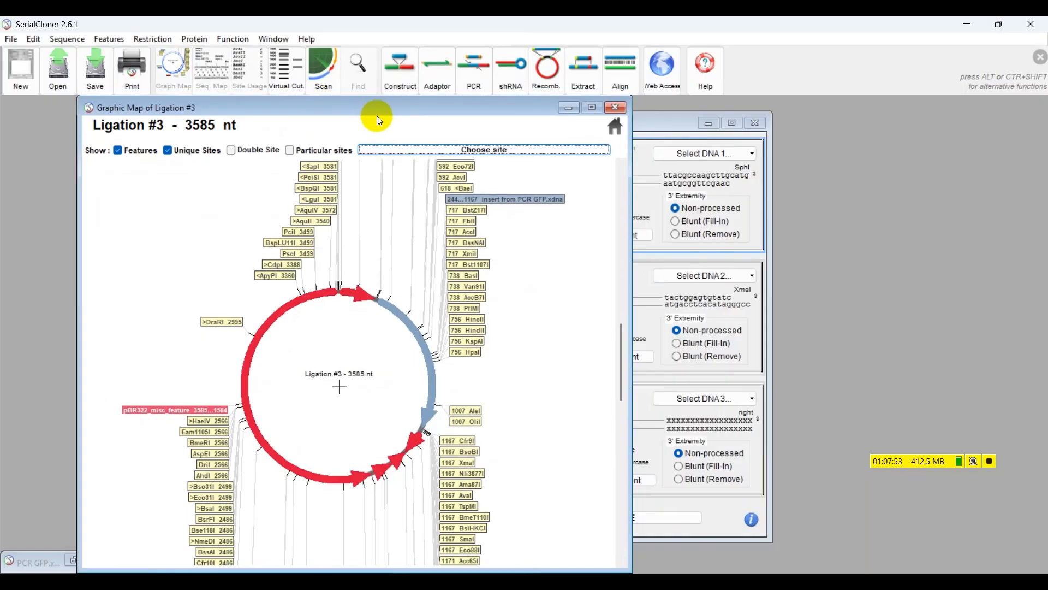
drag(369, 109, 332, 114)
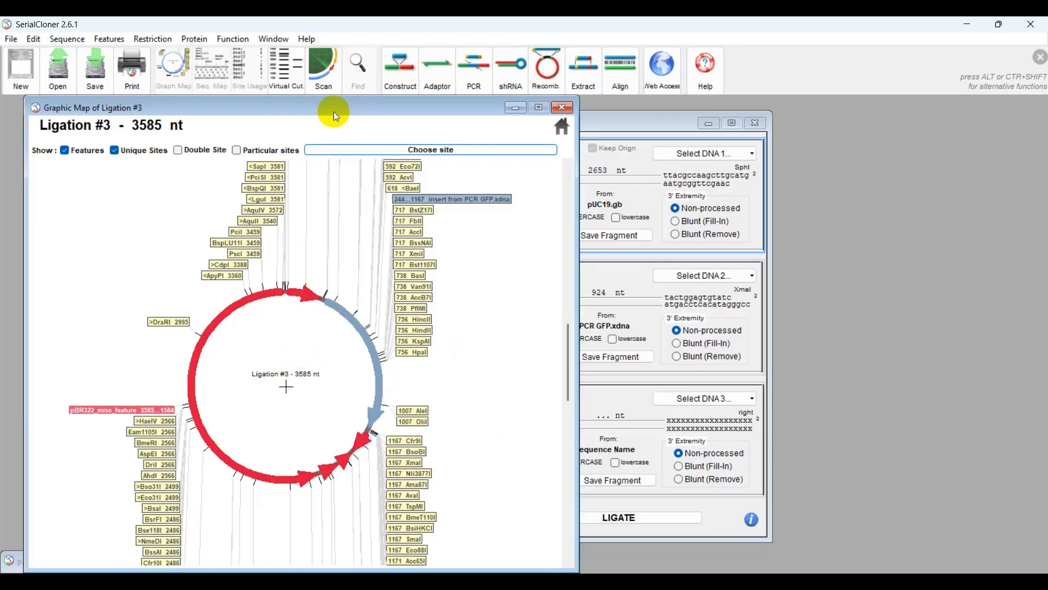
mouse_move(333, 111)
mouse_down()
mouse_move(337, 75)
mouse_move(337, 112)
mouse_up()
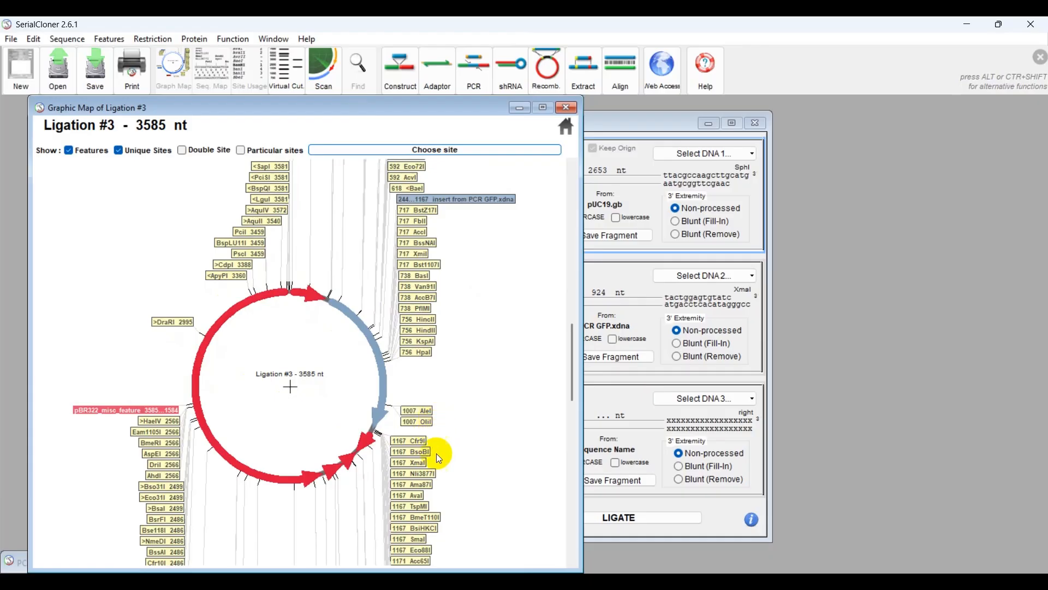
Switch to the Chrome browser and search Google for addgene.
click(549, 585)
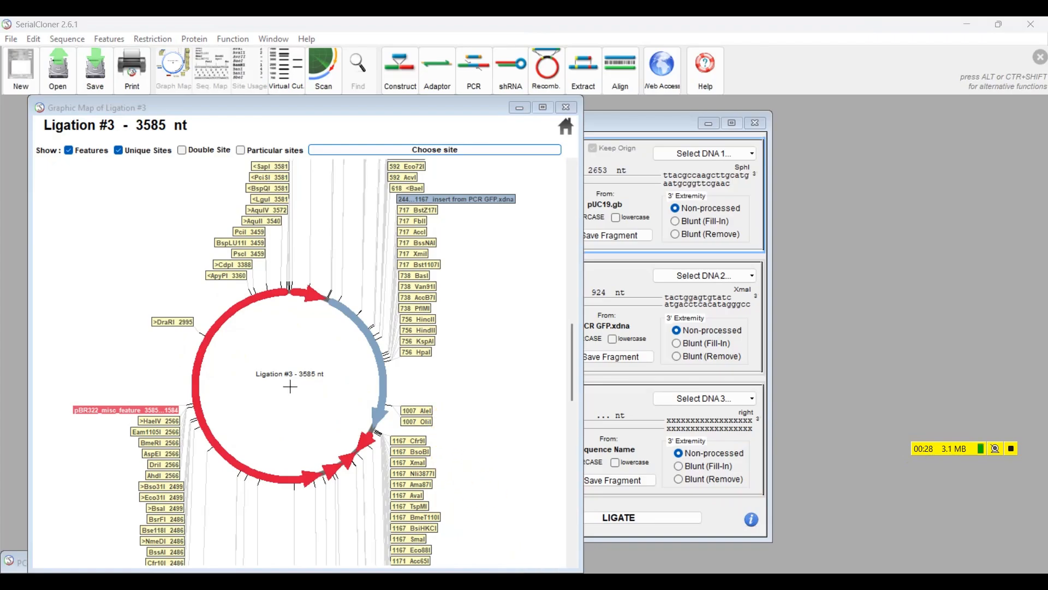
click(538, 549)
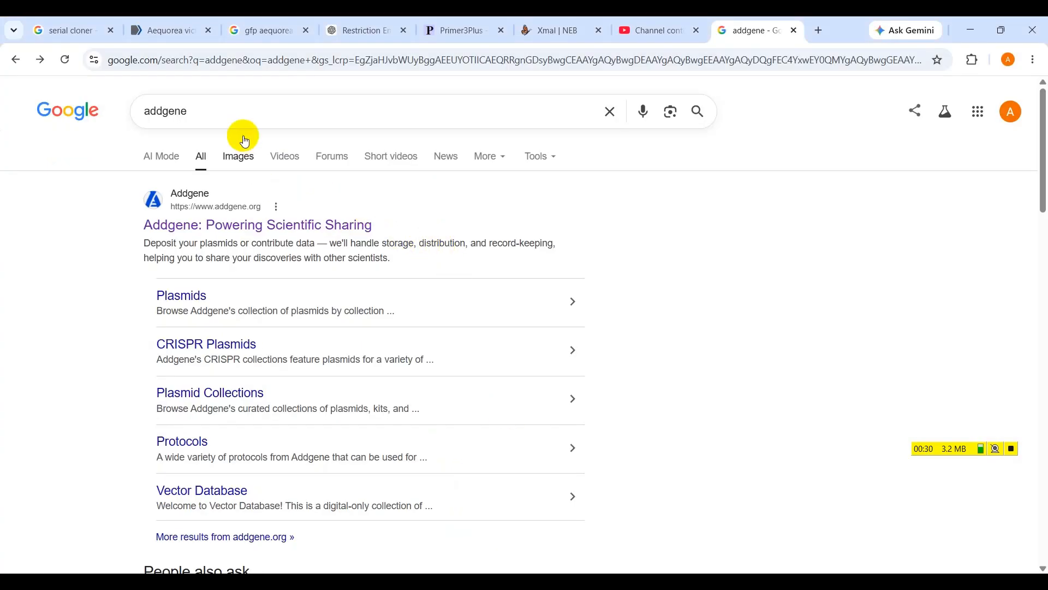
click(218, 117)
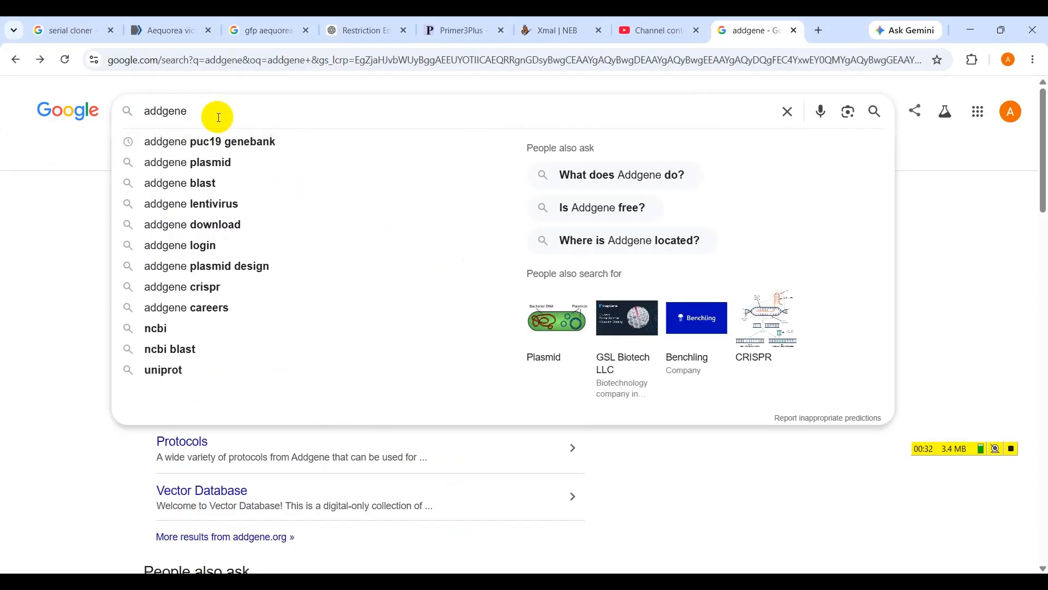
key(Return)
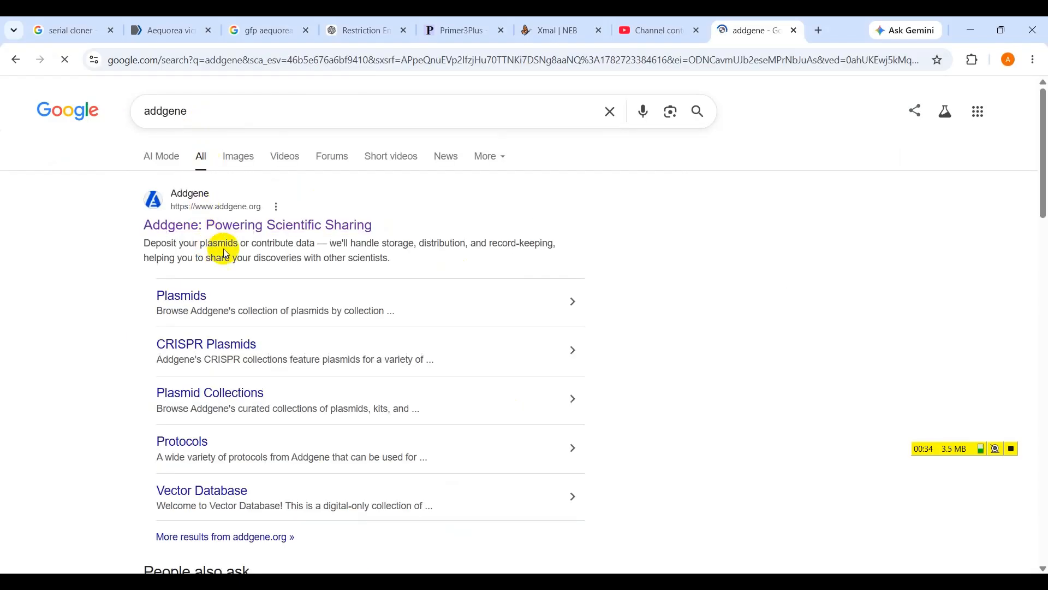
click(222, 224)
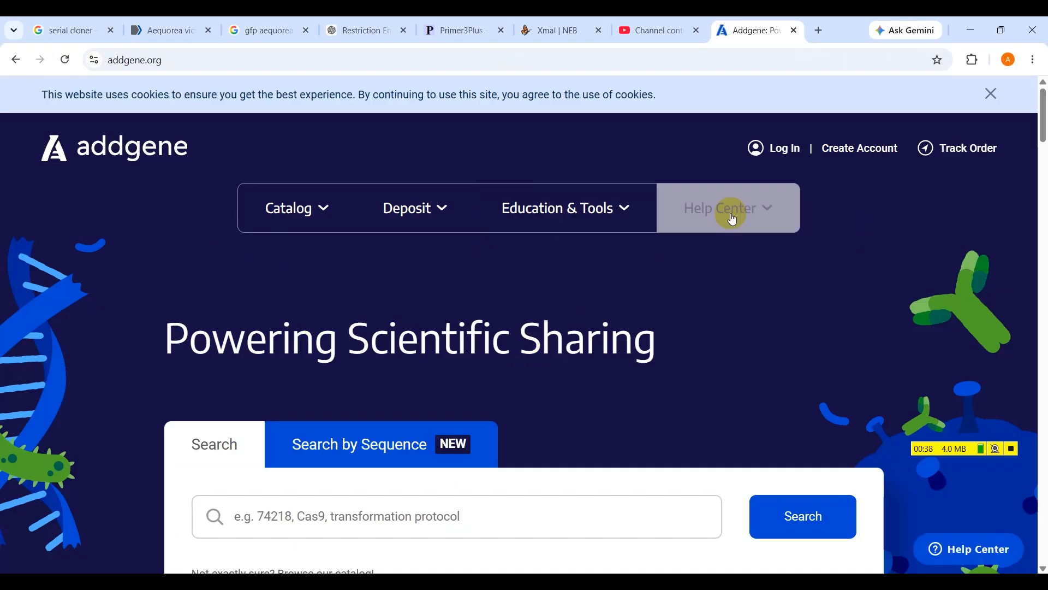
click(854, 156)
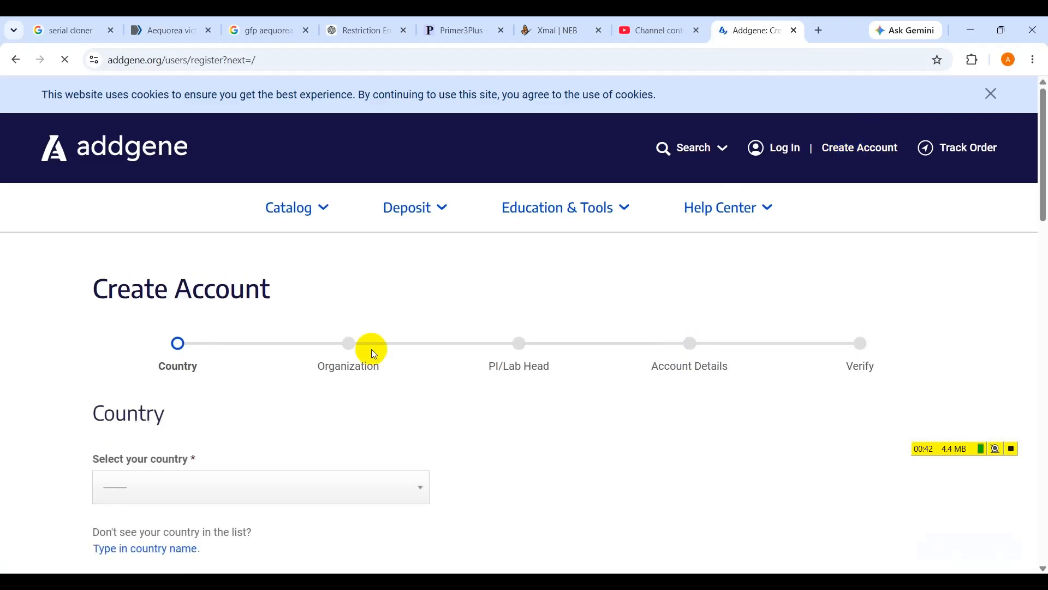
scroll(164, 396, down, 4)
click(136, 281)
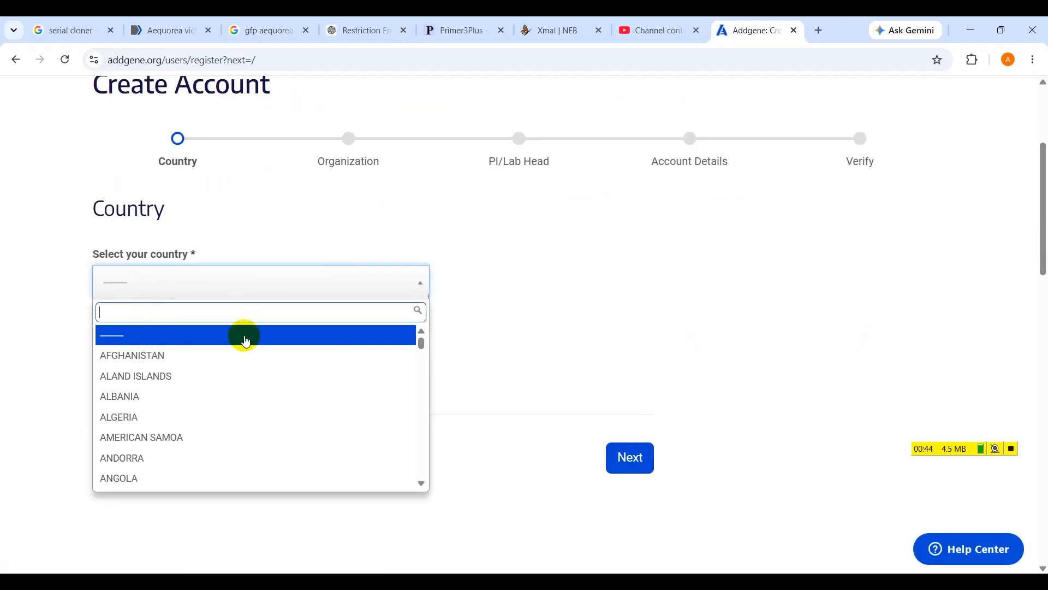
text(ba)
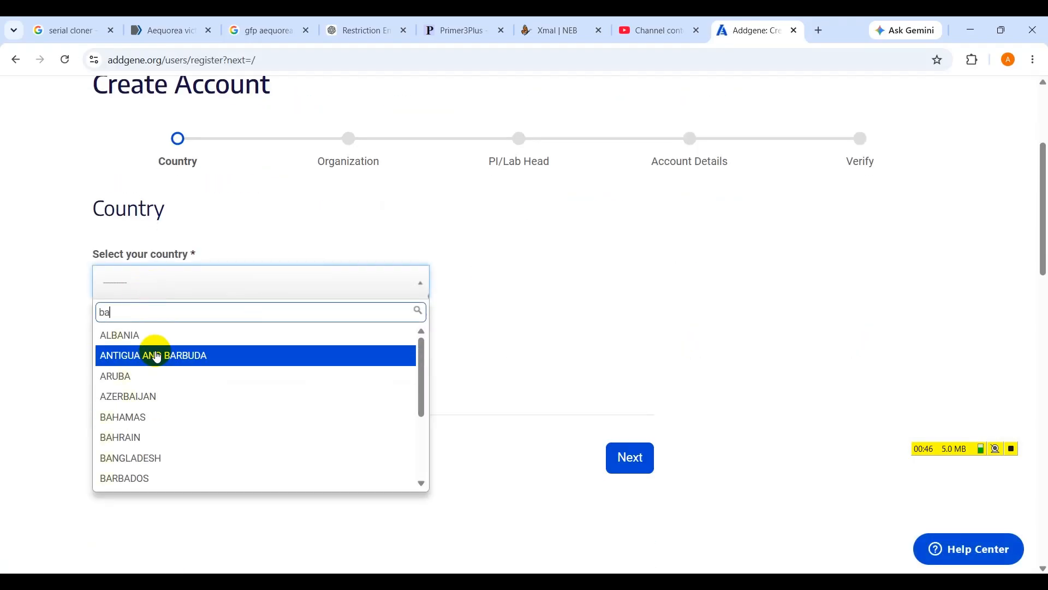
text(ng)
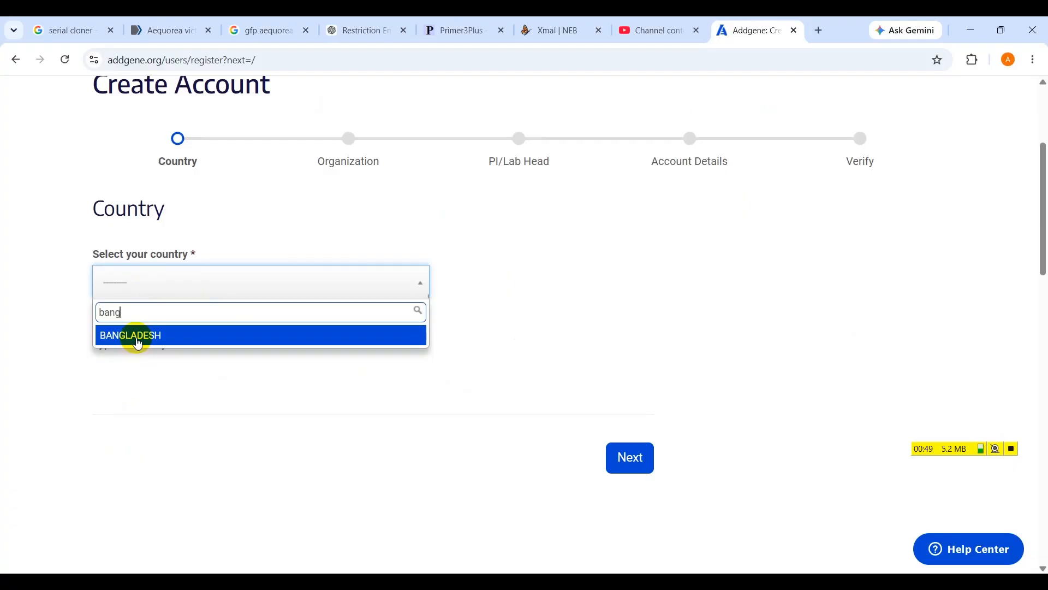
click(139, 344)
scroll(249, 412, down, 3)
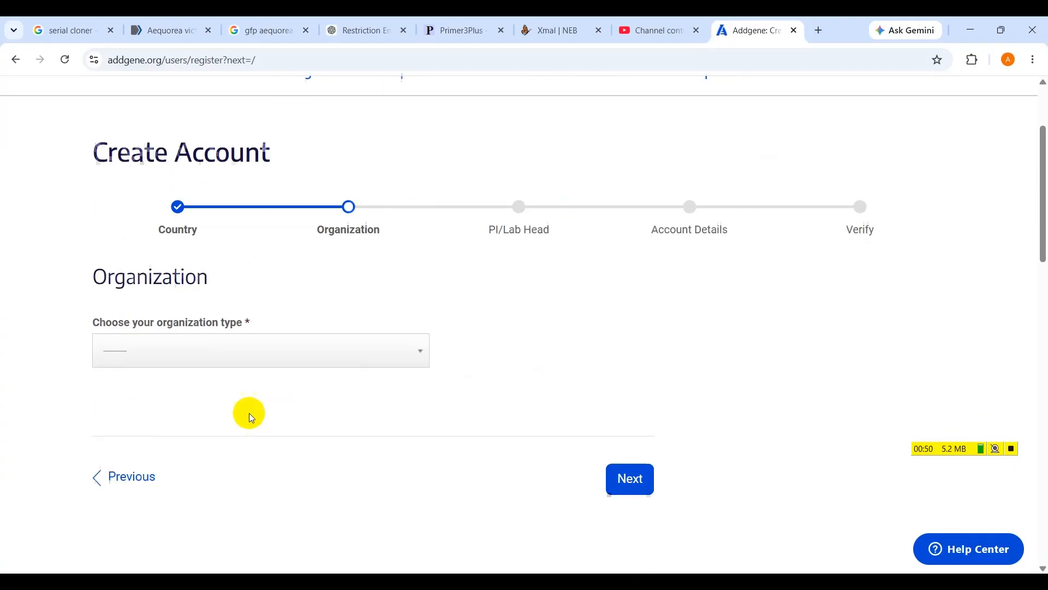
Set the organization type to Academic/Non-Profit and the organization to Jashore University of Science and Technology.
click(183, 350)
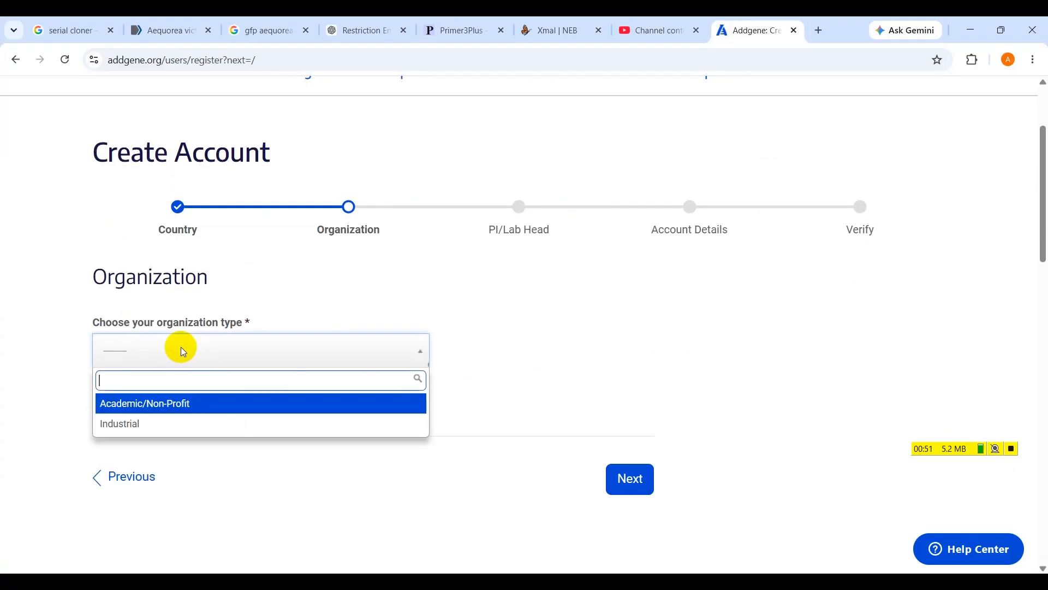
click(136, 408)
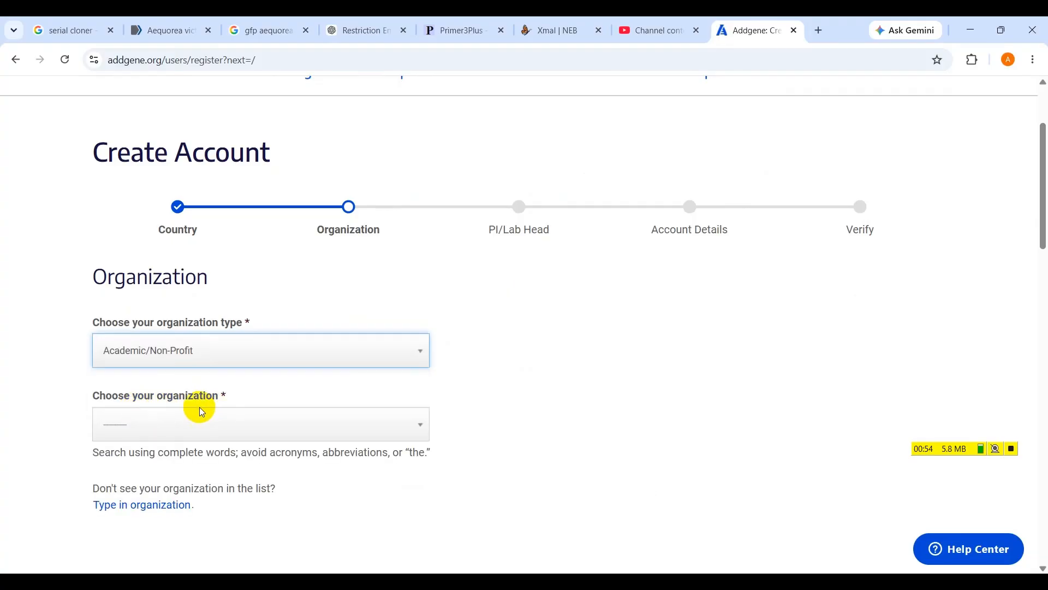
click(145, 429)
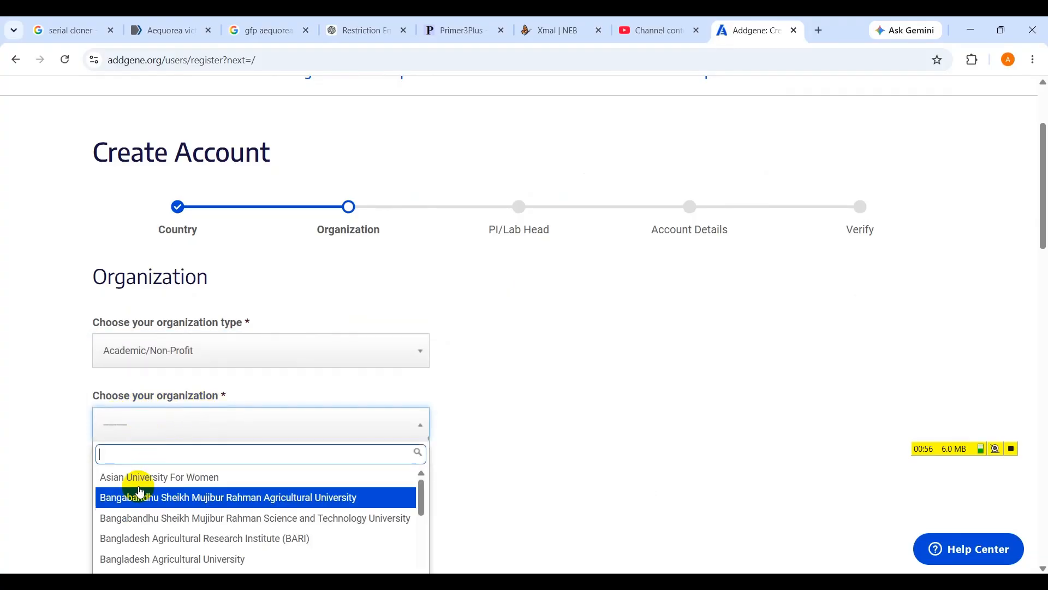
text(jash)
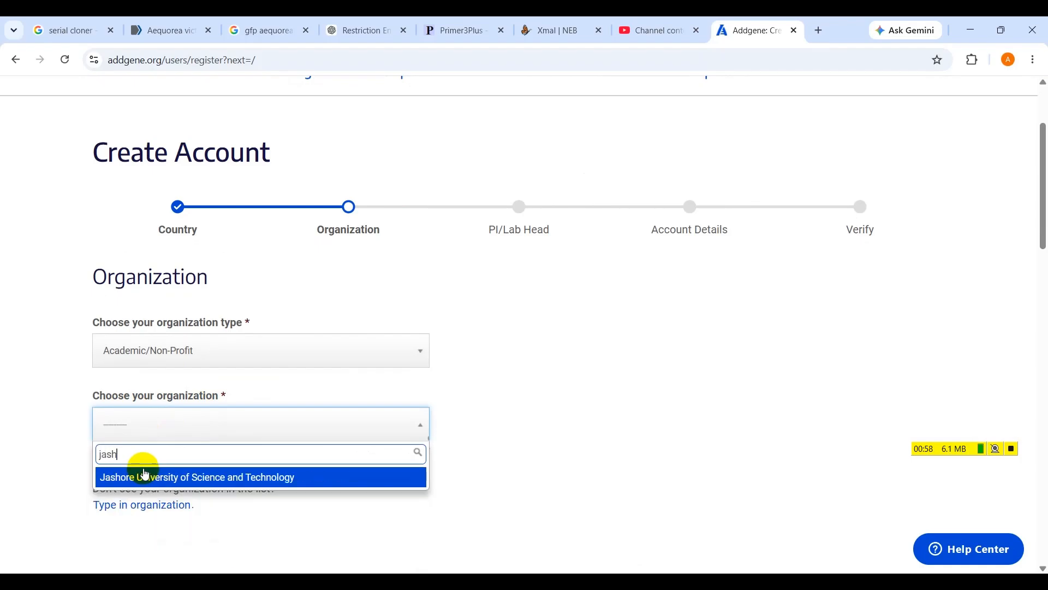
click(141, 475)
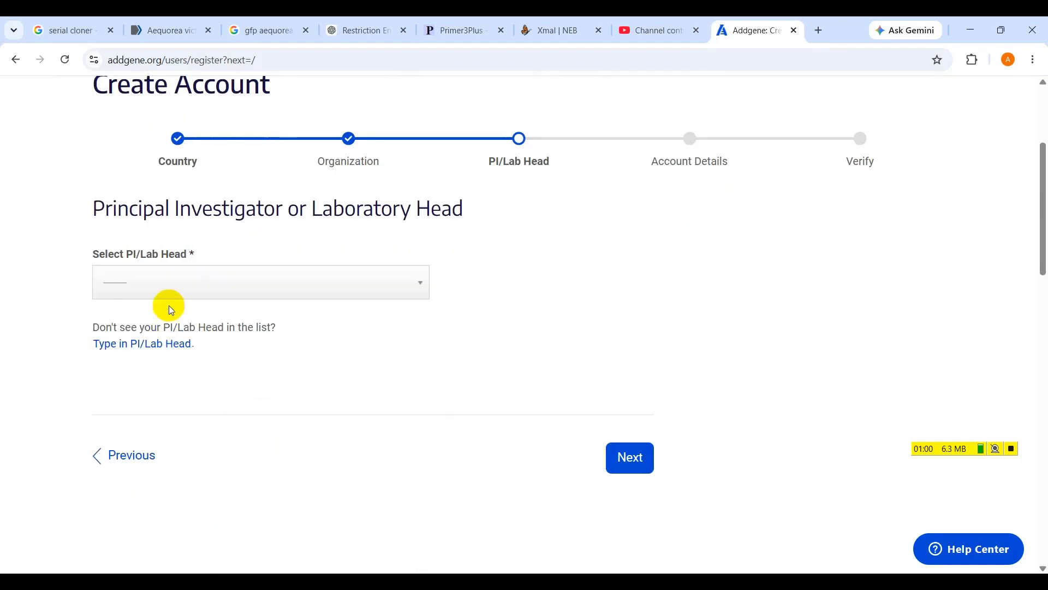
Examine the PI/Lab Head choices in the registration form, and go back to the Addgene home page.
click(171, 285)
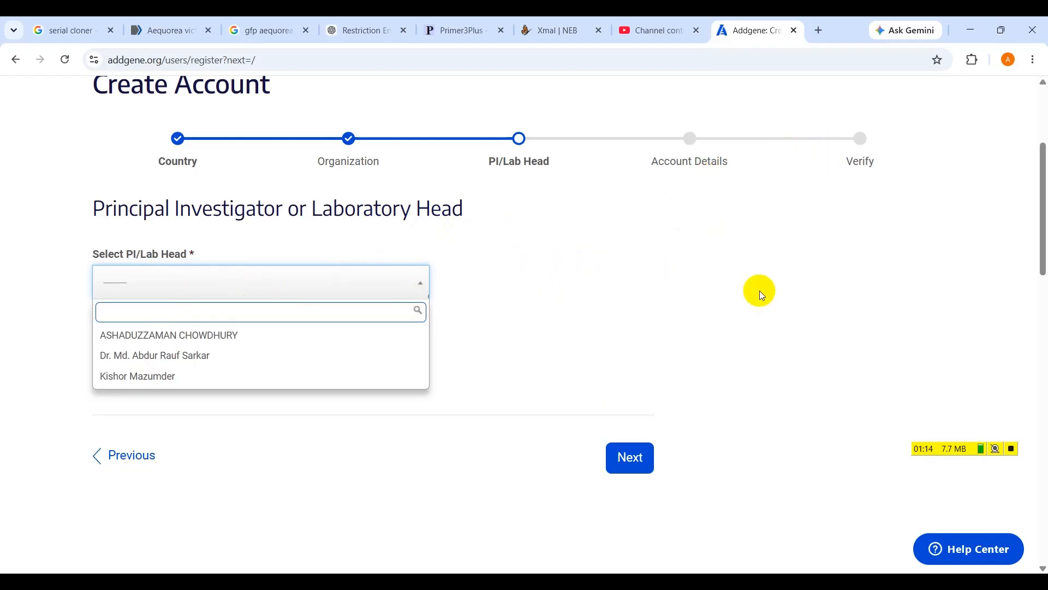
click(941, 455)
drag(940, 453, 876, 275)
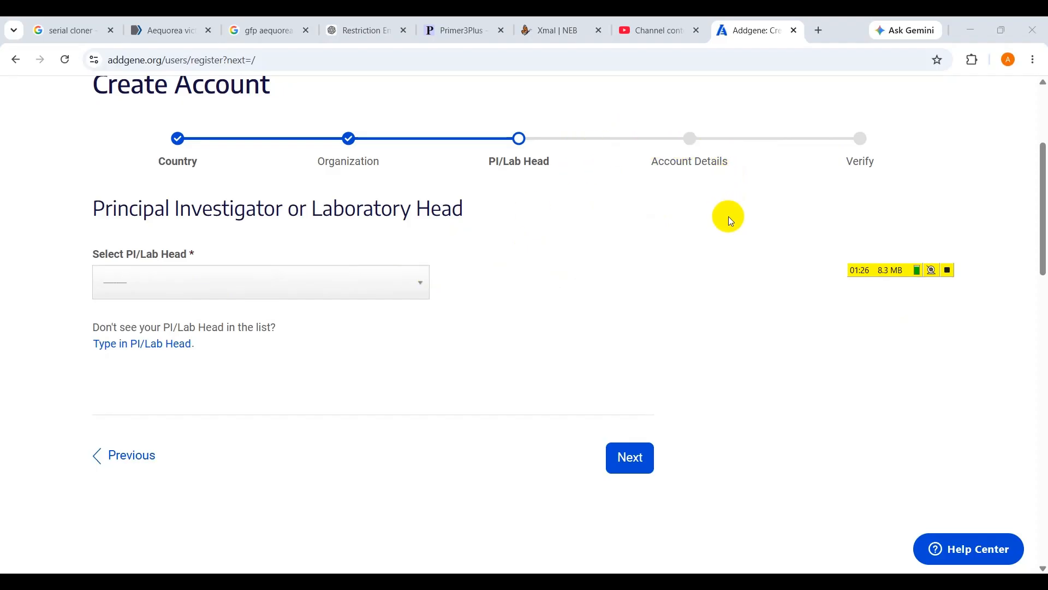
drag(867, 273, 855, 208)
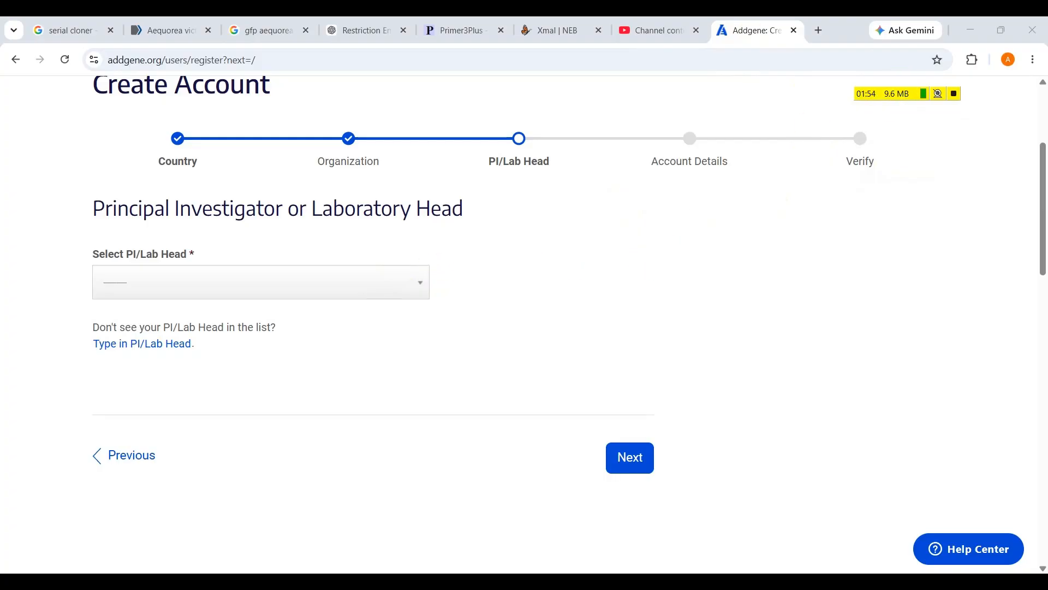
scroll(319, 322, down, 1)
scroll(329, 314, up, 1)
scroll(330, 316, up, 4)
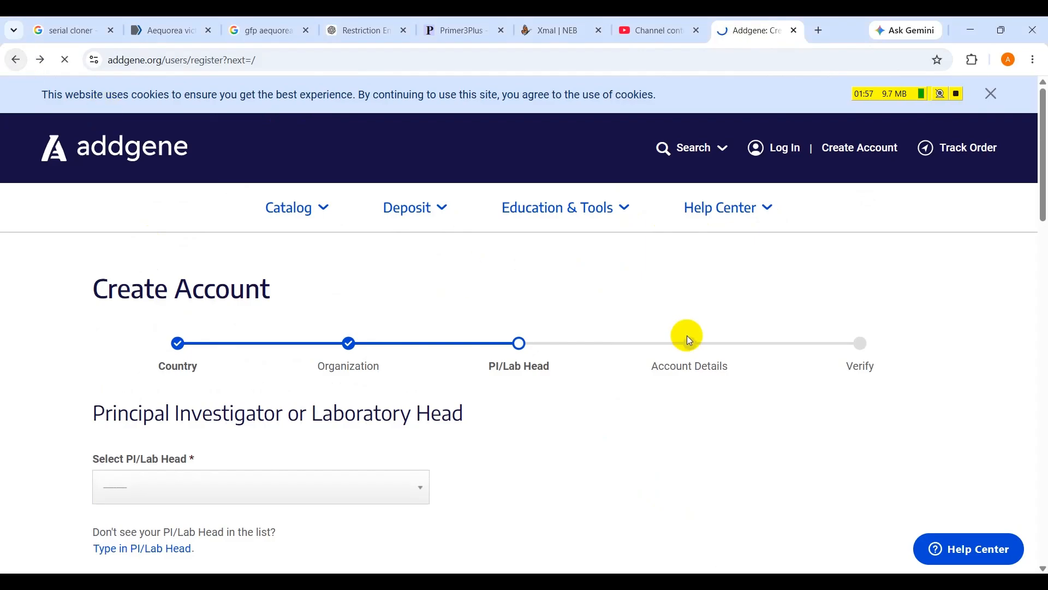
key(alt+Left)
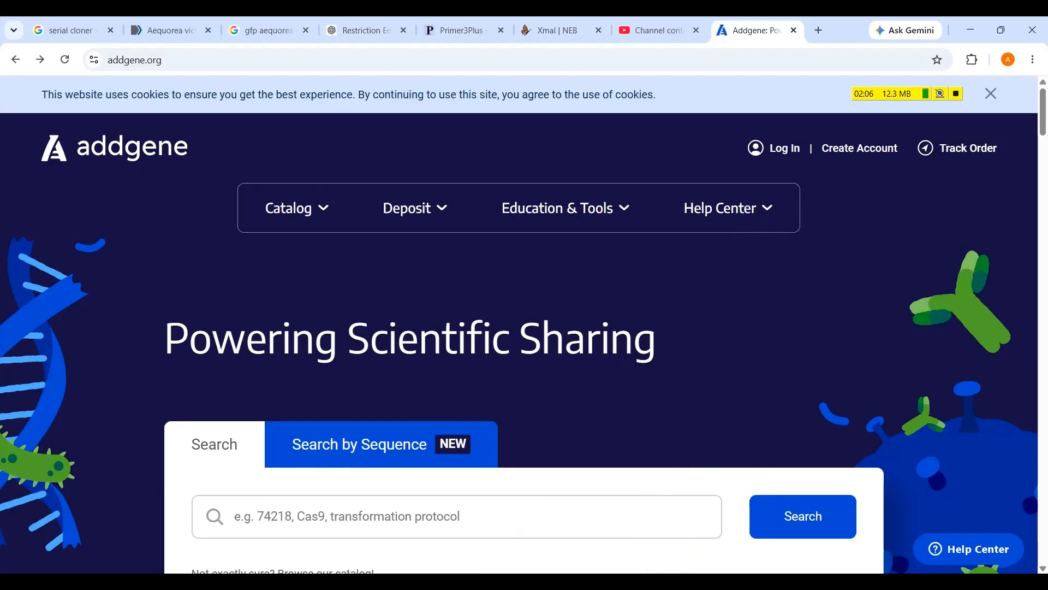
Switch to SerialCloner, shift the ligation's graphic map window aside and narrow it to uncover more of the ligation fragments window.
click(601, 583)
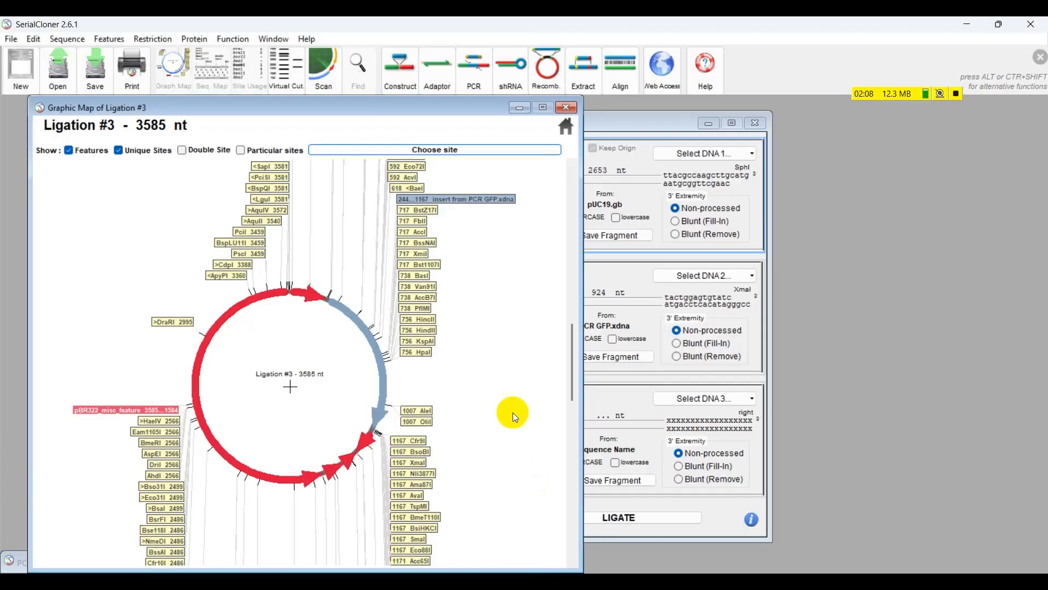
click(446, 108)
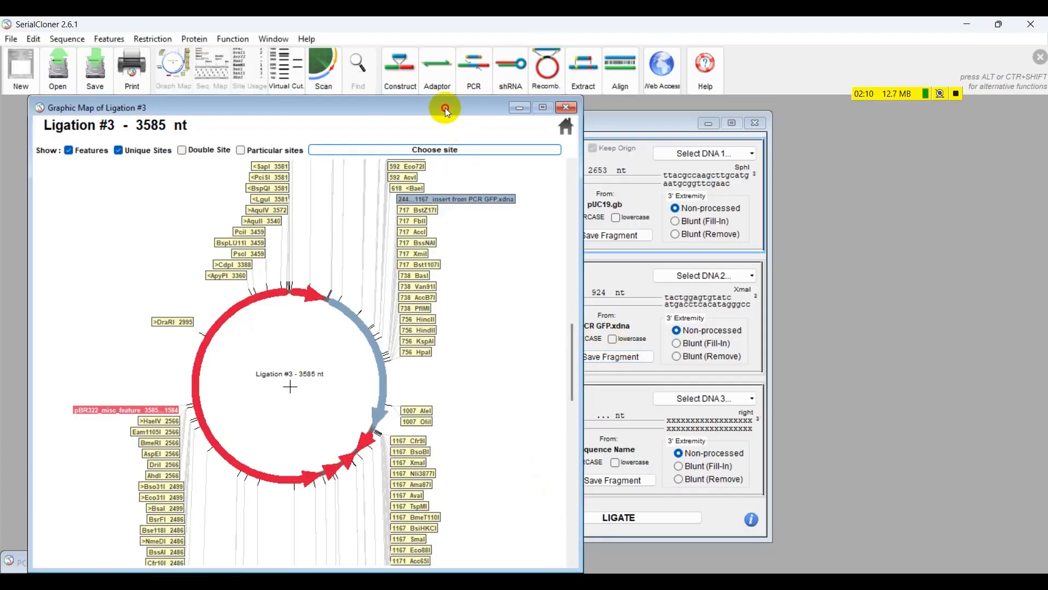
drag(448, 112, 434, 108)
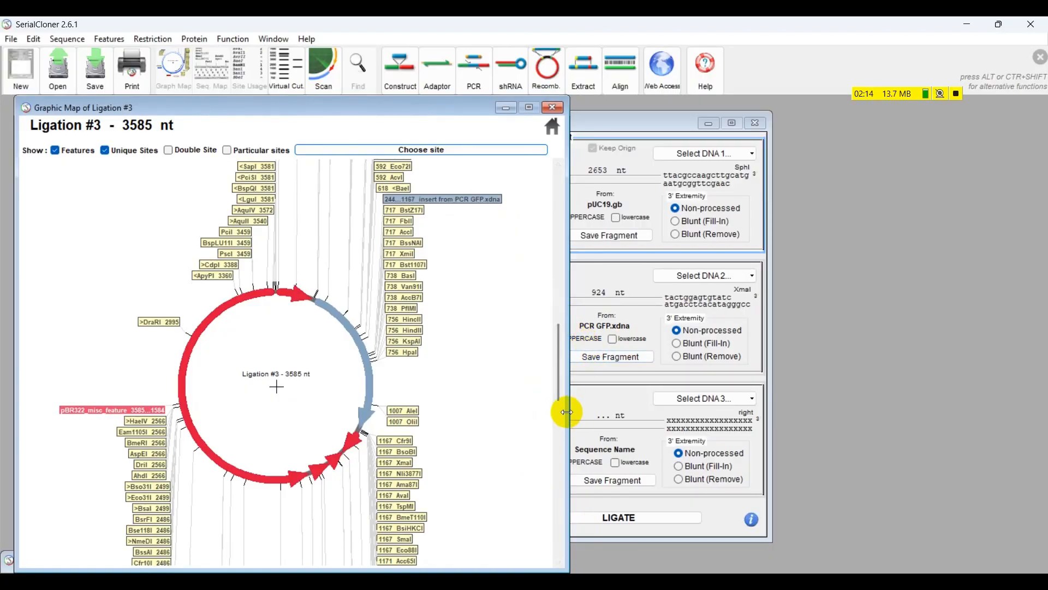
drag(566, 412, 528, 416)
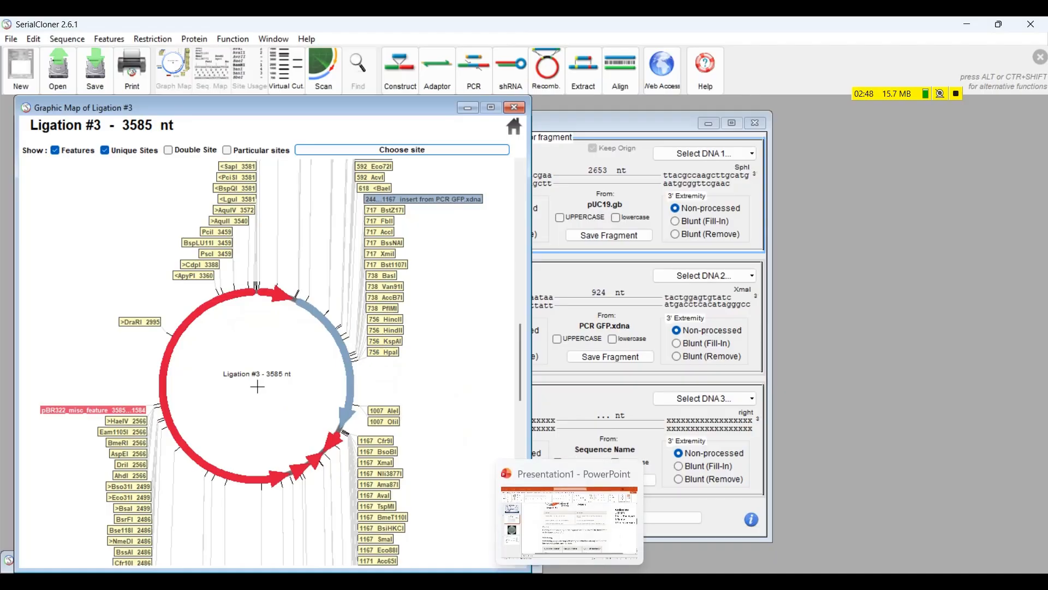
Switch to the PowerPoint presentation and examine the colony color, lacZα gene and GFP insertion table on slide 2.
click(568, 518)
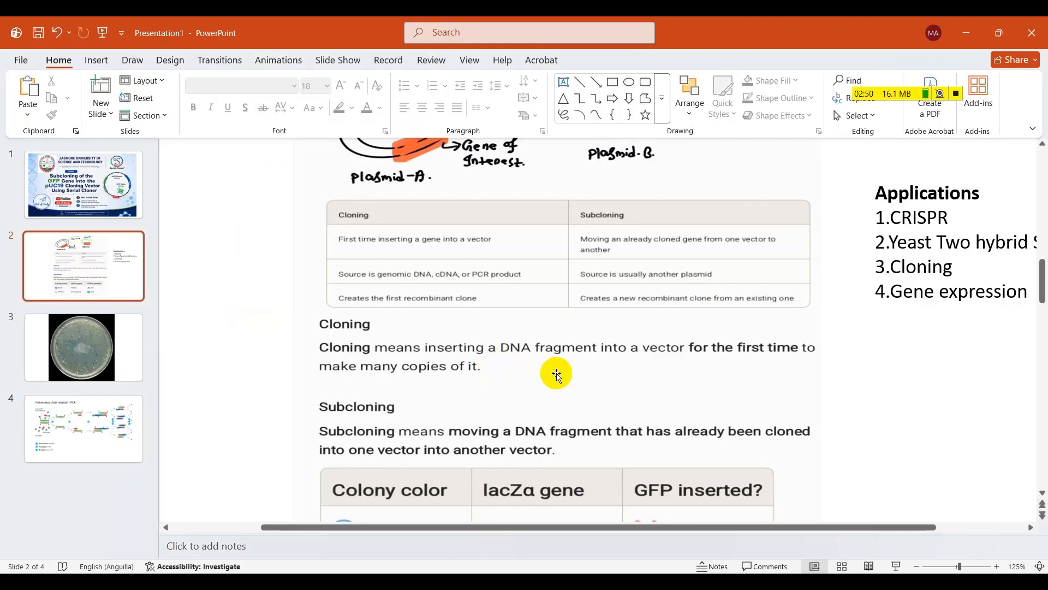
scroll(550, 386, down, 3)
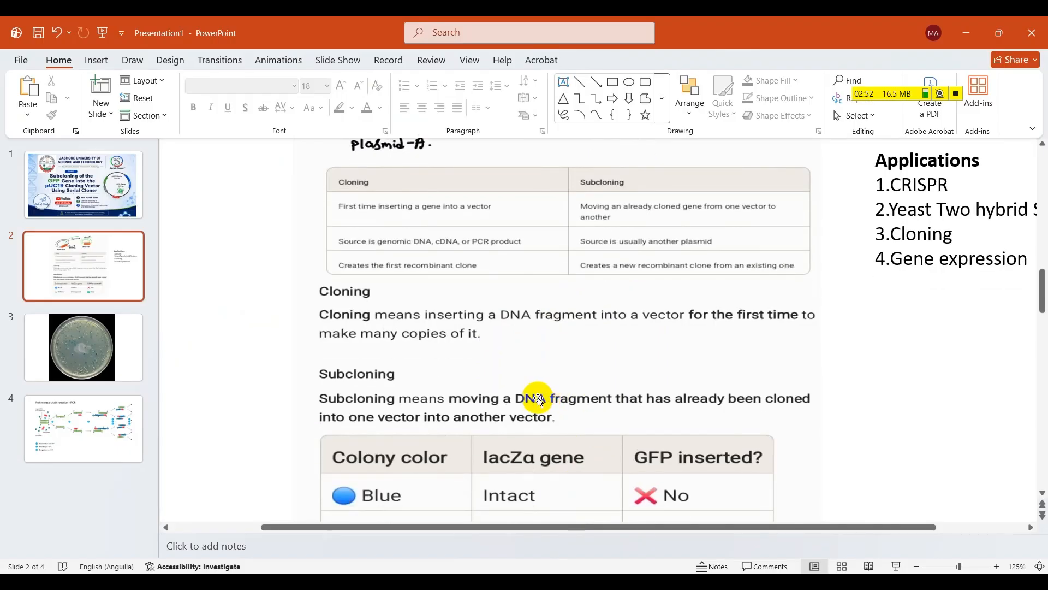
mouse_move(599, 580)
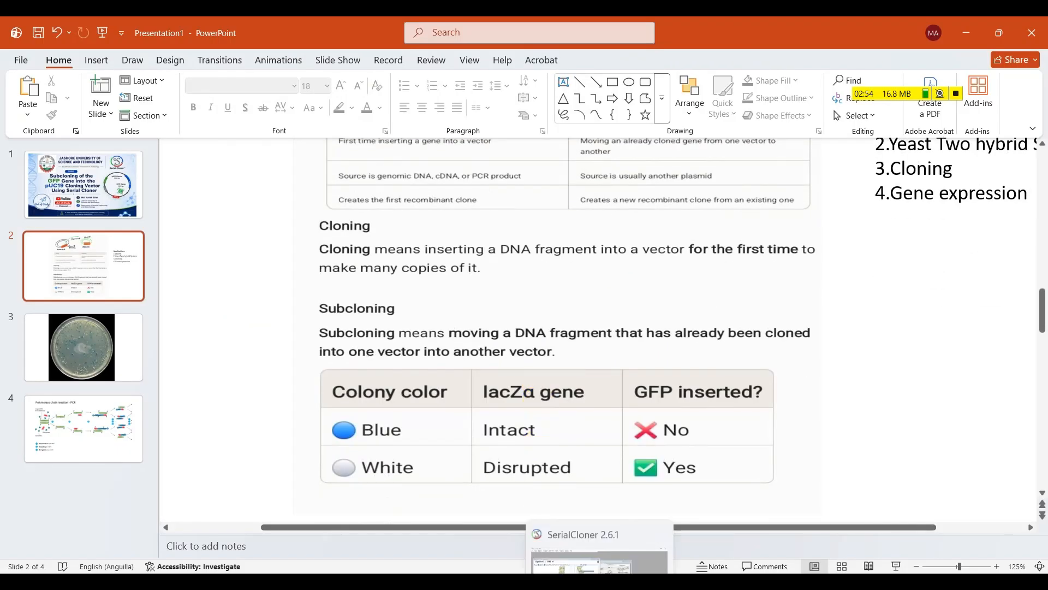
Switch back to SerialCloner and examine the ligation's circular graphic map beside the pUC19 and PCR GFP fragments.
click(595, 522)
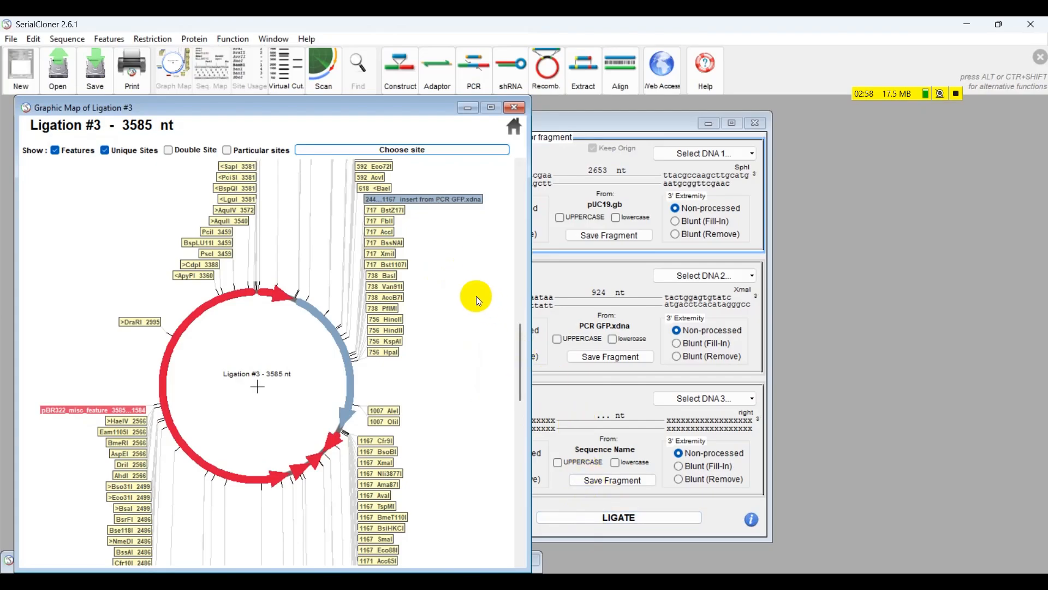
drag(364, 111, 362, 112)
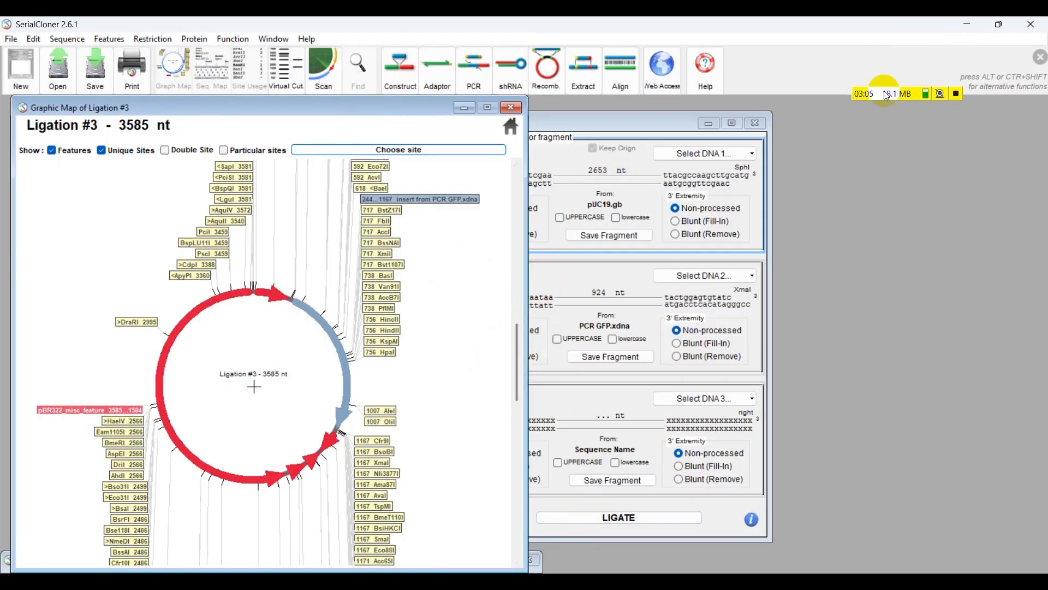
drag(885, 91, 881, 109)
click(541, 141)
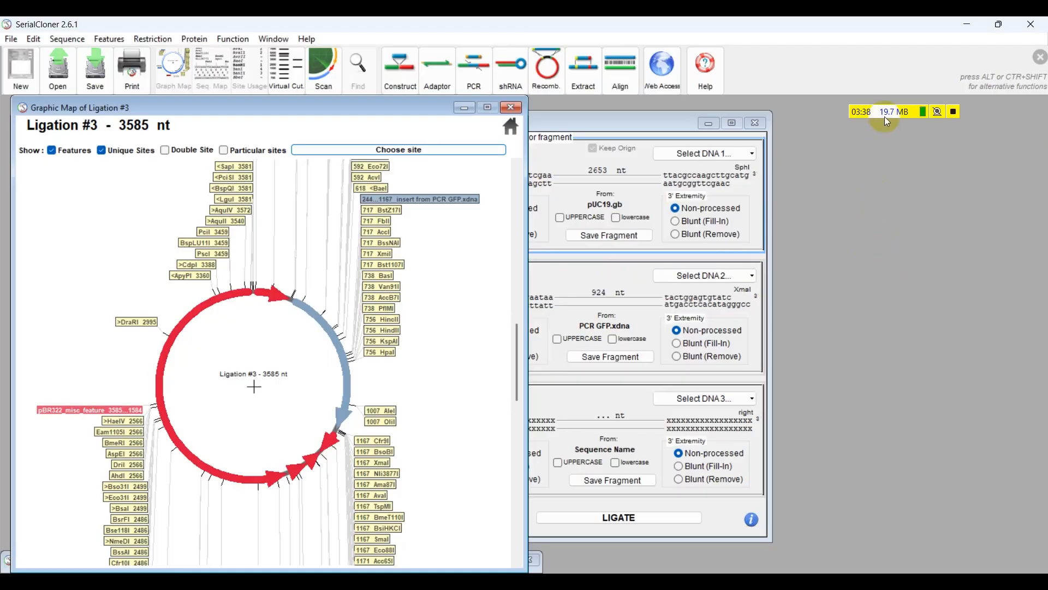
drag(888, 121, 720, 111)
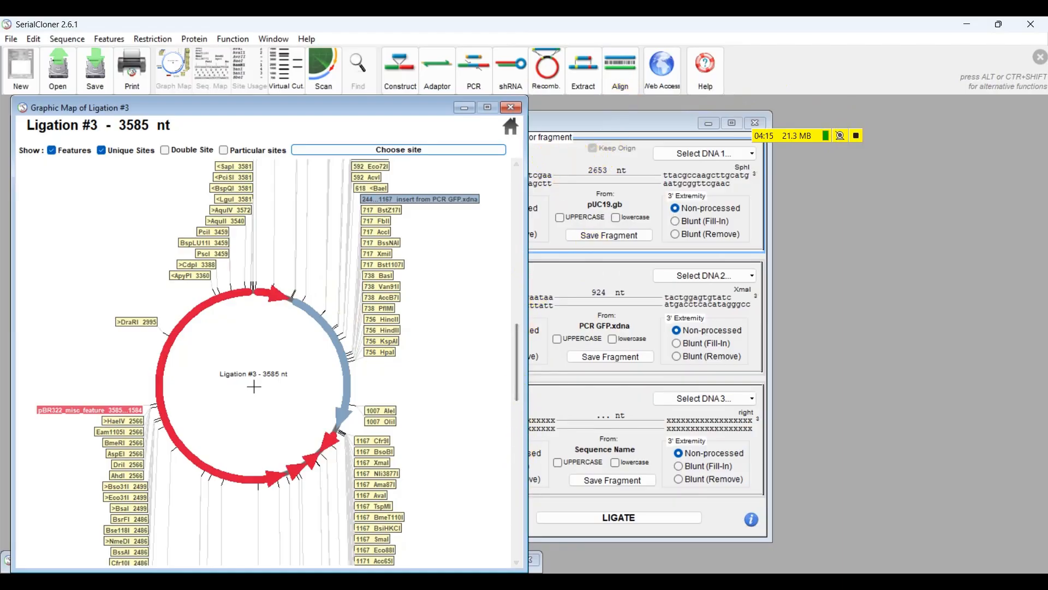
Switch to the PowerPoint presentation and examine the comparison table of Cloning and Subcloning on slide 2.
click(570, 580)
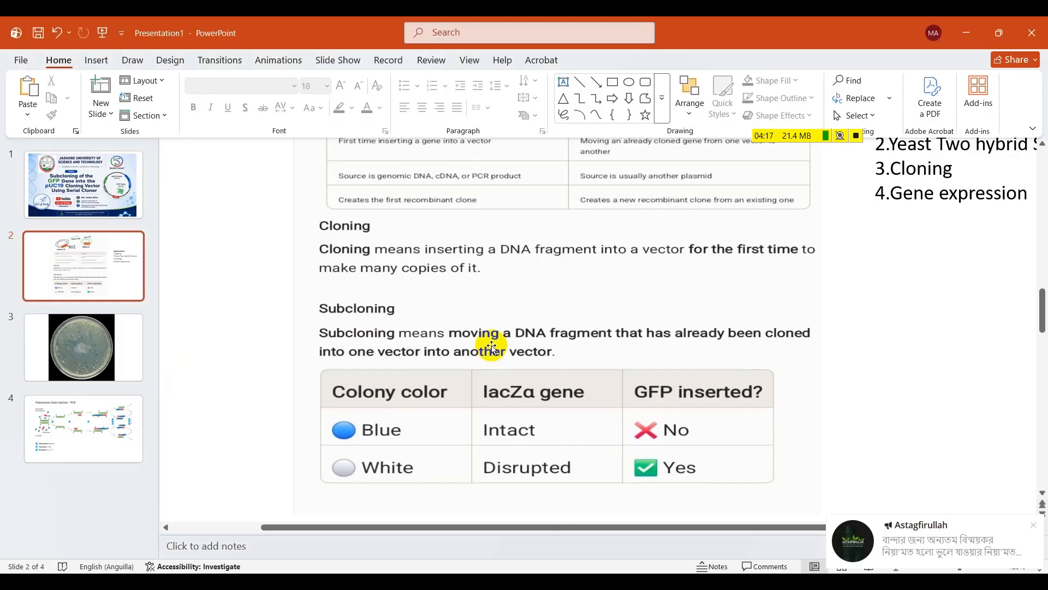
scroll(457, 266, up, 2)
scroll(456, 265, up, 2)
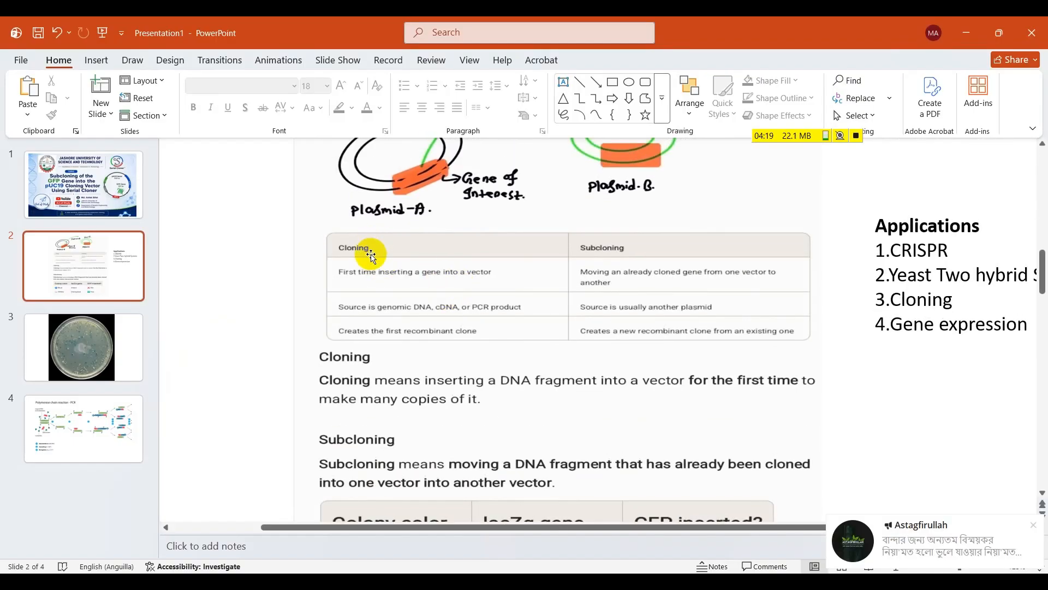
scroll(374, 246, down, 1)
click(1033, 526)
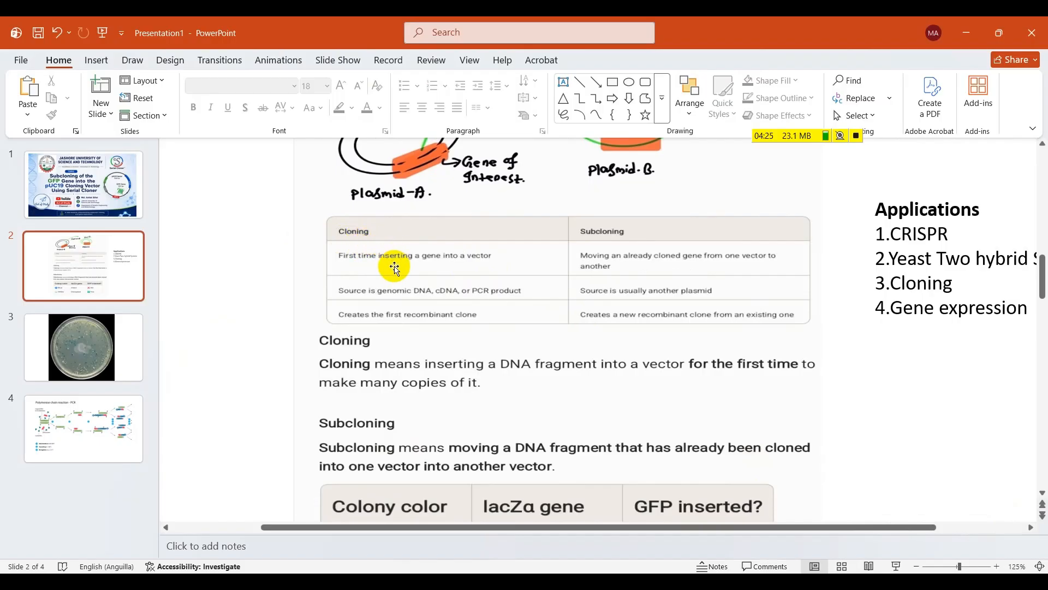
scroll(437, 262, up, 1)
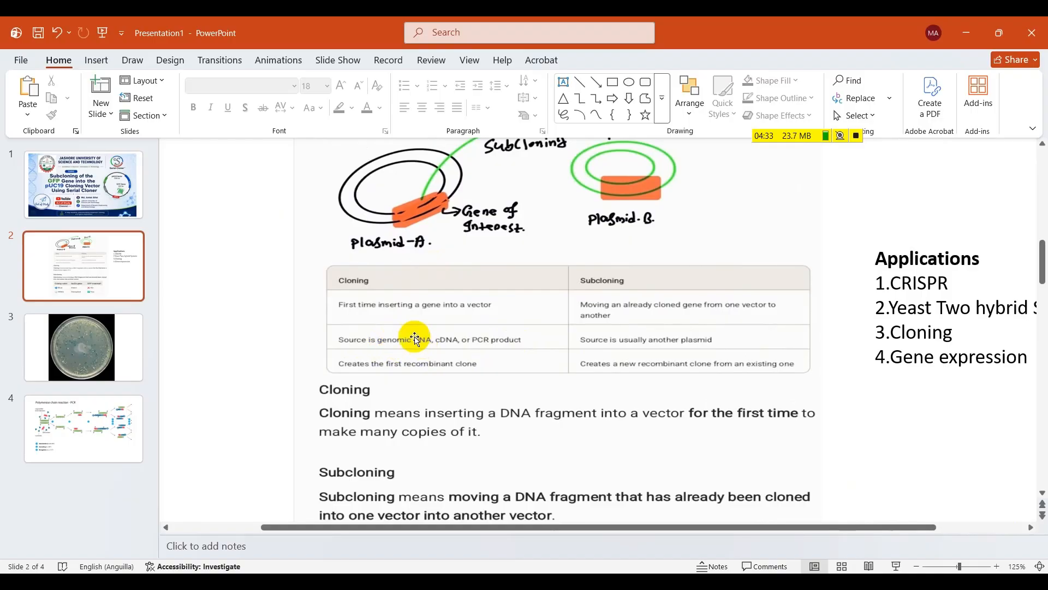
scroll(413, 289, up, 1)
scroll(410, 322, down, 1)
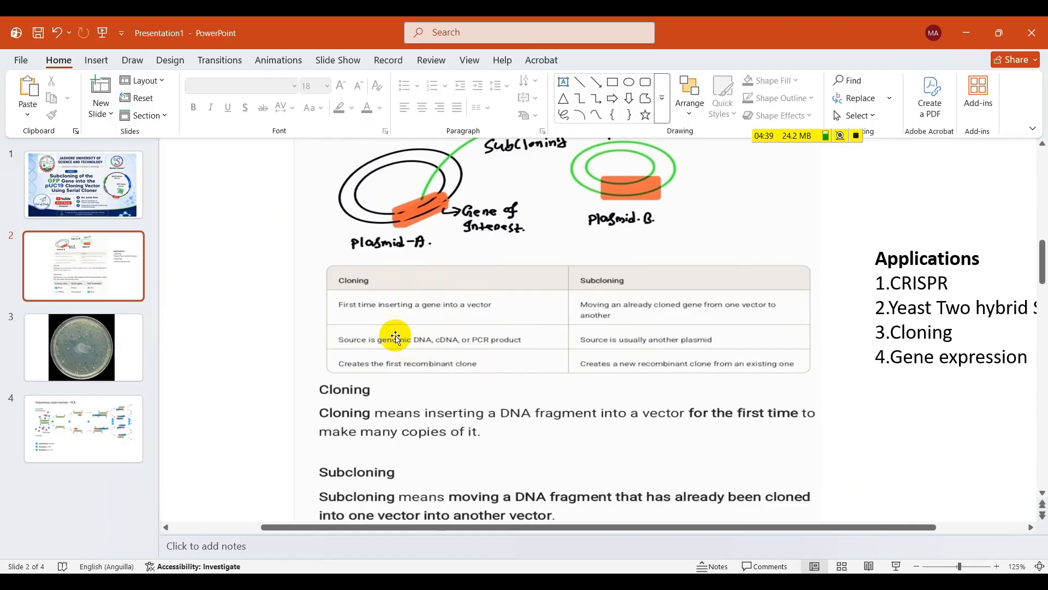
scroll(421, 368, down, 1)
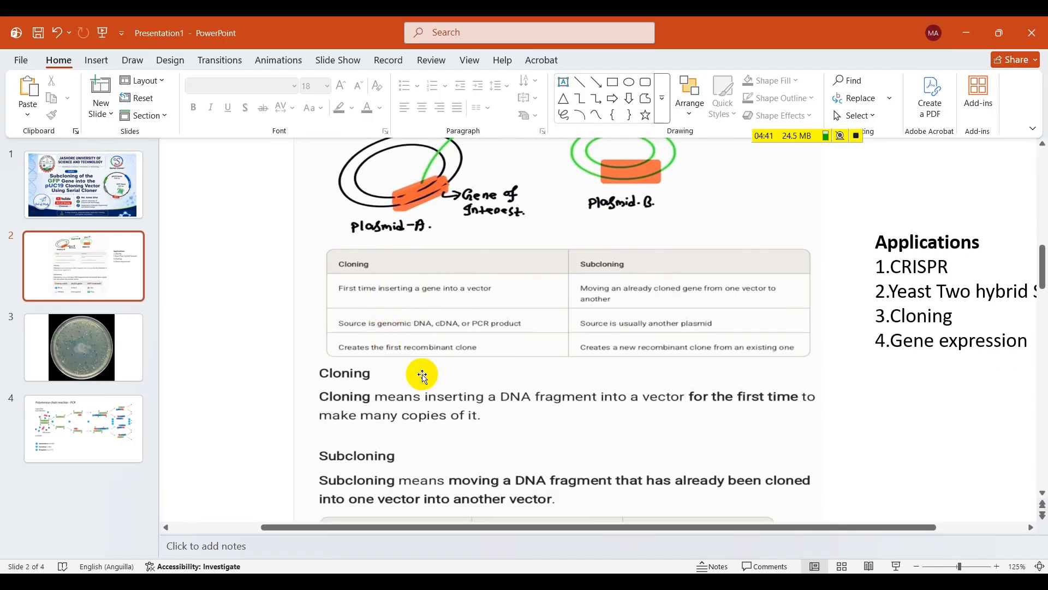